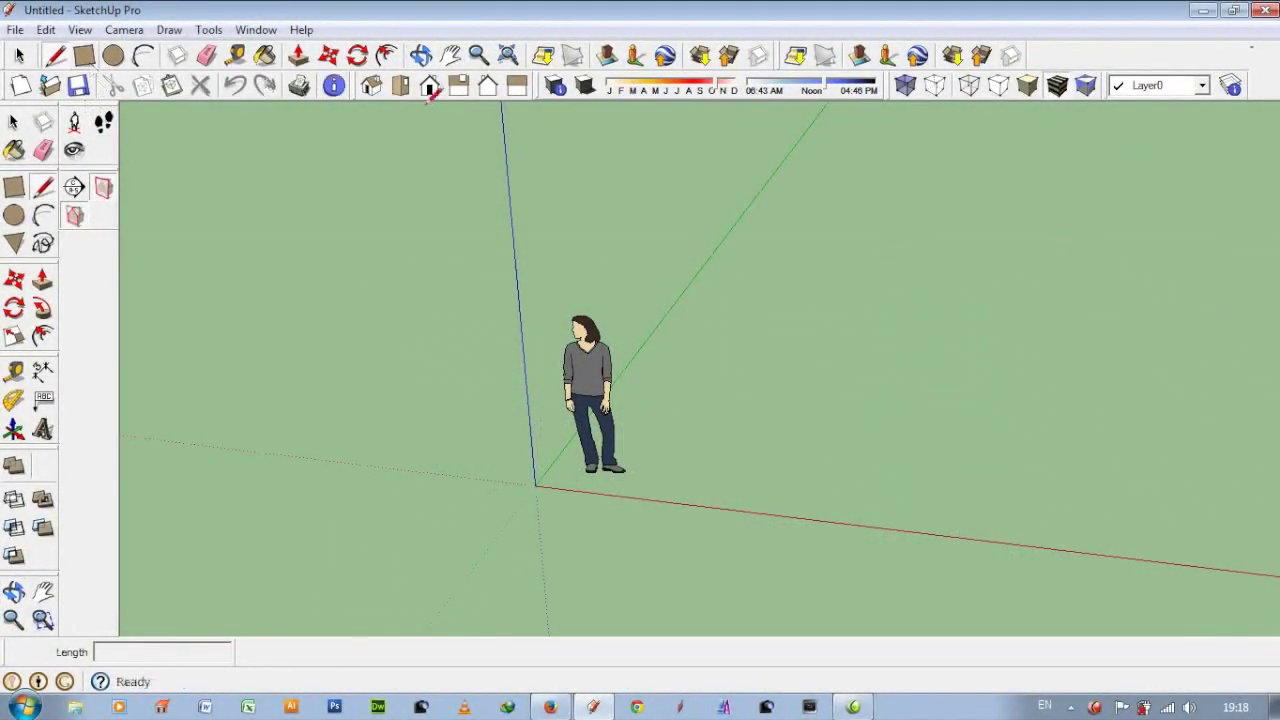
- Switch to Top view and start a rectangle at the origin
click(402, 87)
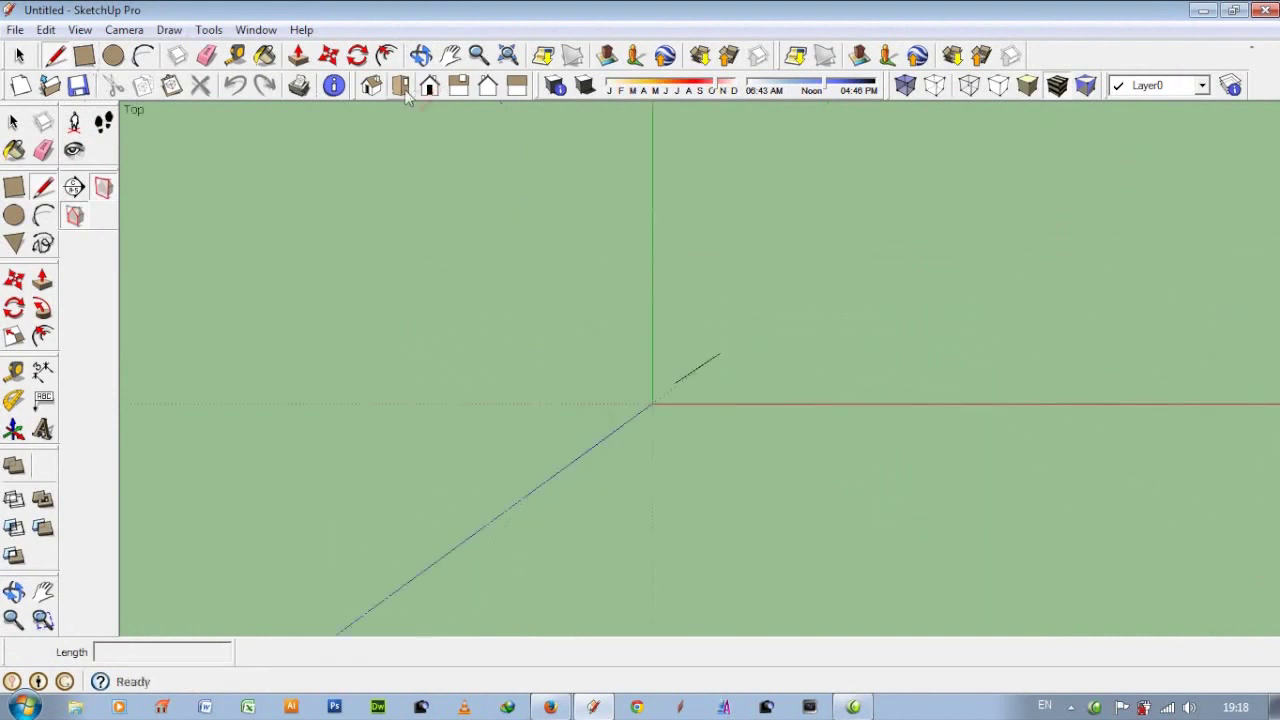
click(128, 30)
click(140, 72)
click(84, 55)
click(640, 410)
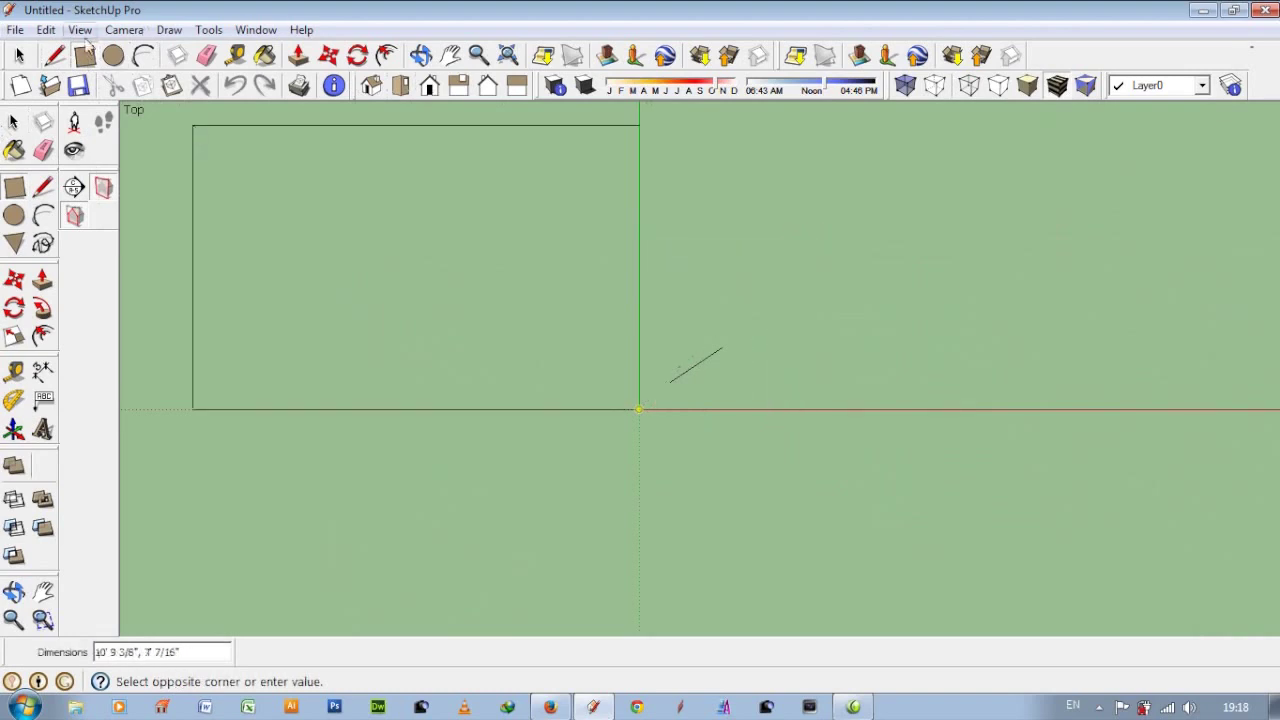
- Set model units to Decimal centimetres, 0.00 precision, length snapping and units format display off
click(256, 29)
click(290, 49)
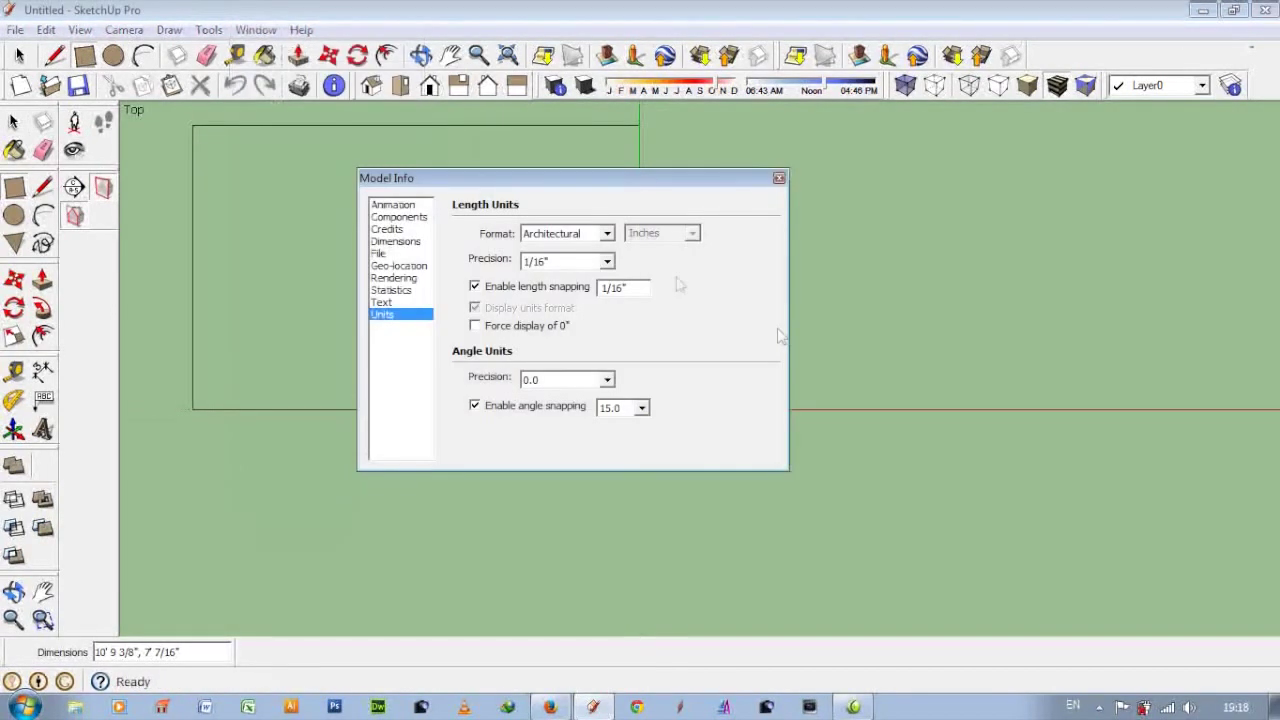
click(606, 233)
click(560, 258)
click(692, 233)
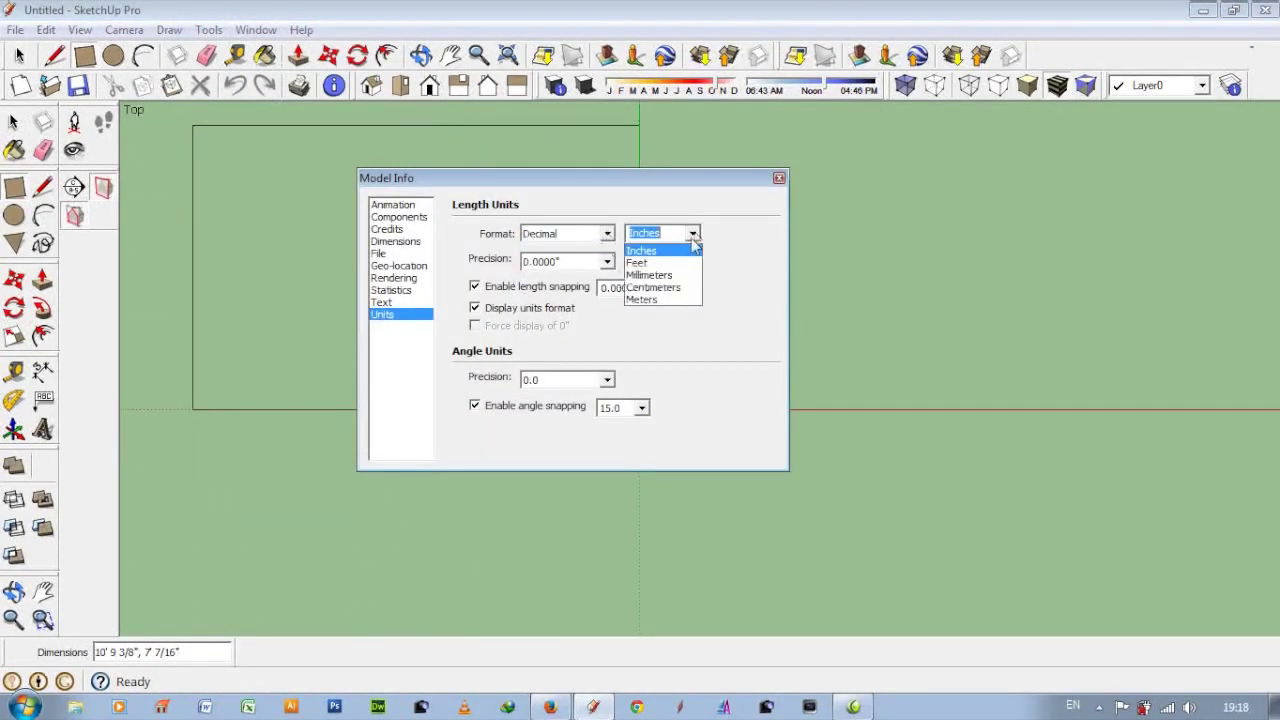
click(678, 288)
click(475, 287)
click(565, 261)
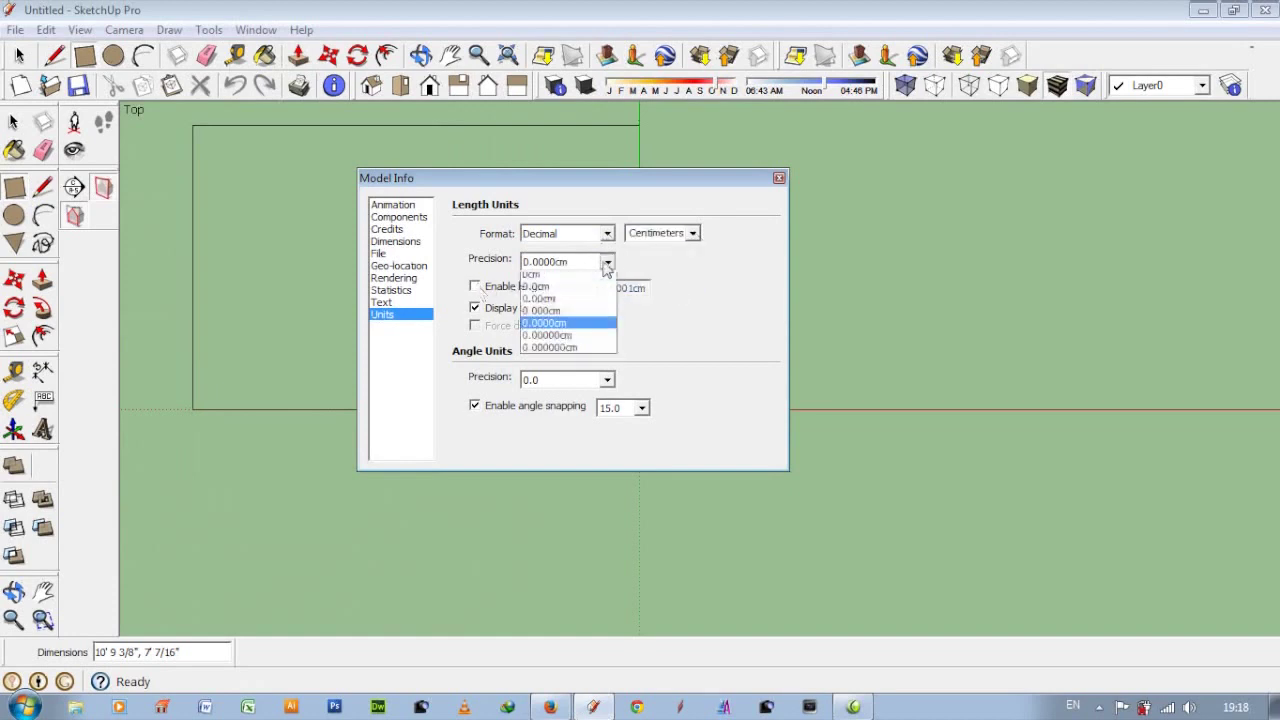
click(555, 271)
click(475, 308)
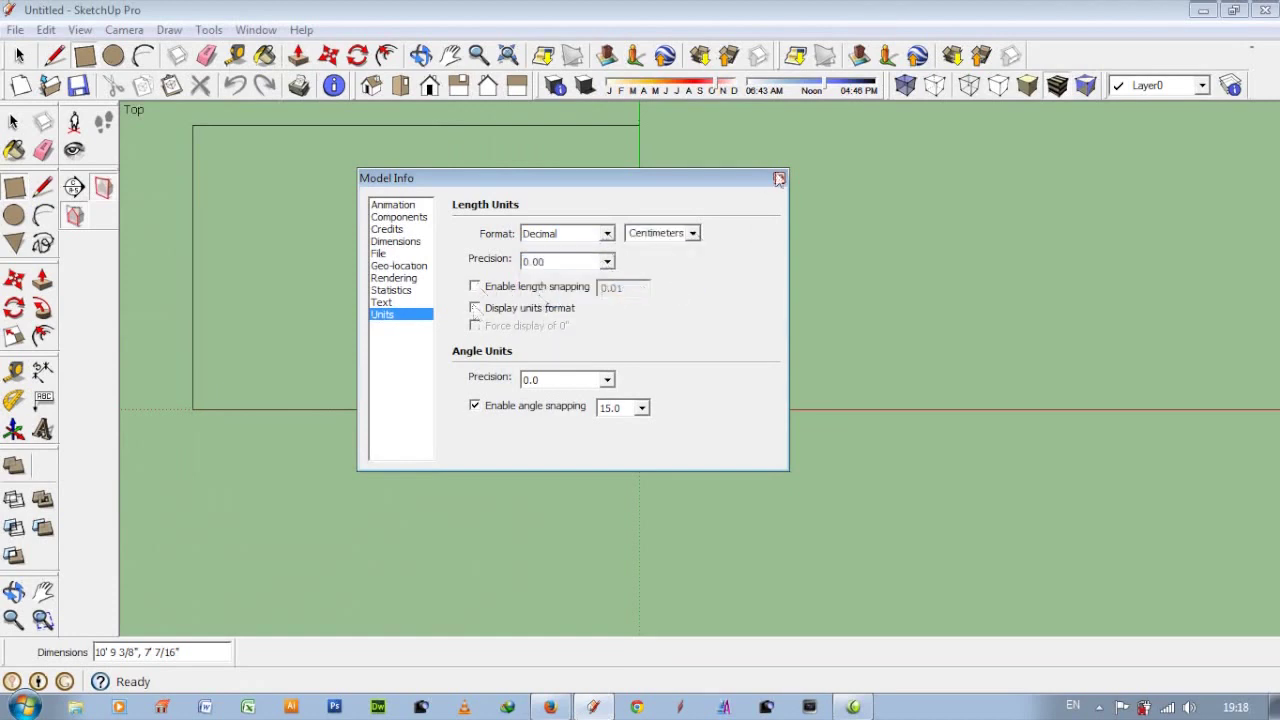
click(779, 178)
text(200,200)
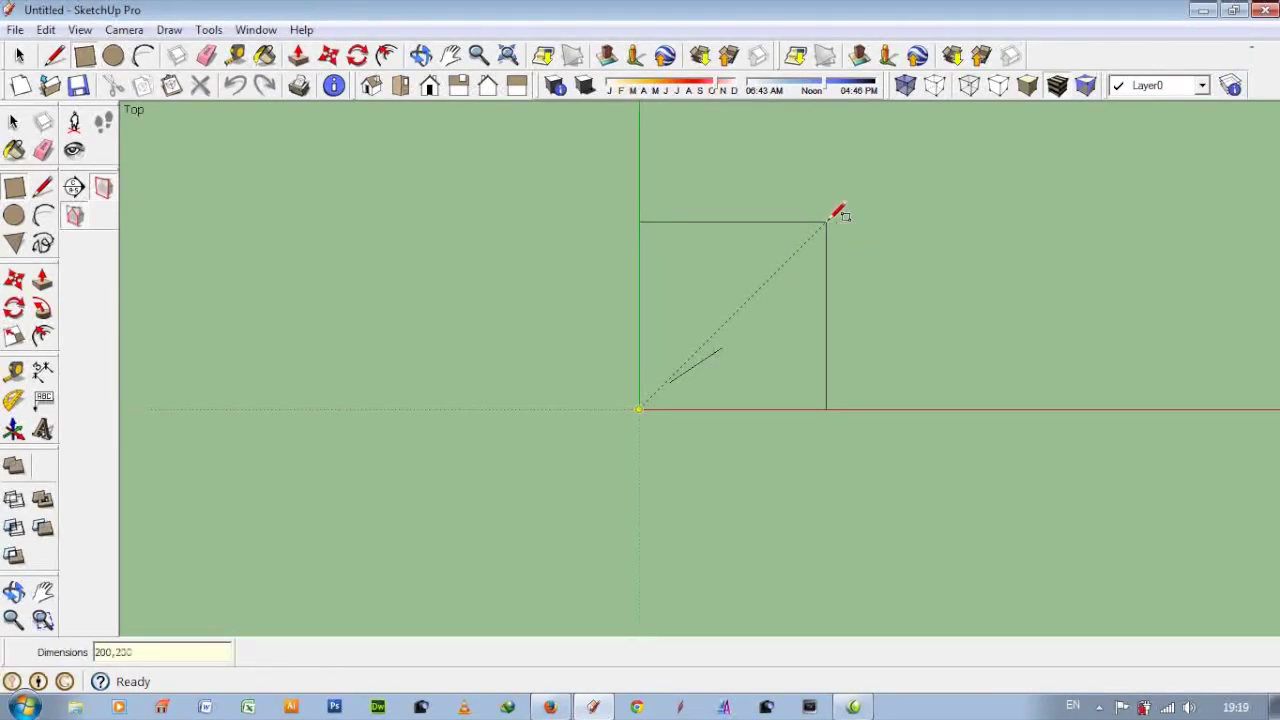
- Confirm the 200 × 200 cm square at the origin and retrace it in perspective
key(Return)
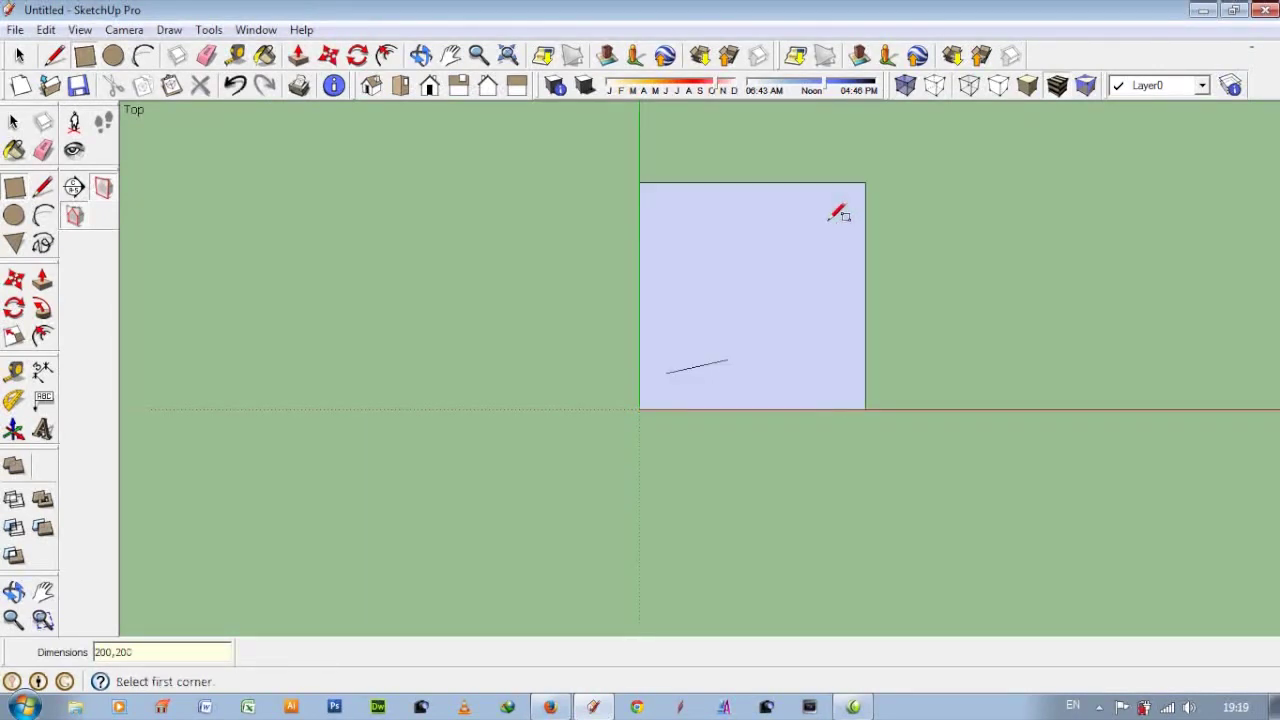
middle_drag(767, 356, 714, 344)
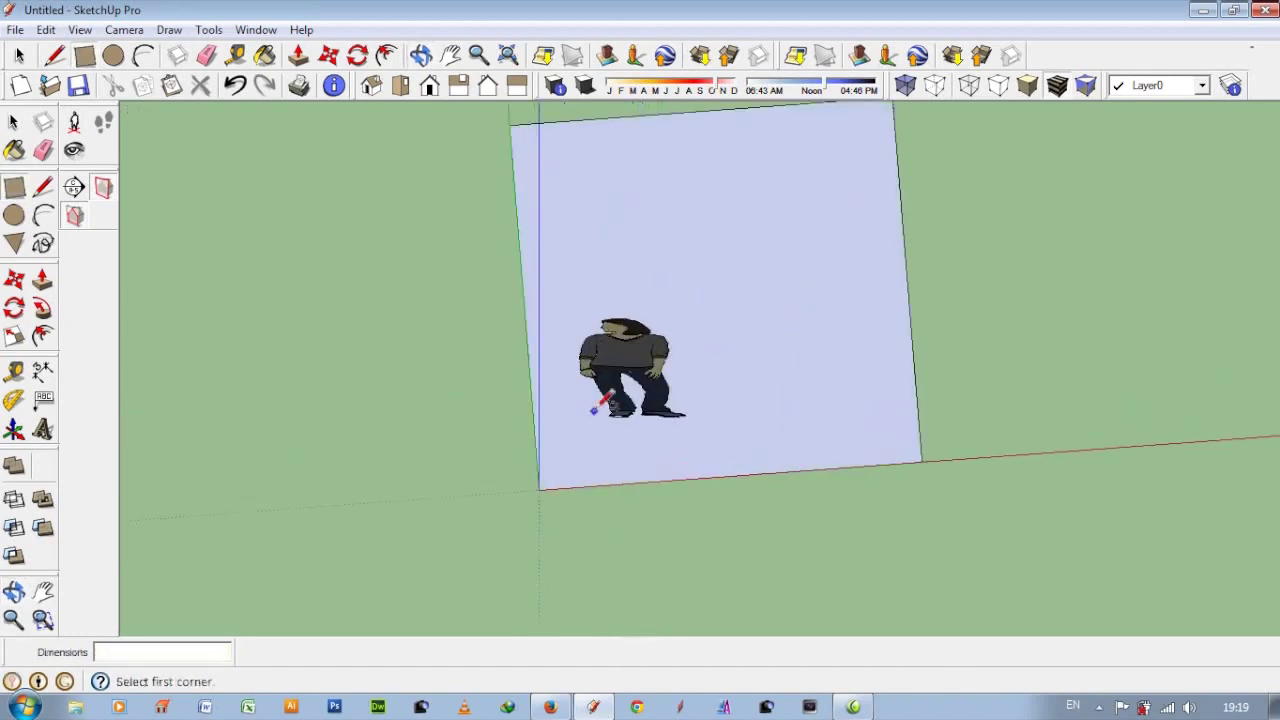
click(541, 488)
scroll(820, 197, down, 3)
scroll(849, 174, up, 3)
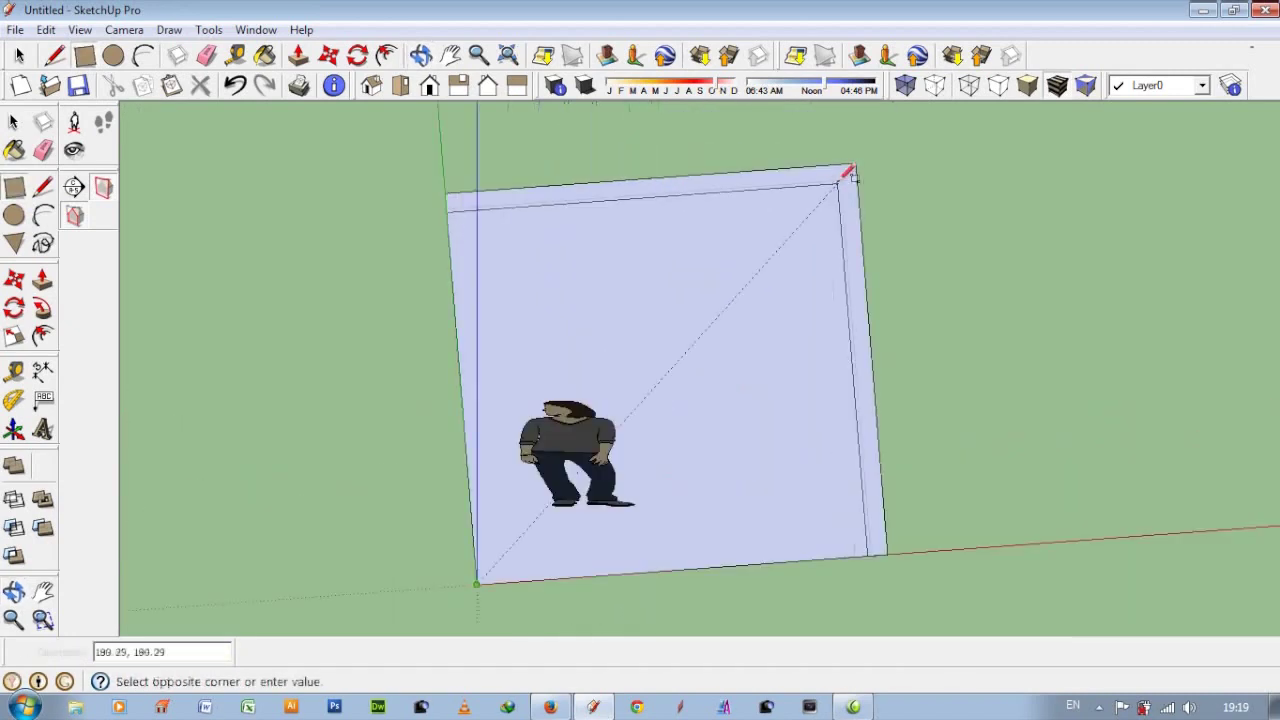
scroll(840, 196, up, 2)
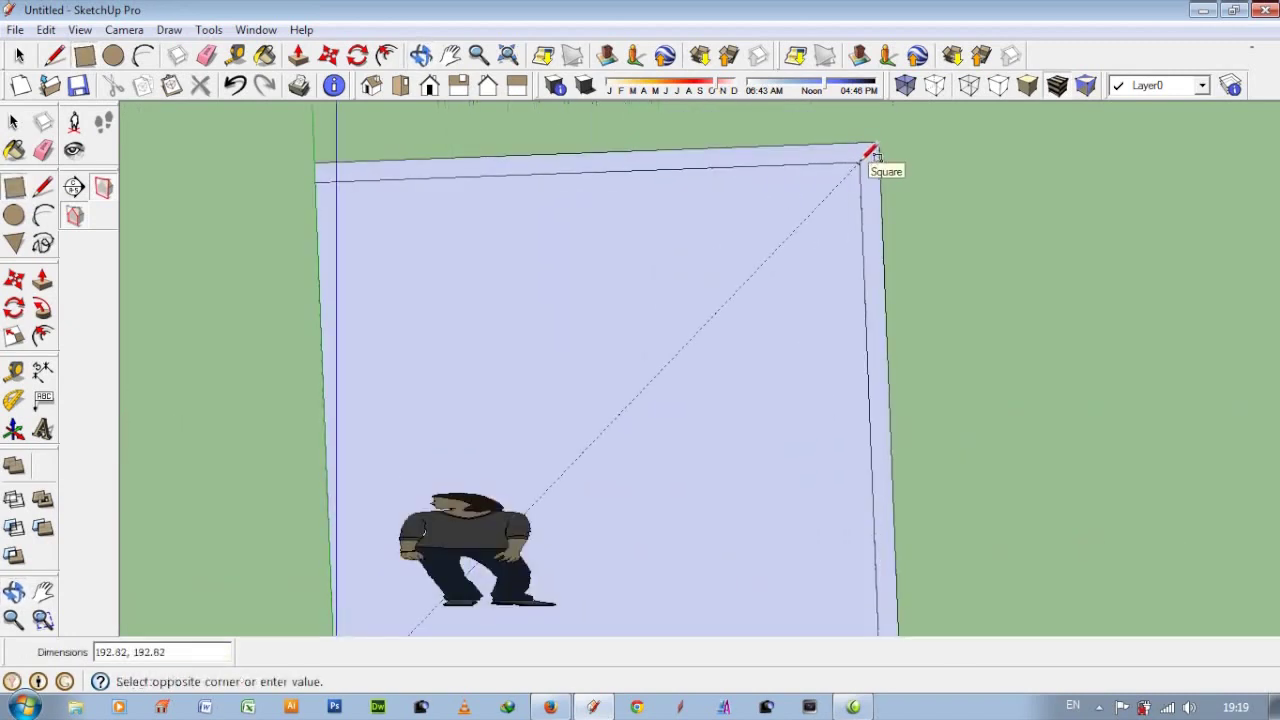
click(869, 150)
scroll(816, 210, down, 1)
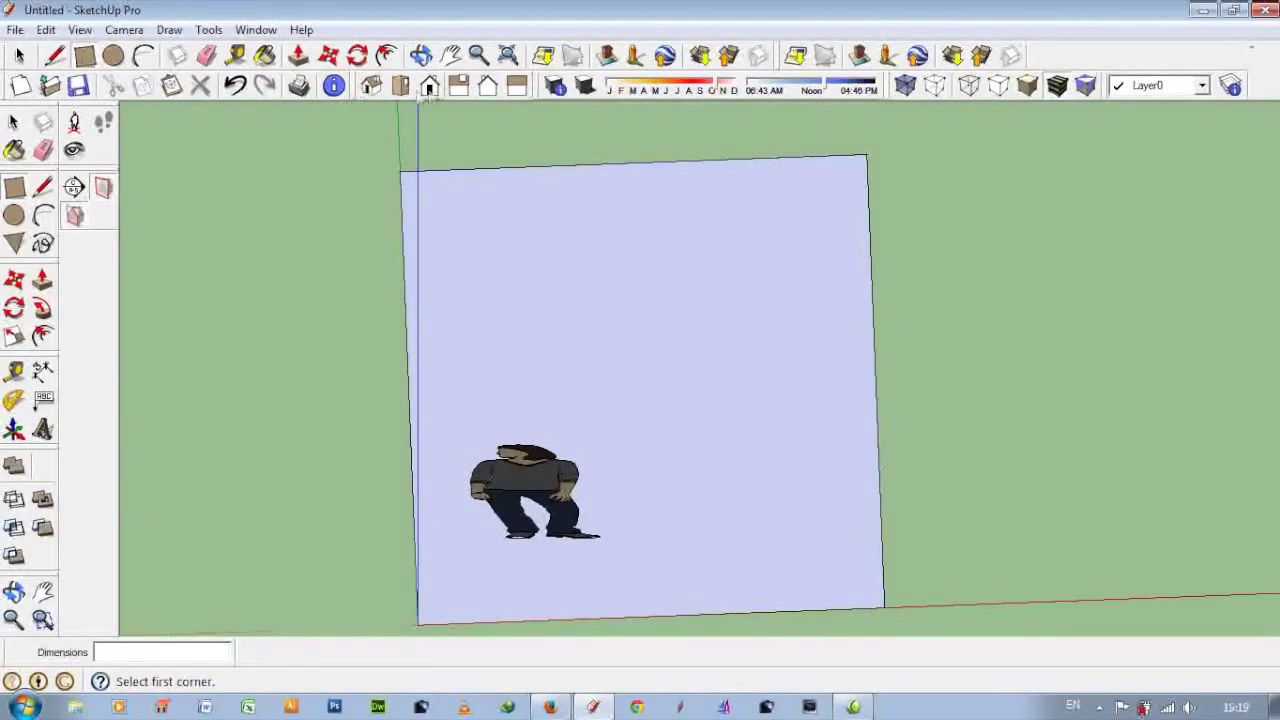
- In Top view, draw the corner-to-corner diagonal across the square
click(430, 86)
click(55, 55)
click(932, 135)
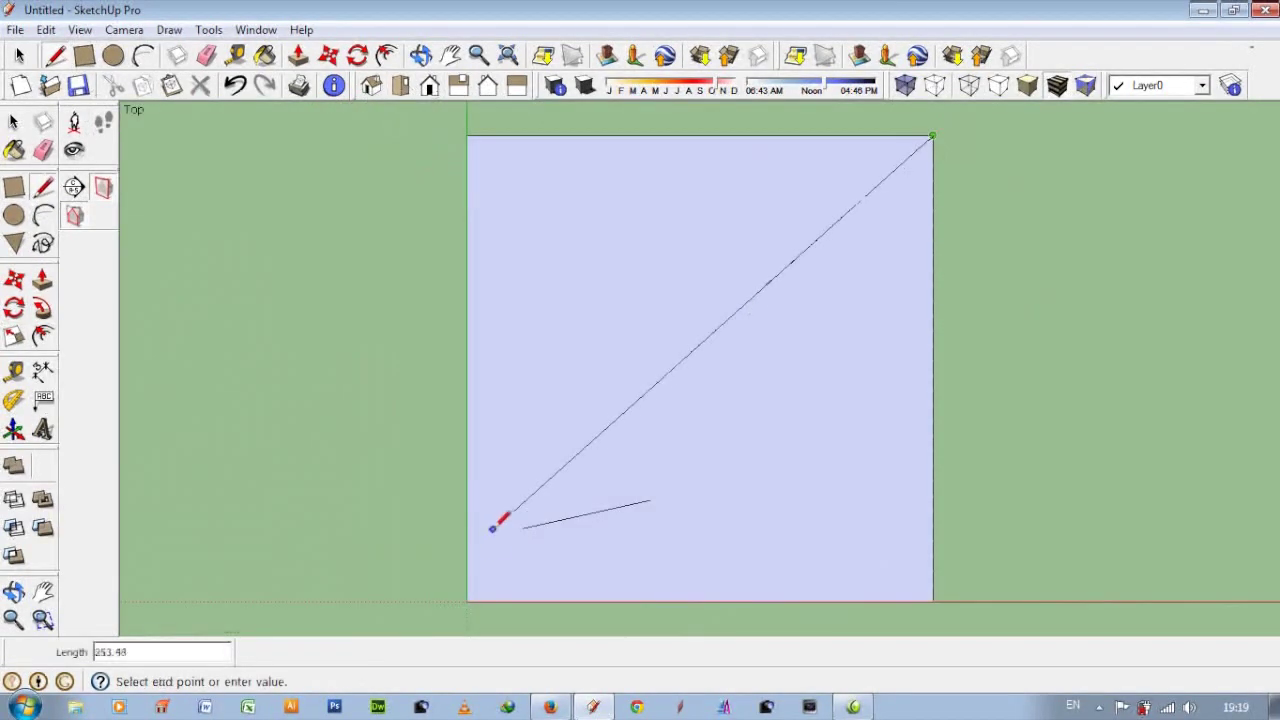
click(467, 601)
- Draw 190 and 180 cm squares from the bottom-left corner
click(84, 55)
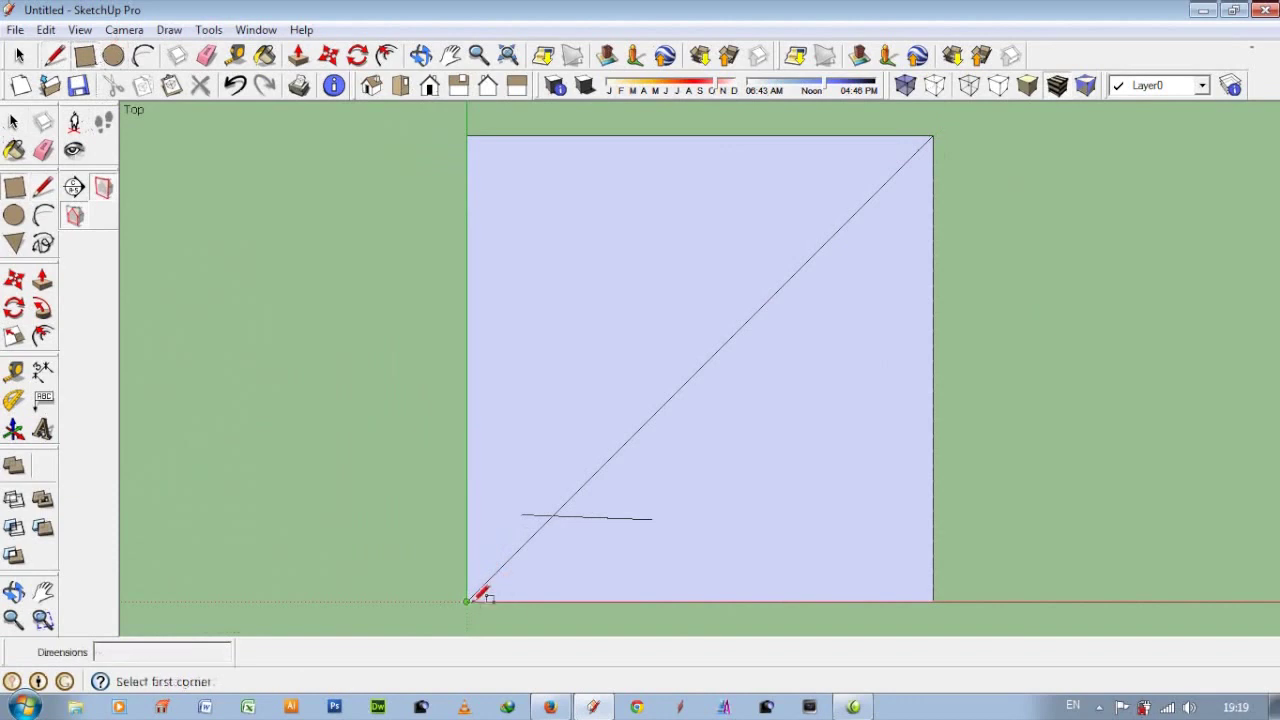
click(467, 601)
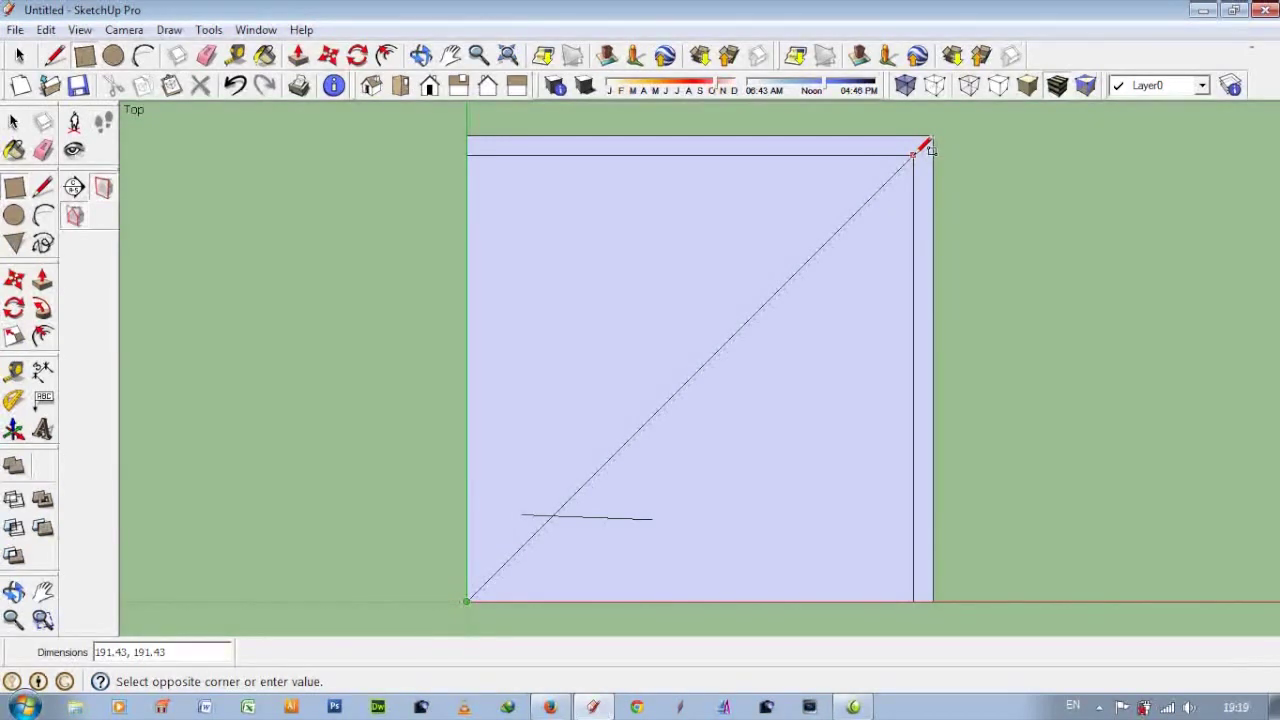
text(90,1)
key(Return)
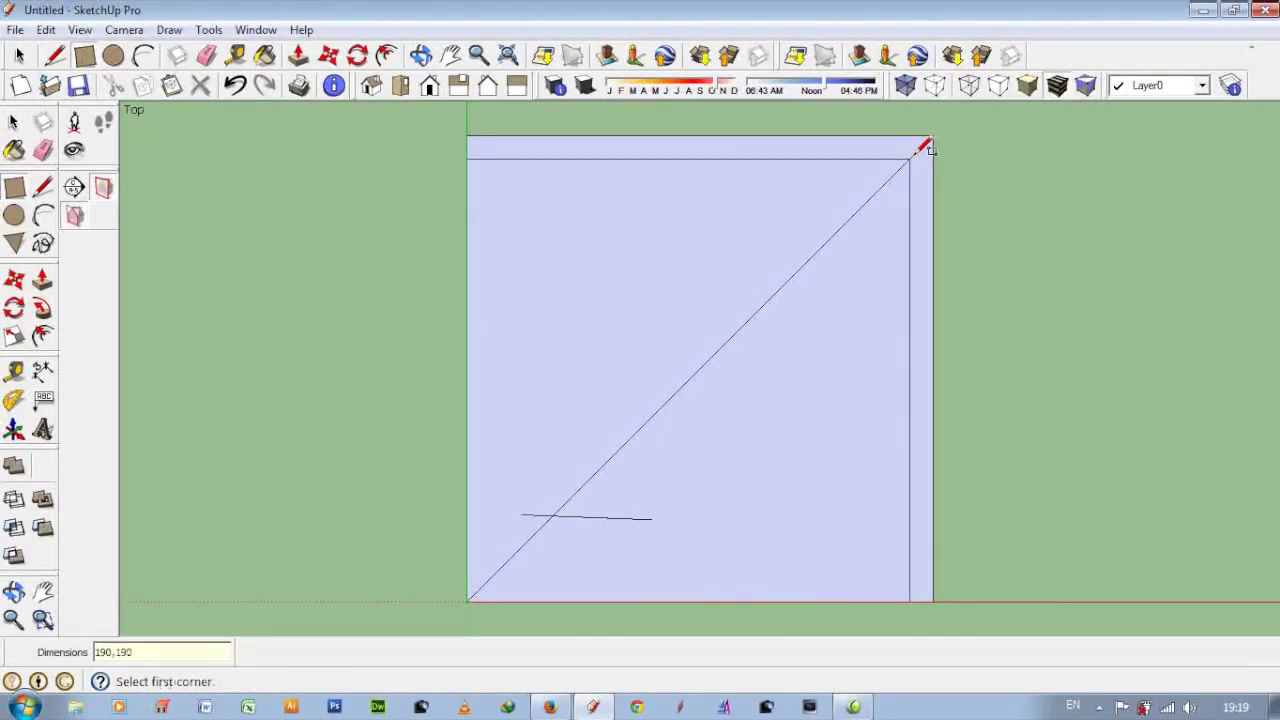
click(467, 601)
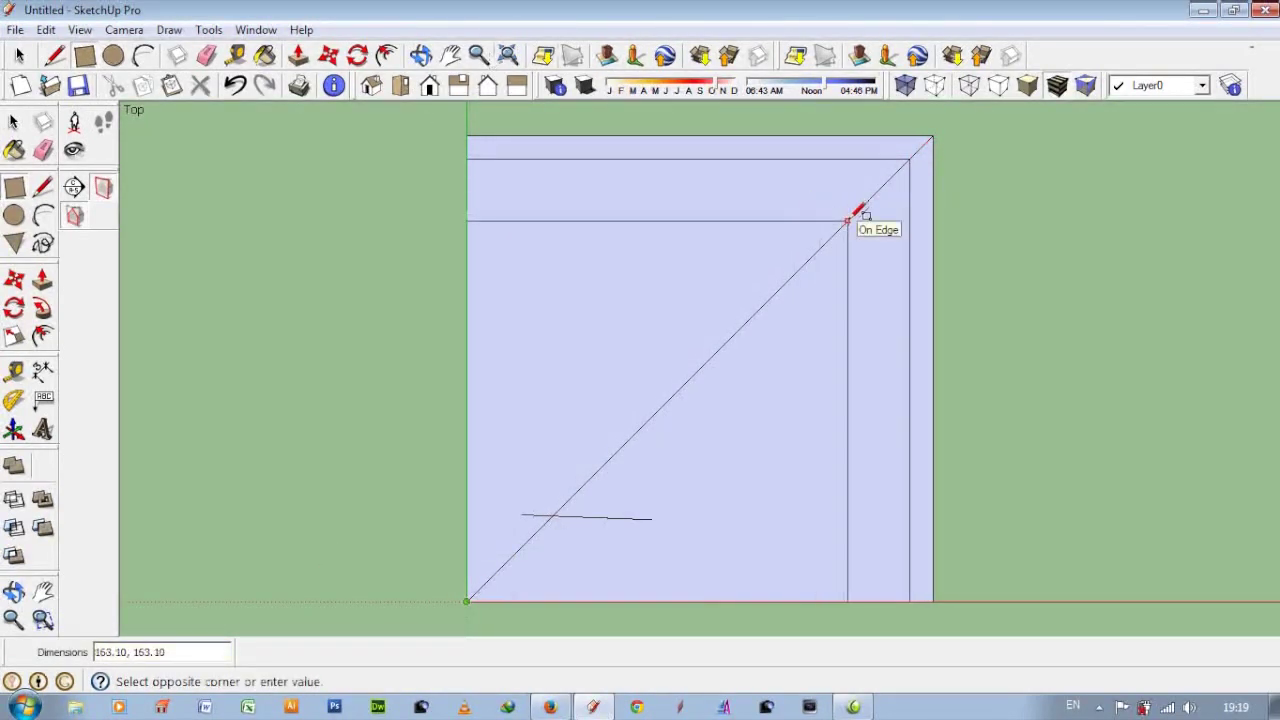
text(0, 18)
key(Return)
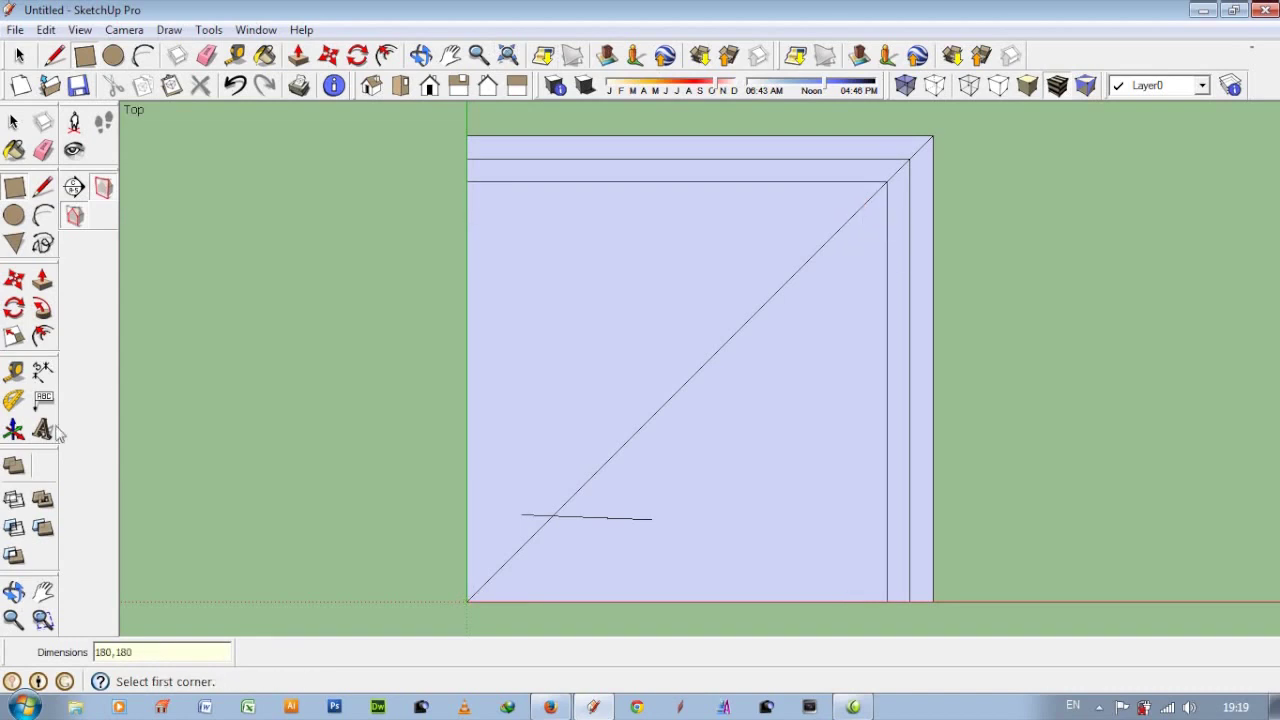
- Add 170 and 160 cm squares from the same bottom-left corner
click(470, 601)
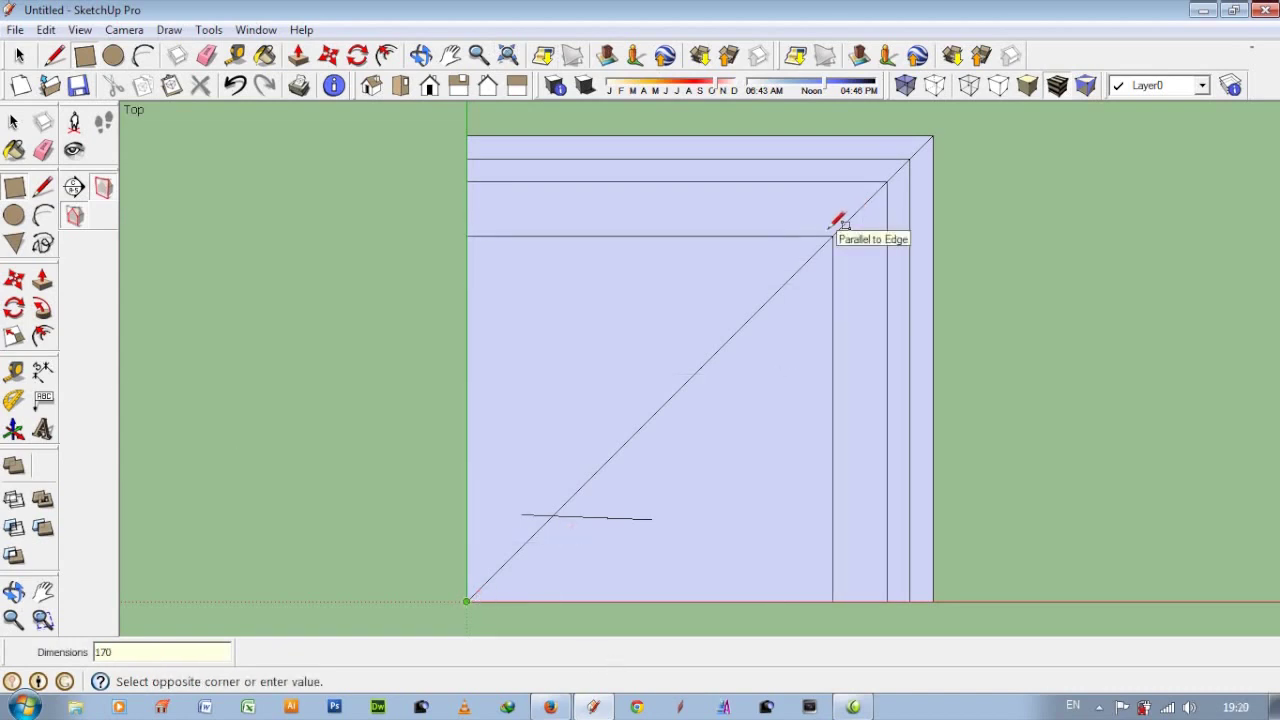
text(,170)
key(Return)
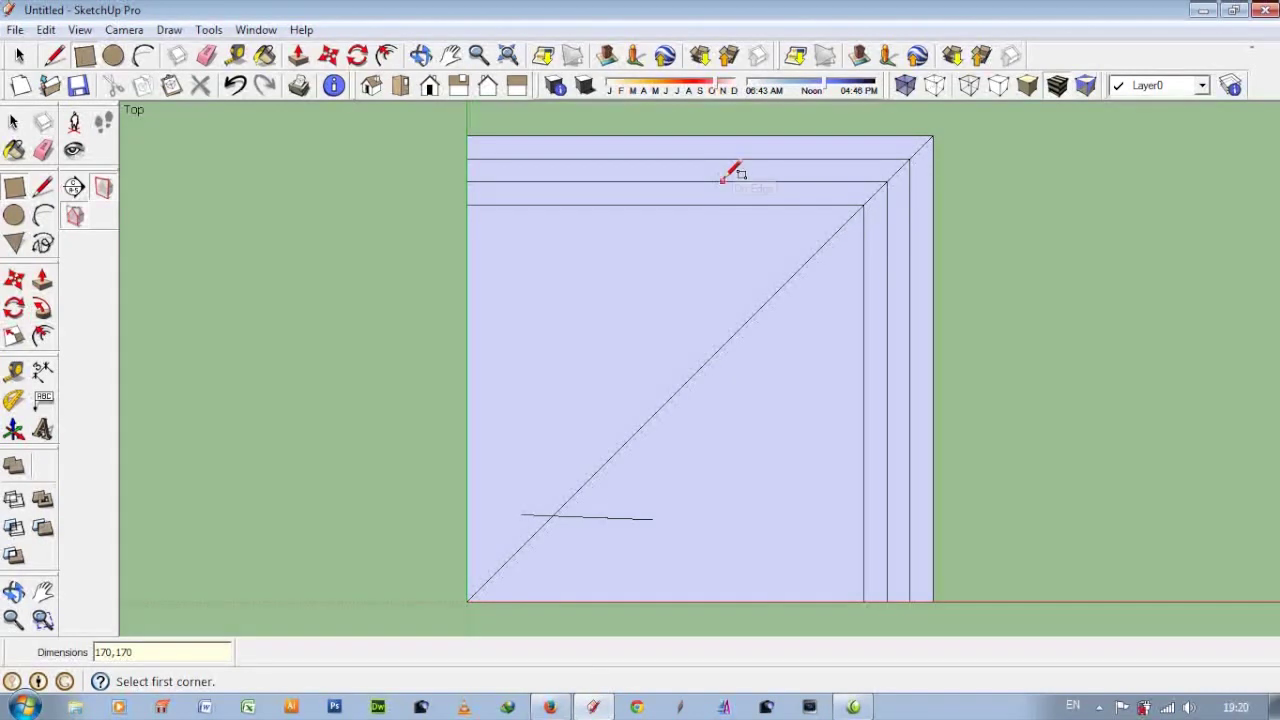
click(470, 601)
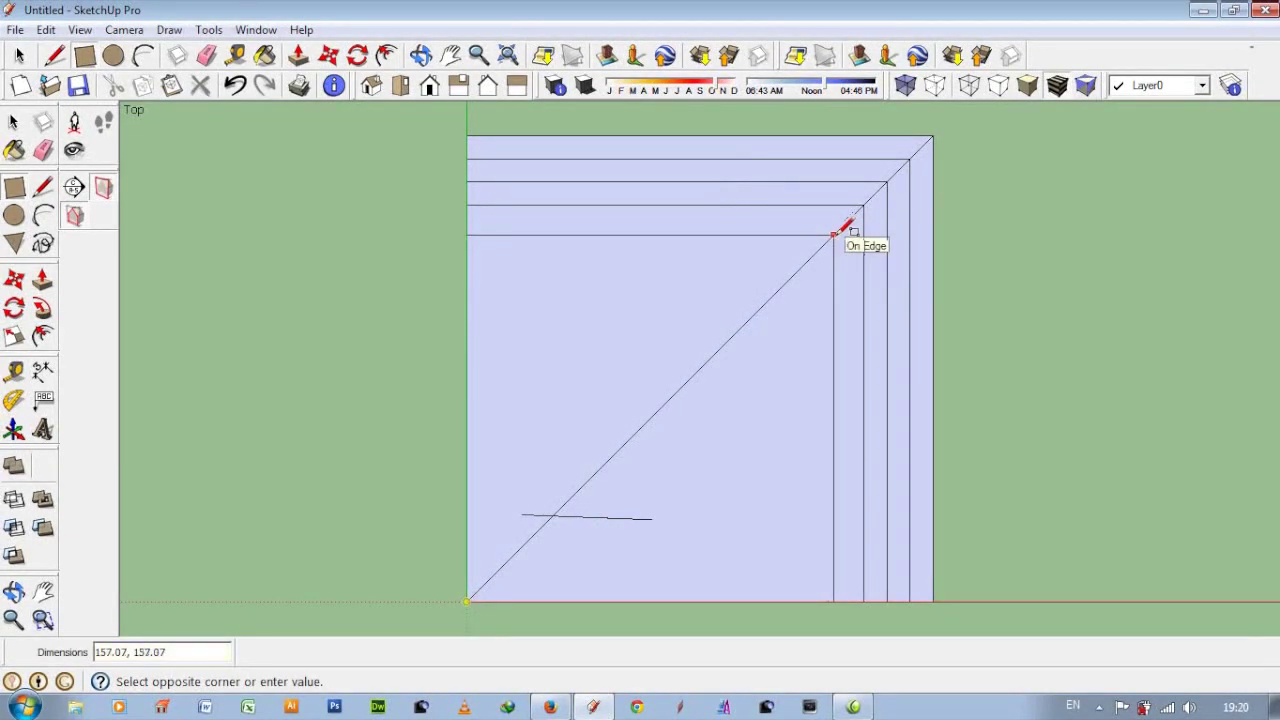
text(160,160)
key(Return)
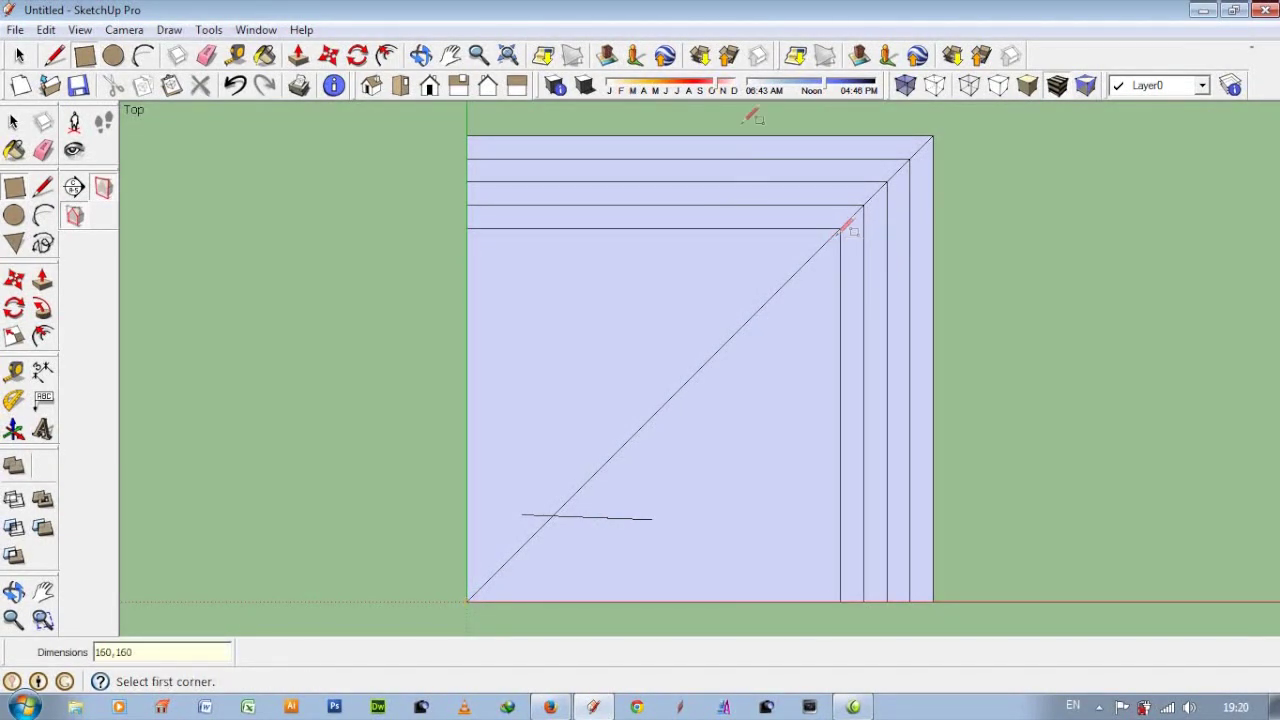
scroll(965, 195, up, 2)
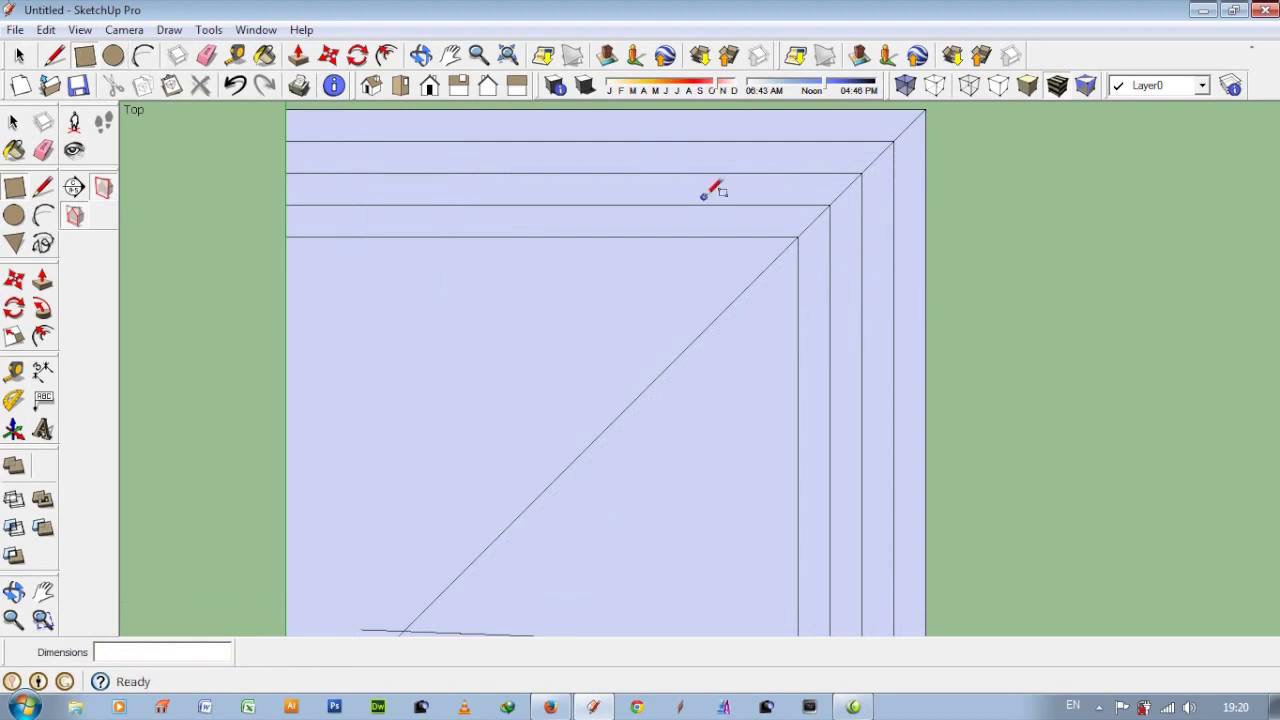
click(797, 237)
- Draw small rectangles from each nested corner on the diagonal to the outer corner
key(Escape)
scroll(931, 114, down, 2)
scroll(950, 180, up, 3)
click(791, 327)
click(928, 190)
click(836, 281)
click(928, 190)
click(882, 236)
click(928, 190)
- Erase the small squares and stray edges at the top-right corner
click(206, 55)
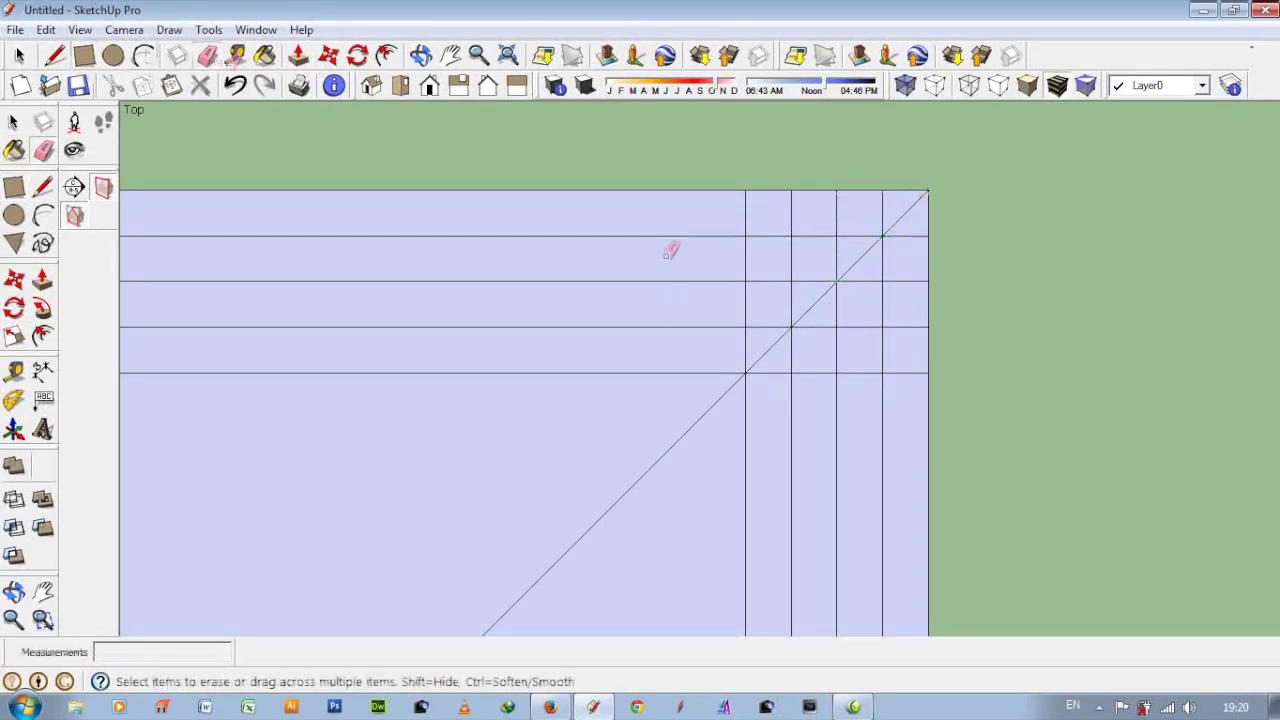
drag(769, 175, 802, 219)
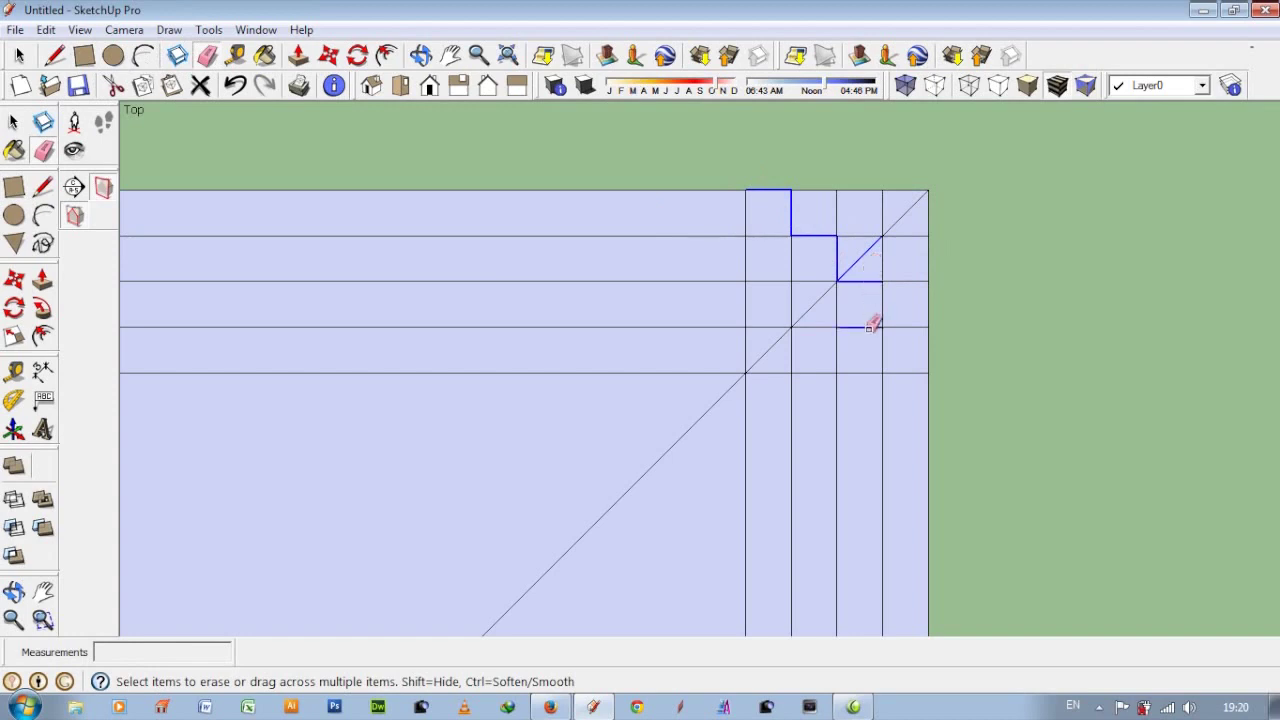
drag(872, 324, 871, 317)
key(ctrl+z)
drag(771, 165, 816, 217)
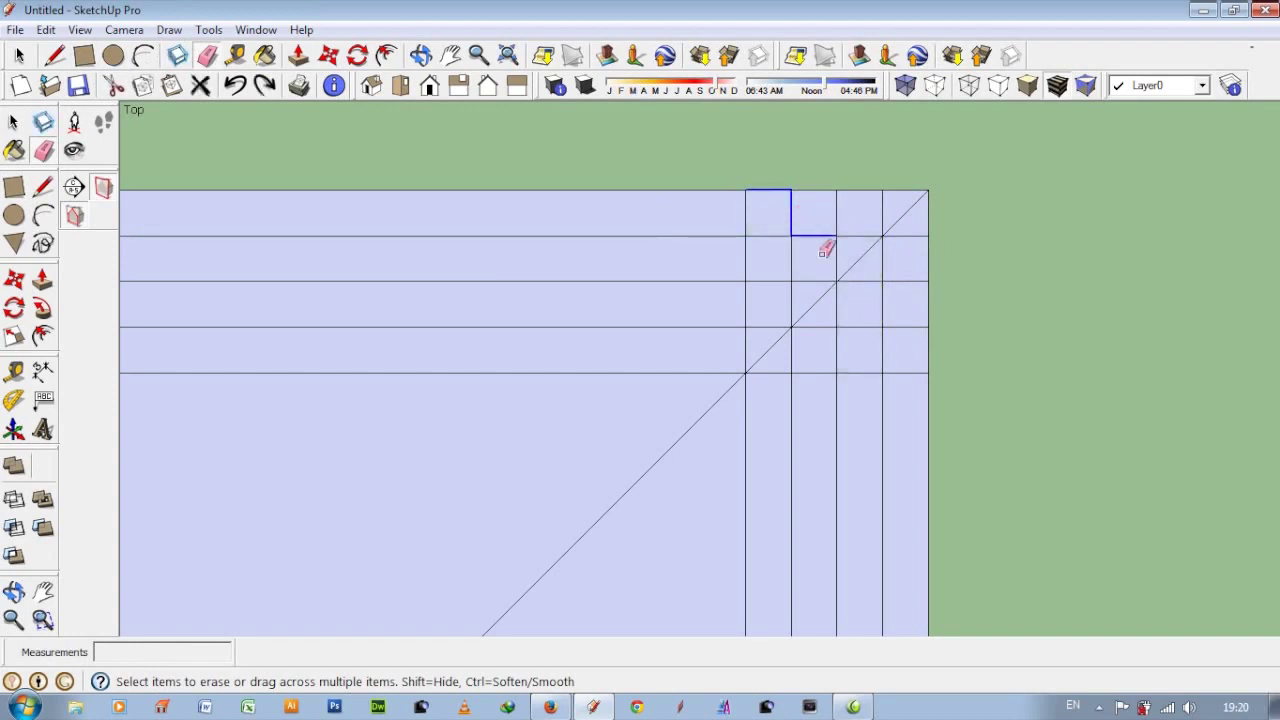
drag(915, 343, 914, 343)
drag(880, 249, 915, 263)
drag(840, 188, 940, 206)
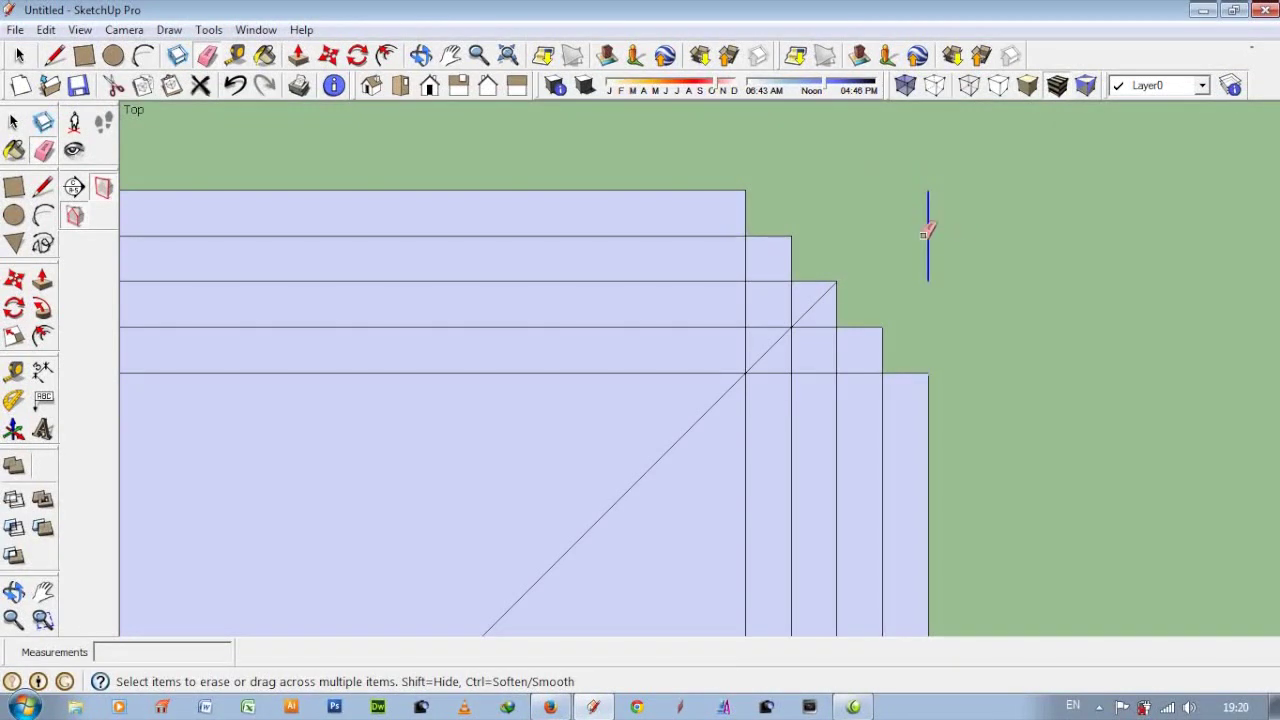
- Erase the horizontal lines, the diagonal and leftover vertical lines across the square
scroll(990, 263, down, 3)
drag(718, 214, 786, 297)
scroll(790, 300, up, 2)
mouse_move(837, 220)
mouse_down()
mouse_move(833, 260)
mouse_move(928, 300)
mouse_up()
drag(962, 360, 962, 362)
scroll(680, 263, down, 3)
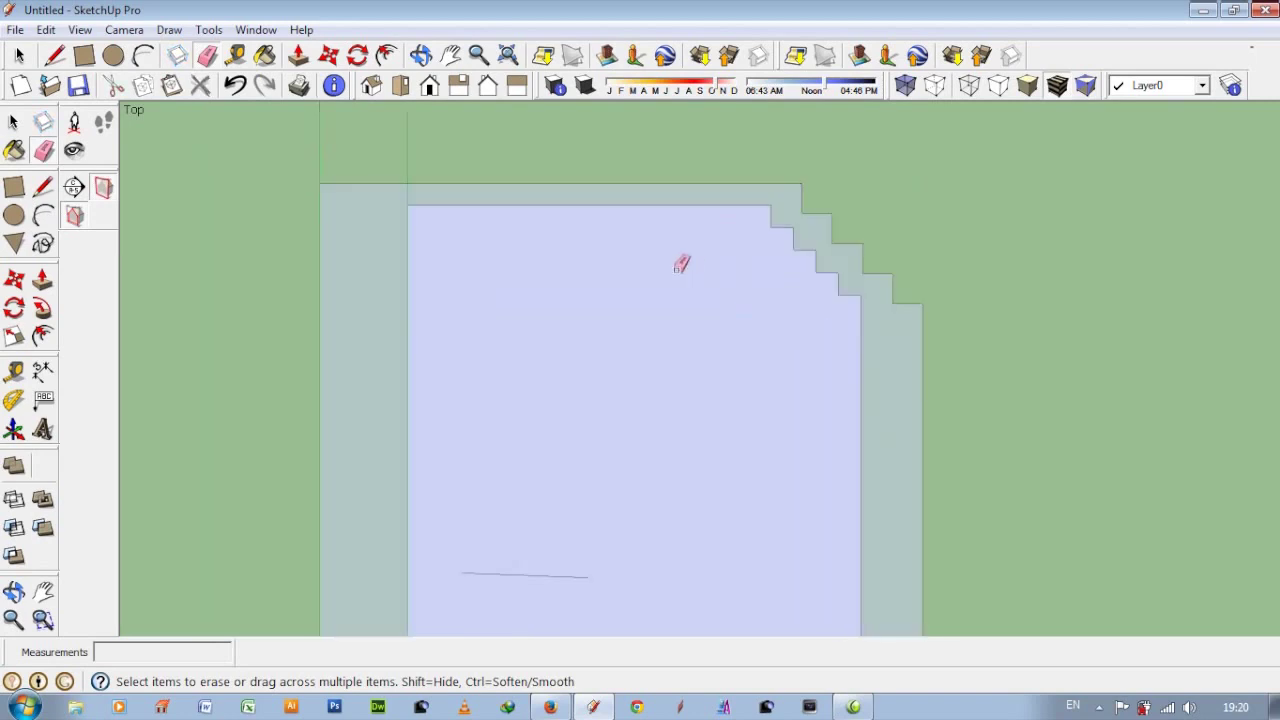
scroll(608, 417, down, 2)
scroll(706, 414, up, 2)
scroll(706, 414, up, 2)
scroll(706, 414, down, 3)
scroll(760, 430, up, 2)
scroll(808, 437, down, 1)
scroll(808, 437, down, 1)
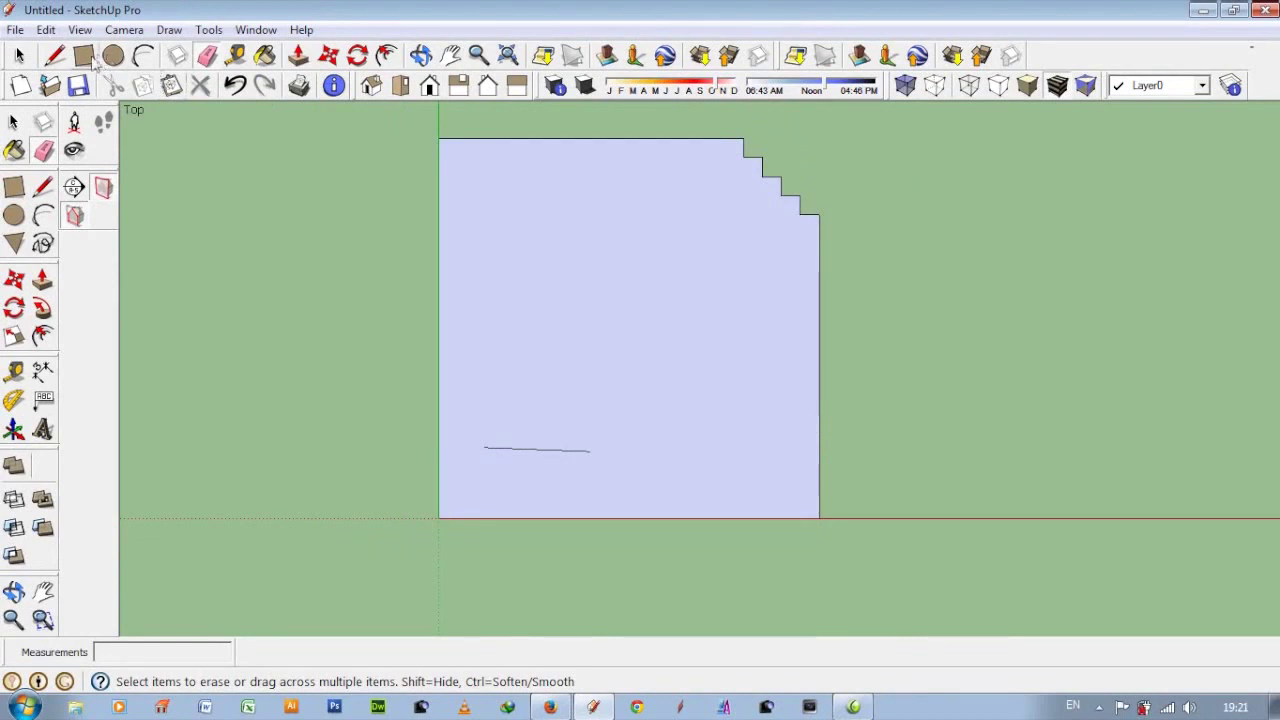
- Draw a 20-unit-wide strip along the shape's right side as a new face
click(88, 58)
click(56, 56)
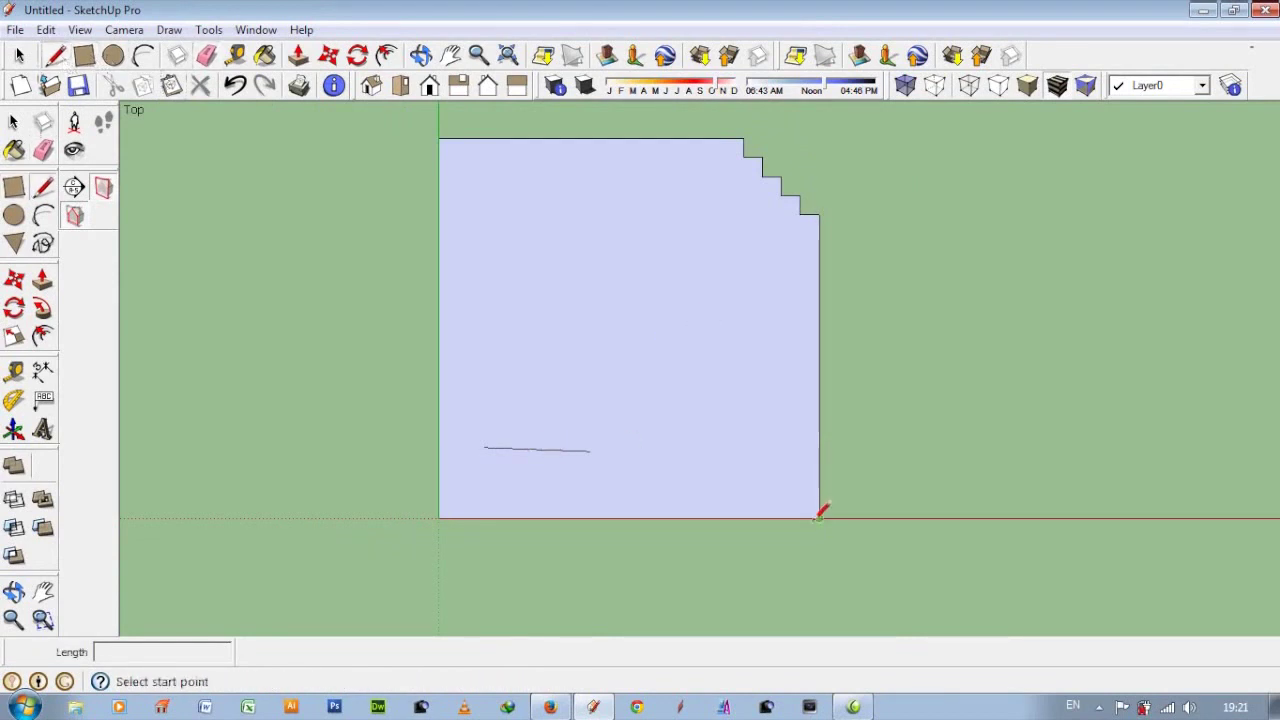
click(820, 516)
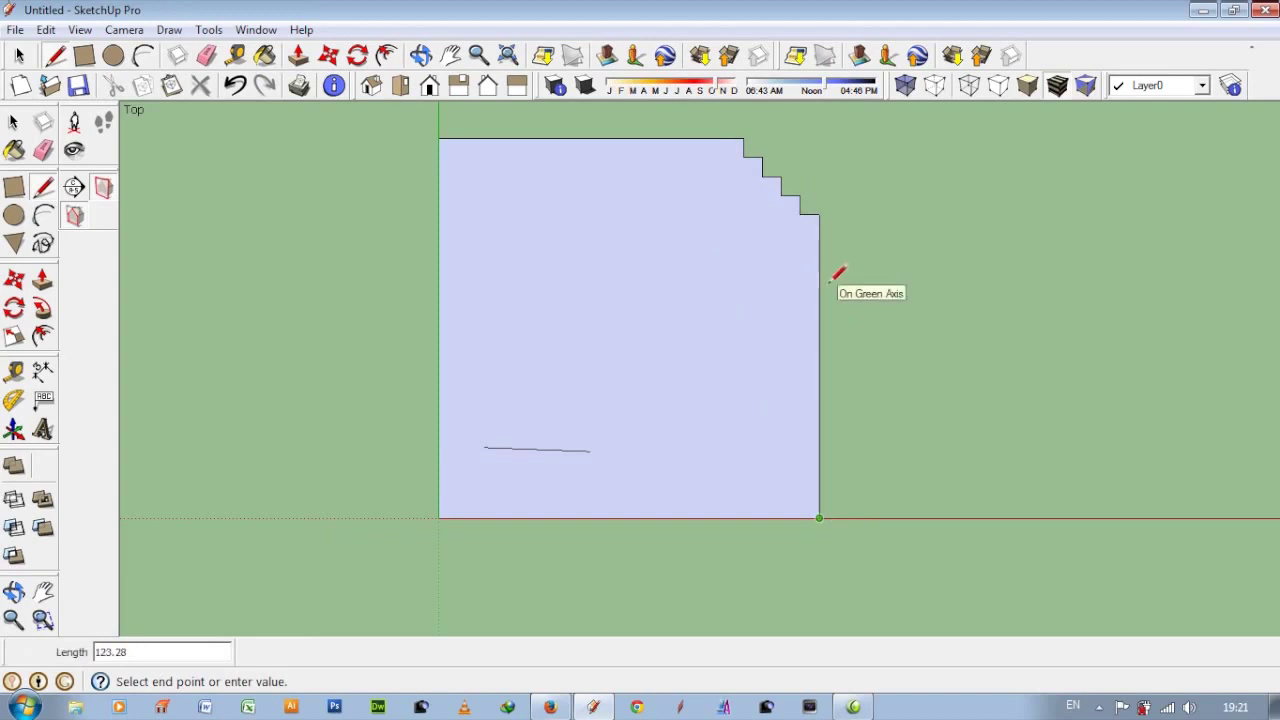
key(Return)
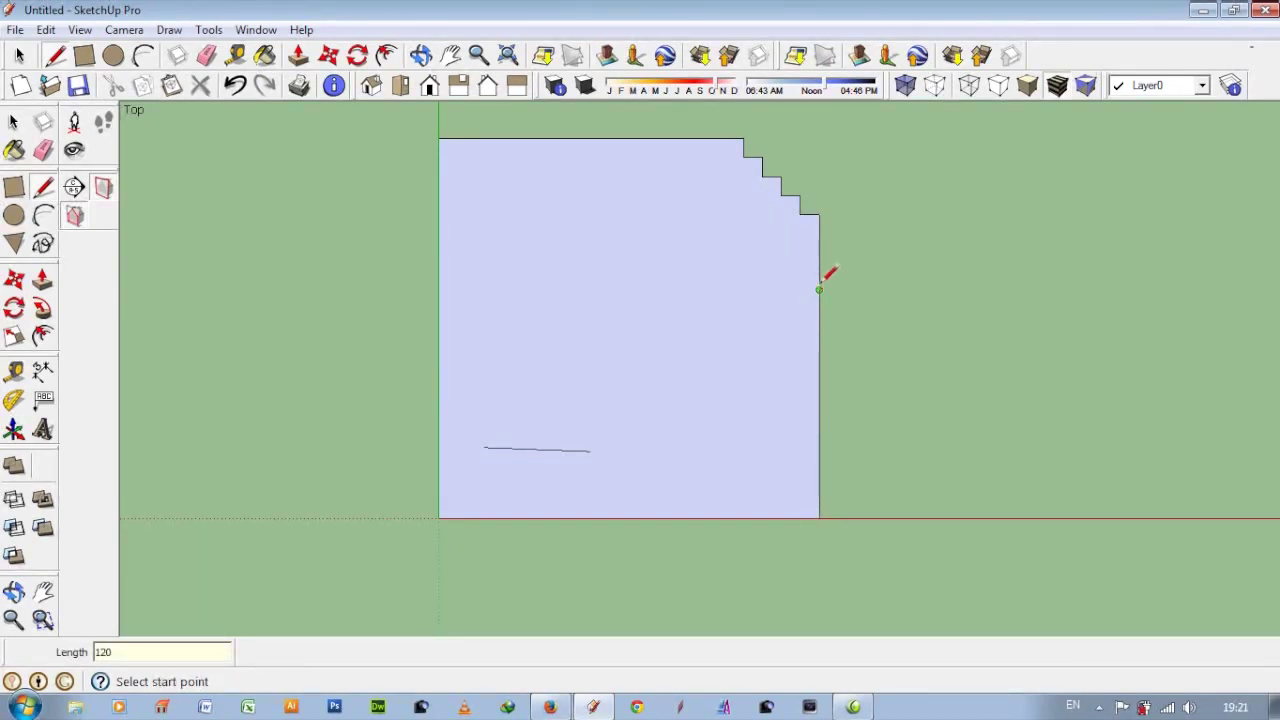
scroll(852, 288, up, 2)
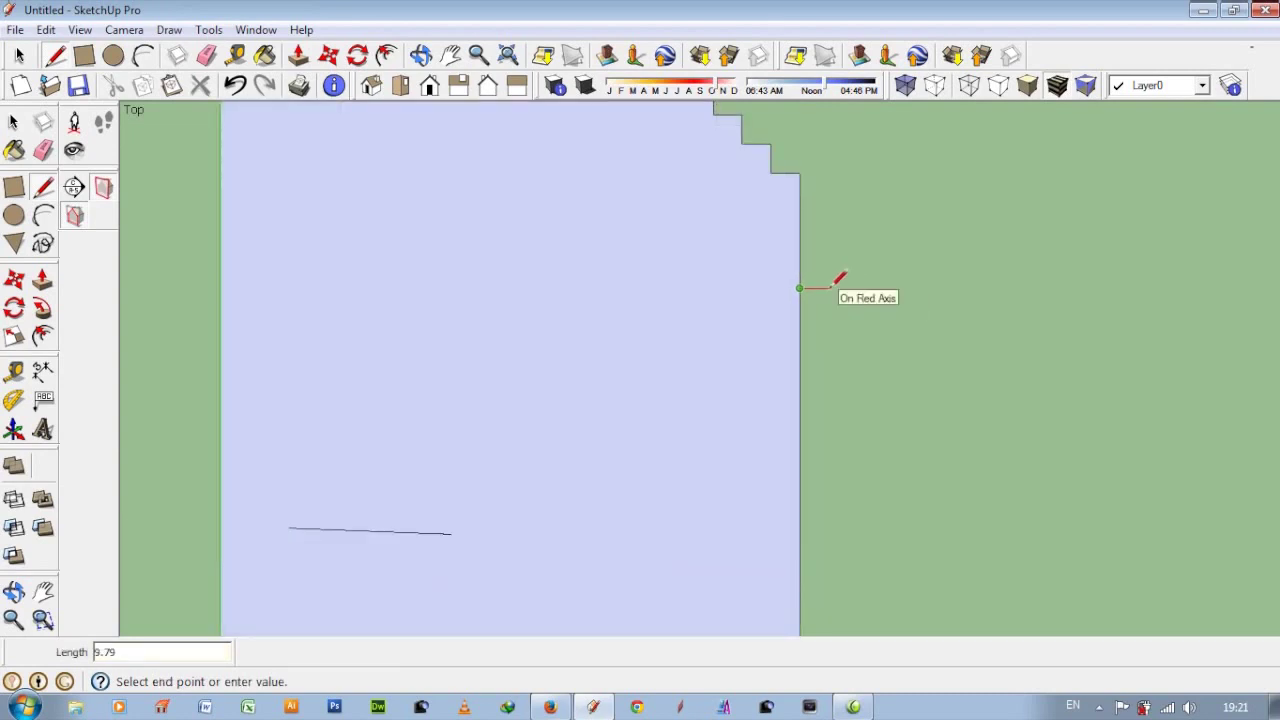
key(Return)
scroll(877, 306, down, 3)
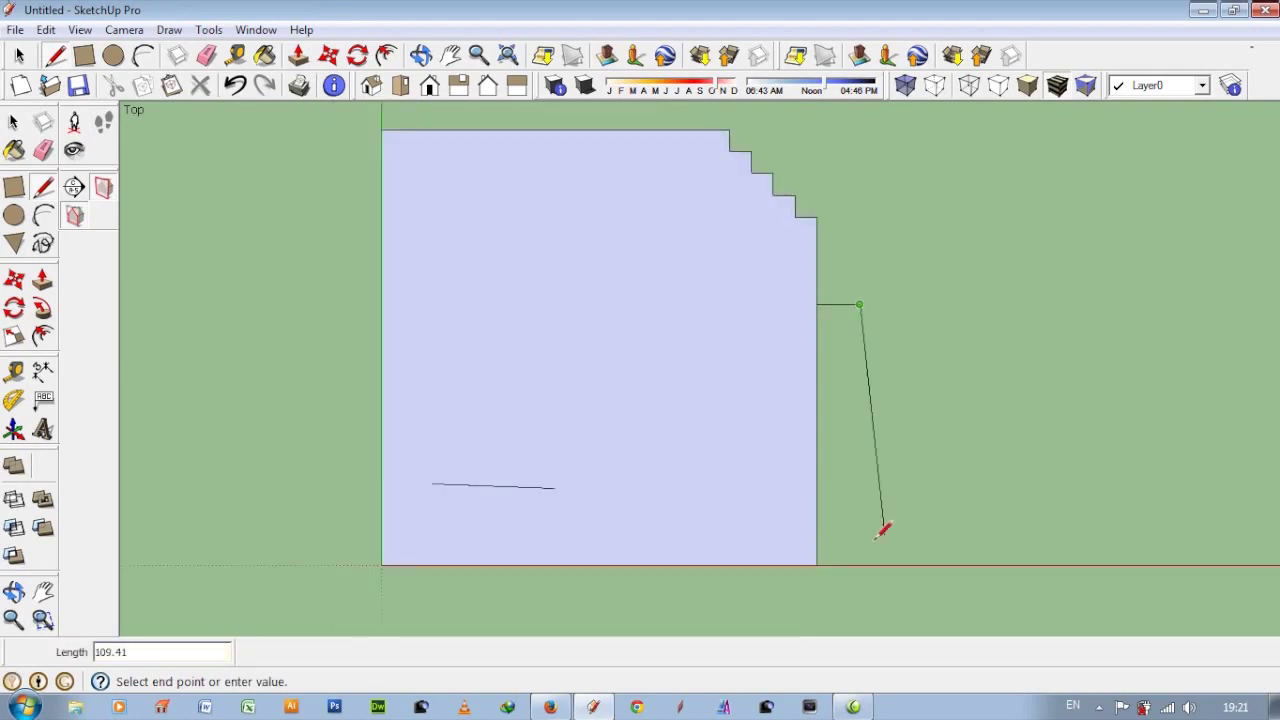
click(859, 565)
click(817, 565)
scroll(828, 557, up, 2)
- Split the strip with a vertical line and erase its interior edges
click(841, 210)
click(841, 567)
click(841, 210)
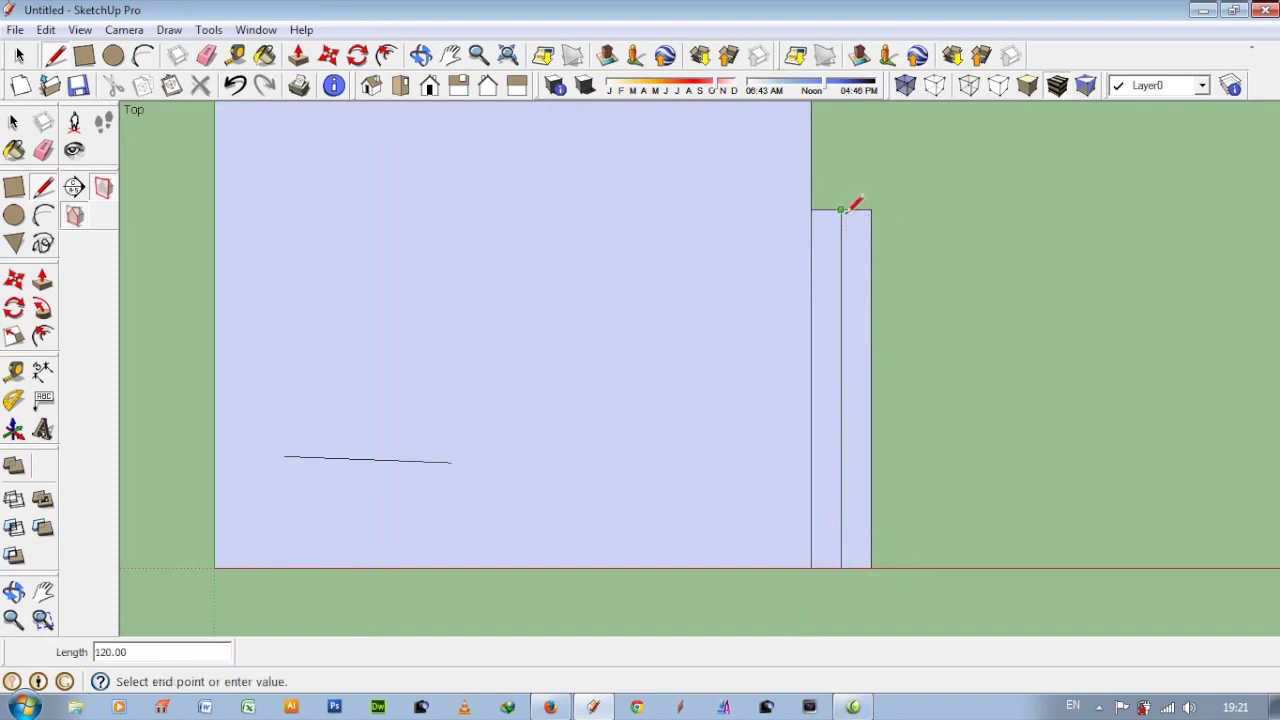
click(841, 240)
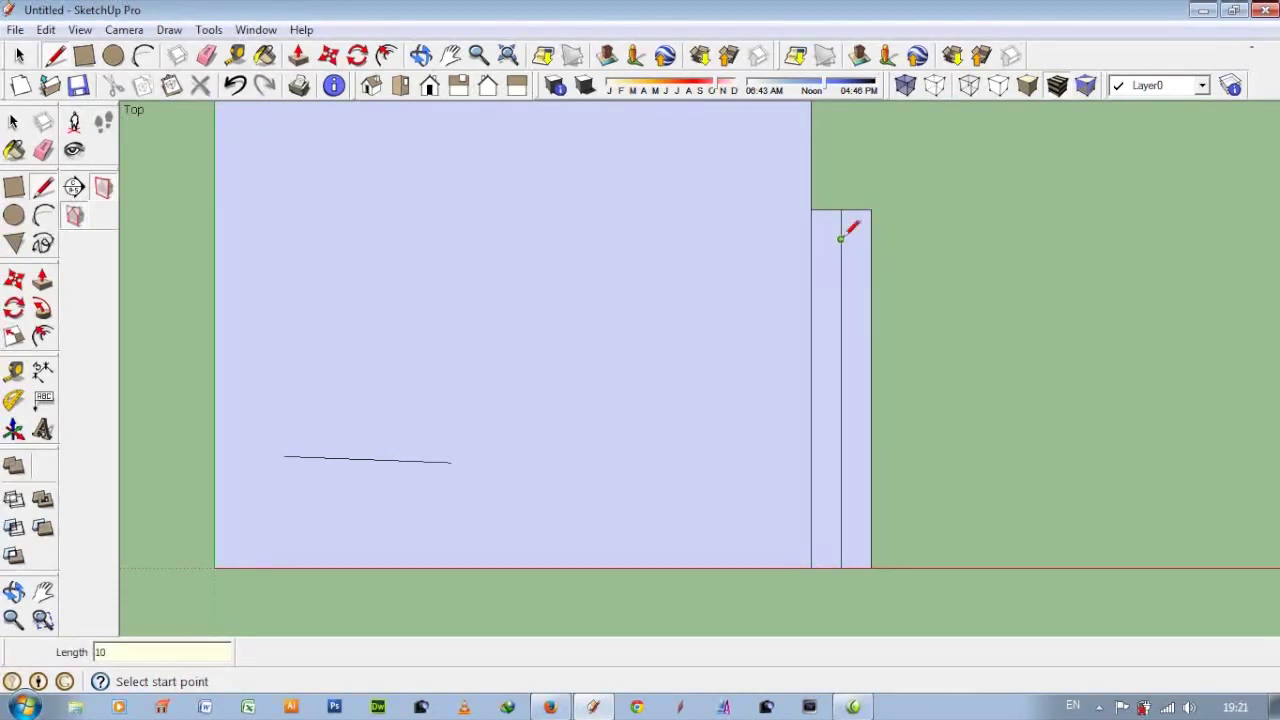
click(207, 55)
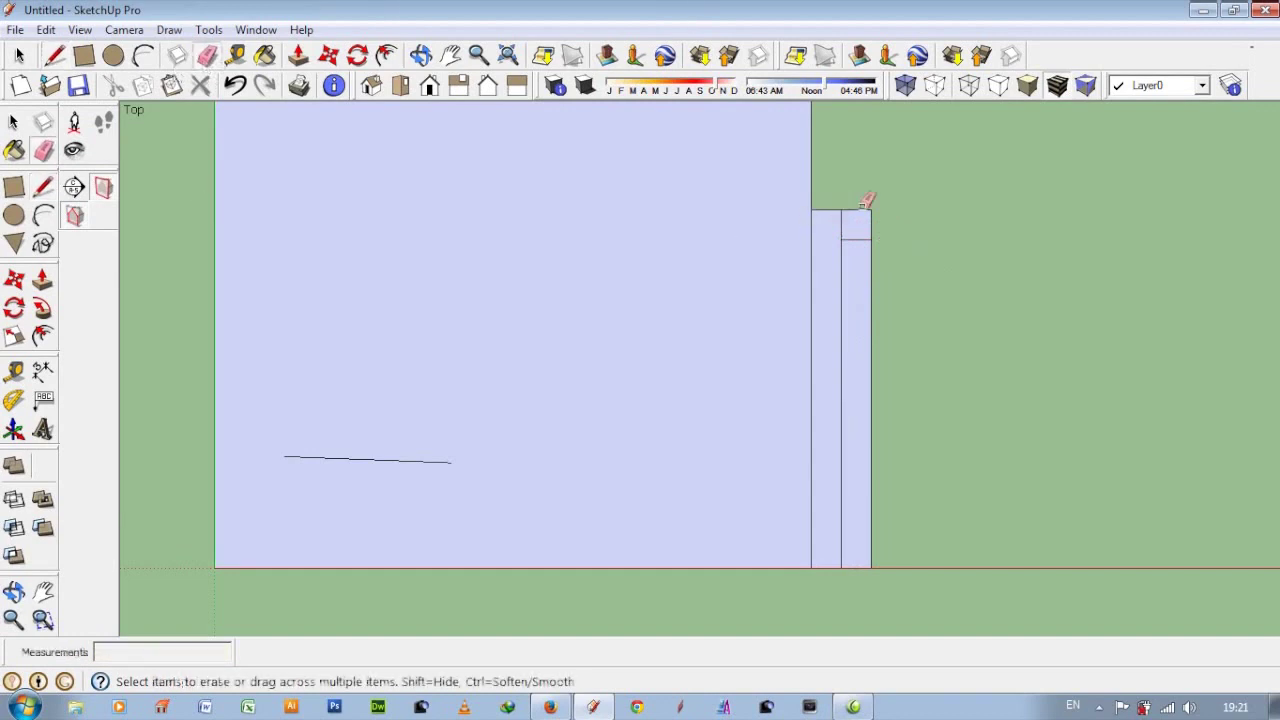
drag(857, 262, 800, 262)
scroll(743, 491, down, 2)
scroll(540, 270, up, 1)
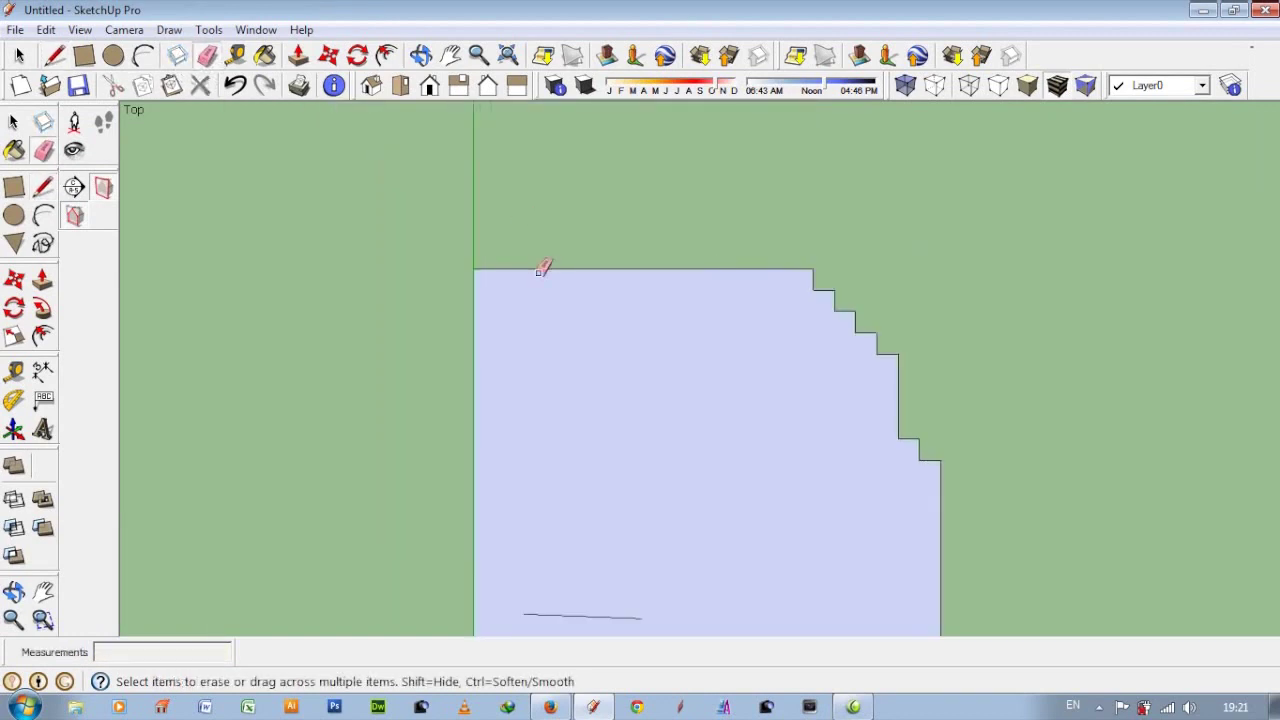
- Draw a 20-unit strip above the shape's top edge
click(54, 55)
click(473, 269)
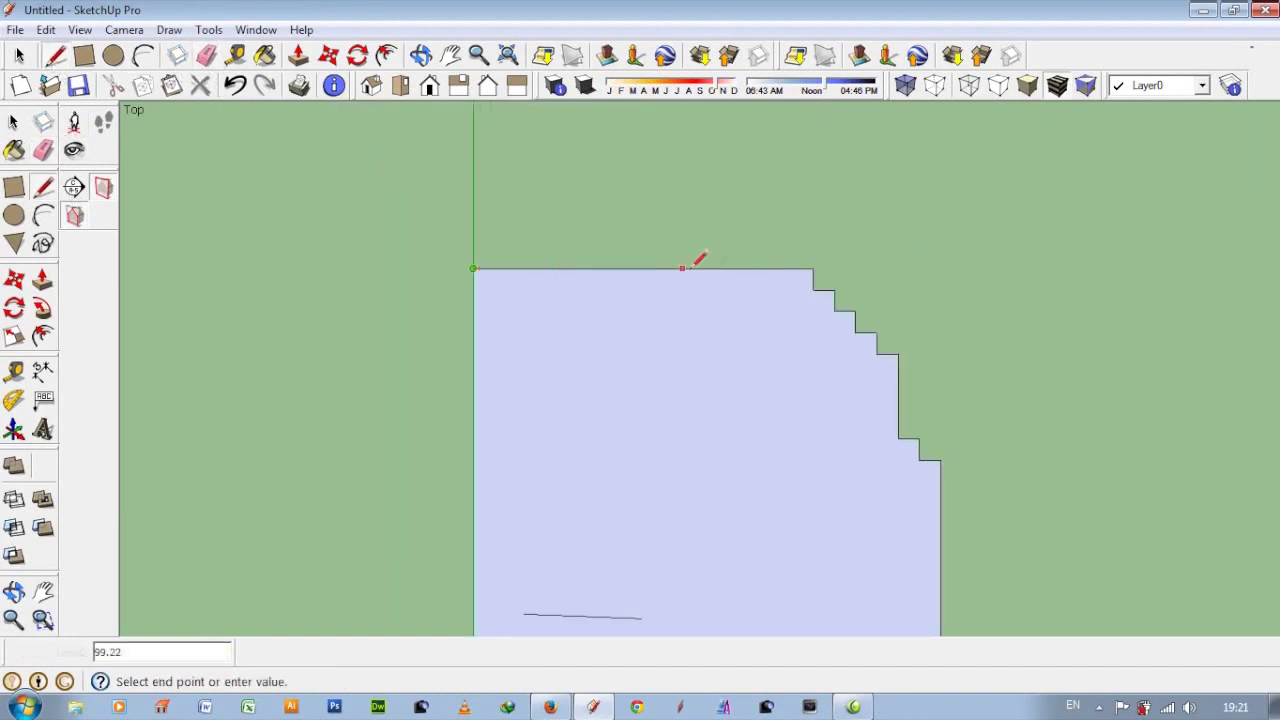
key(Escape)
click(728, 269)
key(Return)
click(467, 227)
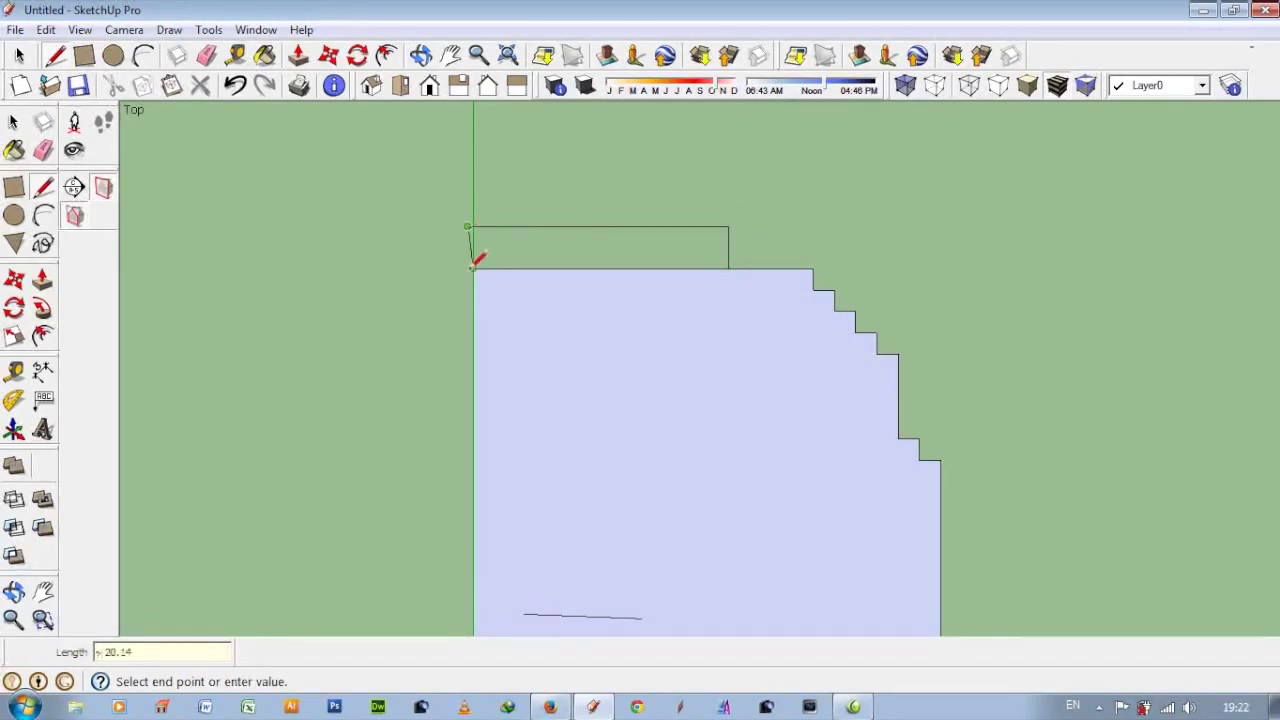
key(Escape)
- Split the top strip horizontally and add a short 10-unit vertical step edge
scroll(477, 221, up, 1)
click(472, 228)
click(472, 257)
click(820, 257)
click(820, 257)
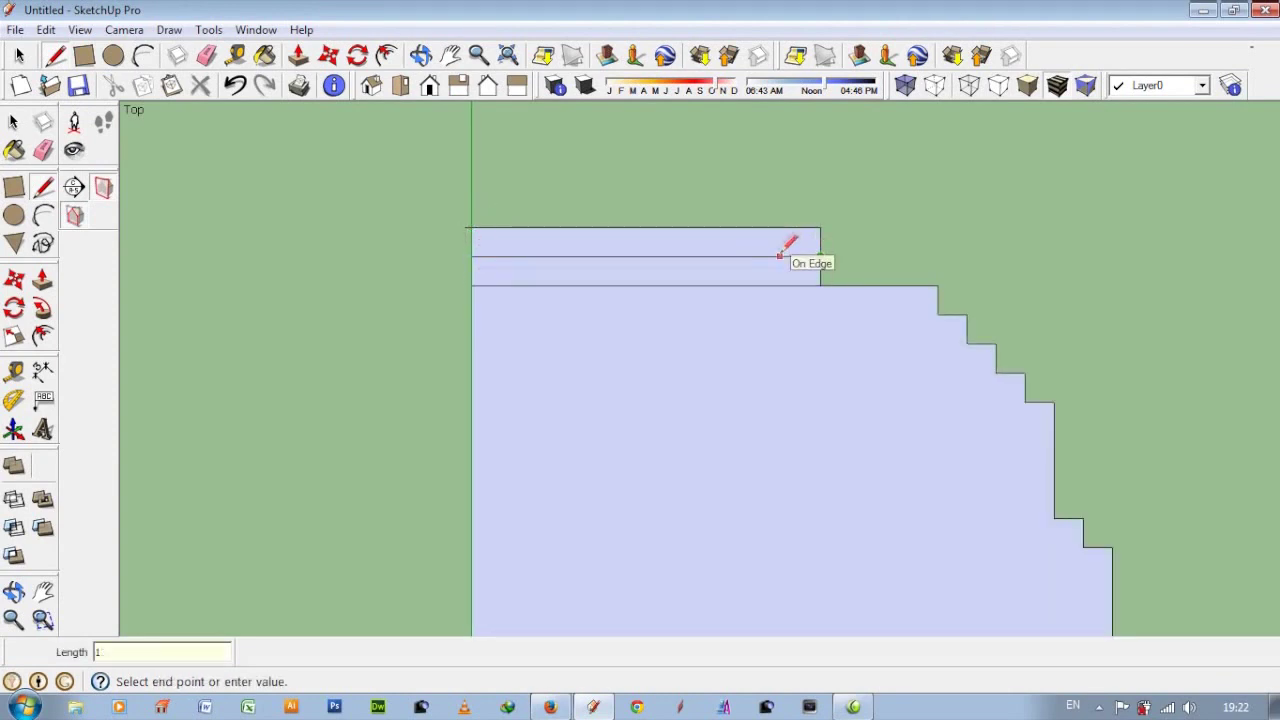
key(Escape)
click(791, 257)
click(791, 228)
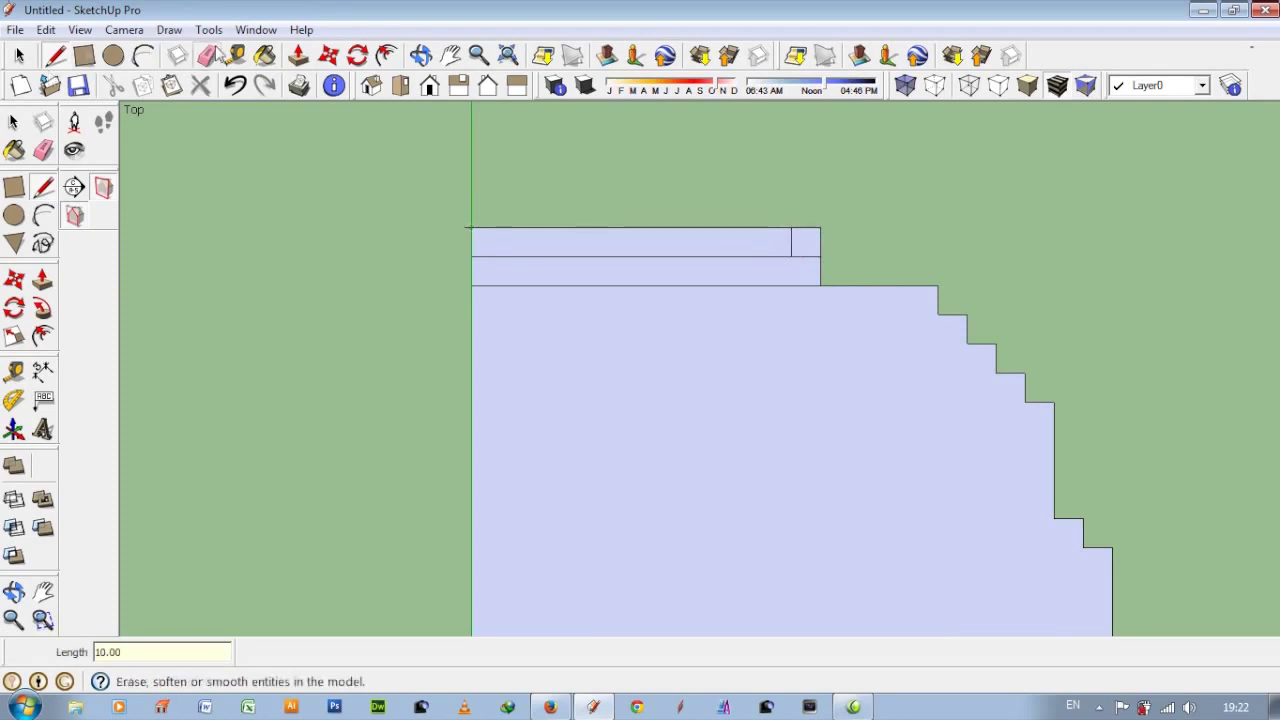
- Erase the small top-right square, leaving a finer stepped profile
click(217, 55)
scroll(467, 217, up, 1)
mouse_move(877, 163)
mouse_down()
mouse_move(943, 257)
mouse_move(808, 363)
mouse_up()
scroll(660, 245, down, 3)
scroll(788, 368, up, 1)
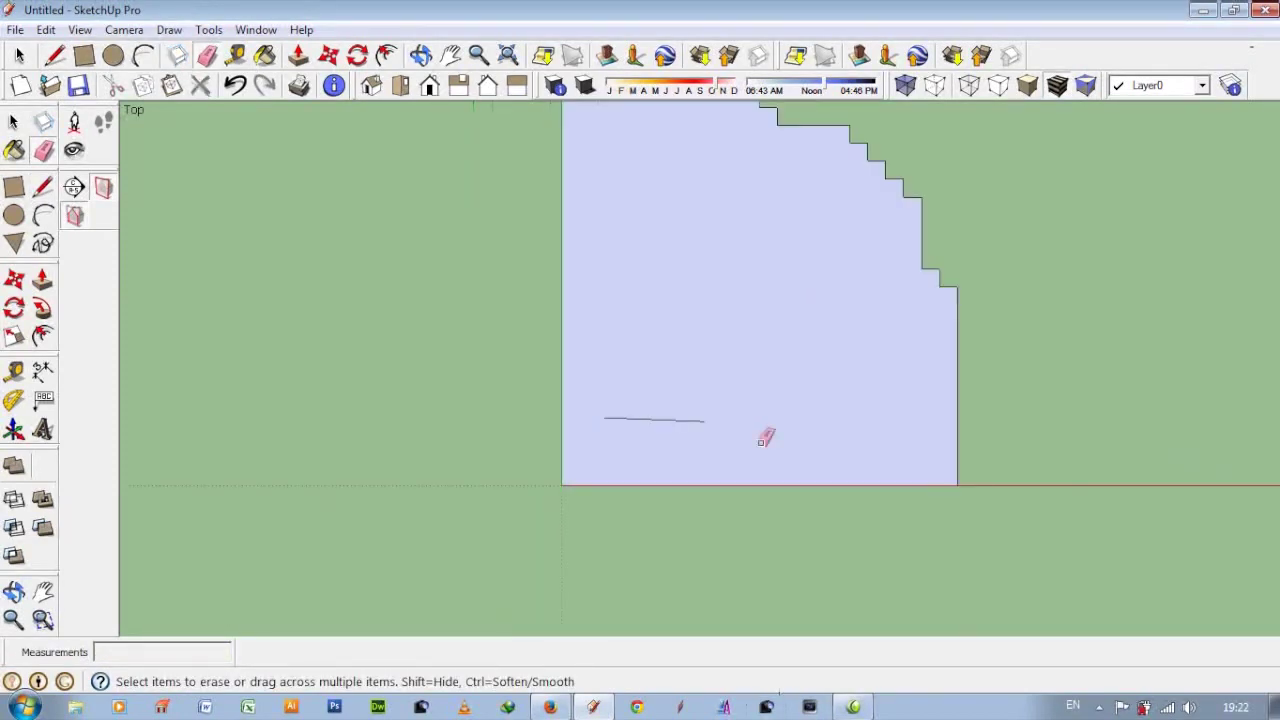
scroll(740, 420, down, 1)
key(l)
click(19, 55)
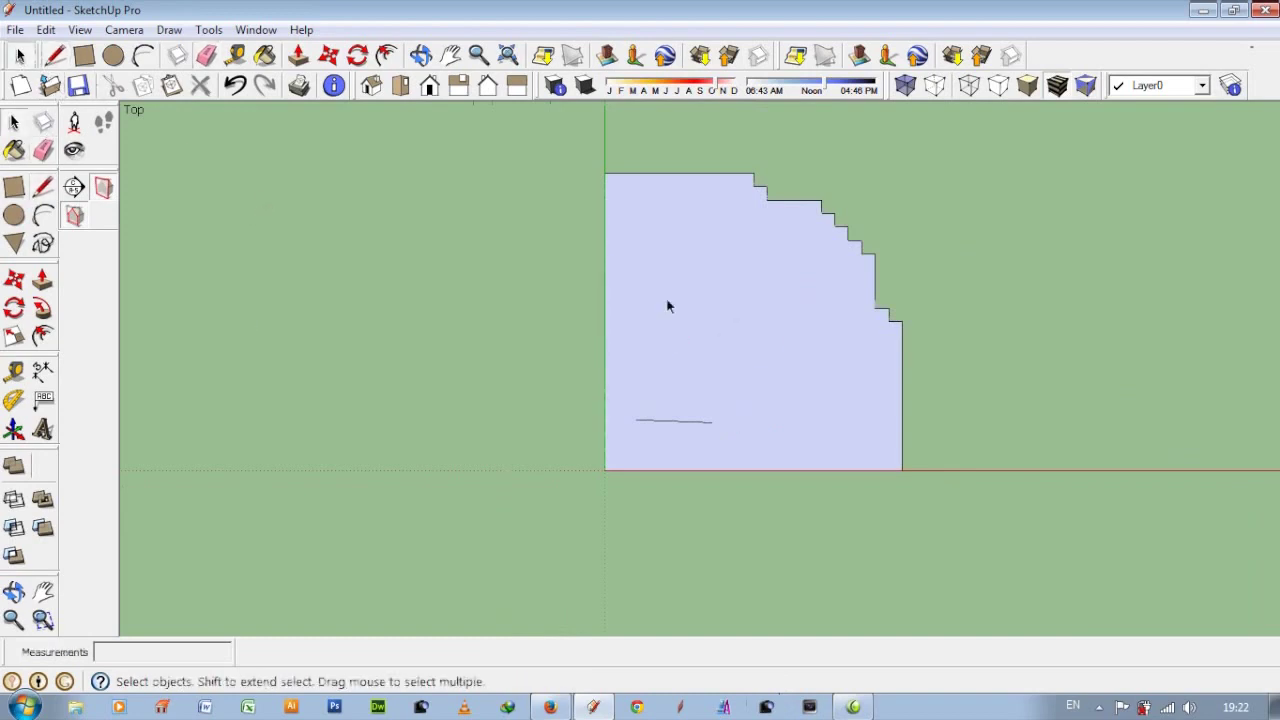
- Copy the stepped quarter face, flip it along red, and join it beside the original
click(698, 323)
key(ctrl+c)
key(ctrl+v)
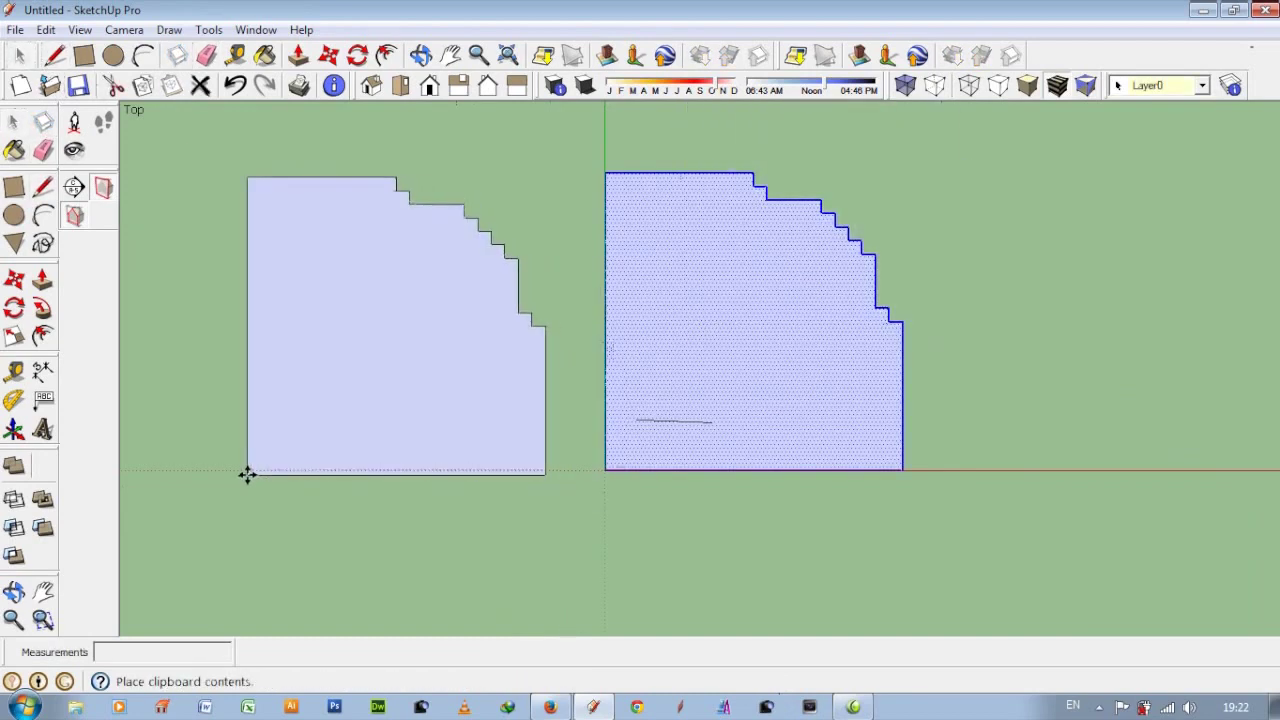
click(247, 473)
right_click(369, 407)
mouse_move(428, 345)
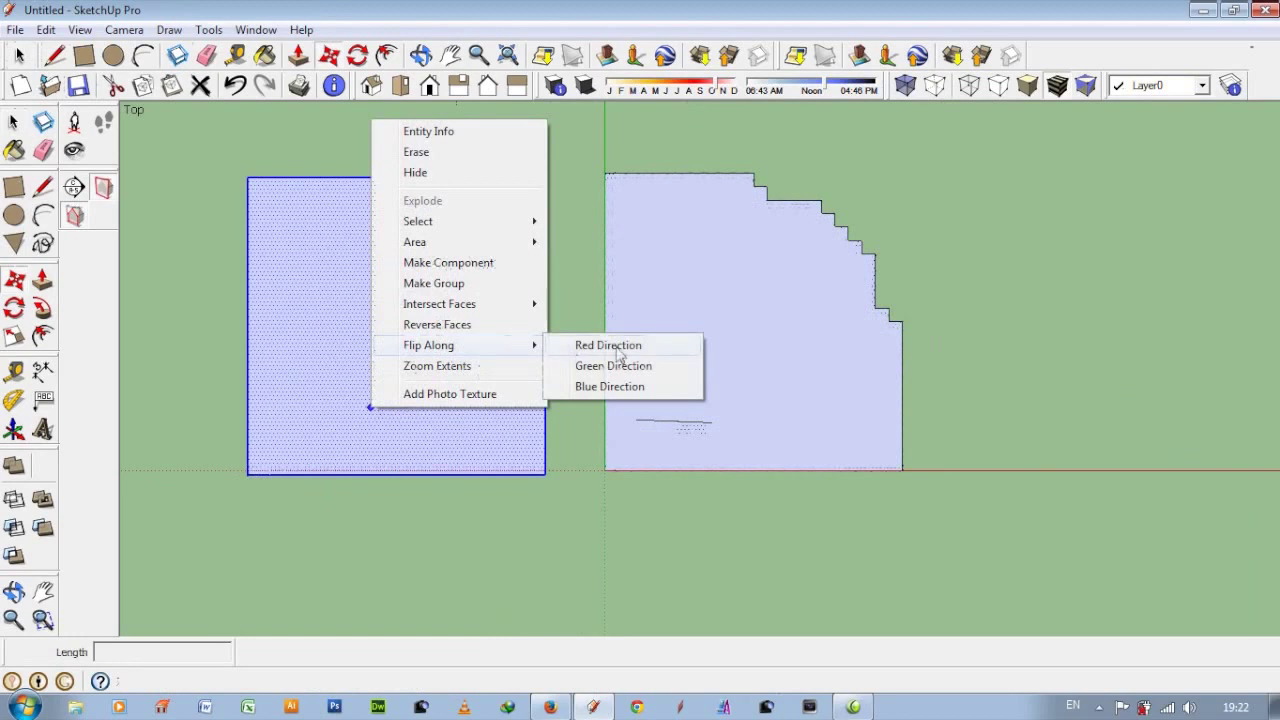
click(608, 345)
key(m)
click(547, 471)
click(608, 465)
- Select the resulting half-round face with its edges and make it a group
click(207, 55)
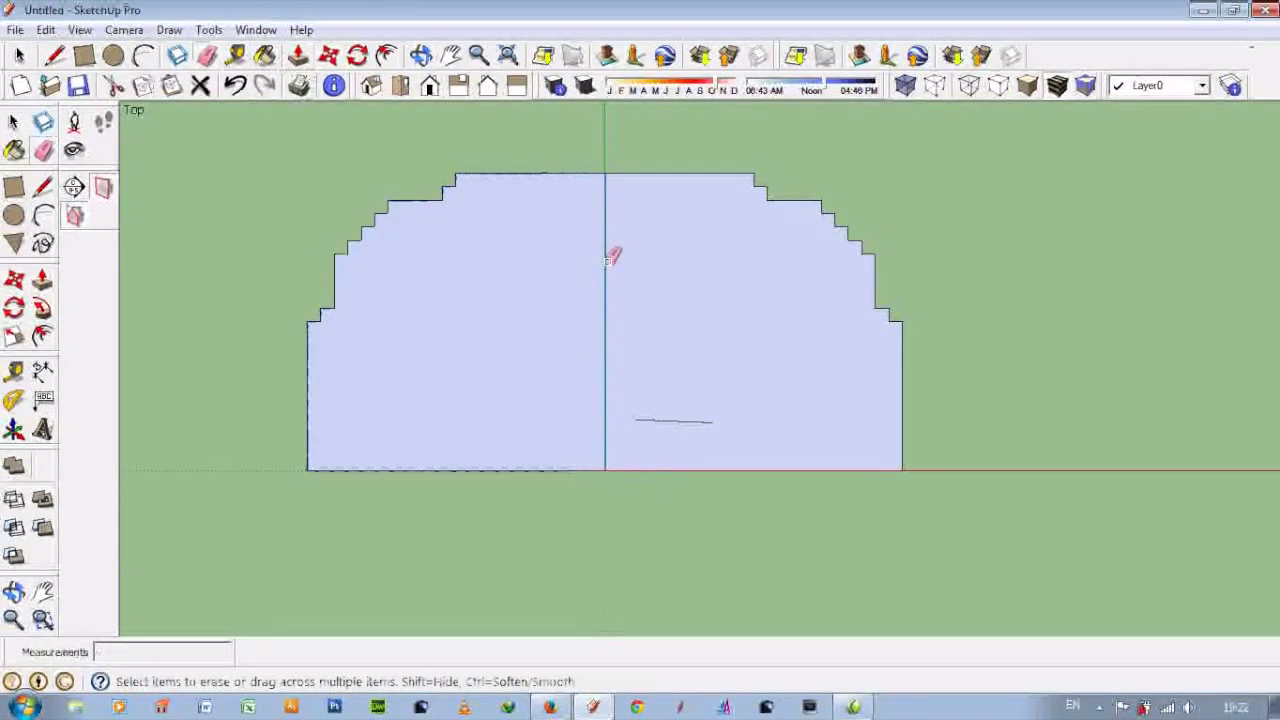
scroll(580, 497, down, 1)
key(space)
double_click(514, 300)
right_click(514, 300)
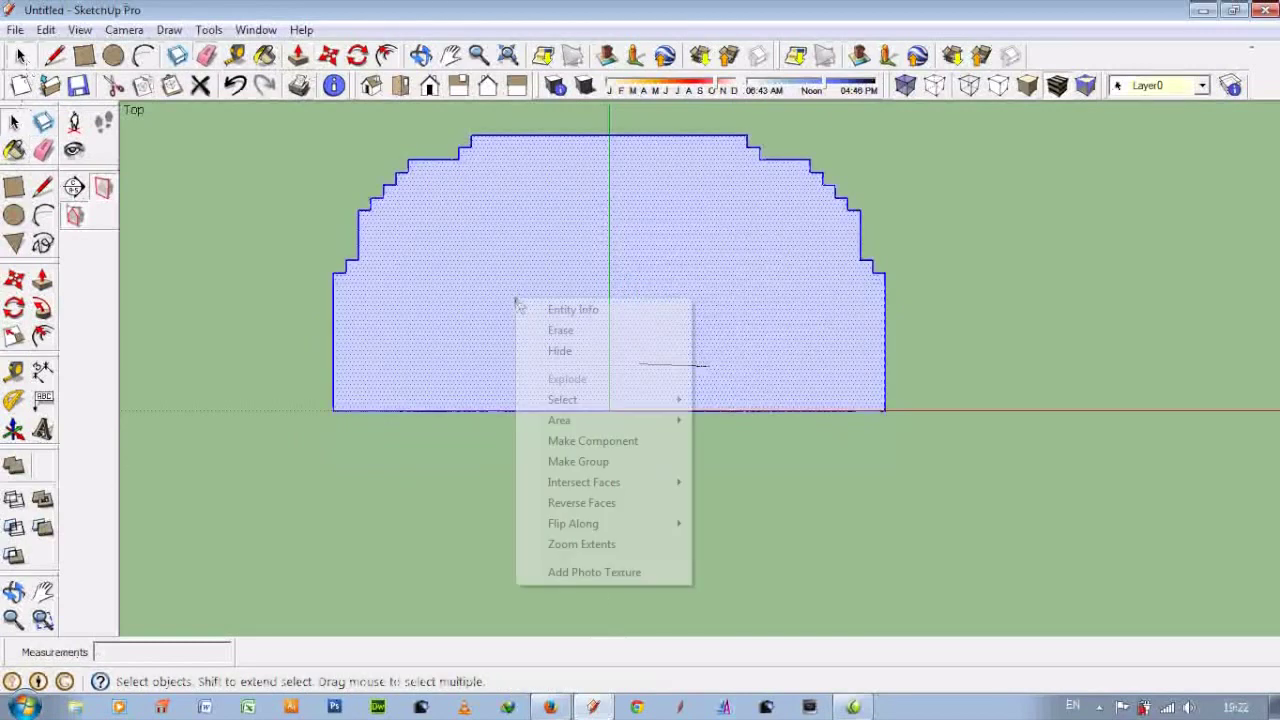
click(590, 461)
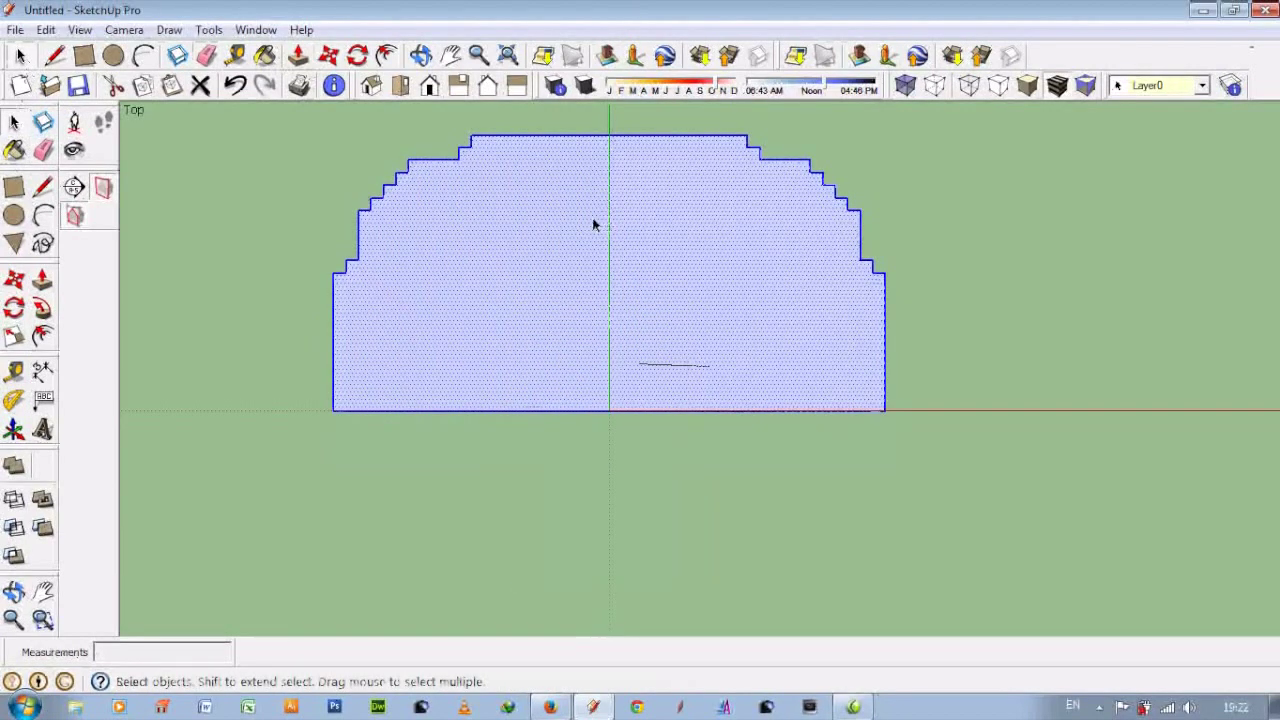
- Copy the half-round group, flip it along green, and snap it below the original
key(ctrl+c)
key(ctrl+v)
scroll(491, 441, down, 2)
scroll(460, 510, down, 1)
click(438, 574)
right_click(545, 538)
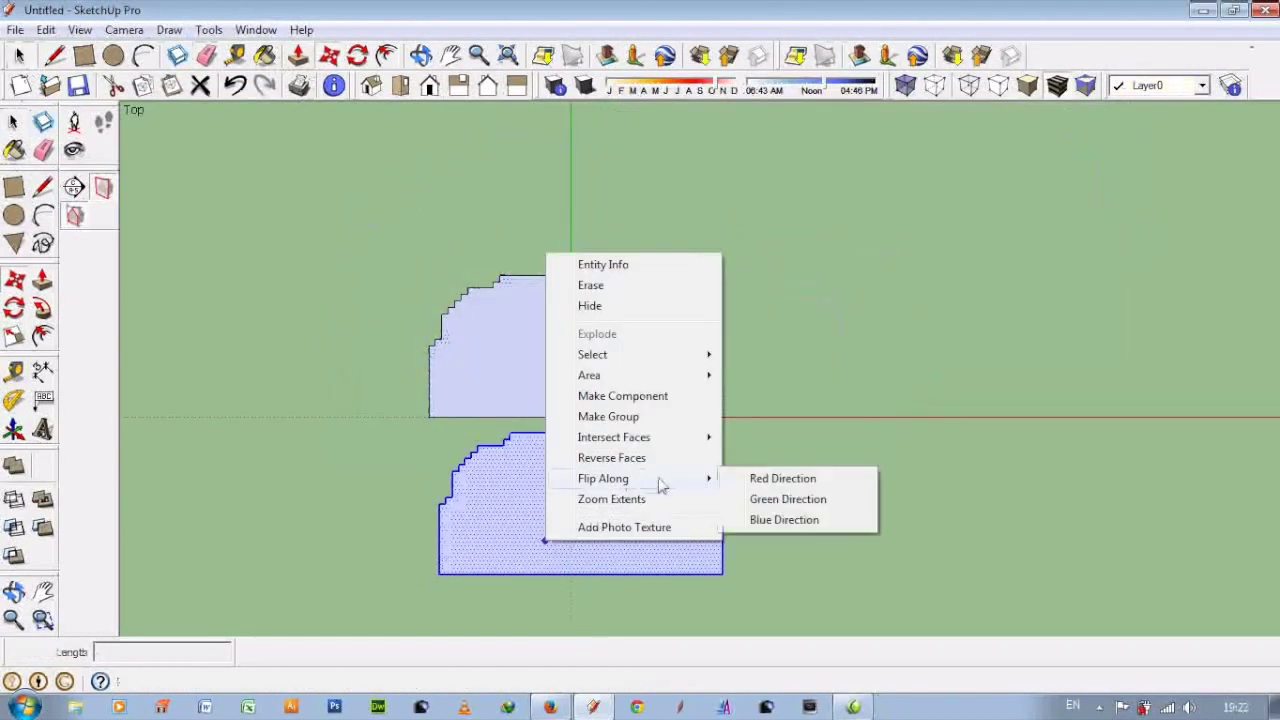
click(810, 483)
key(m)
scroll(689, 486, up, 2)
scroll(720, 420, up, 3)
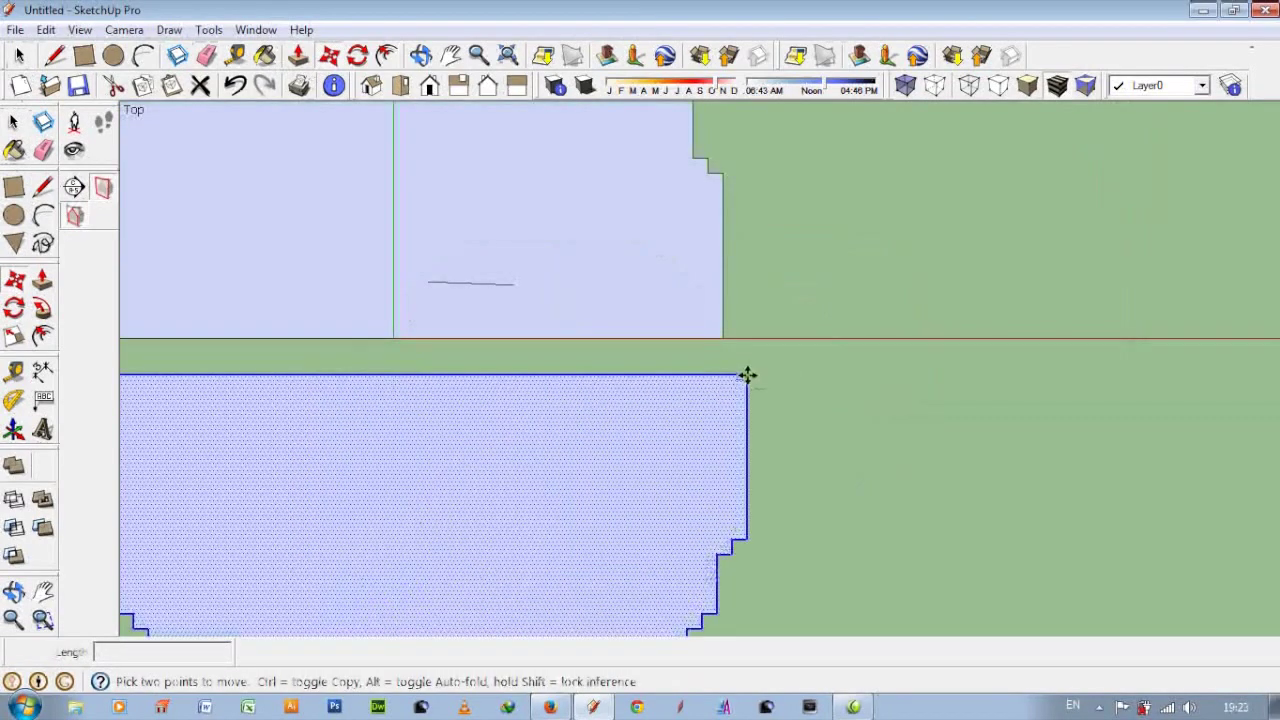
click(722, 338)
scroll(722, 338, down, 3)
scroll(543, 406, up, 2)
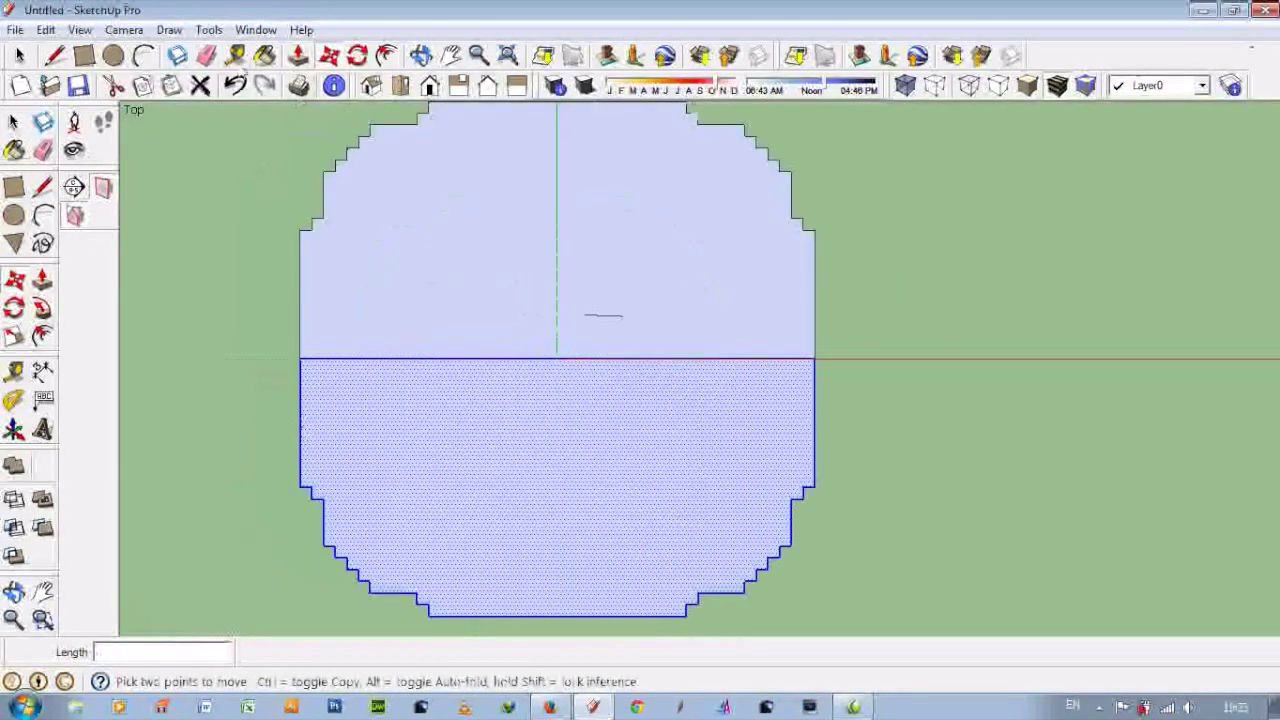
- Orbit into a 3D perspective to inspect the completed stepped base
key(space)
scroll(534, 509, down, 2)
middle_drag(534, 509, 430, 100)
mouse_move(415, 283)
middle_down()
mouse_move(554, 394)
mouse_move(600, 320)
mouse_move(789, 434)
mouse_move(475, 401)
middle_up()
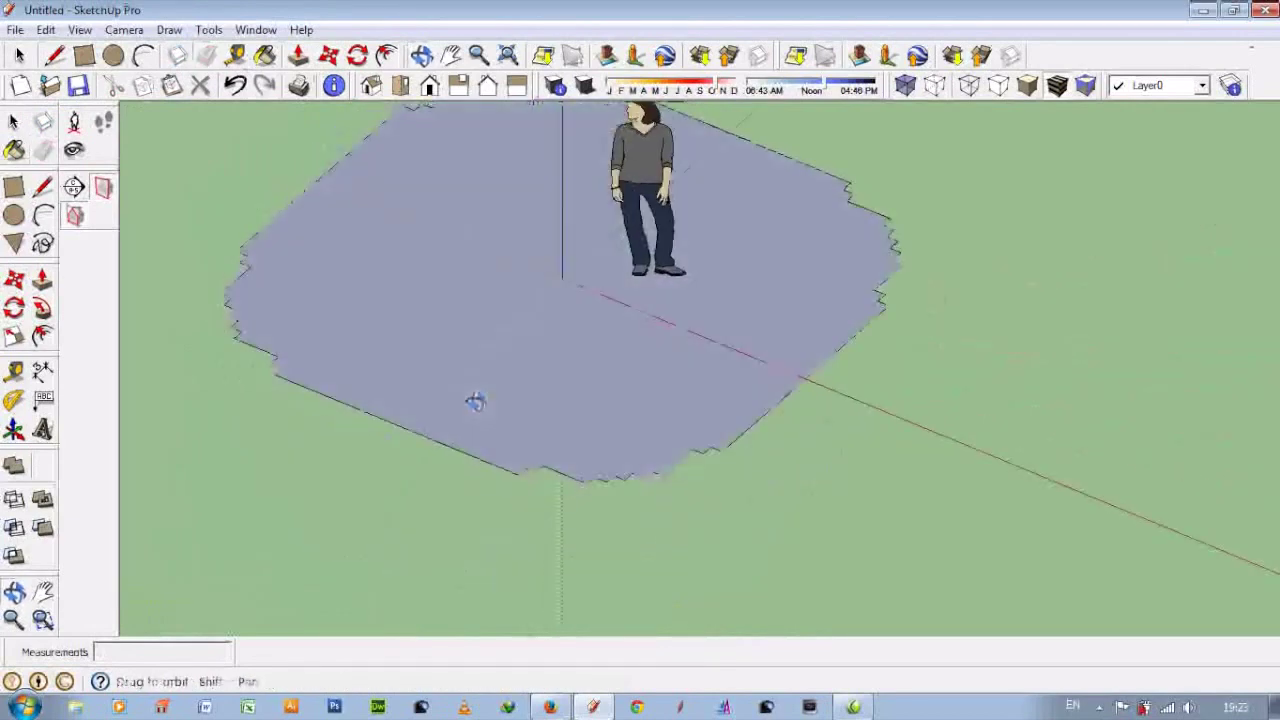
- Draw a line from the origin to the midpoint of the base's edge
key(e)
scroll(475, 401, down, 1)
scroll(560, 451, down, 2)
click(55, 56)
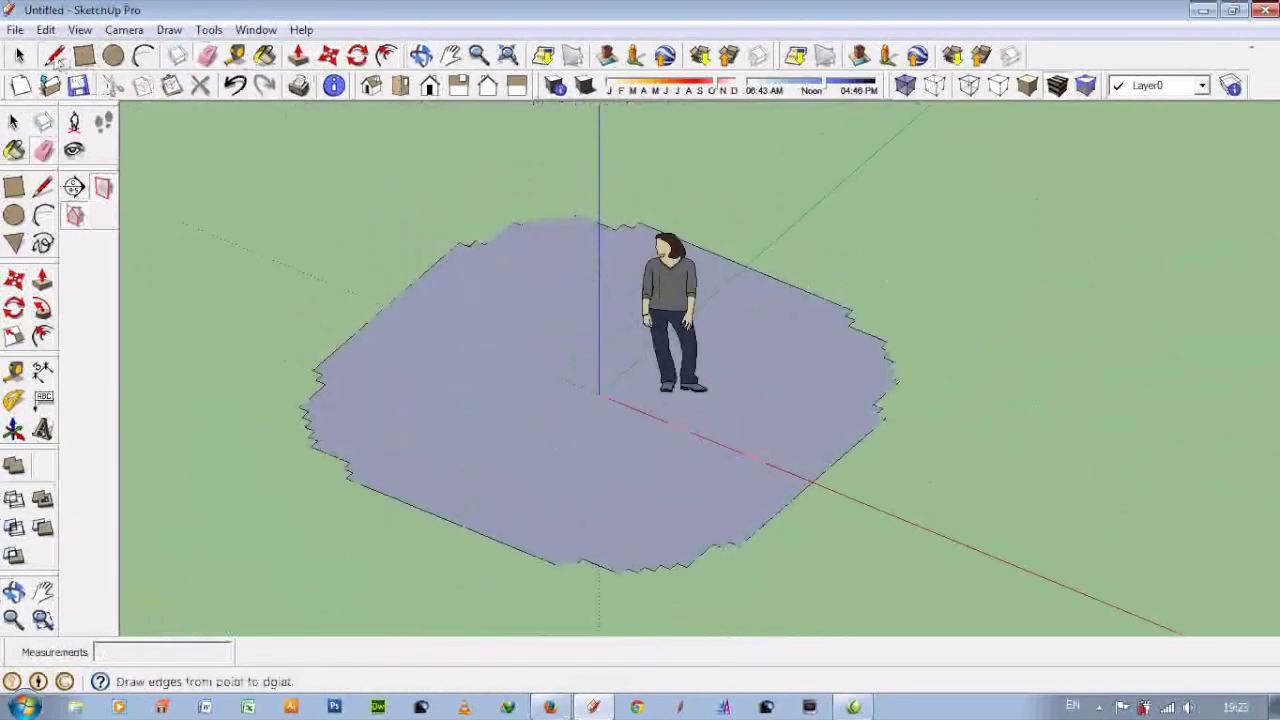
click(600, 393)
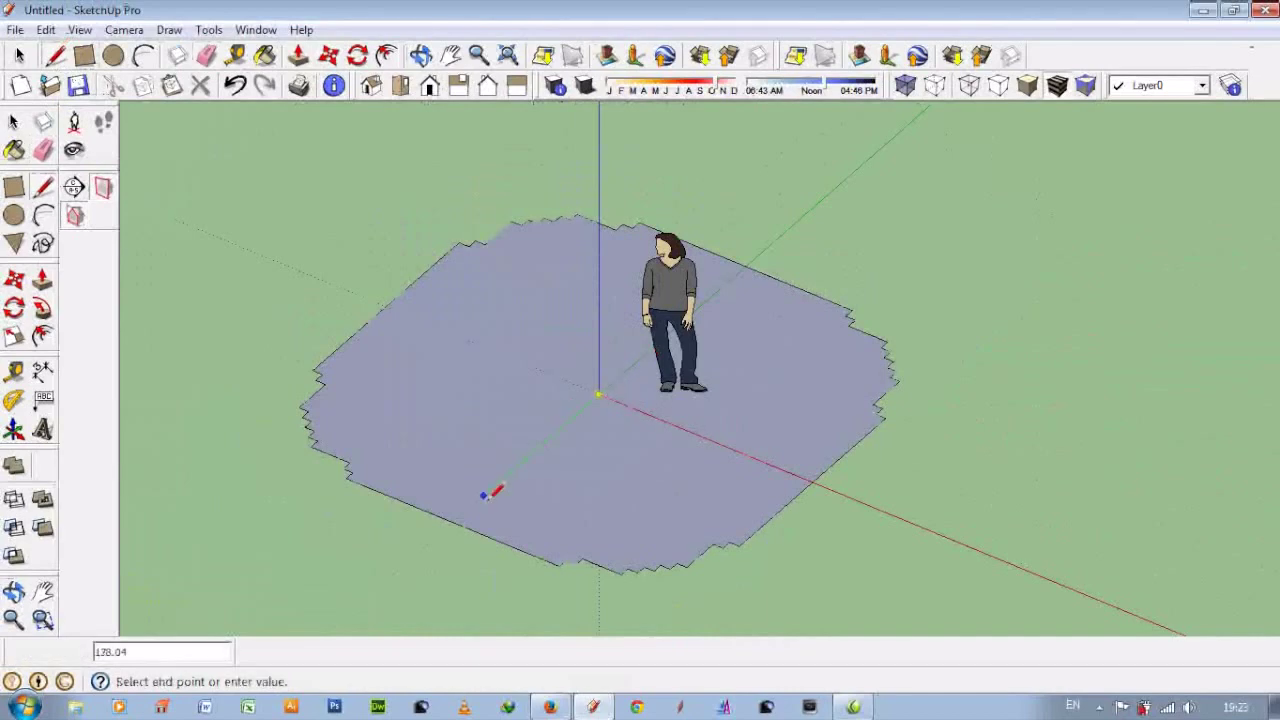
click(466, 519)
click(600, 393)
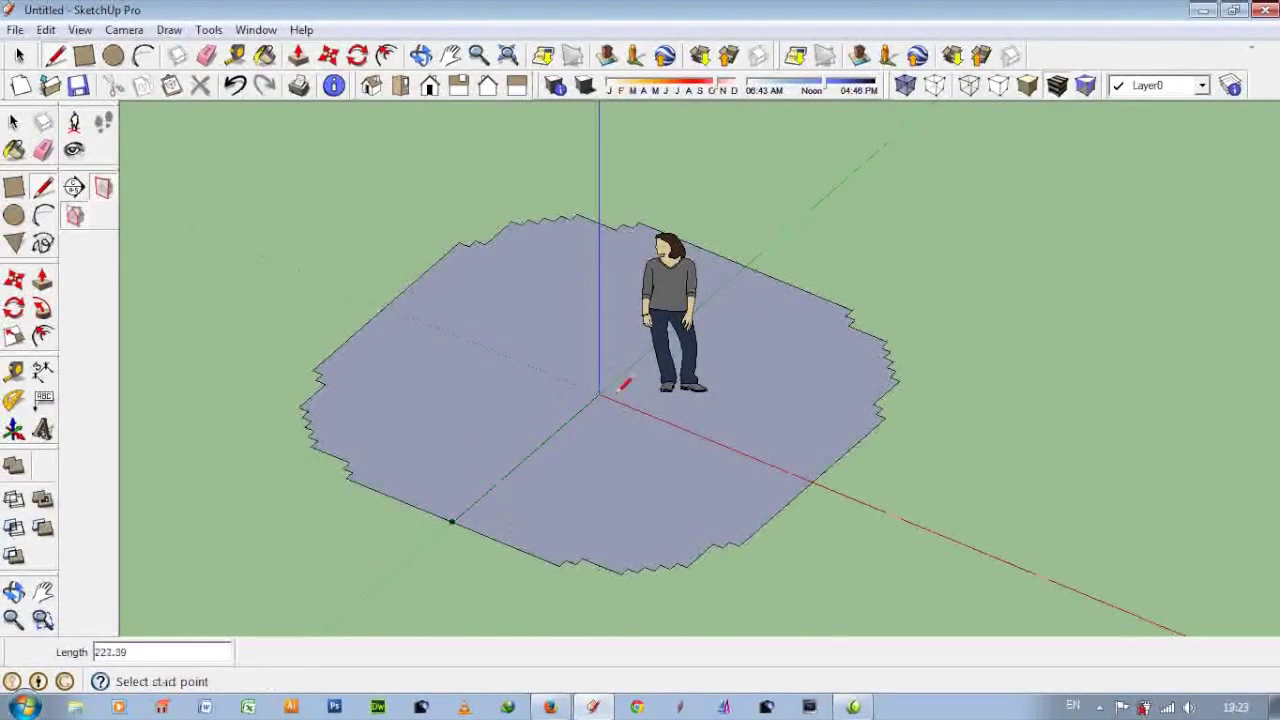
- Draw an upright rectangular face rising along blue from the base's edge corner
middle_drag(605, 385, 514, 359)
scroll(274, 386, up, 2)
scroll(447, 388, up, 3)
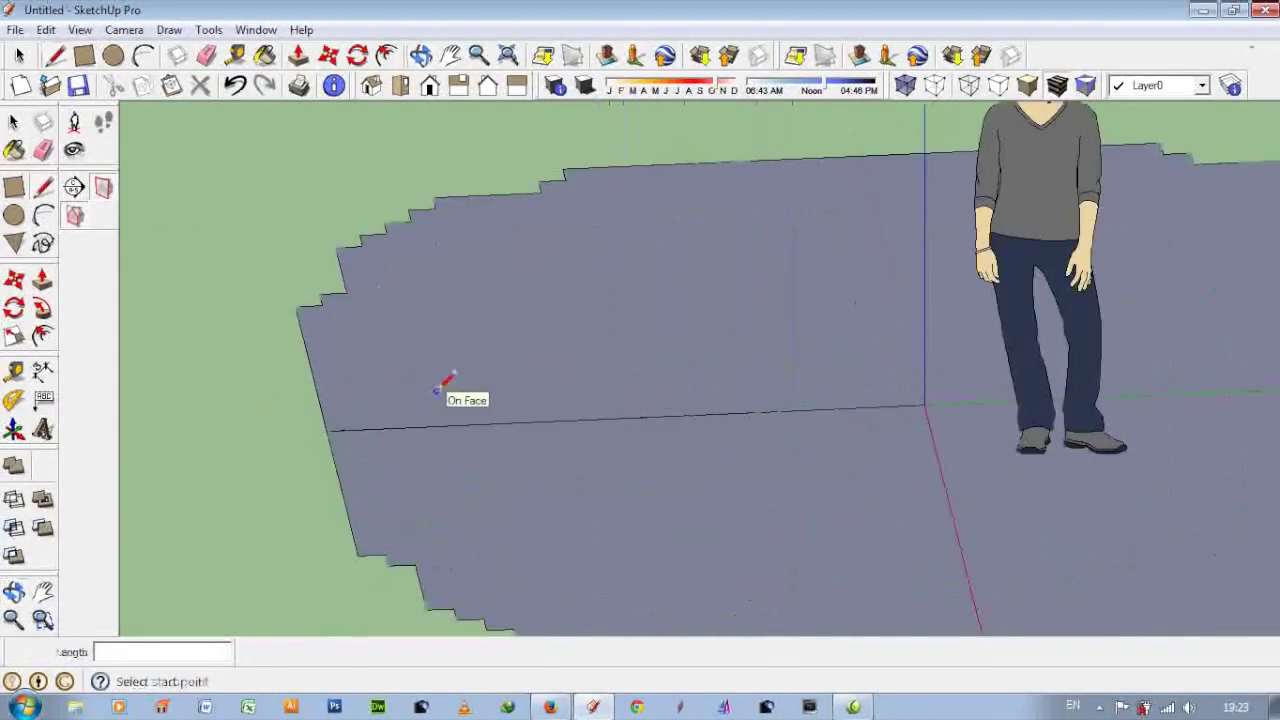
click(326, 430)
scroll(330, 420, down, 2)
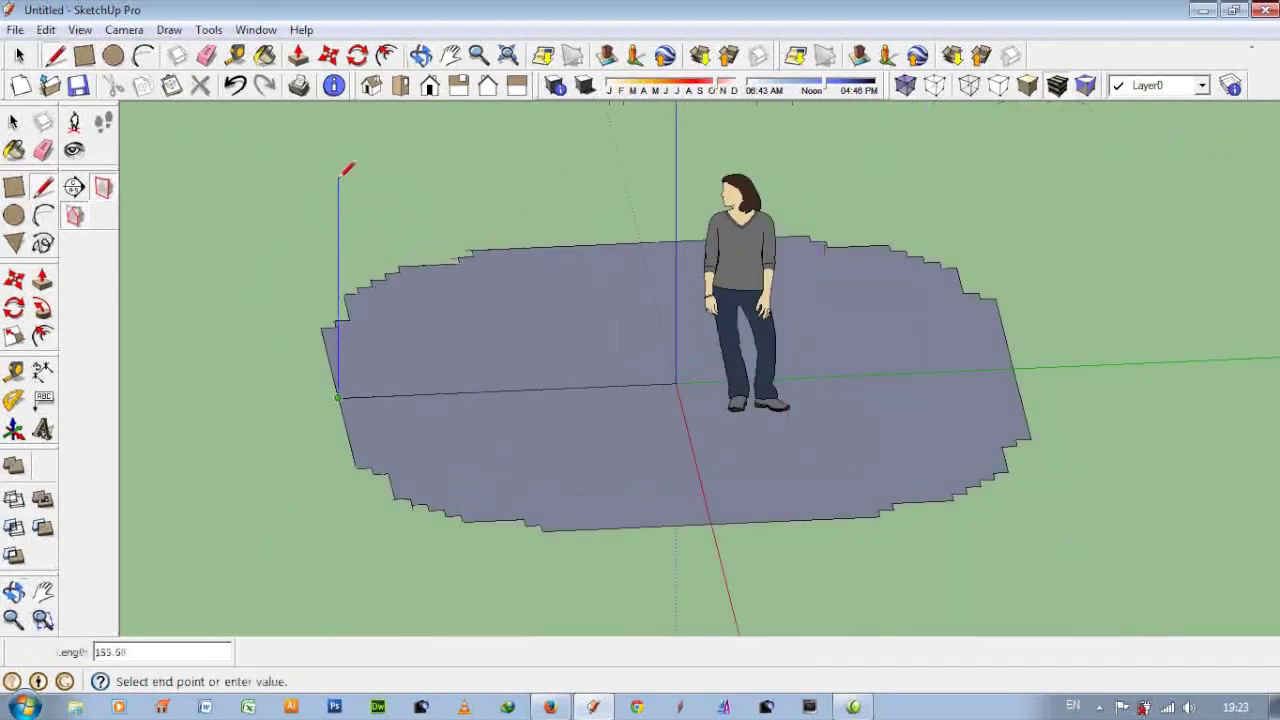
click(338, 117)
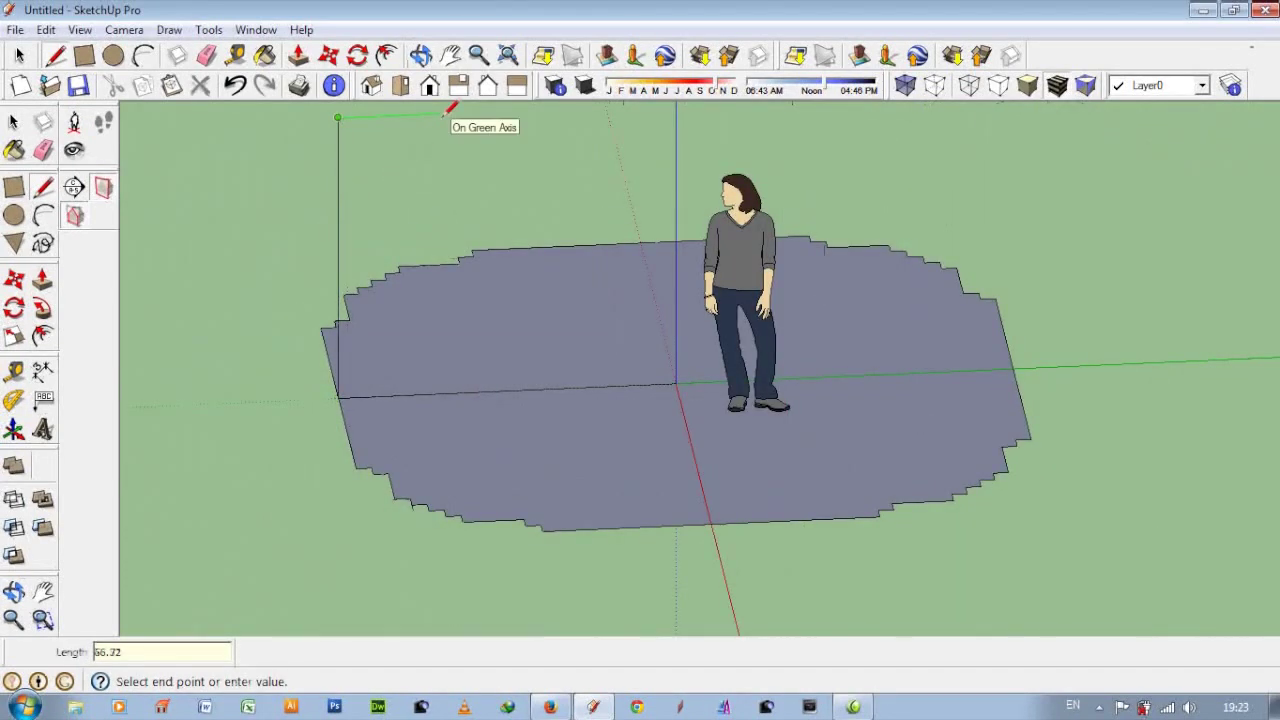
click(441, 393)
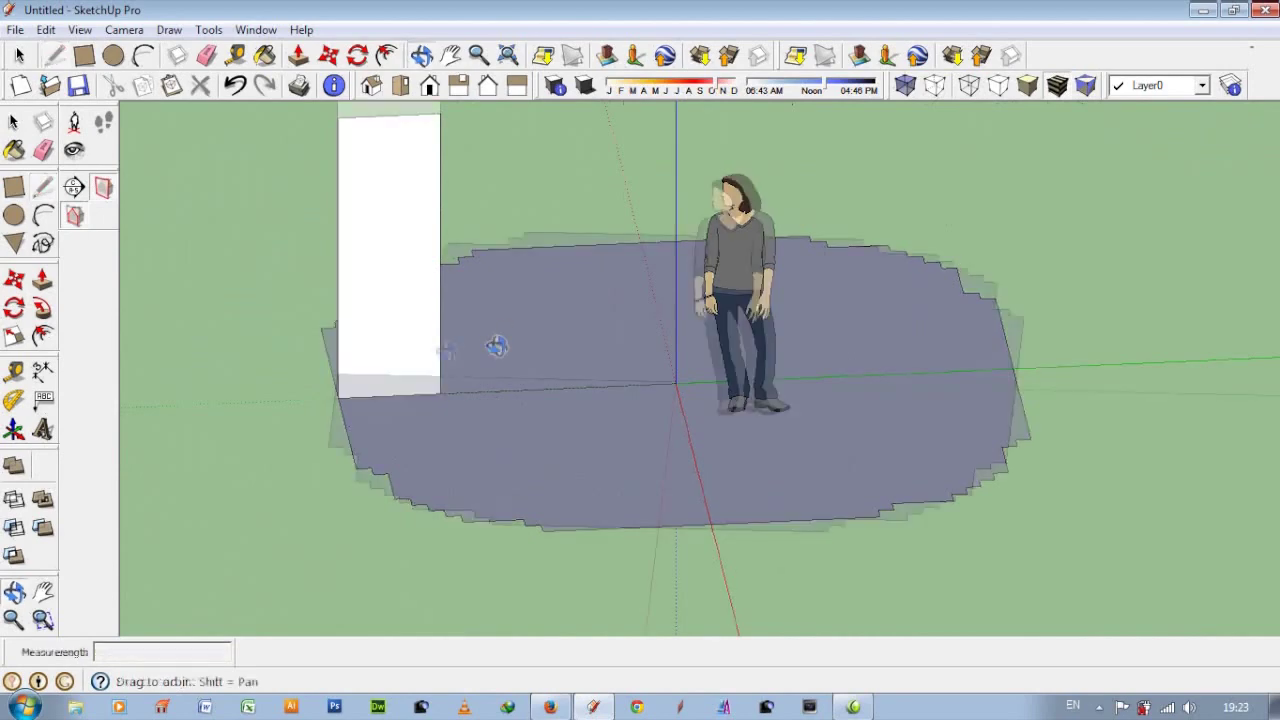
scroll(492, 355, up, 2)
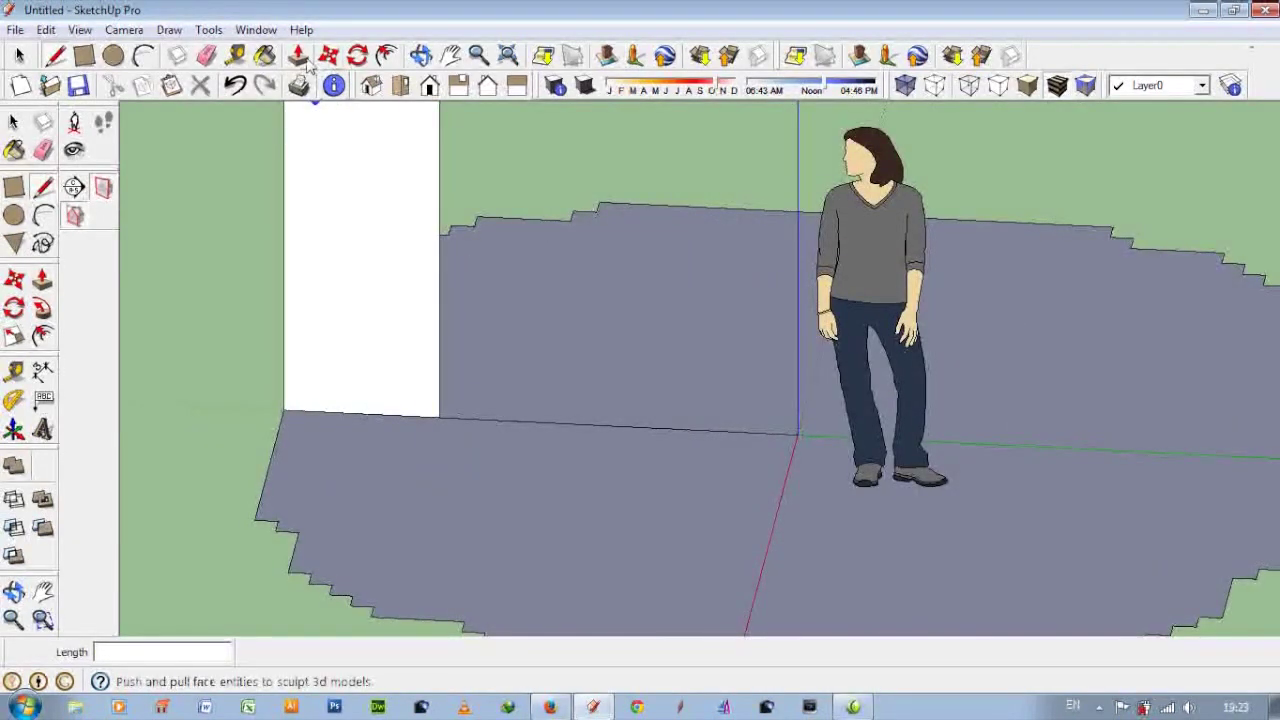
- Switch to the Right standard view and zoom toward the white rectangle
key(e)
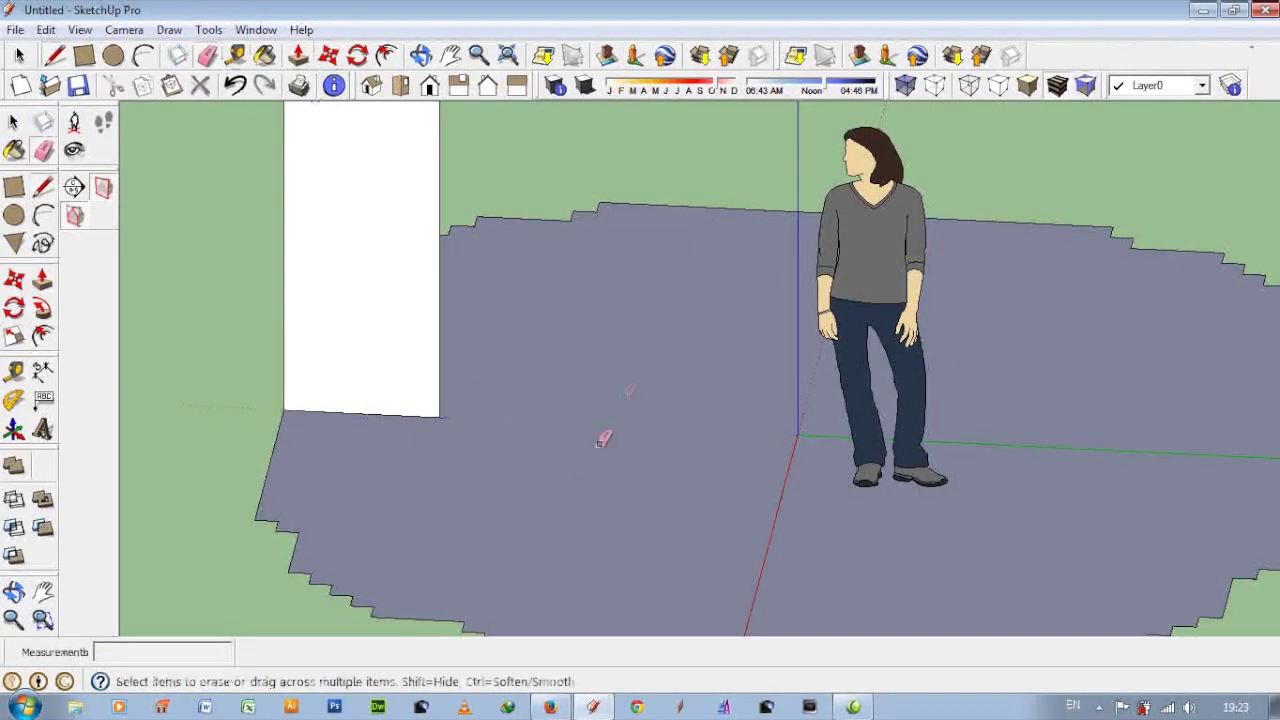
scroll(610, 420, down, 3)
scroll(517, 417, up, 2)
scroll(466, 440, up, 1)
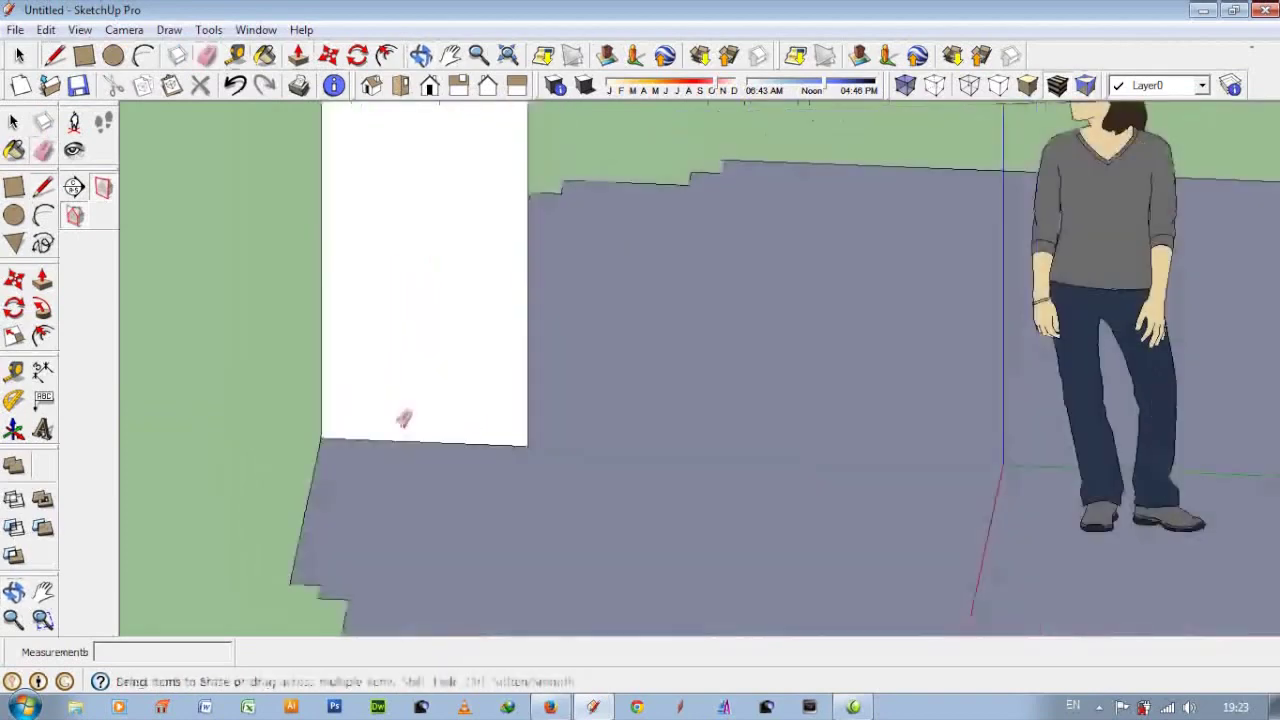
scroll(403, 420, up, 1)
click(431, 88)
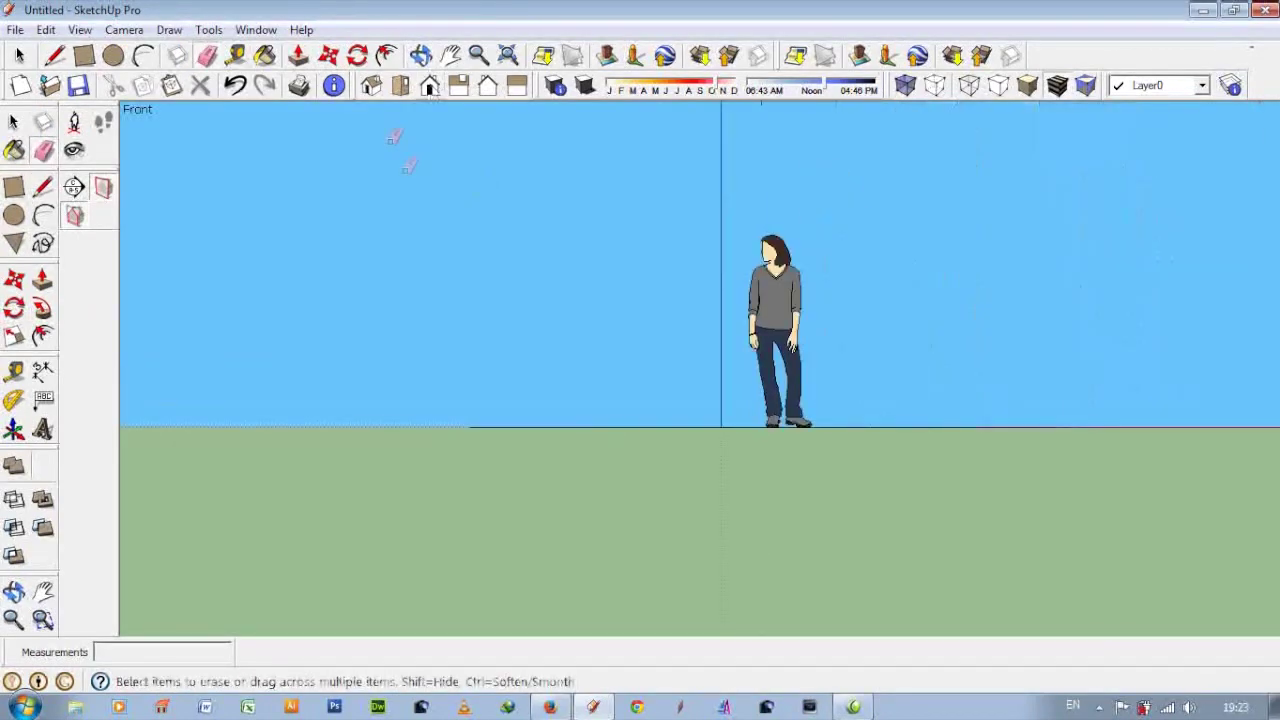
scroll(458, 454, up, 2)
scroll(458, 454, up, 4)
- With the Line tool (L), zoom into the rectangle's bottom-left corner and orbit slightly
key(l)
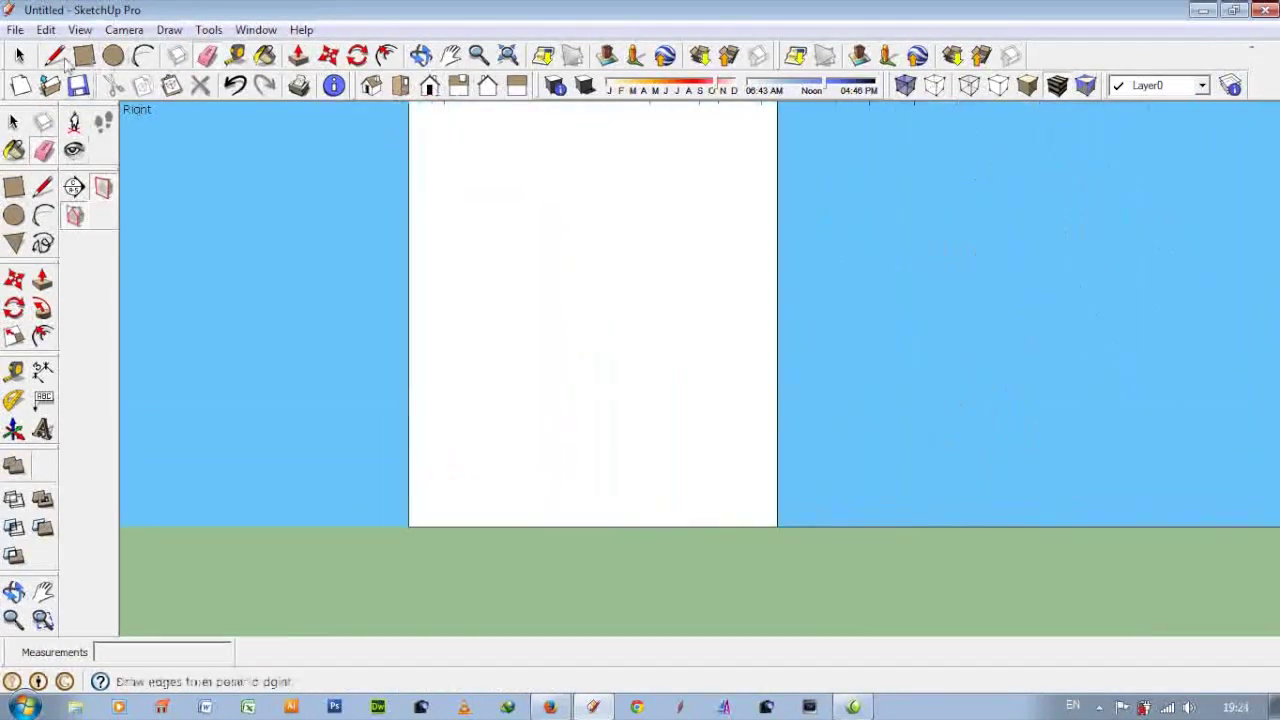
scroll(447, 530, up, 2)
click(432, 554)
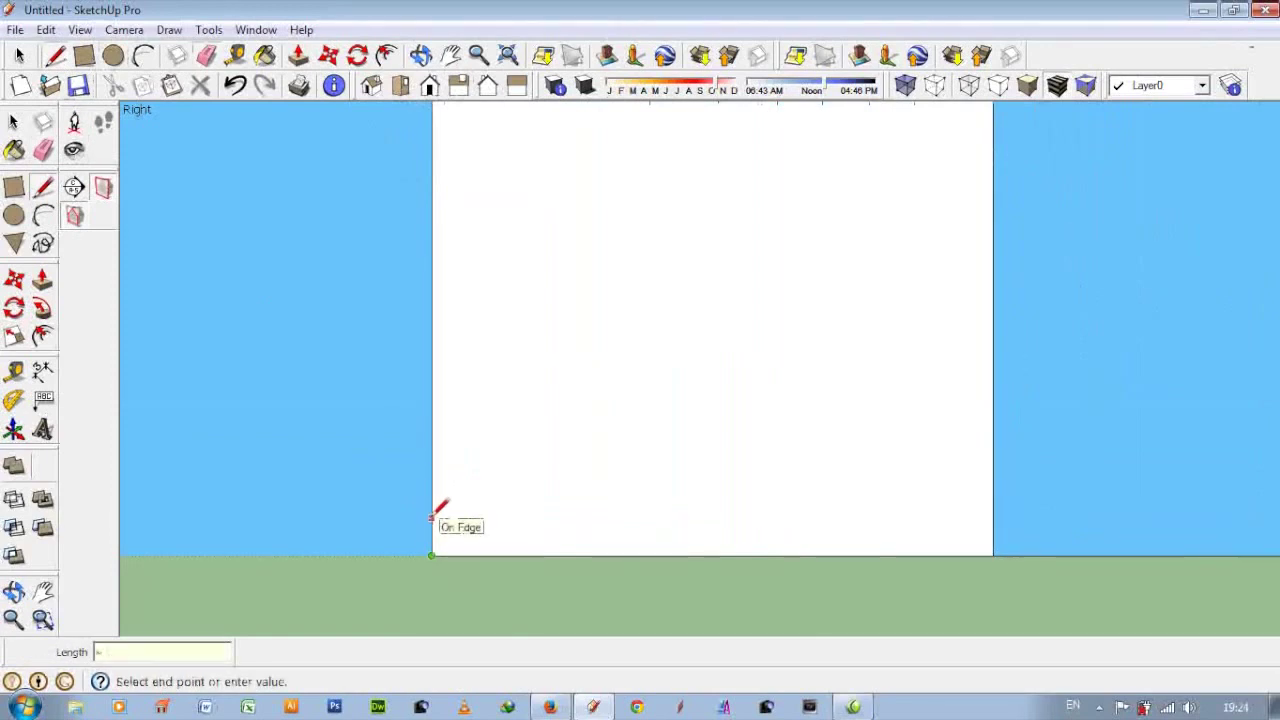
scroll(438, 510, up, 1)
scroll(440, 509, up, 1)
key(Escape)
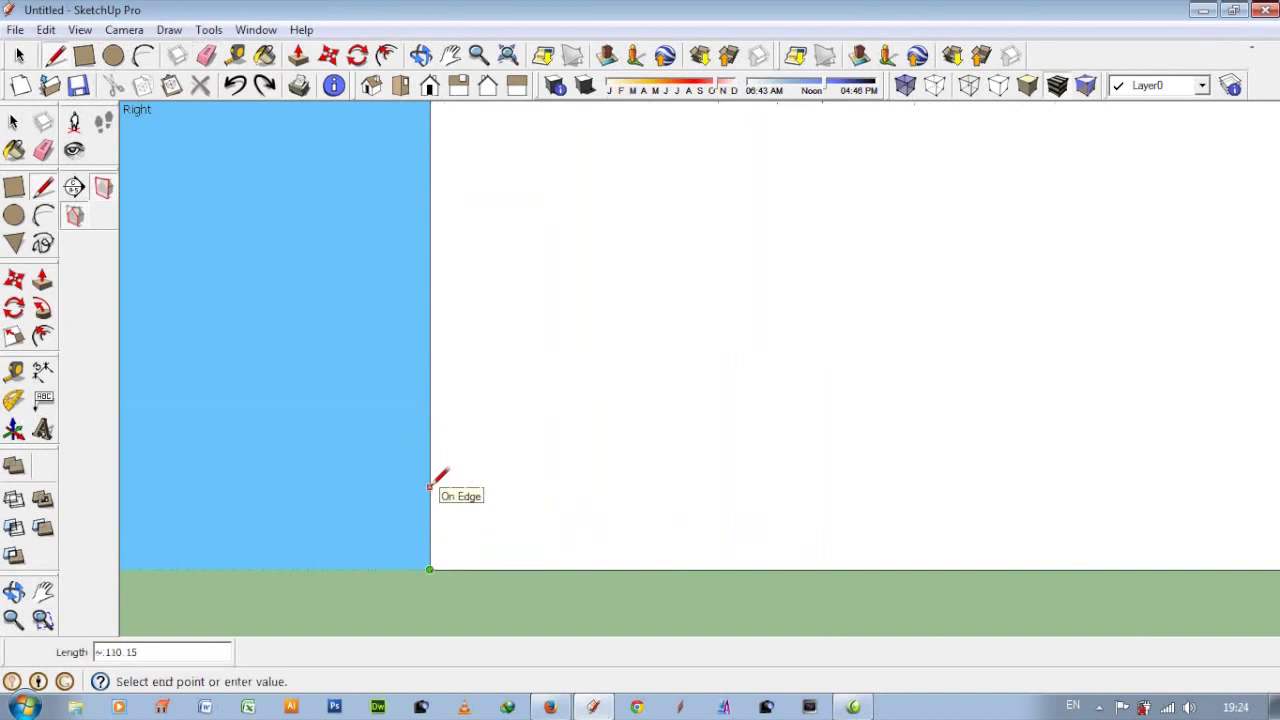
scroll(430, 521, down, 1)
scroll(430, 521, down, 4)
scroll(430, 521, up, 4)
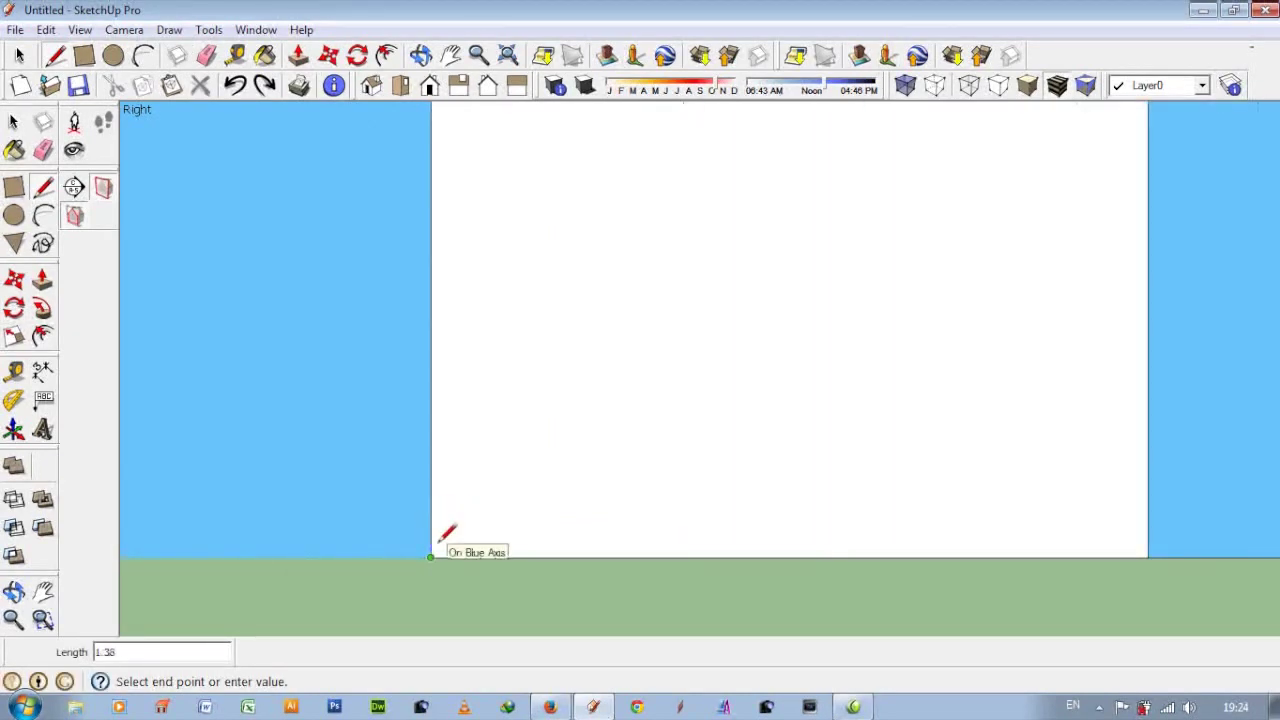
scroll(431, 556, up, 1)
mouse_move(436, 530)
middle_down()
mouse_move(440, 506)
mouse_move(443, 551)
middle_up()
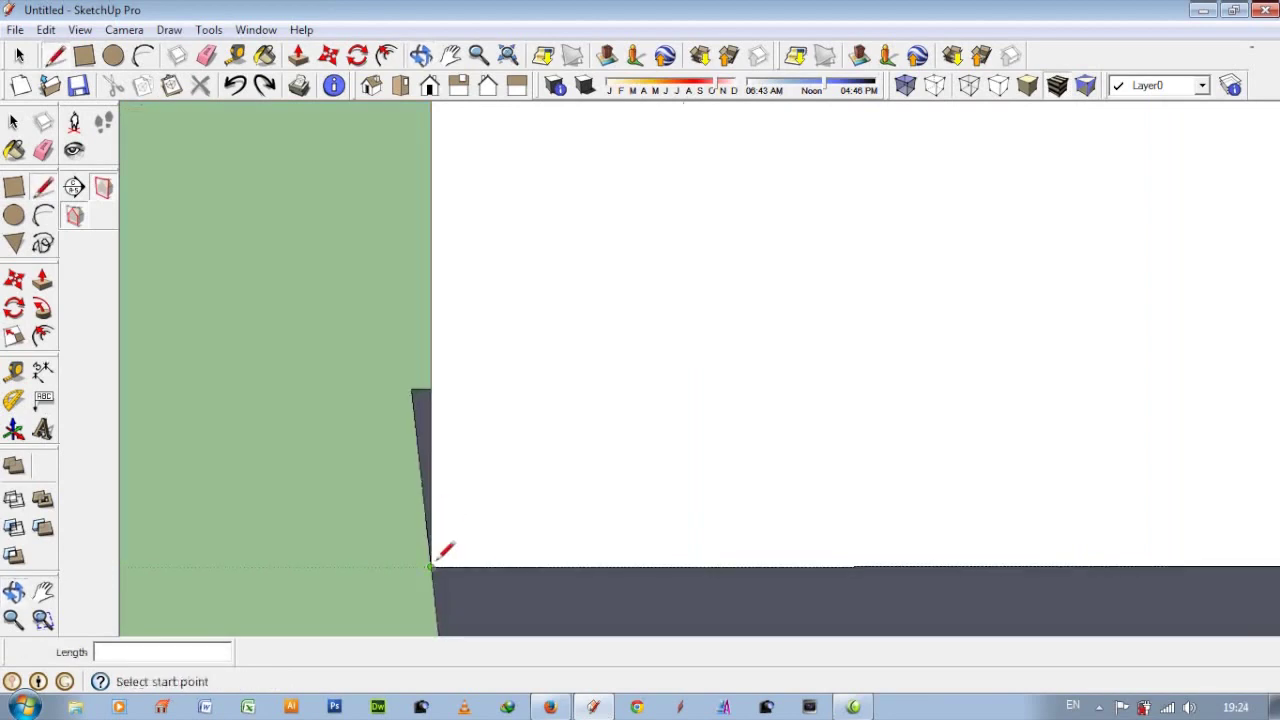
- Draw horizontal band edges across the rectangle at offsets of 10 and 5 units
text(10)
key(Return)
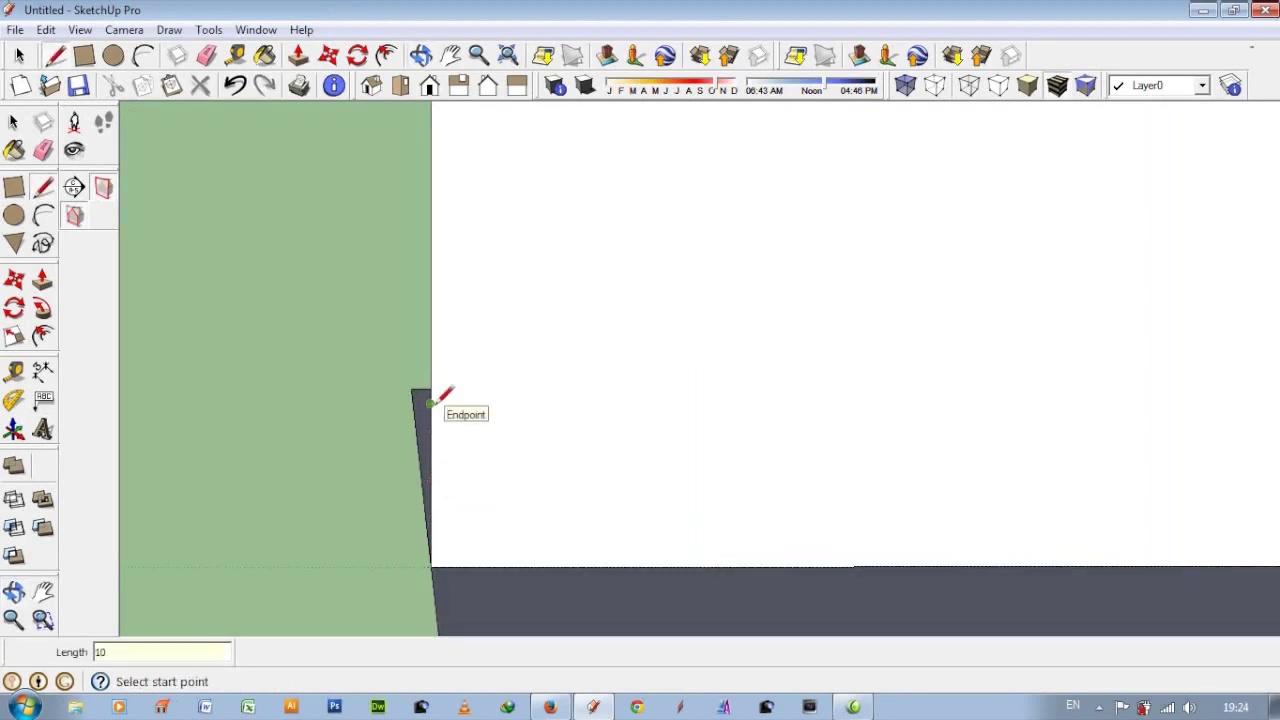
click(433, 403)
scroll(433, 403, down, 2)
click(947, 441)
click(433, 441)
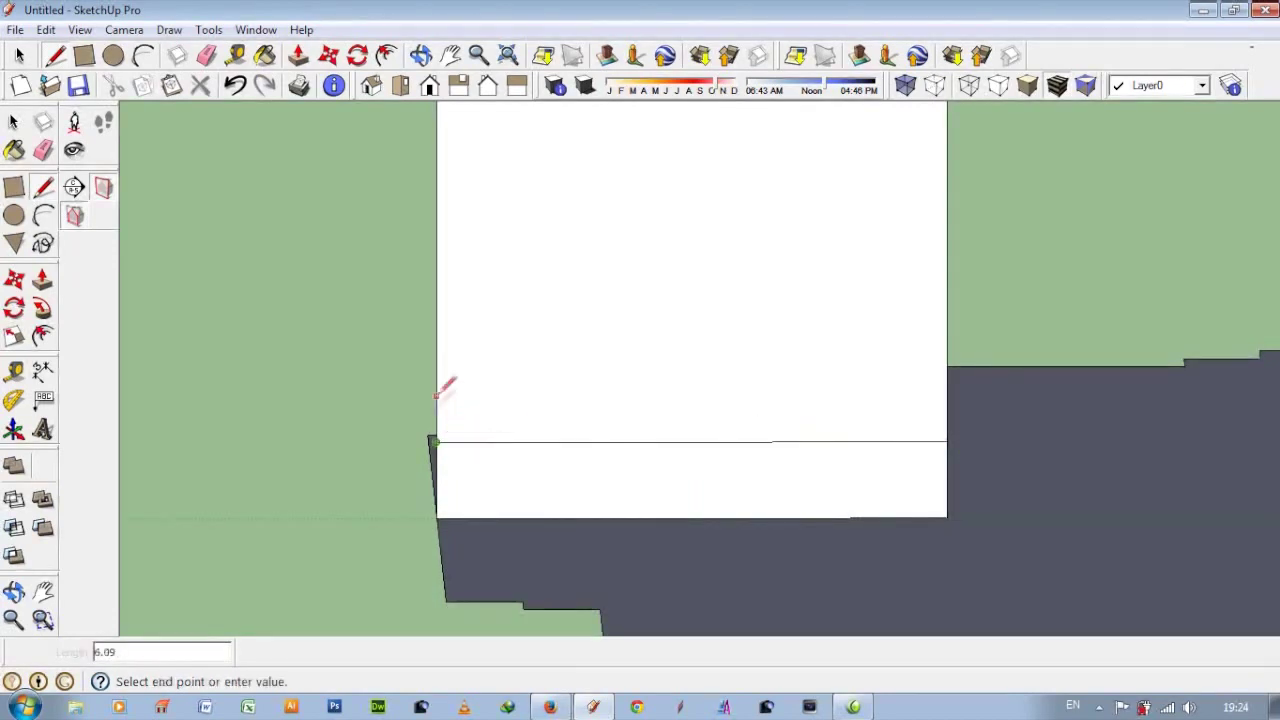
text(5)
key(Return)
click(436, 403)
click(950, 403)
mouse_move(957, 397)
middle_down()
mouse_move(440, 510)
mouse_move(508, 434)
mouse_move(395, 457)
middle_up()
- Add further horizontal band edges across the upper part of the face
click(402, 454)
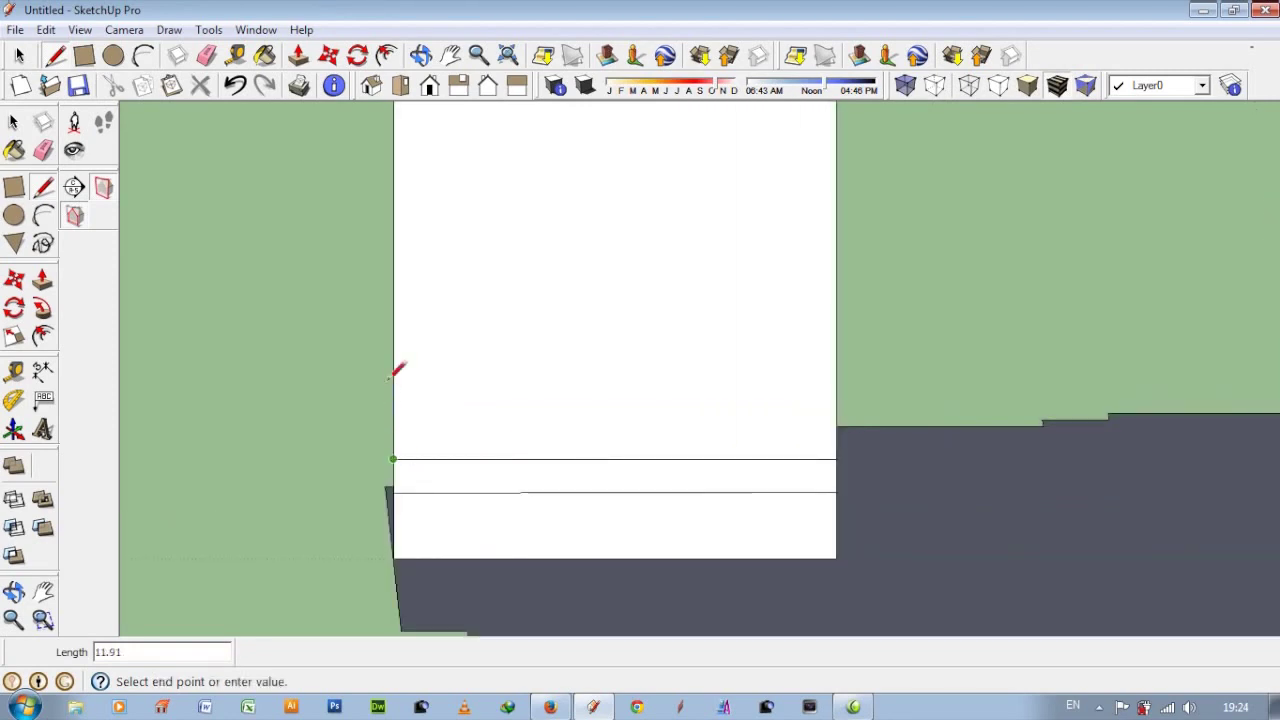
click(393, 325)
click(837, 320)
scroll(606, 457, down, 3)
scroll(605, 457, down, 2)
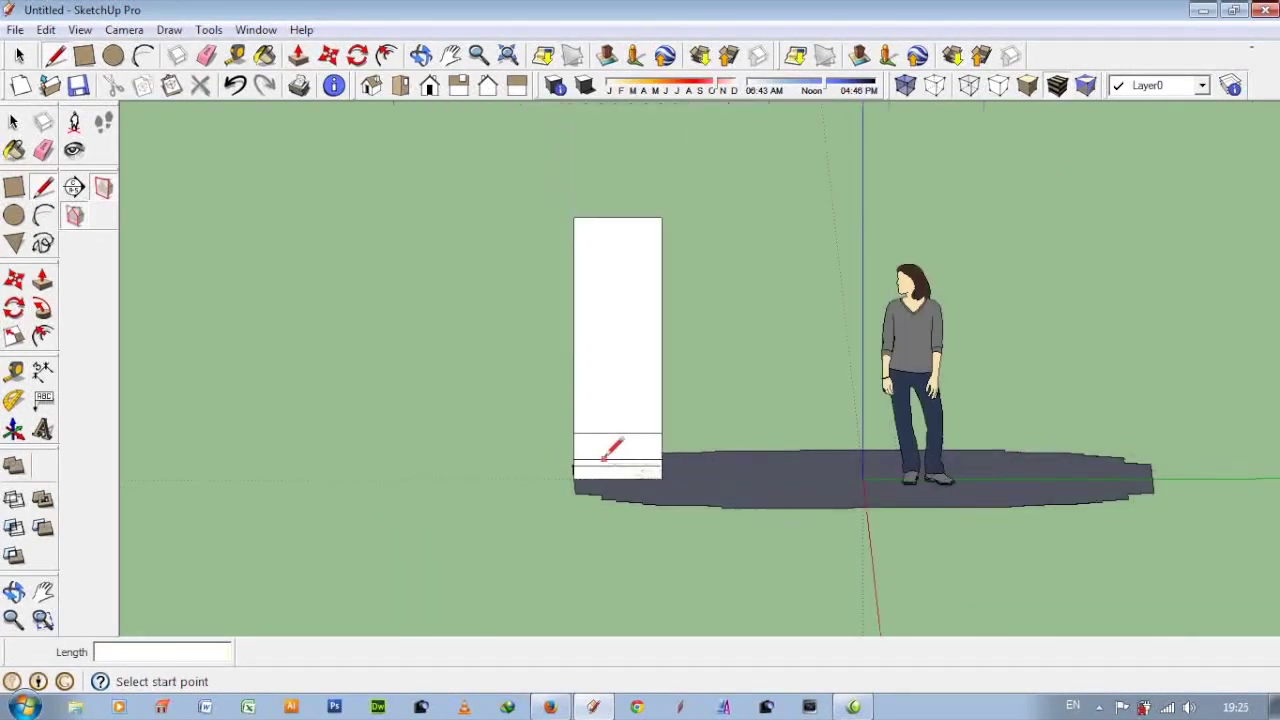
scroll(604, 458, up, 1)
scroll(560, 520, up, 1)
scroll(560, 520, up, 4)
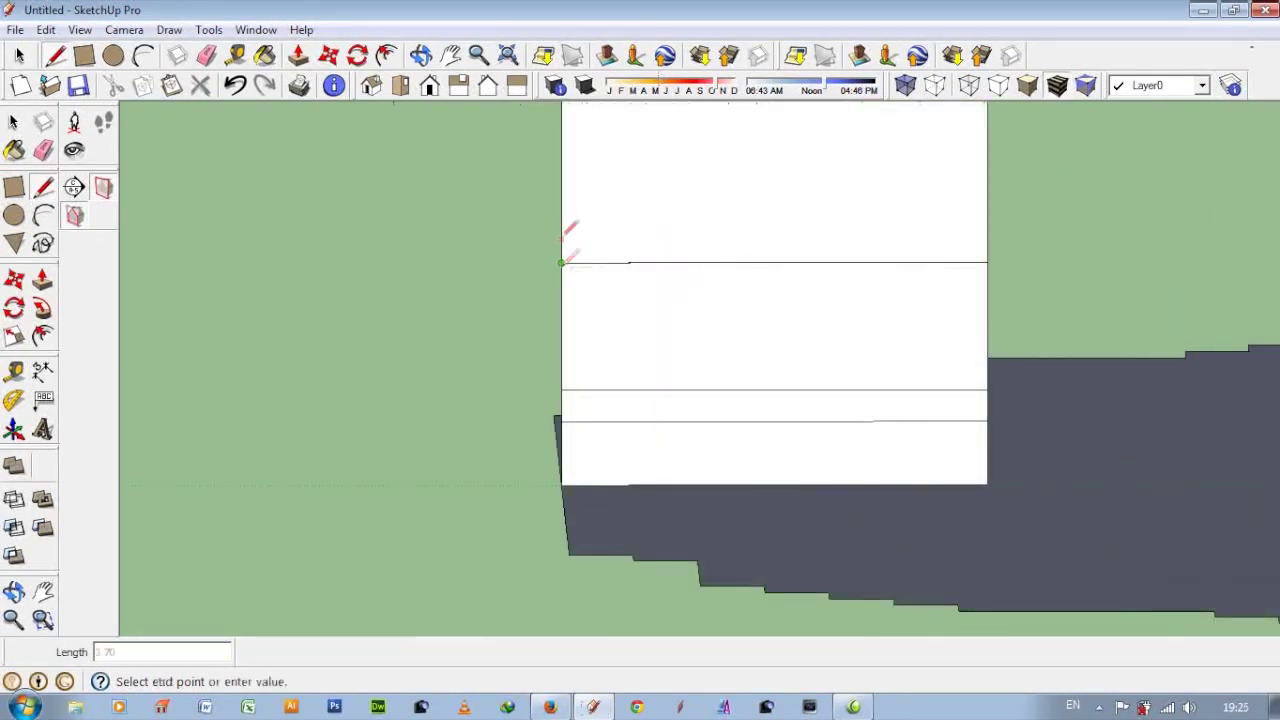
key(Escape)
click(563, 229)
click(987, 229)
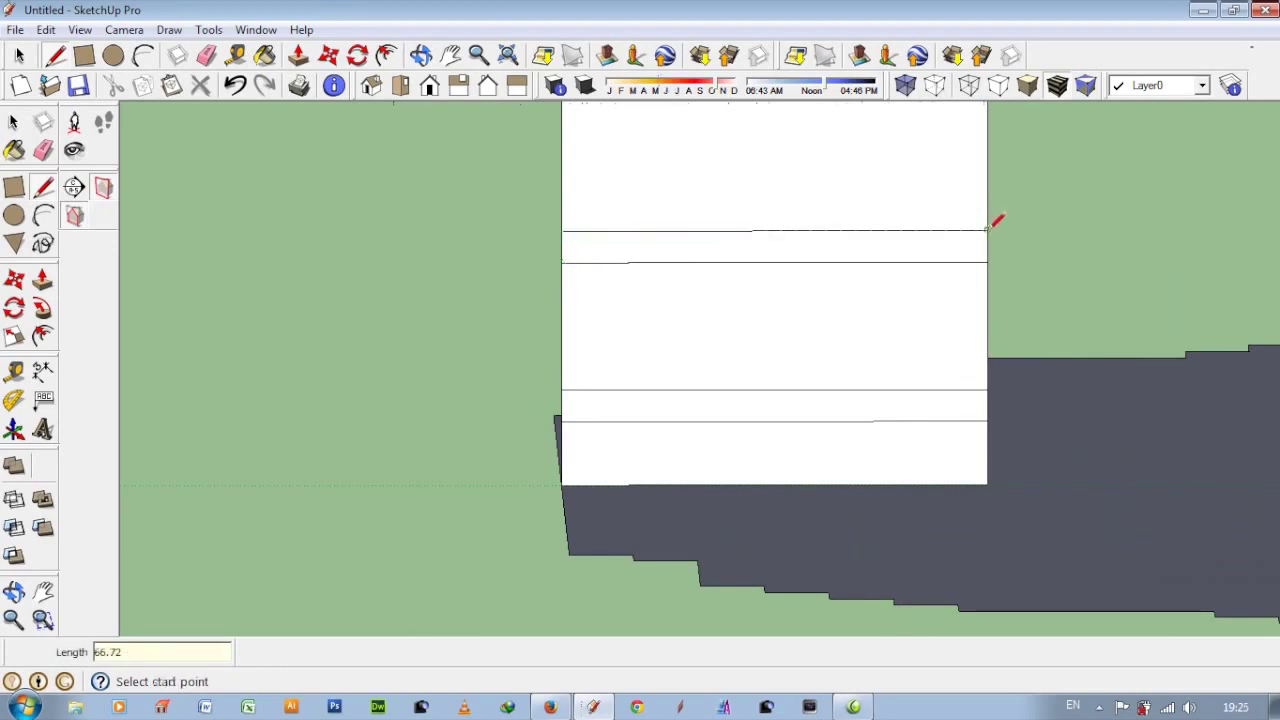
scroll(603, 545, down, 2)
scroll(568, 412, up, 1)
- Draw two more closely spaced horizontal band edges across the face
click(507, 412)
key(Escape)
click(507, 342)
click(818, 342)
click(507, 342)
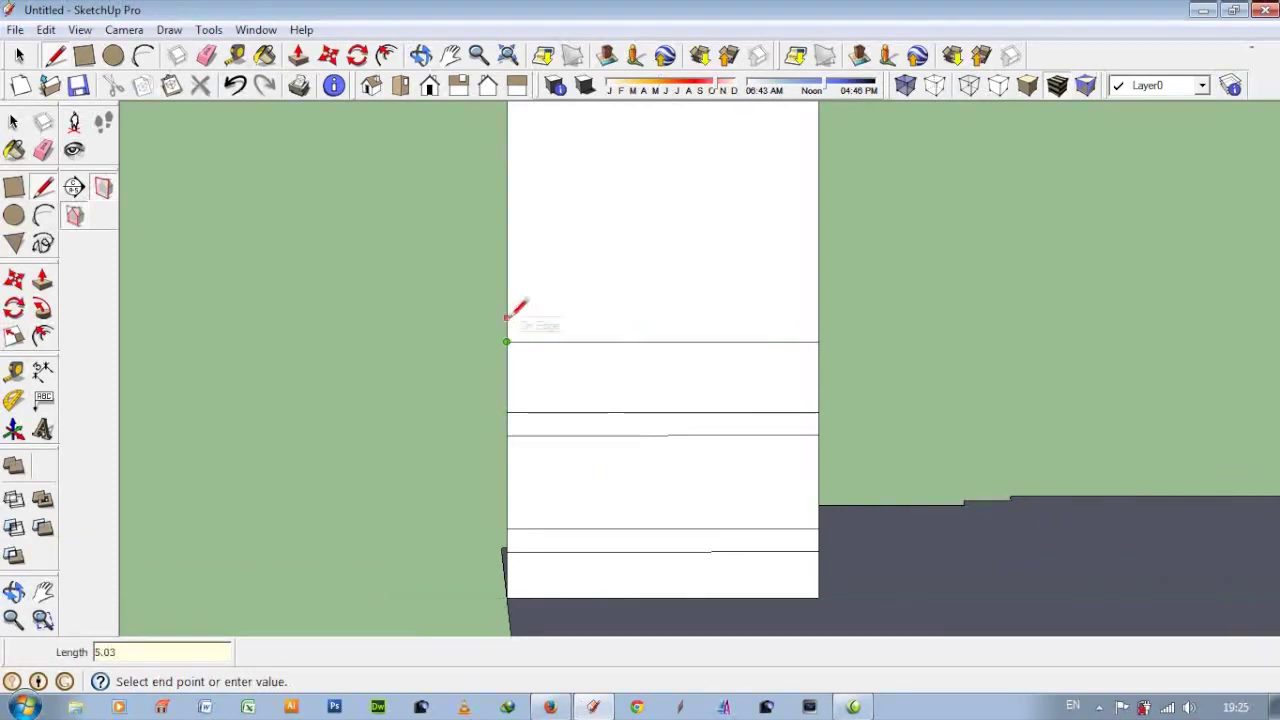
key(Escape)
click(507, 318)
click(818, 318)
scroll(570, 525, down, 3)
scroll(602, 316, up, 1)
scroll(603, 314, down, 1)
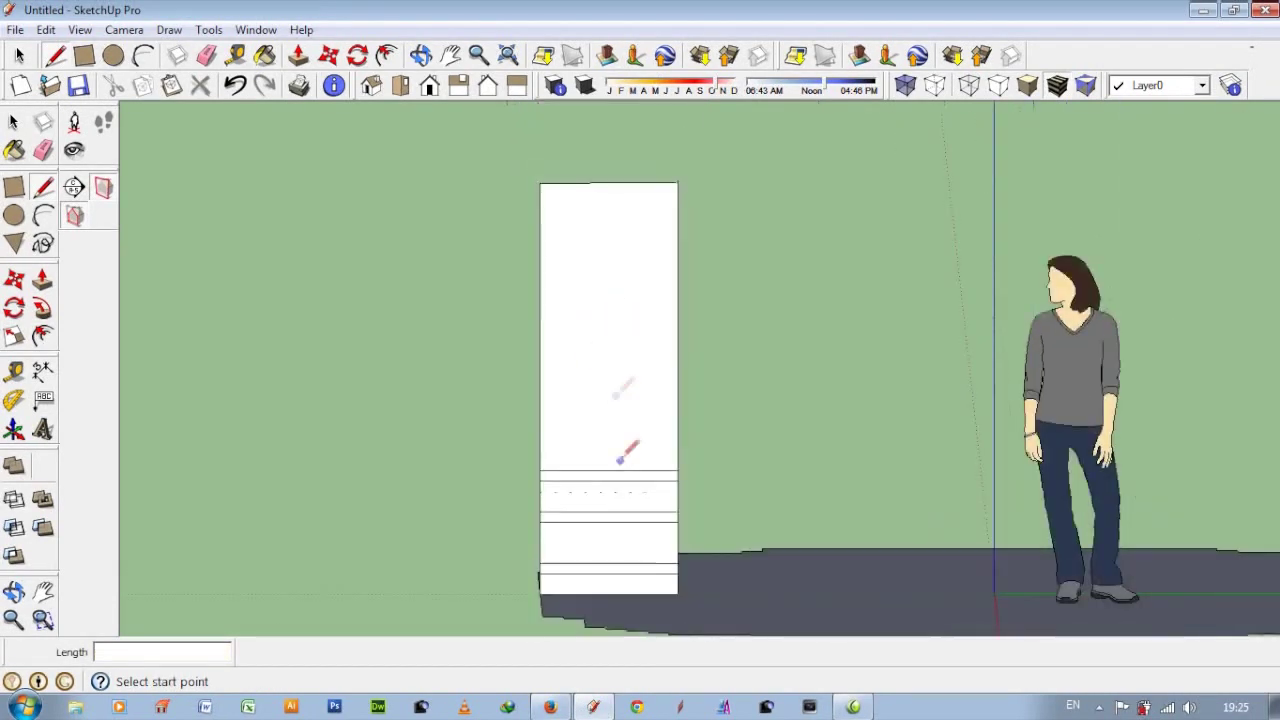
scroll(624, 455, up, 2)
scroll(587, 457, down, 2)
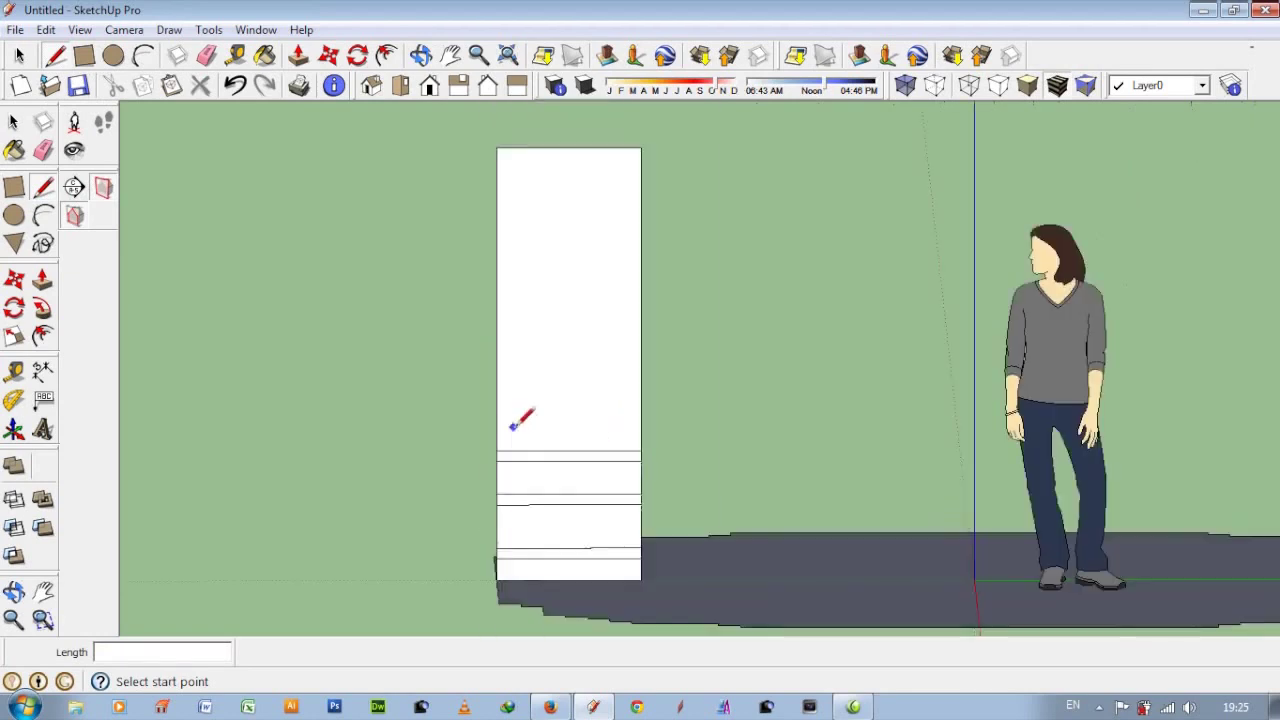
scroll(520, 423, up, 3)
- Add a short vertical edge connecting the lower band line to the band above
click(487, 541)
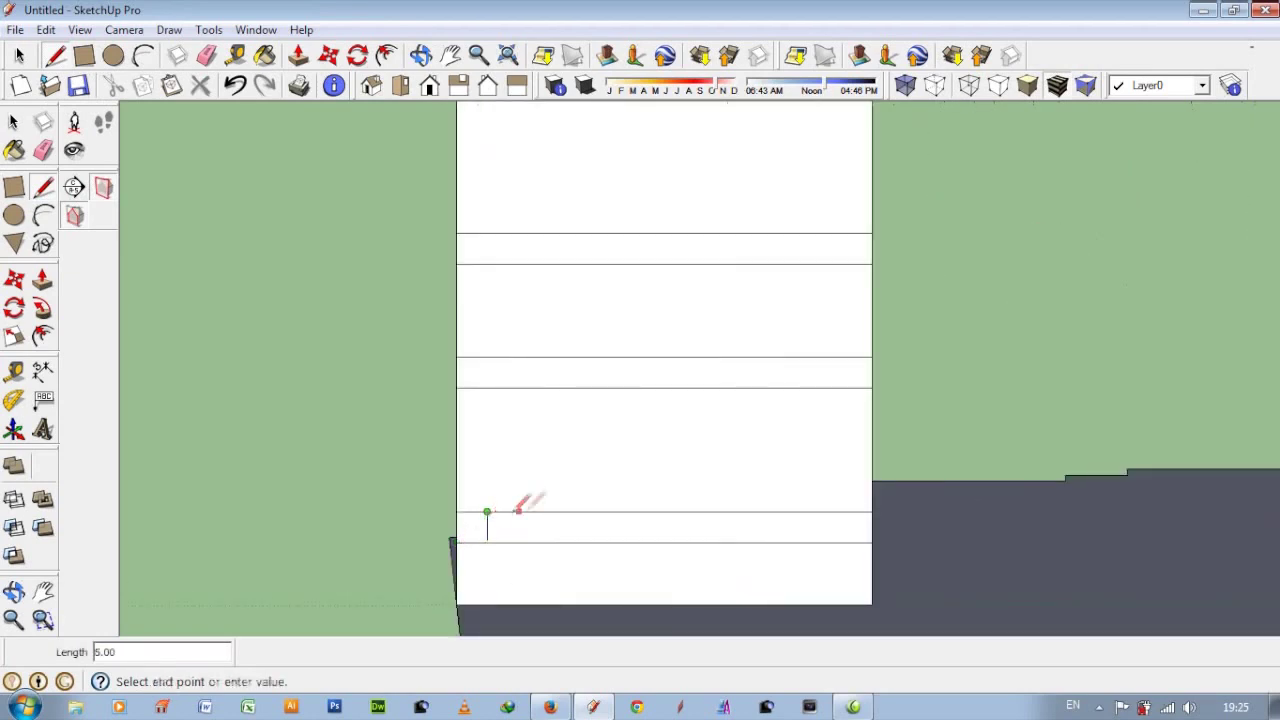
click(518, 512)
click(518, 387)
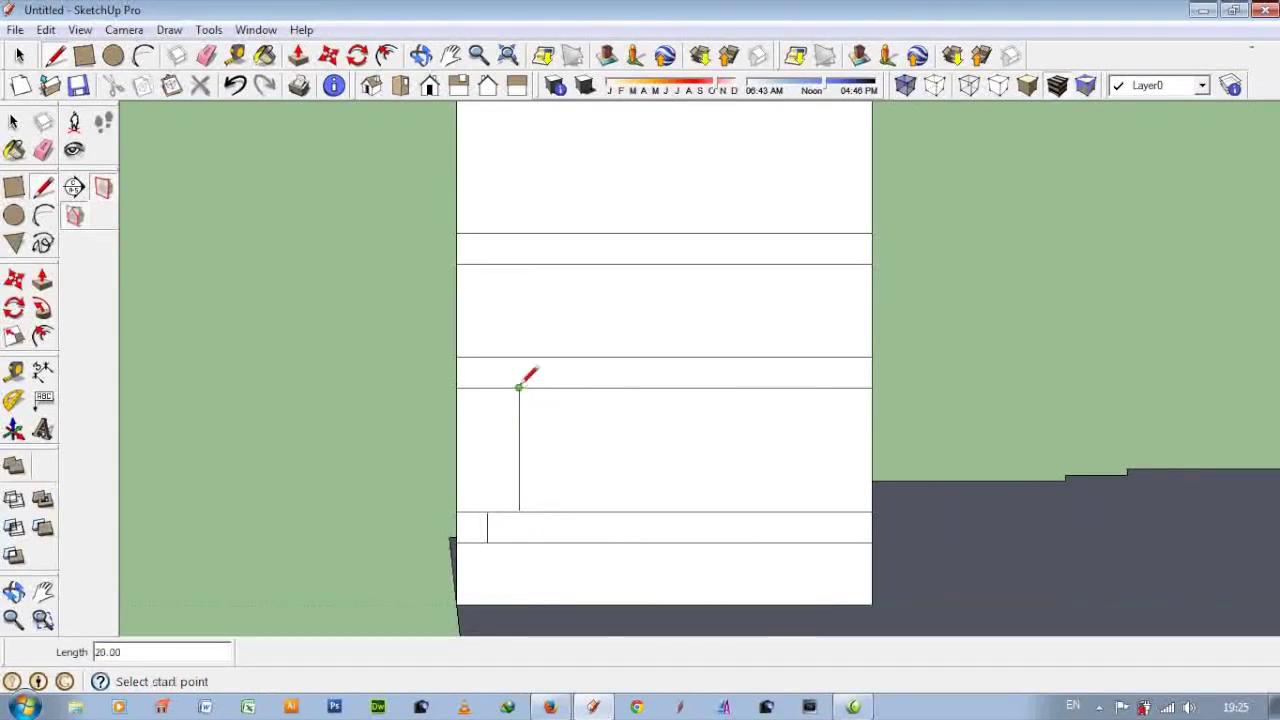
scroll(560, 352, up, 2)
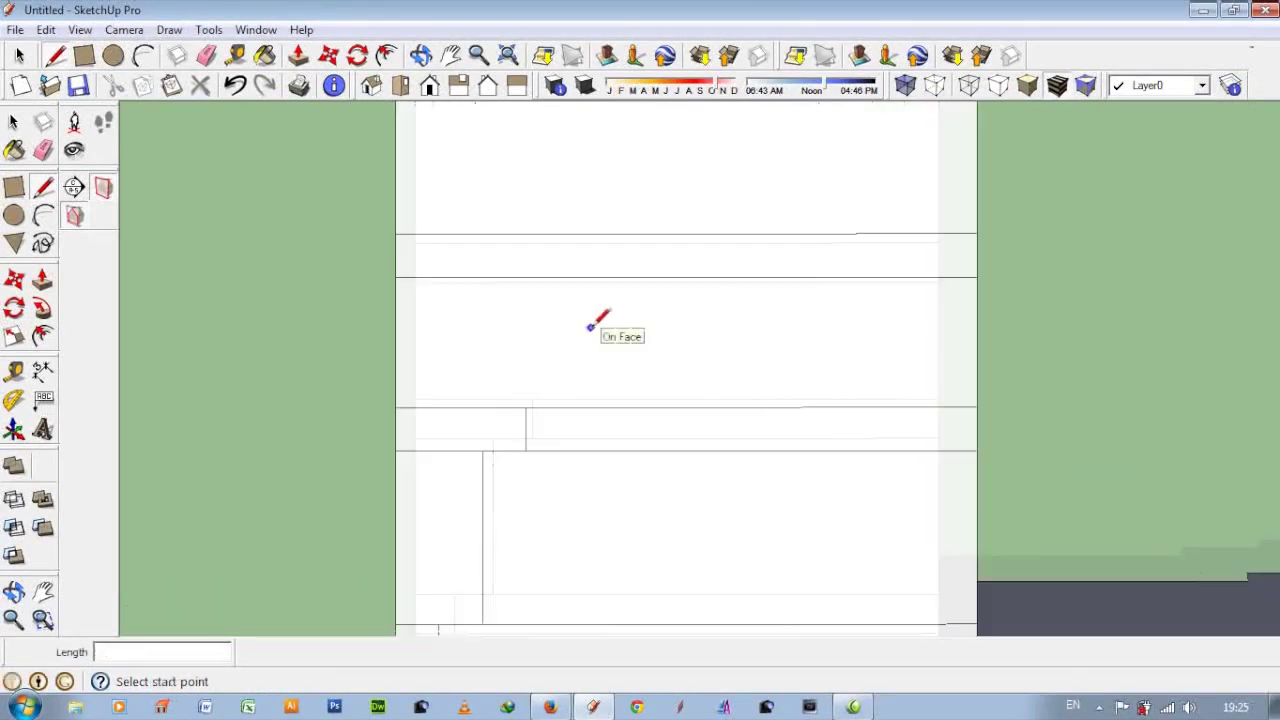
scroll(594, 323, up, 2)
click(43, 215)
- Draw two joined arcs forming an S-shaped ogee curve on the profile
click(540, 348)
click(543, 371)
click(541, 347)
click(582, 265)
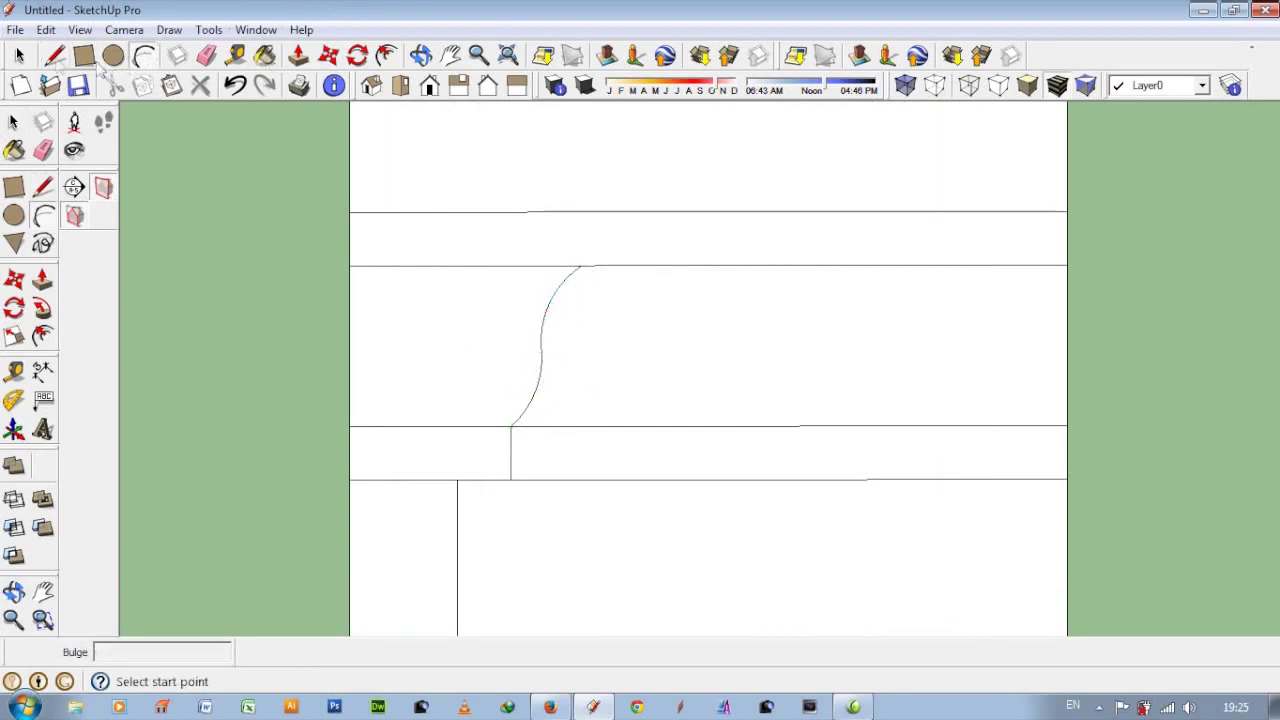
- Join the curve's upper end to the band with a horizontal line and a vertical edge up to the top
click(55, 55)
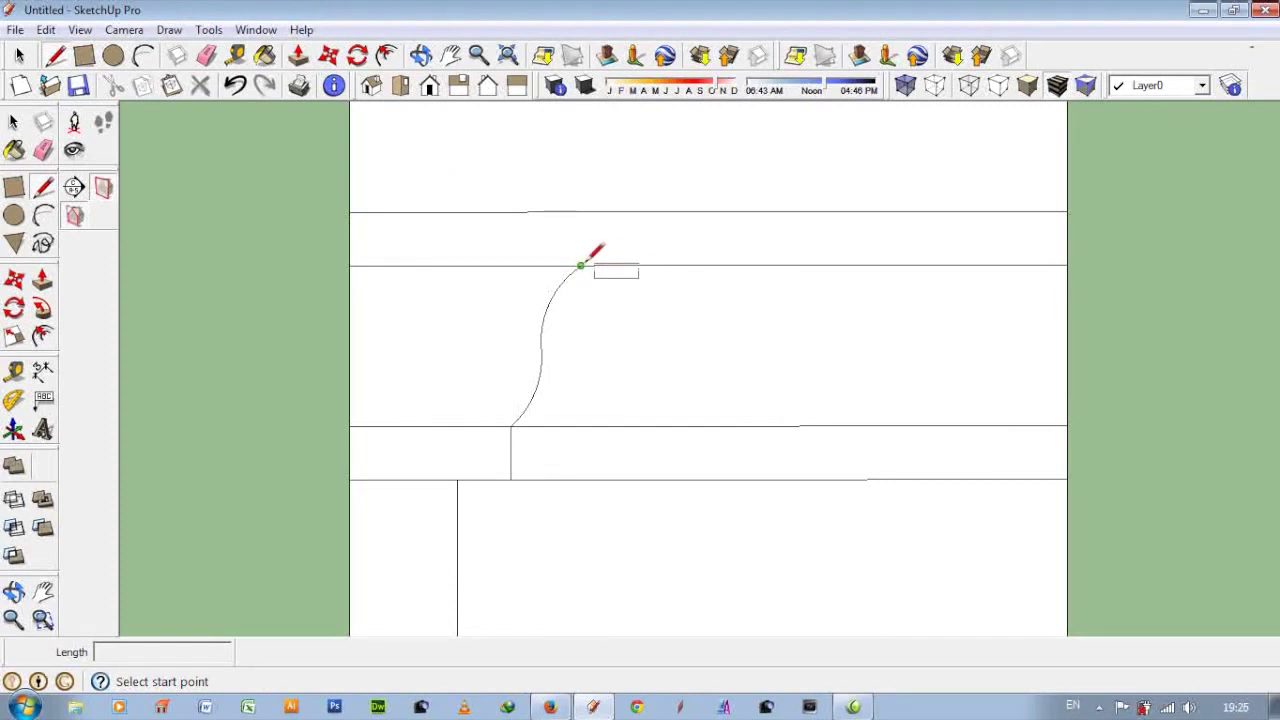
click(581, 265)
click(634, 262)
click(634, 263)
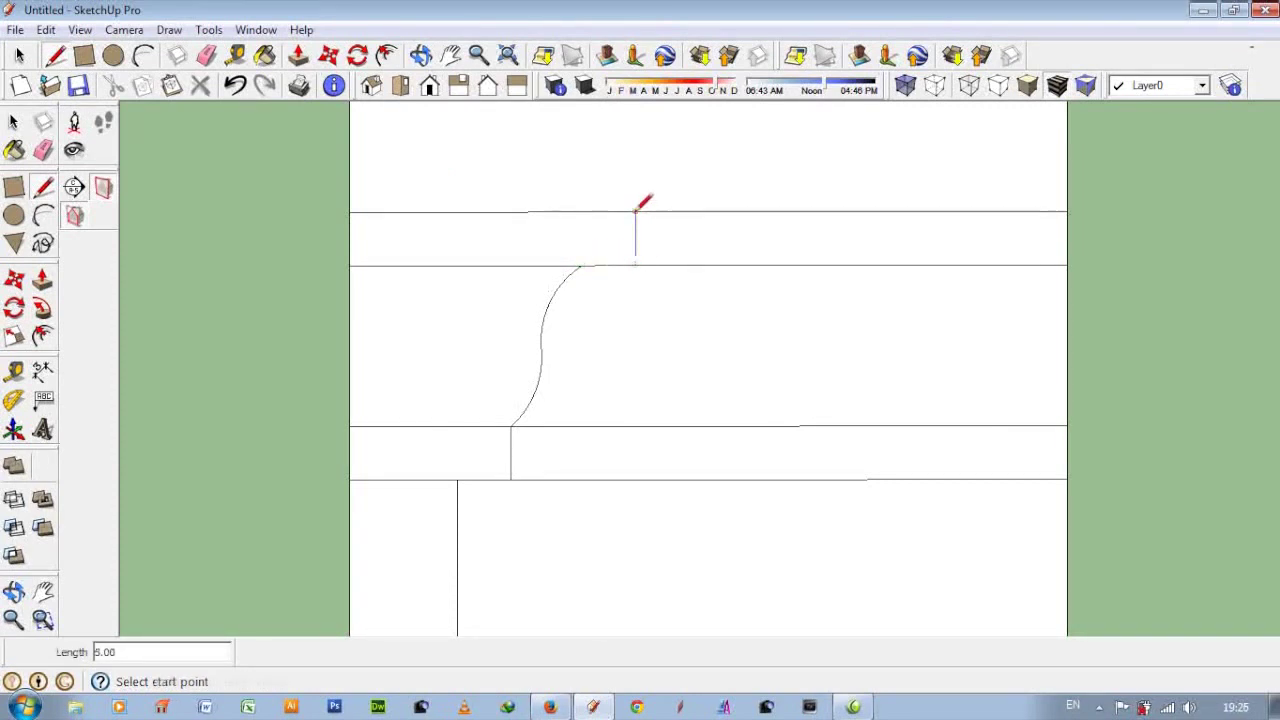
click(634, 211)
scroll(608, 537, down, 3)
scroll(671, 519, down, 2)
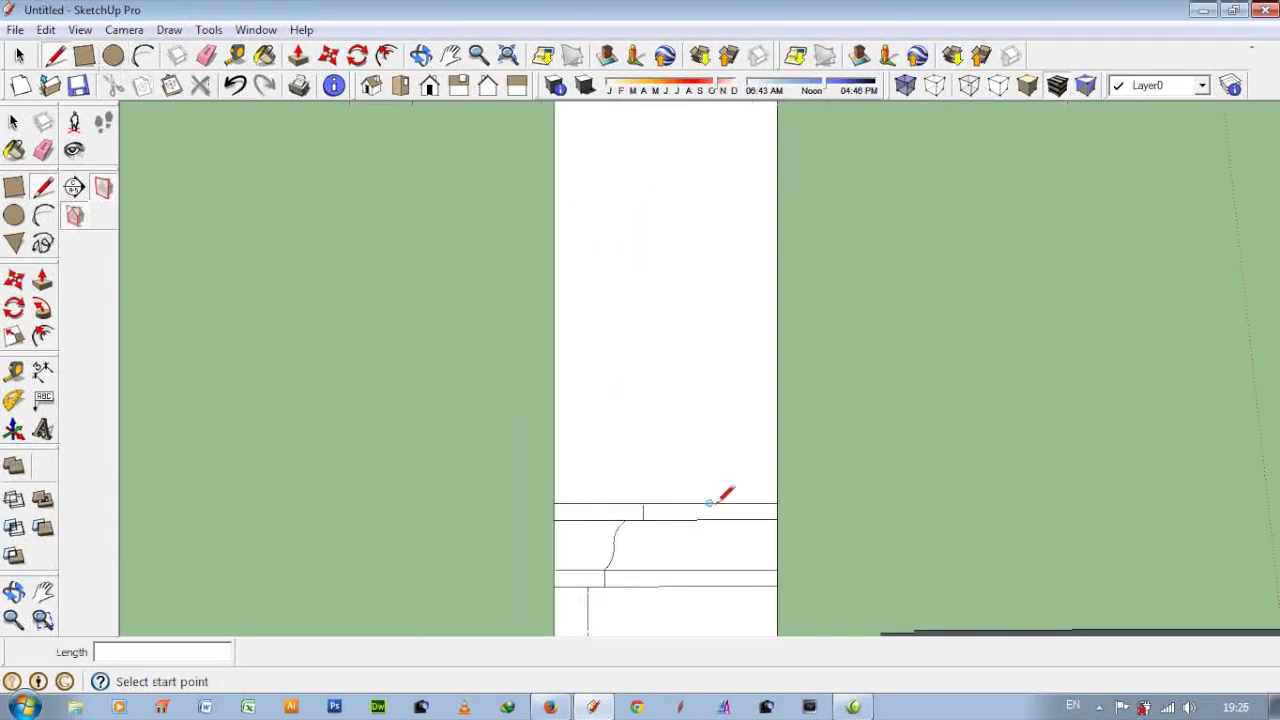
scroll(709, 502, up, 2)
- Add a vertical edge from the band up the tall face, undoing an extra top edge
click(626, 500)
key(Escape)
scroll(658, 491, up, 1)
click(651, 497)
scroll(680, 293, up, 1)
scroll(657, 280, down, 2)
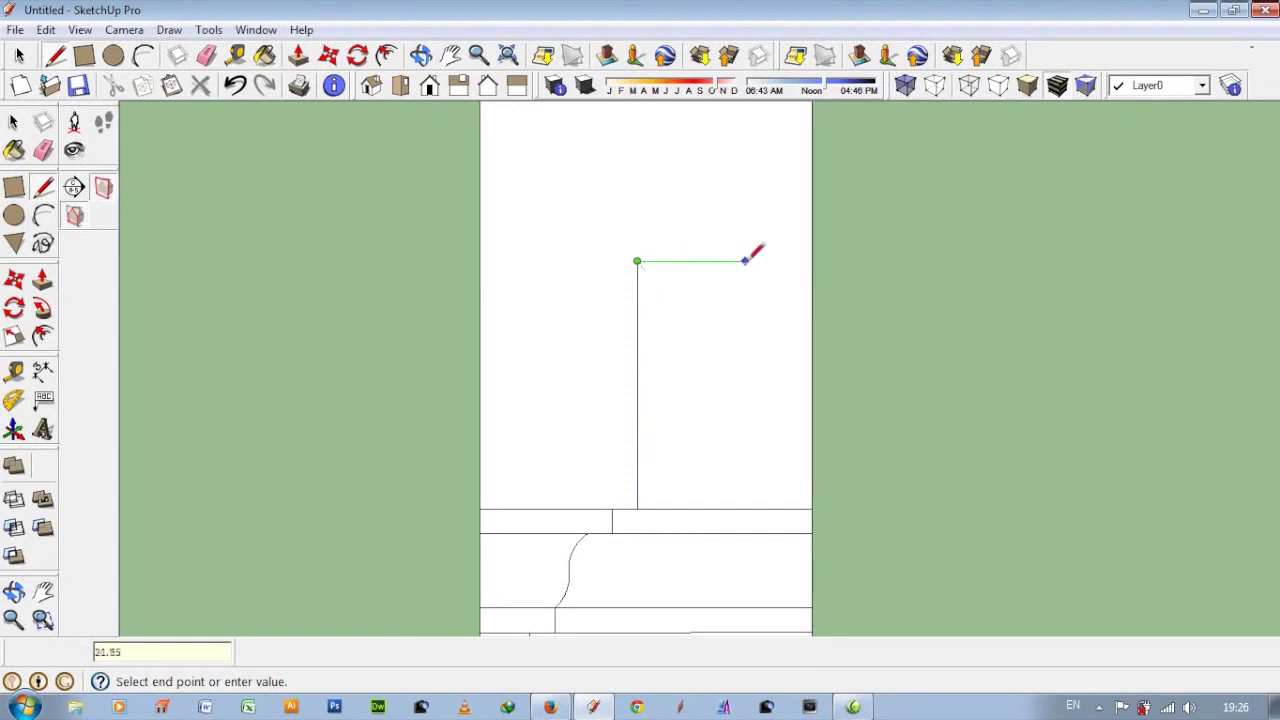
click(805, 261)
scroll(711, 291, down, 3)
scroll(697, 449, up, 2)
scroll(706, 410, down, 4)
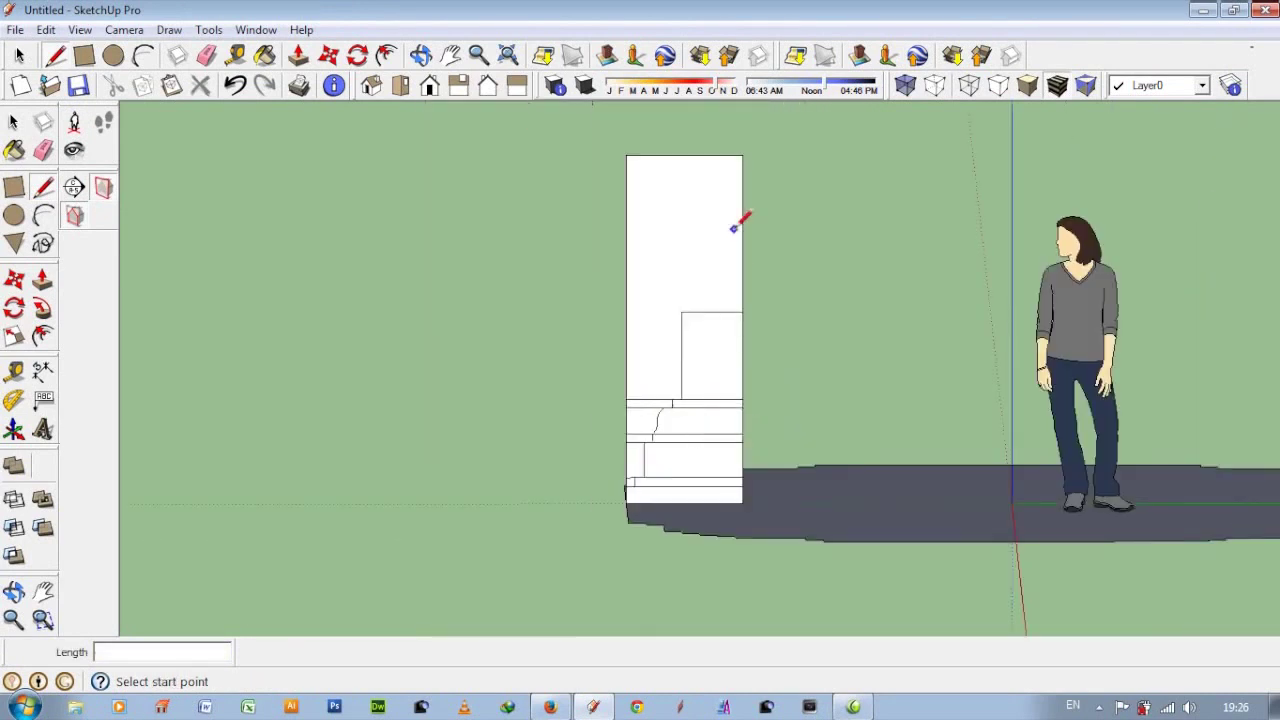
scroll(706, 372, up, 3)
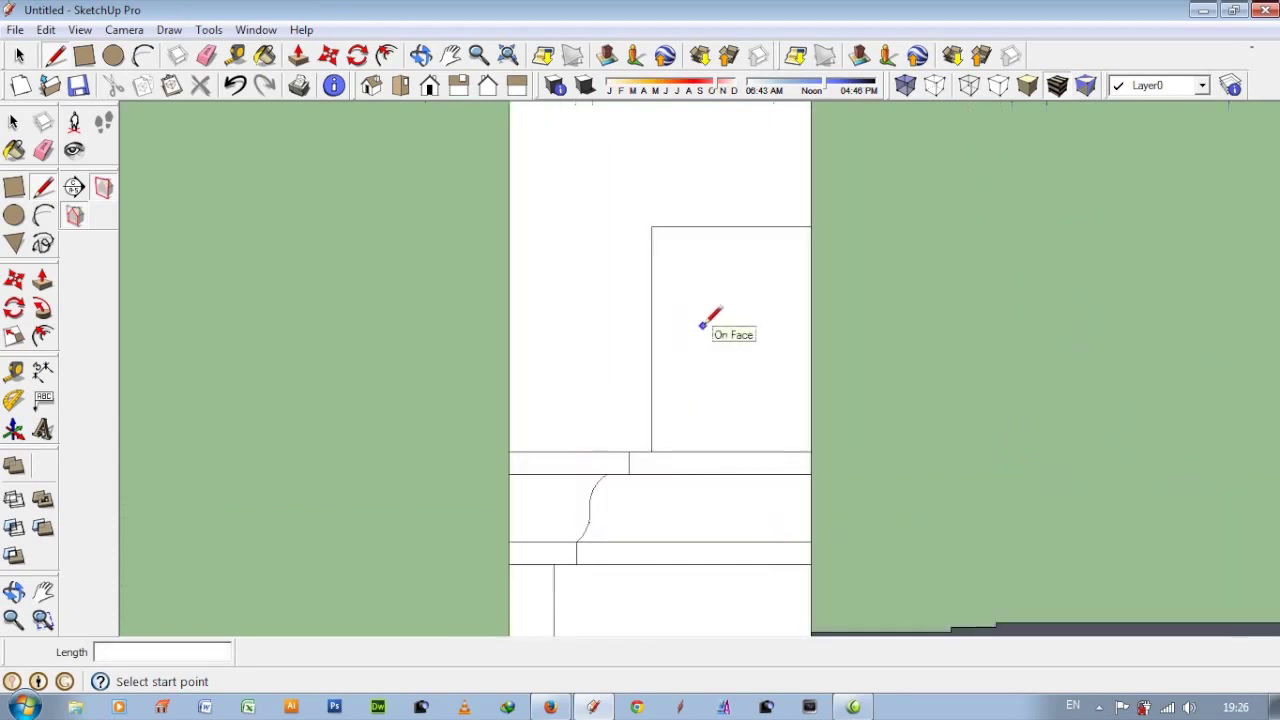
key(ctrl+z)
key(ctrl+z)
click(651, 451)
scroll(660, 295, down, 2)
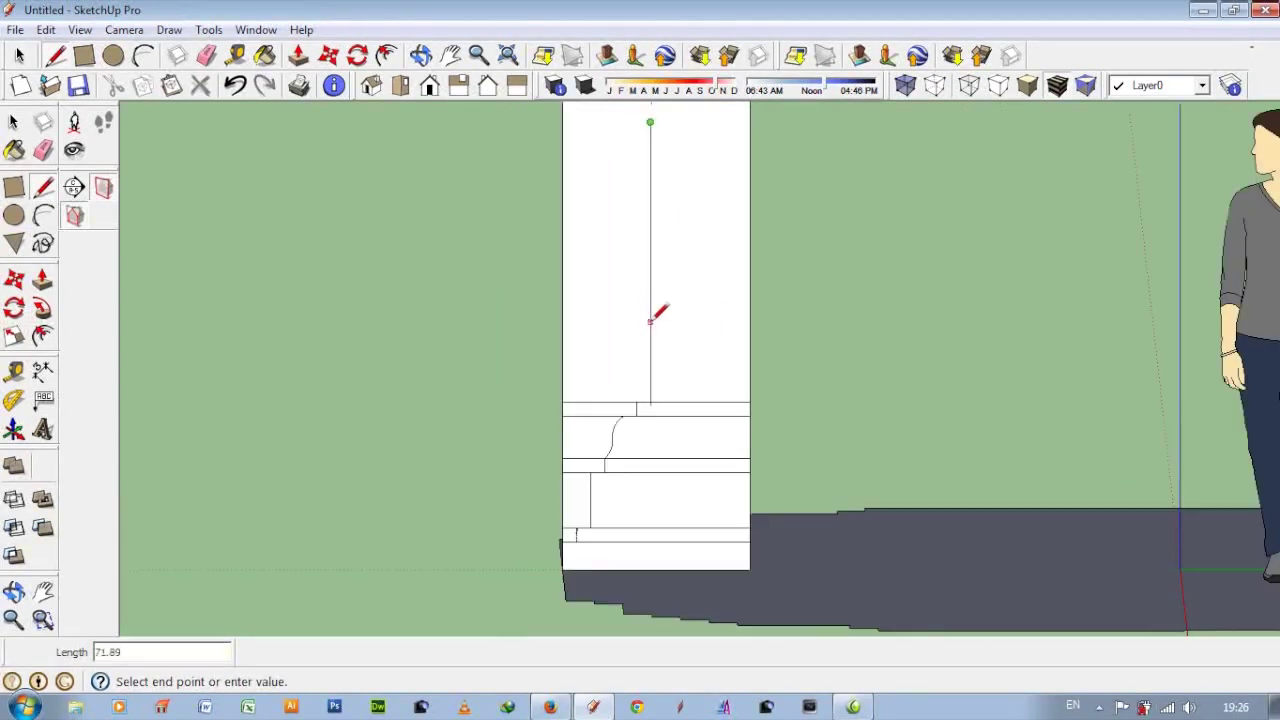
scroll(660, 305, down, 3)
click(717, 187)
scroll(700, 300, up, 4)
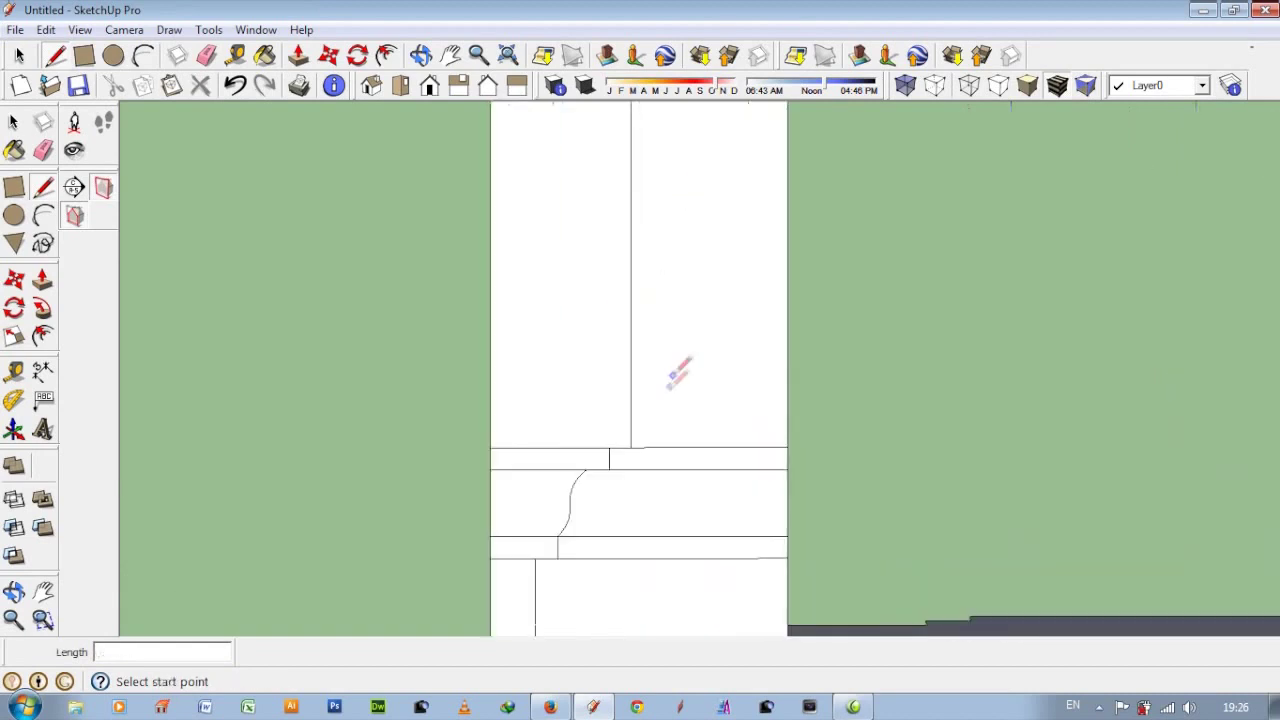
scroll(680, 366, down, 2)
- Draw a rounded arc from the curve's end to the band corner
click(143, 55)
scroll(564, 490, up, 4)
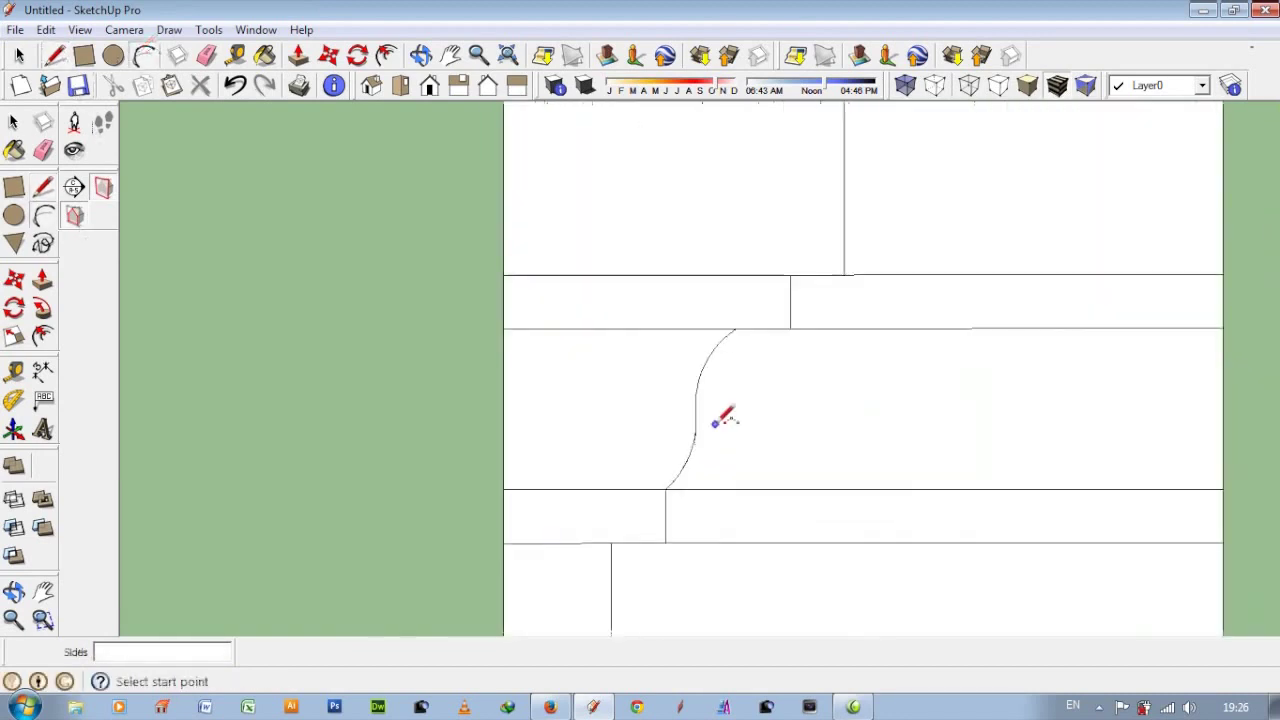
click(696, 418)
click(790, 328)
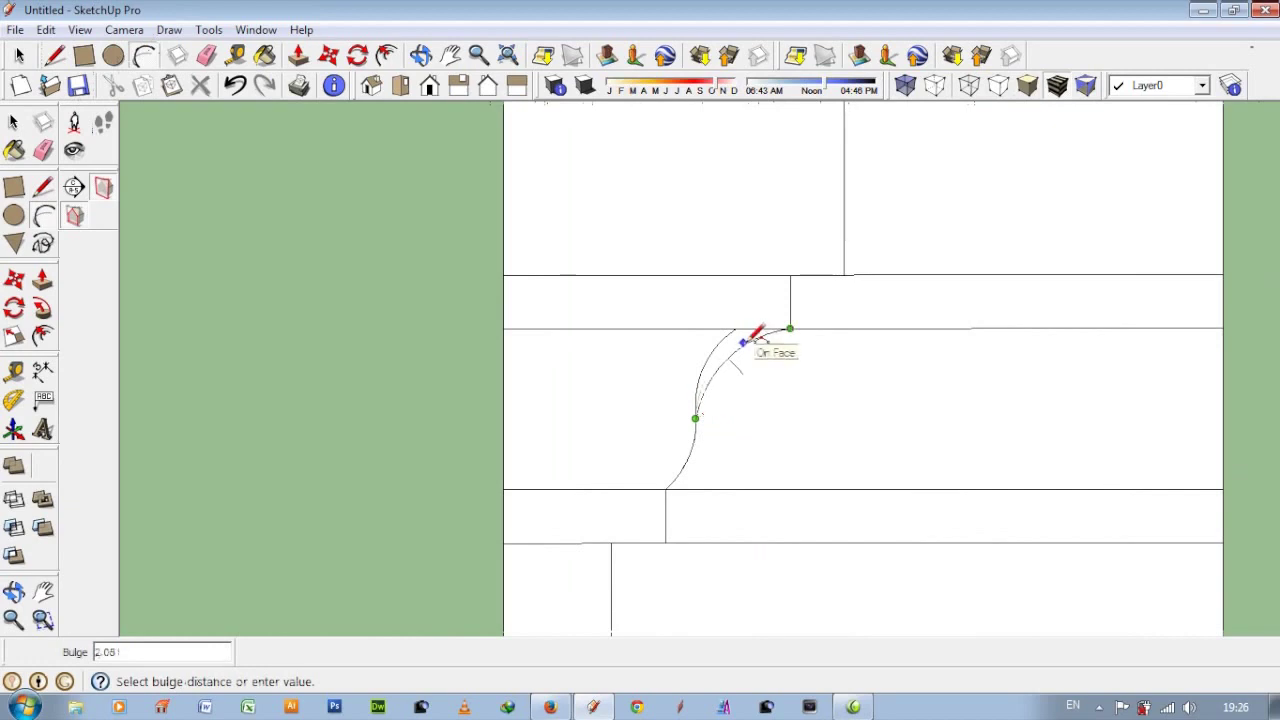
click(729, 351)
scroll(760, 290, up, 3)
scroll(700, 380, down, 2)
scroll(612, 433, down, 3)
scroll(612, 433, down, 2)
- Select the bottom strip of the moulding profile
key(e)
scroll(600, 410, up, 3)
scroll(547, 386, down, 3)
scroll(547, 386, down, 2)
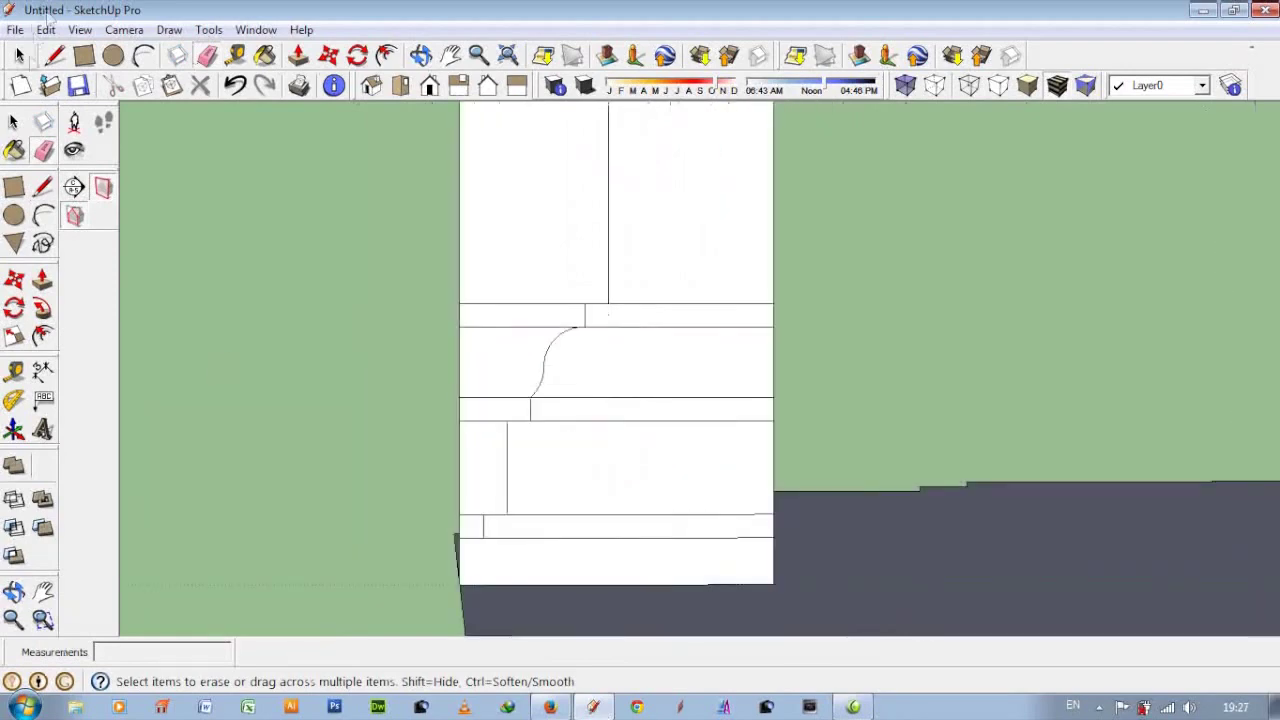
click(19, 55)
click(629, 532)
- Add the remaining profile faces, including the curved top, to the selection, leaving out the tall upper face
ctrl+click(651, 471)
ctrl+click(660, 410)
ctrl+click(655, 360)
scroll(663, 320, down, 1)
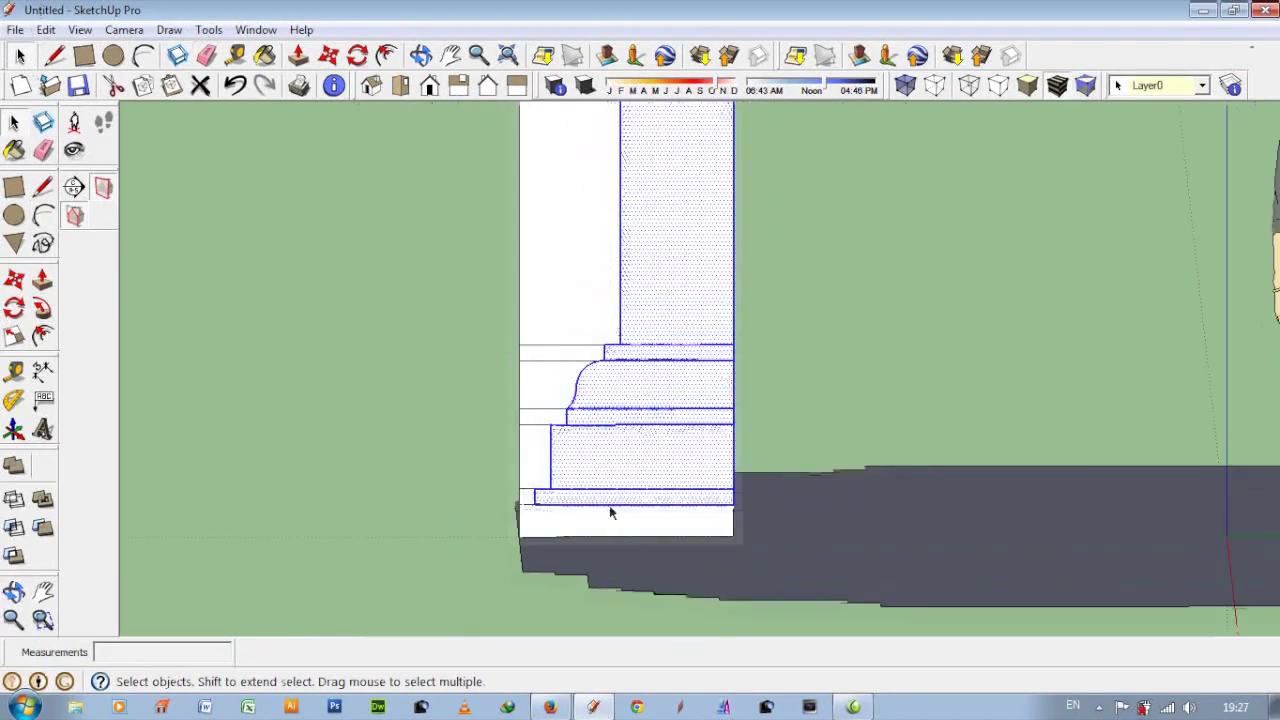
scroll(646, 437, down, 2)
shift+click(650, 385)
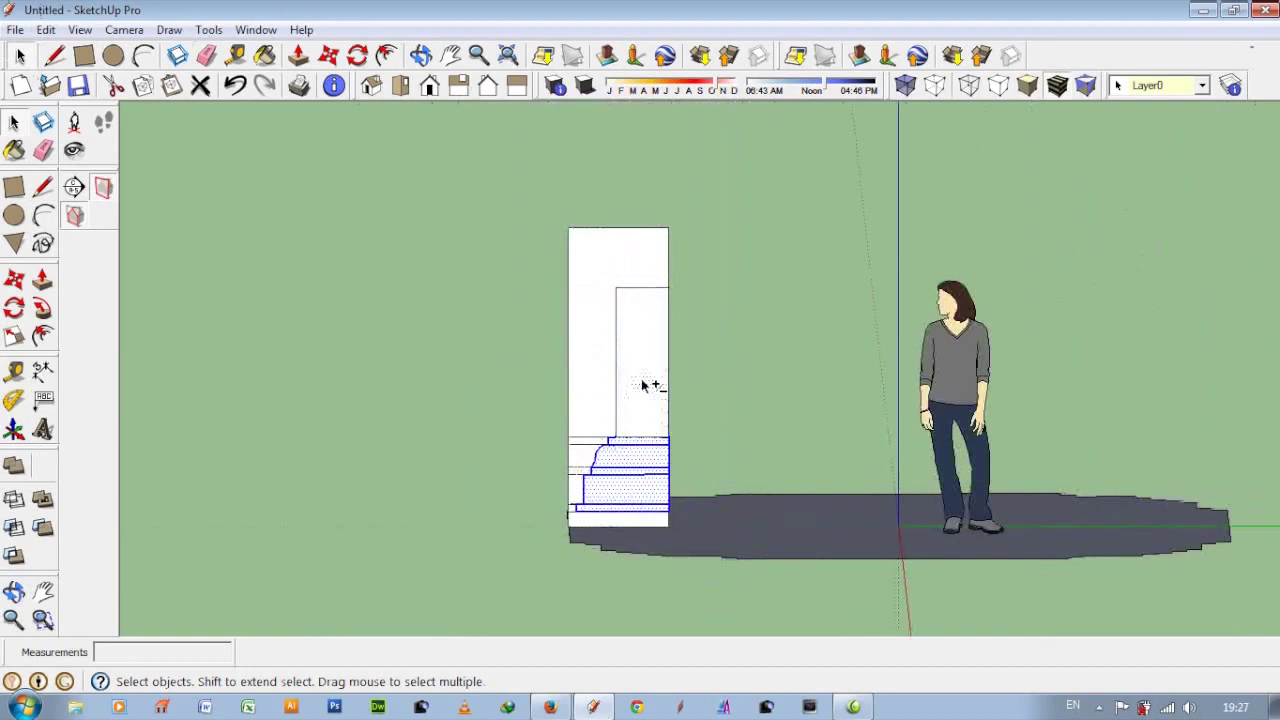
scroll(650, 385, up, 2)
scroll(626, 425, up, 1)
- Paste a copy of the profile, flip it along the blue direction, and place it atop the column
key(ctrl+c)
key(ctrl+v)
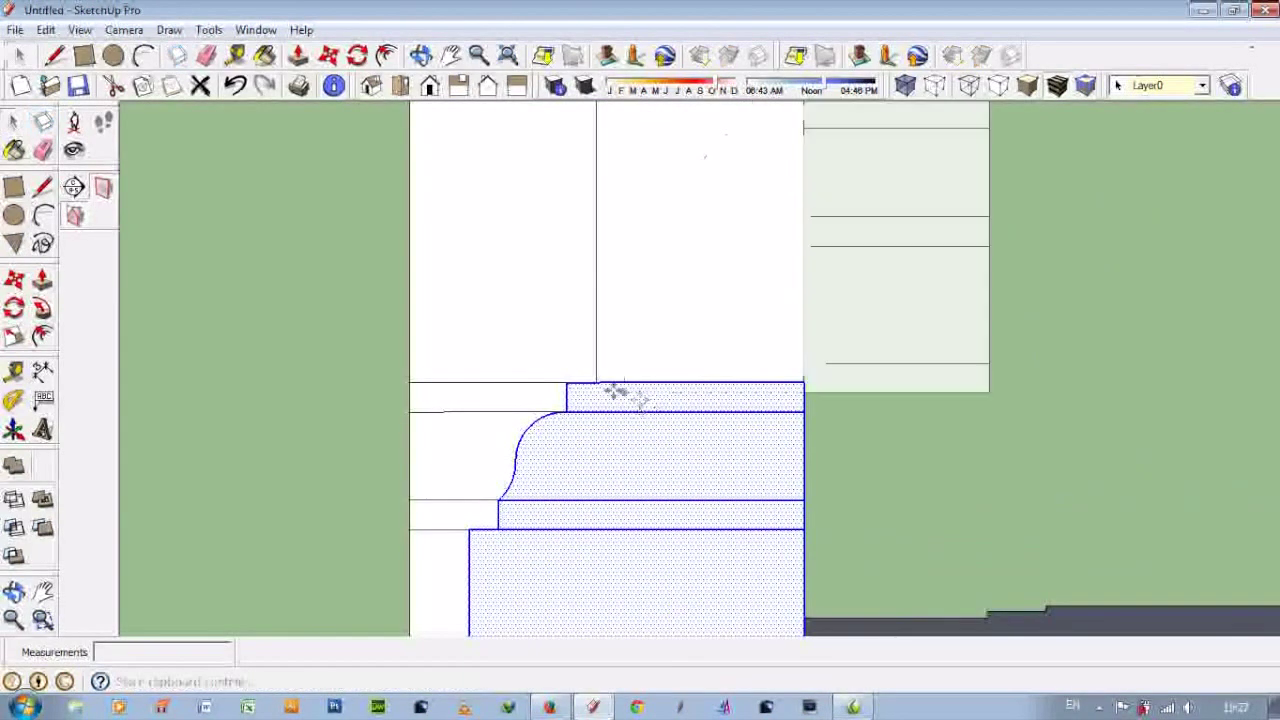
scroll(614, 391, down, 2)
scroll(586, 470, down, 1)
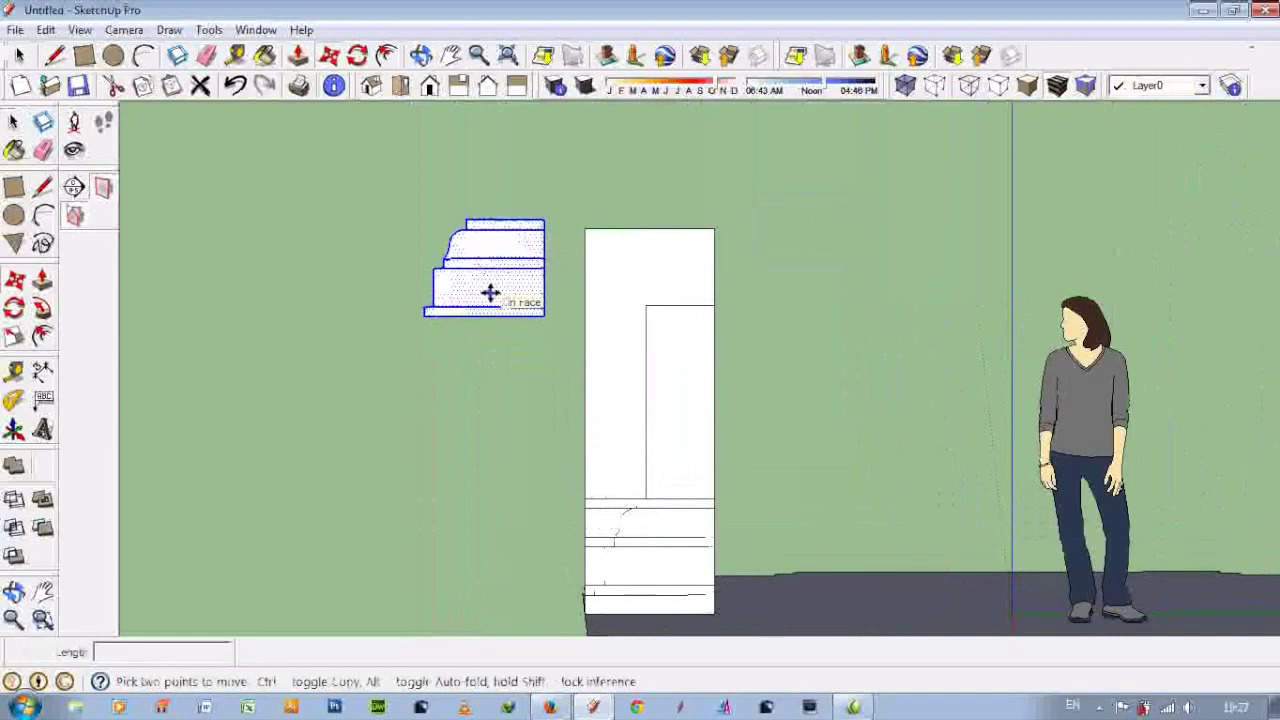
right_click(489, 292)
click(733, 561)
scroll(571, 320, up, 3)
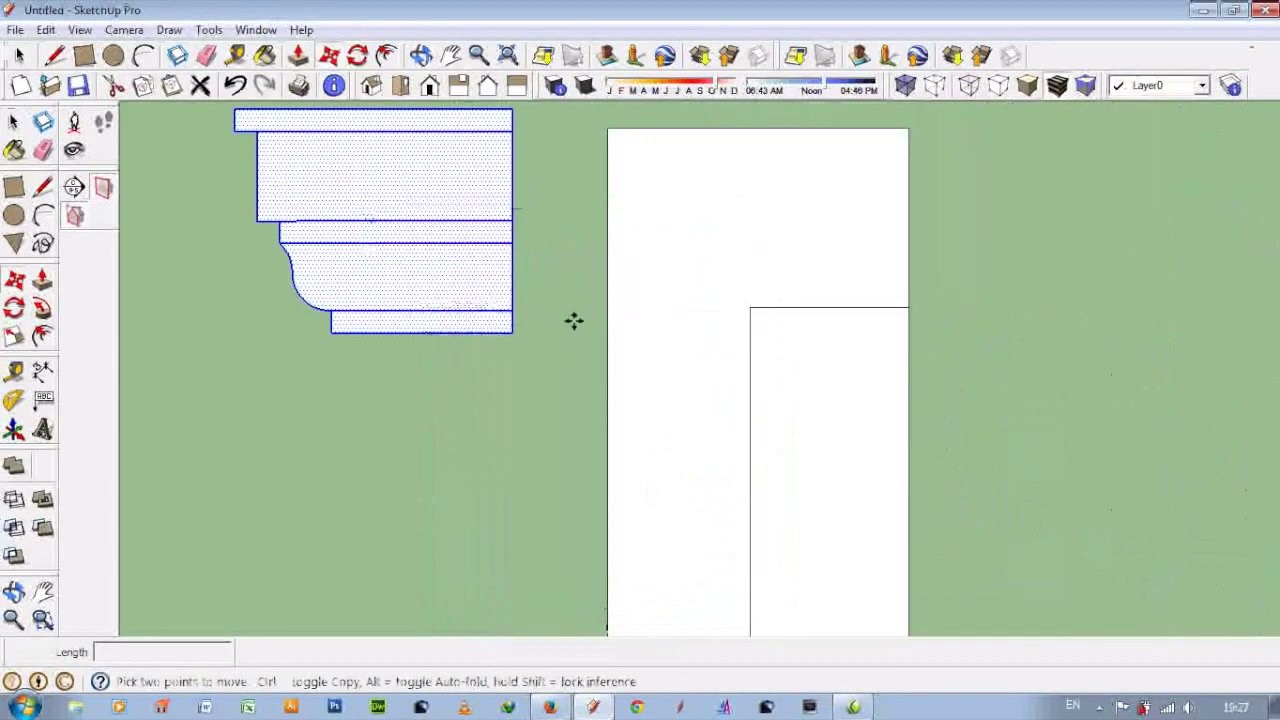
scroll(480, 331, up, 1)
click(1072, 290)
scroll(686, 494, down, 2)
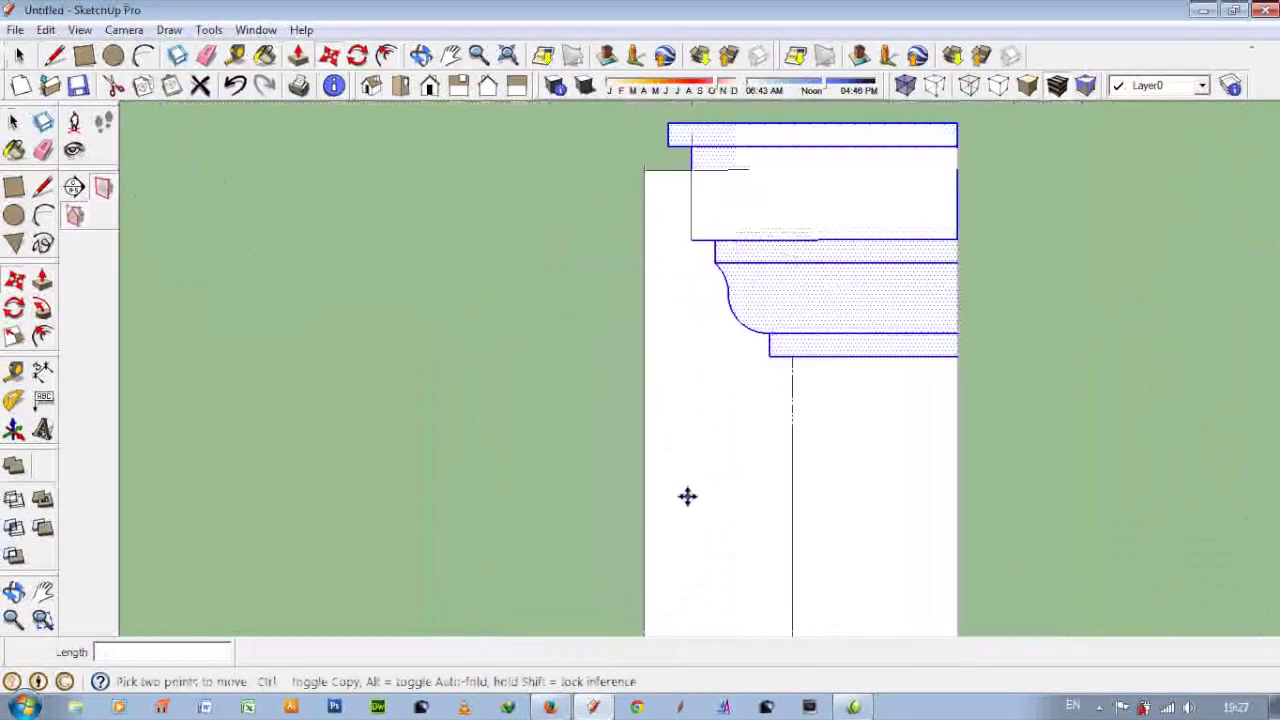
scroll(811, 337, down, 1)
scroll(811, 337, up, 2)
scroll(811, 337, up, 1)
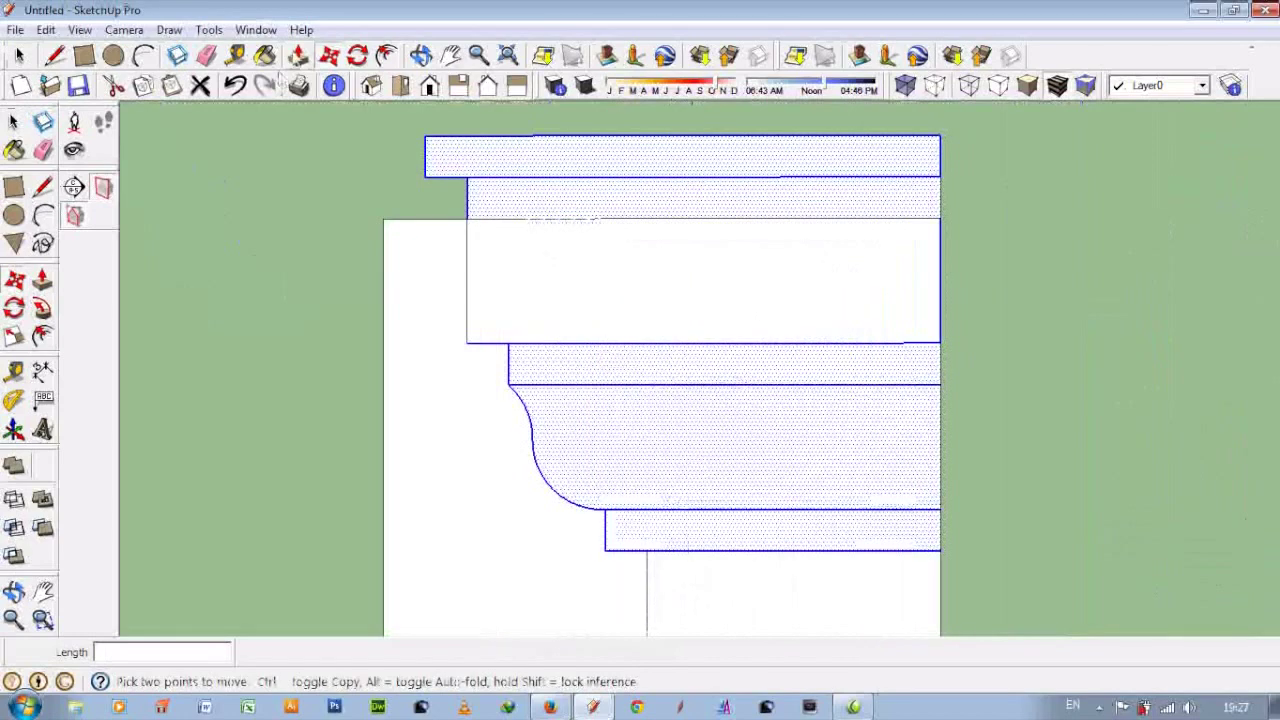
click(206, 56)
scroll(729, 206, down, 1)
scroll(528, 243, down, 2)
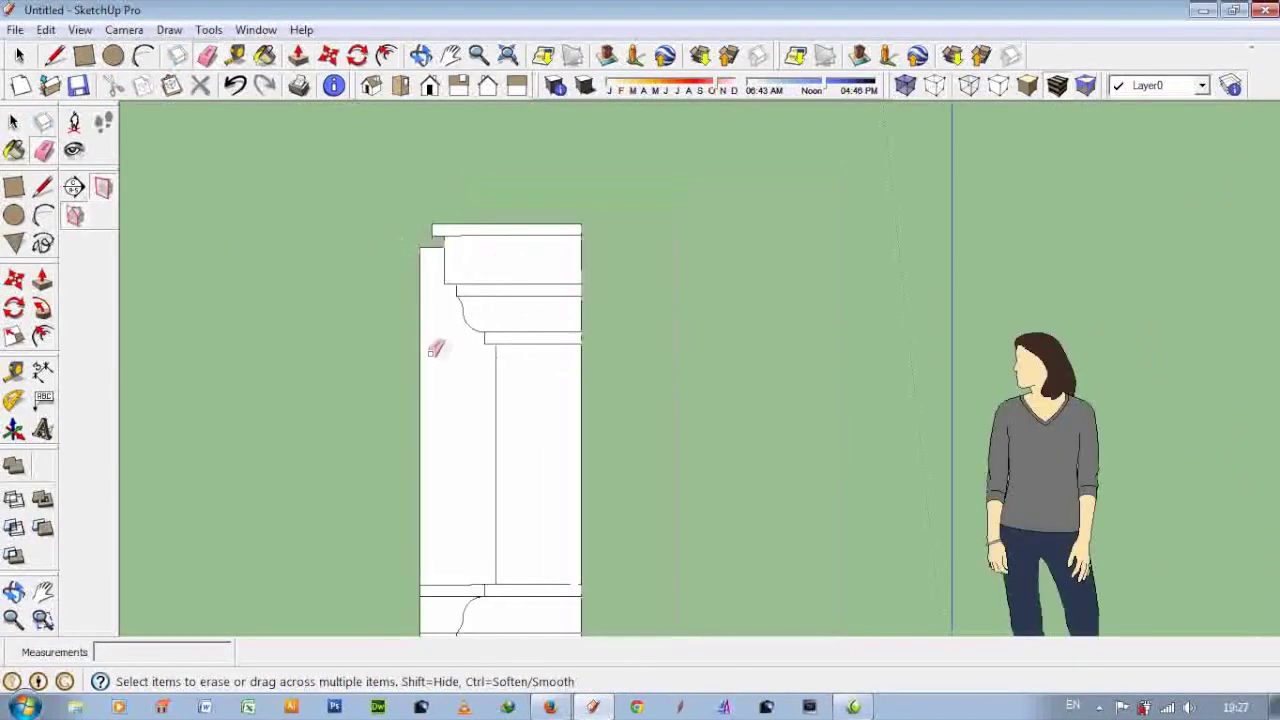
- Erase the stray edges along the column's left side
scroll(420, 391, down, 1)
scroll(417, 277, up, 2)
scroll(431, 289, up, 1)
click(430, 292)
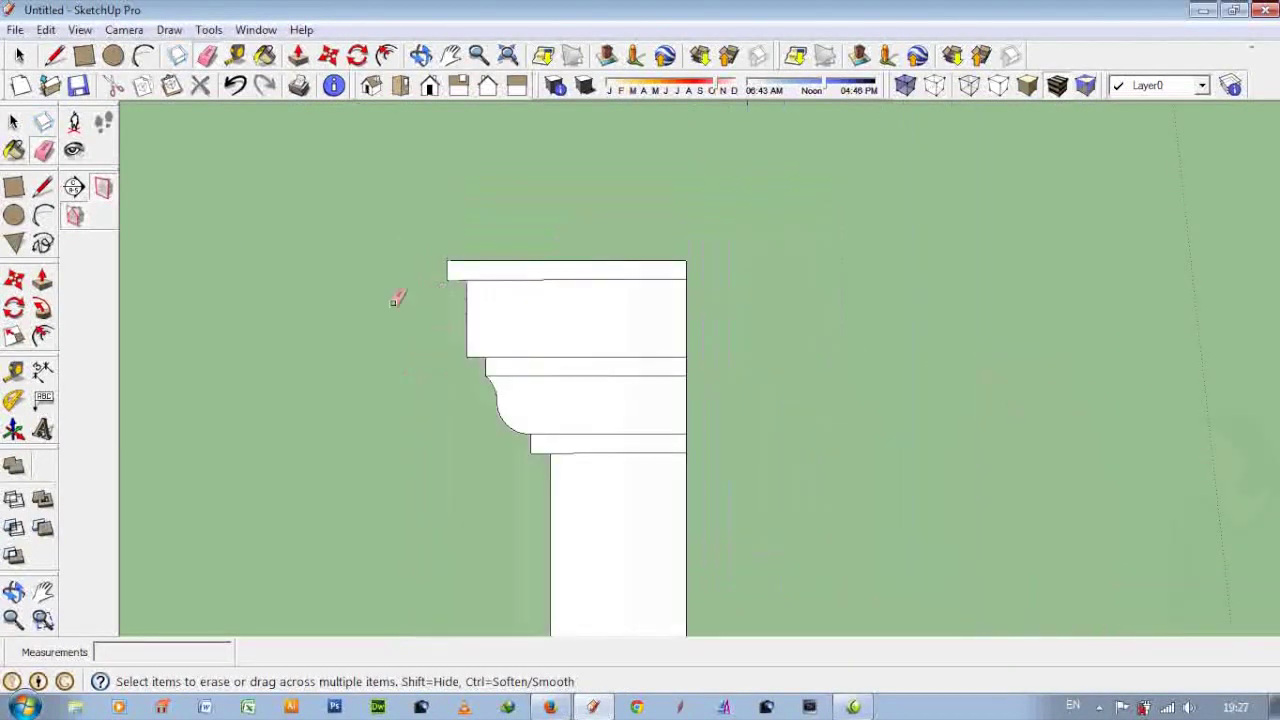
scroll(390, 380, down, 3)
scroll(371, 420, up, 4)
drag(371, 380, 373, 480)
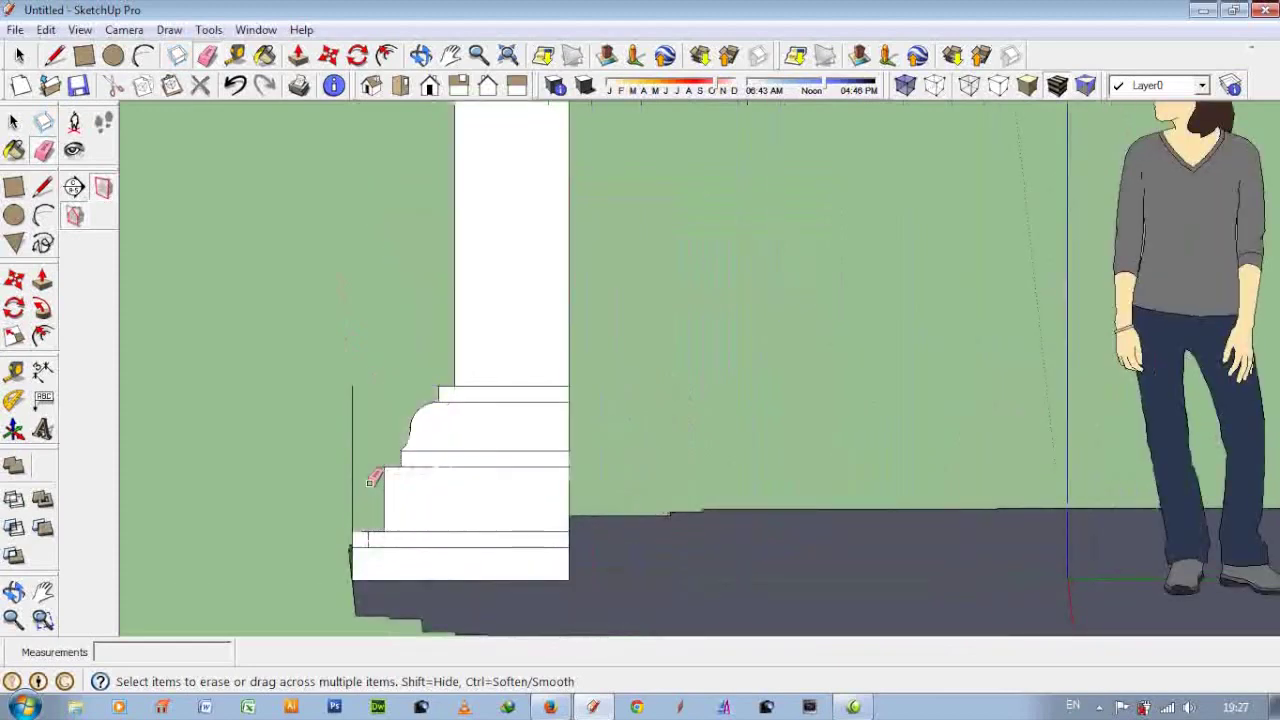
scroll(329, 471, up, 2)
scroll(357, 560, up, 2)
scroll(331, 442, down, 3)
middle_drag(331, 442, 565, 273)
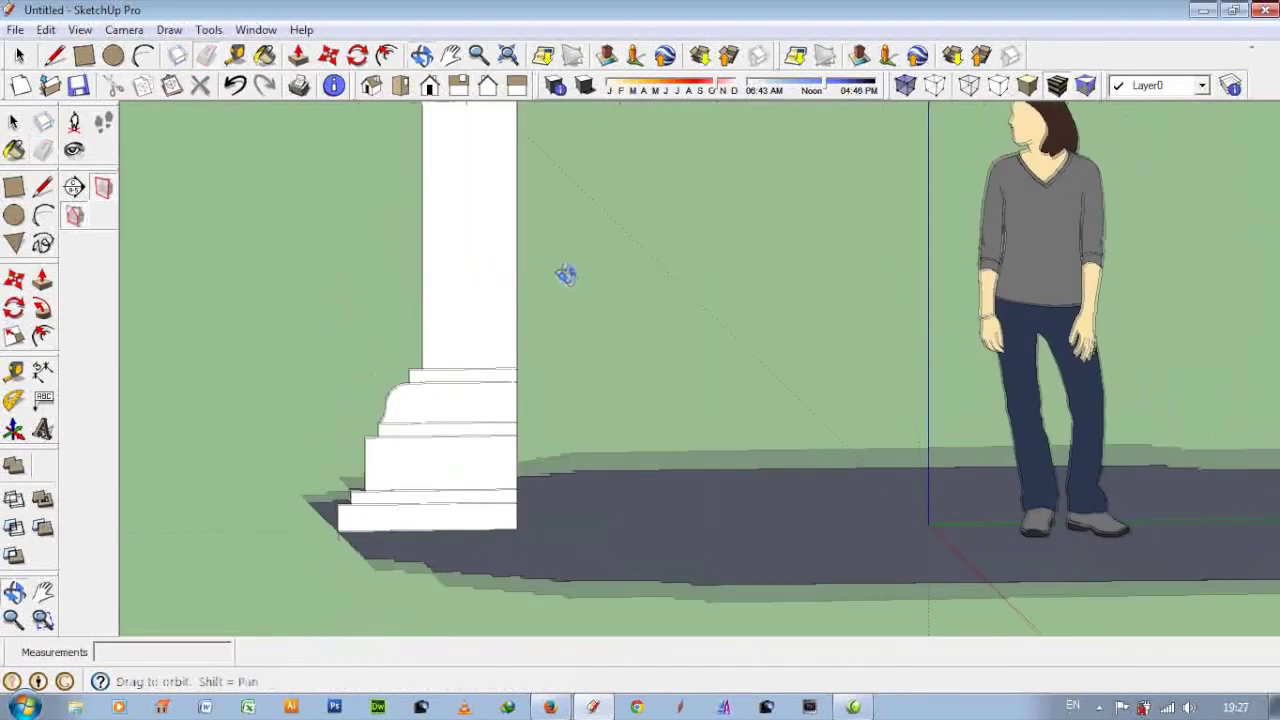
scroll(520, 229, down, 2)
scroll(471, 177, up, 3)
scroll(470, 178, up, 1)
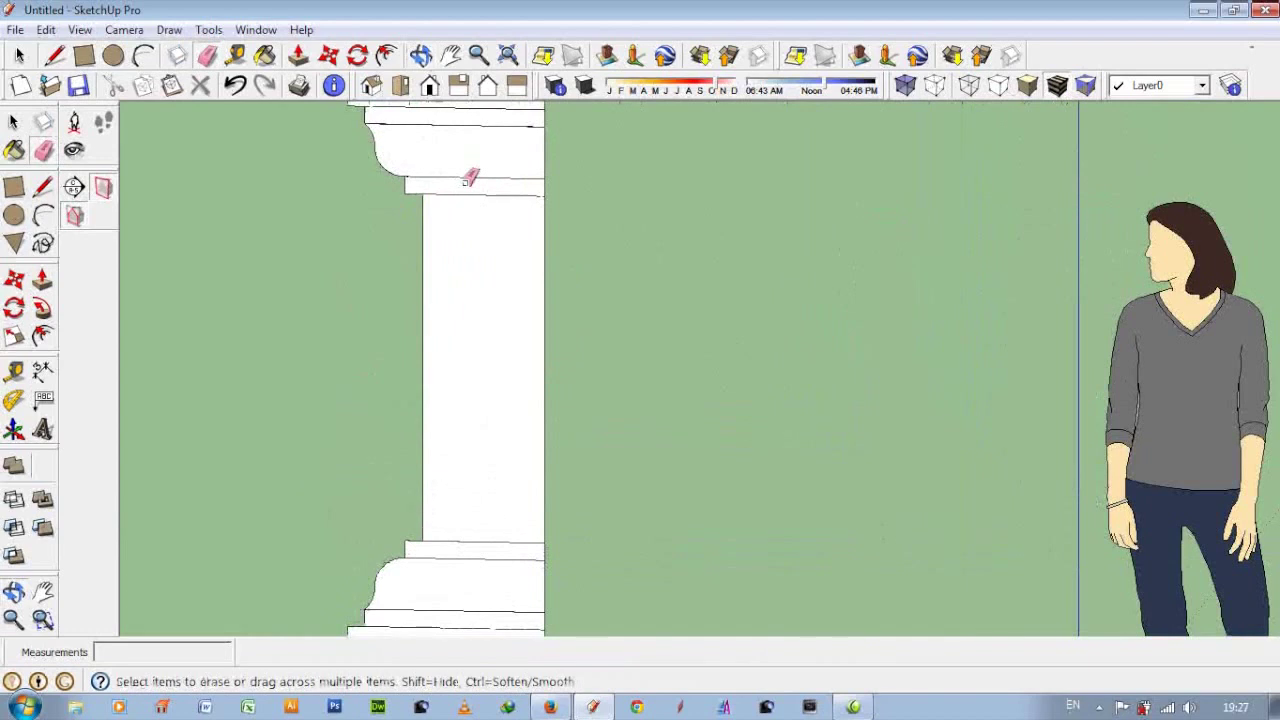
scroll(467, 180, up, 2)
- Draw a vertical line down the column's edge
key(l)
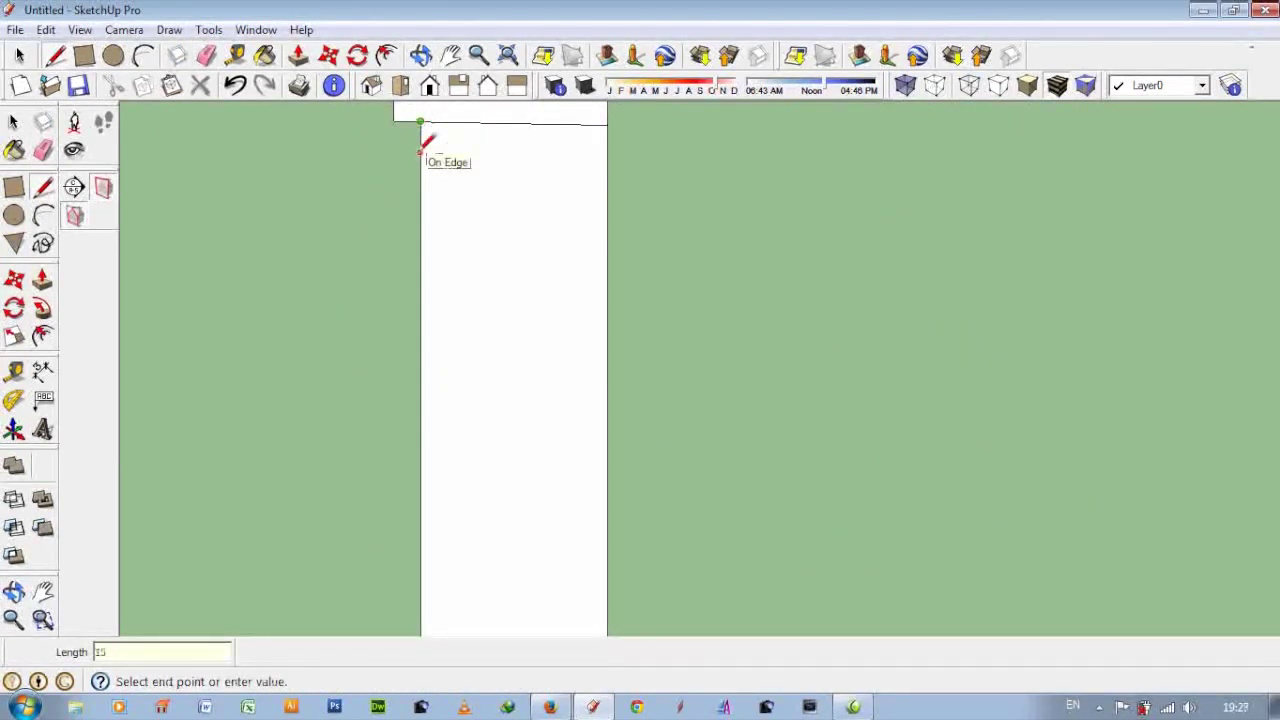
click(420, 201)
scroll(447, 200, down, 1)
scroll(477, 243, down, 2)
scroll(457, 366, up, 1)
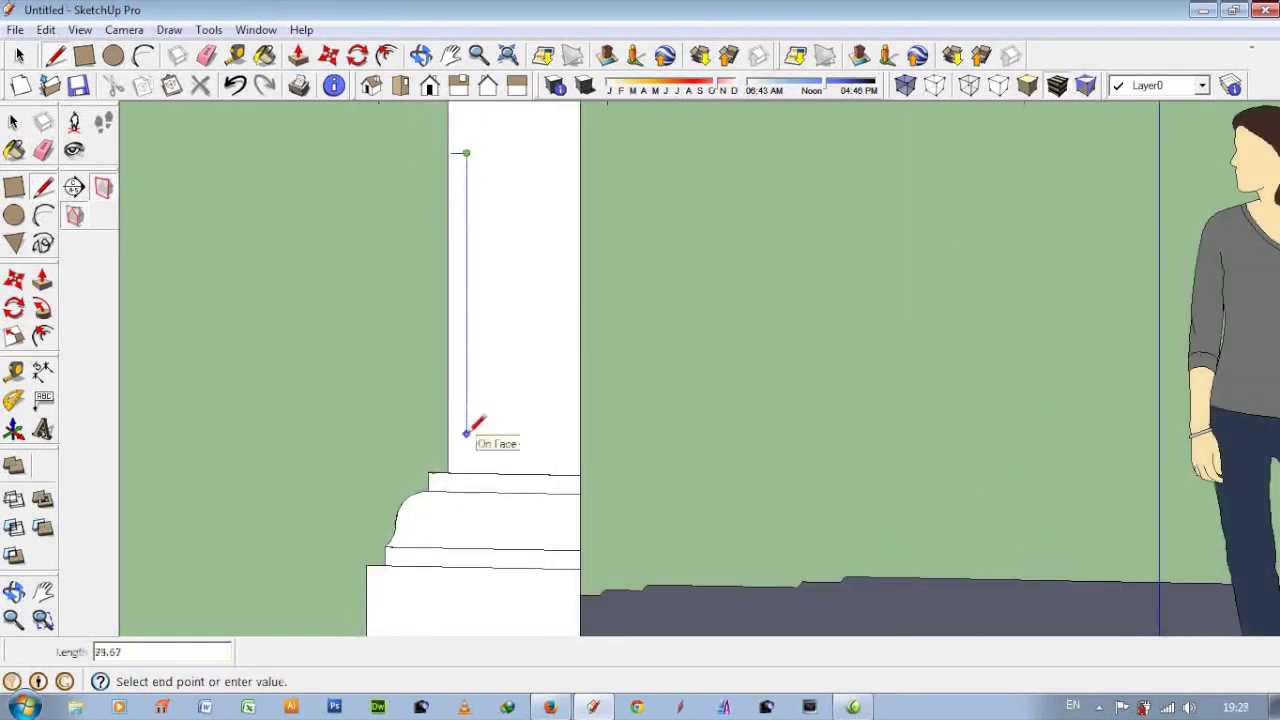
click(466, 432)
scroll(466, 432, up, 2)
click(437, 490)
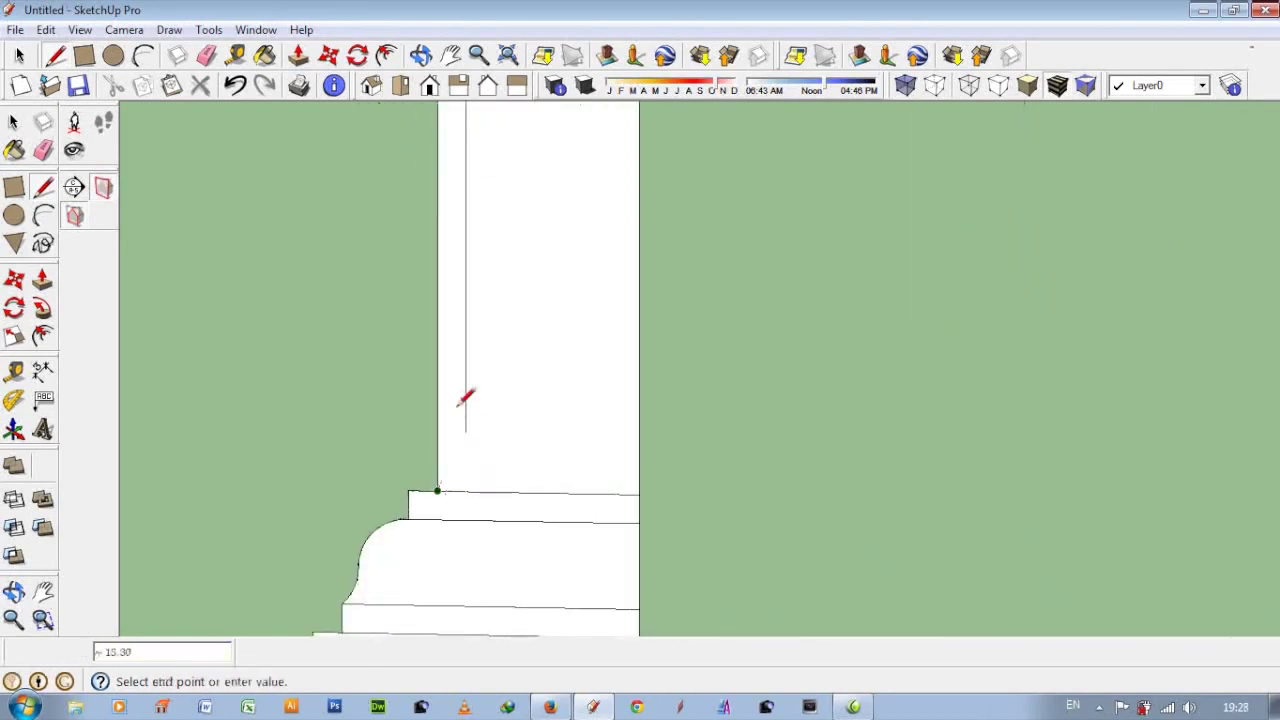
click(437, 404)
- Erase the short leftover segment and the horizontal edges across the capital and base
key(e)
scroll(471, 371, up, 2)
click(460, 400)
scroll(414, 257, down, 2)
scroll(457, 263, down, 3)
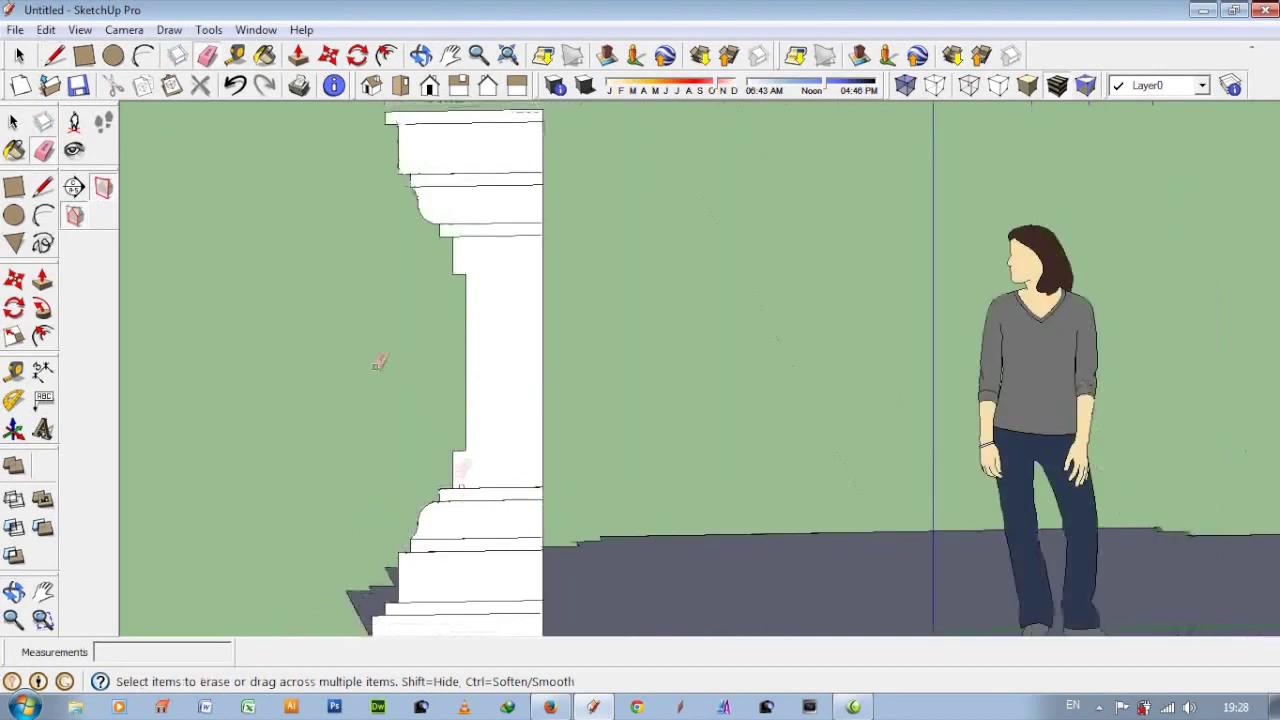
middle_drag(374, 360, 363, 354)
scroll(473, 216, up, 4)
mouse_move(473, 216)
mouse_down()
mouse_move(546, 300)
mouse_move(546, 343)
mouse_up()
scroll(546, 343, down, 4)
scroll(555, 515, up, 4)
drag(555, 515, 614, 323)
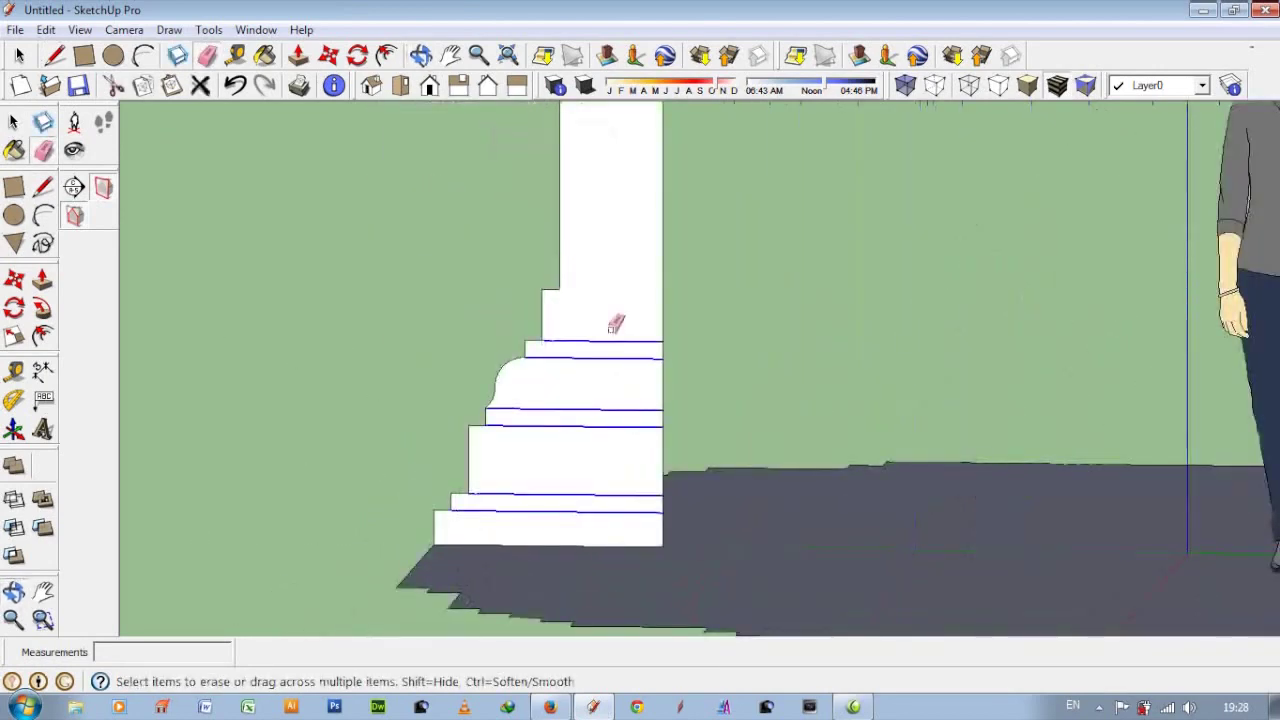
scroll(571, 363, down, 4)
mouse_move(571, 363)
middle_down()
mouse_move(543, 528)
mouse_move(667, 168)
middle_up()
scroll(580, 323, up, 3)
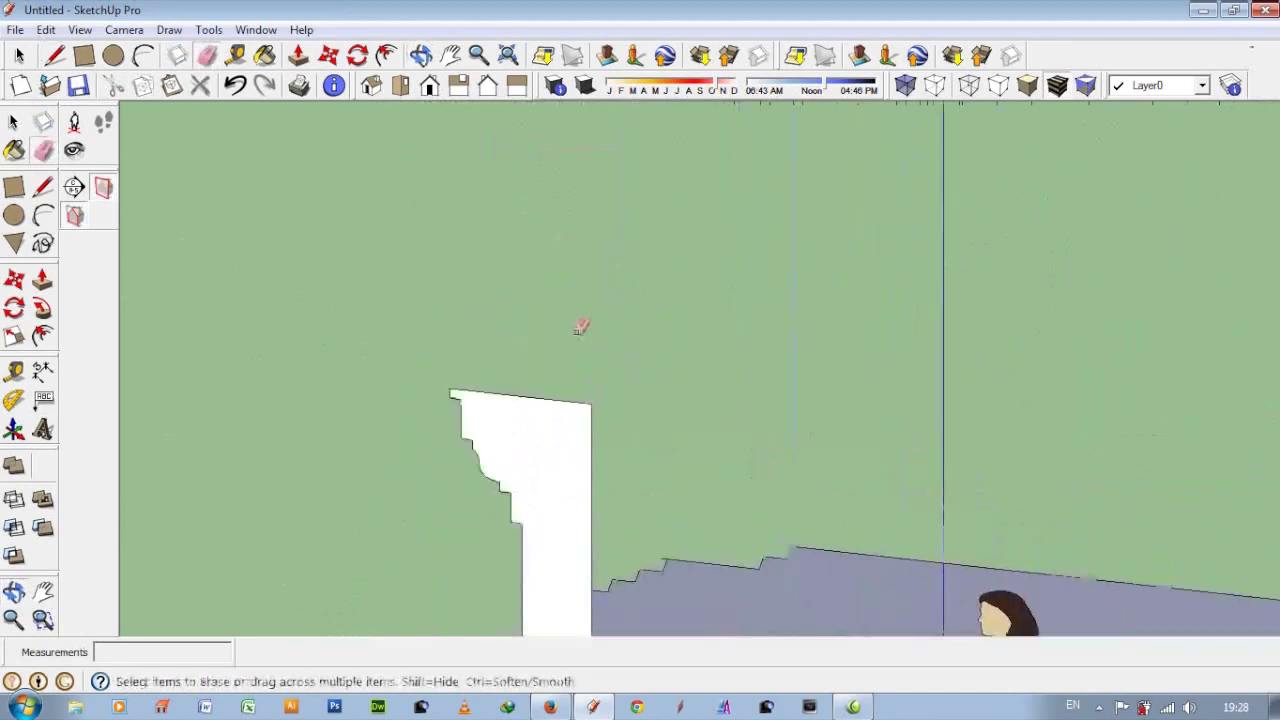
scroll(586, 329, down, 1)
mouse_move(586, 329)
middle_down()
mouse_move(700, 386)
mouse_move(607, 403)
middle_up()
scroll(607, 403, up, 2)
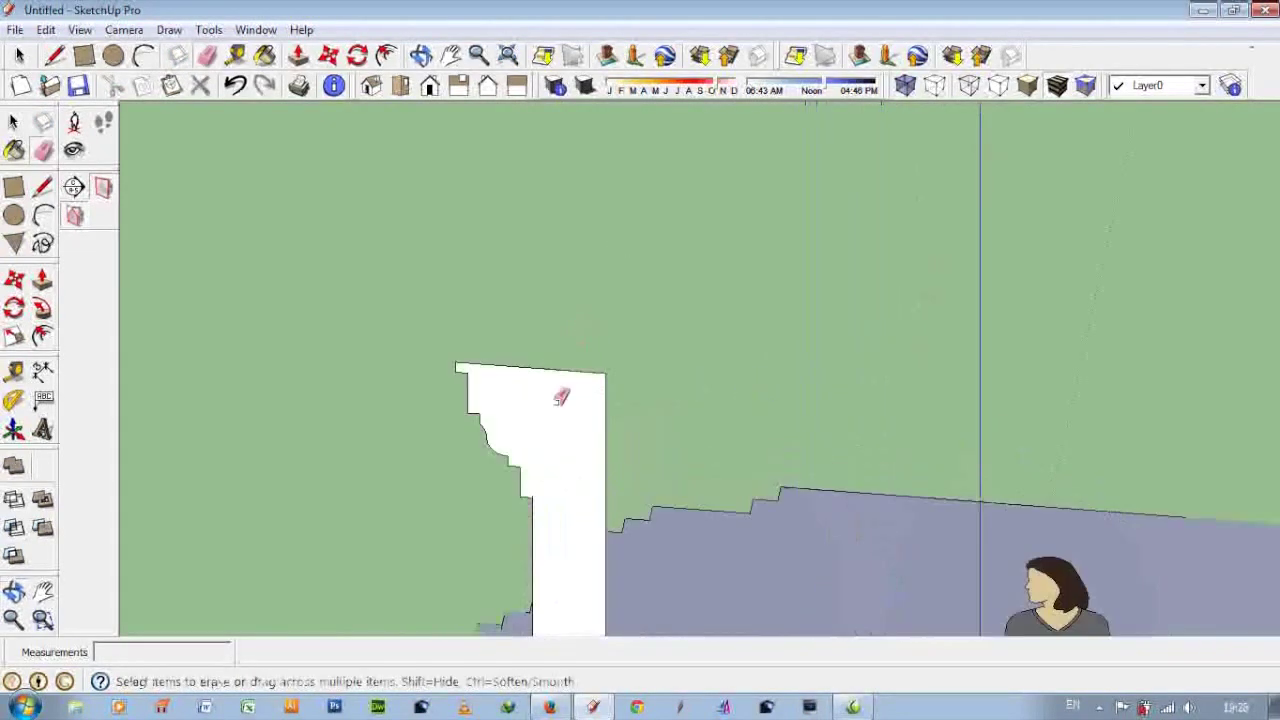
click(84, 56)
click(605, 373)
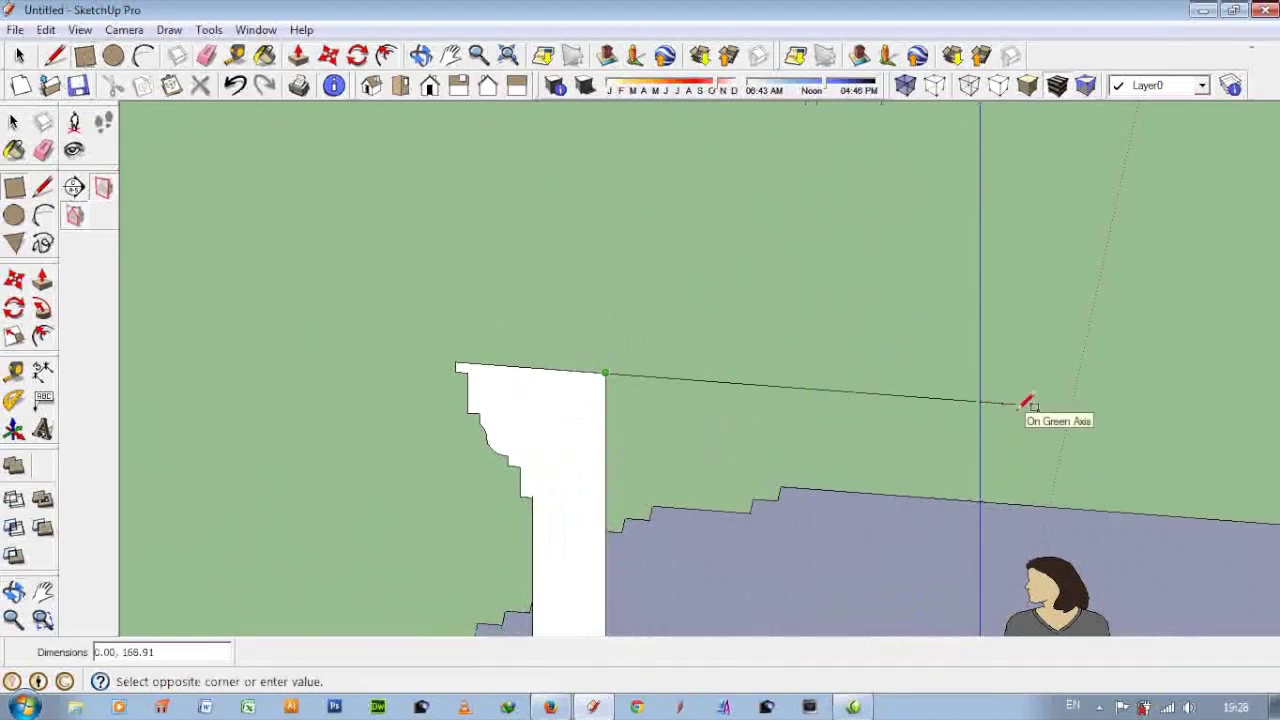
- Use Follow Me to sweep the column profile around the octagonal ground face's edge
key(Escape)
scroll(649, 243, down, 3)
mouse_move(649, 243)
middle_down()
mouse_move(837, 289)
mouse_move(817, 278)
mouse_move(560, 363)
mouse_move(613, 355)
mouse_move(686, 457)
mouse_move(717, 380)
middle_up()
scroll(644, 451, up, 3)
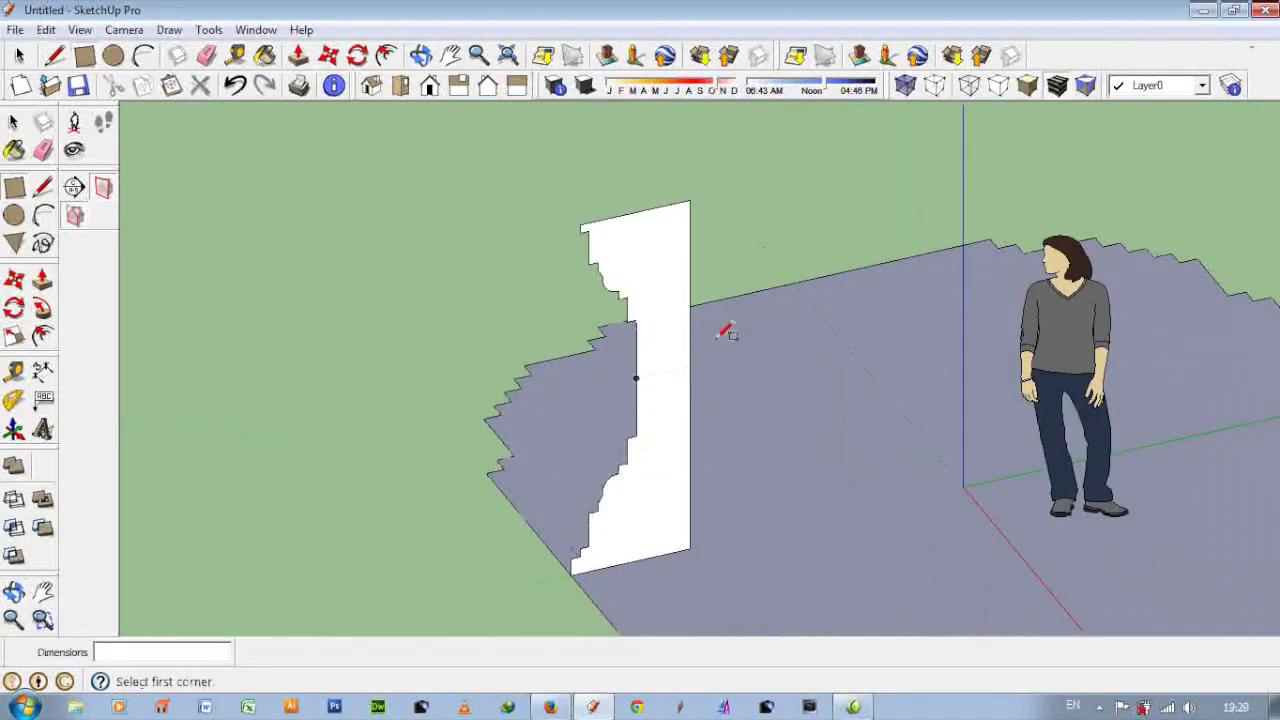
middle_drag(720, 335, 577, 334)
scroll(577, 334, down, 2)
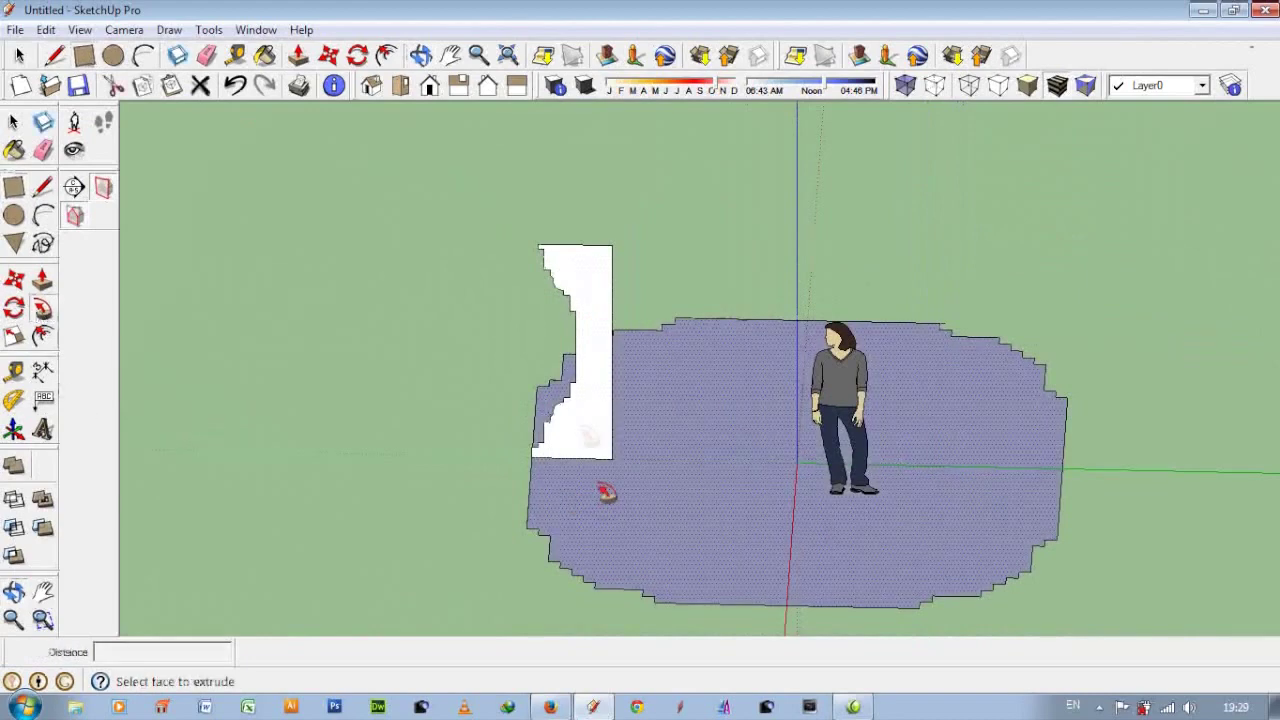
mouse_move(586, 434)
middle_down()
mouse_move(986, 457)
mouse_move(912, 465)
middle_up()
key(p)
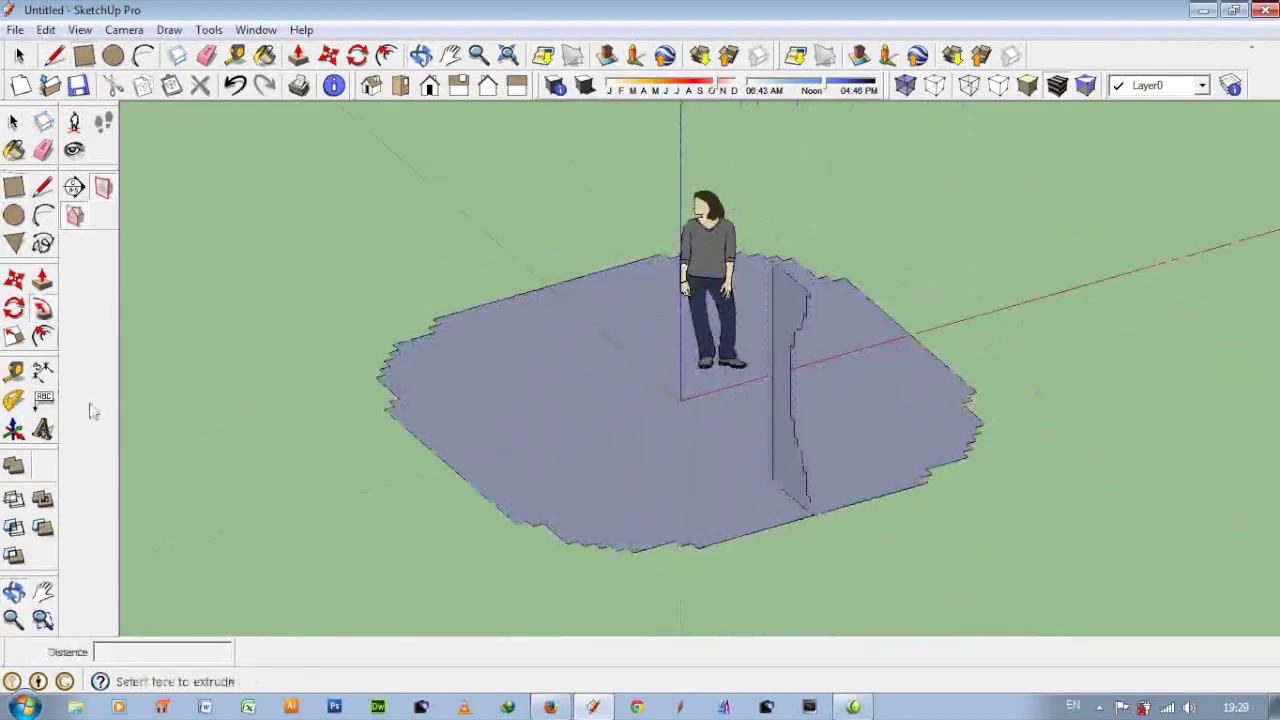
click(42, 335)
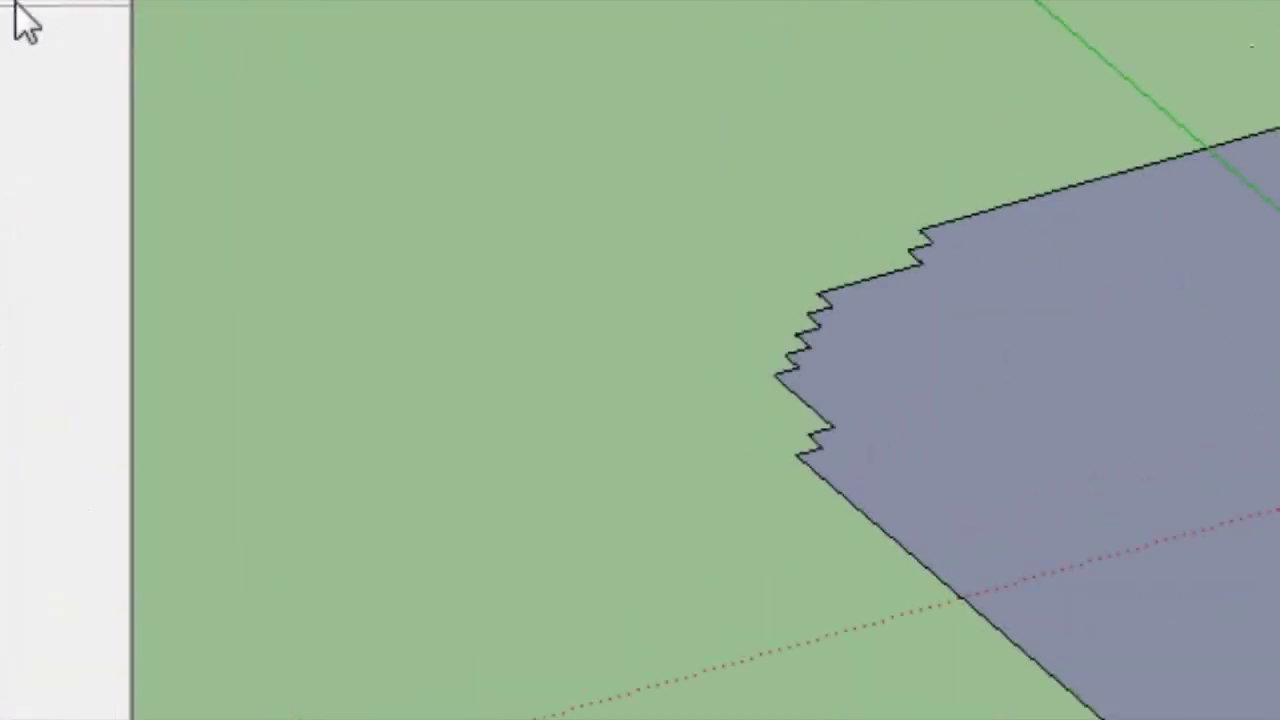
click(108, 225)
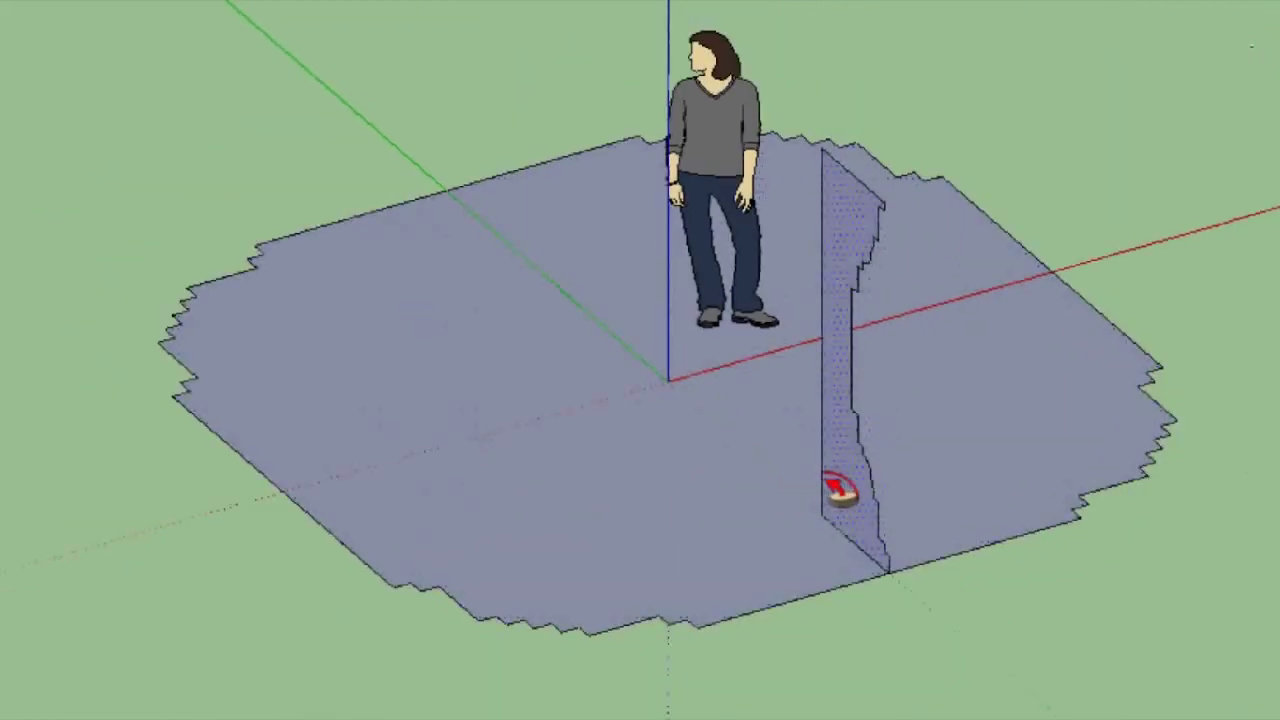
click(855, 497)
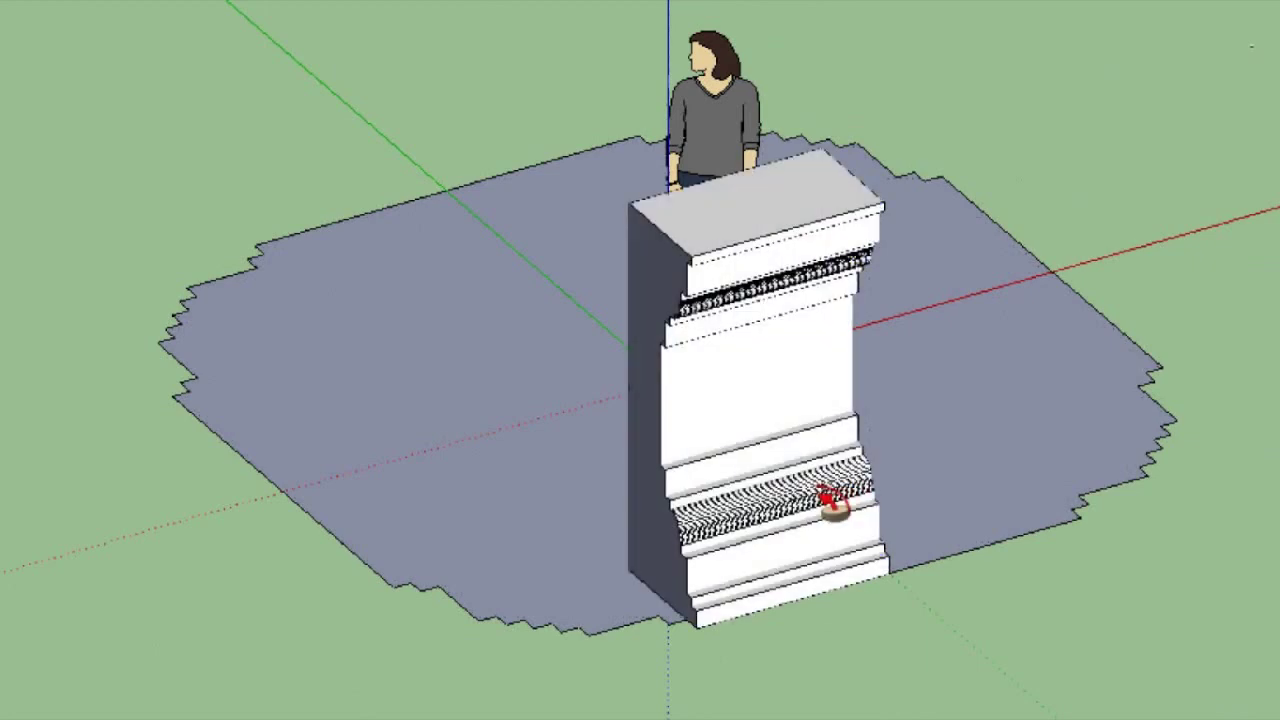
drag(826, 500, 760, 425)
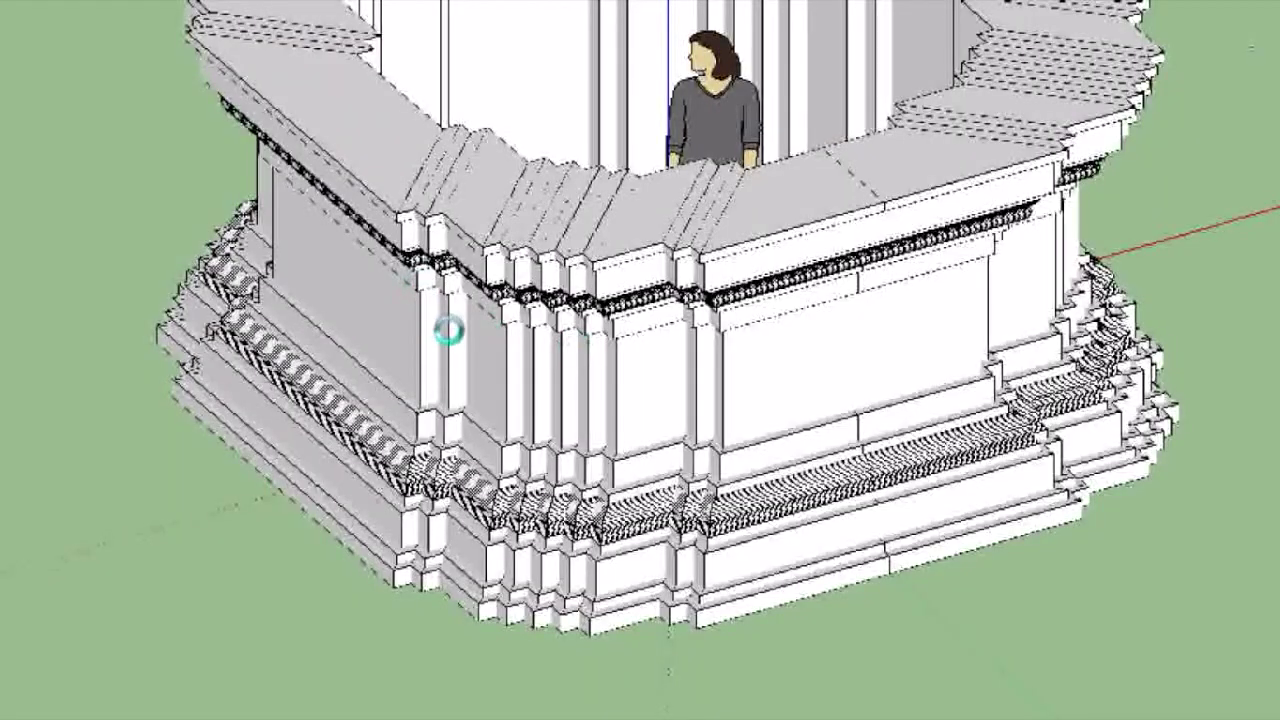
- Orbit to a top-down view, then draw a line across the room and erase it again
middle_drag(453, 325, 910, 343)
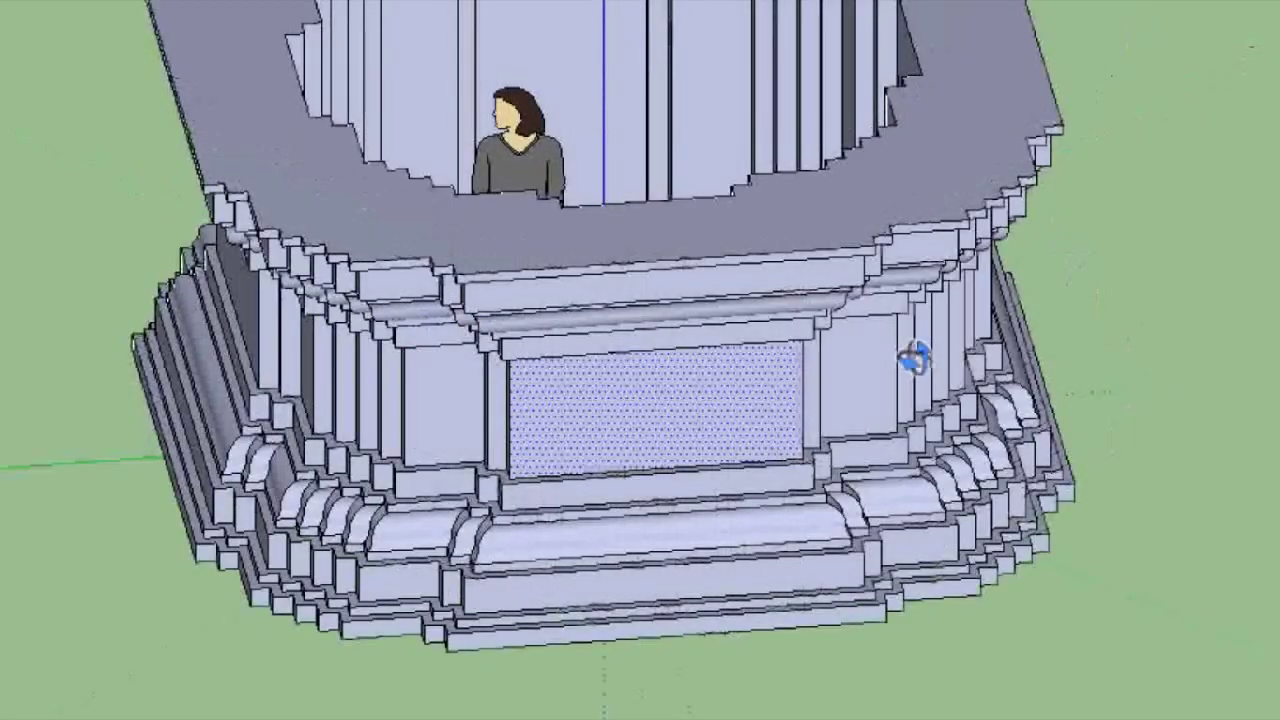
scroll(872, 340, down, 2)
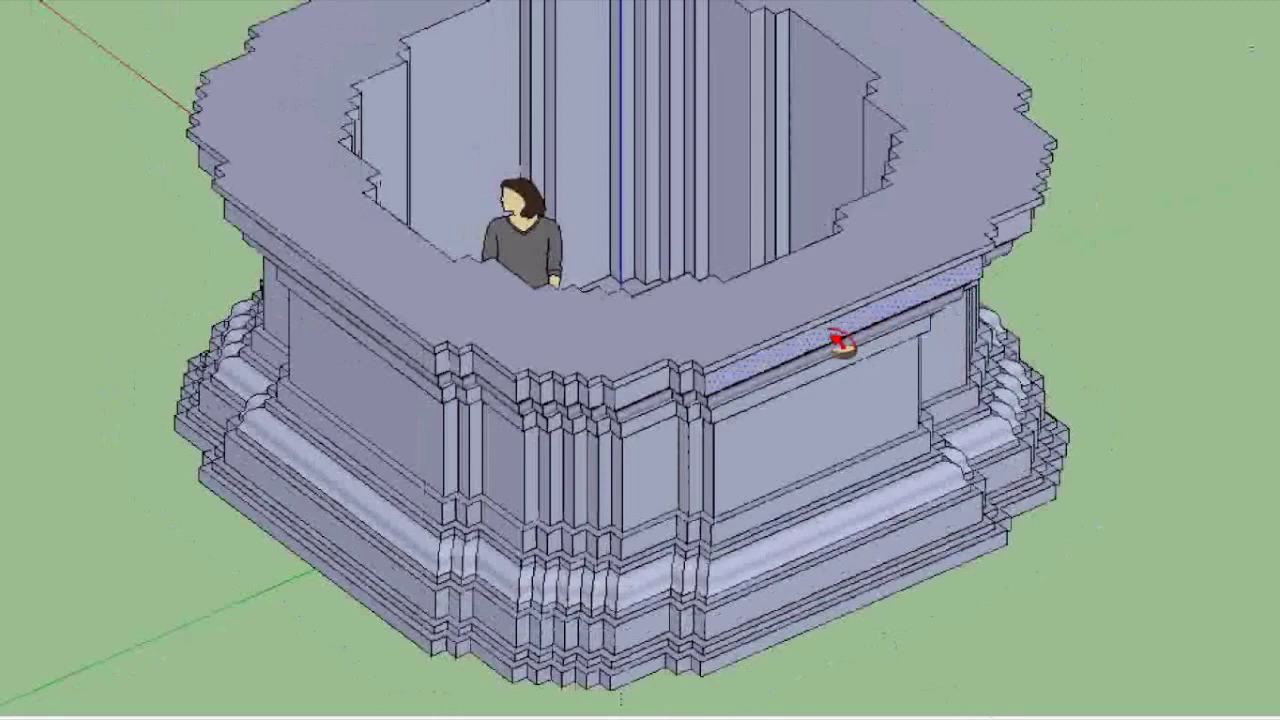
scroll(840, 343, down, 1)
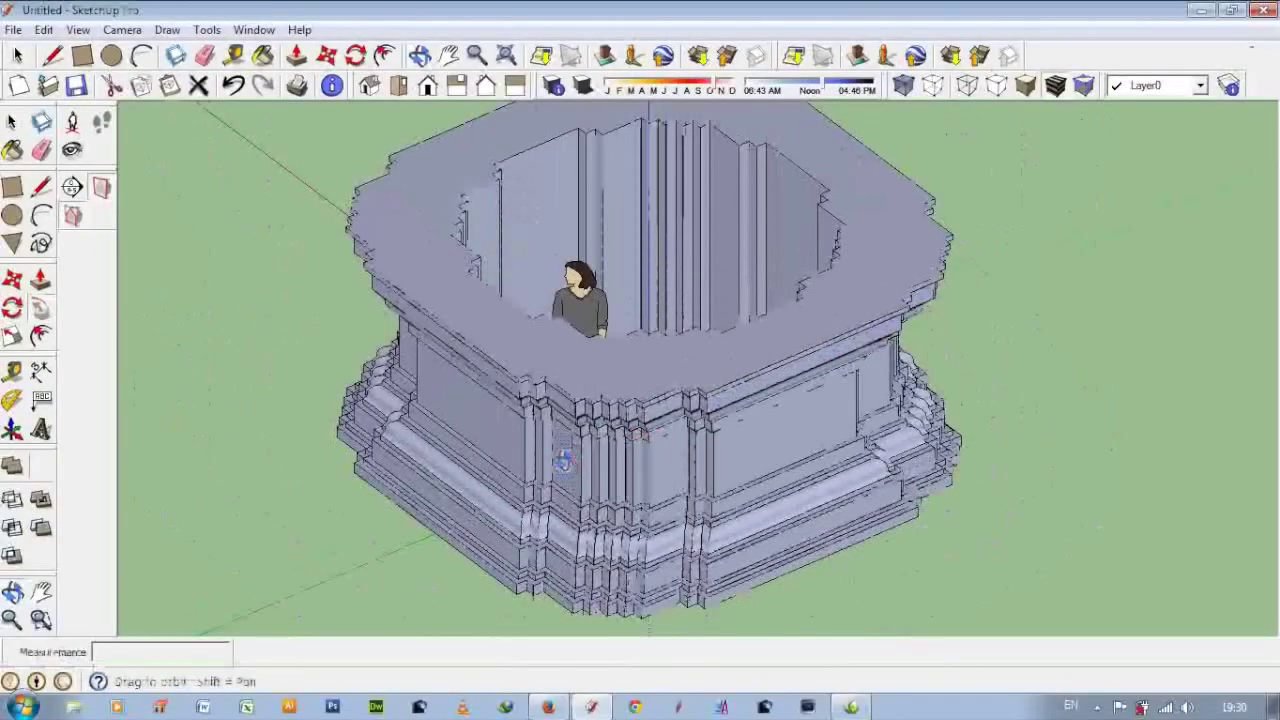
middle_drag(640, 434, 1120, 400)
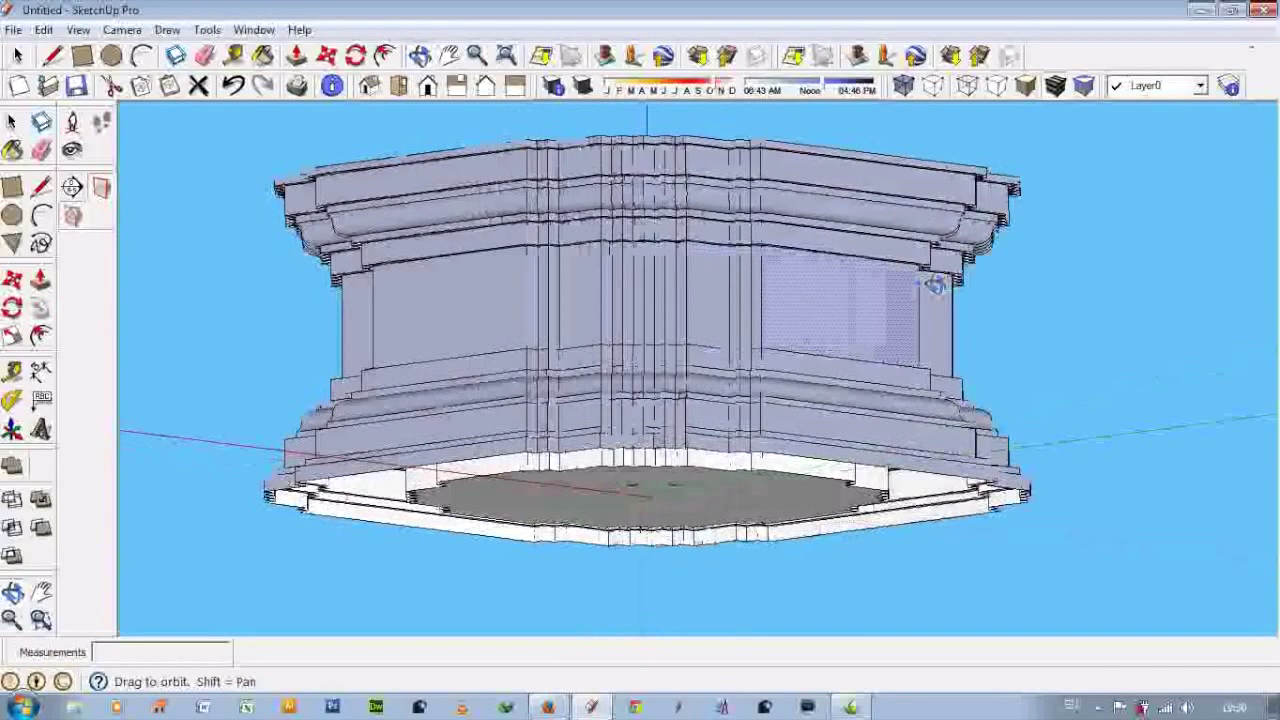
drag(935, 285, 455, 447)
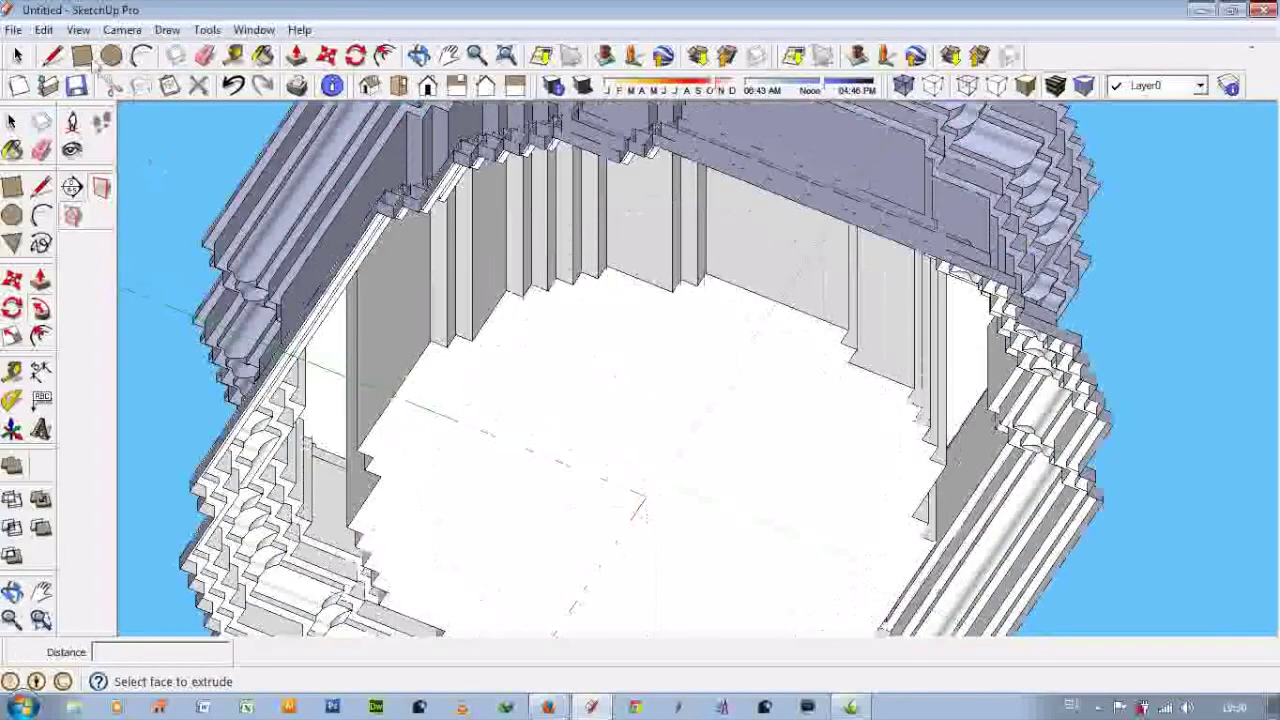
key(l)
click(395, 212)
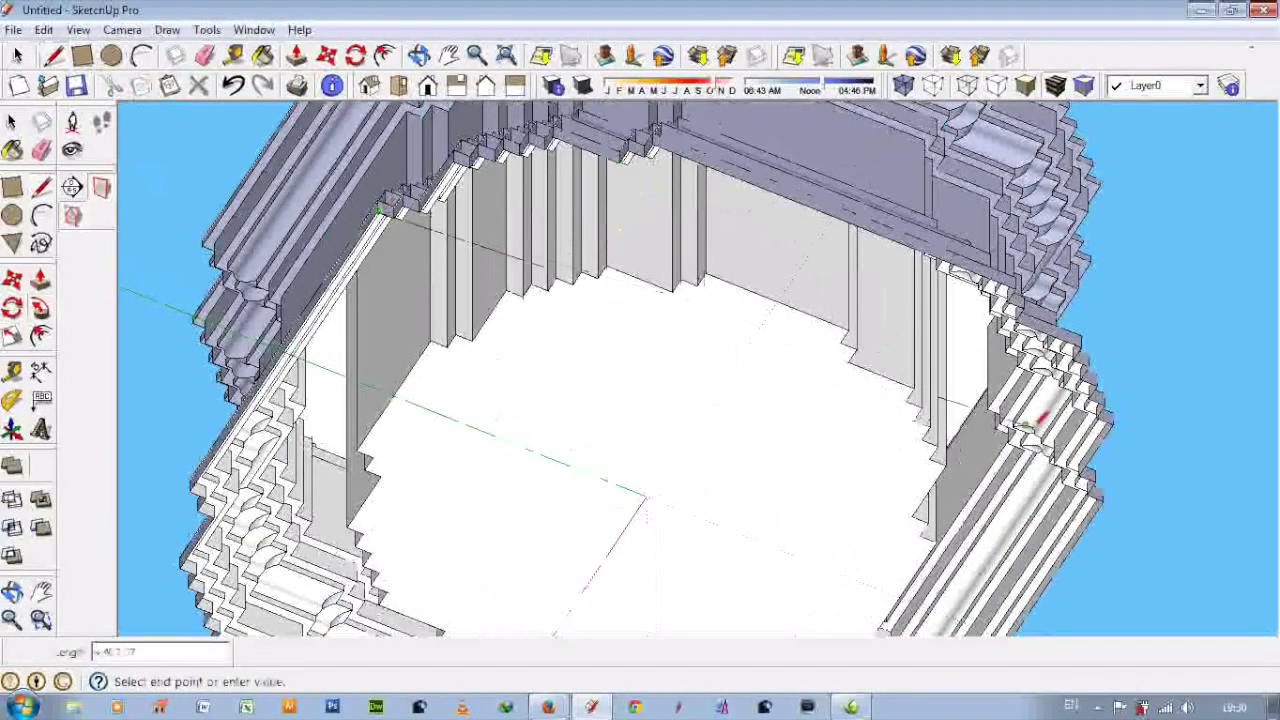
click(1104, 492)
key(e)
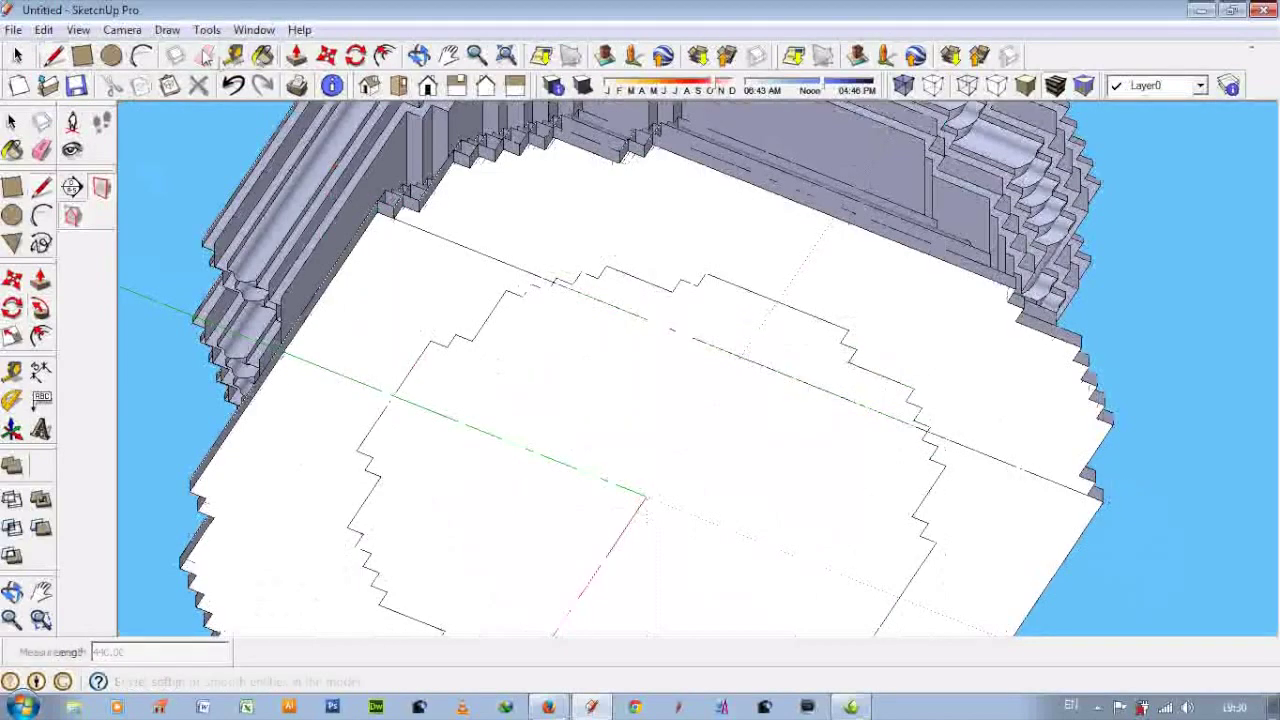
drag(486, 264, 988, 453)
- Select the inner floor face of the hollow base and begin pulling it up with Push/Pull
scroll(700, 394, down, 5)
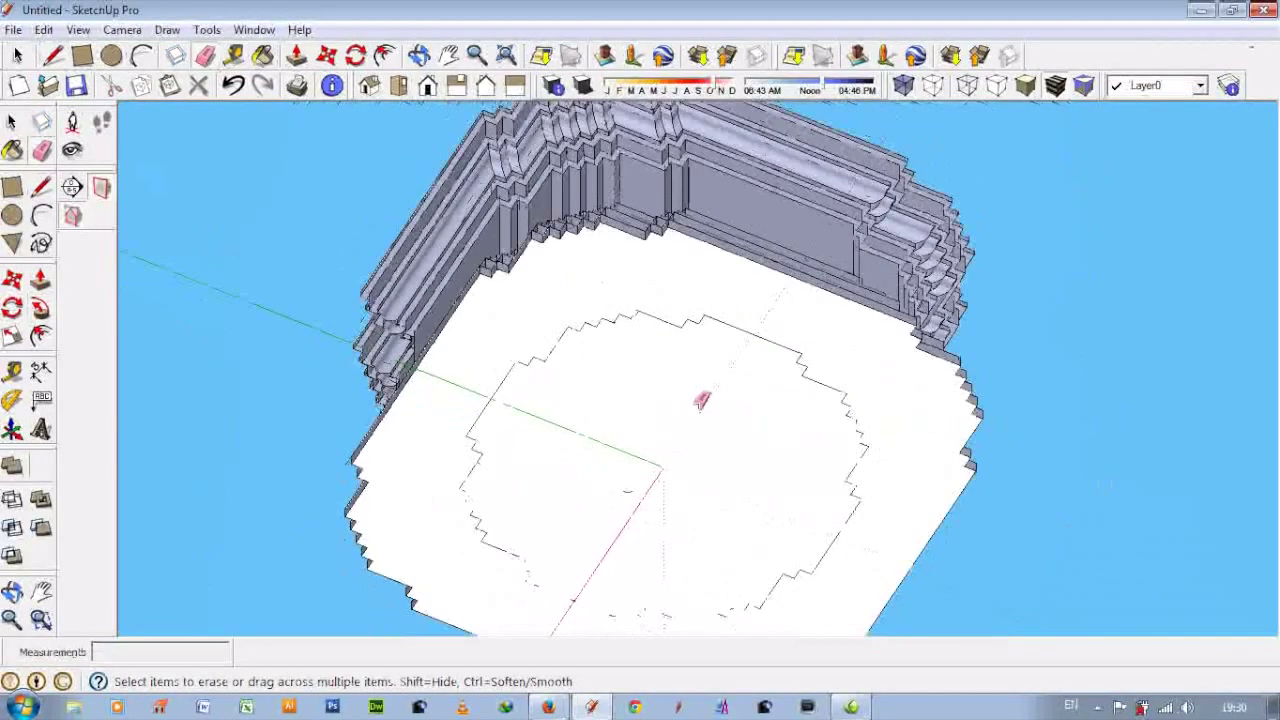
middle_drag(700, 394, 731, 401)
scroll(731, 401, up, 3)
key(space)
click(737, 385)
key(p)
click(775, 400)
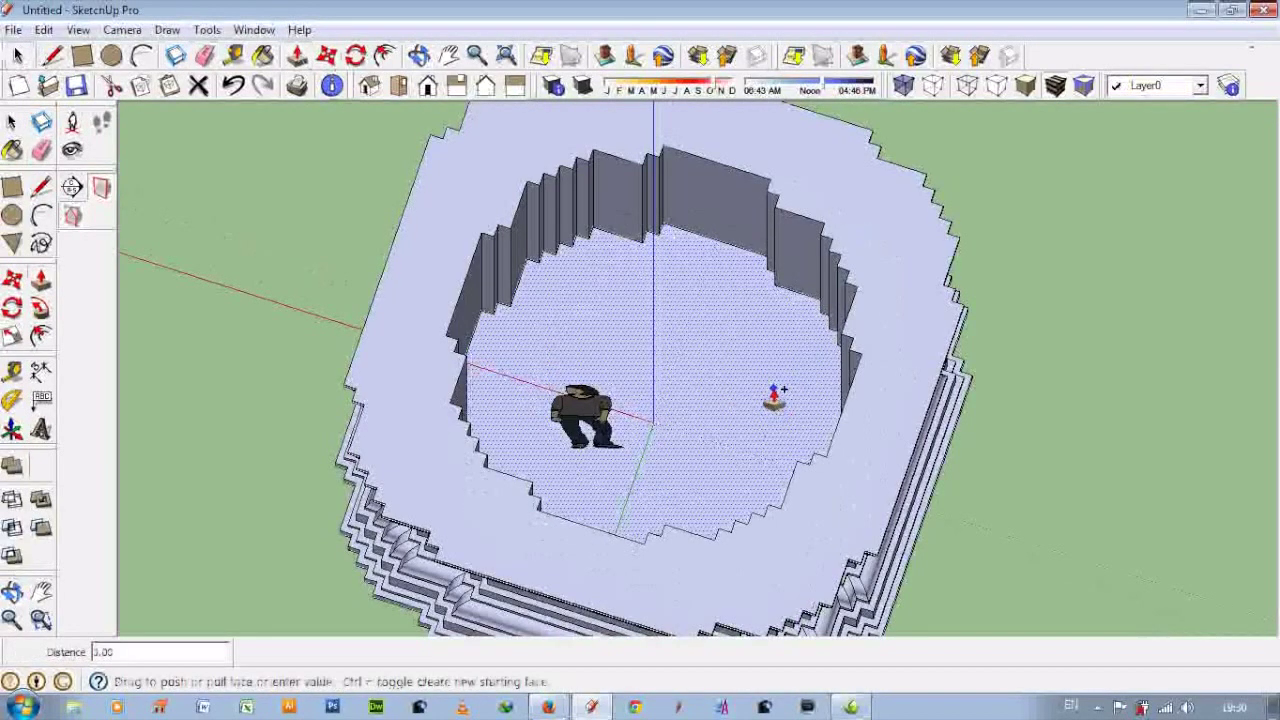
- Raise the floor by 0.3 and move the person figure beside the pedestal
text(0.3)
key(Return)
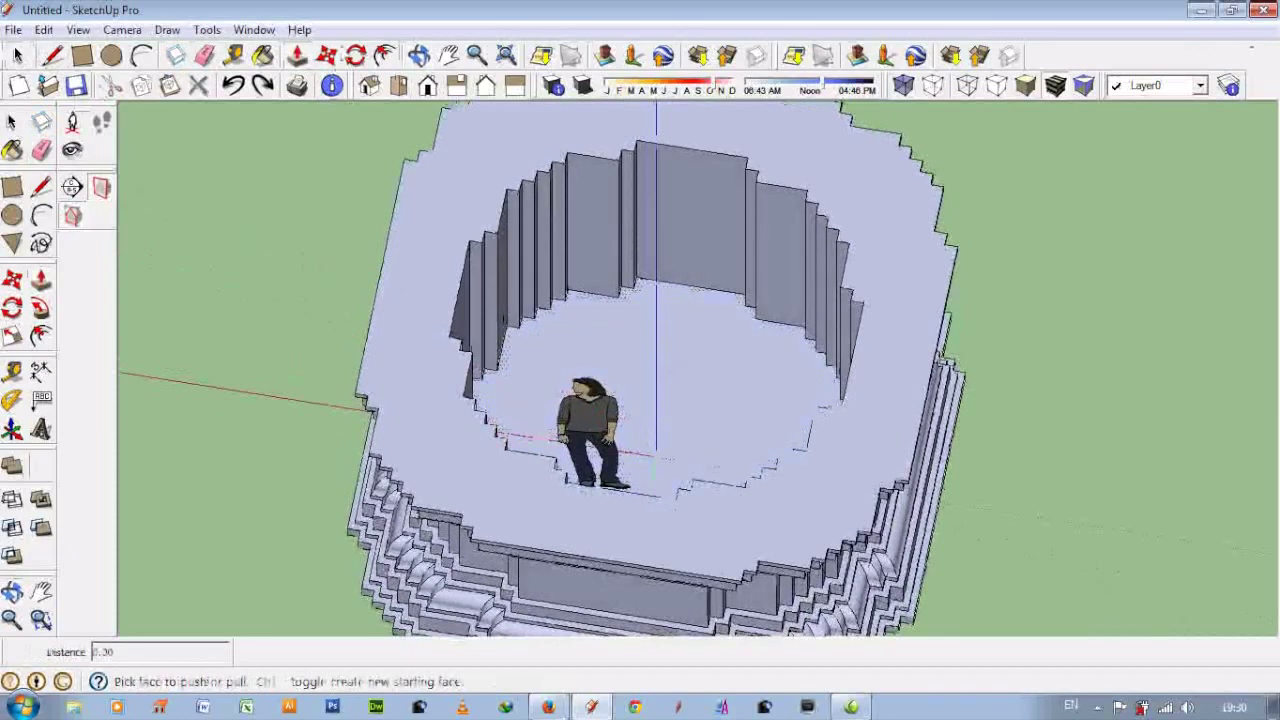
key(m)
click(596, 430)
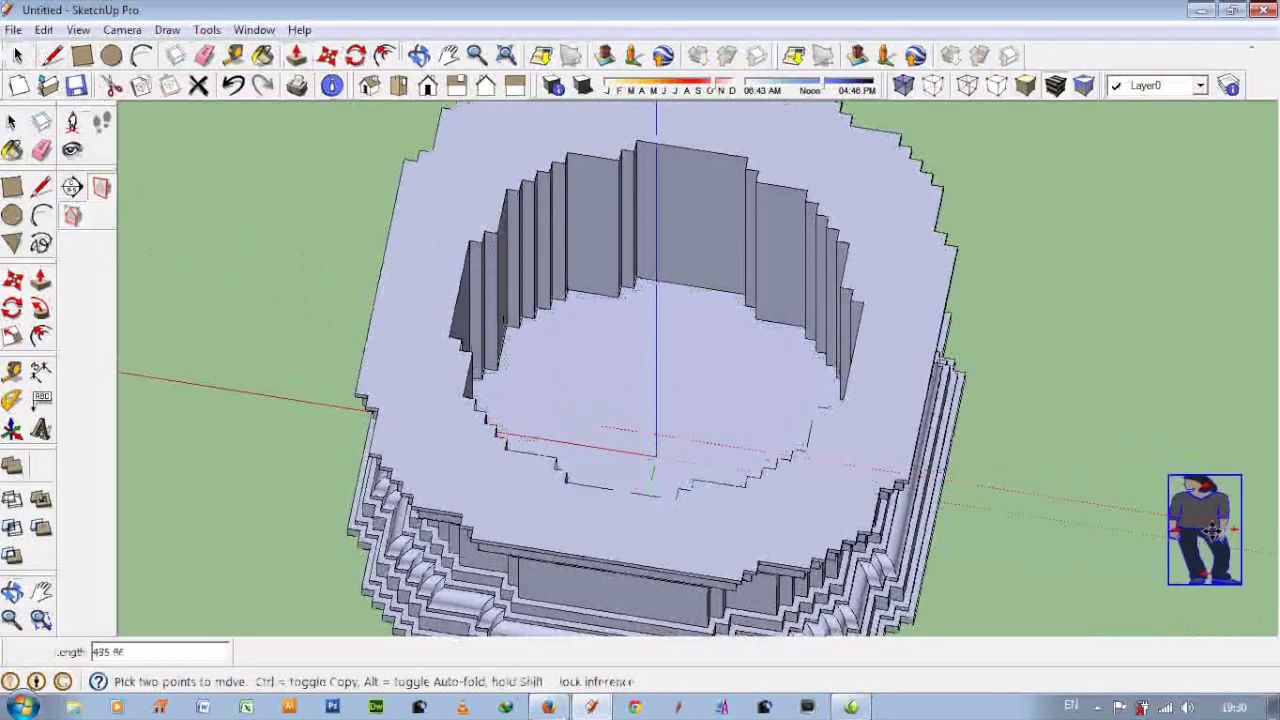
click(634, 377)
- Pull the floor flush with the rim and delete the leftover circular face
key(p)
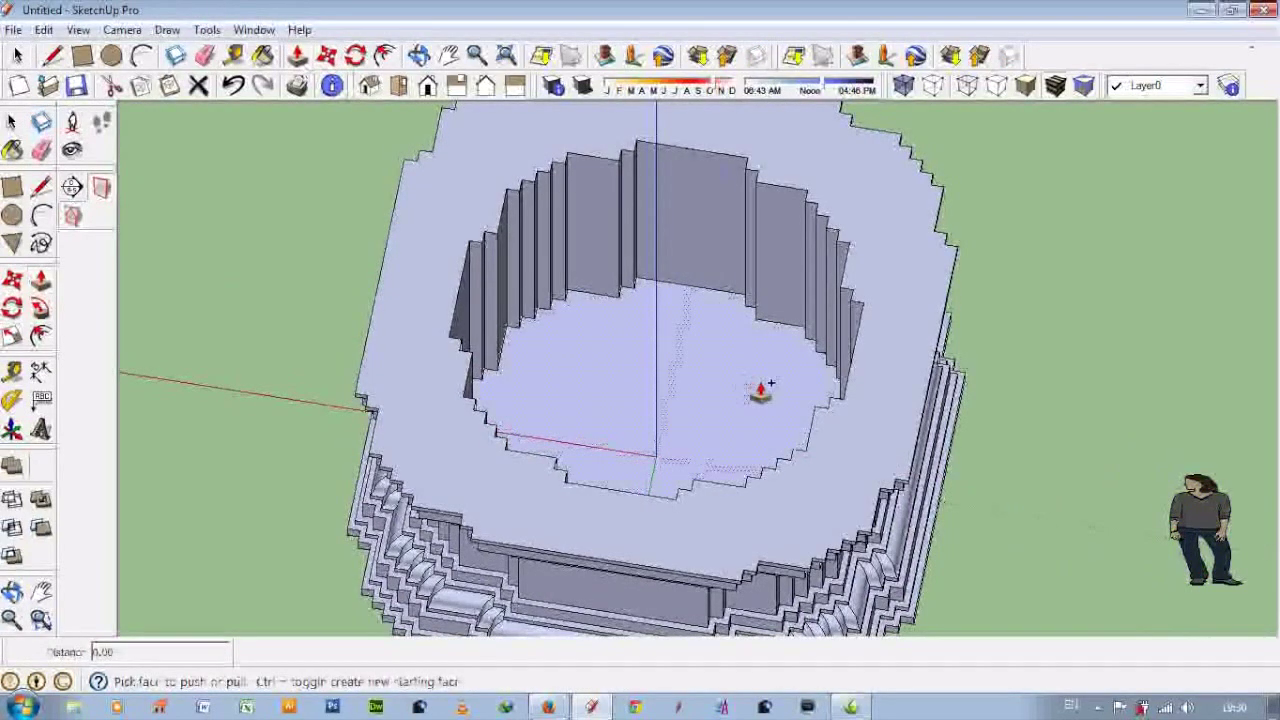
click(771, 386)
key(space)
double_click(597, 330)
key(Delete)
mouse_move(594, 337)
middle_down()
mouse_move(615, 420)
mouse_move(701, 425)
mouse_move(677, 343)
mouse_move(645, 510)
middle_up()
mouse_move(637, 305)
middle_down()
mouse_move(762, 366)
mouse_move(560, 260)
middle_up()
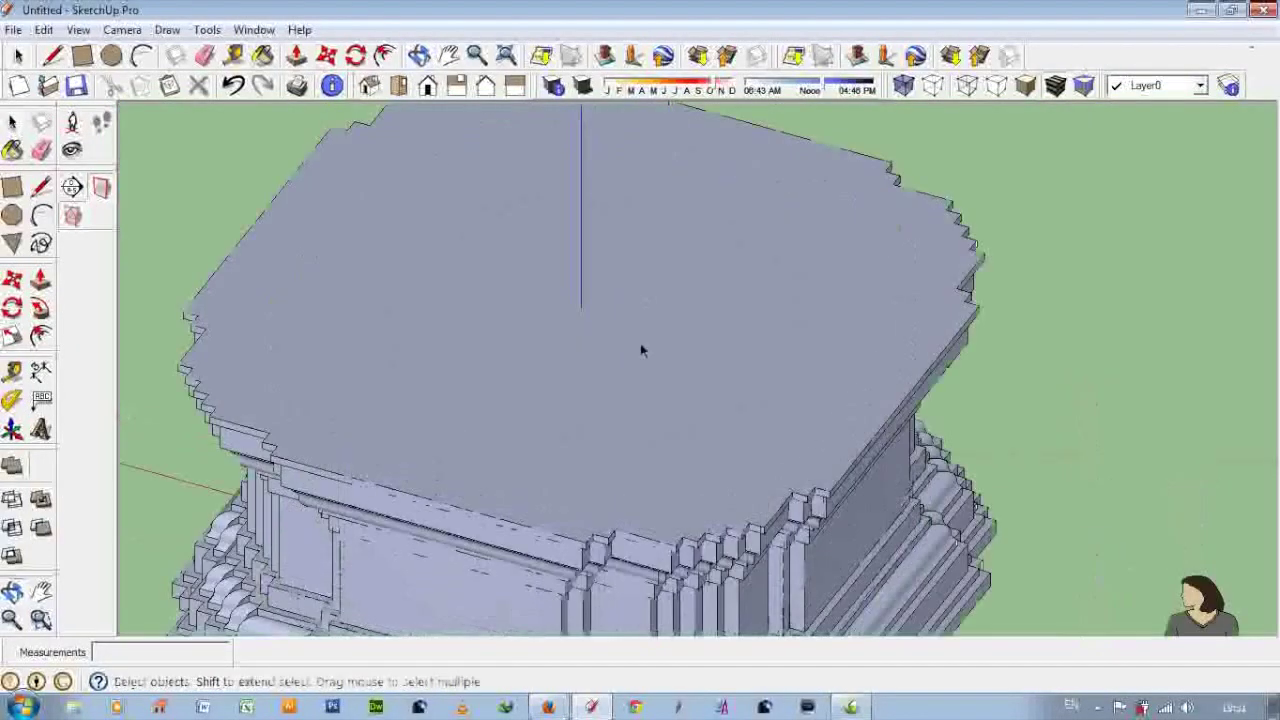
- Offset the pedestal's top face inward and push the inset down 5
click(385, 55)
click(892, 368)
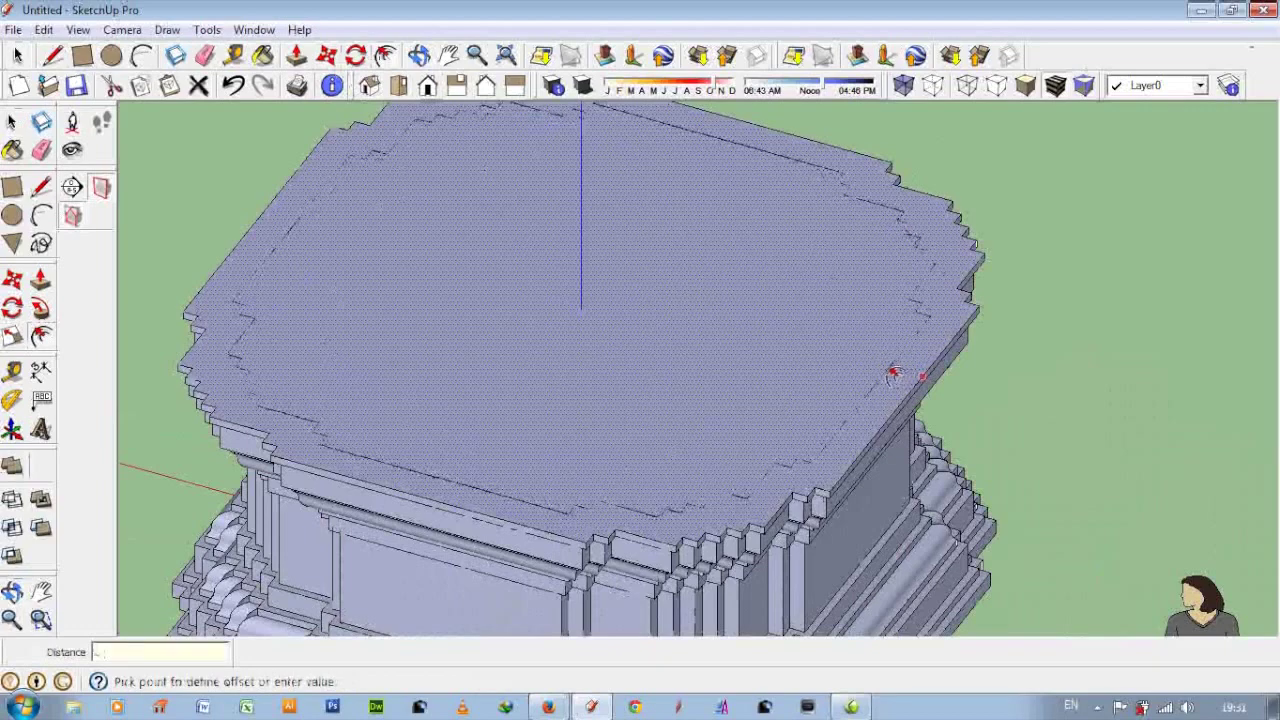
click(892, 370)
click(296, 55)
click(706, 347)
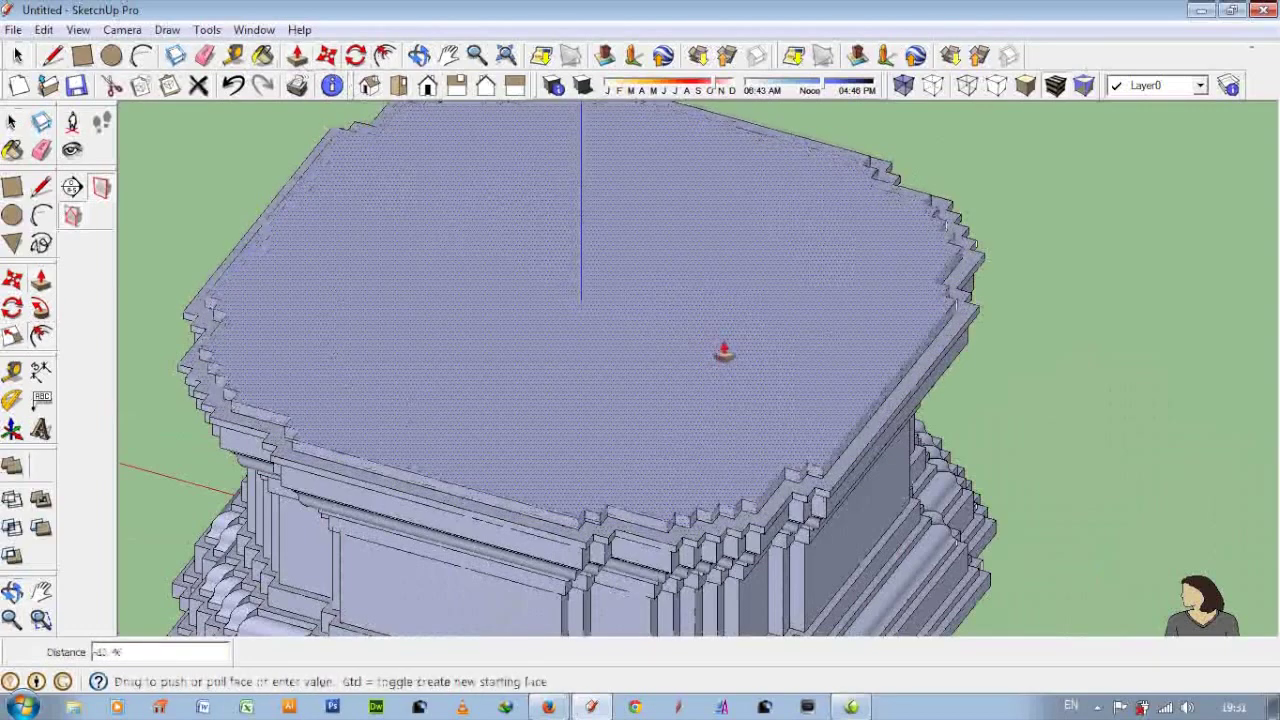
mouse_move(724, 352)
middle_down()
mouse_move(500, 277)
mouse_move(876, 277)
mouse_move(634, 371)
mouse_move(691, 400)
mouse_move(607, 320)
middle_up()
click(600, 408)
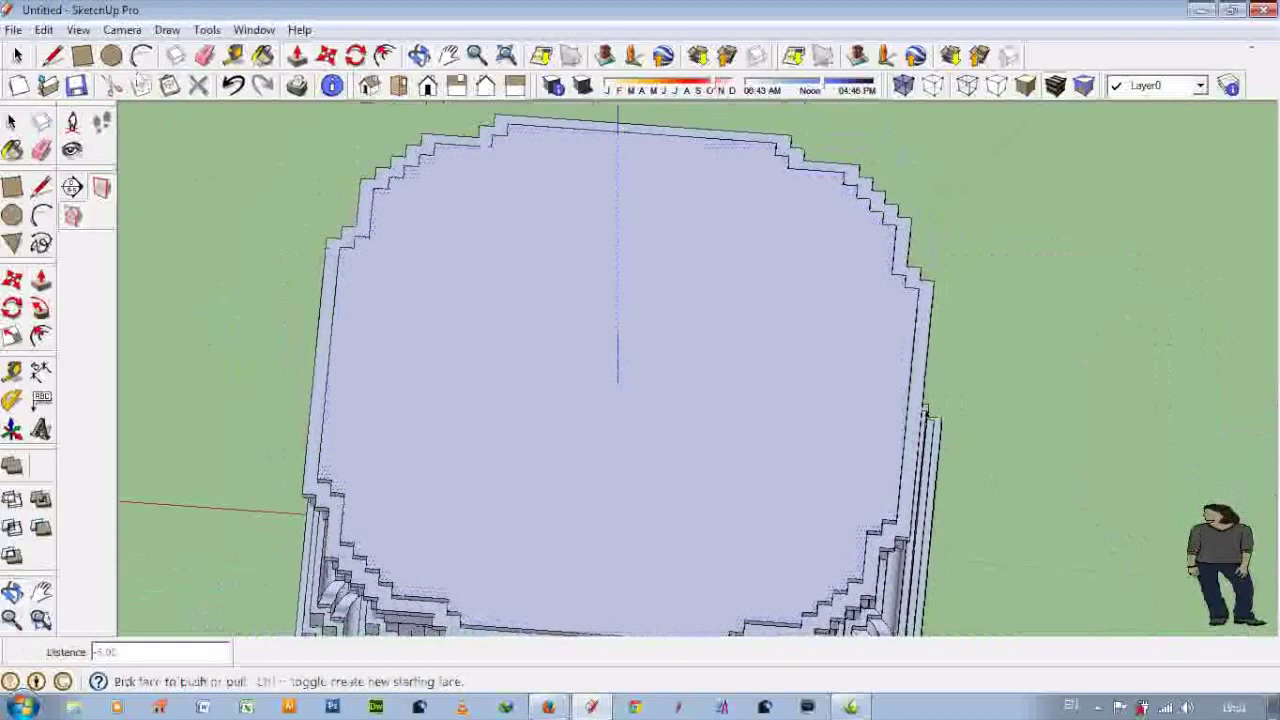
- Draw a line across the top starting from its left-edge midpoint
click(50, 58)
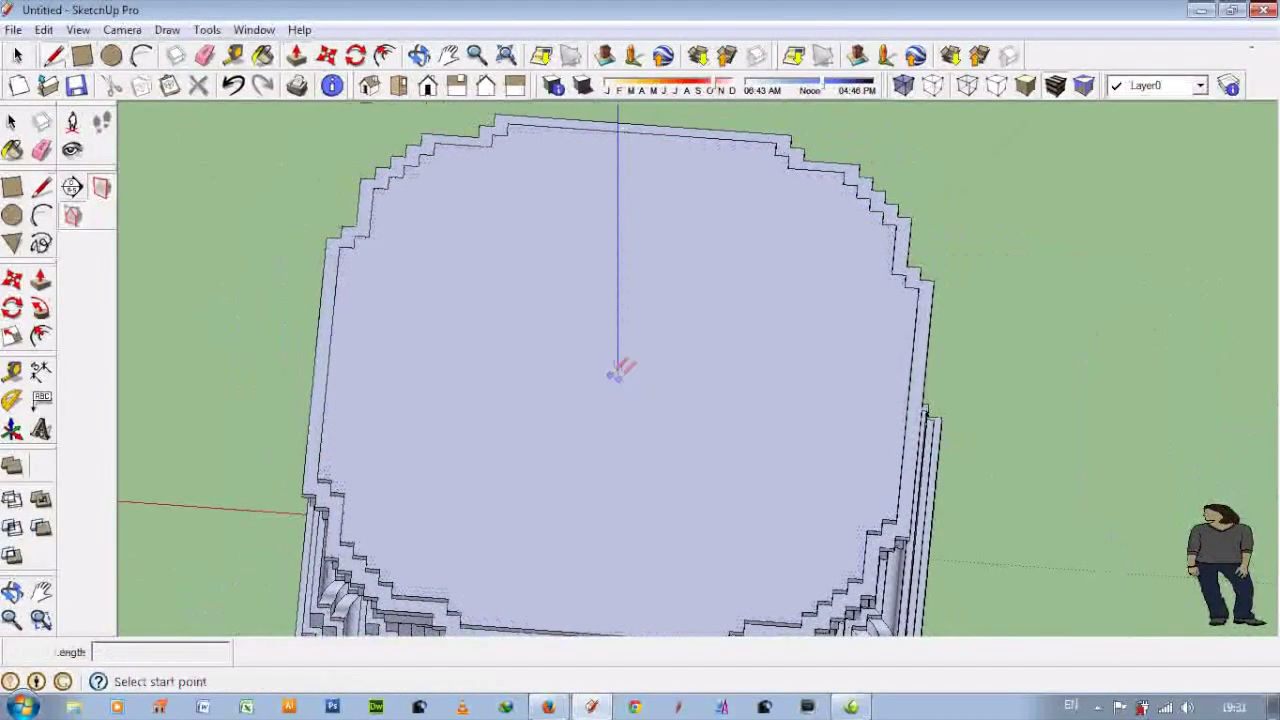
mouse_move(391, 373)
middle_down()
mouse_move(531, 323)
mouse_move(486, 186)
mouse_move(403, 320)
mouse_move(472, 273)
mouse_move(466, 234)
mouse_move(632, 354)
middle_up()
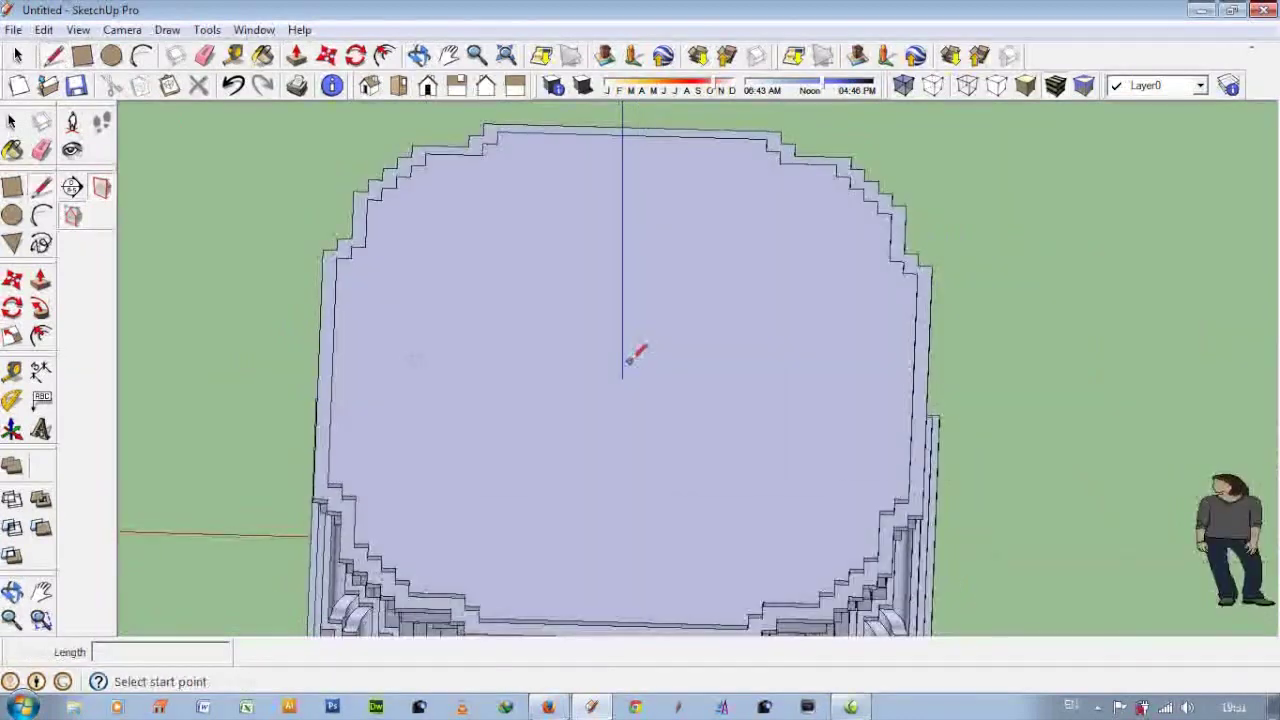
click(333, 371)
mouse_move(592, 398)
middle_down()
mouse_move(600, 289)
mouse_move(857, 257)
mouse_move(654, 306)
middle_up()
- Crossing-select the whole pedestal and make it a group
click(20, 55)
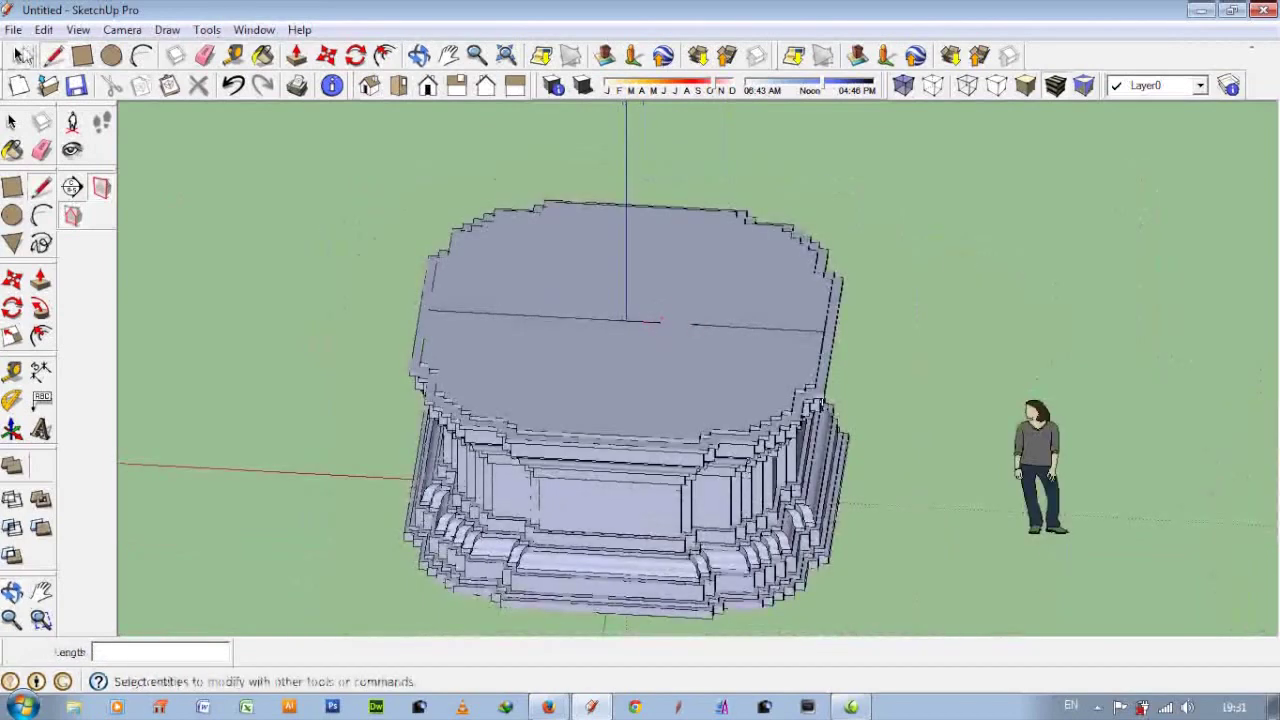
drag(964, 172, 371, 465)
right_click(623, 316)
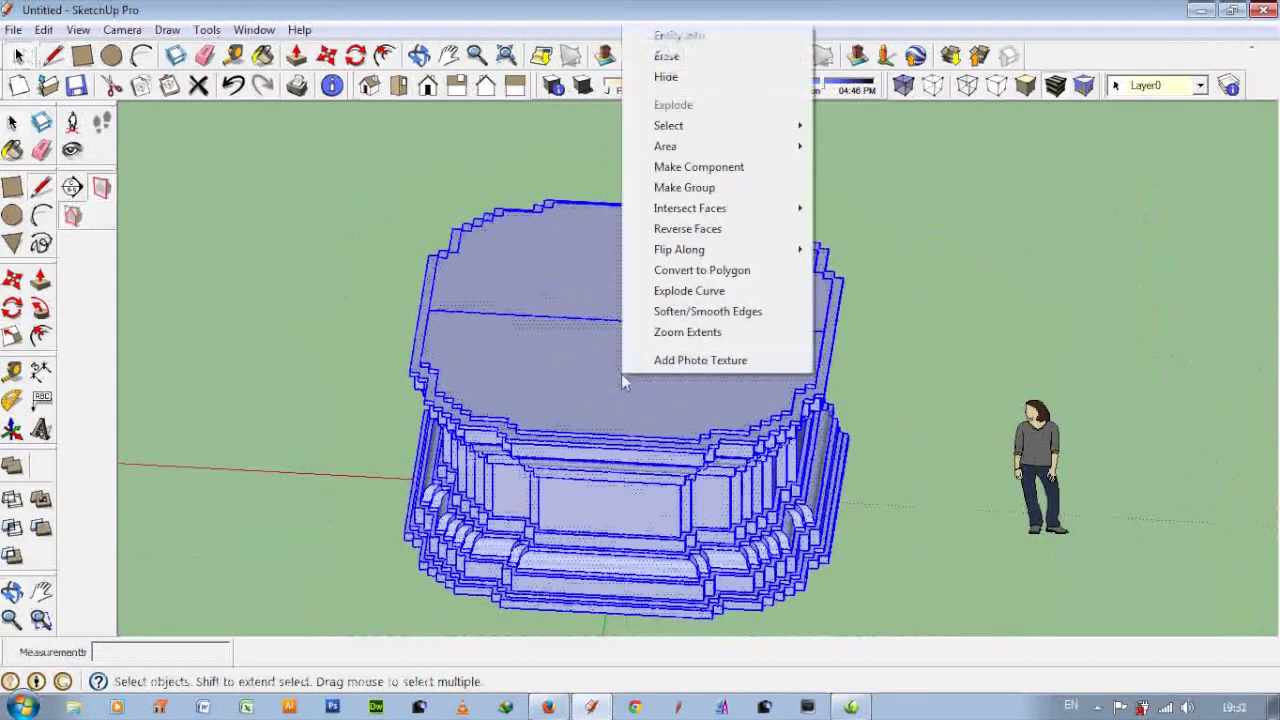
click(684, 187)
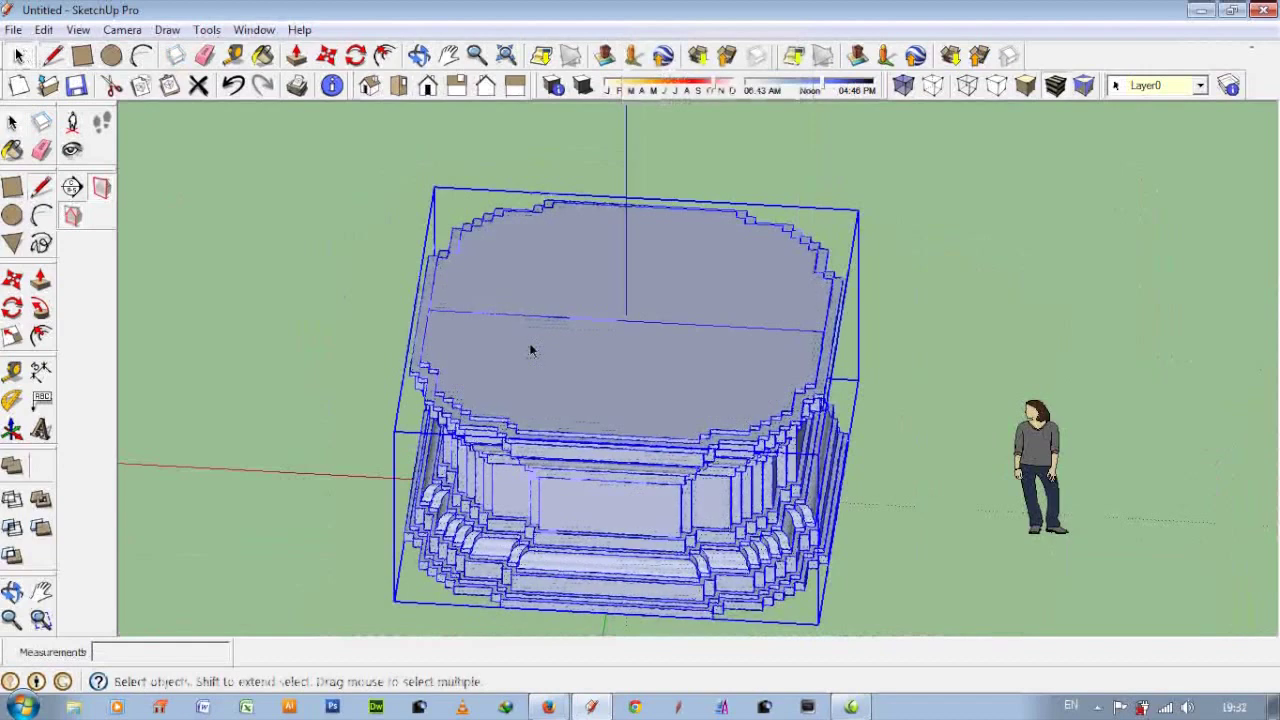
- Draw a 150 square from the centre axis origin on the pedestal top, then switch to Top view
scroll(600, 320, up, 4)
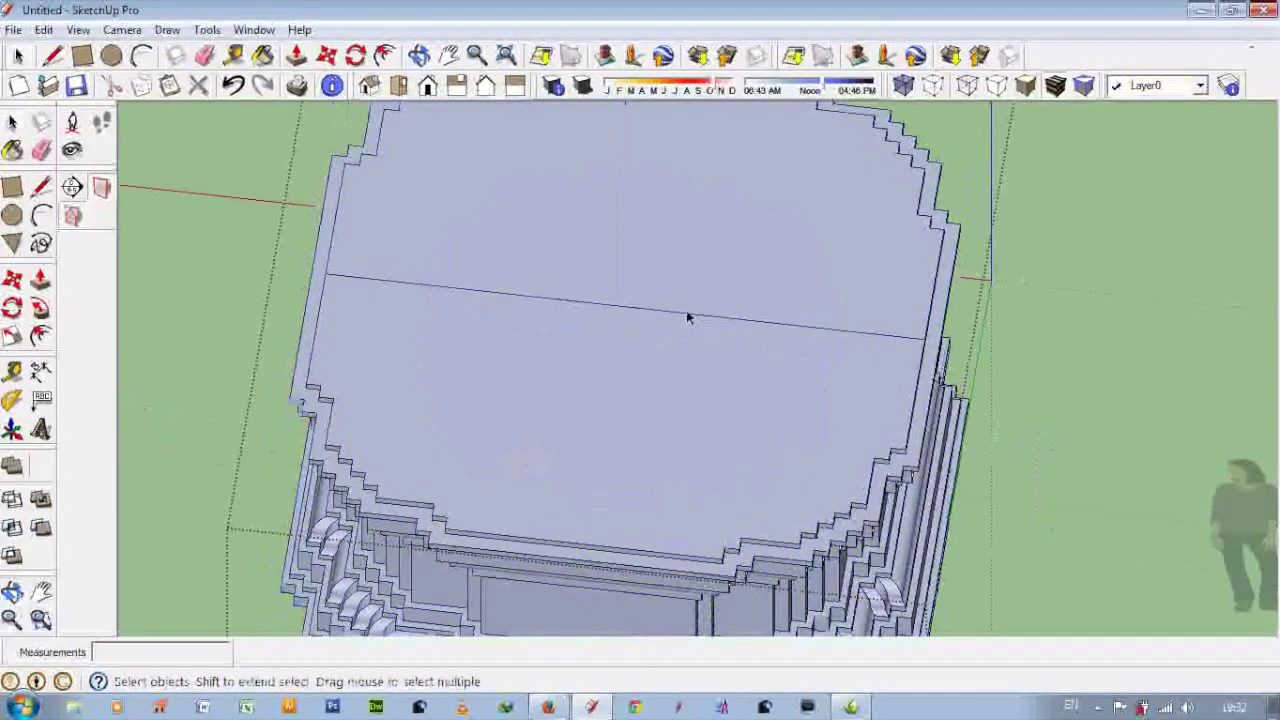
mouse_move(686, 310)
middle_down()
mouse_move(477, 403)
mouse_move(141, 123)
middle_up()
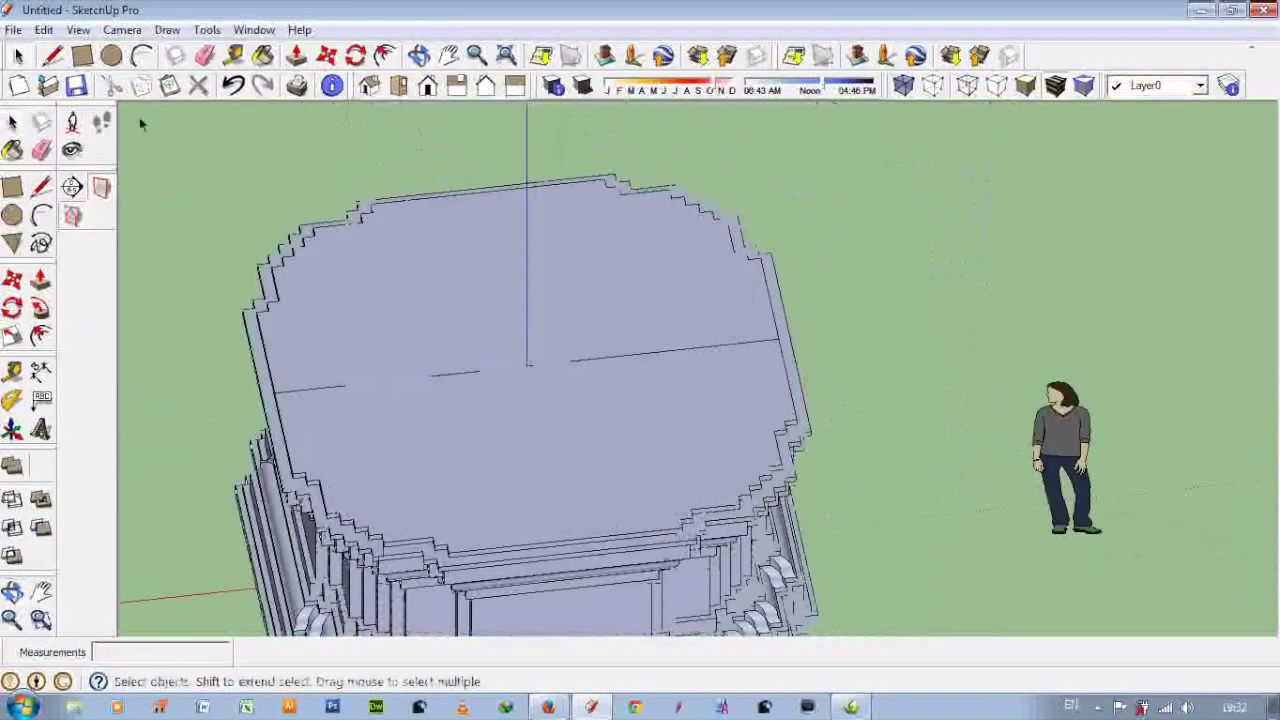
click(82, 55)
click(525, 362)
mouse_move(680, 273)
middle_down()
mouse_move(634, 314)
mouse_move(680, 250)
middle_up()
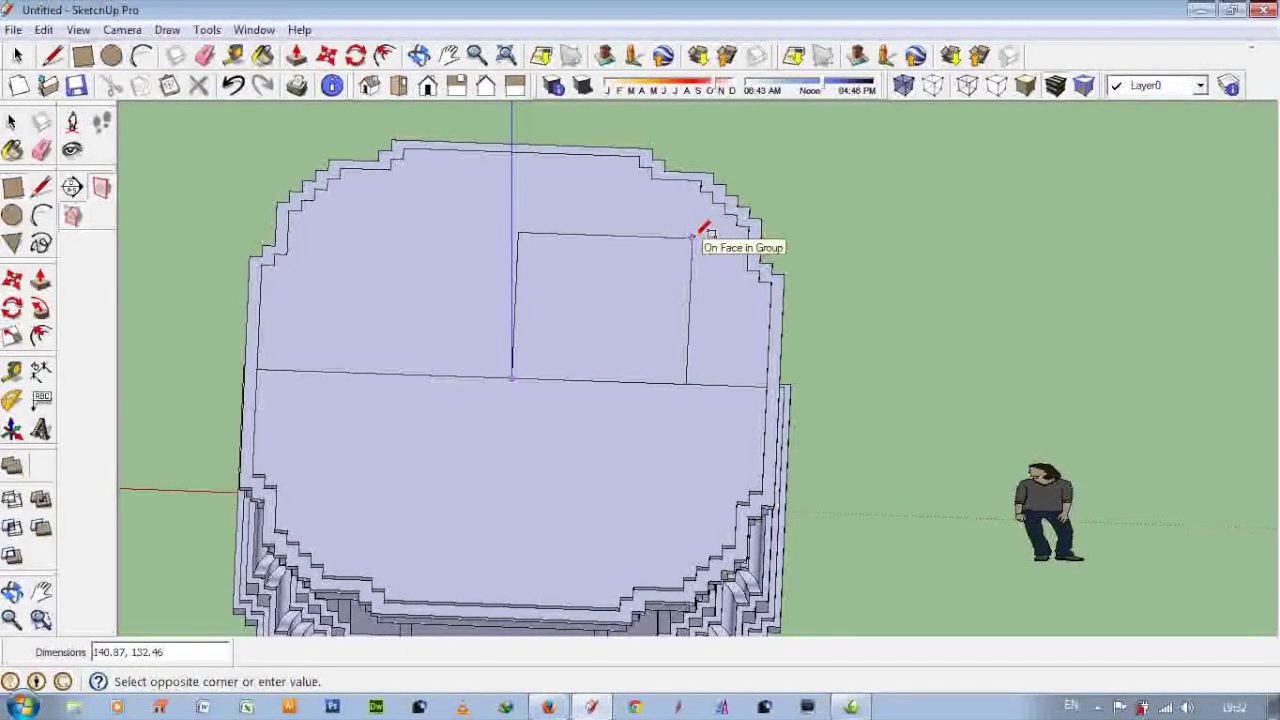
text(150)
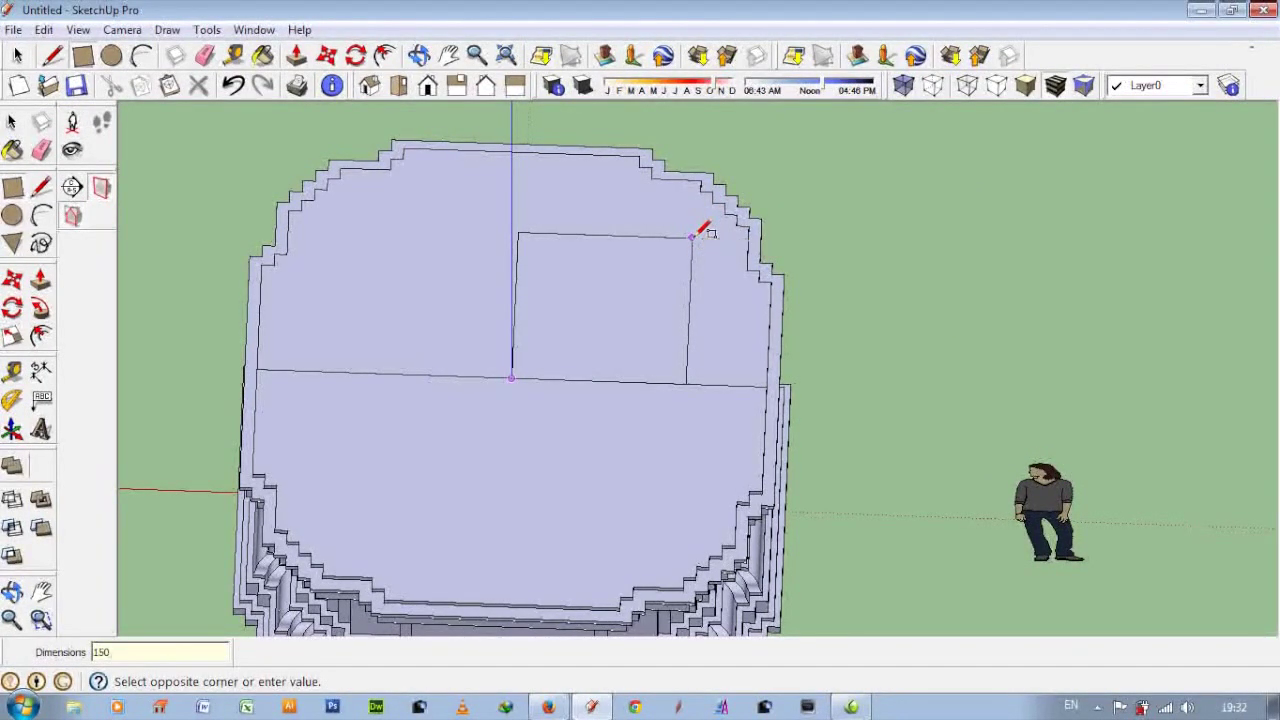
key(Return)
scroll(785, 414, up, 2)
scroll(700, 440, up, 1)
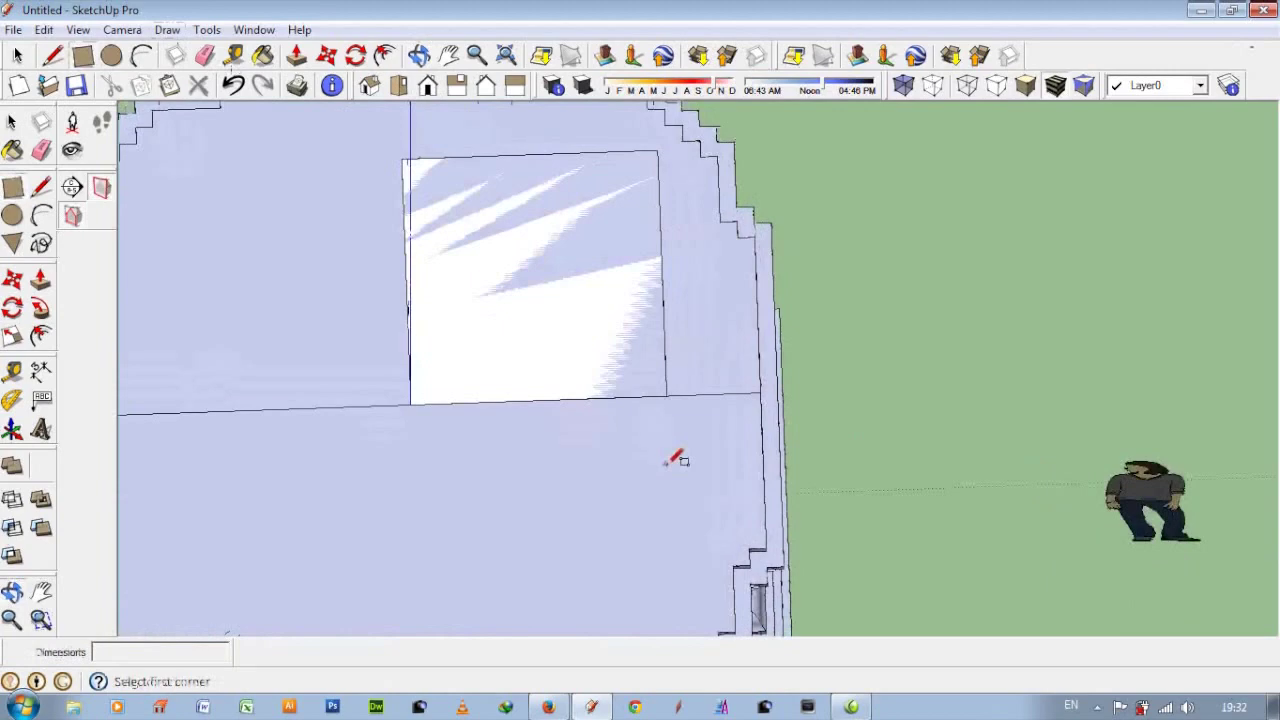
scroll(676, 459, down, 1)
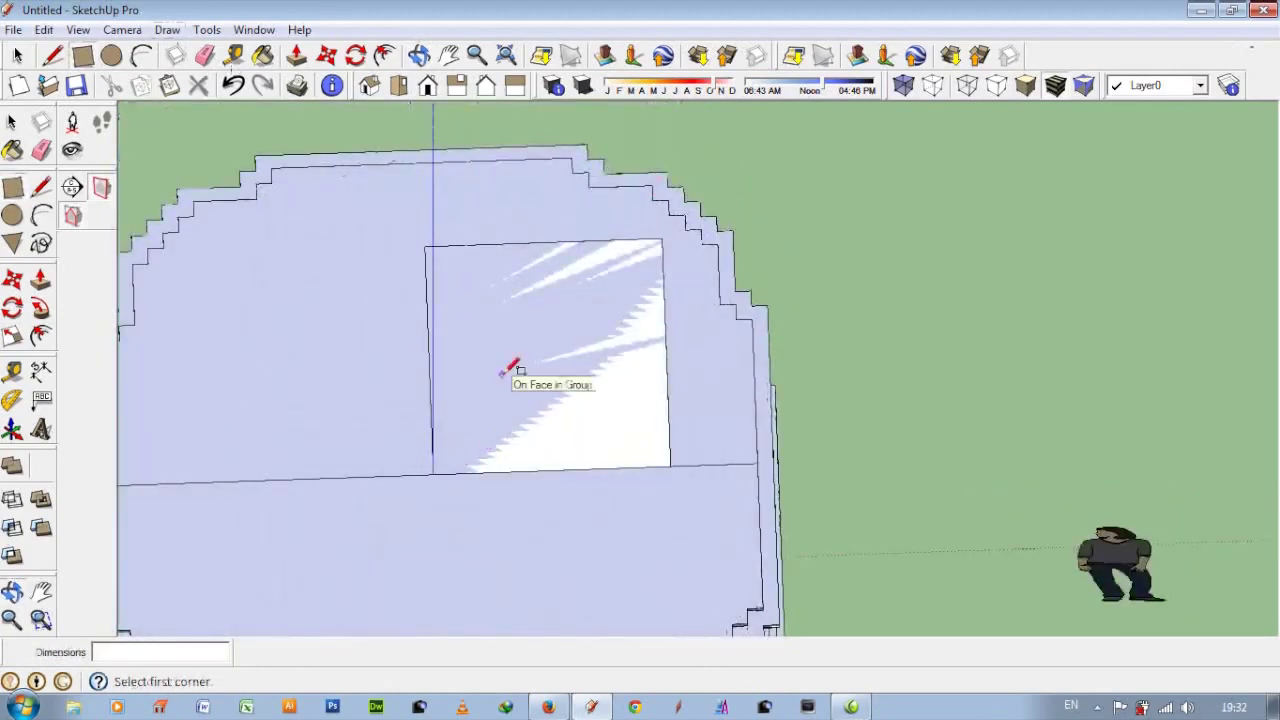
click(53, 55)
click(398, 85)
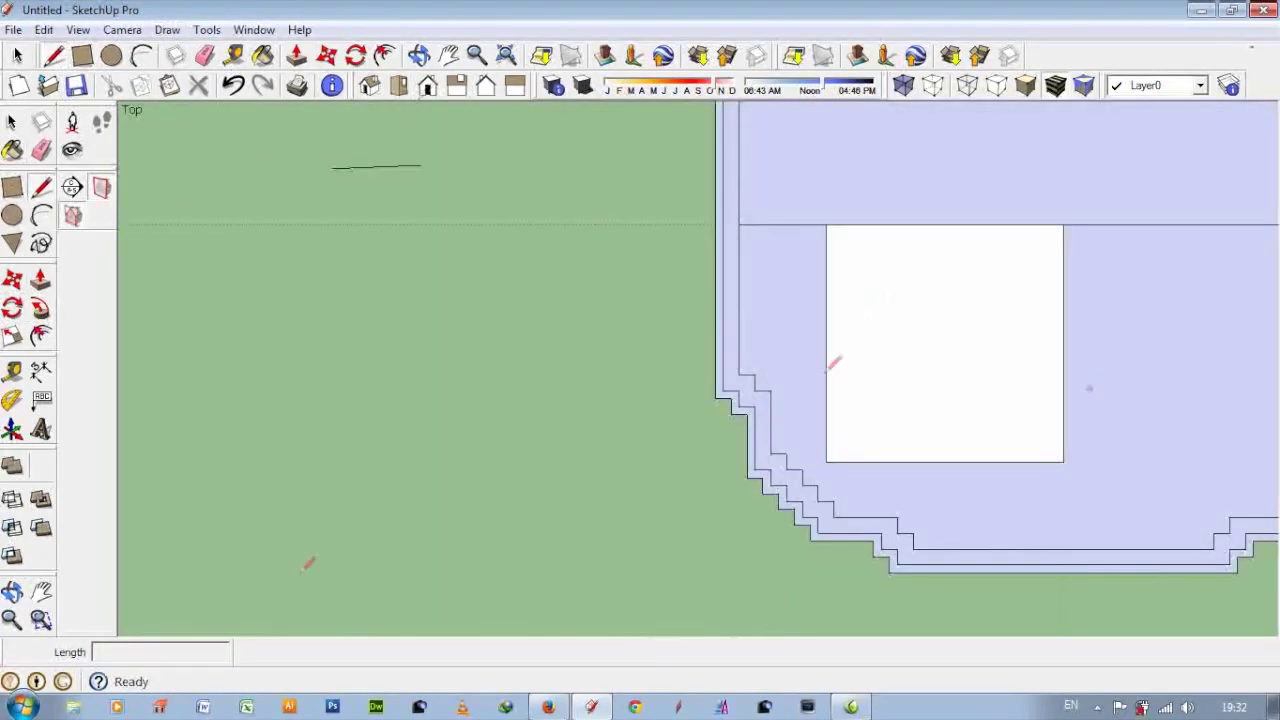
- Draw the square's corner-to-corner diagonal and an inner rectangle from its top-right corner
click(838, 292)
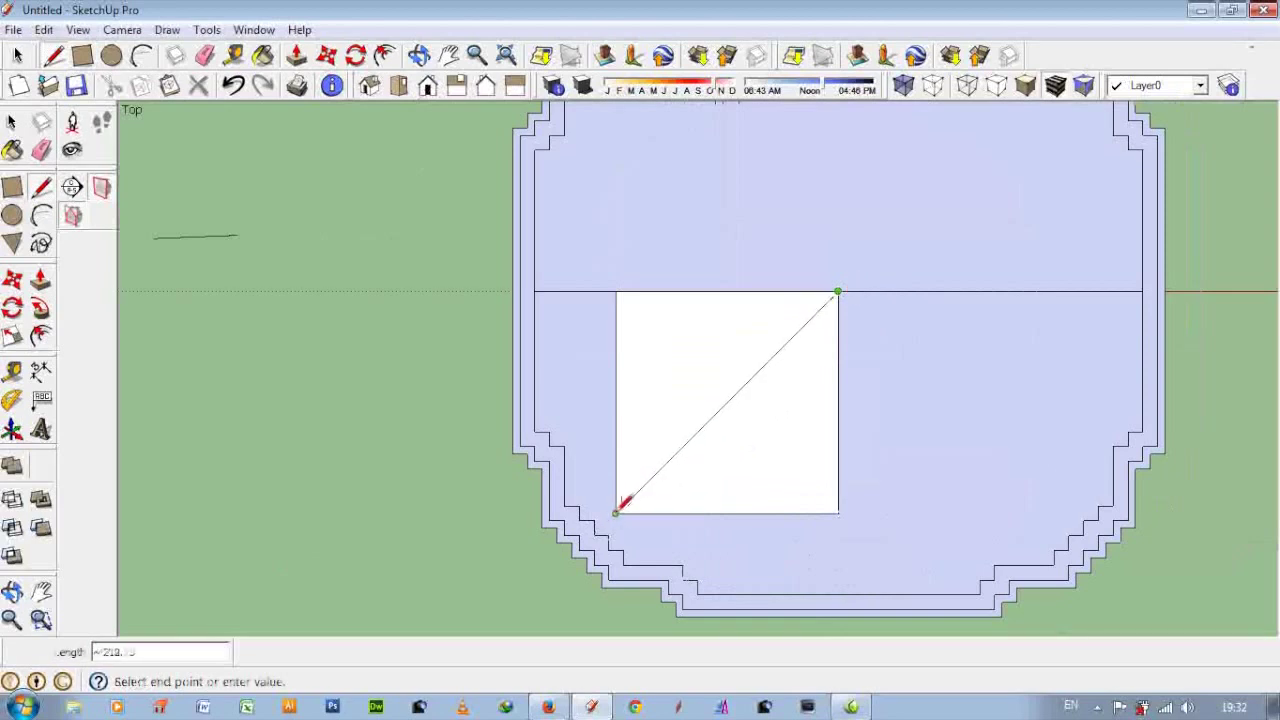
click(617, 513)
scroll(757, 500, up, 1)
scroll(757, 500, up, 1)
click(82, 55)
click(869, 212)
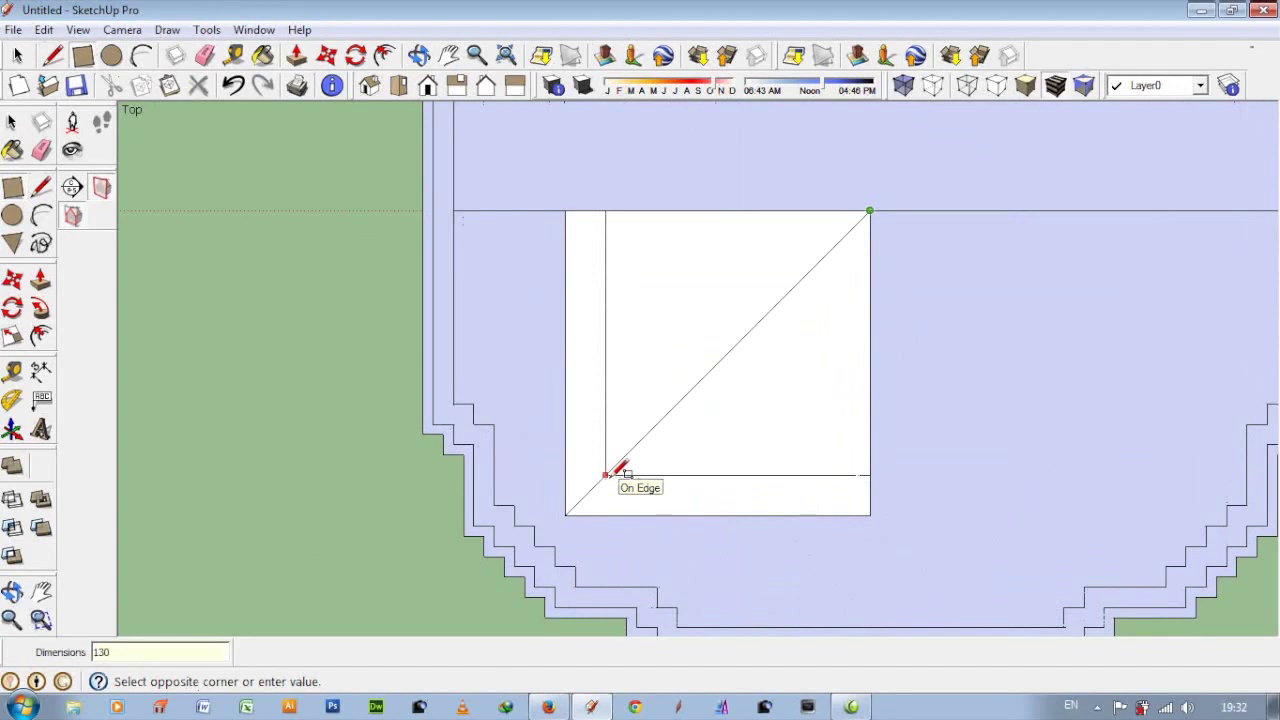
click(605, 475)
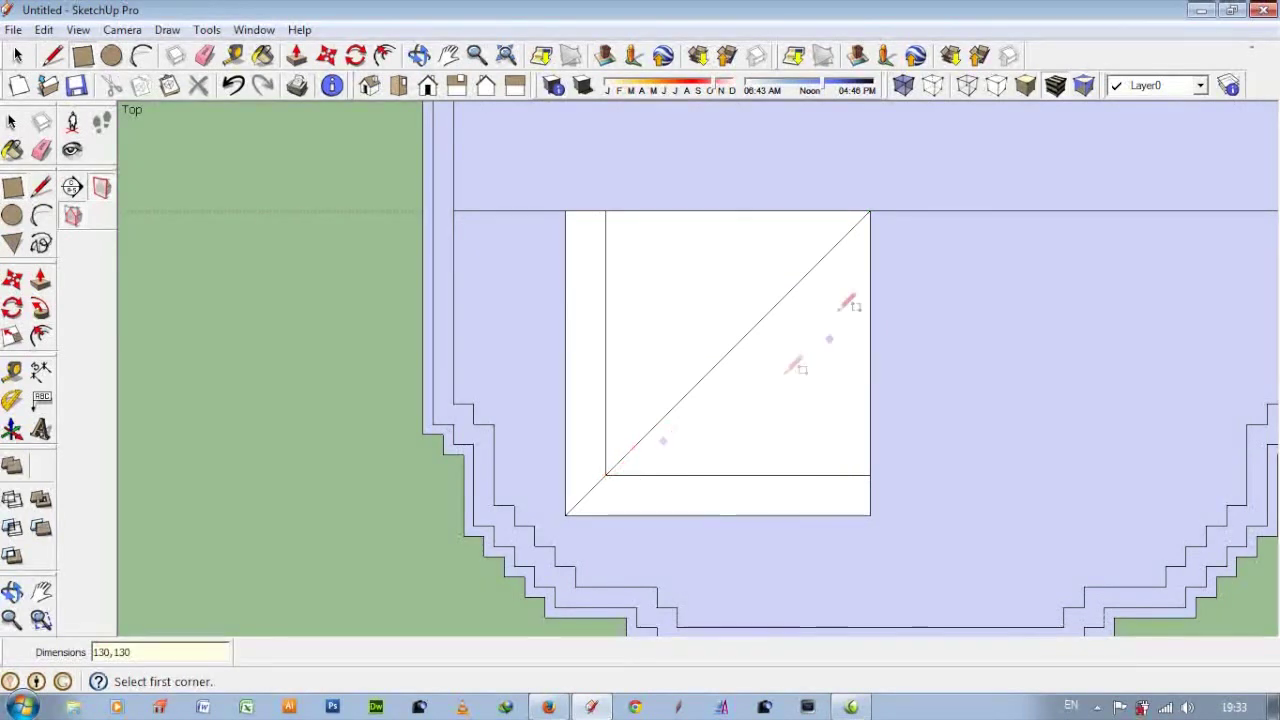
click(869, 212)
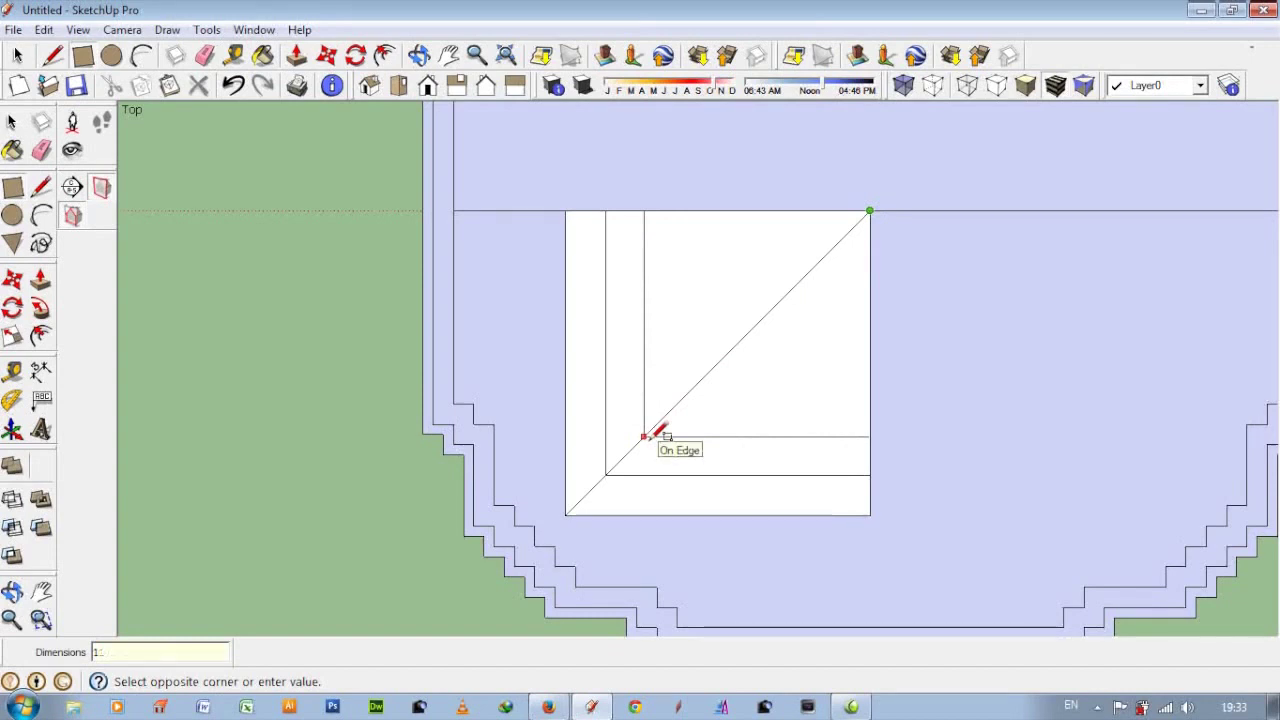
key(ctrl+z)
- Add nested 140 and 120 squares anchored at the top-right corner
click(869, 212)
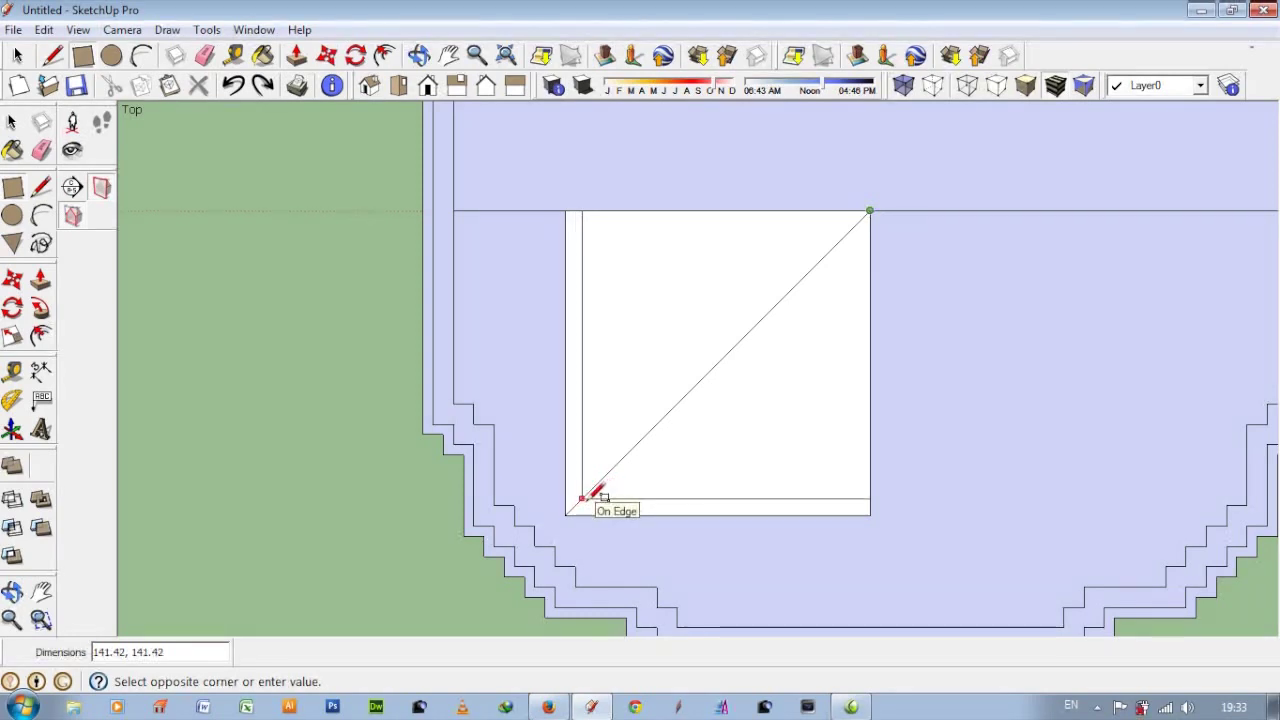
text(140,)
key(Return)
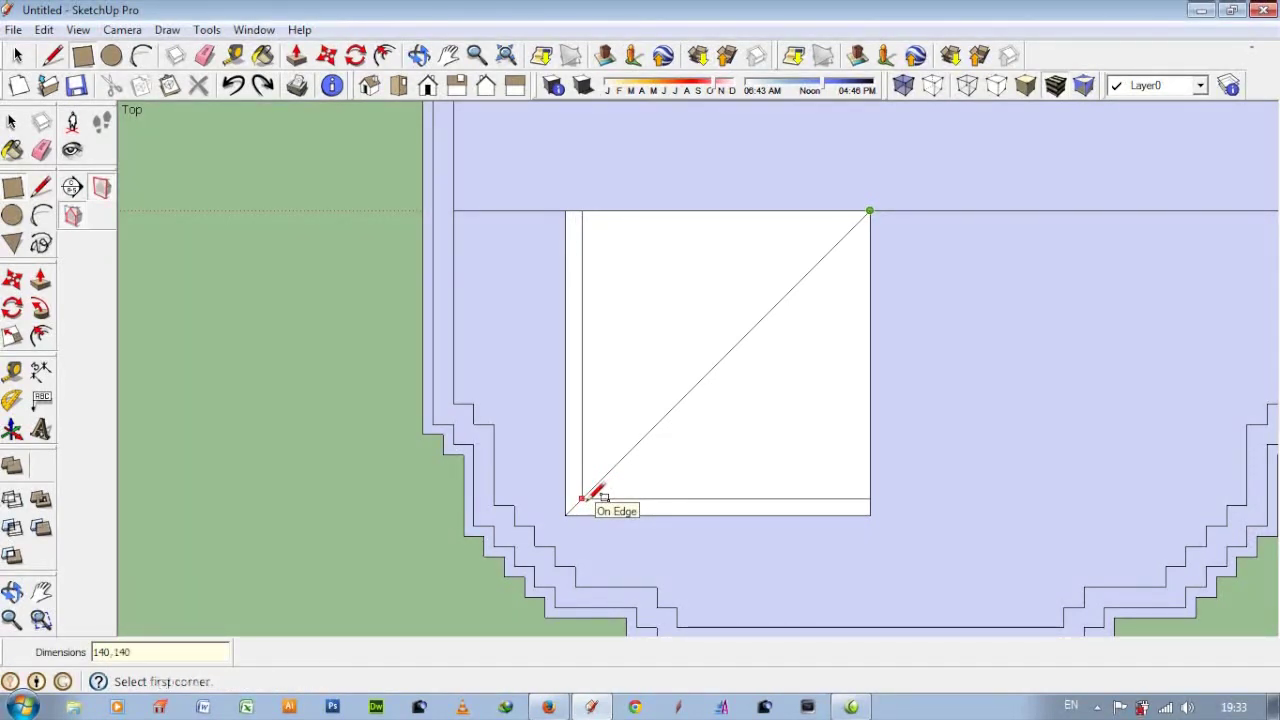
click(869, 211)
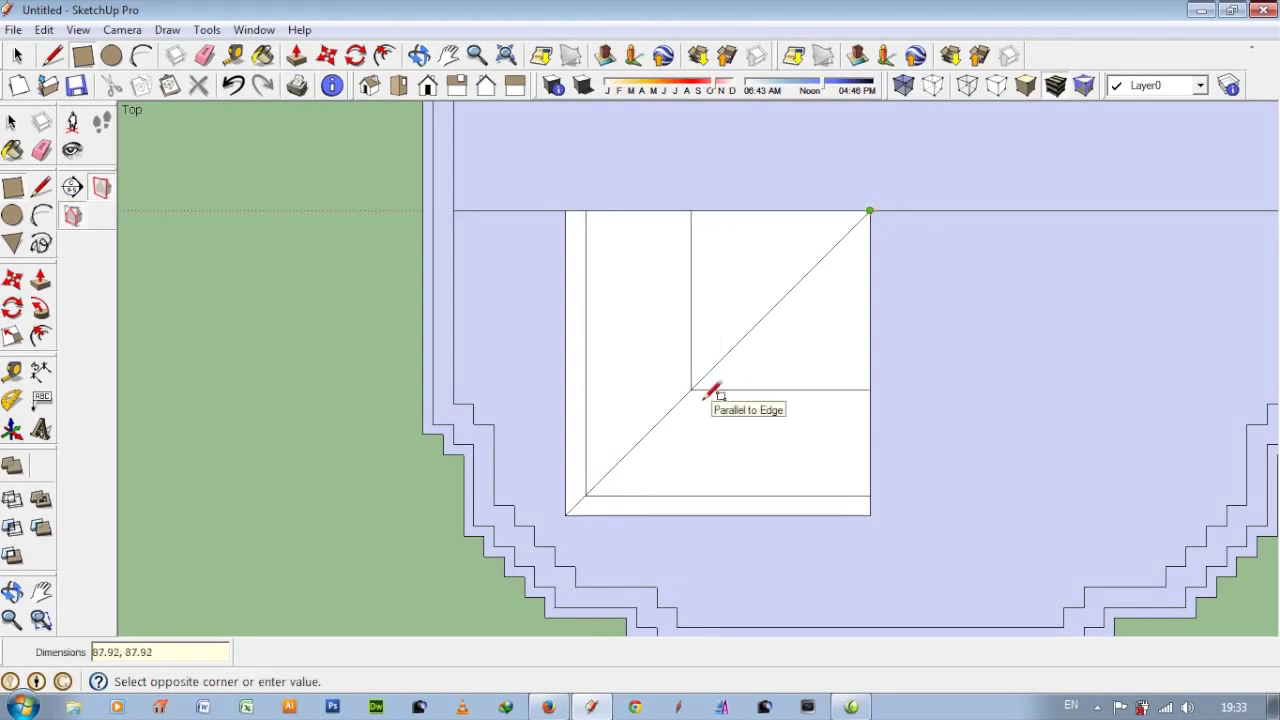
key(Return)
click(869, 211)
text(120,120)
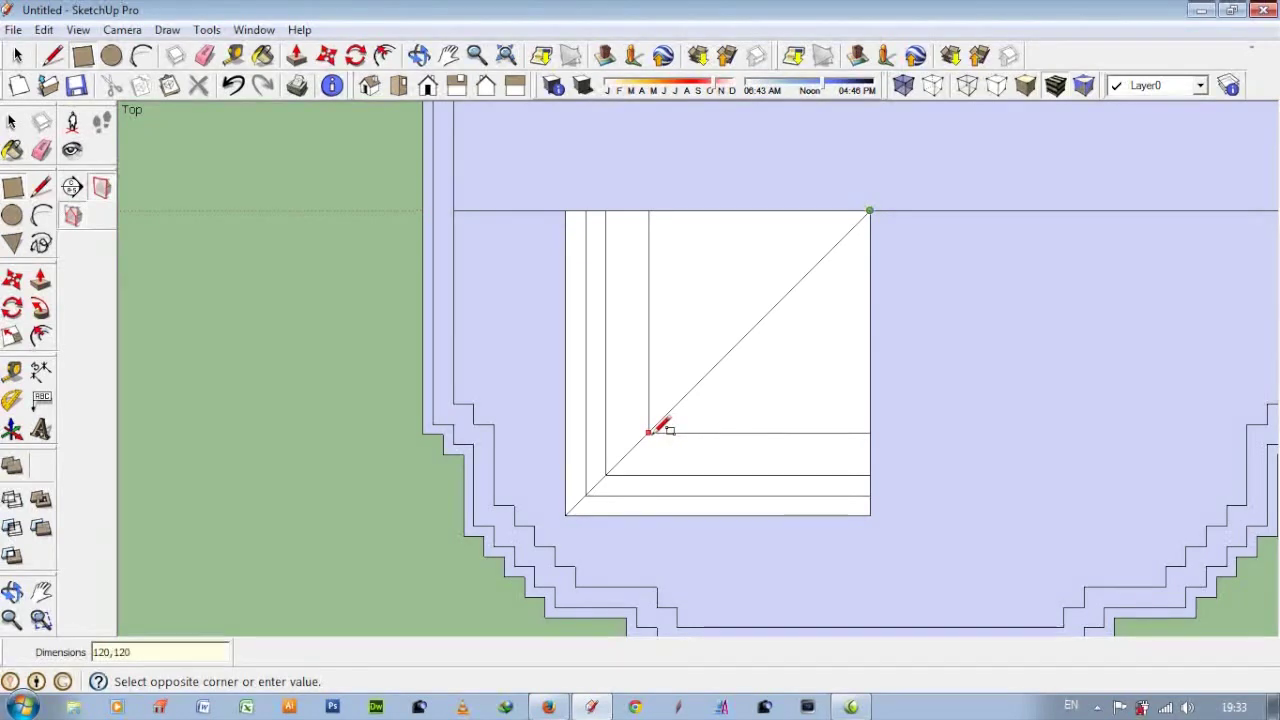
key(Return)
scroll(650, 430, up, 2)
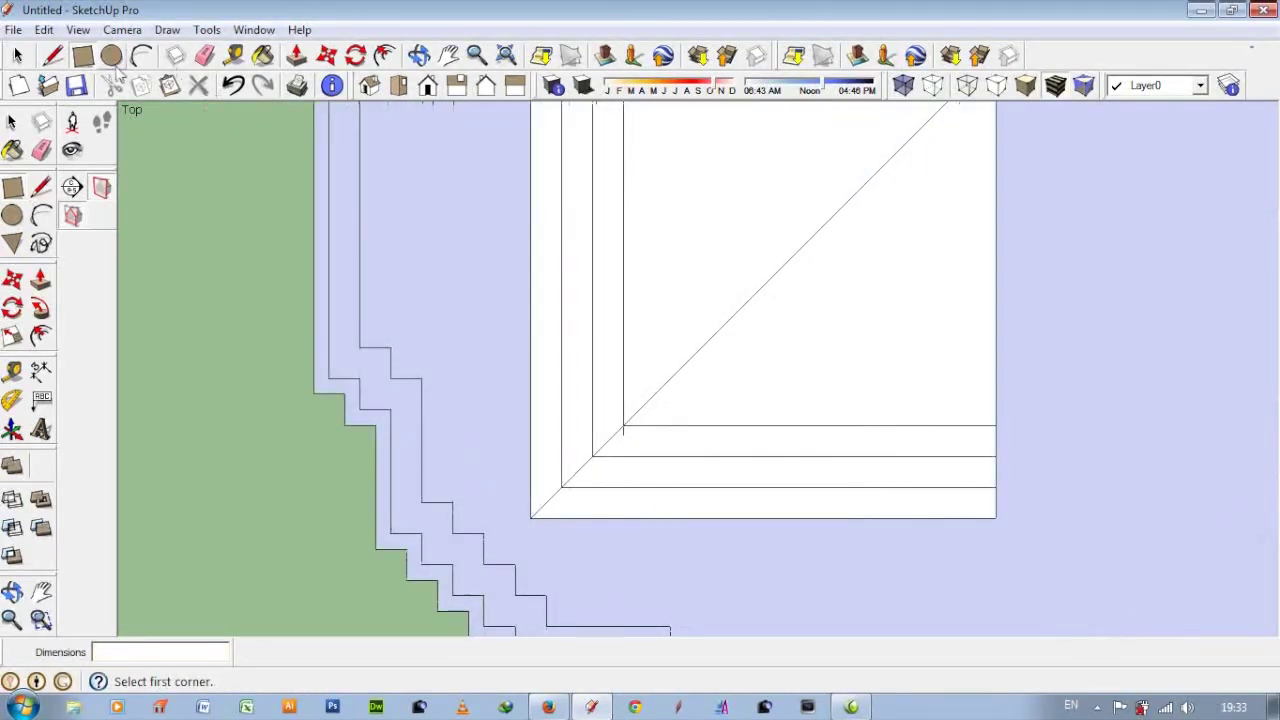
- Draw small 20 squares in the lower-left corner of the square
click(623, 425)
click(530, 518)
click(592, 456)
click(530, 518)
click(530, 518)
scroll(590, 490, up, 2)
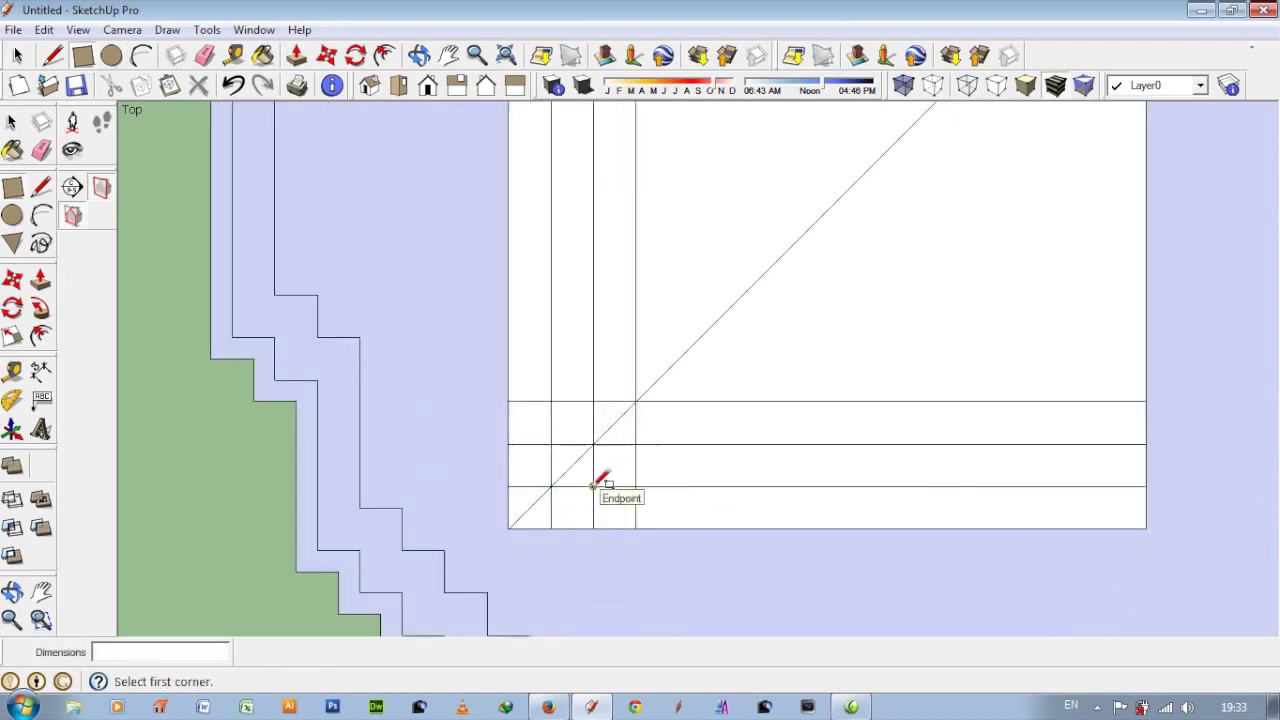
click(204, 55)
- Erase the stray grid edges, strip edges and long diagonal, then select the stepped face
scroll(695, 511, up, 1)
drag(594, 543, 549, 476)
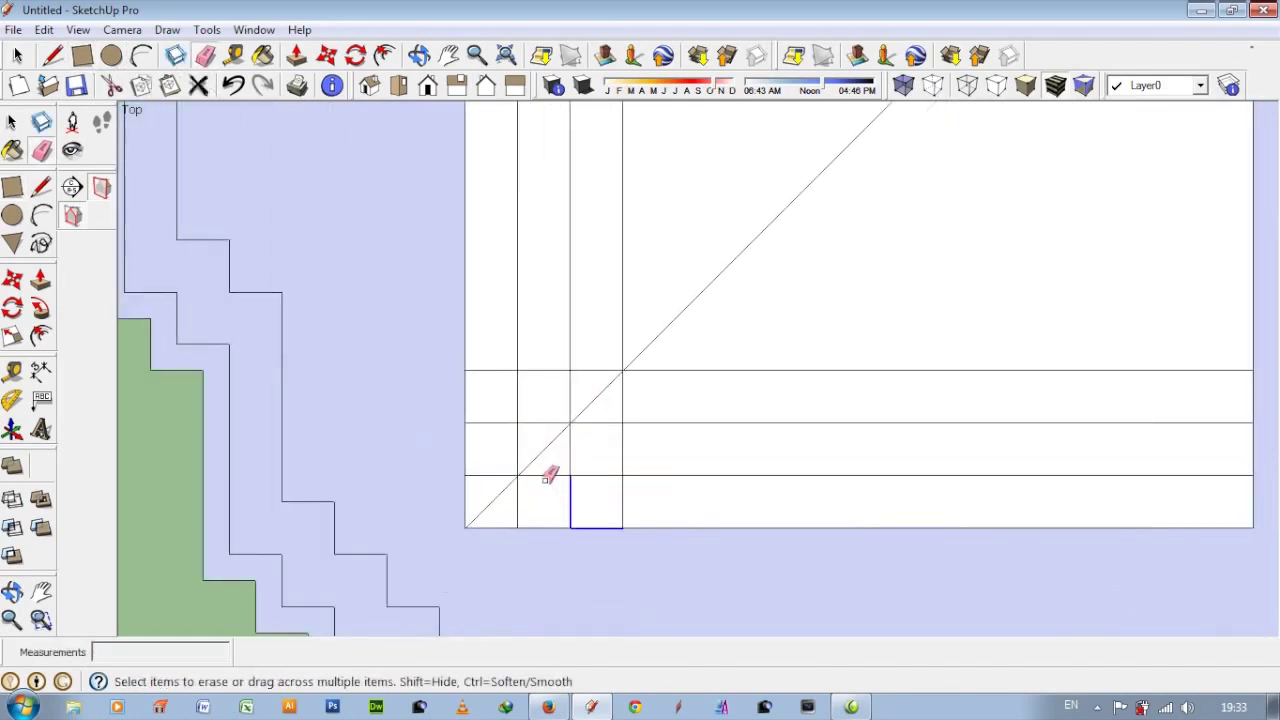
drag(510, 437, 486, 391)
drag(465, 480, 457, 486)
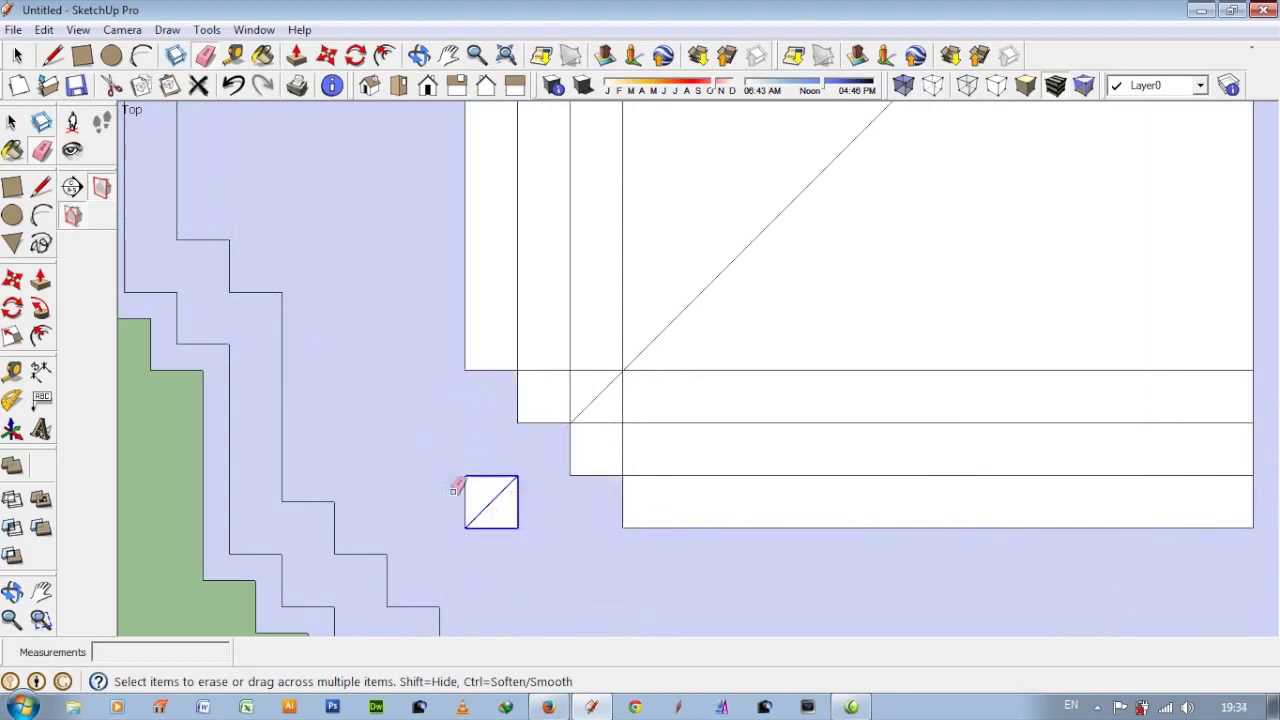
scroll(531, 546, down, 2)
scroll(531, 546, down, 1)
mouse_move(729, 380)
mouse_down()
mouse_move(497, 357)
mouse_move(594, 351)
mouse_up()
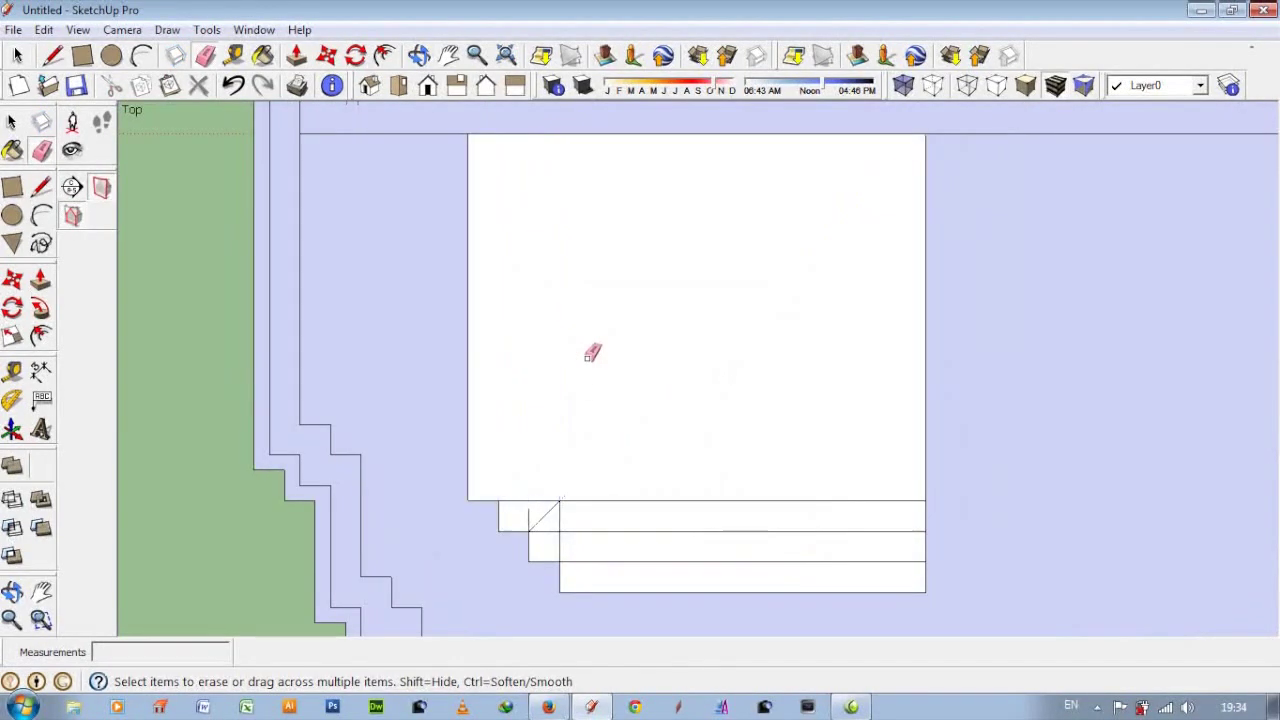
scroll(527, 496, up, 1)
drag(521, 500, 734, 480)
scroll(740, 485, down, 2)
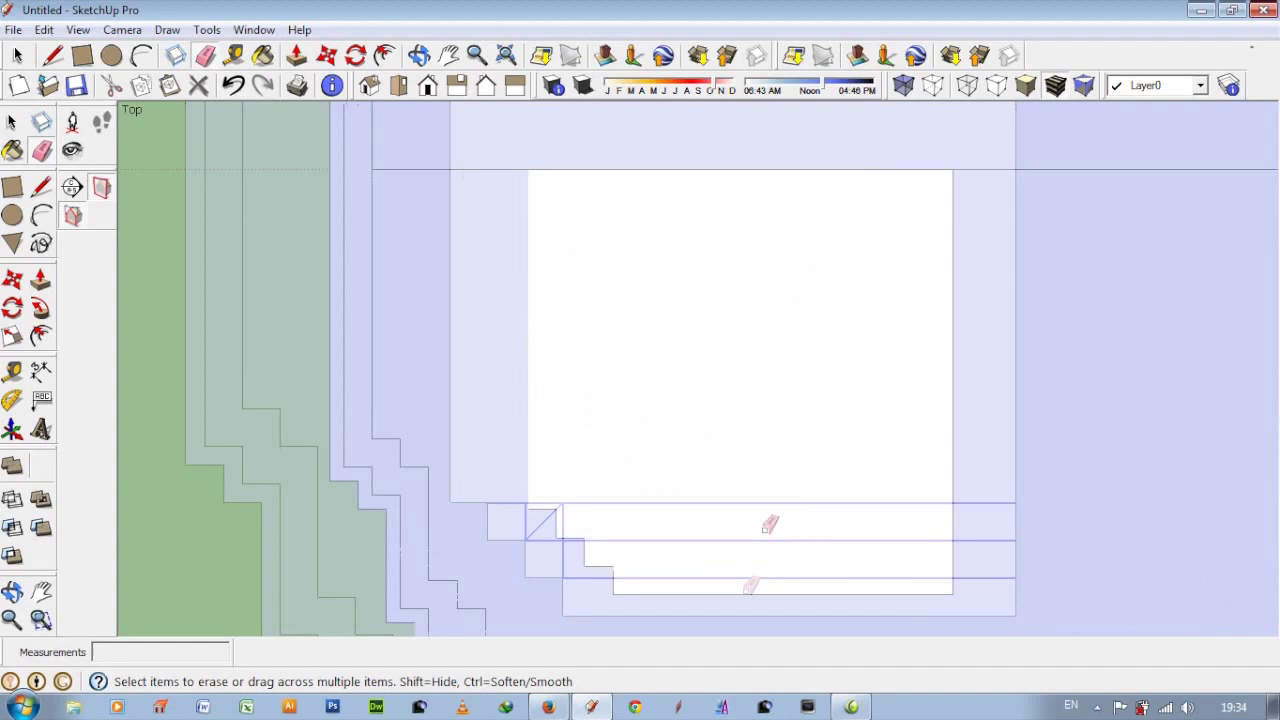
scroll(762, 535, up, 1)
key(space)
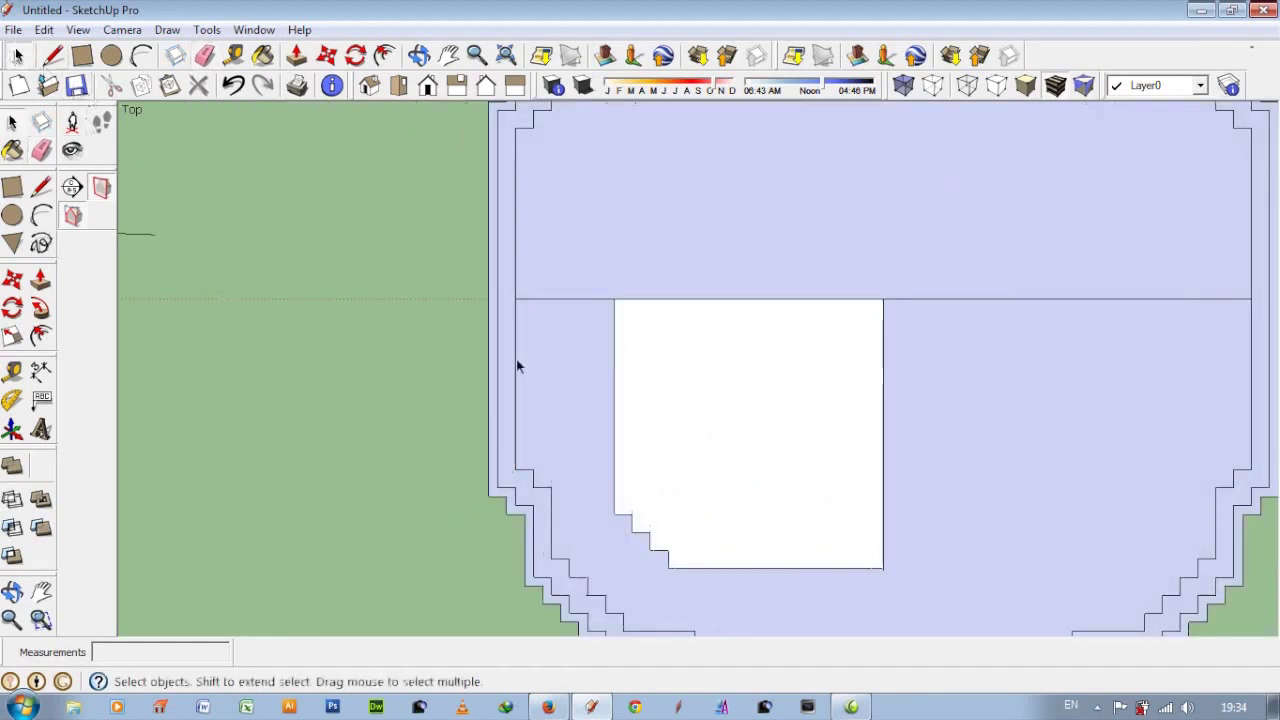
click(778, 440)
- Copy the stepped face to the right, flip it along red and snap it flush
key(m)
click(727, 464)
scroll(727, 464, down, 1)
key(ctrl)
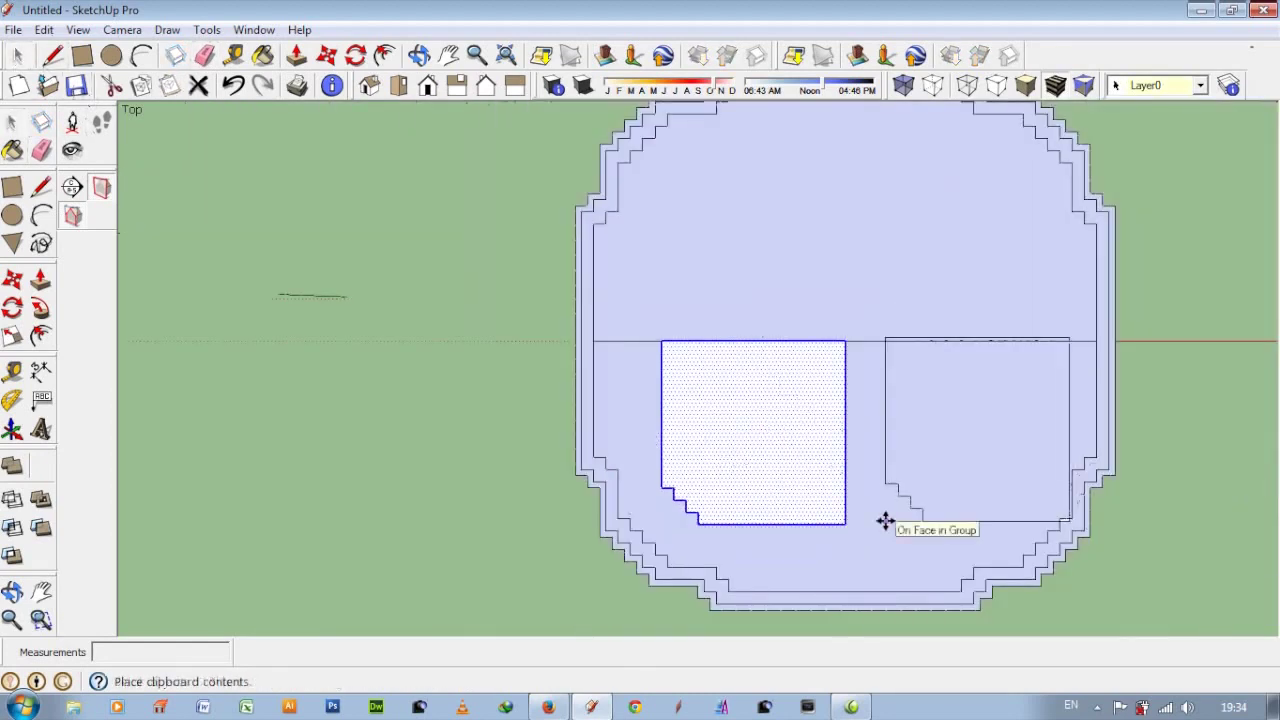
click(866, 523)
right_click(937, 457)
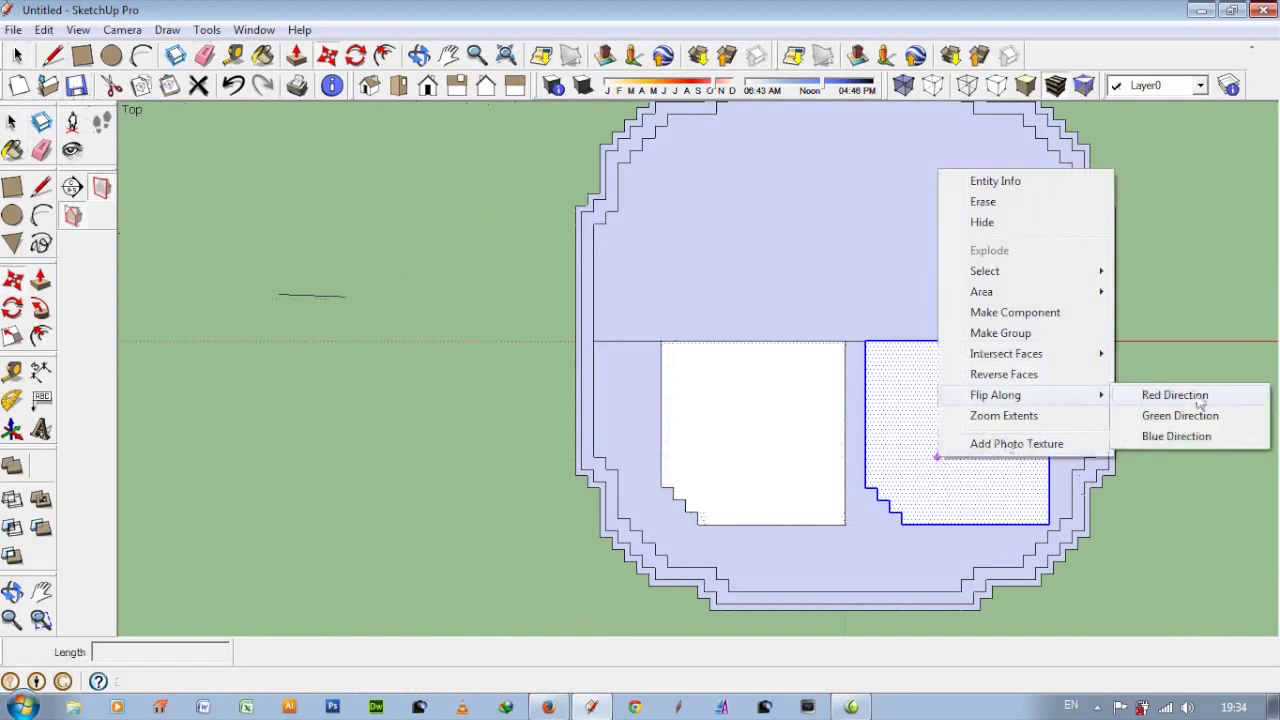
click(1080, 395)
scroll(874, 366, up, 1)
scroll(864, 338, up, 1)
click(864, 338)
click(836, 331)
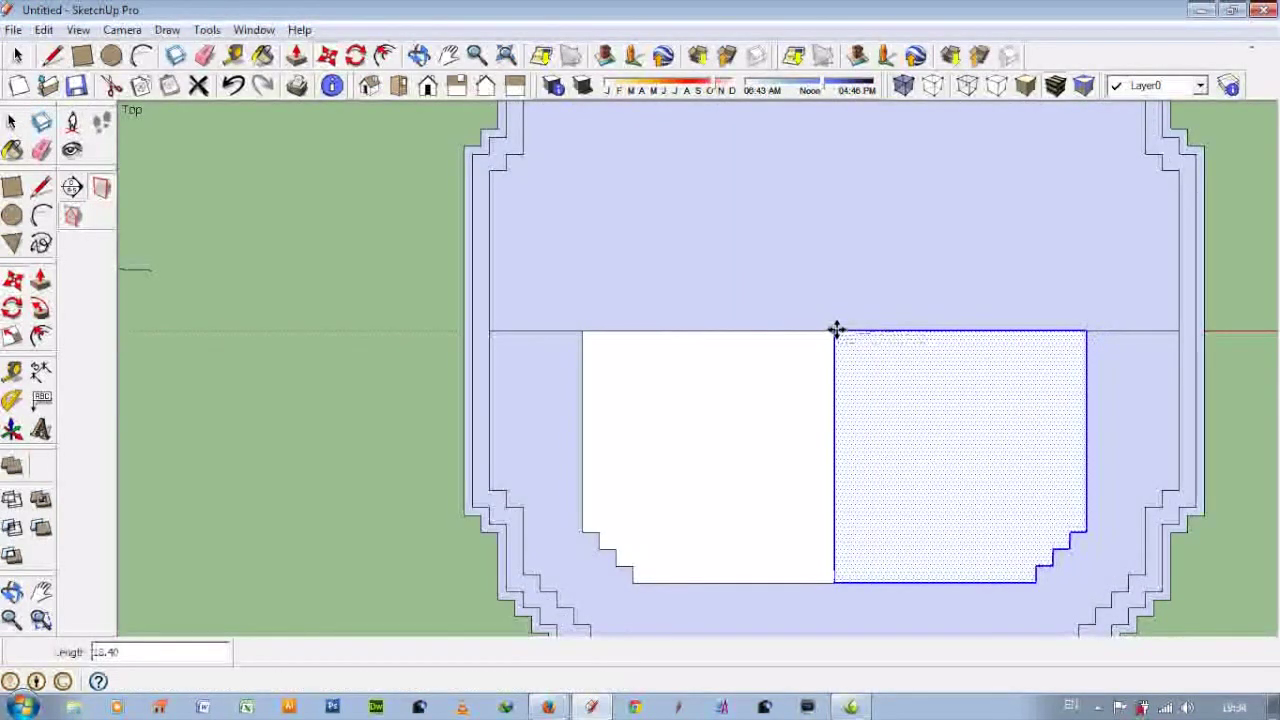
- Delete the seam edge to merge the two halves into one face
scroll(765, 458, up, 1)
key(space)
click(838, 409)
key(Delete)
double_click(692, 525)
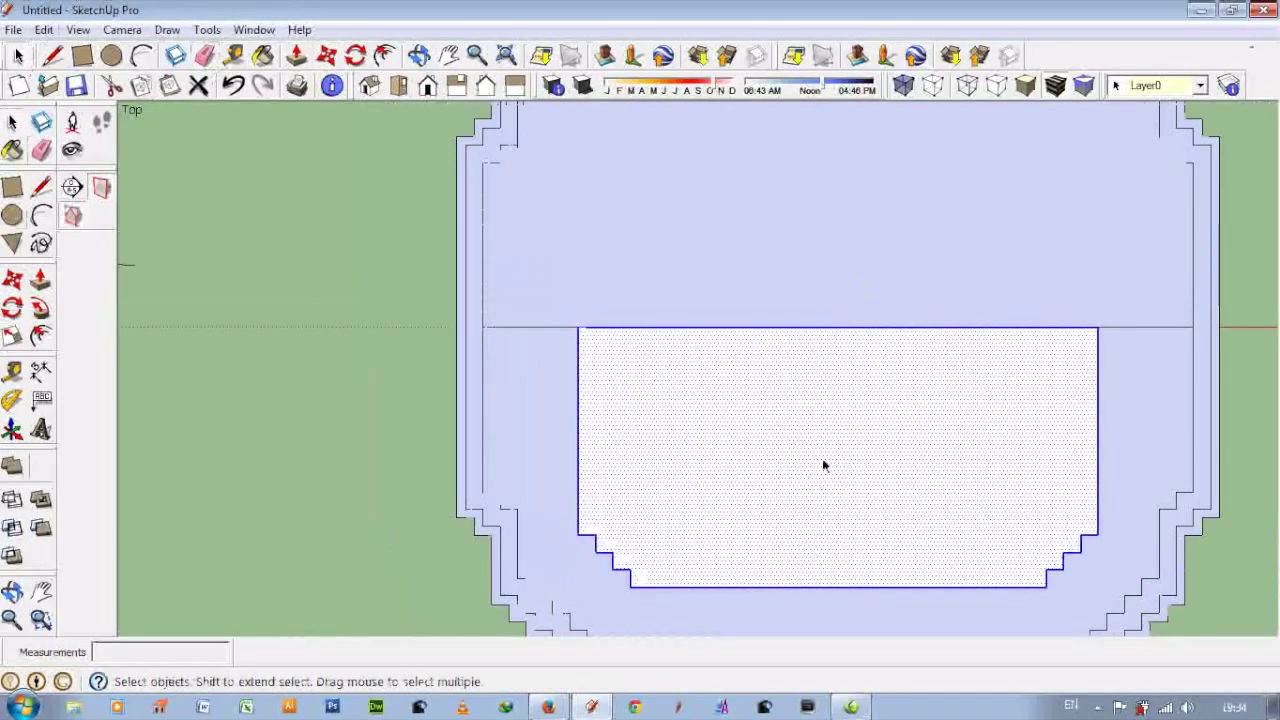
- Copy the merged face upward, flip it along green and snap it onto the top edge
key(m)
click(818, 450)
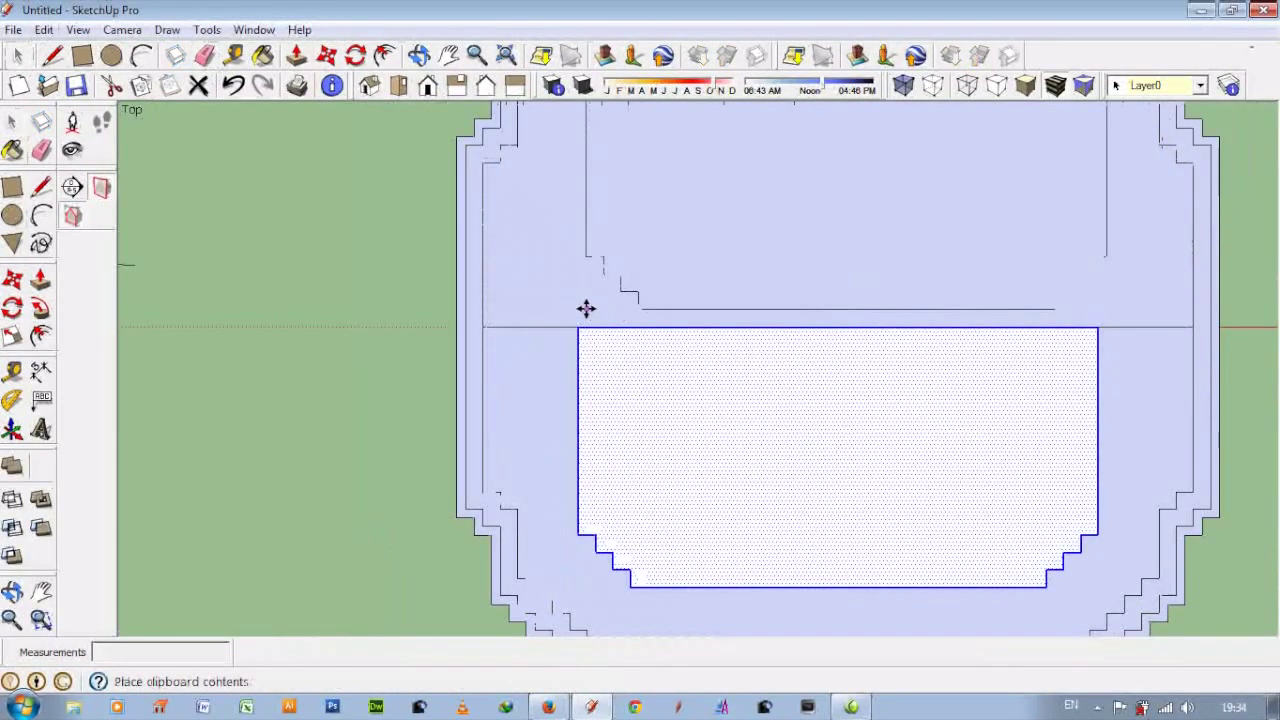
click(787, 205)
right_click(787, 205)
click(1014, 451)
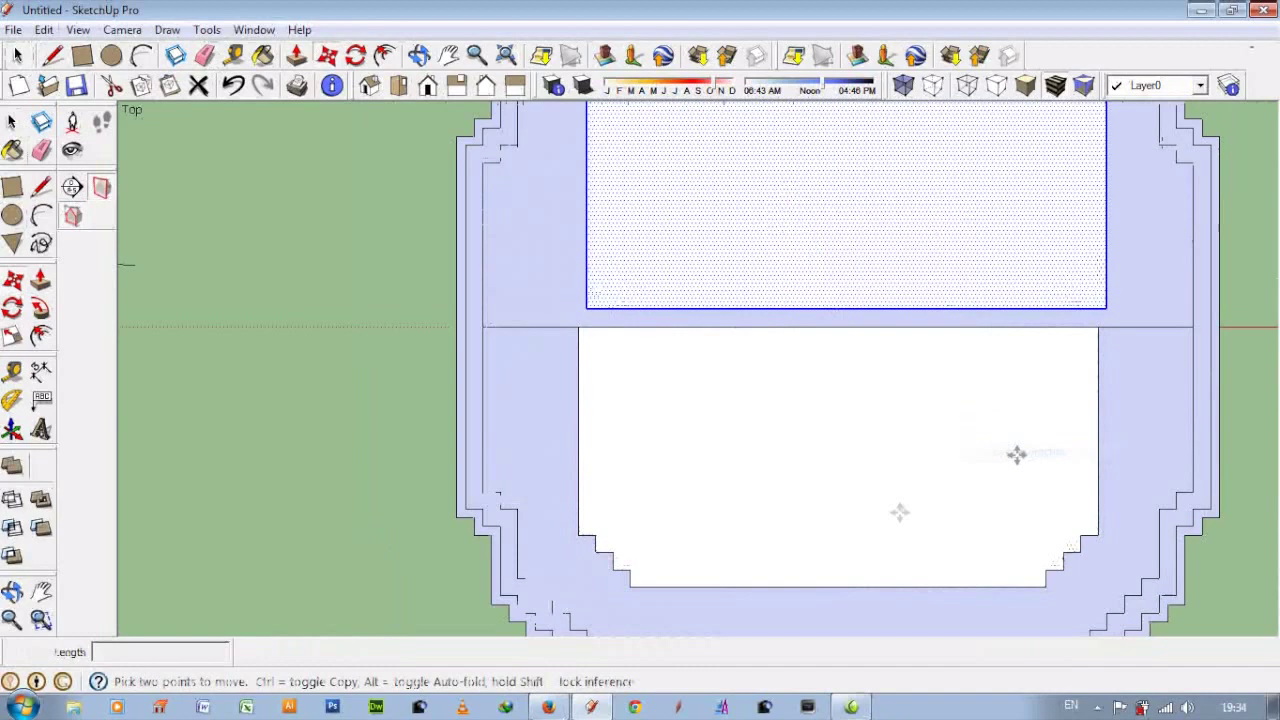
scroll(990, 410, down, 1)
scroll(1095, 357, up, 2)
click(1095, 357)
click(1088, 376)
scroll(863, 457, down, 1)
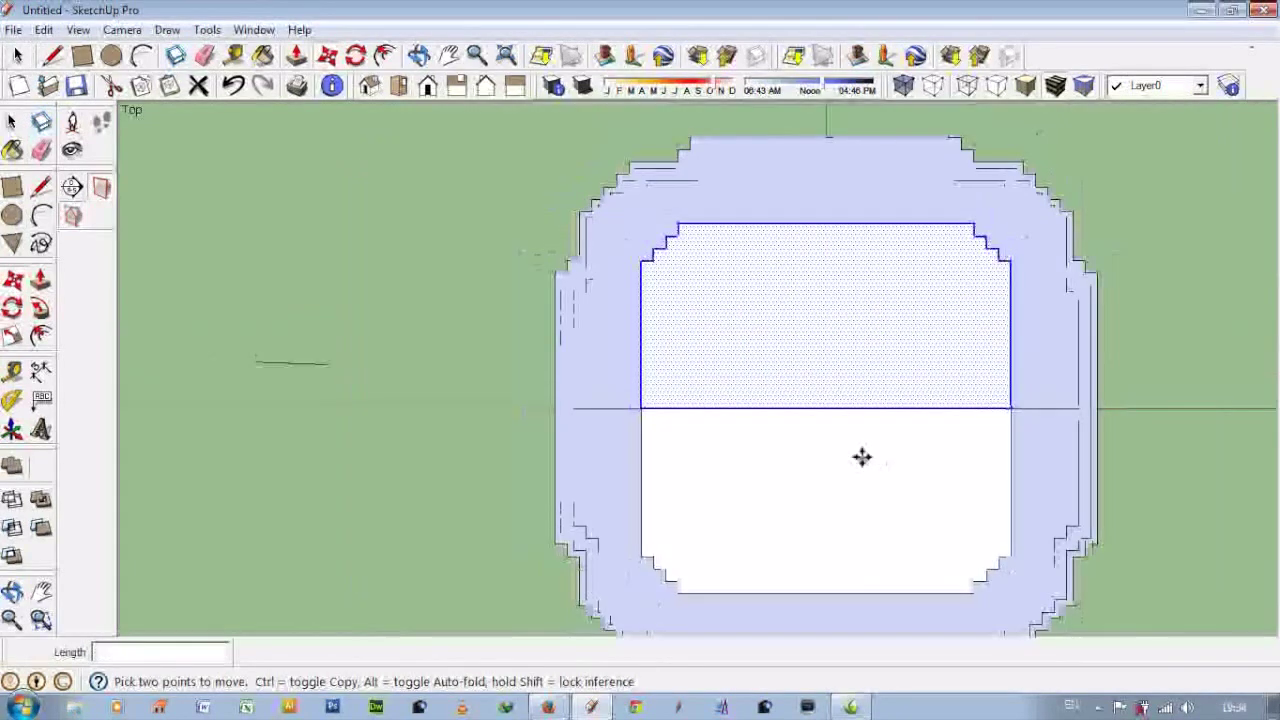
scroll(768, 480, up, 1)
key(space)
click(763, 375)
mouse_move(763, 375)
middle_down()
mouse_move(786, 440)
mouse_move(818, 421)
mouse_move(851, 366)
middle_up()
scroll(843, 371, up, 3)
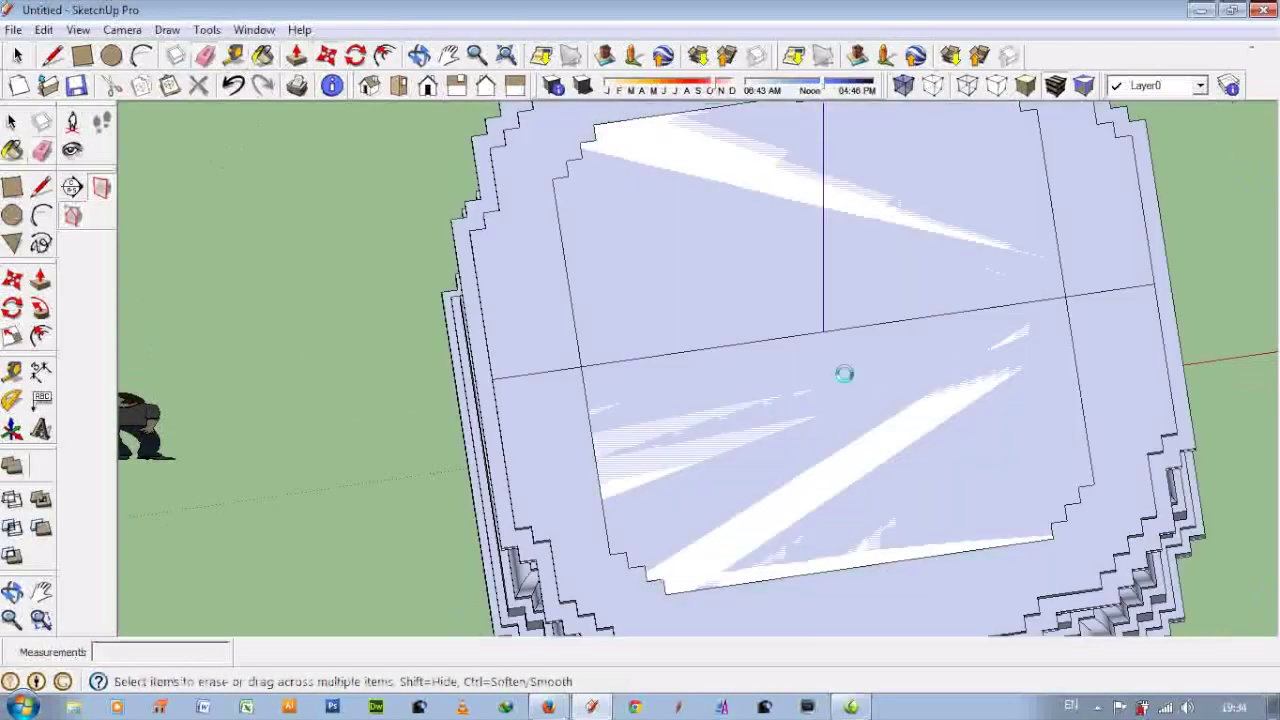
scroll(857, 443, up, 2)
middle_drag(857, 443, 830, 447)
scroll(729, 386, down, 3)
scroll(720, 391, down, 2)
mouse_move(720, 391)
middle_down()
mouse_move(809, 286)
mouse_move(577, 312)
mouse_move(714, 440)
middle_up()
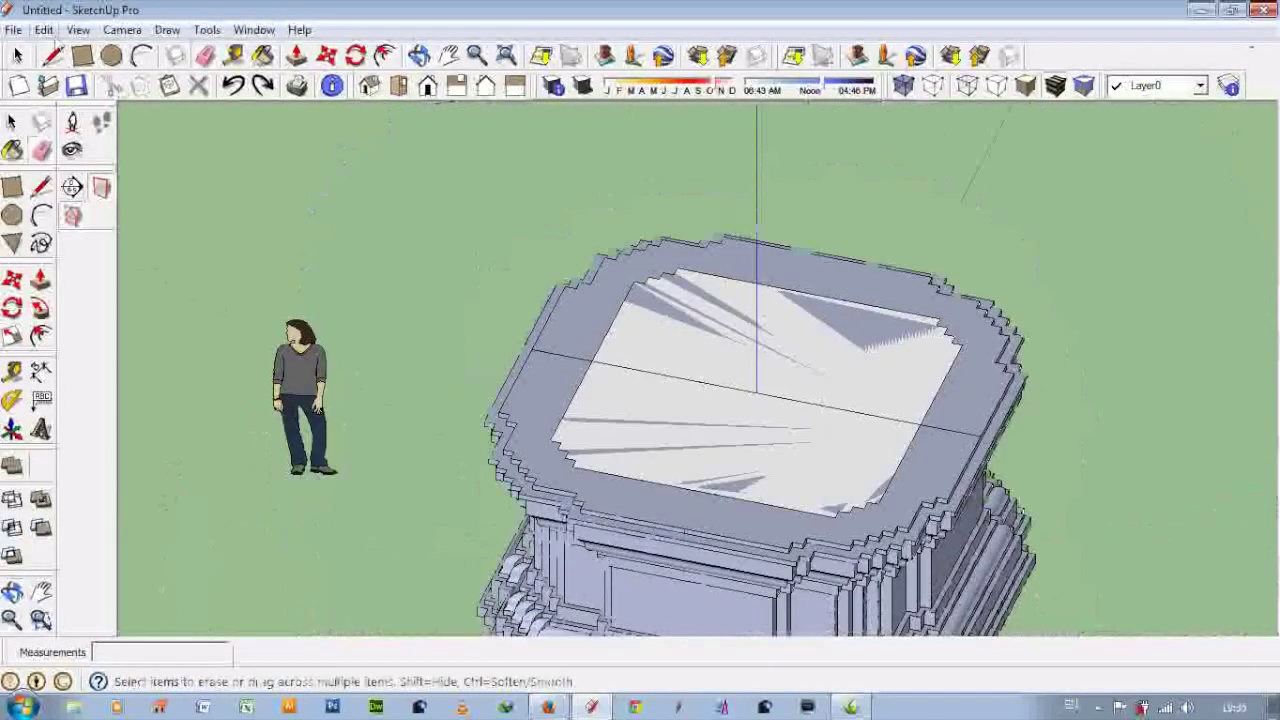
click(715, 440)
click(646, 378)
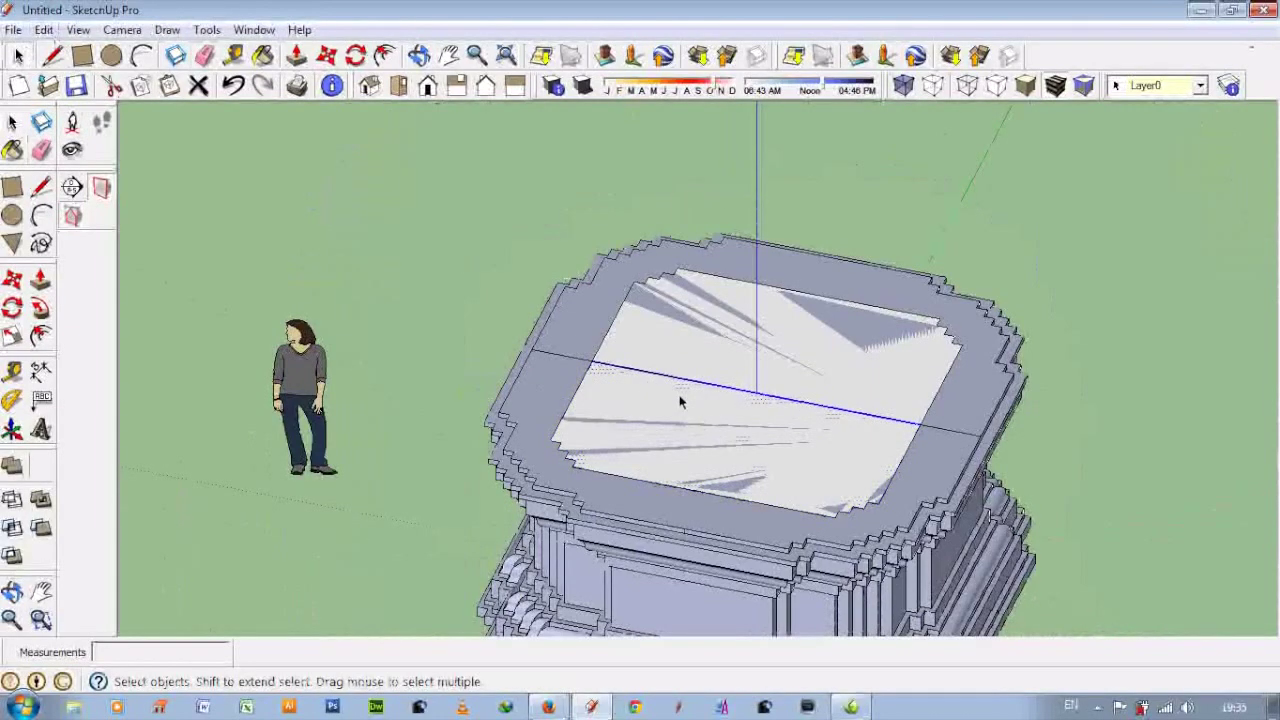
right_click(688, 410)
mouse_move(735, 400)
middle_down()
mouse_move(725, 415)
mouse_move(786, 477)
mouse_move(658, 427)
mouse_move(706, 444)
mouse_move(691, 463)
middle_up()
scroll(786, 477, up, 3)
scroll(640, 425, down, 5)
scroll(600, 410, up, 5)
click(52, 55)
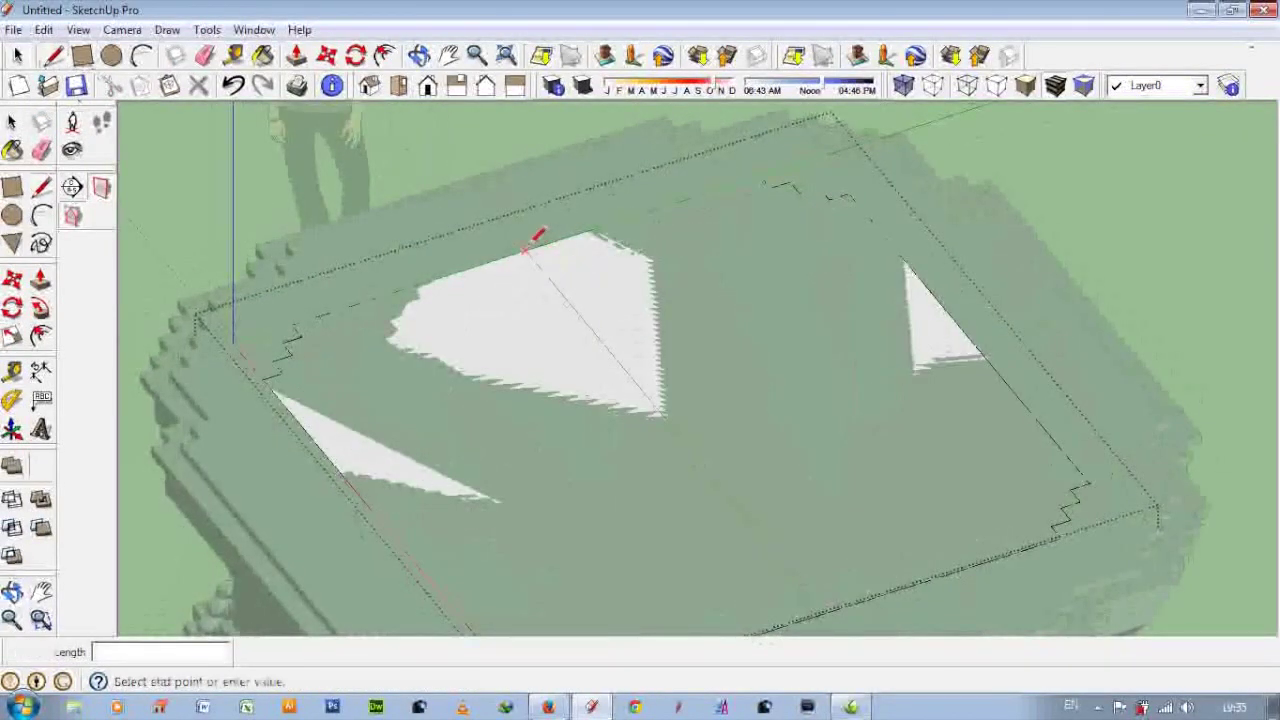
- Draw a guide line across the pedestal top from the edge intersection to the edge midpoint
middle_drag(525, 250, 766, 503)
click(794, 551)
middle_drag(794, 551, 672, 405)
click(658, 406)
click(421, 487)
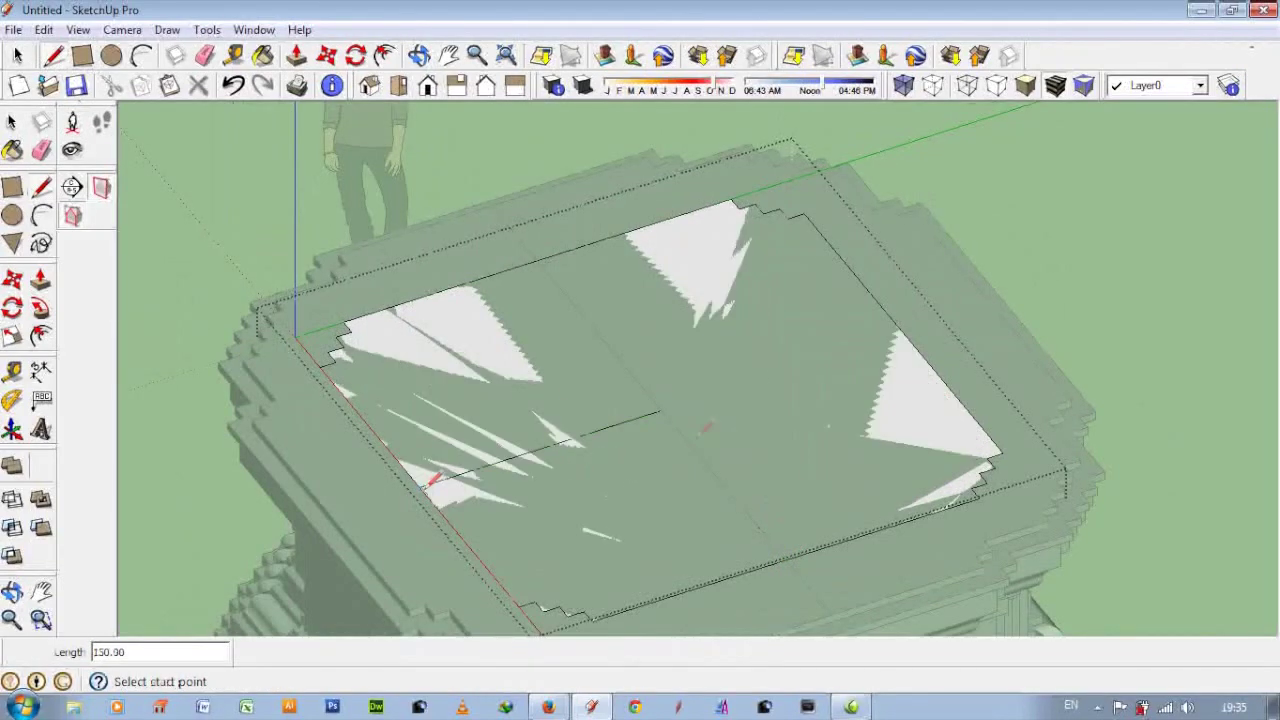
- Draw edges from the top-face centre up the blue axis and back down to close an upright face
middle_drag(429, 480, 586, 323)
click(565, 321)
scroll(743, 366, down, 3)
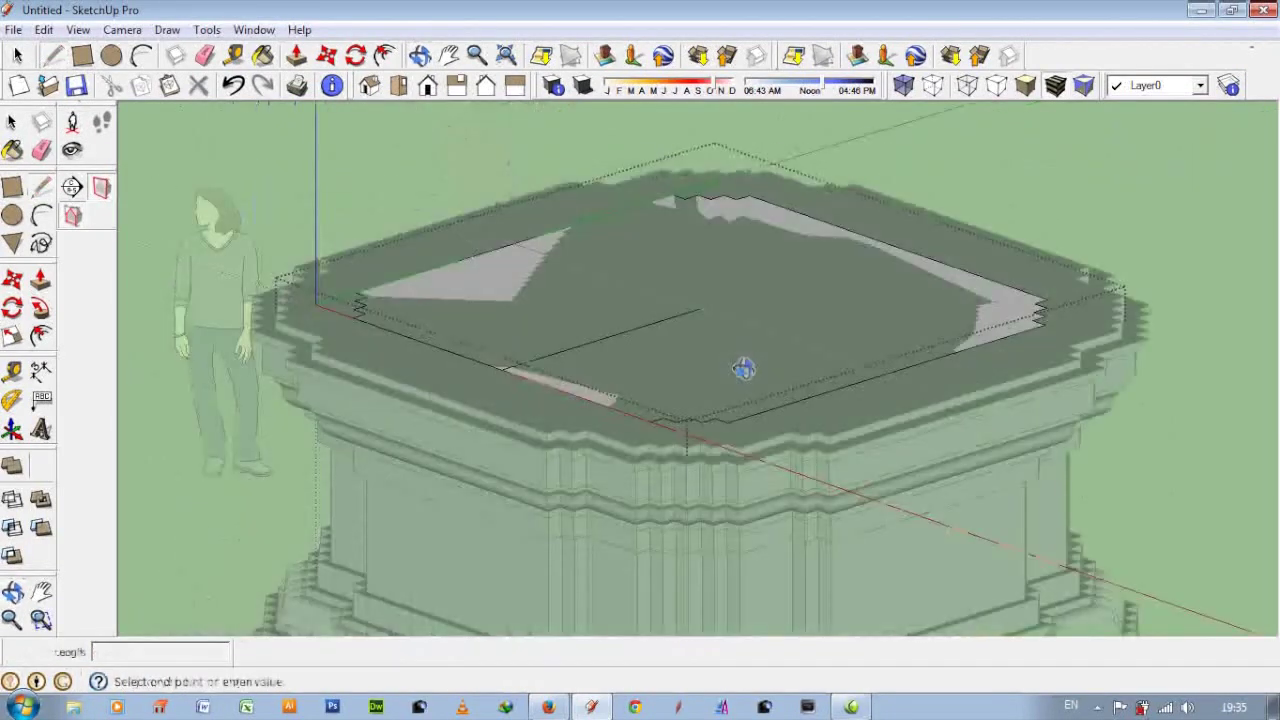
middle_drag(743, 366, 731, 126)
scroll(729, 152, down, 4)
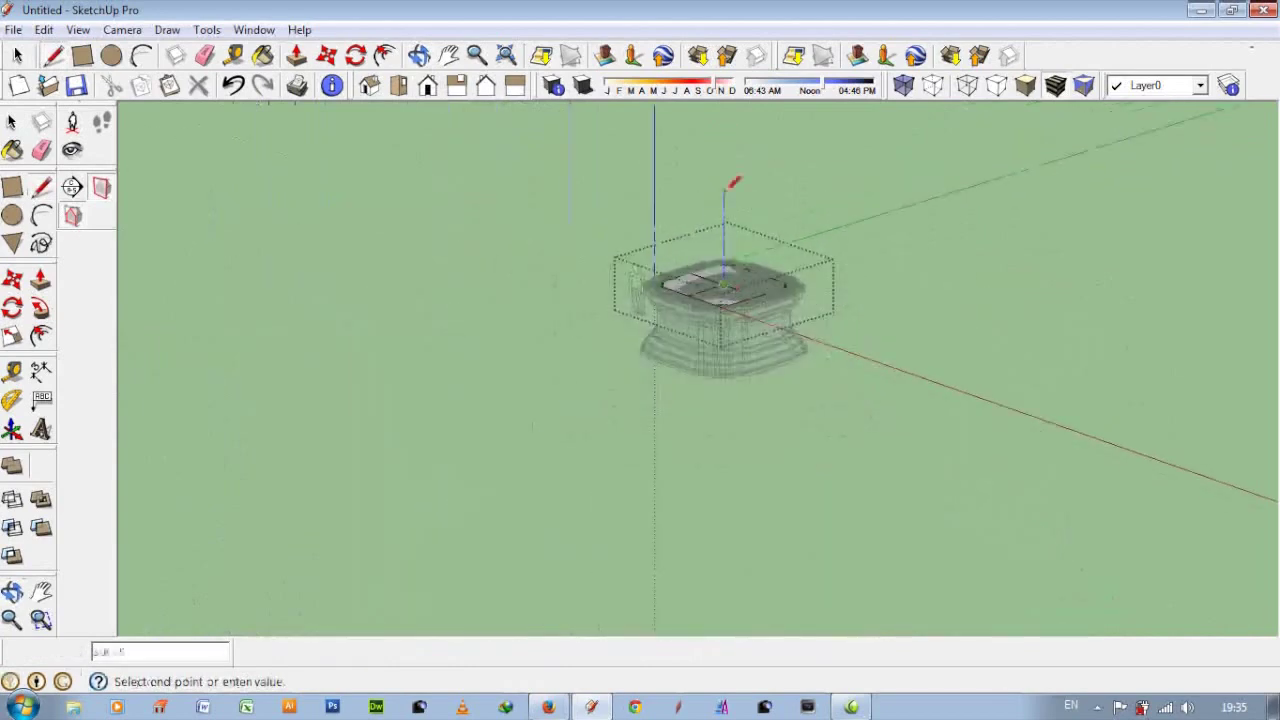
scroll(733, 122, up, 2)
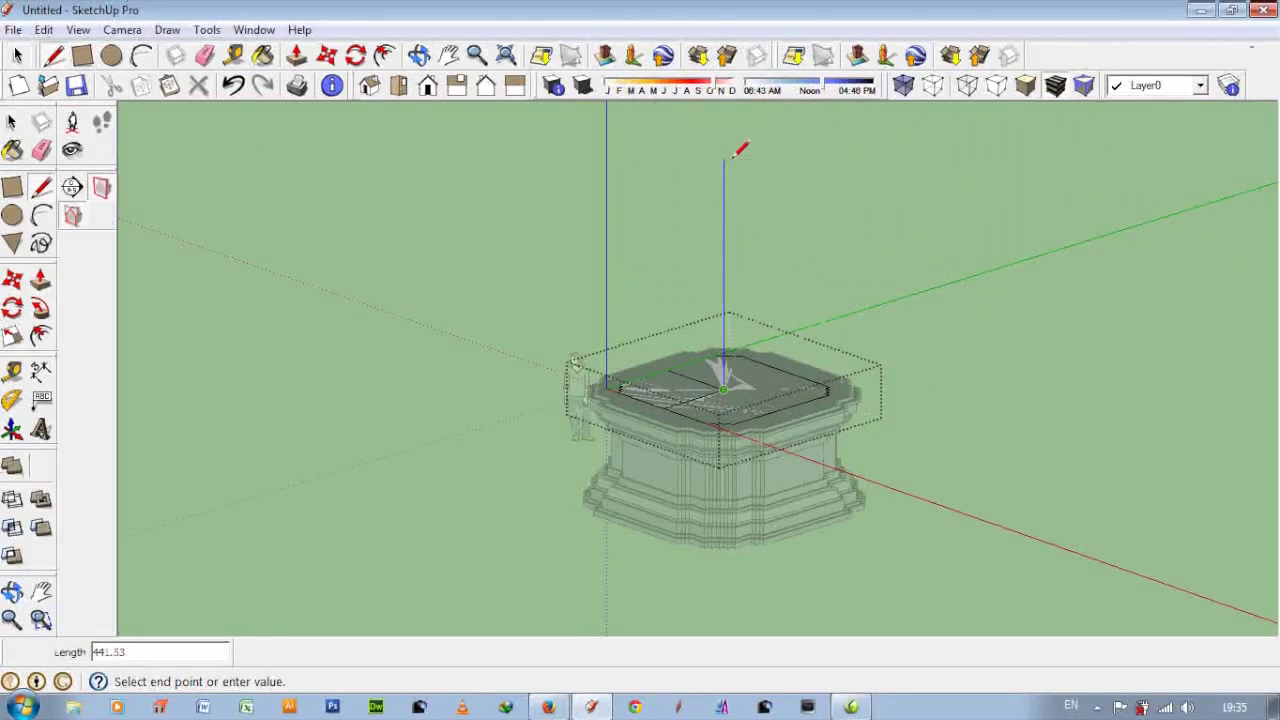
click(723, 130)
middle_drag(648, 195, 600, 120)
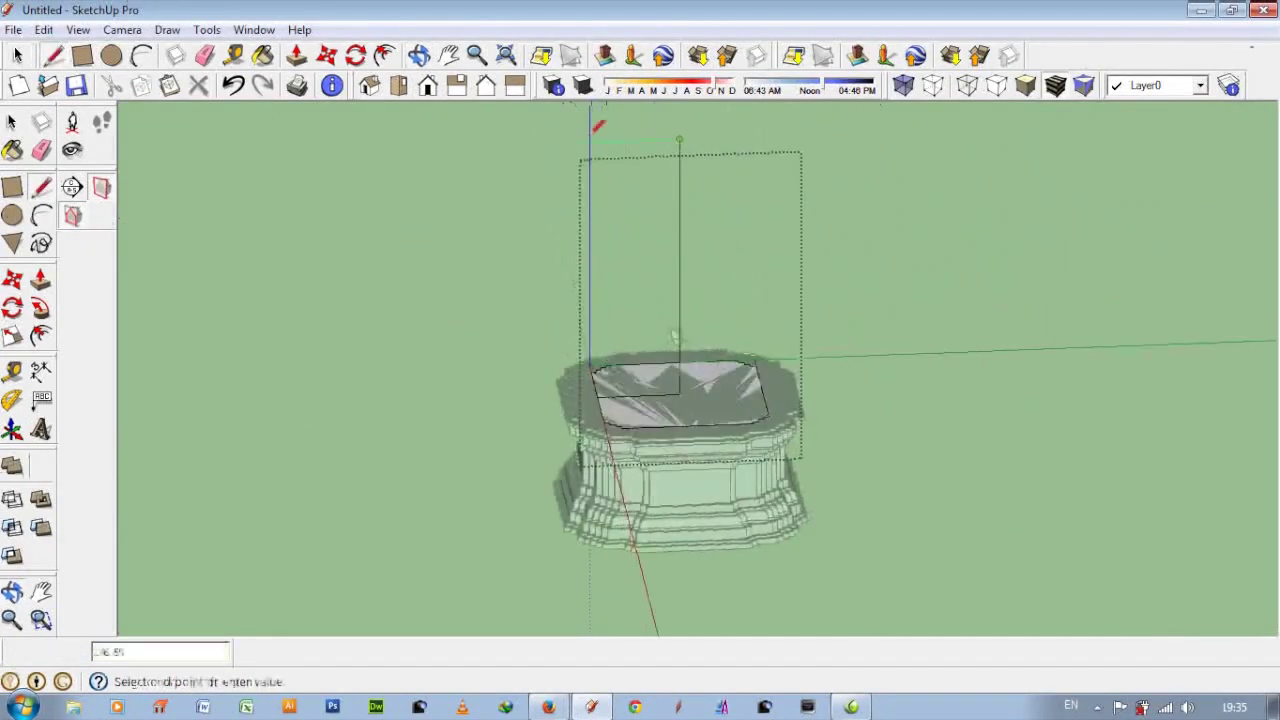
scroll(612, 345, up, 3)
click(606, 440)
mouse_move(606, 443)
middle_down()
mouse_move(707, 483)
mouse_move(741, 446)
mouse_move(777, 517)
mouse_move(711, 449)
middle_up()
scroll(585, 462, up, 3)
scroll(572, 500, up, 2)
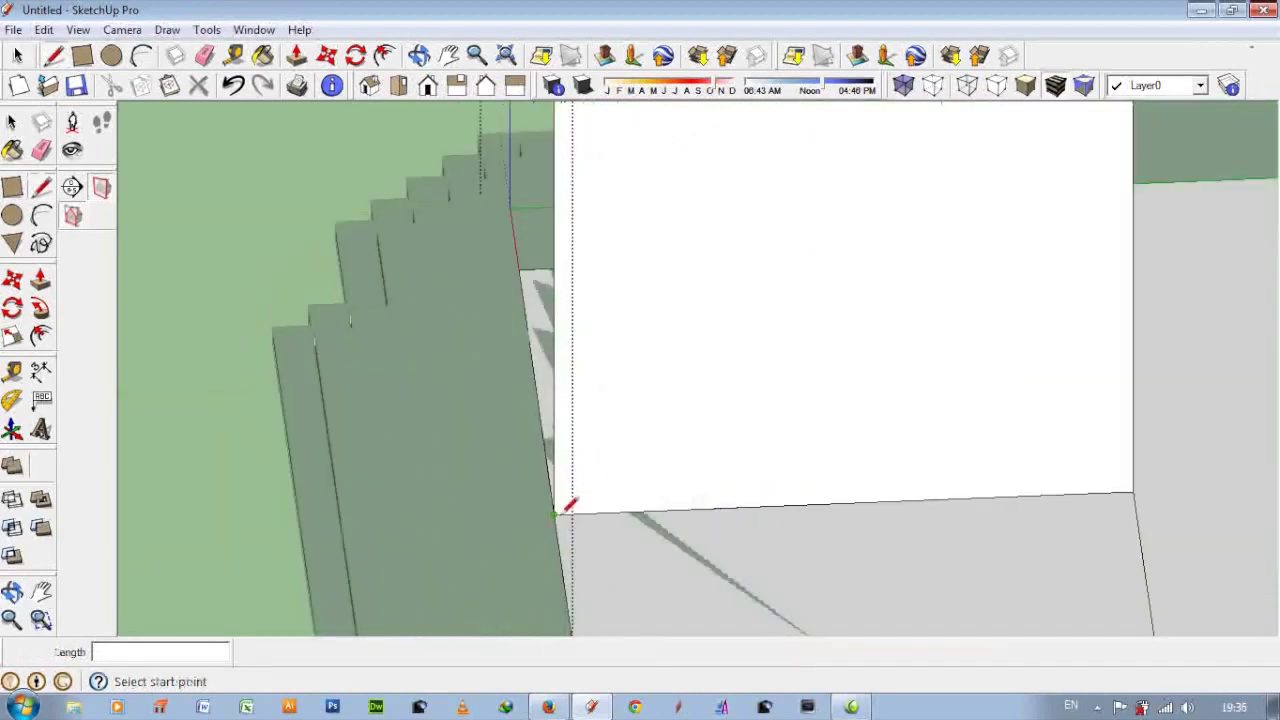
- Draw a 150-long edge from the face's lower-left corner, then a short vertical edge
click(560, 468)
text(150)
key(Return)
middle_drag(855, 383, 397, 404)
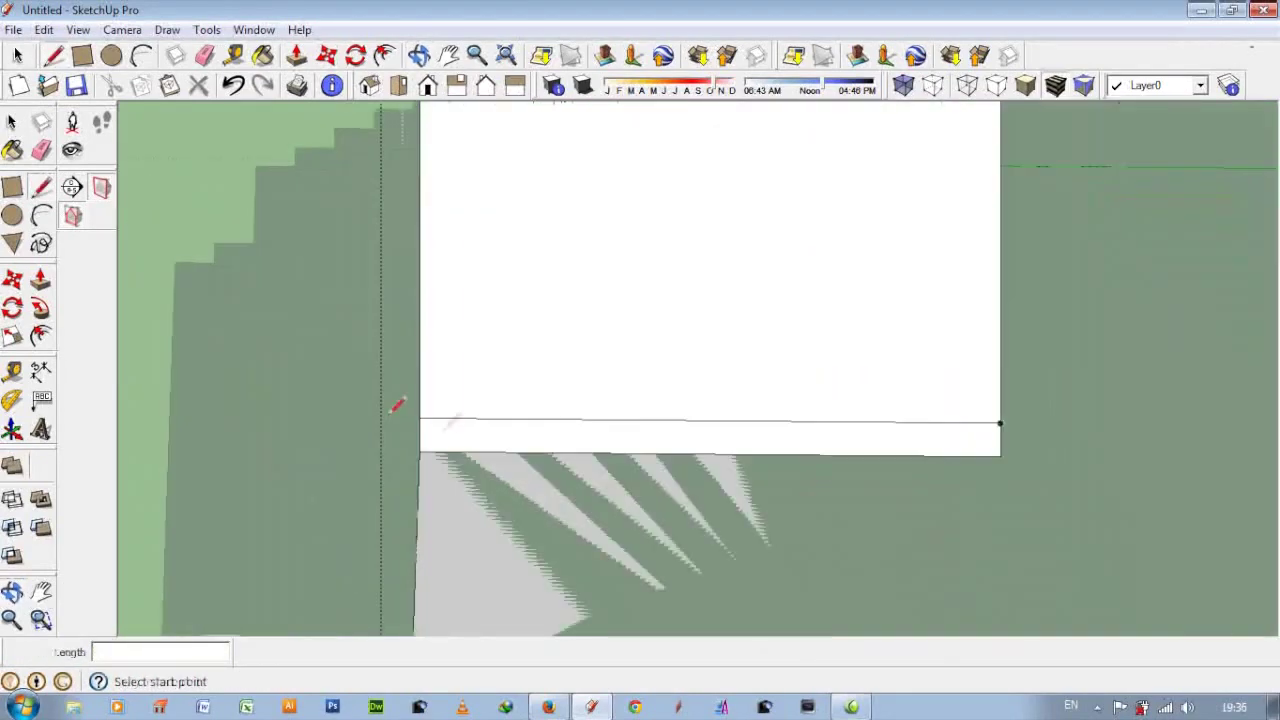
click(419, 383)
- Draw the lowest horizontal band lines across the face to its right edge
click(420, 388)
click(996, 390)
middle_drag(710, 442, 663, 371)
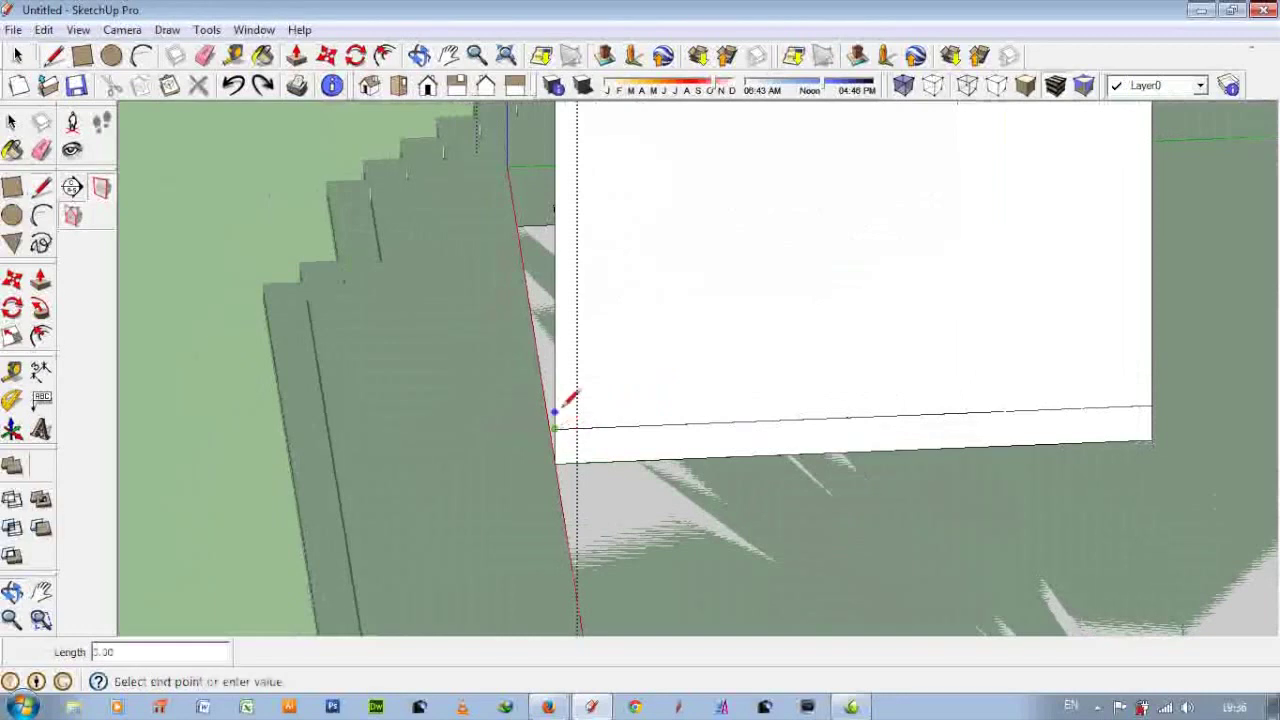
click(555, 410)
click(554, 411)
click(1152, 388)
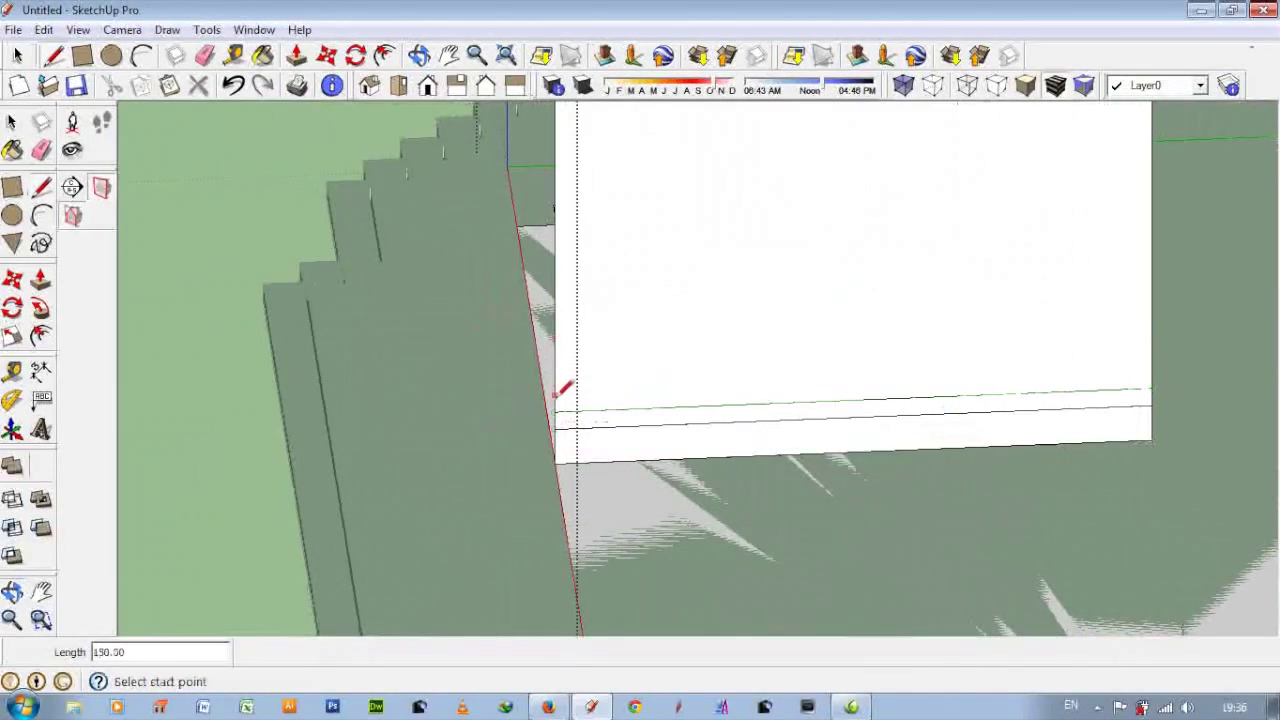
text(0)
key(Return)
- Add three more horizontal band lines higher up the upright face
click(555, 343)
click(1152, 320)
click(556, 342)
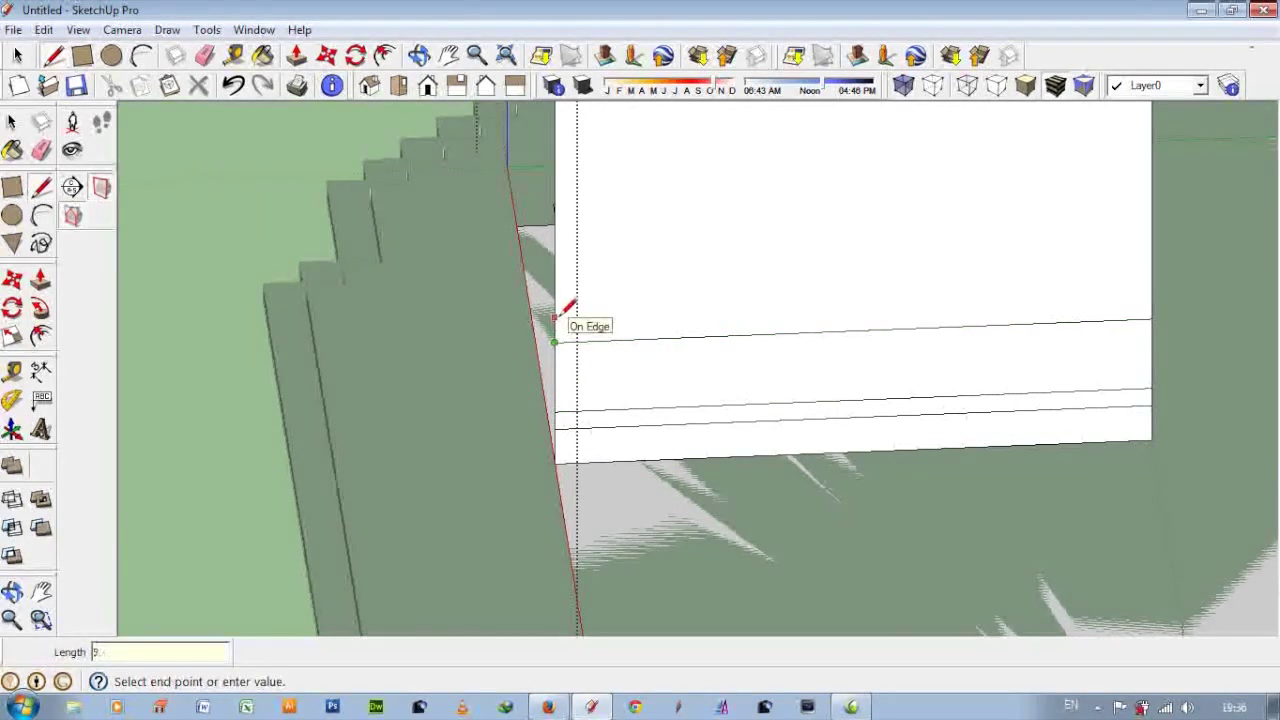
click(556, 326)
click(1151, 301)
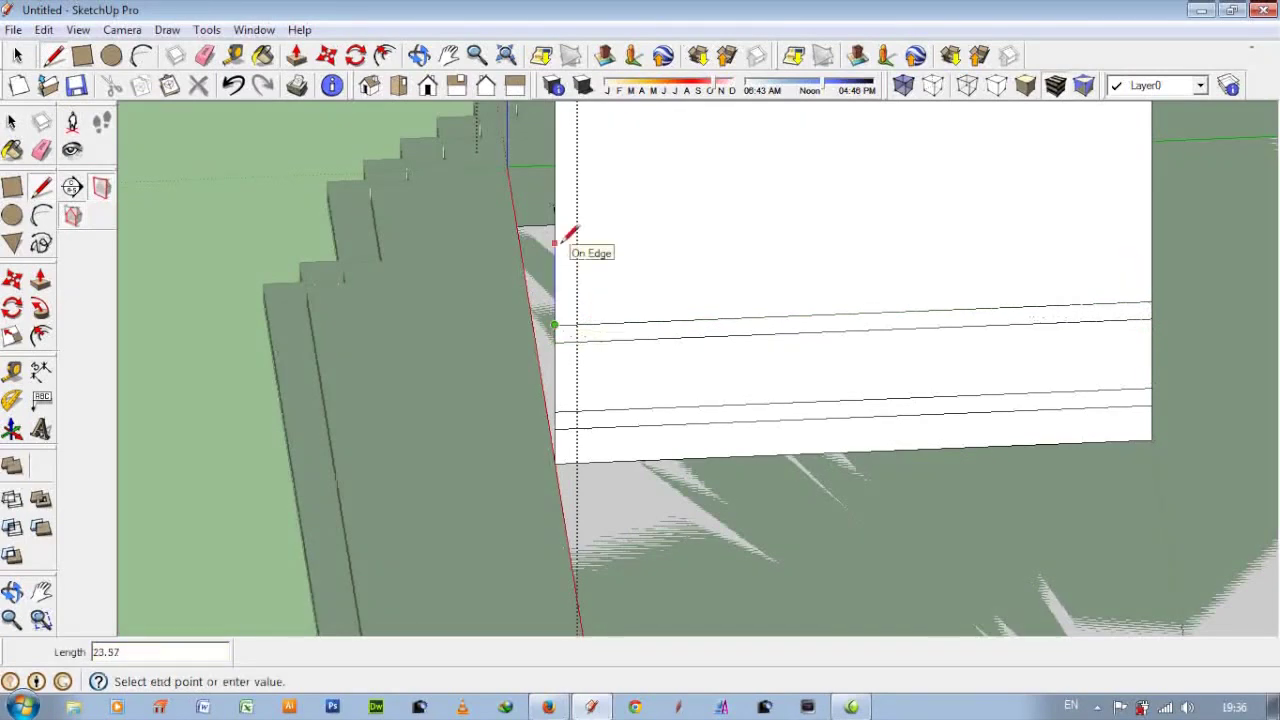
click(556, 274)
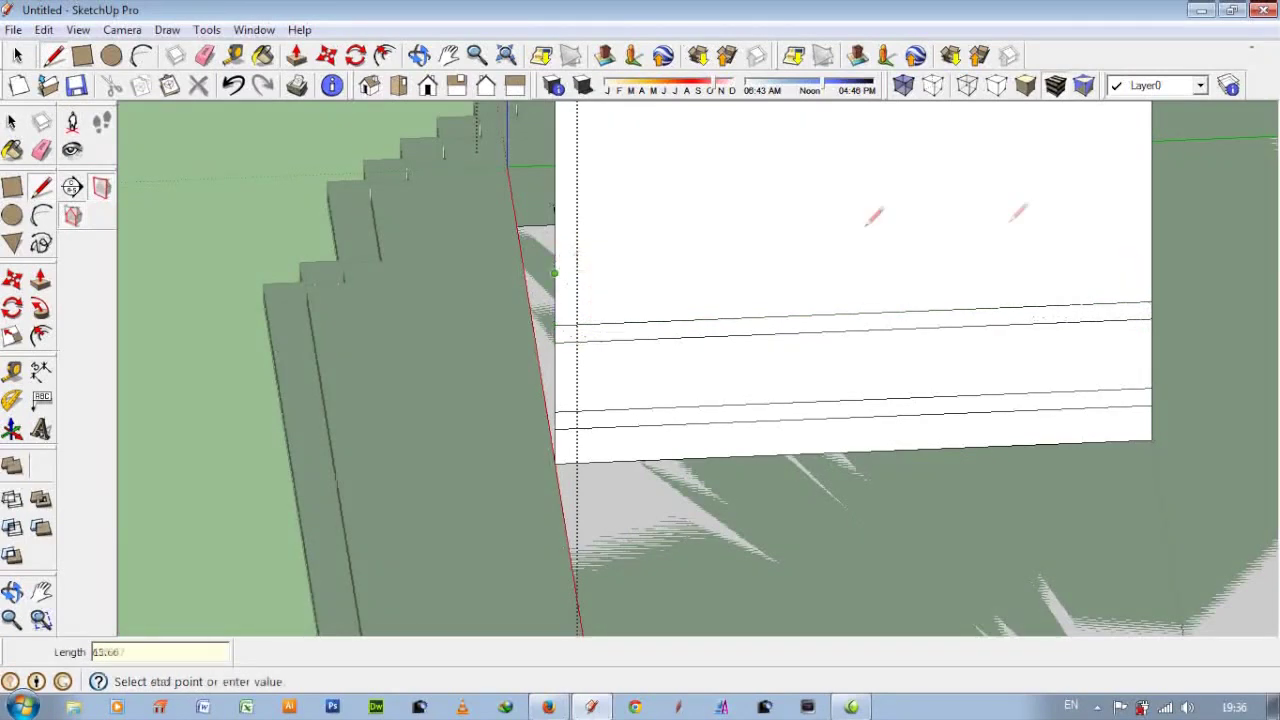
click(1151, 251)
- Add short vertical edges up the left side and two more band lines across the face
mouse_move(329, 491)
middle_down()
mouse_move(611, 511)
mouse_move(640, 249)
mouse_move(637, 289)
mouse_move(654, 266)
middle_up()
click(388, 400)
click(388, 341)
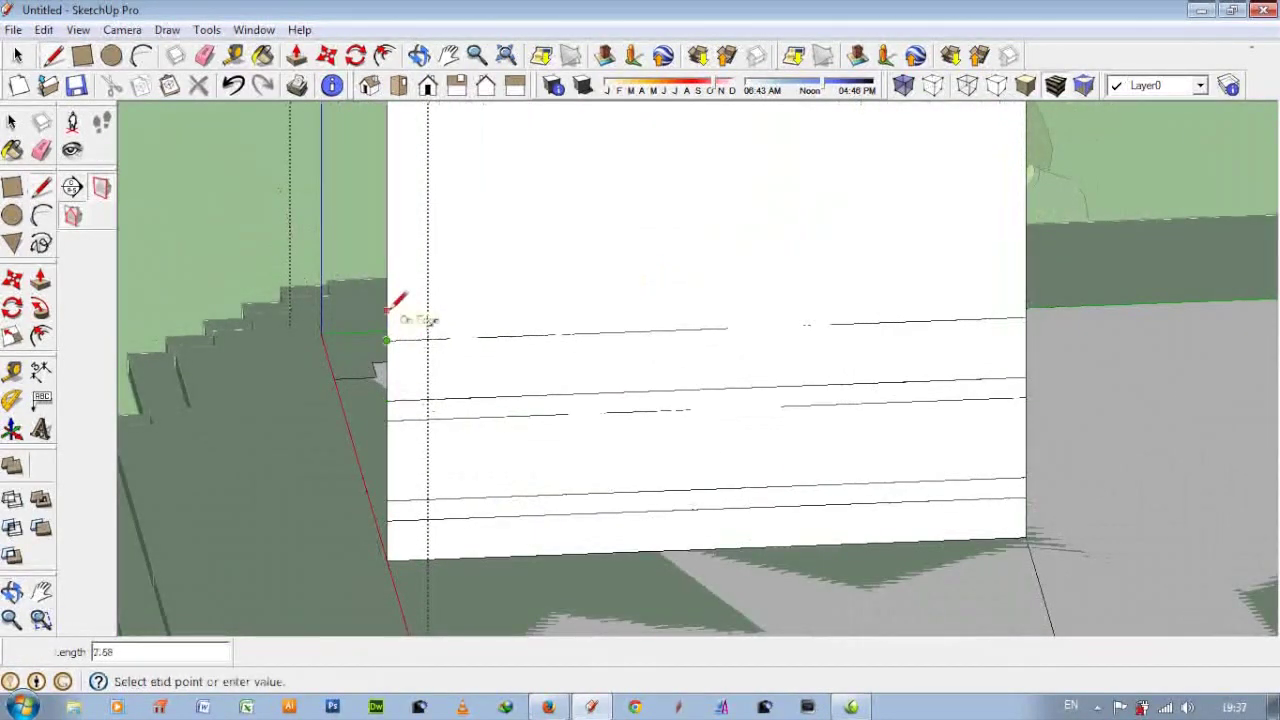
click(388, 319)
click(388, 320)
click(1026, 298)
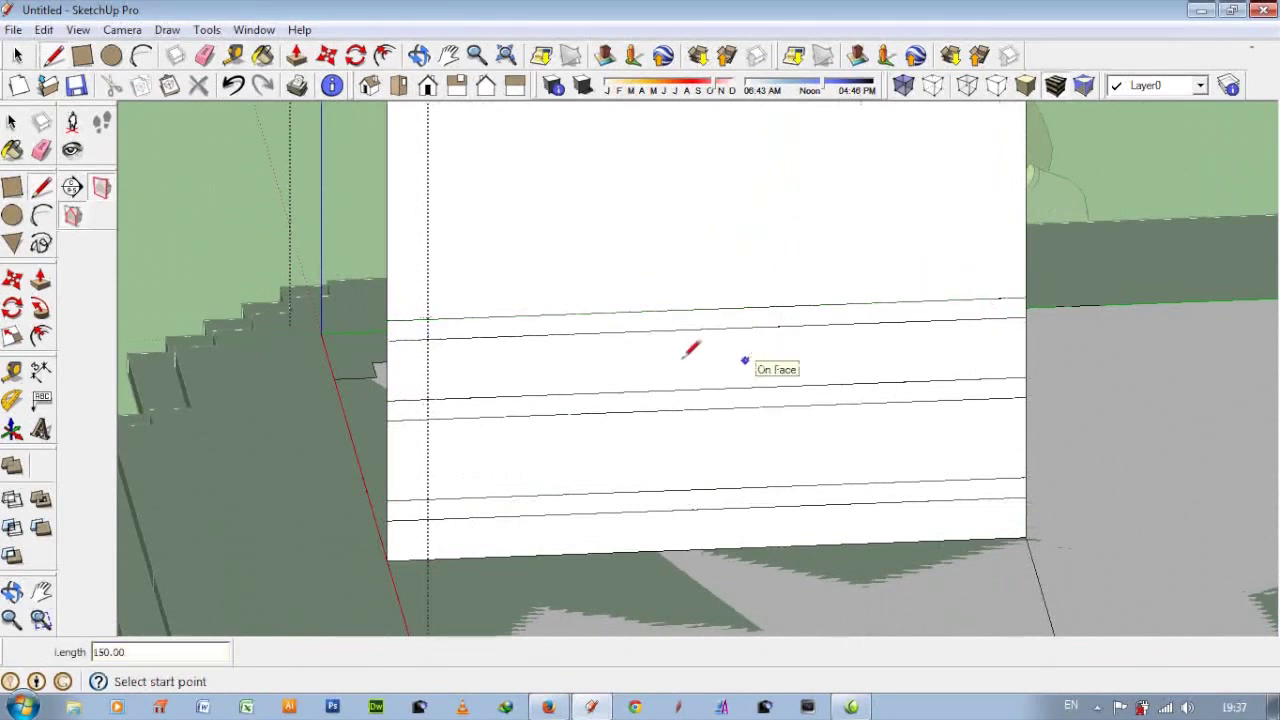
click(387, 321)
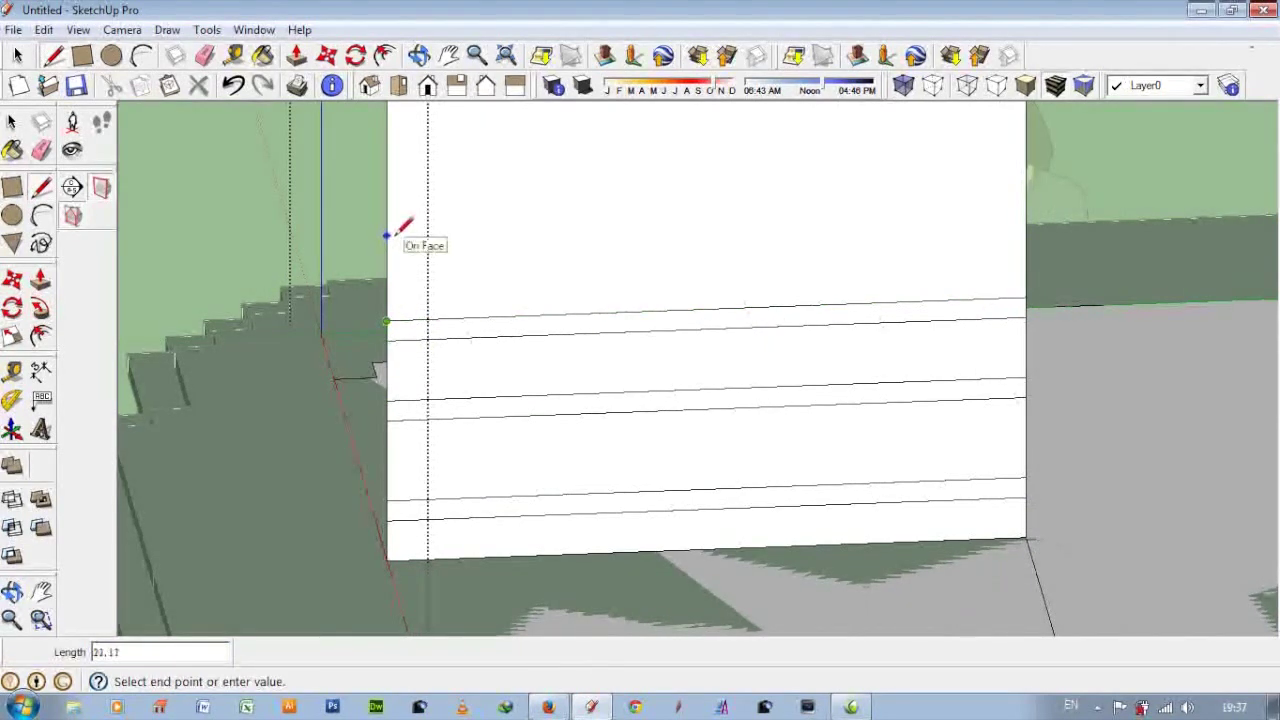
click(392, 240)
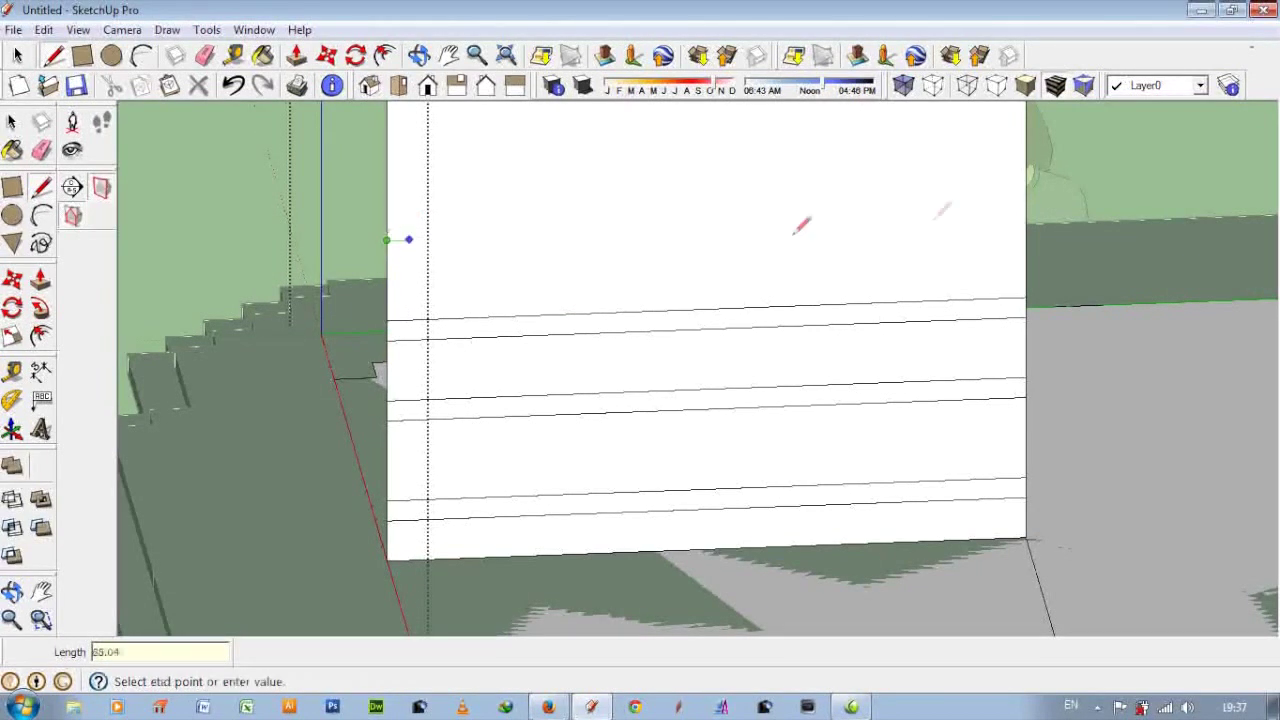
click(1026, 211)
scroll(397, 538, up, 2)
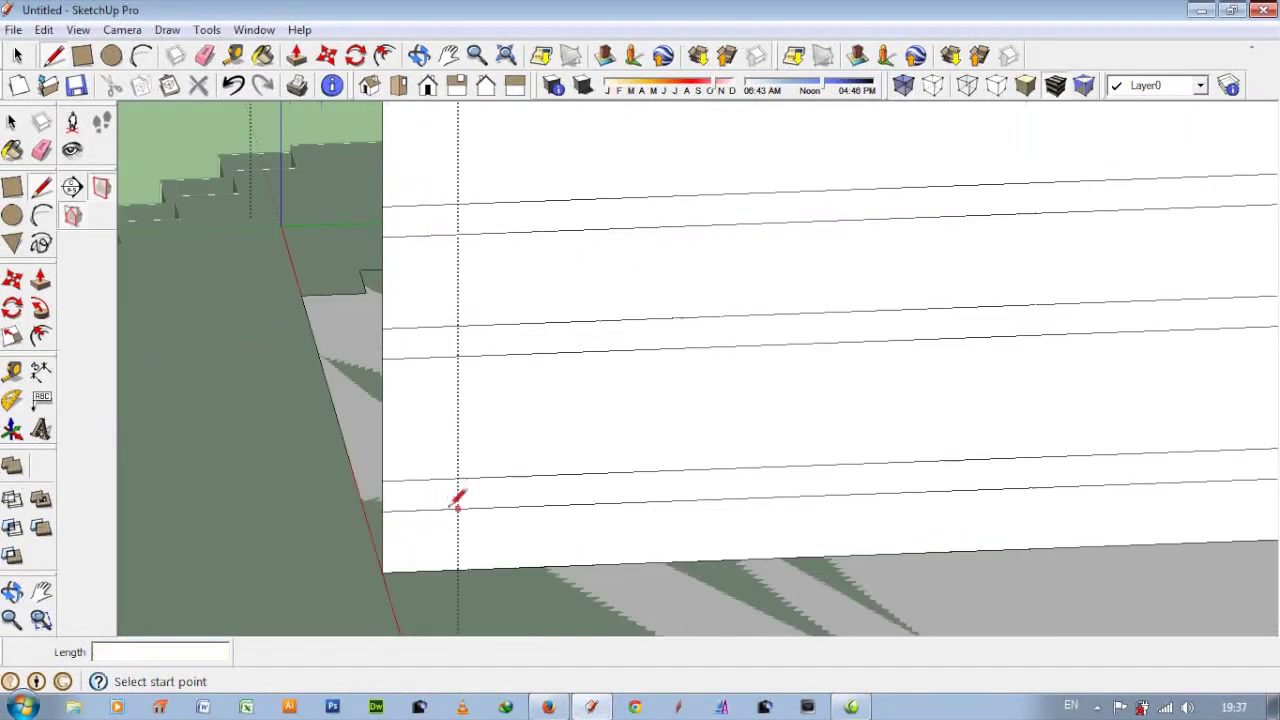
- Draw short horizontal and vertical profile edges, then two tangent arcs forming the S-shaped ogee step
click(381, 511)
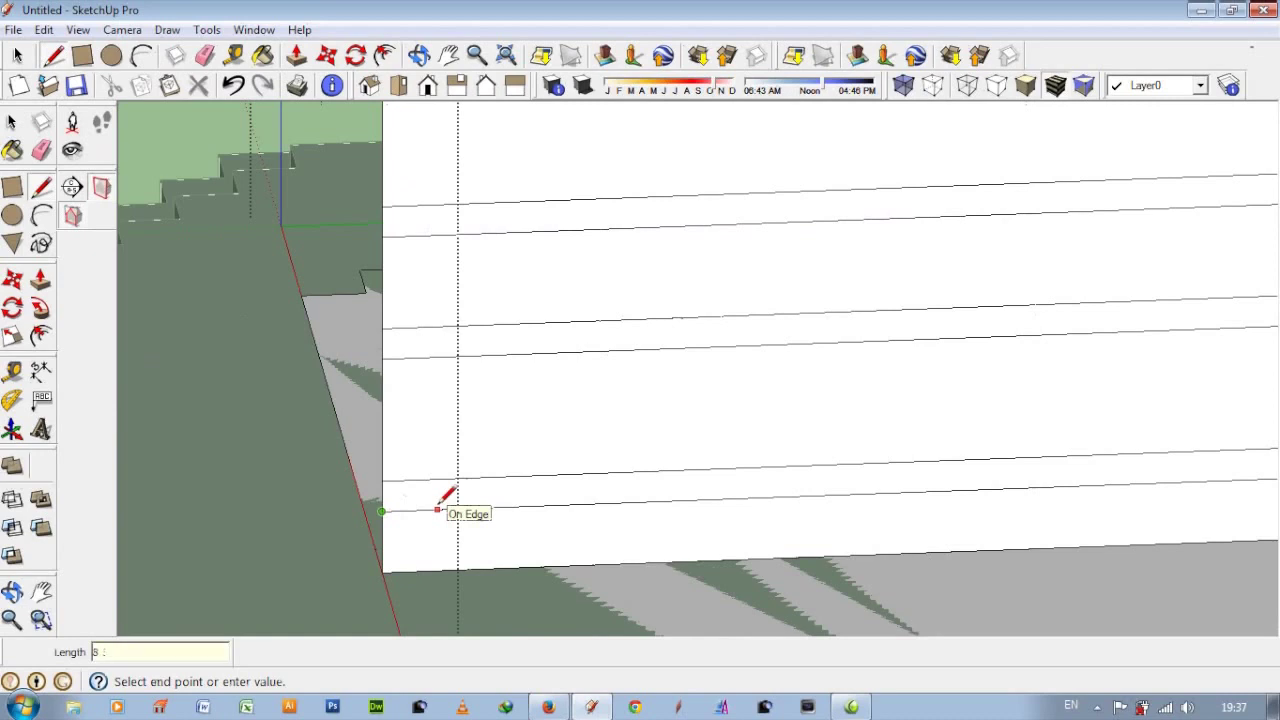
click(414, 510)
text(5)
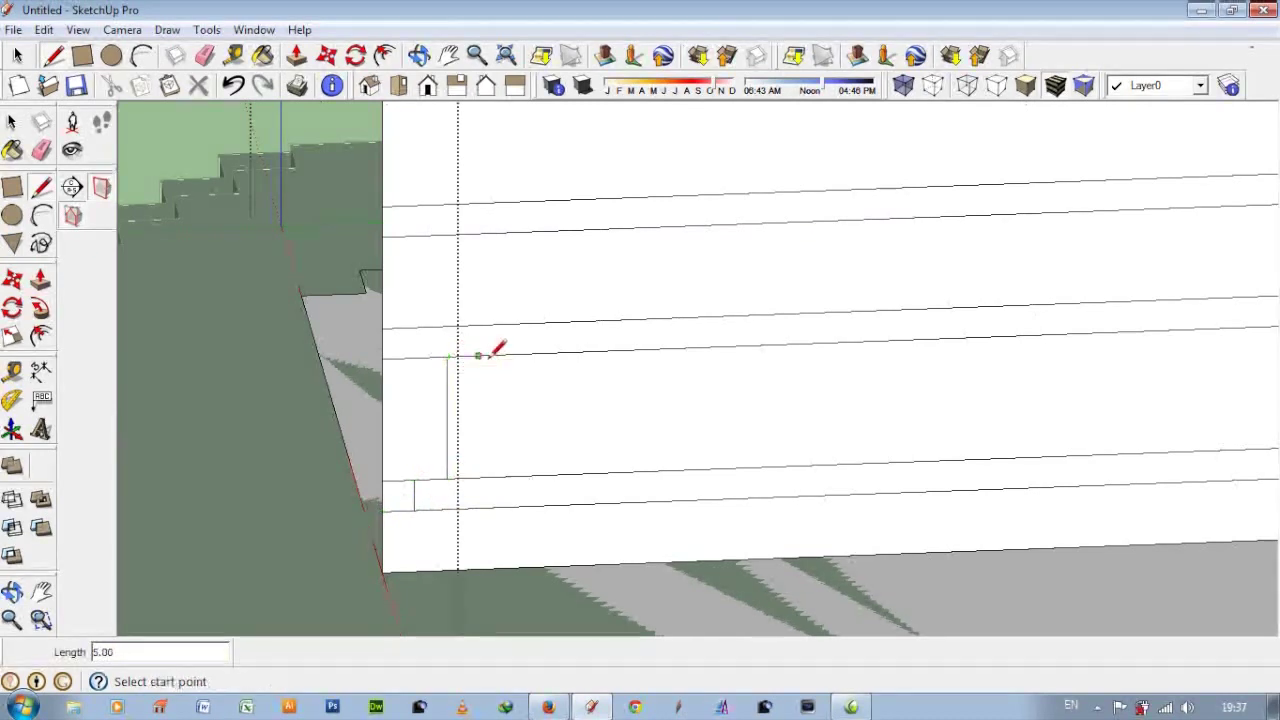
click(478, 325)
click(142, 55)
scroll(560, 277, up, 2)
click(389, 317)
click(446, 258)
click(447, 260)
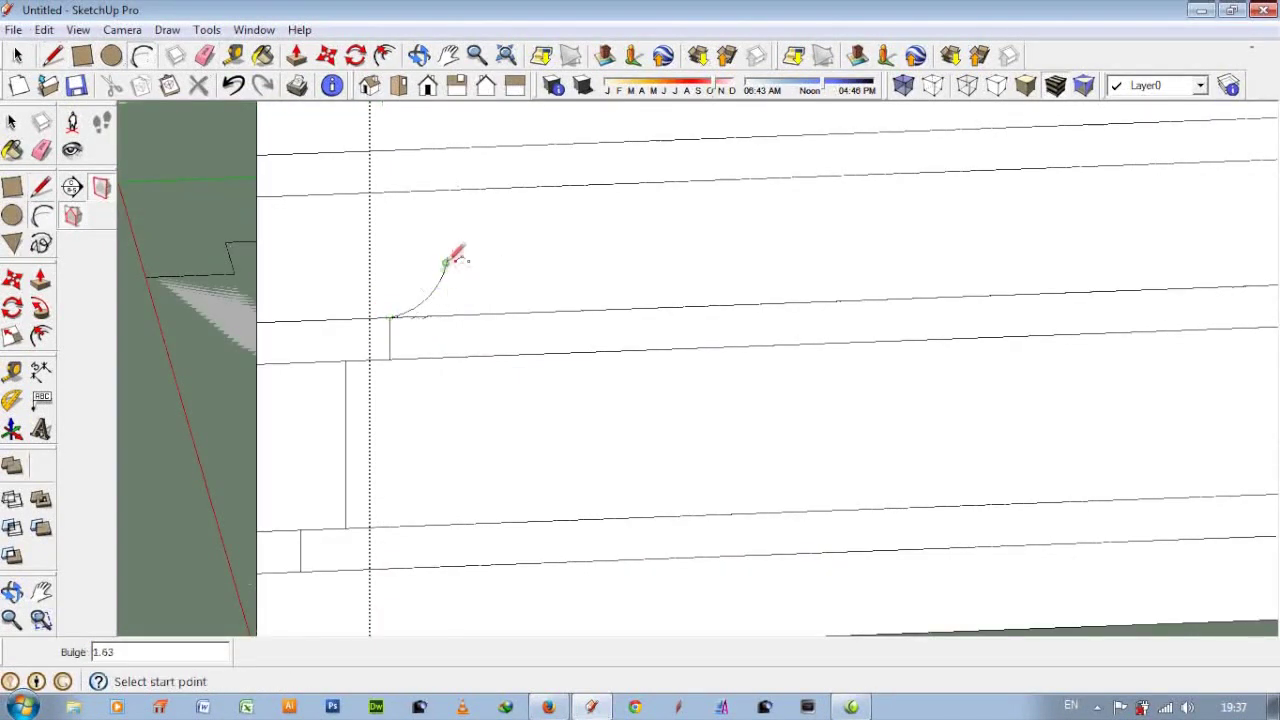
click(513, 184)
middle_drag(543, 274, 678, 240)
- Close the profile with straight edges running from the arc's end up to the band
key(l)
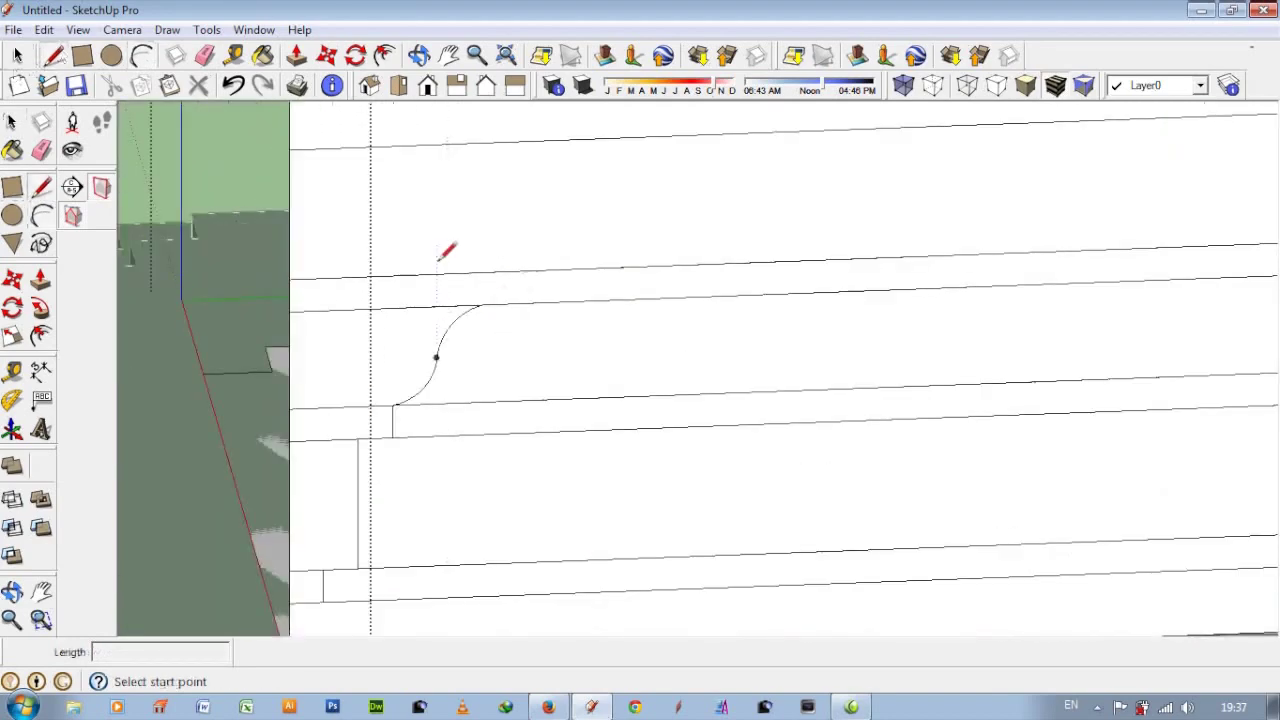
click(482, 304)
click(559, 262)
click(551, 266)
click(551, 138)
mouse_move(589, 240)
middle_down()
mouse_move(529, 379)
mouse_move(529, 357)
mouse_move(555, 330)
middle_up()
key(space)
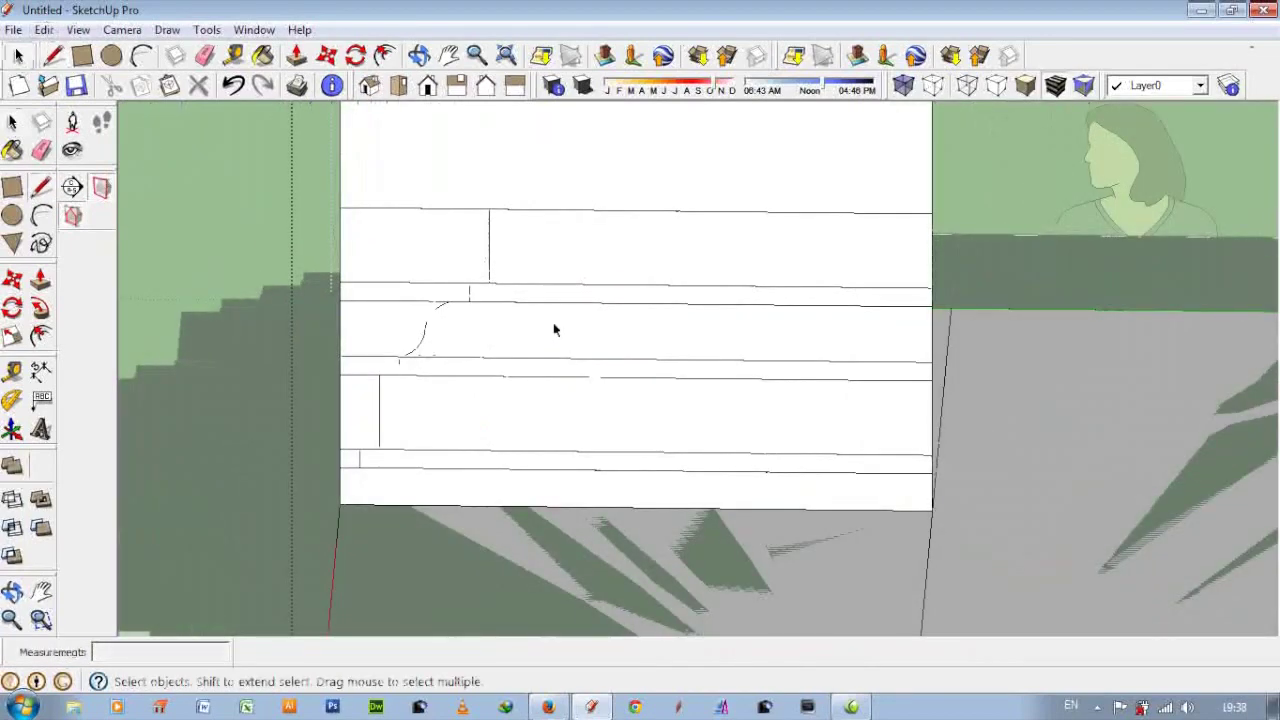
- Copy the five cornice profile faces and paste a copy near the top of the panel
shift+click(625, 298)
shift+click(628, 338)
shift+click(630, 370)
shift+click(612, 430)
shift+click(603, 466)
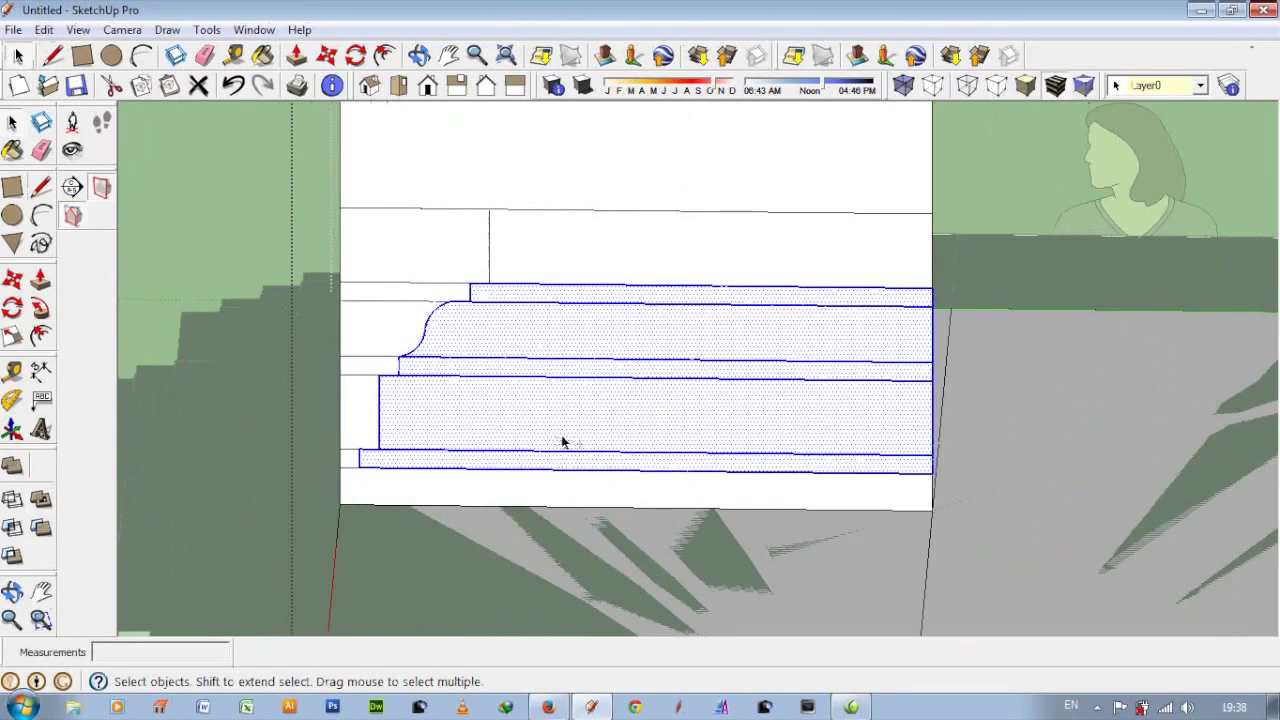
key(ctrl+c)
key(ctrl+v)
click(366, 179)
- Flip the pasted copy along the blue direction and move it over the profile
right_click(559, 133)
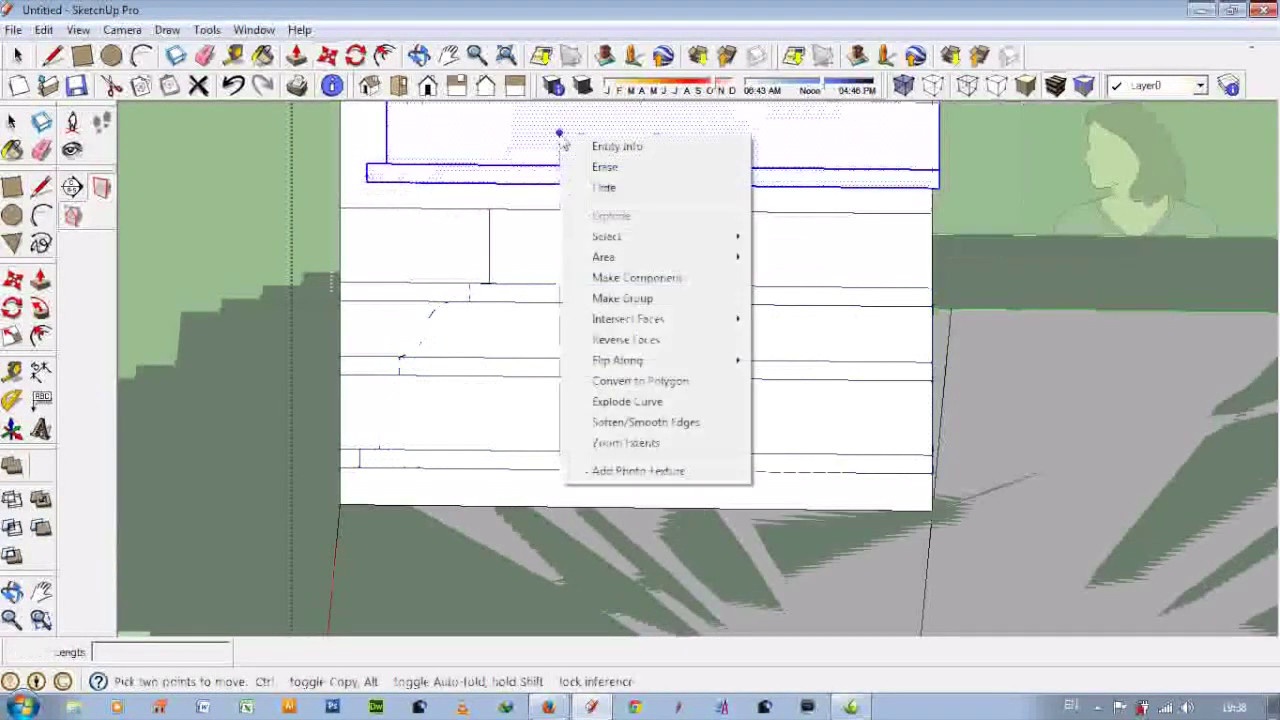
mouse_move(617, 360)
click(830, 403)
scroll(652, 244, up, 2)
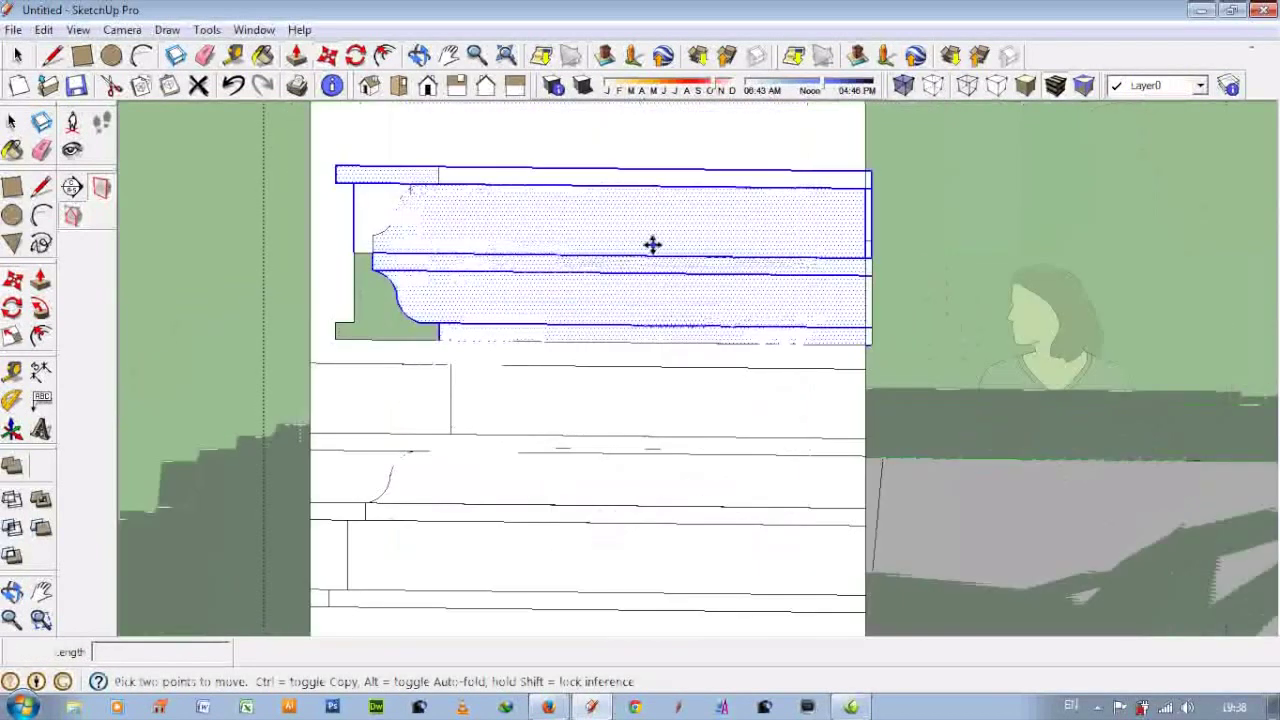
click(681, 241)
click(669, 263)
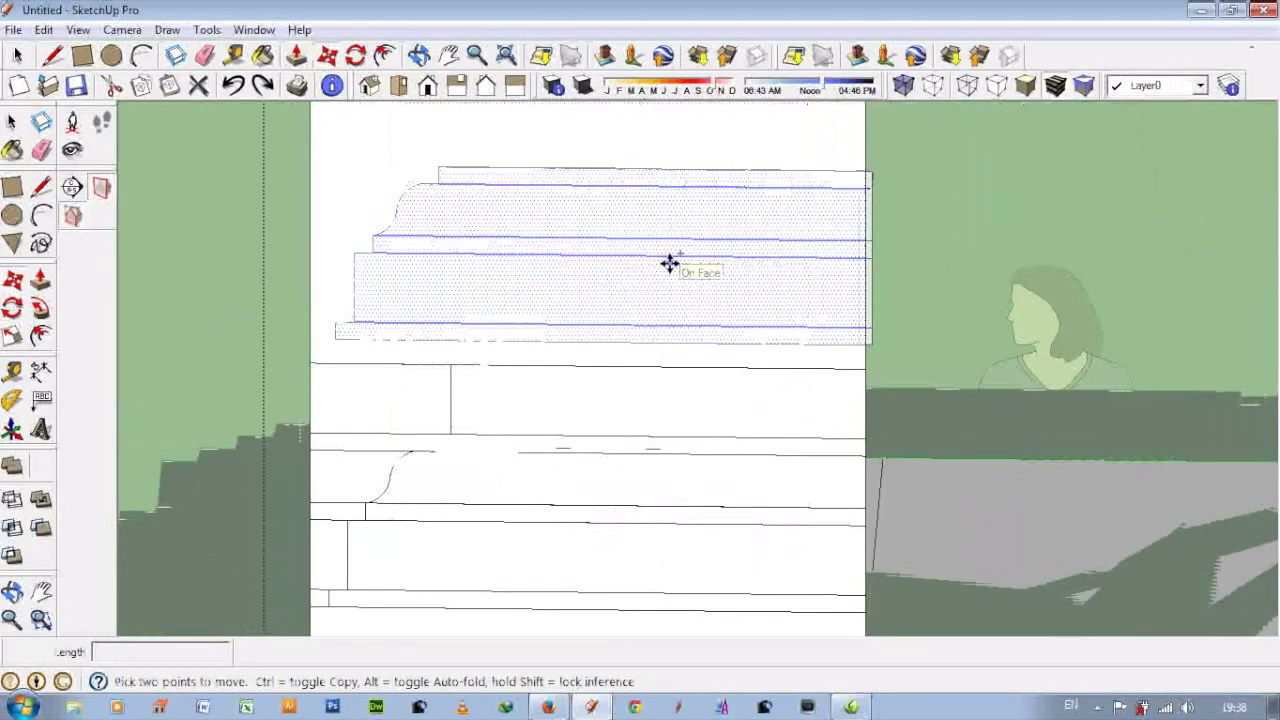
scroll(700, 320, down, 4)
- Paste a second copy of the profile beside the model and flip it upside down
key(ctrl+v)
click(249, 356)
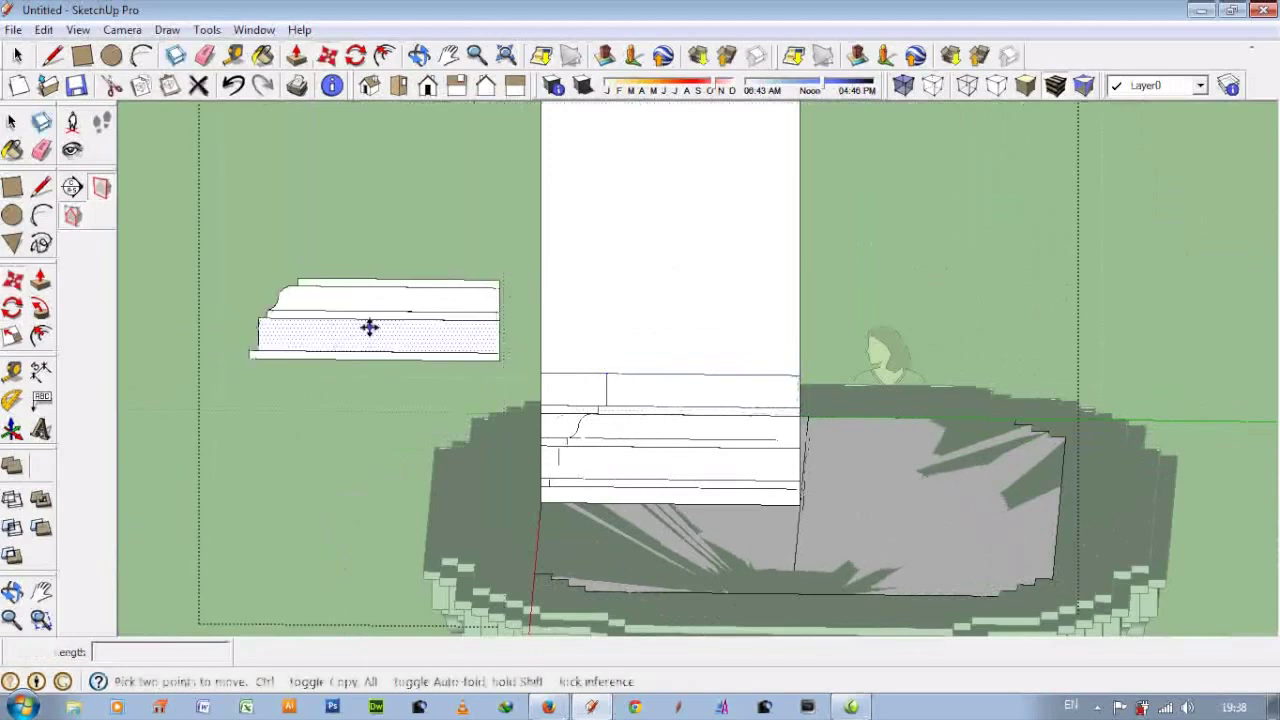
click(412, 334)
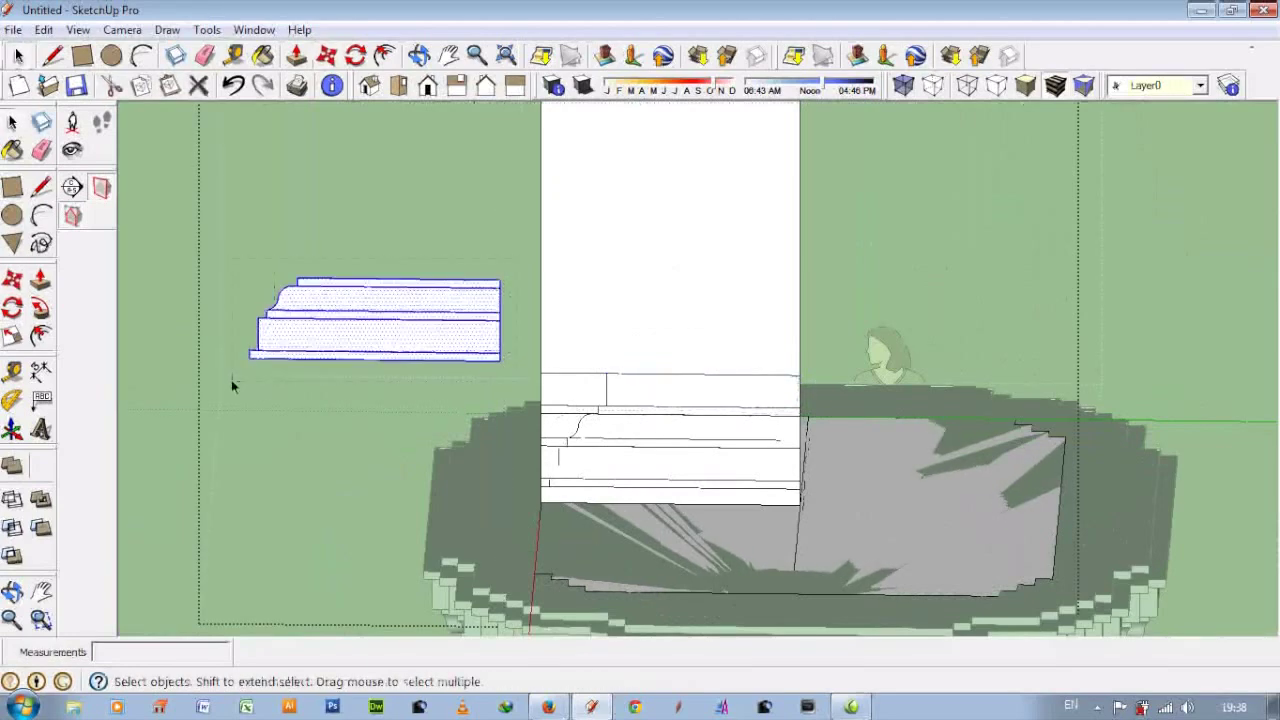
right_click(410, 337)
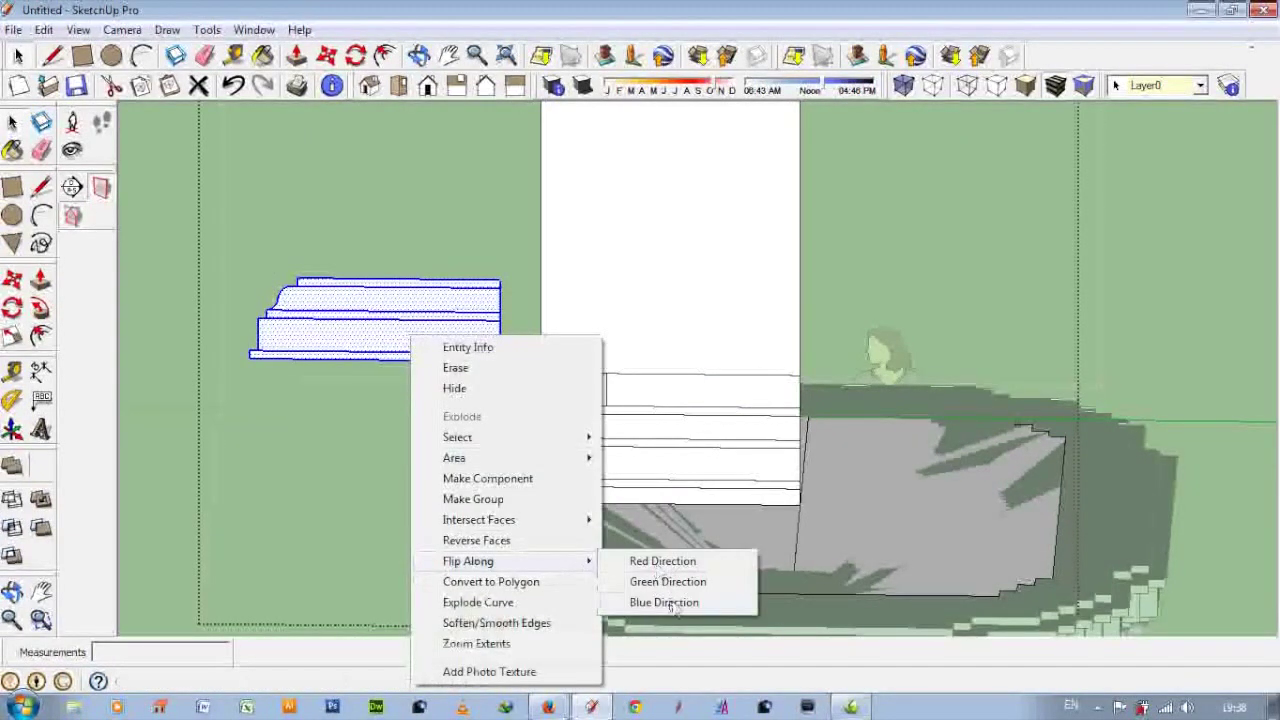
click(664, 602)
- Move the flipped profile against the column's edge, then down by 20 to the endpoint
scroll(546, 383, up, 2)
key(m)
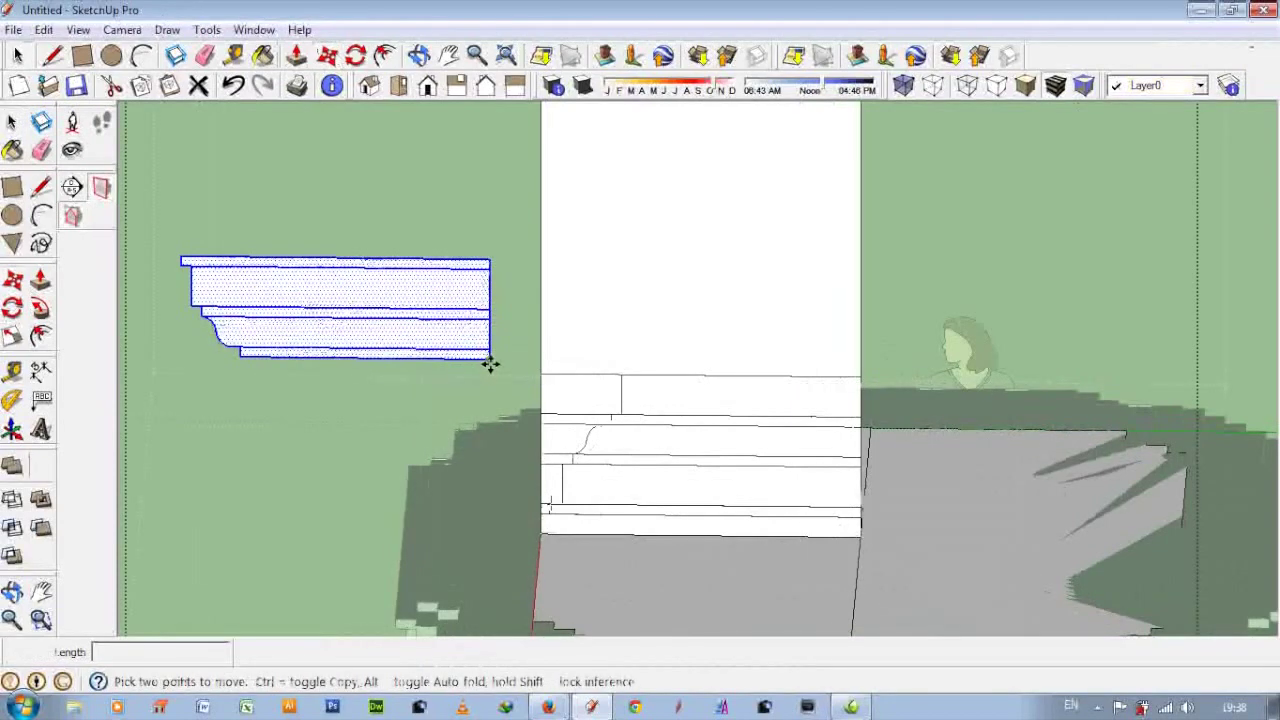
click(491, 364)
click(851, 371)
scroll(571, 386, down, 2)
mouse_move(571, 386)
middle_down()
mouse_move(657, 362)
mouse_move(834, 391)
mouse_move(614, 346)
middle_up()
scroll(614, 346, up, 2)
scroll(606, 391, up, 1)
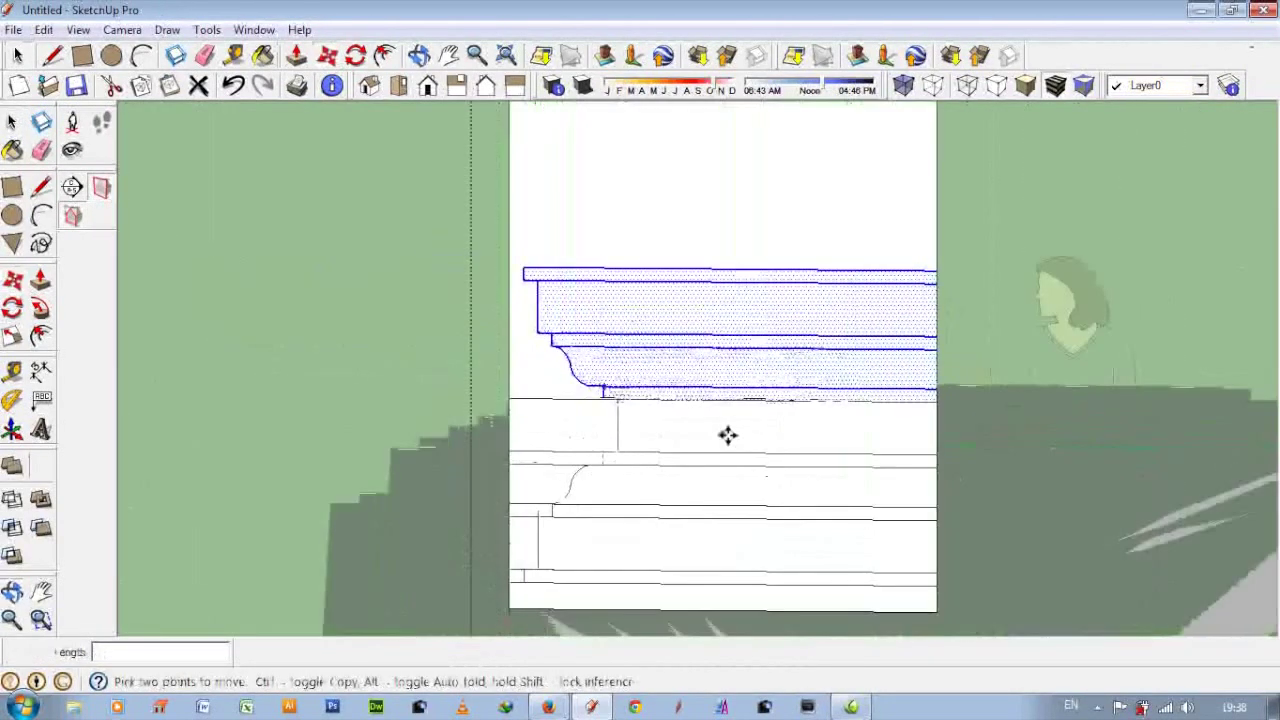
scroll(727, 434, up, 1)
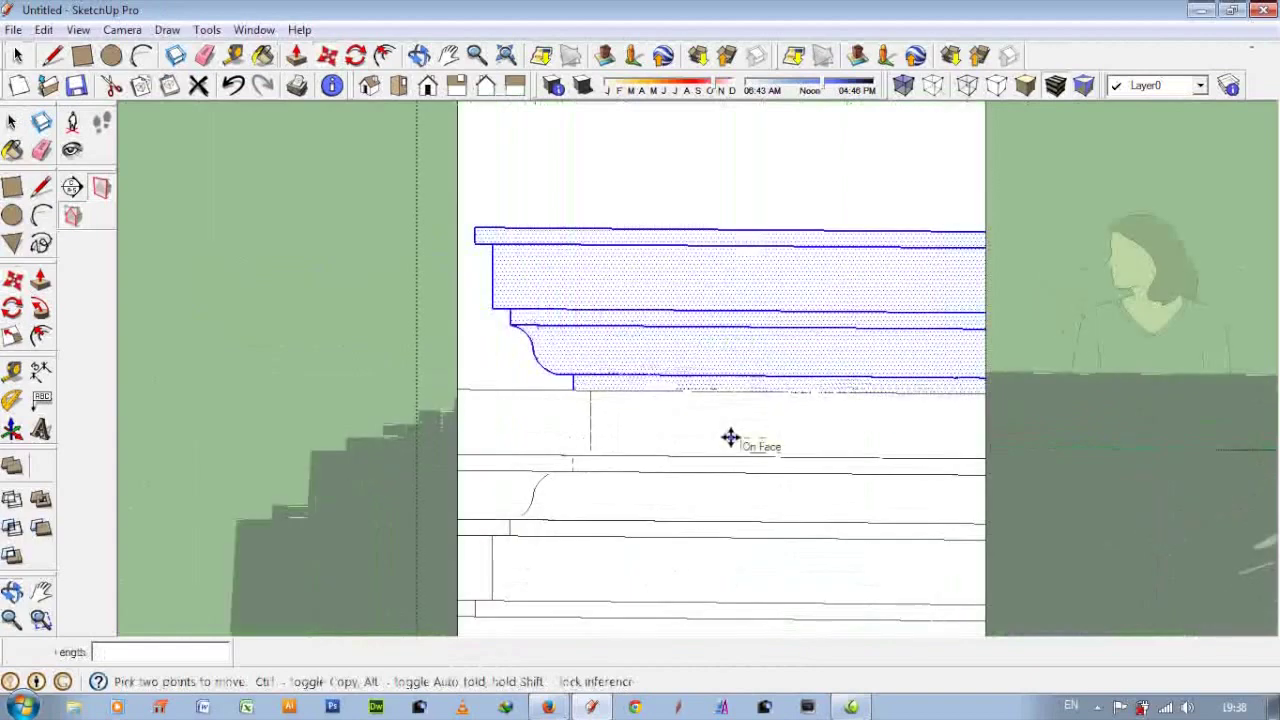
click(980, 398)
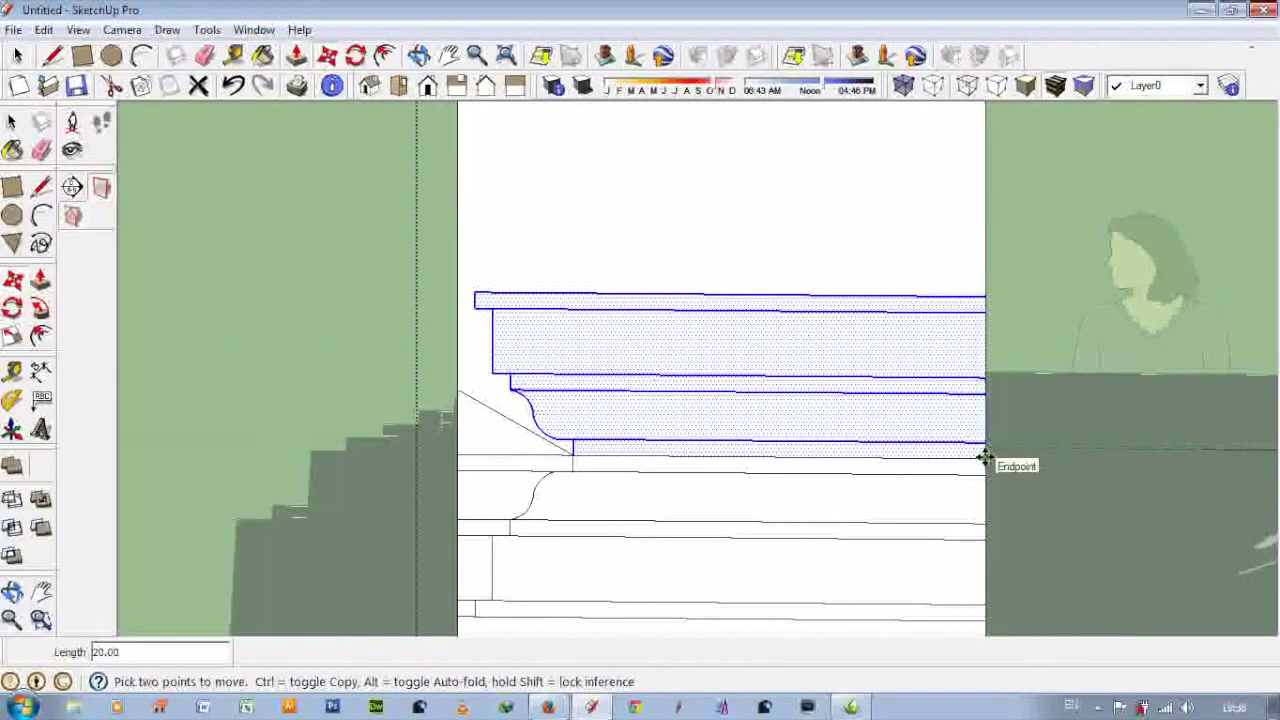
click(985, 458)
- Move the cornice profile onto the top of the column
mouse_move(383, 471)
middle_down()
mouse_move(686, 331)
mouse_move(529, 327)
mouse_move(429, 408)
mouse_move(417, 377)
middle_up()
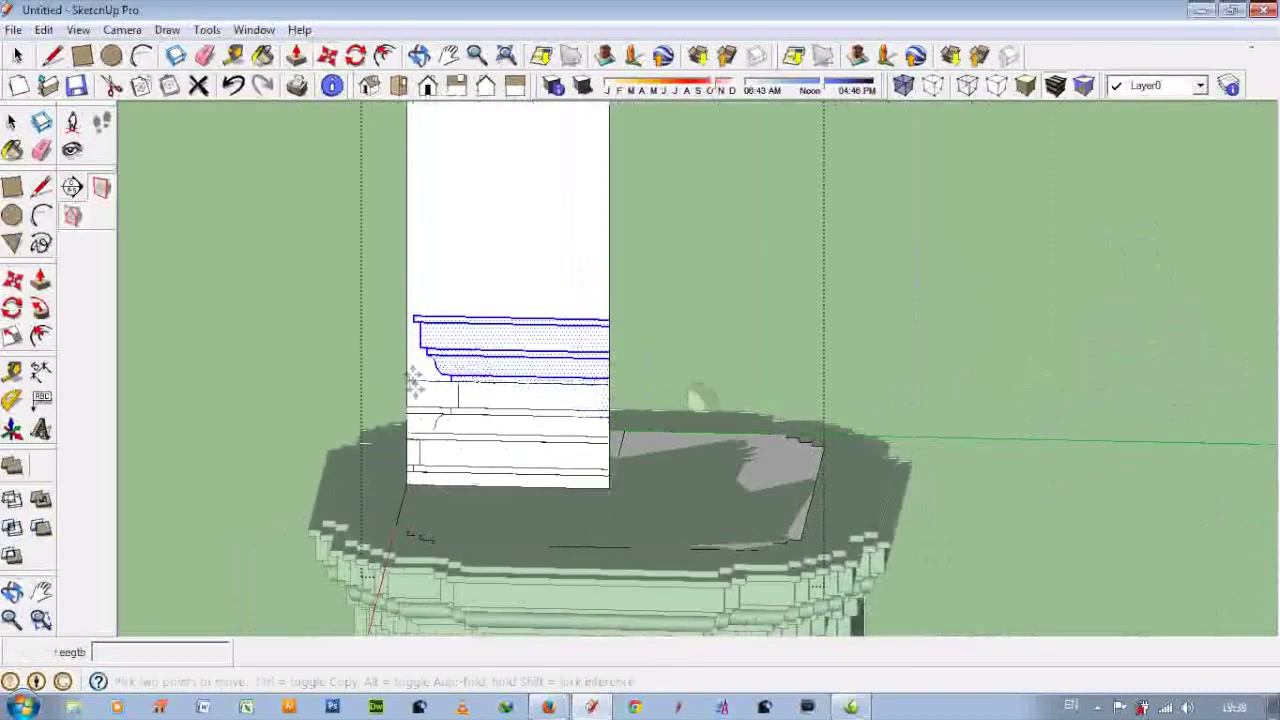
scroll(456, 478, up, 3)
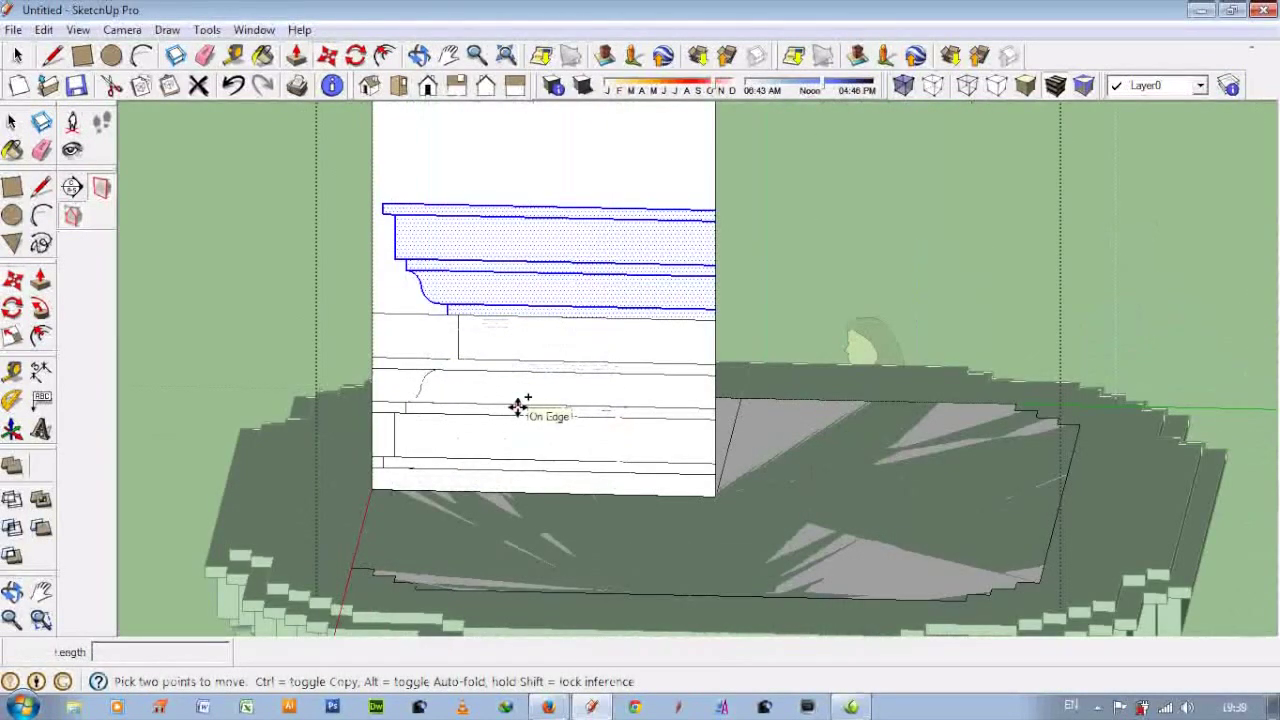
click(518, 405)
scroll(517, 406, down, 2)
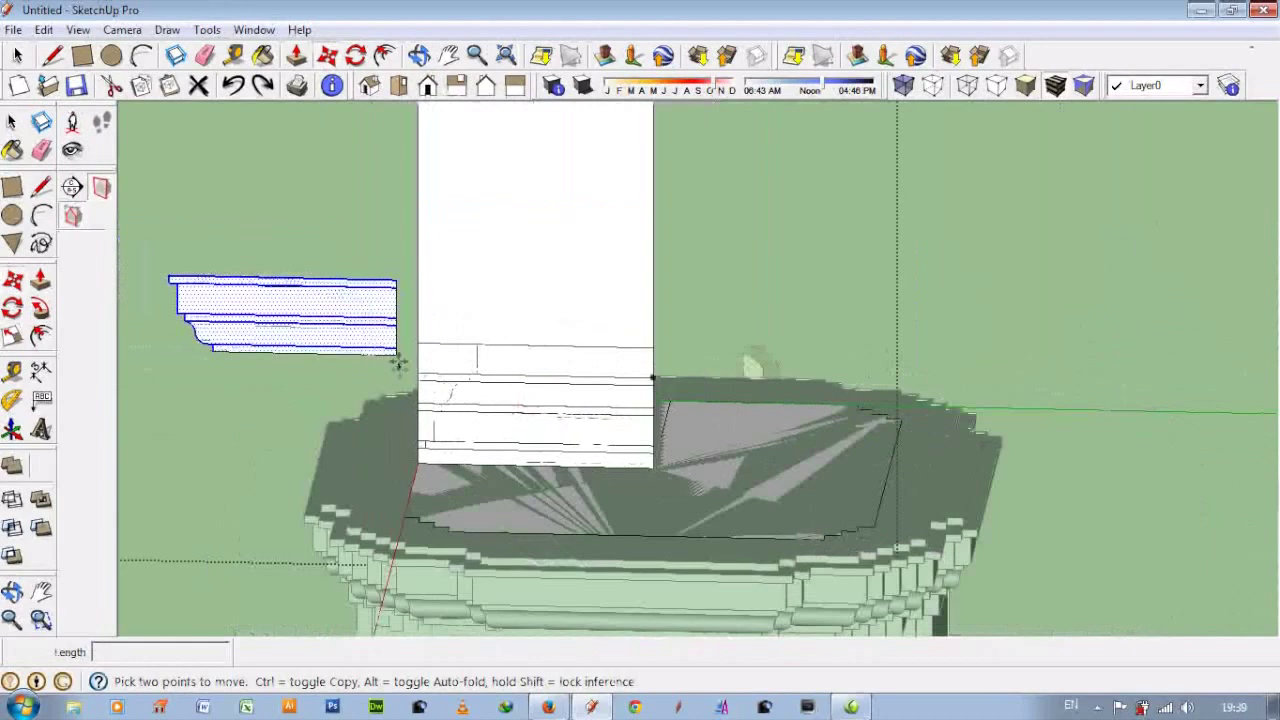
click(646, 377)
scroll(603, 360, up, 2)
- Erase the long leftover line inside the profile and the three stray lines on the left
scroll(271, 357, up, 3)
scroll(405, 313, up, 2)
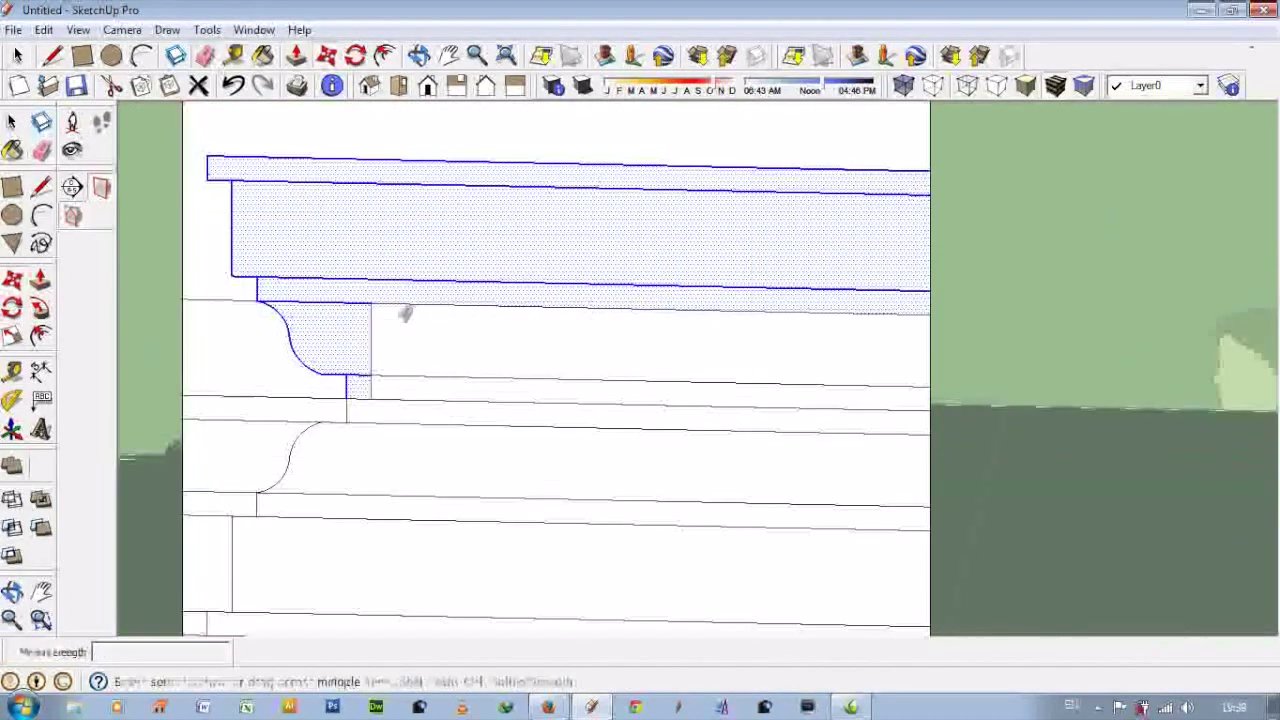
scroll(376, 350, up, 2)
scroll(392, 392, down, 2)
scroll(370, 410, up, 2)
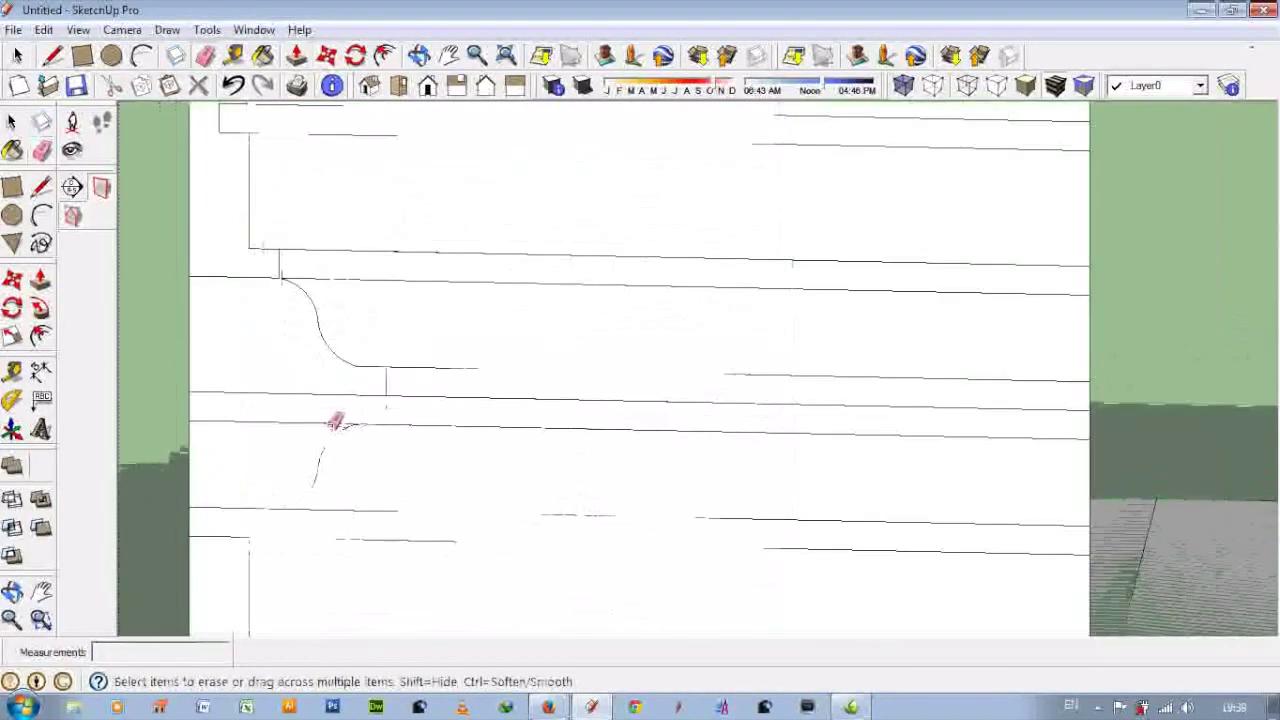
click(428, 389)
drag(236, 280, 233, 510)
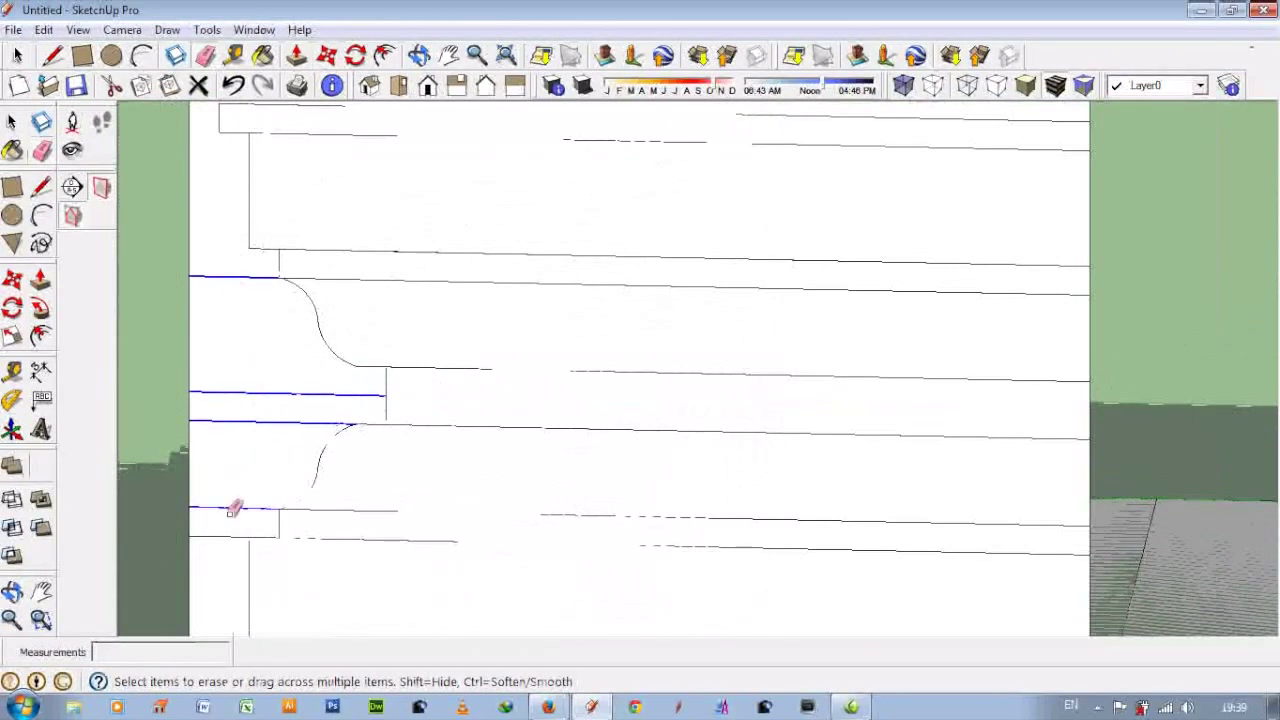
scroll(346, 397, down, 2)
scroll(286, 534, up, 1)
scroll(343, 500, down, 2)
scroll(372, 410, down, 2)
mouse_move(372, 410)
middle_down()
mouse_move(552, 449)
mouse_move(509, 489)
middle_up()
scroll(509, 489, up, 2)
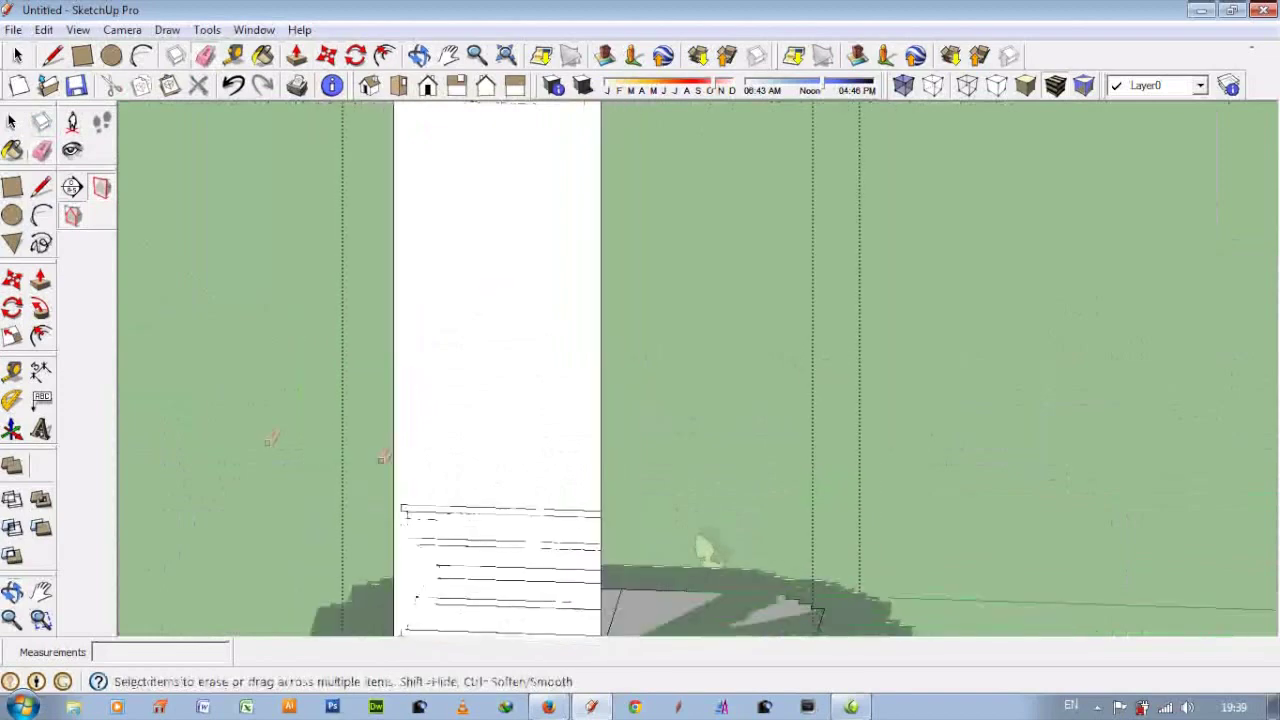
- Draw a 140-long edge across the top of the upper cornice
click(53, 56)
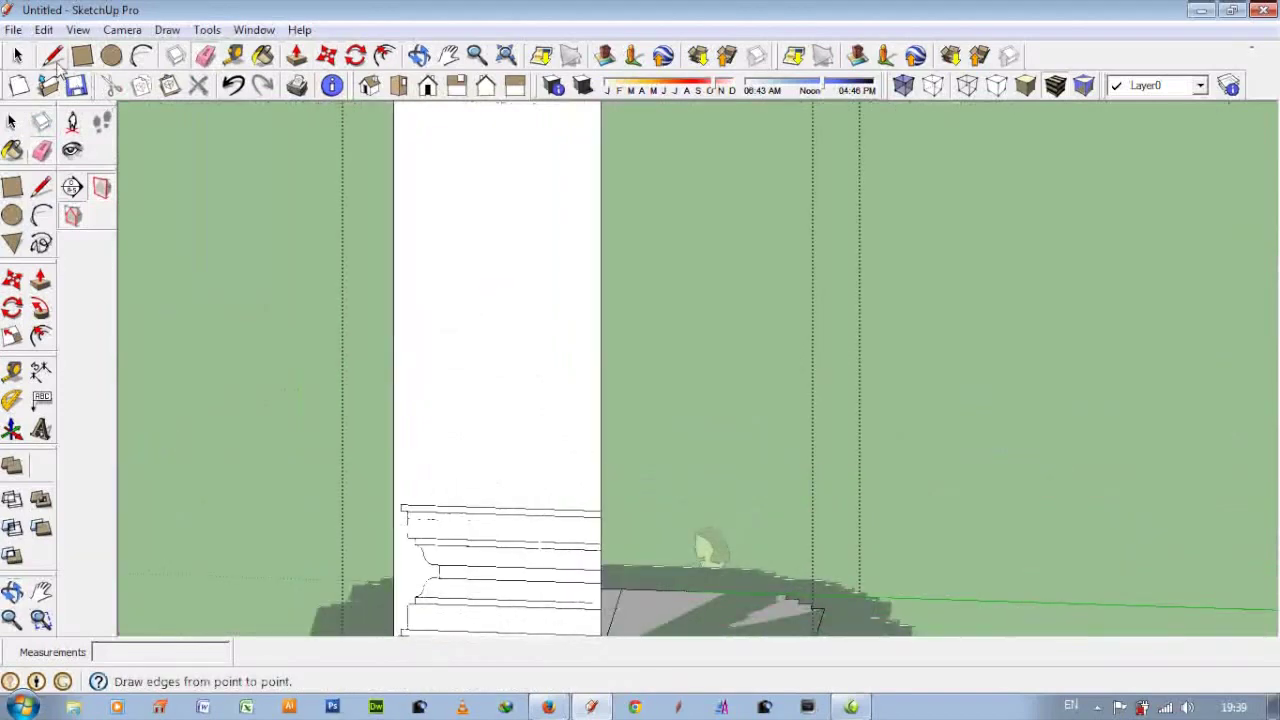
click(141, 56)
scroll(432, 503, up, 1)
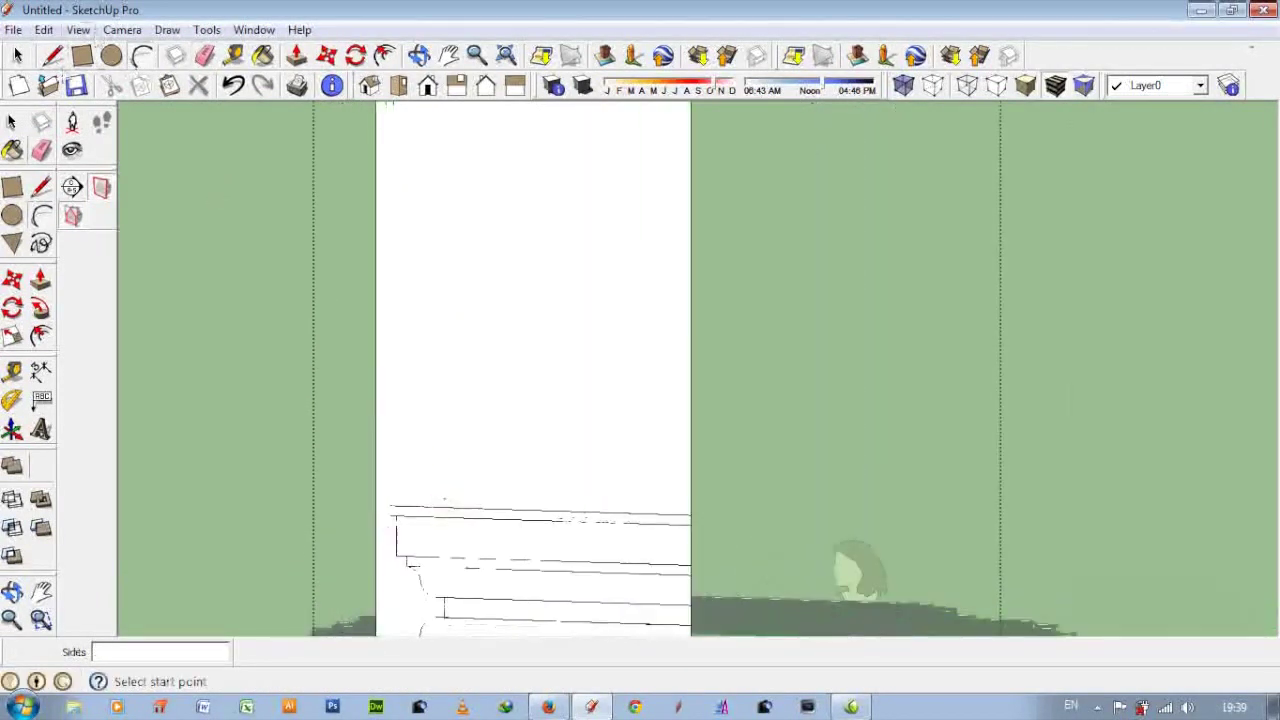
key(l)
scroll(432, 515, up, 1)
click(382, 509)
click(397, 510)
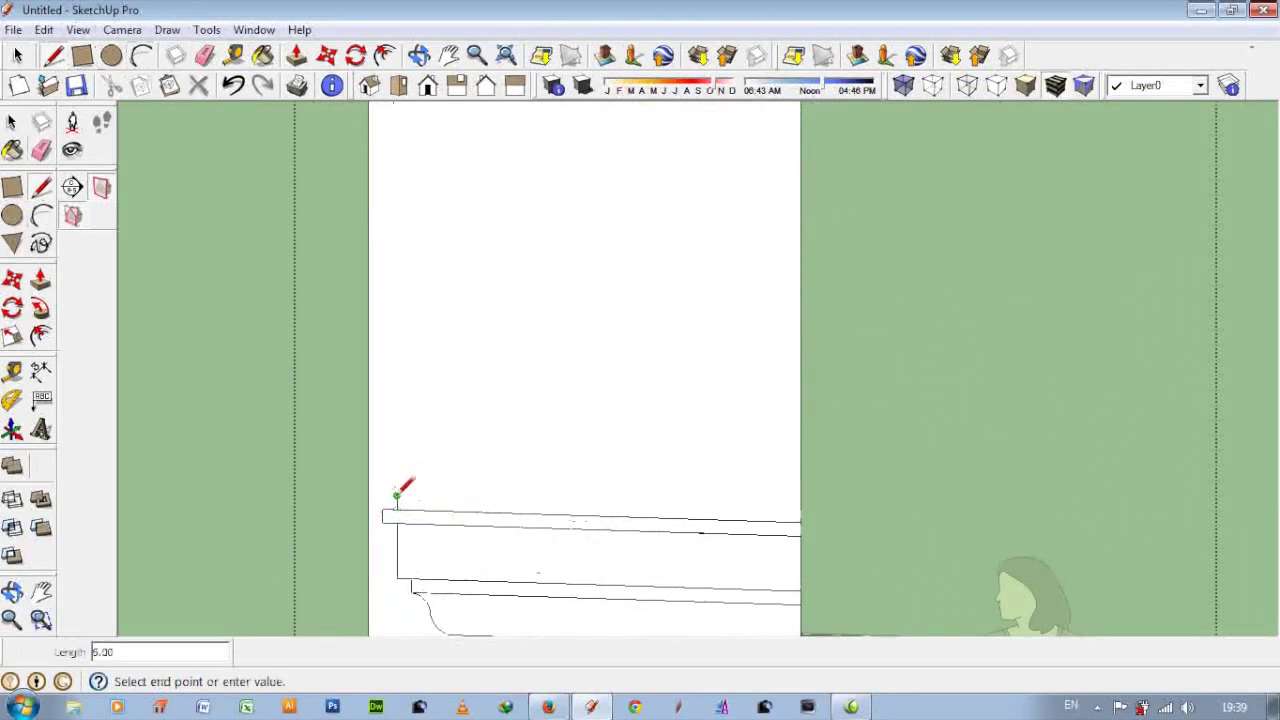
click(803, 507)
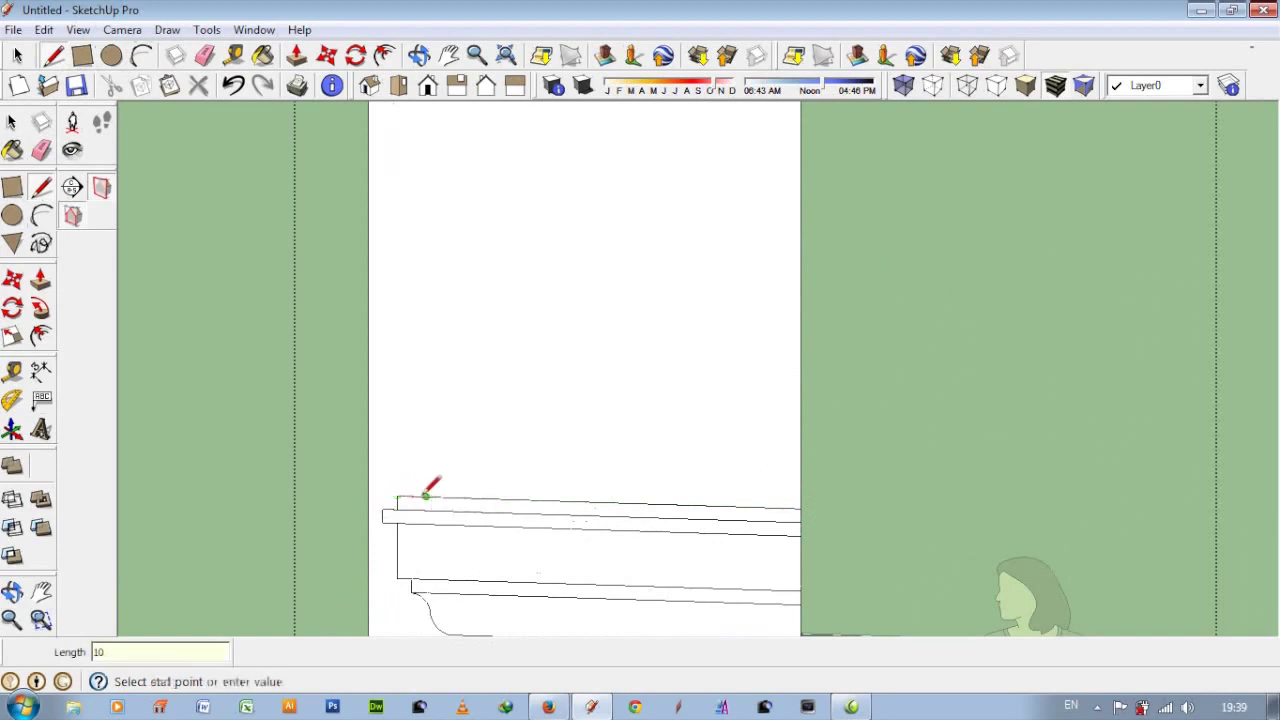
key(Escape)
scroll(646, 391, down, 3)
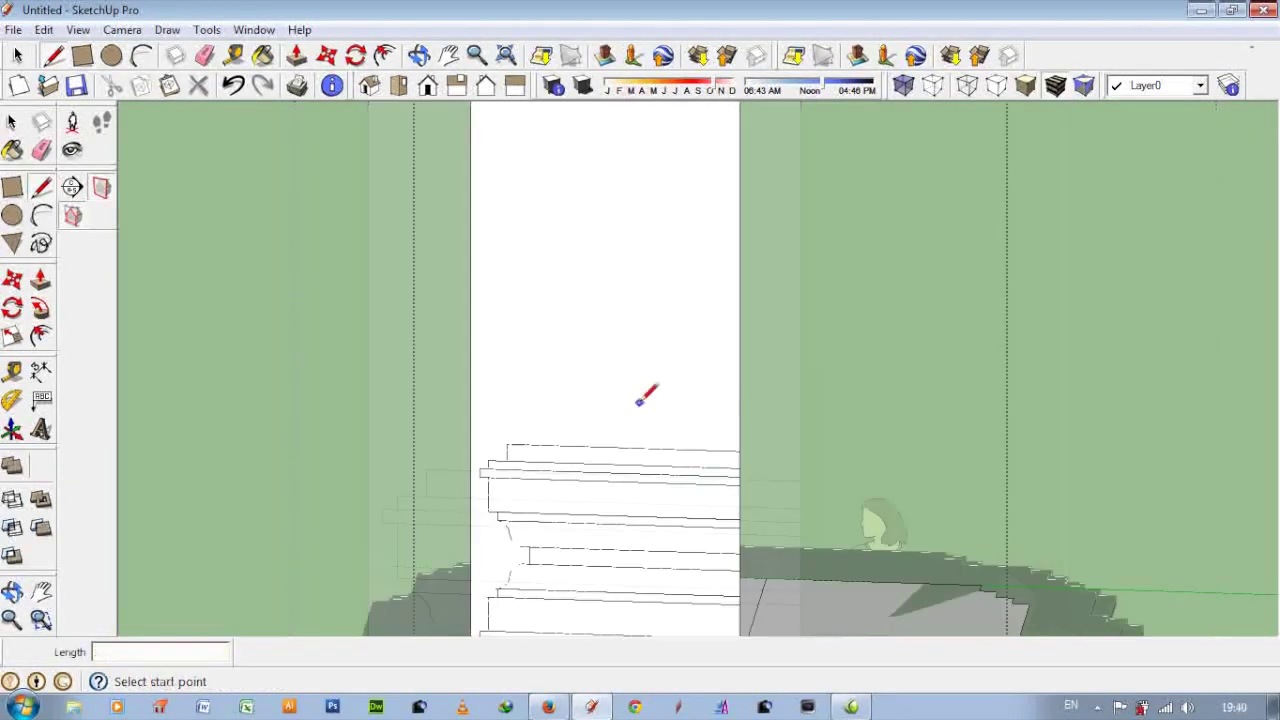
middle_drag(646, 391, 569, 506)
scroll(630, 460, up, 4)
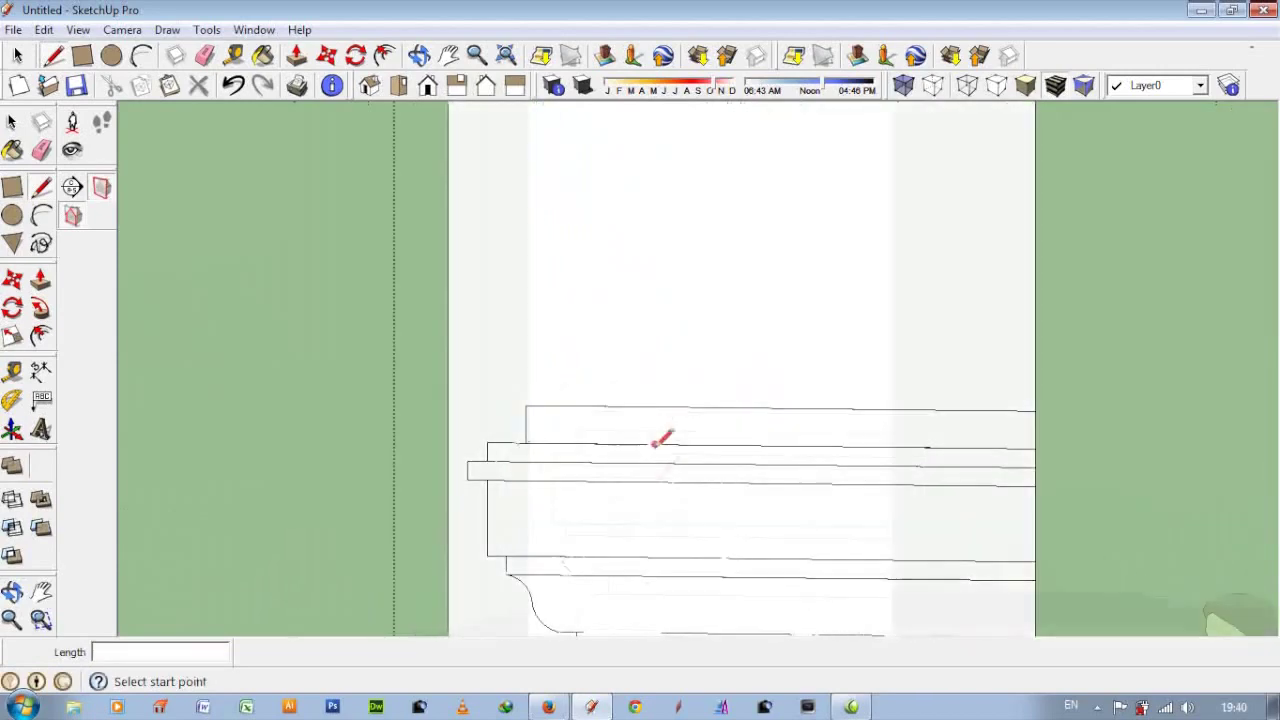
scroll(663, 437, down, 5)
scroll(677, 369, up, 2)
scroll(691, 466, up, 2)
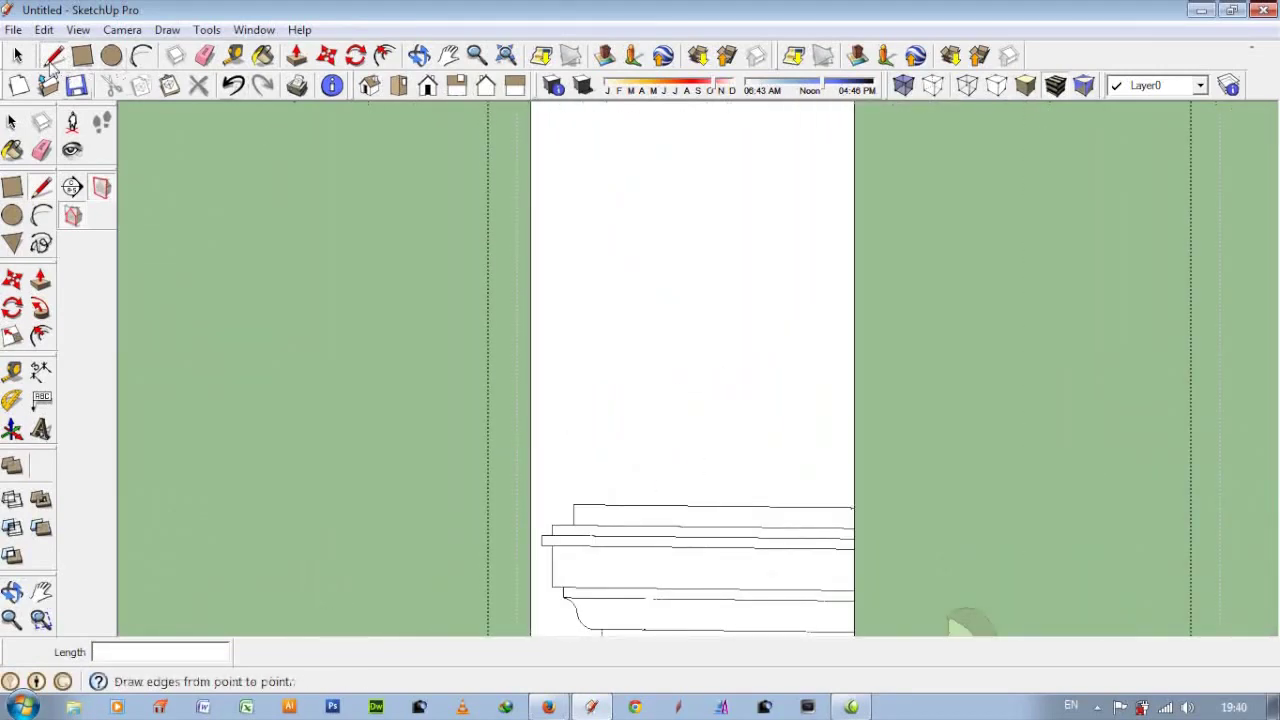
- Draw the bell curve as two bulging arcs rising from the cornice top
click(141, 55)
scroll(600, 500, up, 1)
click(580, 503)
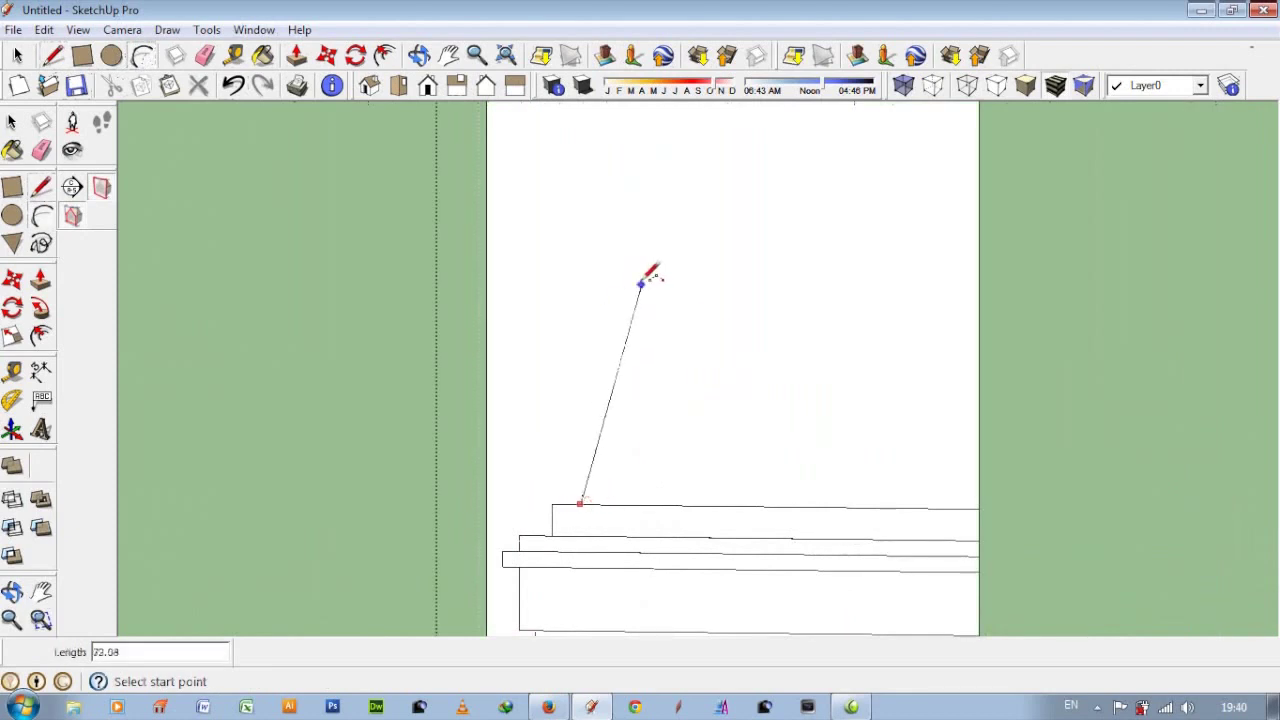
click(641, 255)
click(629, 364)
click(646, 249)
mouse_move(646, 249)
middle_down()
mouse_move(746, 443)
mouse_move(751, 291)
middle_up()
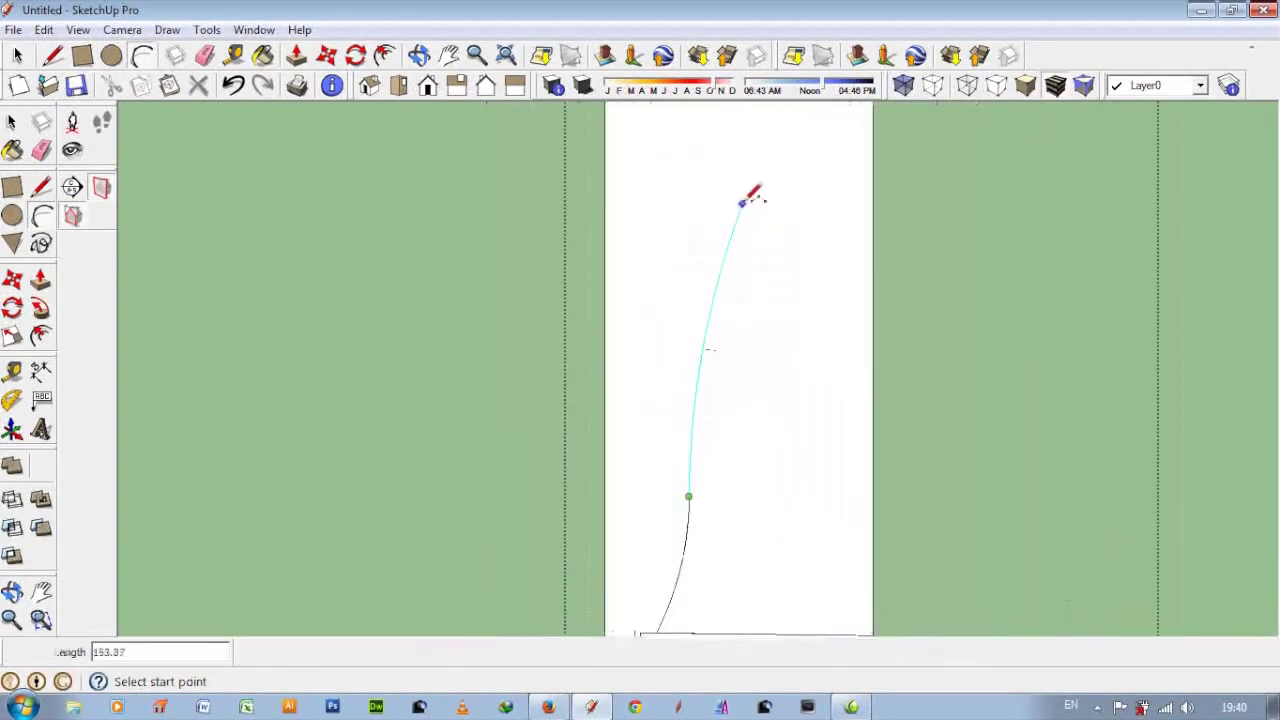
scroll(757, 171, down, 3)
scroll(785, 235, up, 1)
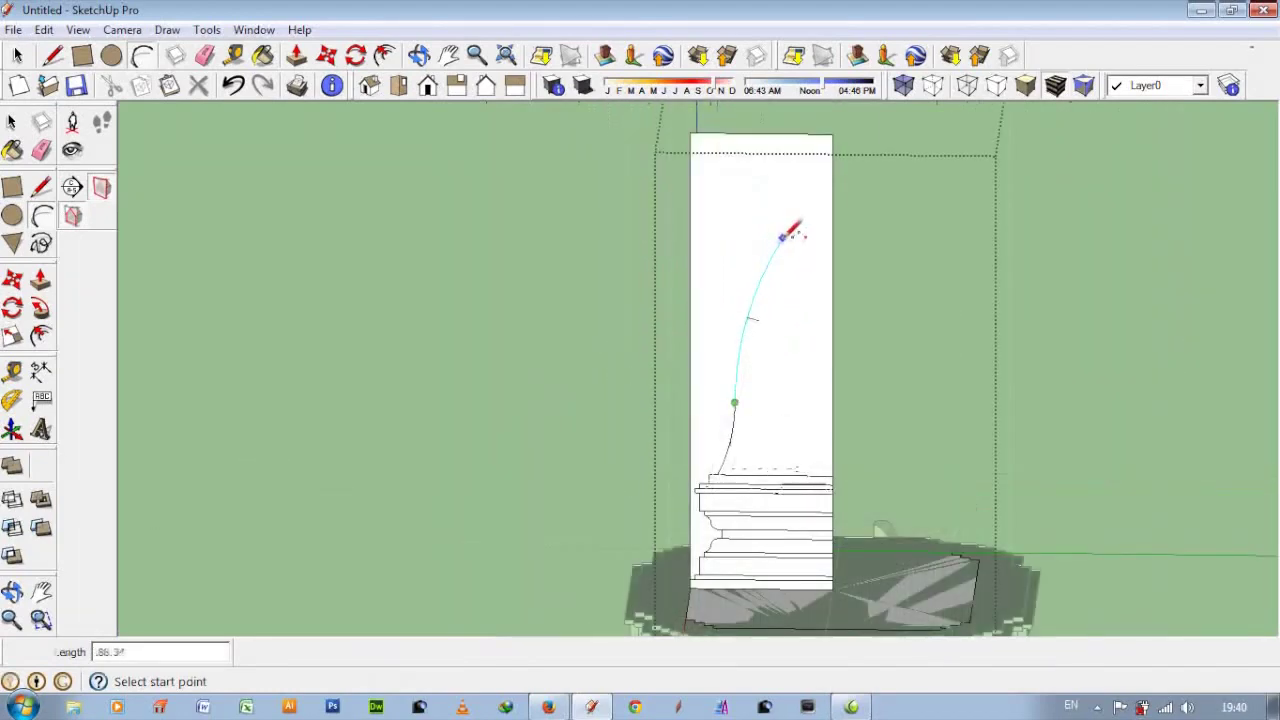
click(789, 228)
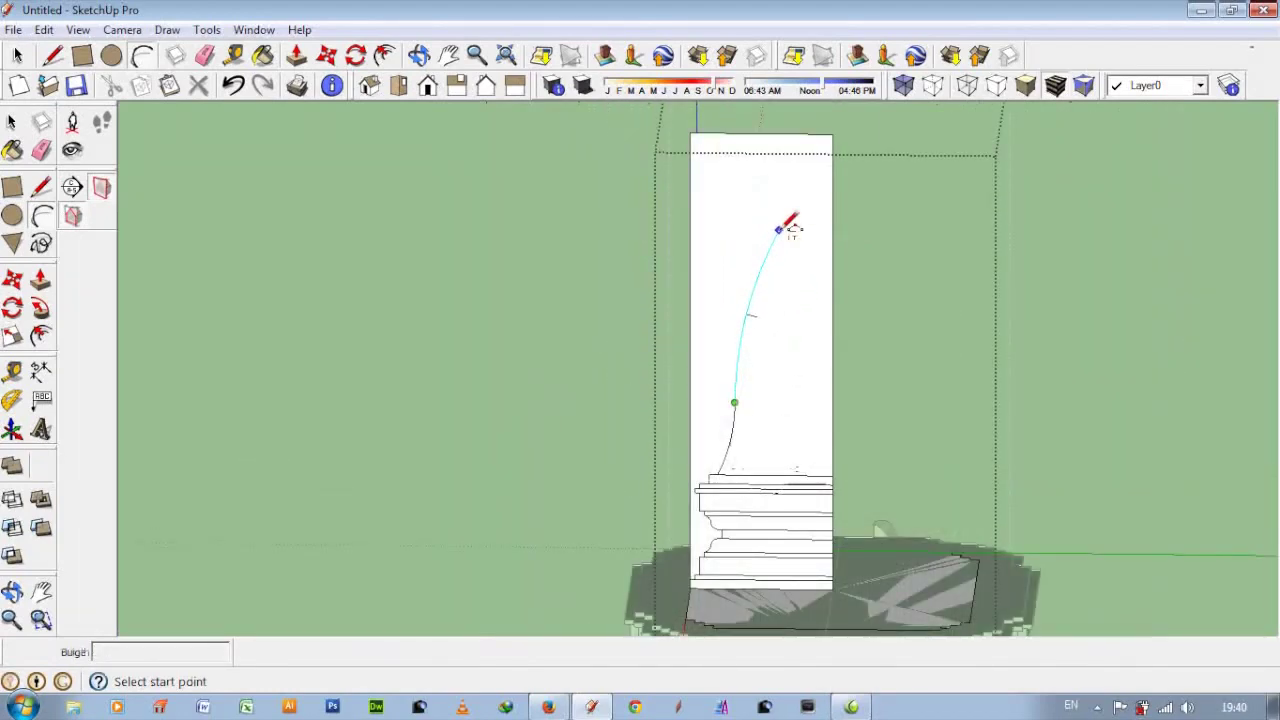
click(789, 391)
scroll(792, 226, up, 2)
- Draw a flat edge from the curve's top to the column's right side
click(773, 230)
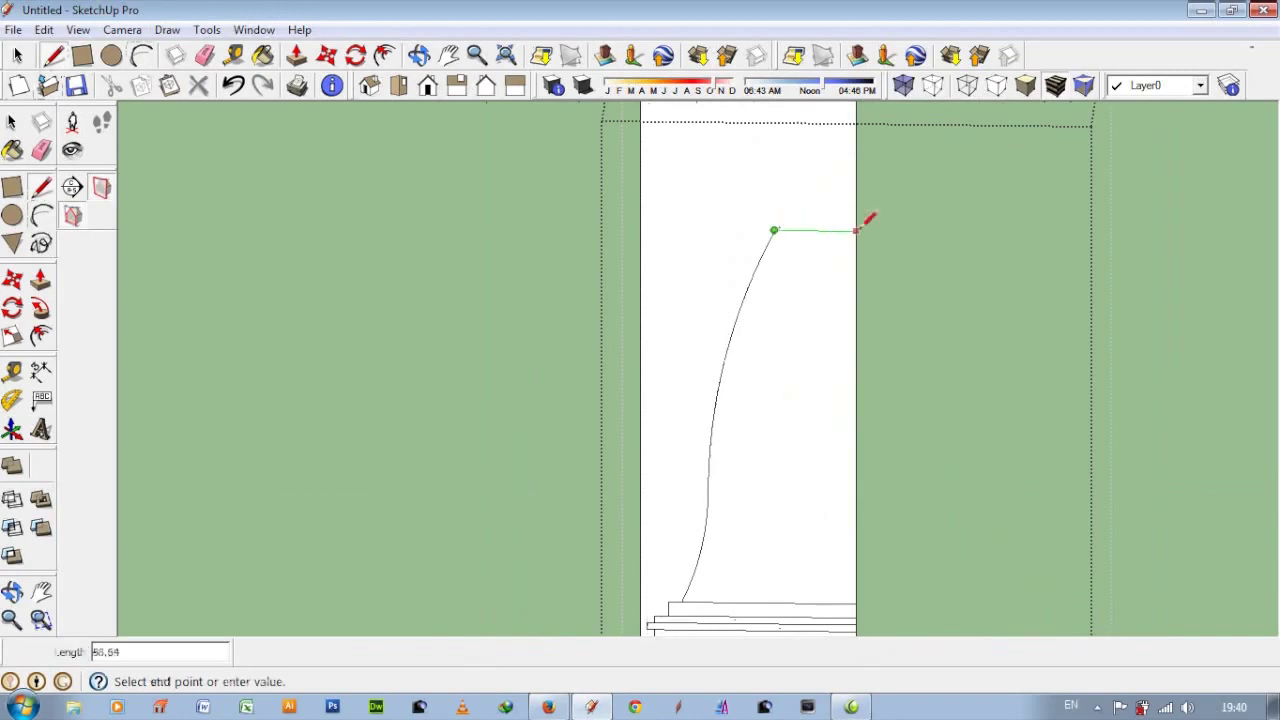
click(856, 229)
scroll(691, 272, down, 3)
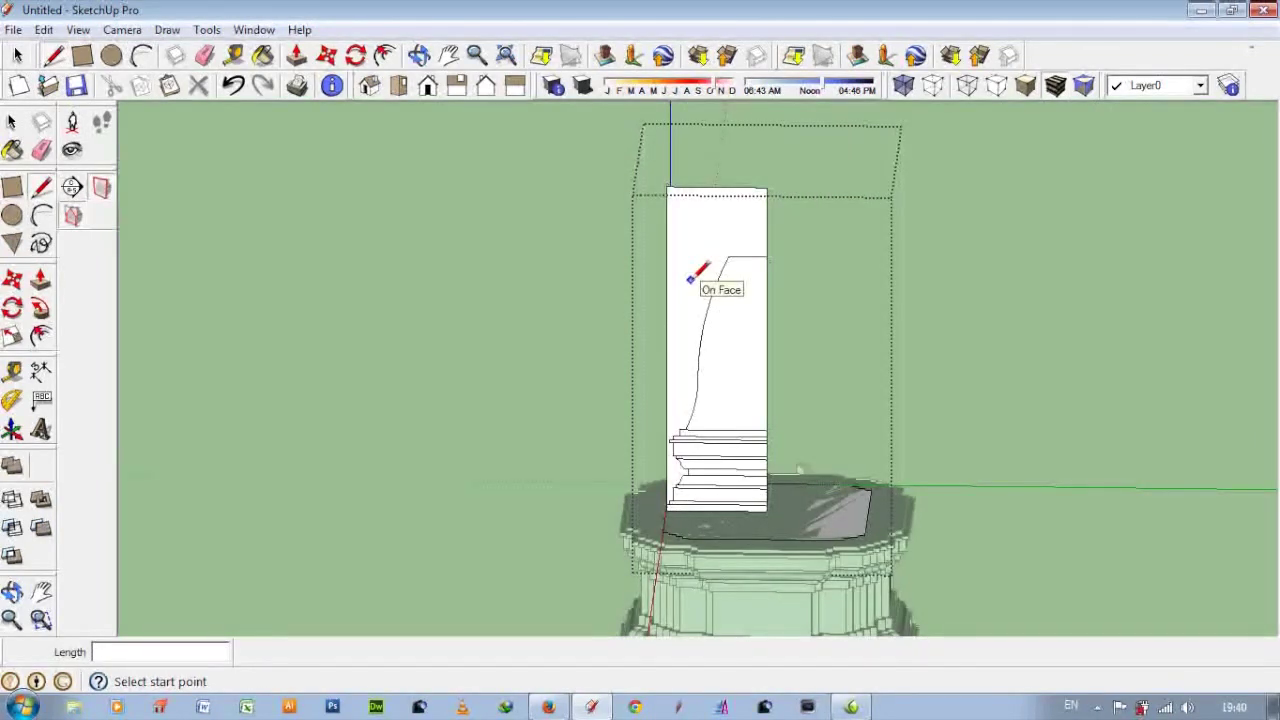
scroll(741, 428, up, 3)
scroll(751, 437, down, 3)
scroll(740, 205, up, 5)
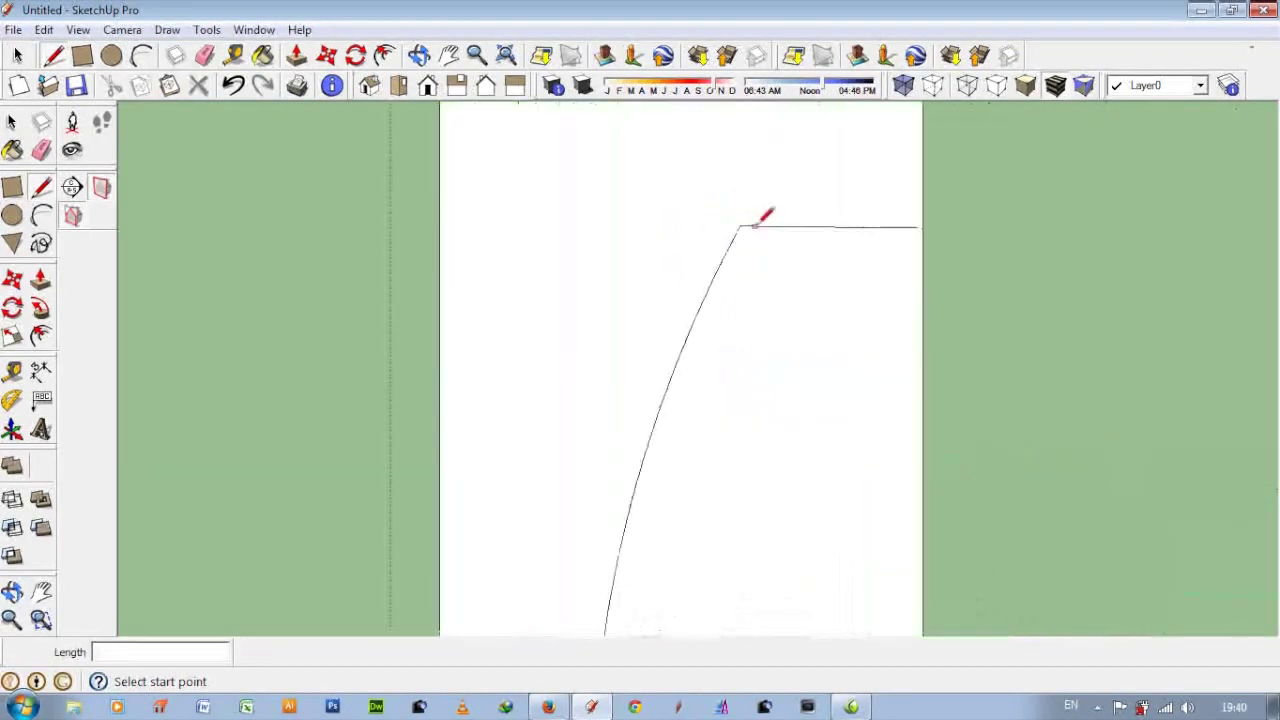
- Add upper ledge edges out to the profile's right side, 5 units above the top band
click(740, 226)
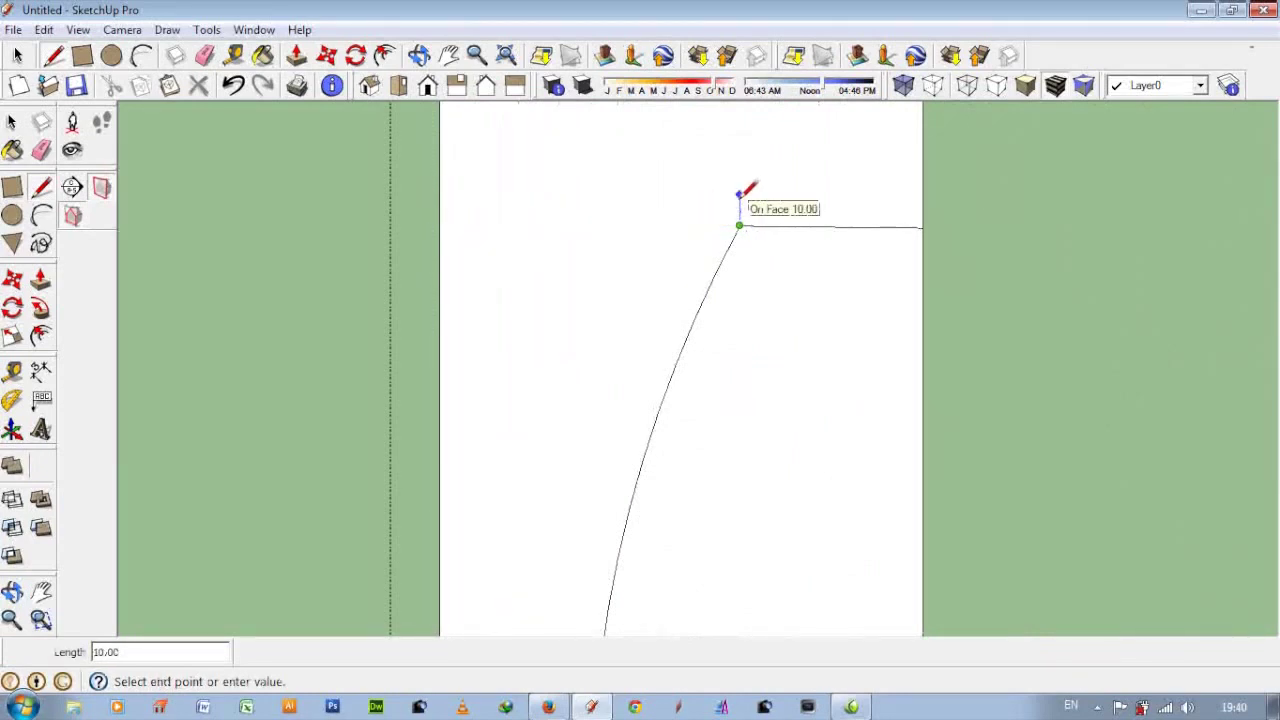
click(922, 210)
click(922, 212)
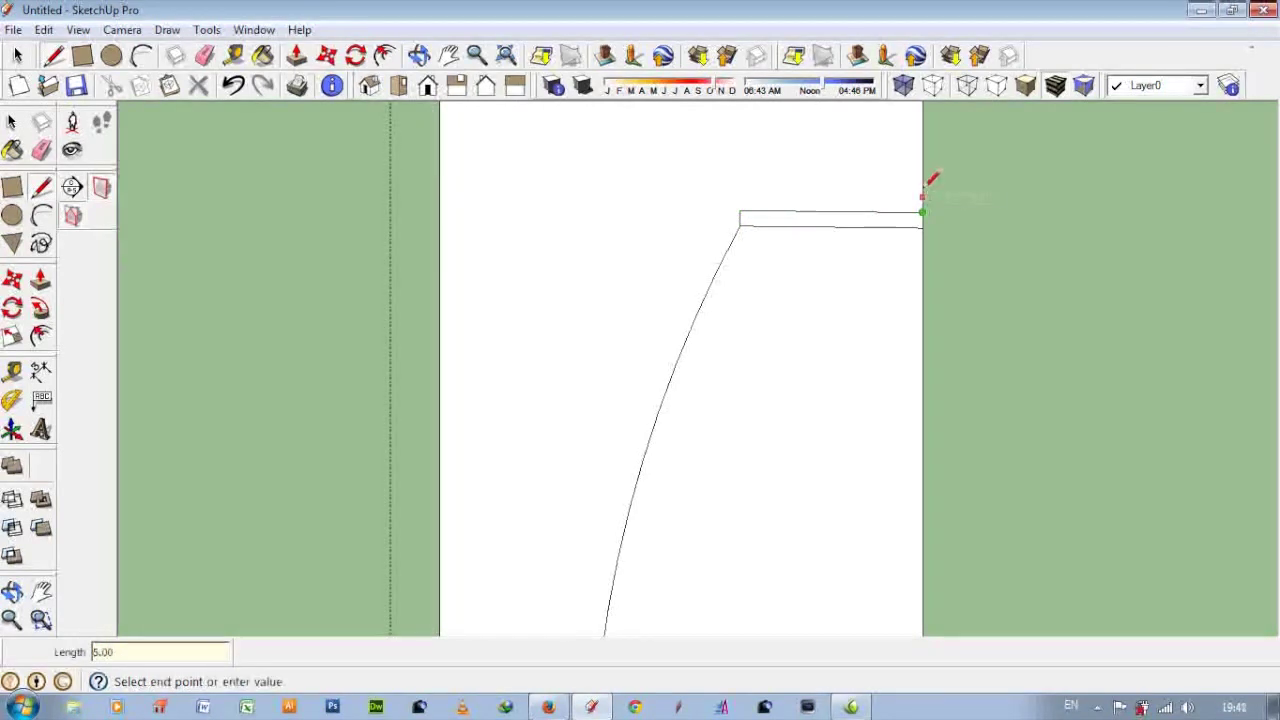
click(713, 193)
scroll(725, 200, down, 1)
key(Escape)
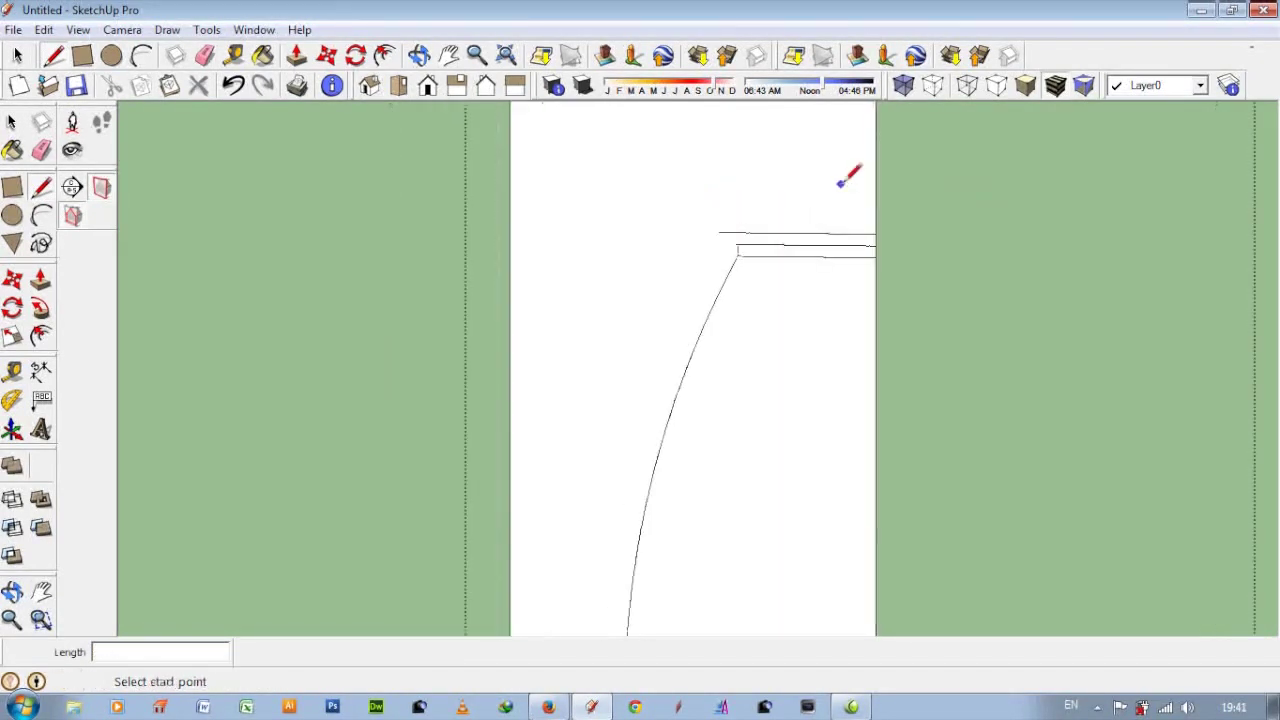
scroll(928, 273, up, 3)
click(641, 299)
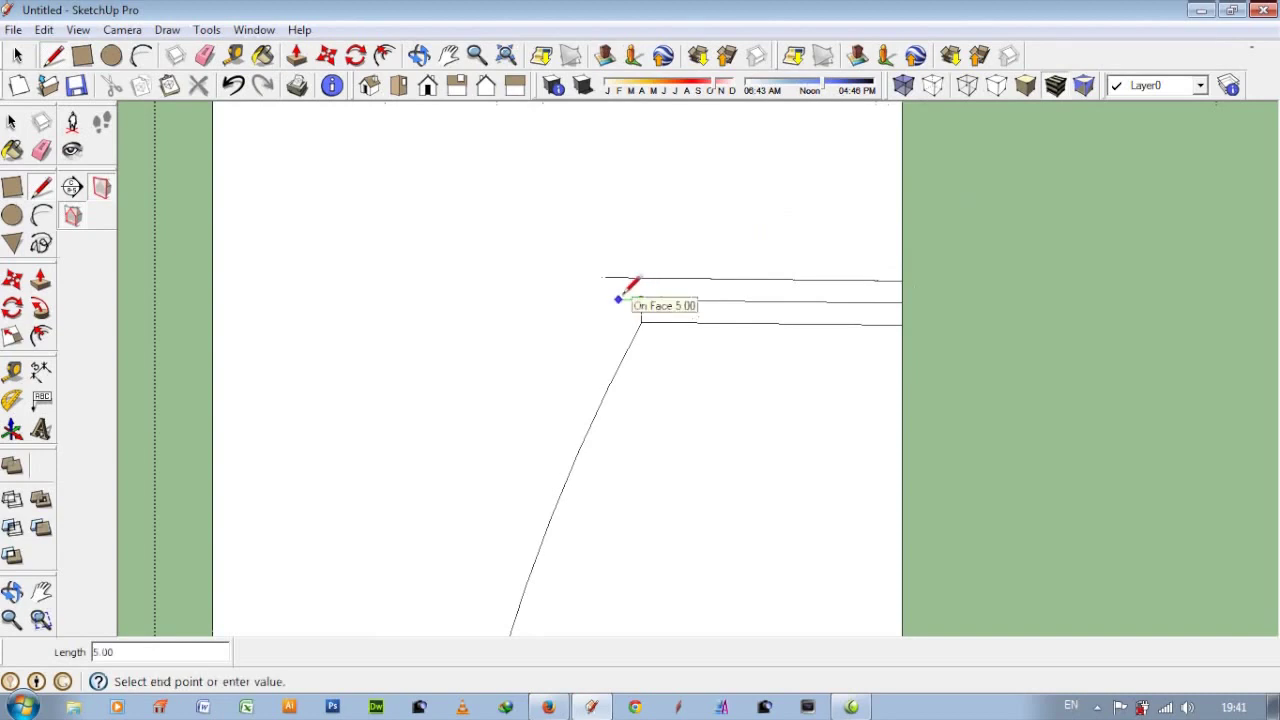
scroll(640, 290, down, 2)
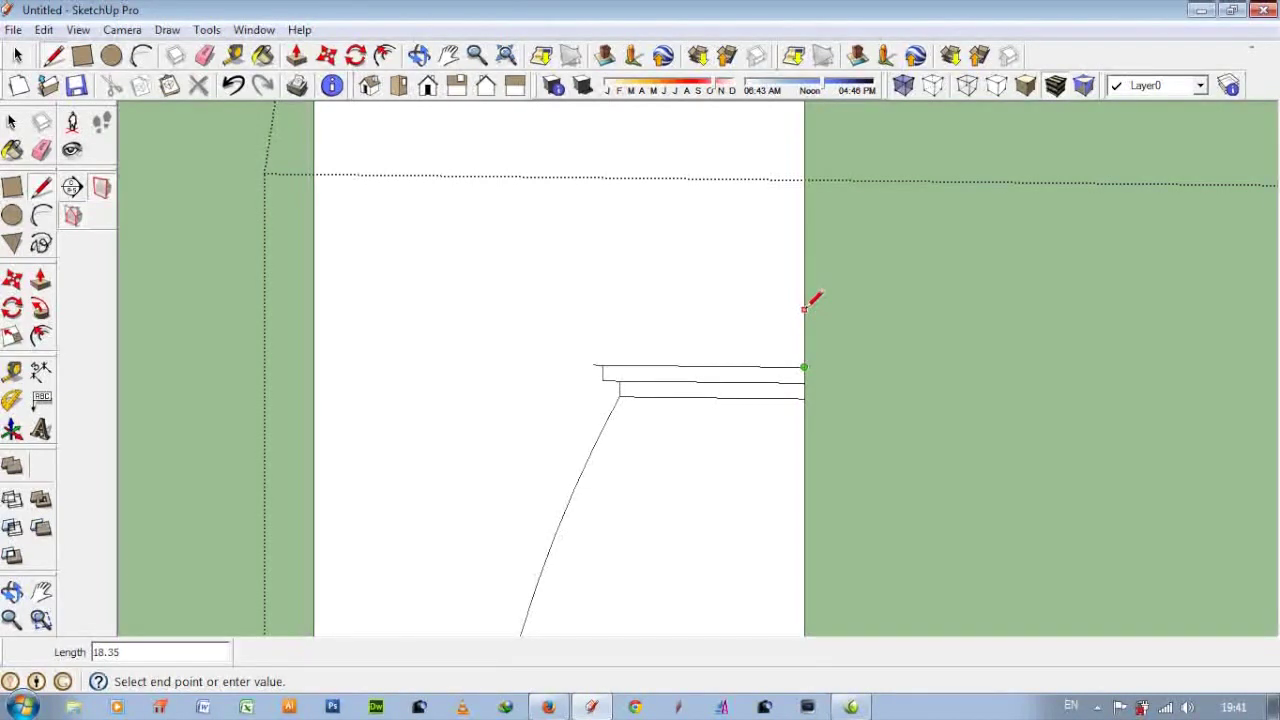
click(804, 318)
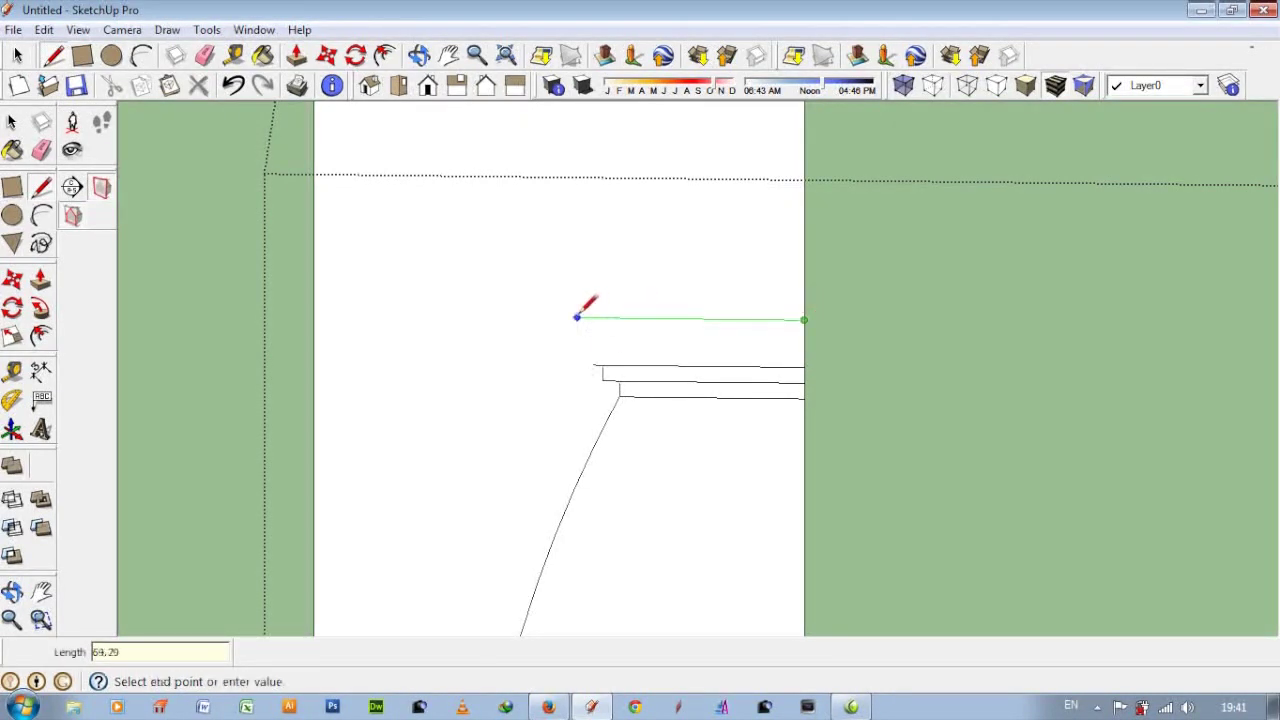
scroll(553, 318, up, 1)
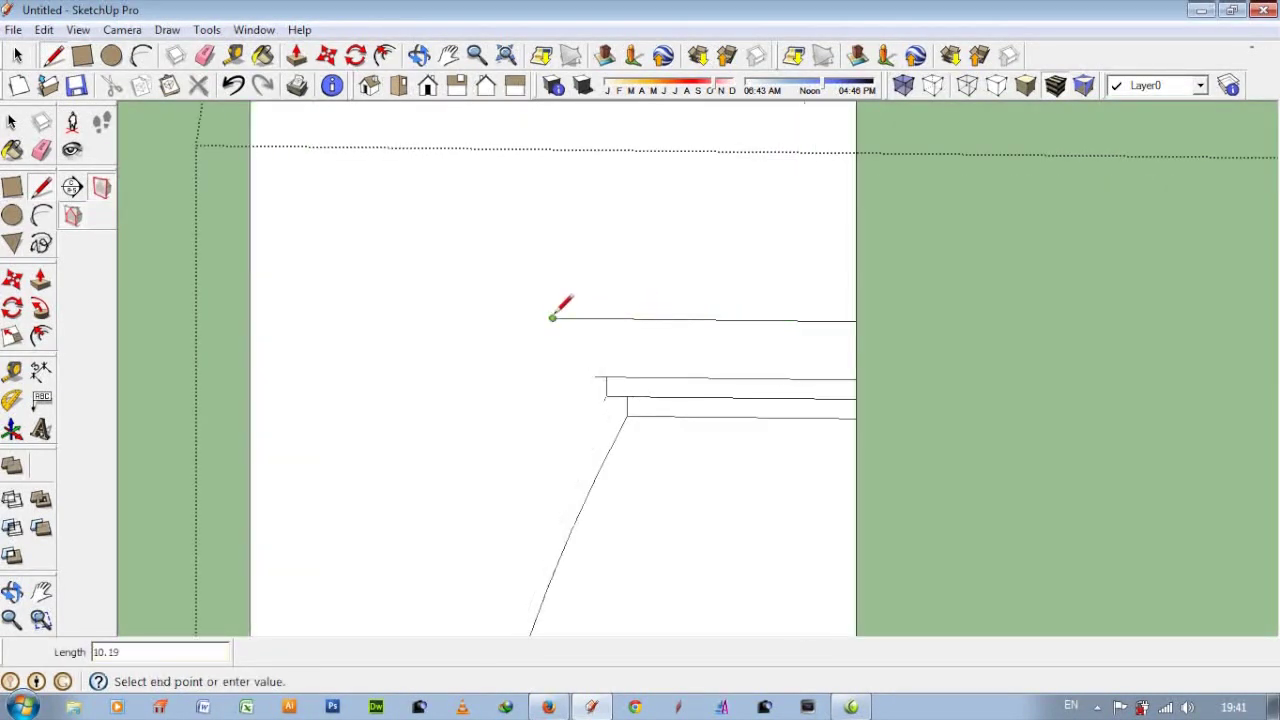
- Draw the lower and upper cove curves, ending at the top ledge
scroll(560, 370, up, 2)
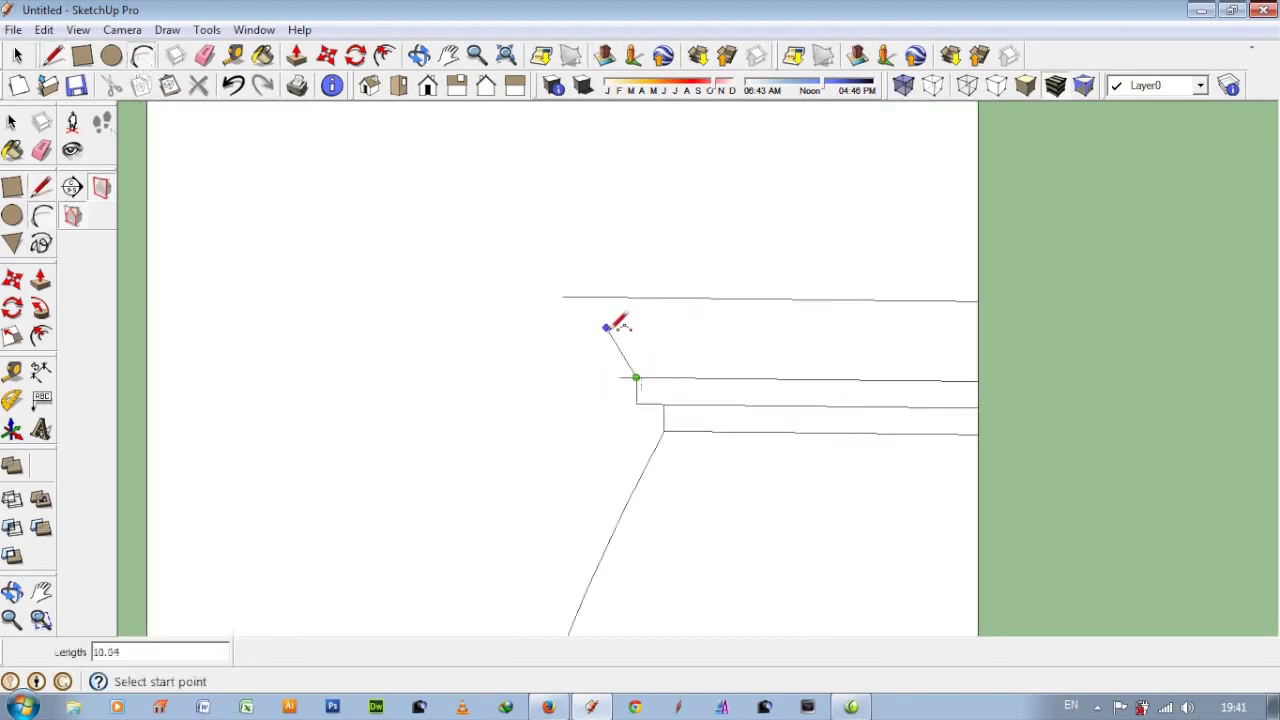
scroll(614, 341, up, 1)
click(612, 346)
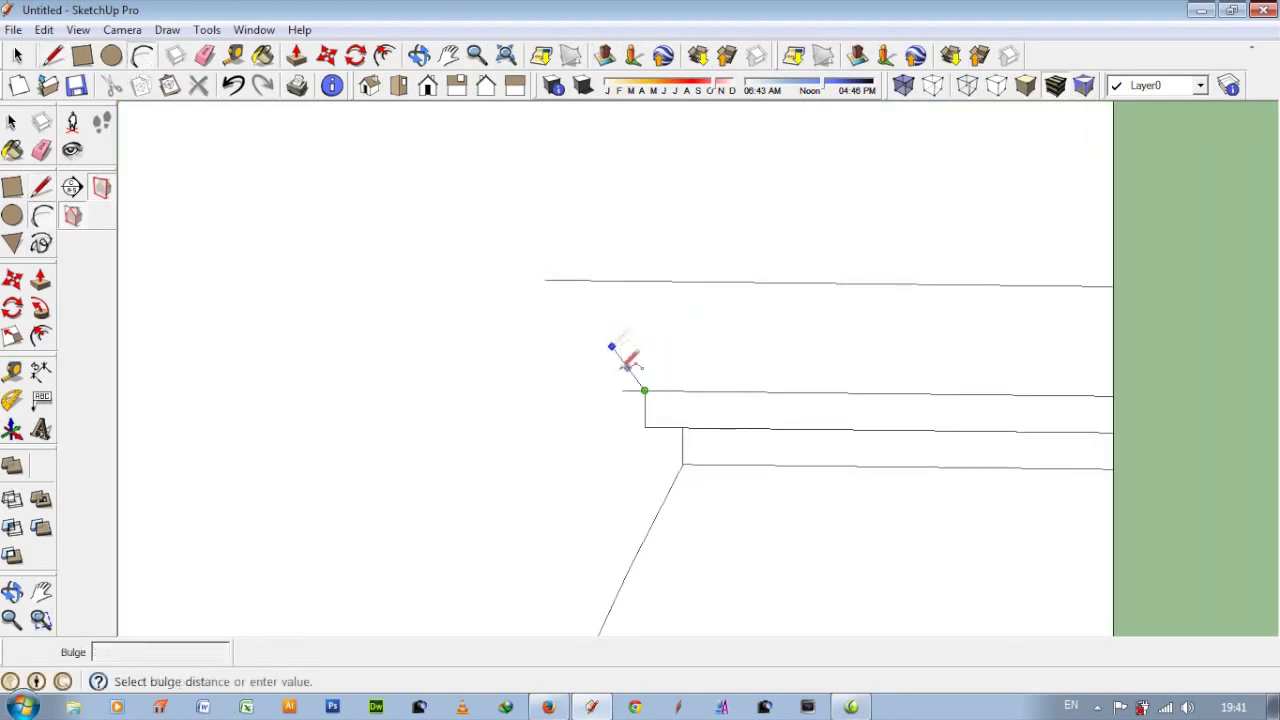
scroll(622, 365, up, 2)
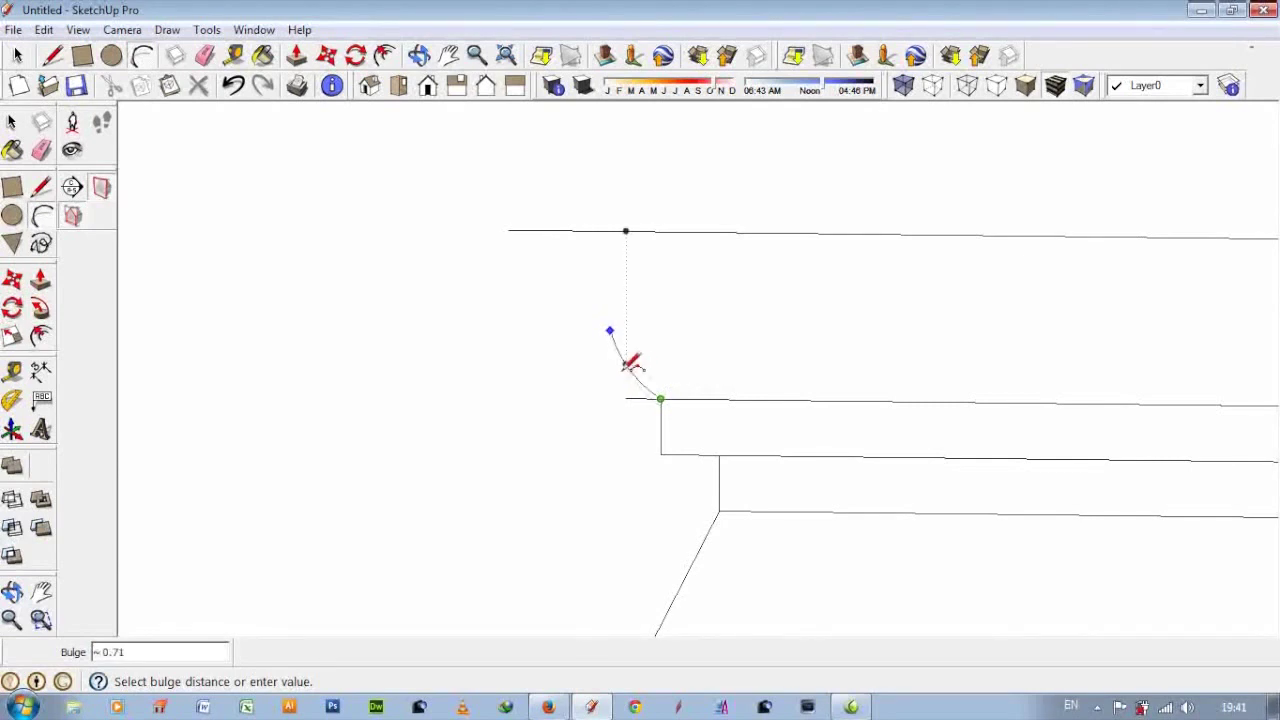
click(612, 337)
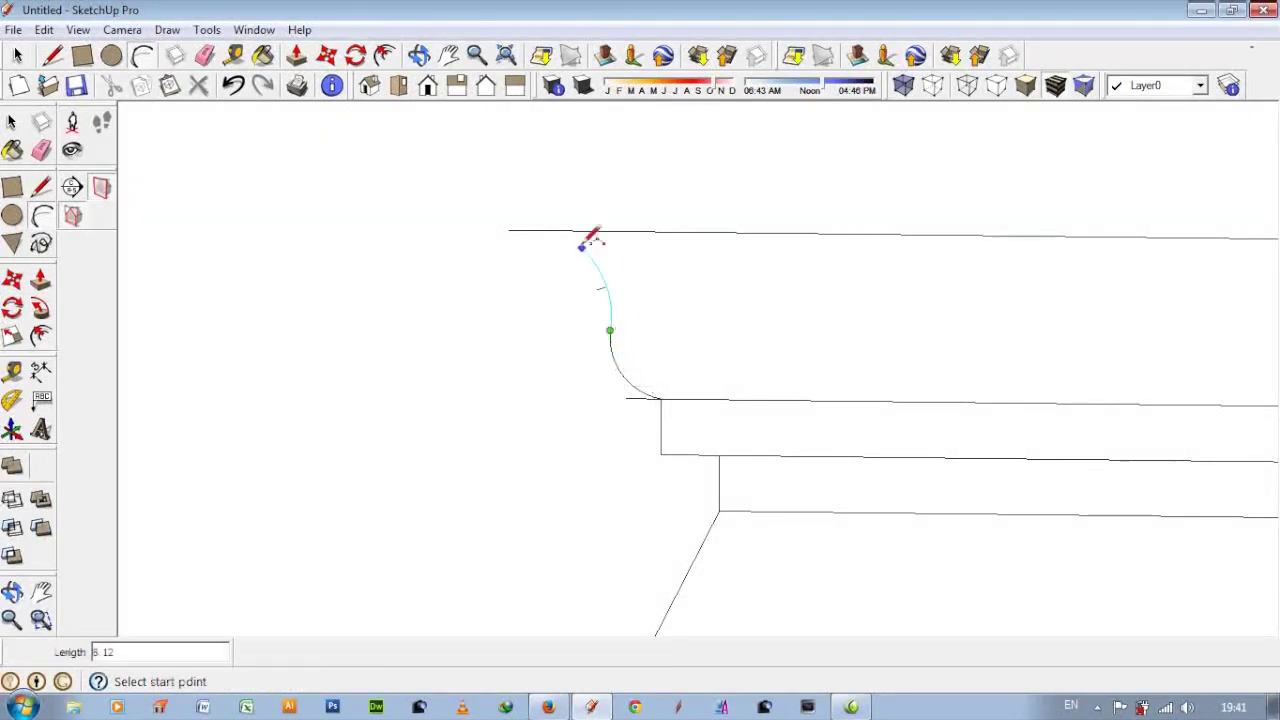
click(583, 244)
middle_drag(583, 244, 437, 405)
- Close the profile with a short vertical step edge and a long top edge
key(l)
click(524, 444)
click(524, 406)
click(1062, 413)
scroll(586, 414, down, 2)
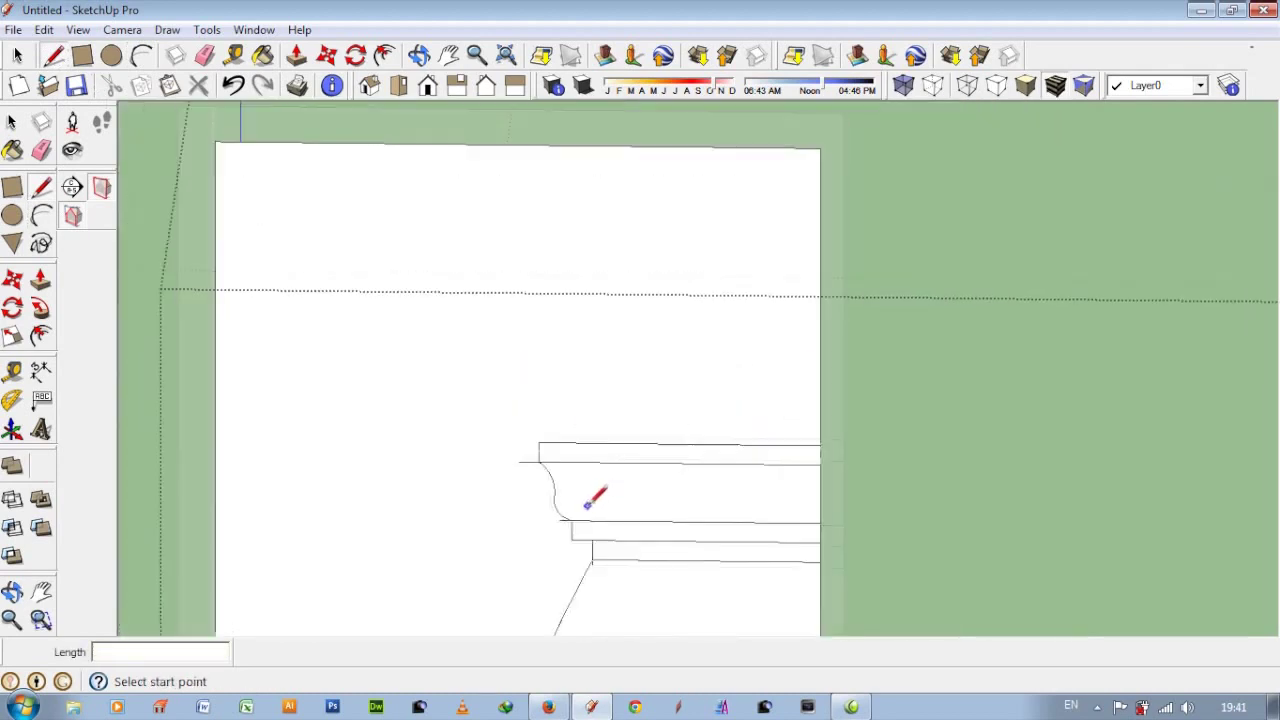
scroll(600, 394, down, 1)
scroll(720, 380, down, 1)
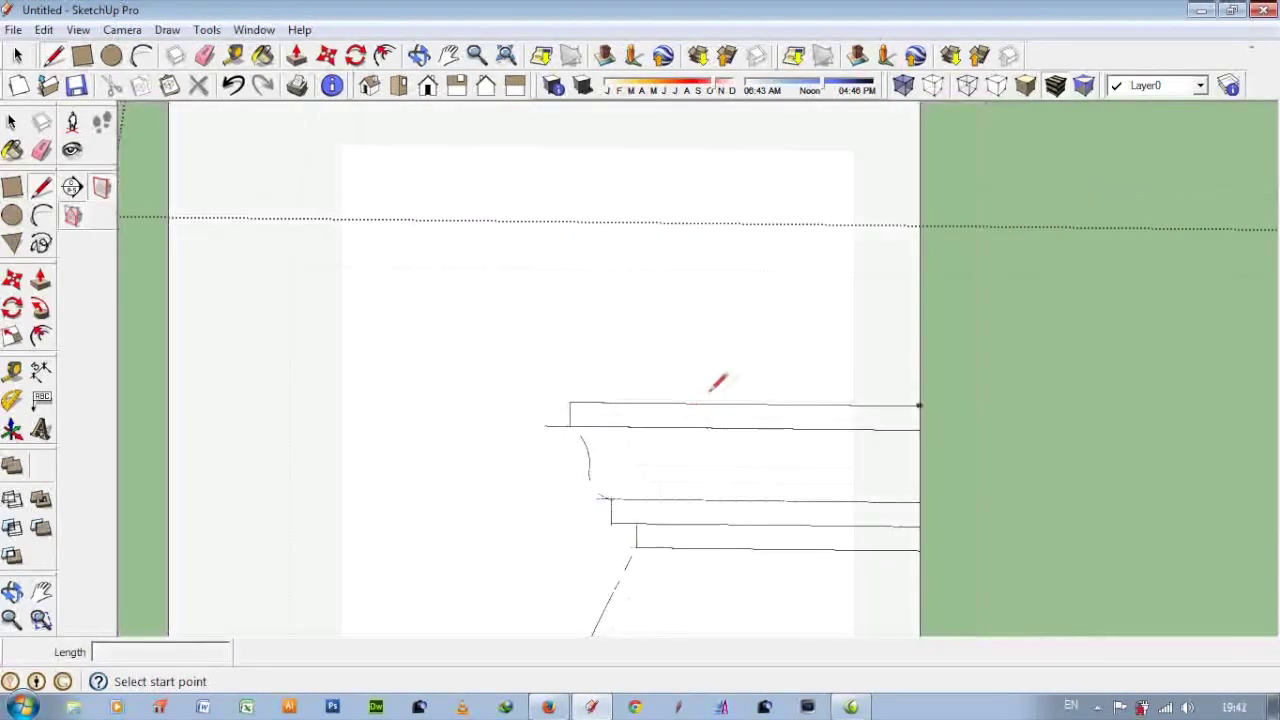
scroll(672, 409, down, 2)
scroll(681, 516, down, 1)
scroll(683, 367, up, 2)
scroll(683, 367, up, 3)
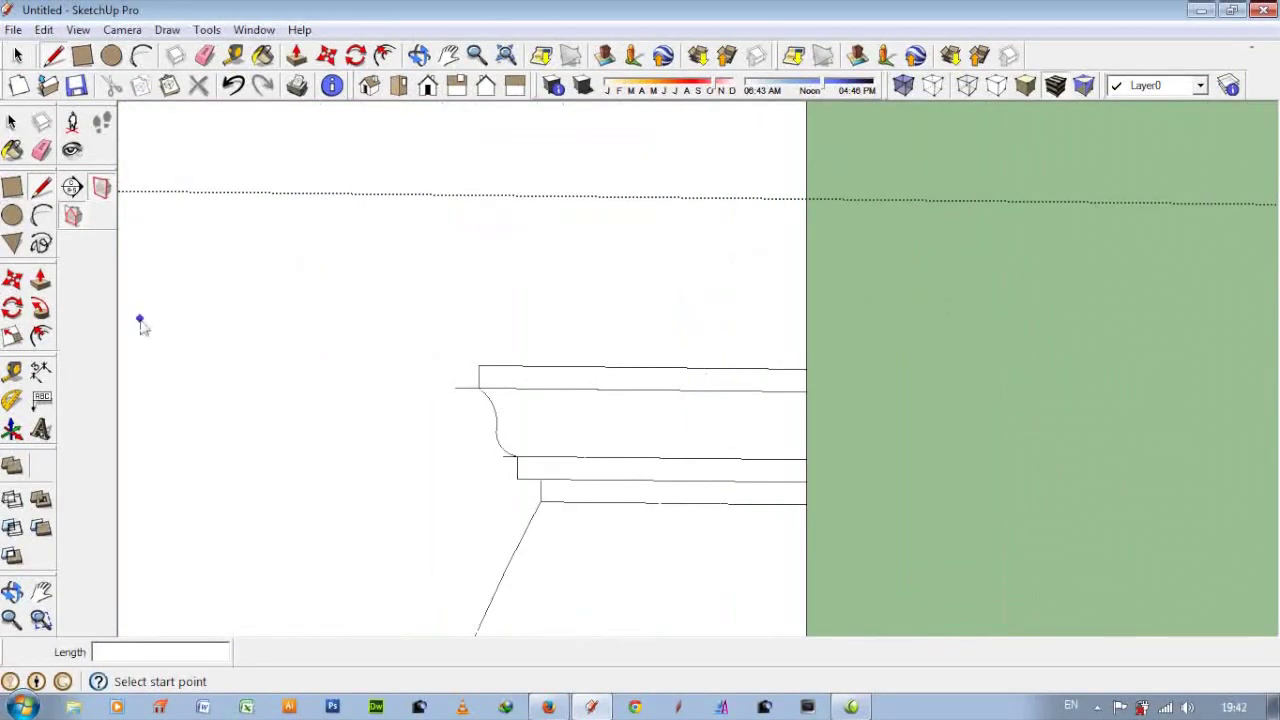
- Erase the three horizontal inner edges and the short left edge inside the profile
key(e)
scroll(500, 400, up, 1)
scroll(526, 534, up, 2)
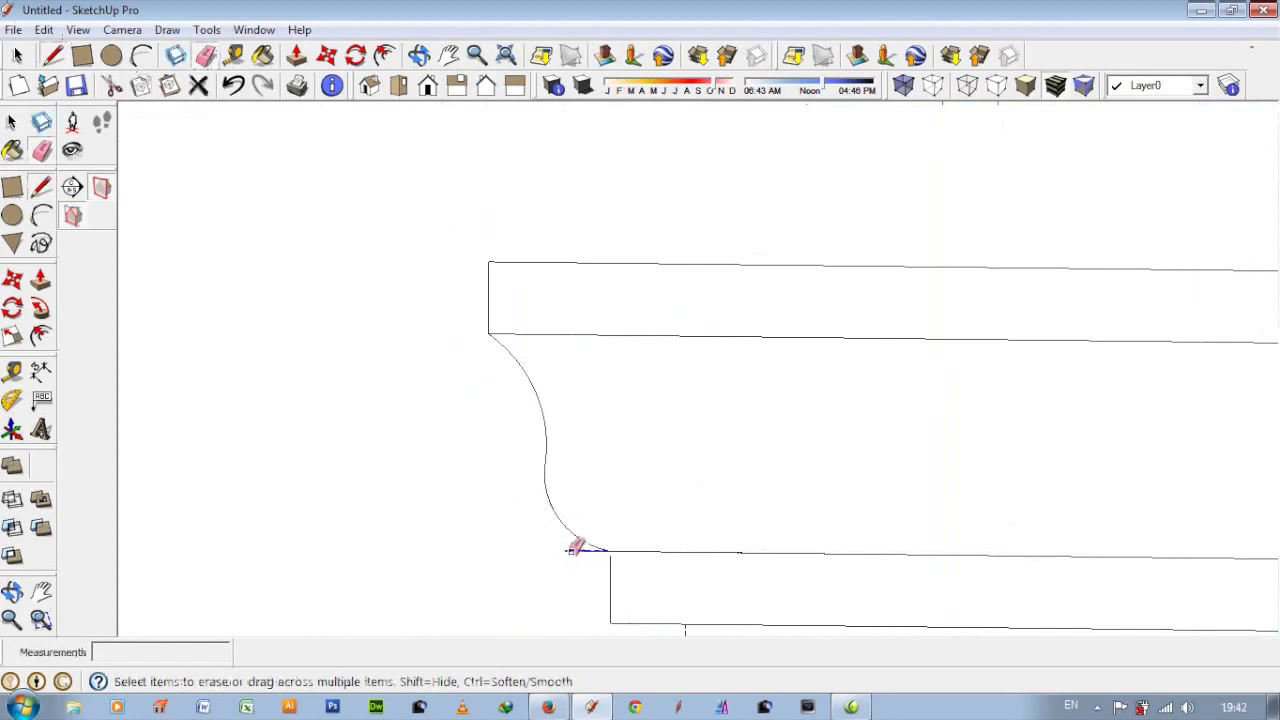
scroll(491, 433, down, 2)
drag(760, 398, 786, 517)
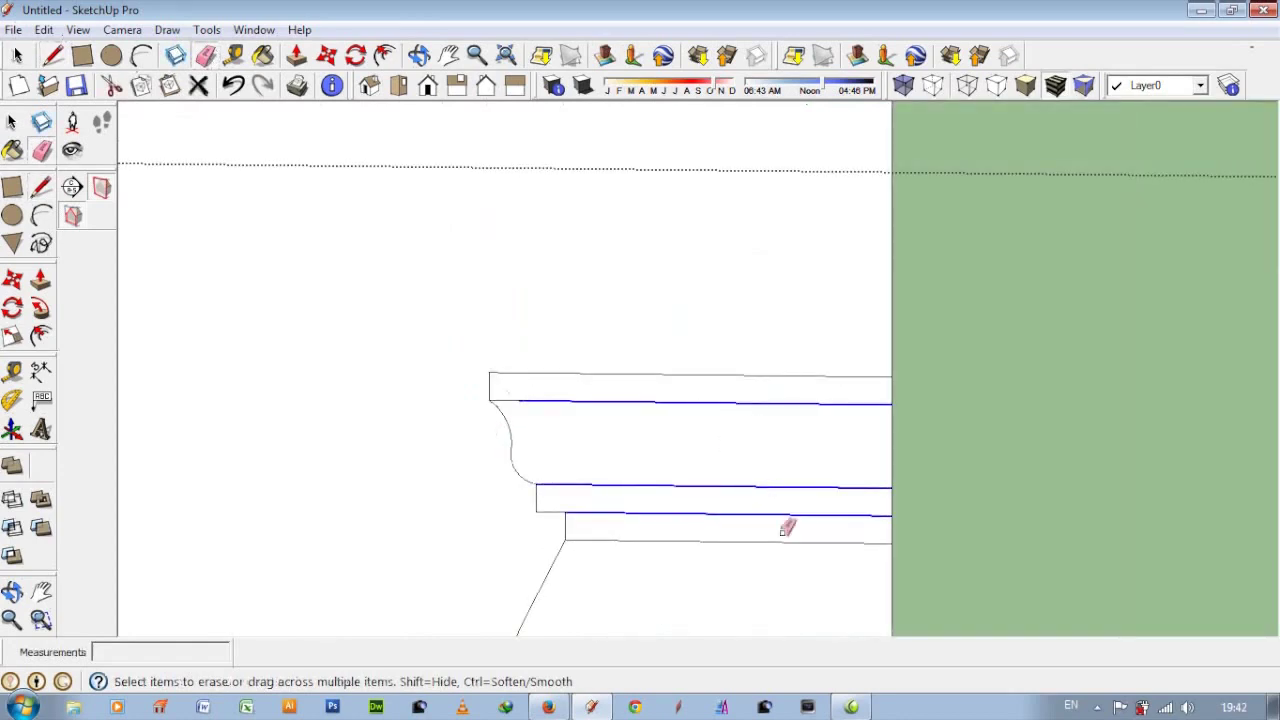
click(510, 400)
- Copy the cornice profile face and paste a duplicate
key(space)
click(663, 457)
key(ctrl+c)
key(ctrl+v)
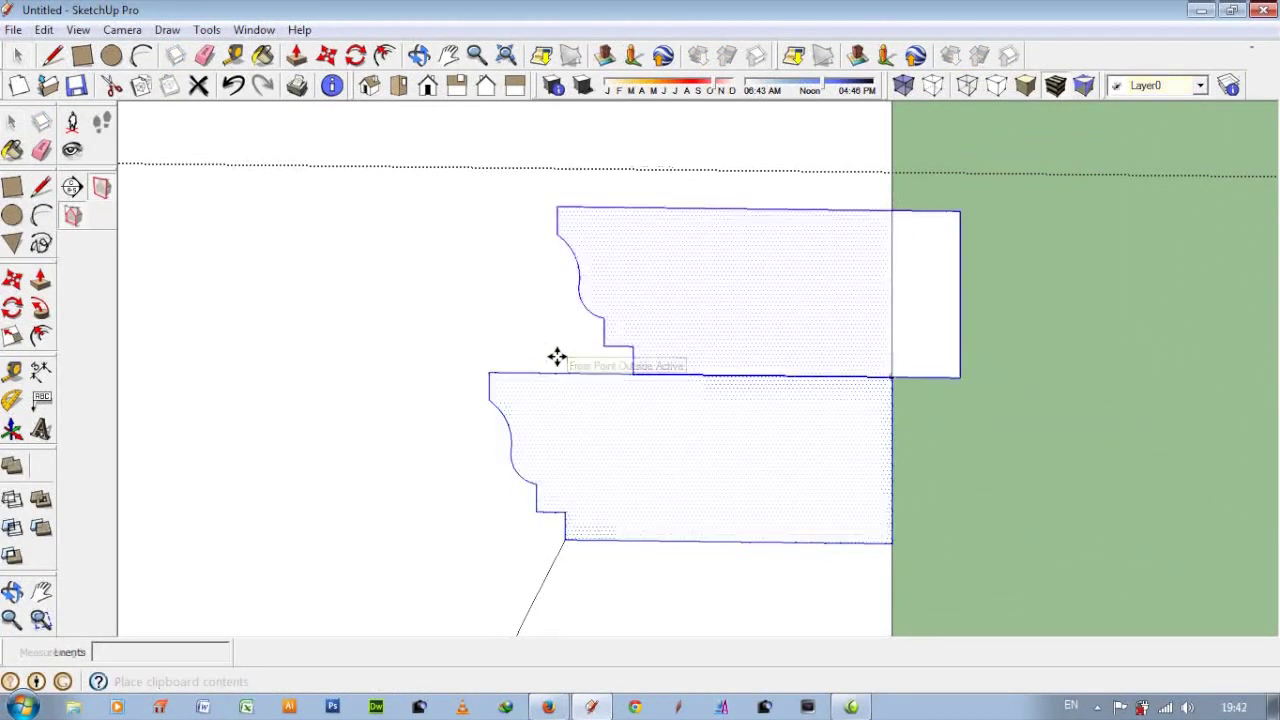
- Place the pasted profile, then discard it and paste a fresh copy to the right
click(557, 357)
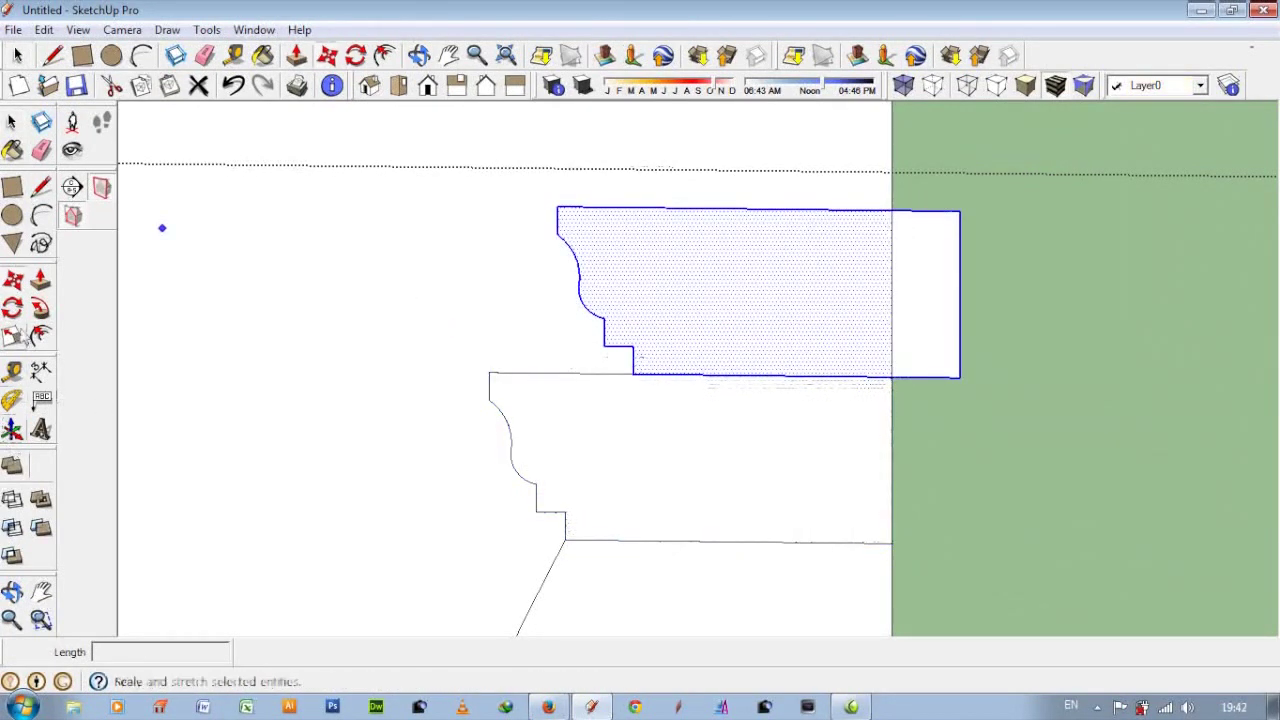
click(12, 338)
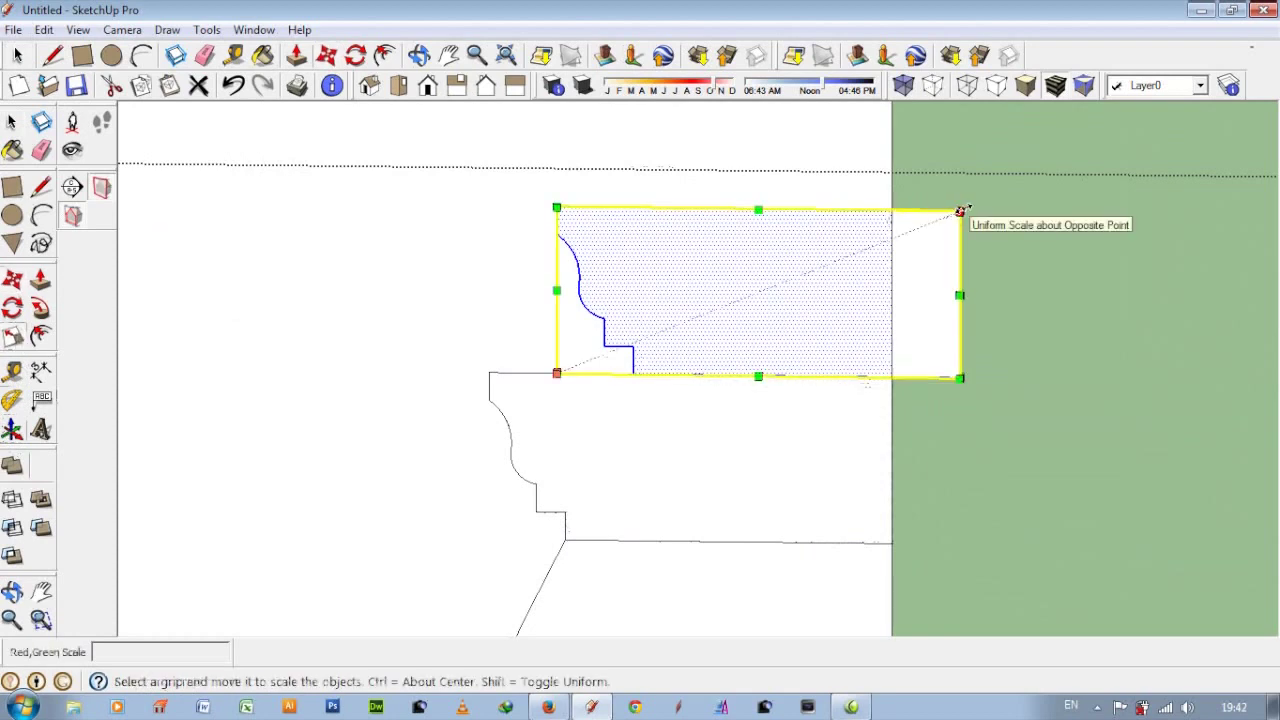
click(960, 212)
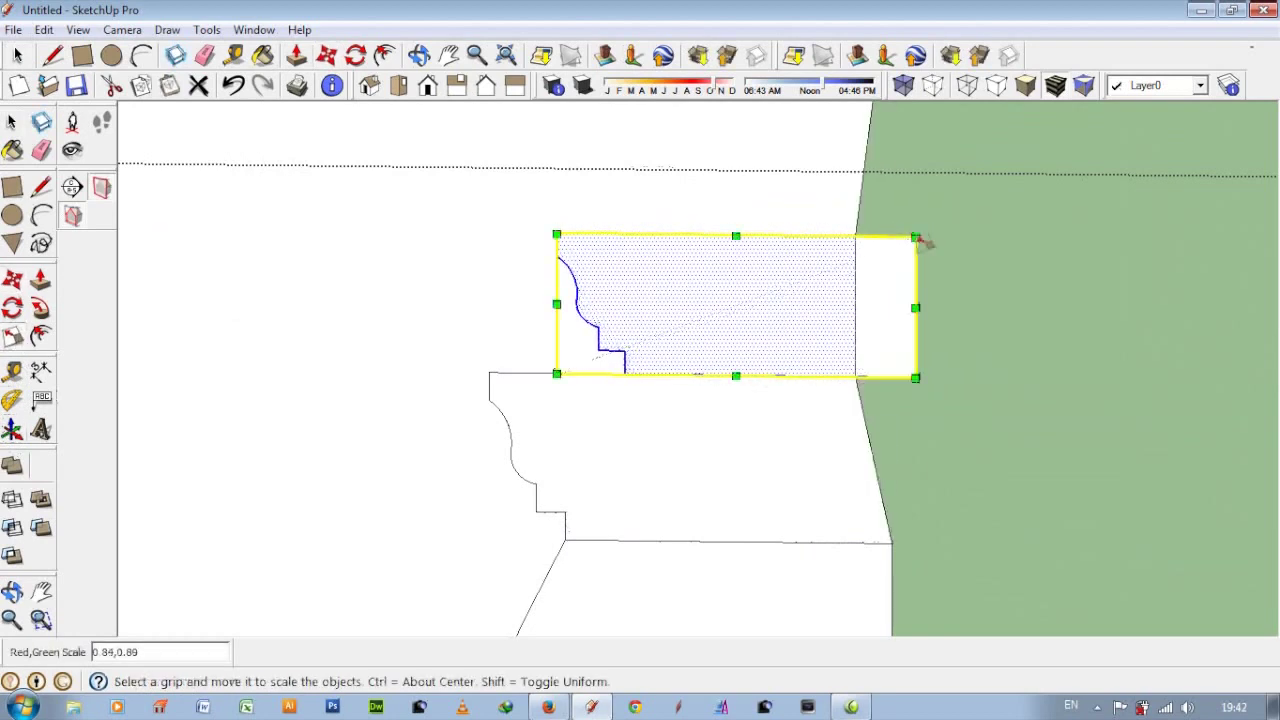
key(ctrl+x)
key(shift+z)
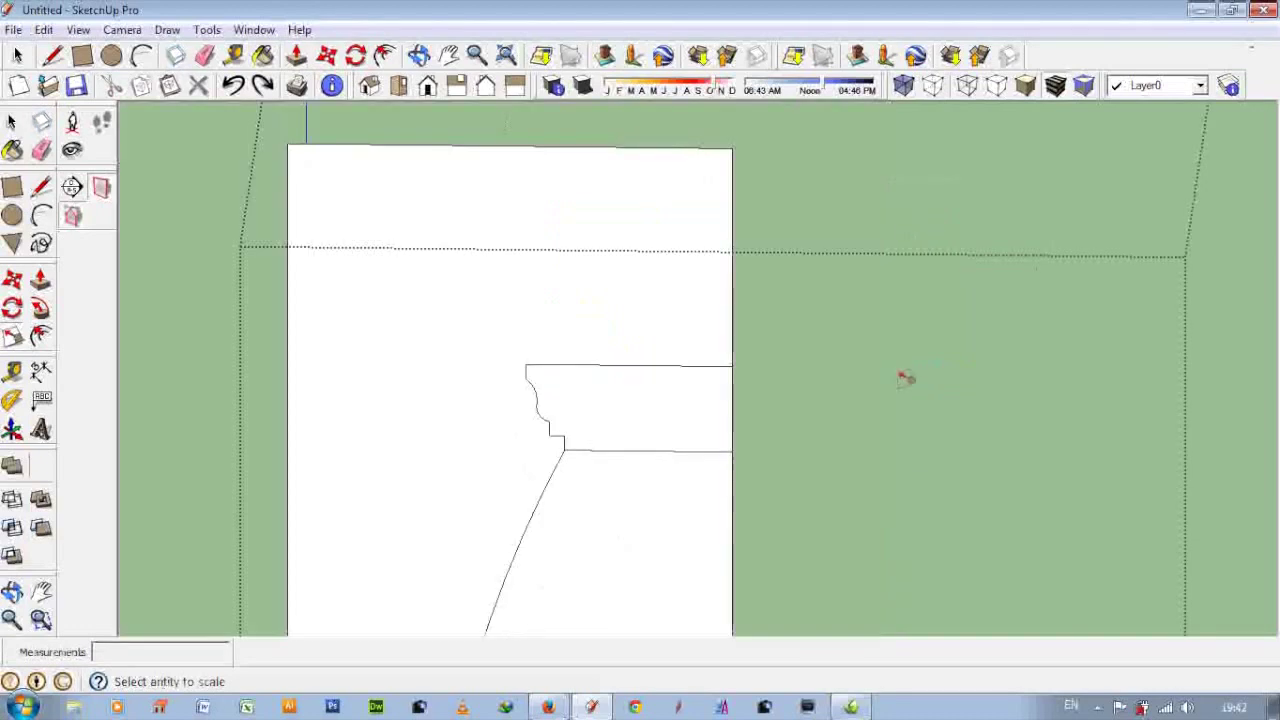
key(ctrl+v)
click(781, 413)
- Scale the pasted profile down from its corner grip
key(s)
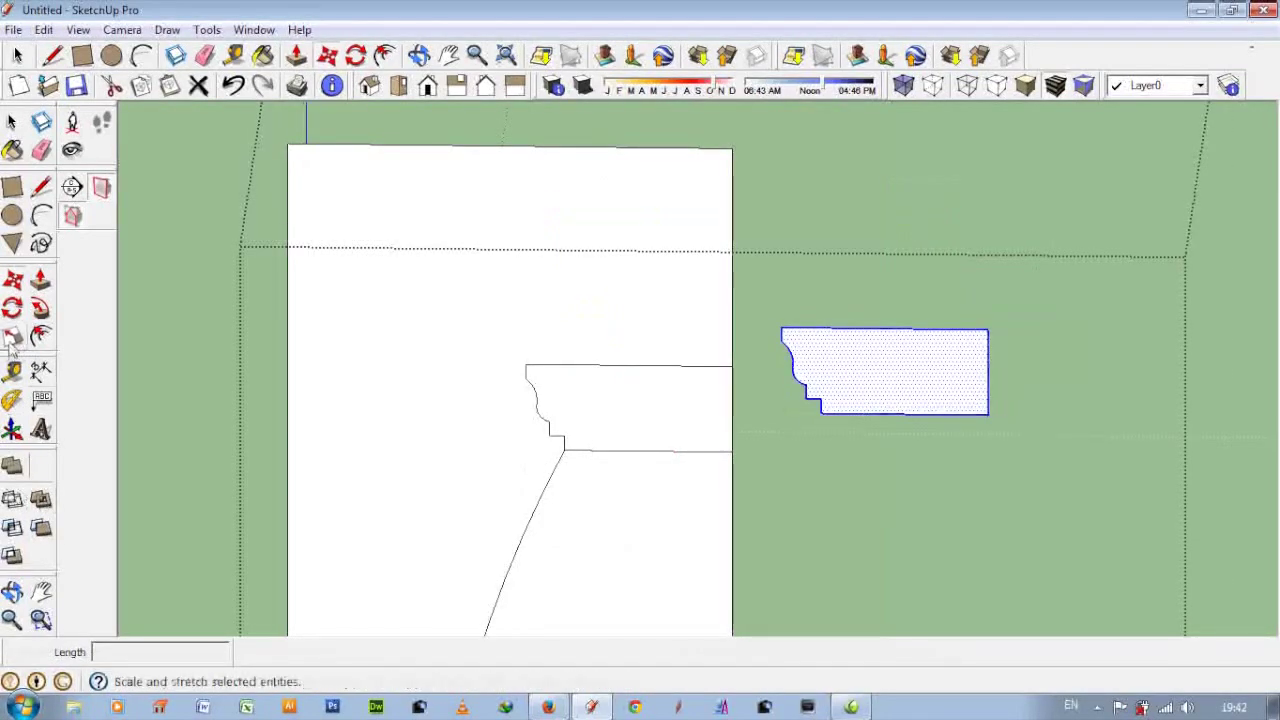
click(988, 329)
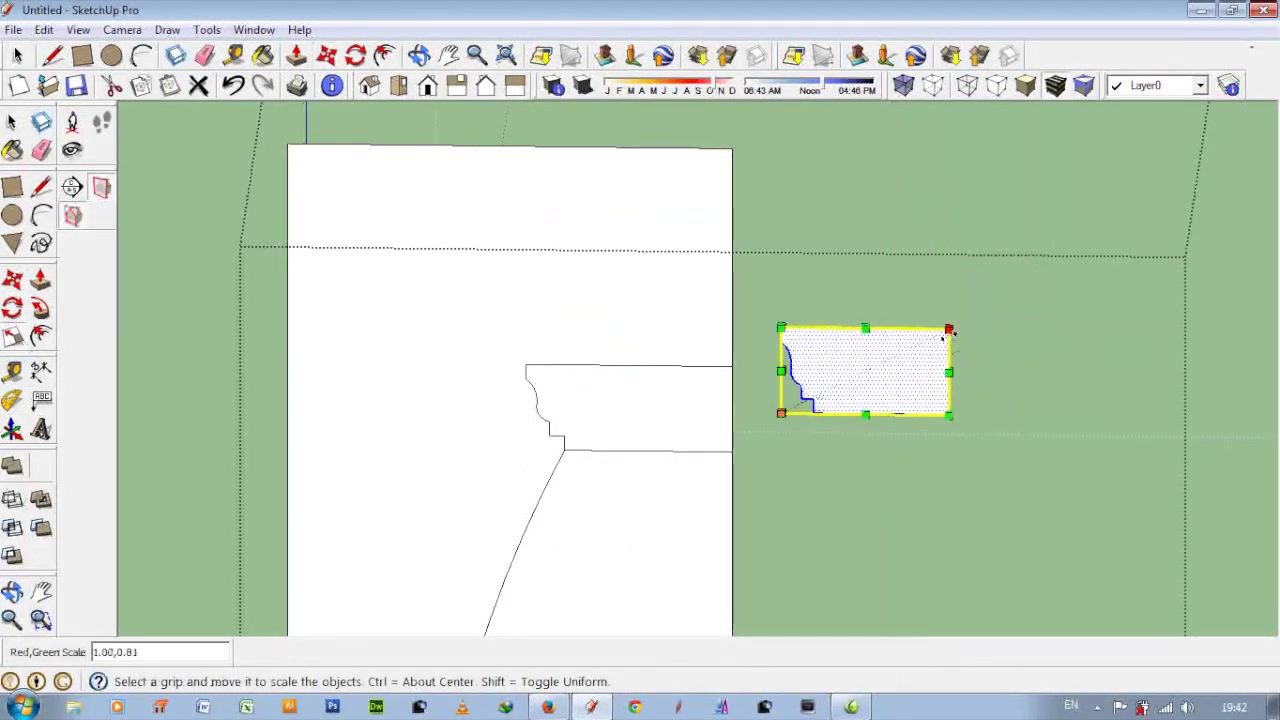
key(Escape)
click(988, 329)
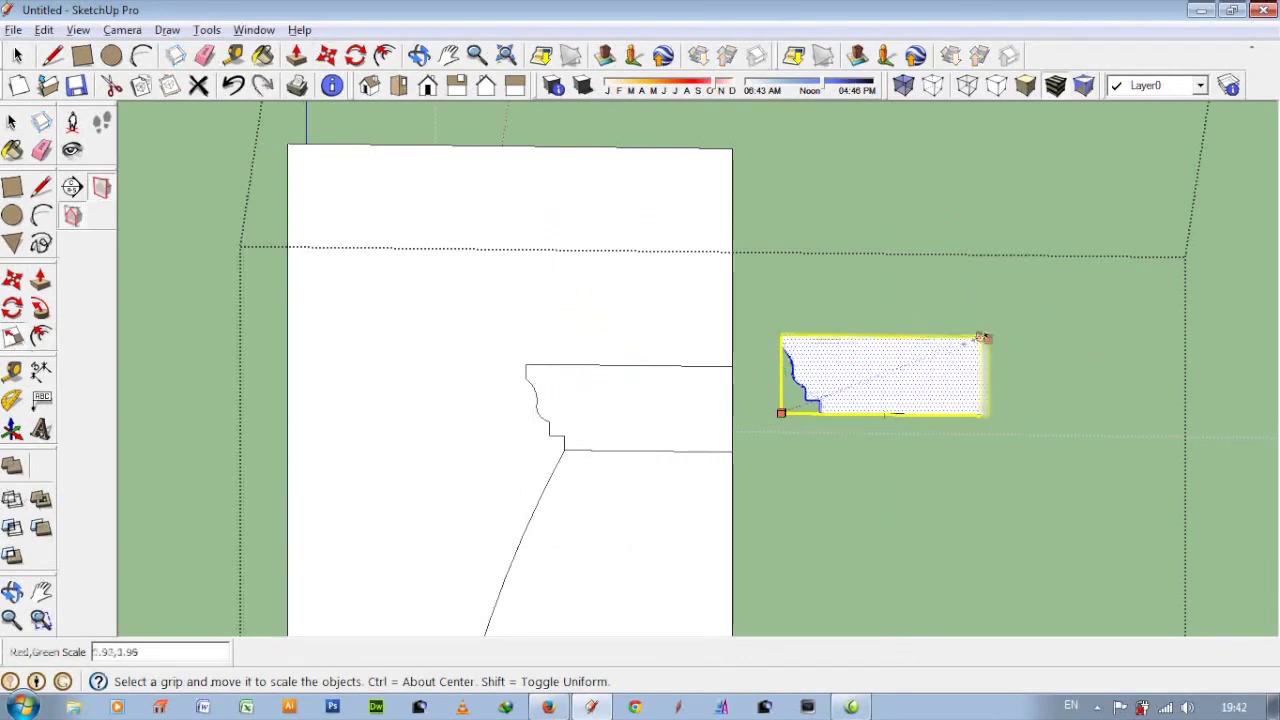
key(Escape)
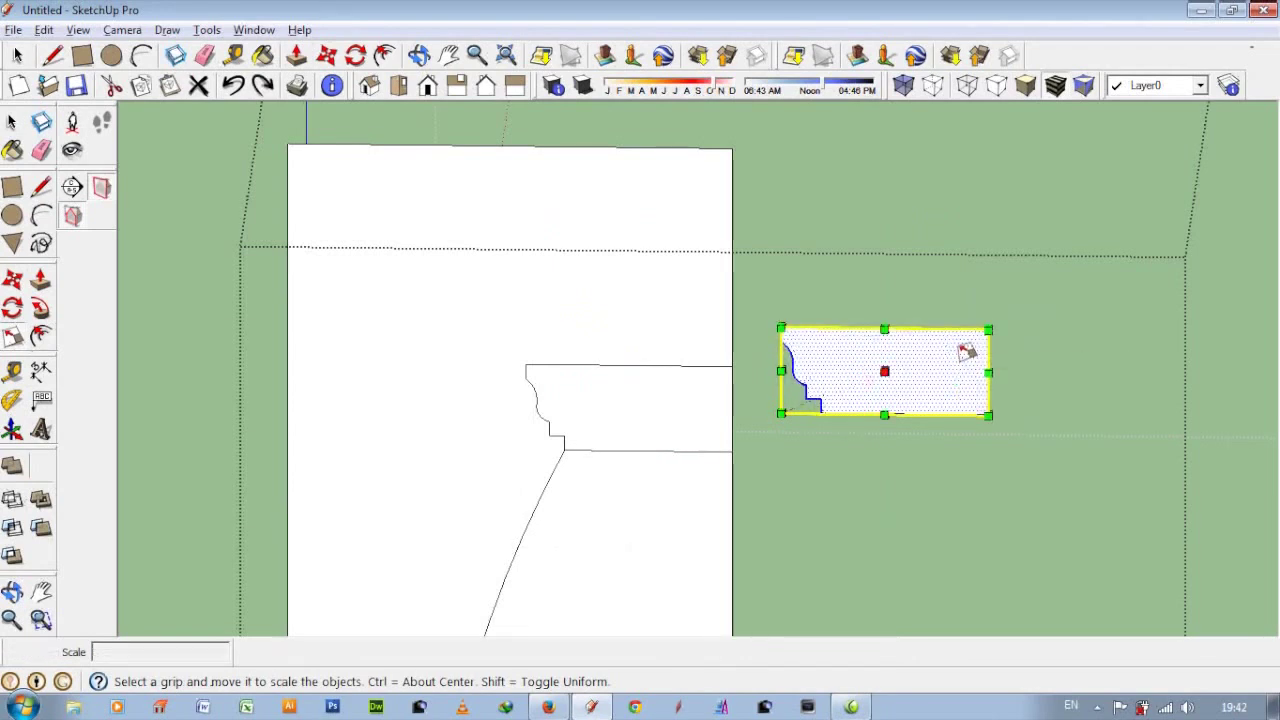
click(988, 329)
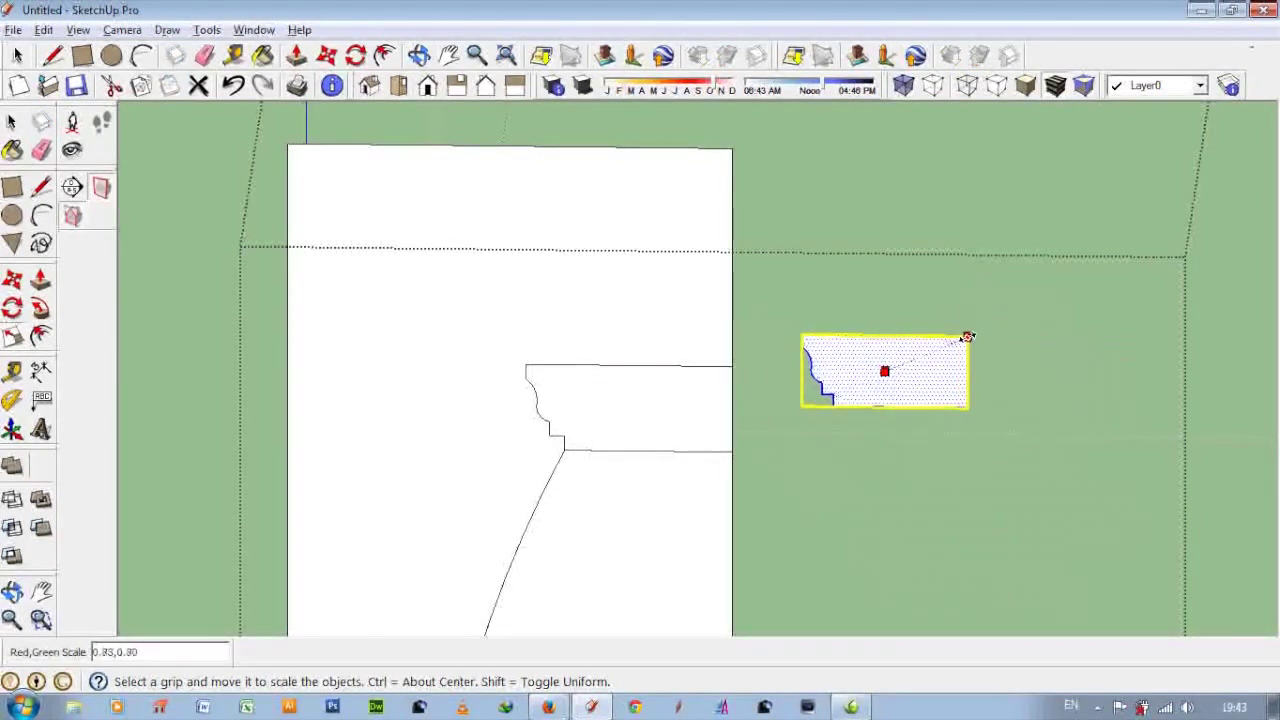
click(962, 339)
scroll(932, 420, up, 3)
- Move the copy by its corner and snap it onto the cornice's top corner
click(326, 55)
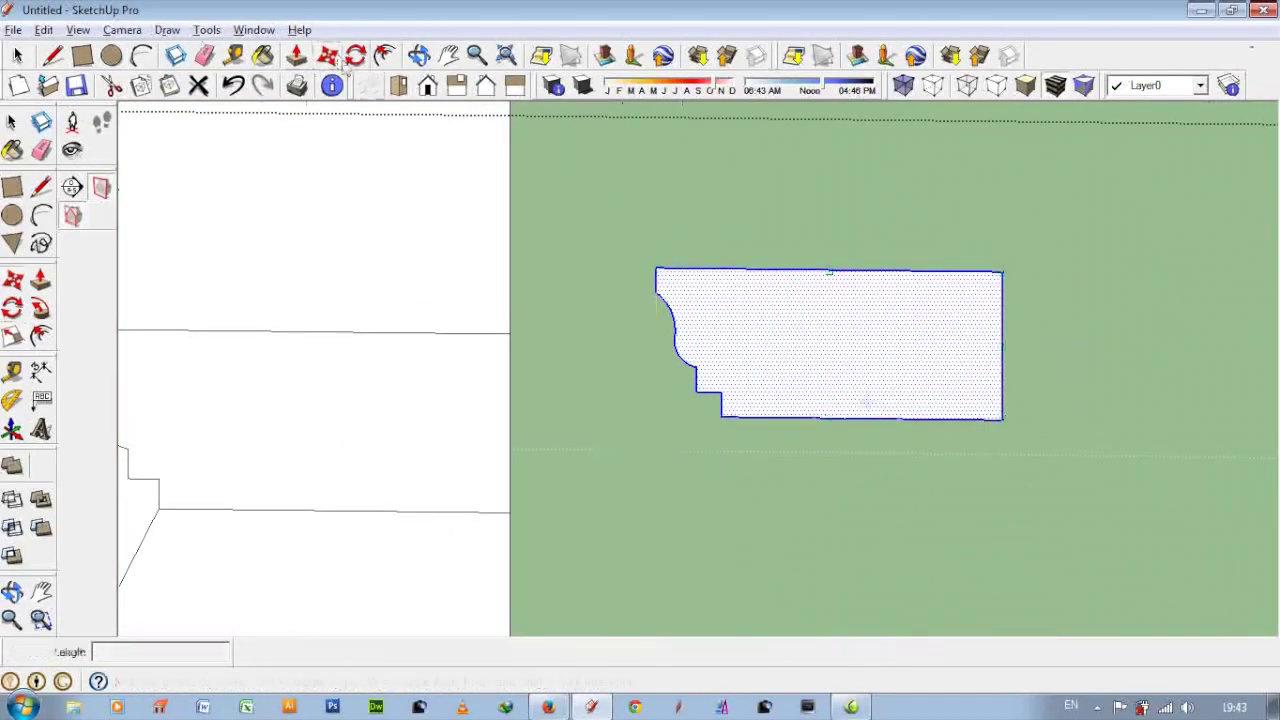
click(878, 382)
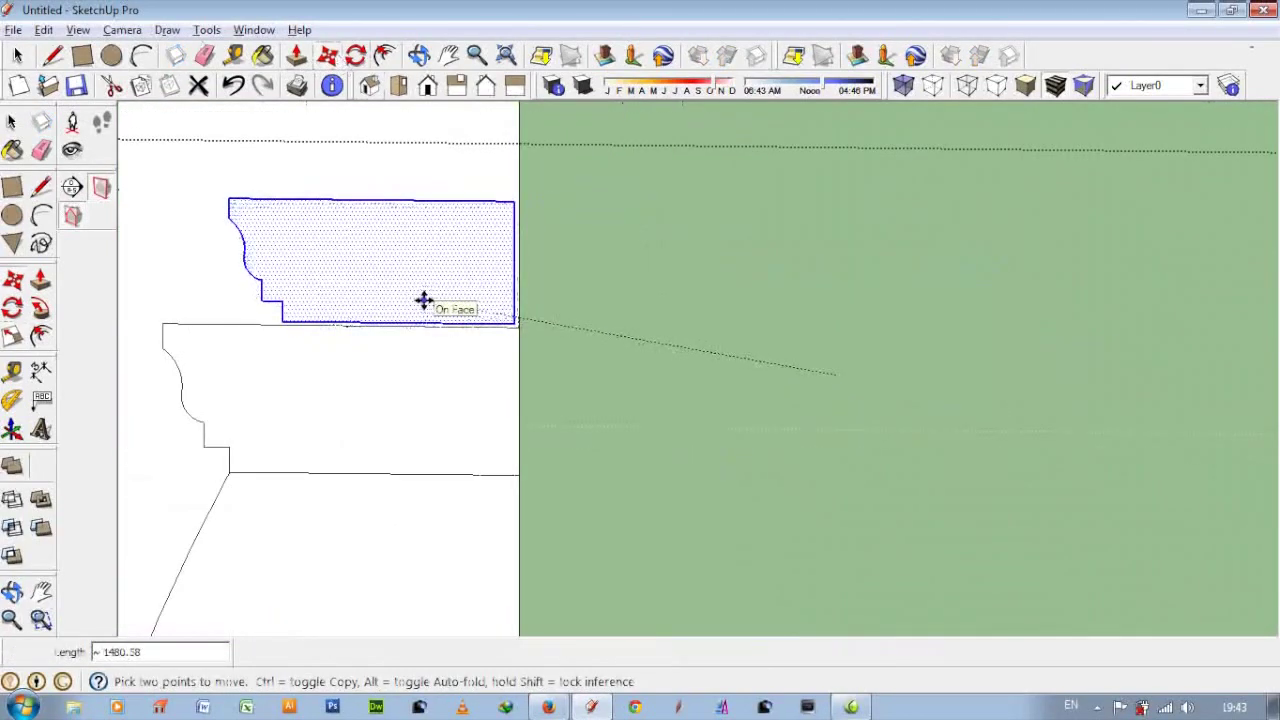
click(785, 284)
click(876, 308)
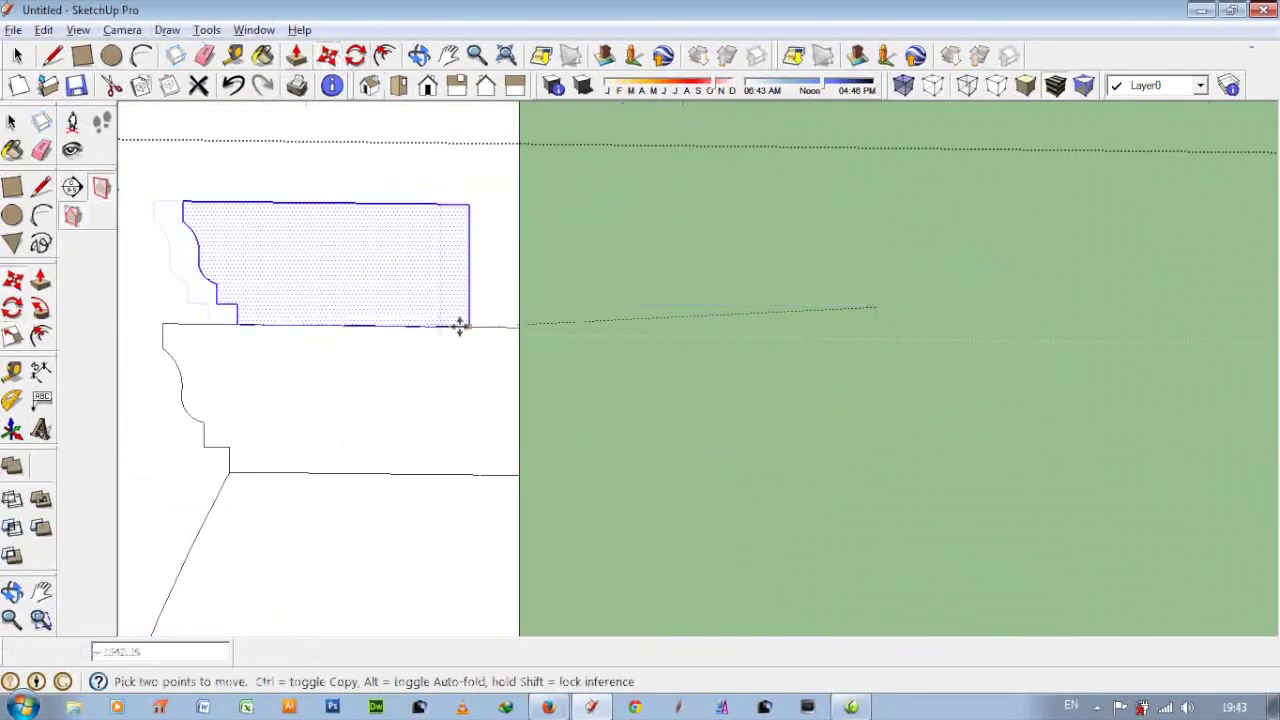
click(519, 325)
mouse_move(608, 374)
middle_down()
mouse_move(549, 418)
mouse_move(574, 394)
middle_up()
scroll(566, 514, down, 3)
scroll(637, 283, up, 3)
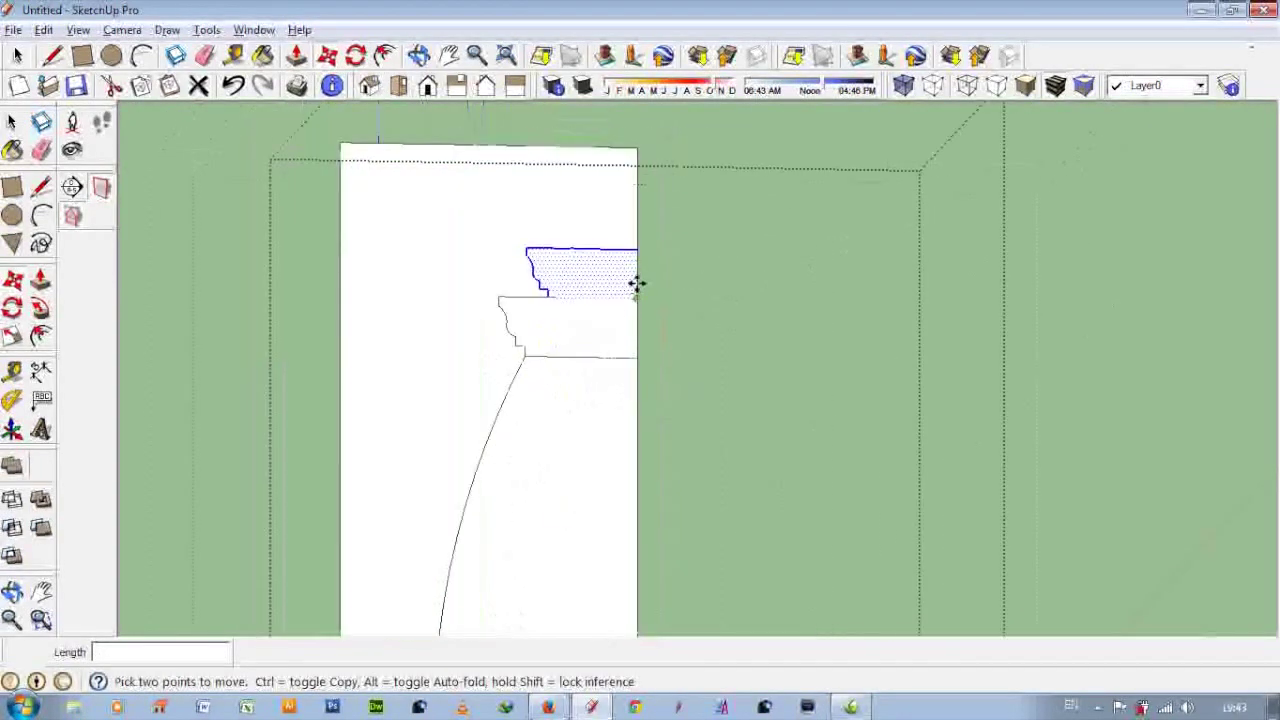
- Set the profile copy aside and scale it to 0.82 by 0.88
scroll(637, 283, up, 2)
click(637, 283)
click(689, 280)
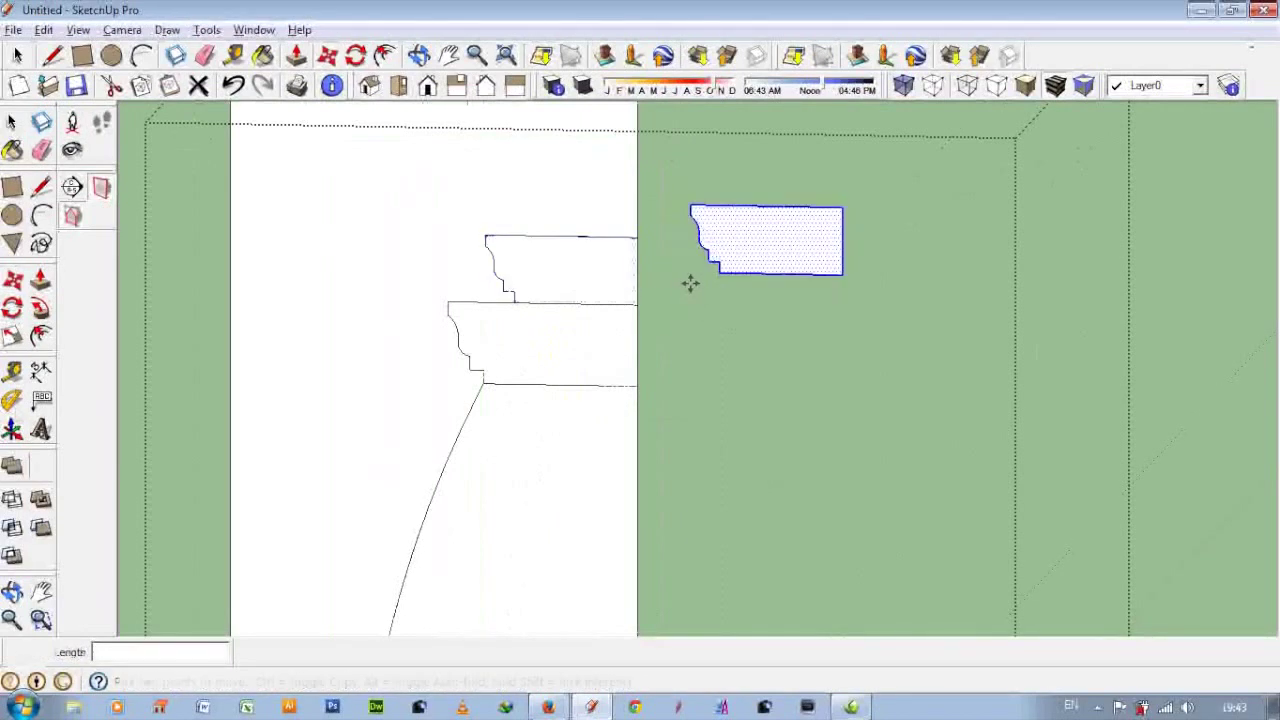
key(s)
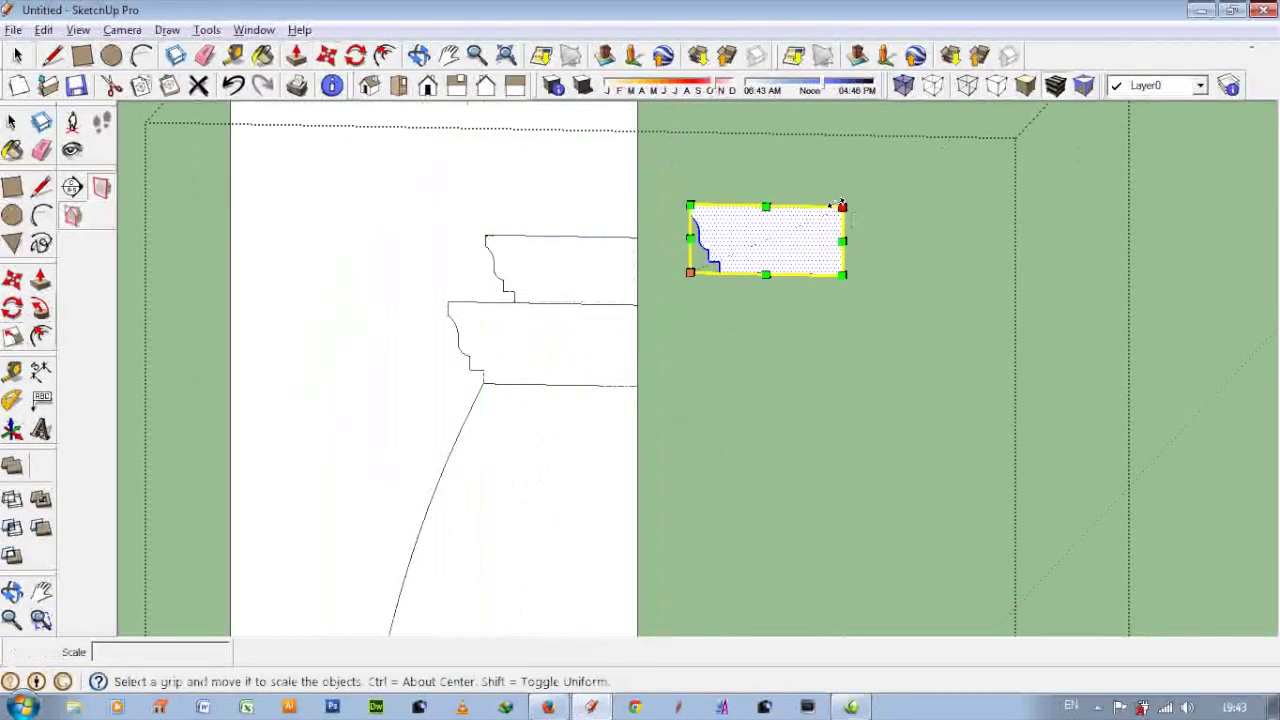
scroll(845, 205, up, 2)
drag(846, 211, 806, 219)
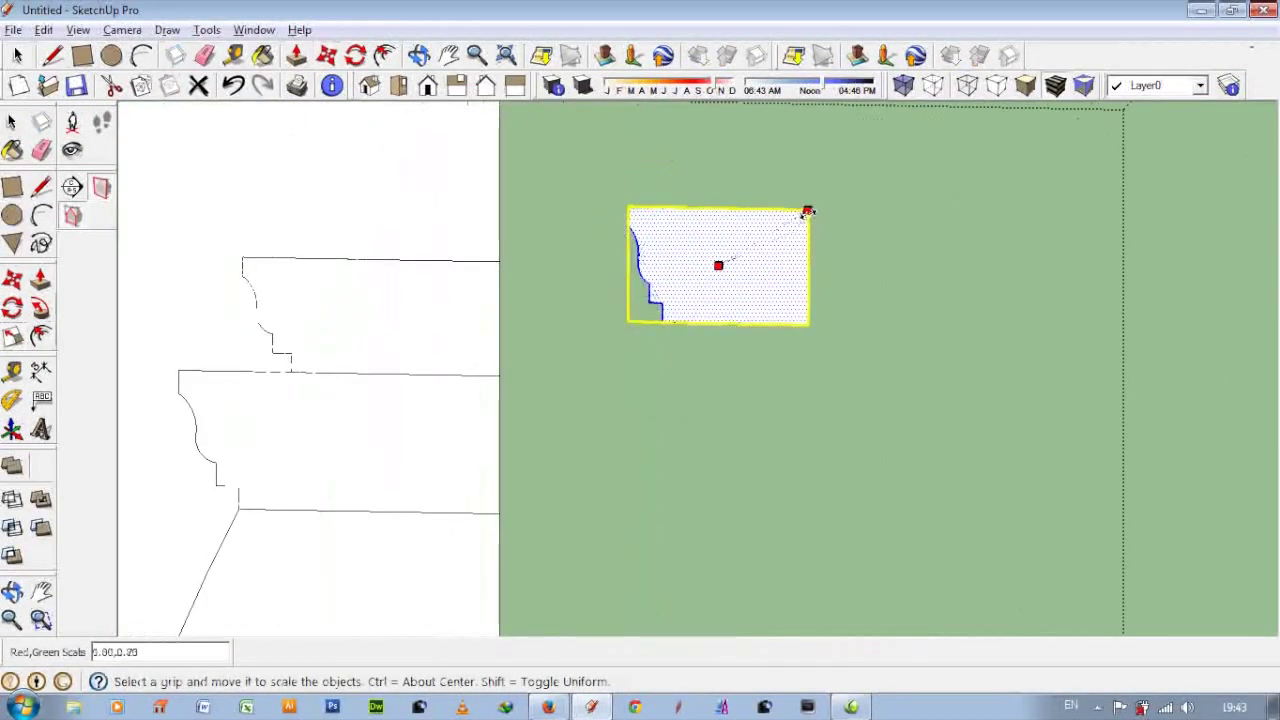
- Move the shrunken profile by its corner onto the cornice's top corner
click(330, 58)
click(807, 313)
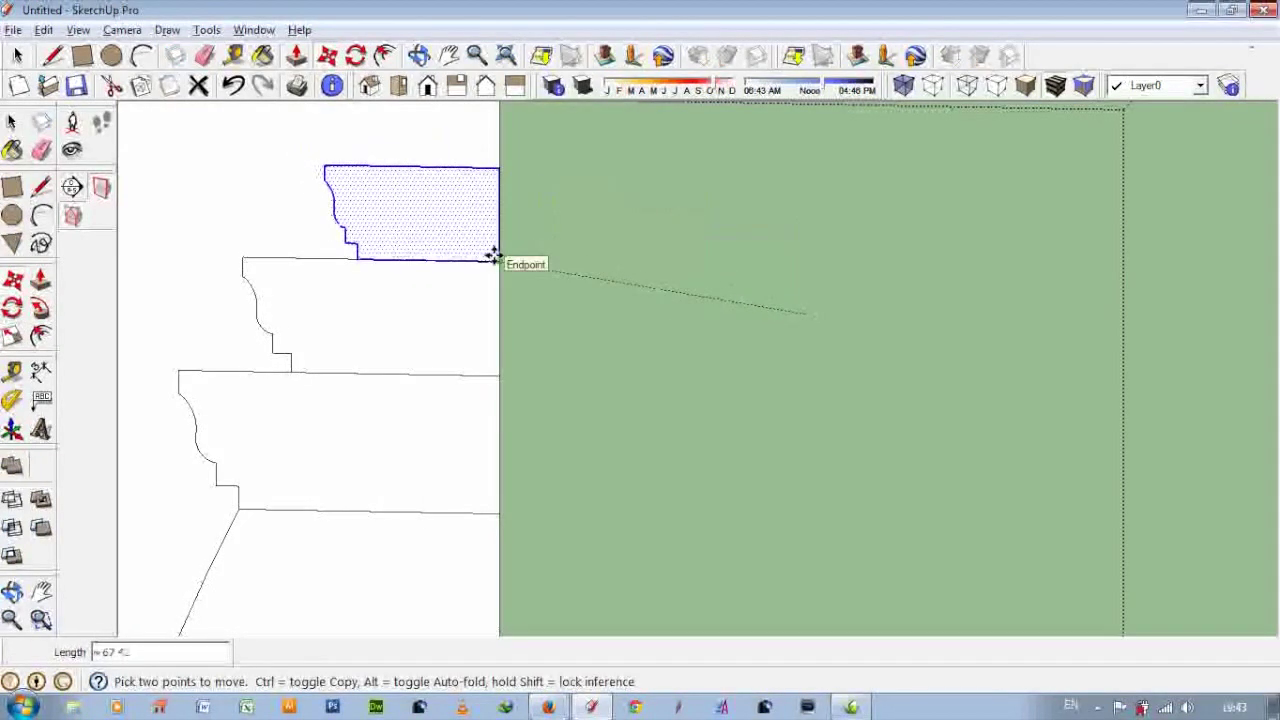
click(493, 257)
middle_drag(493, 257, 479, 384)
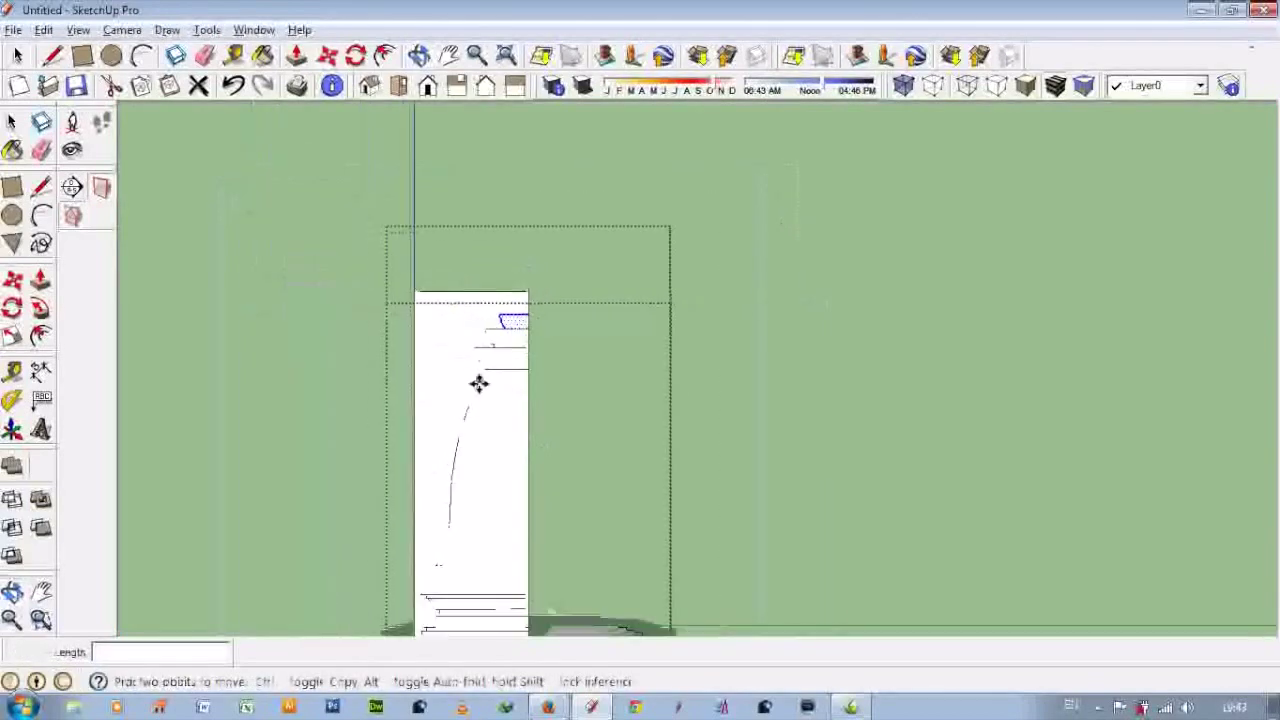
scroll(557, 229, up, 2)
scroll(591, 403, up, 5)
- Widen the top profile leftward by 1.19, undoing a 1.11 widening of the lower piece
click(12, 336)
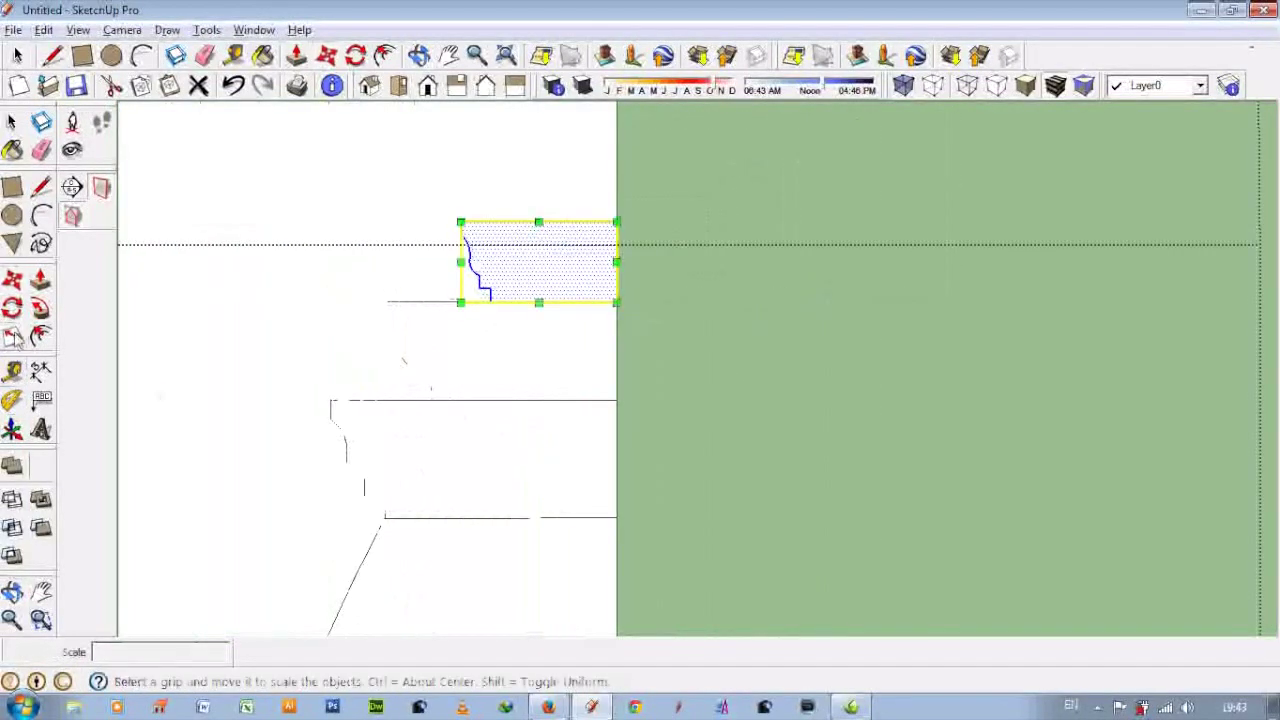
drag(460, 262, 434, 262)
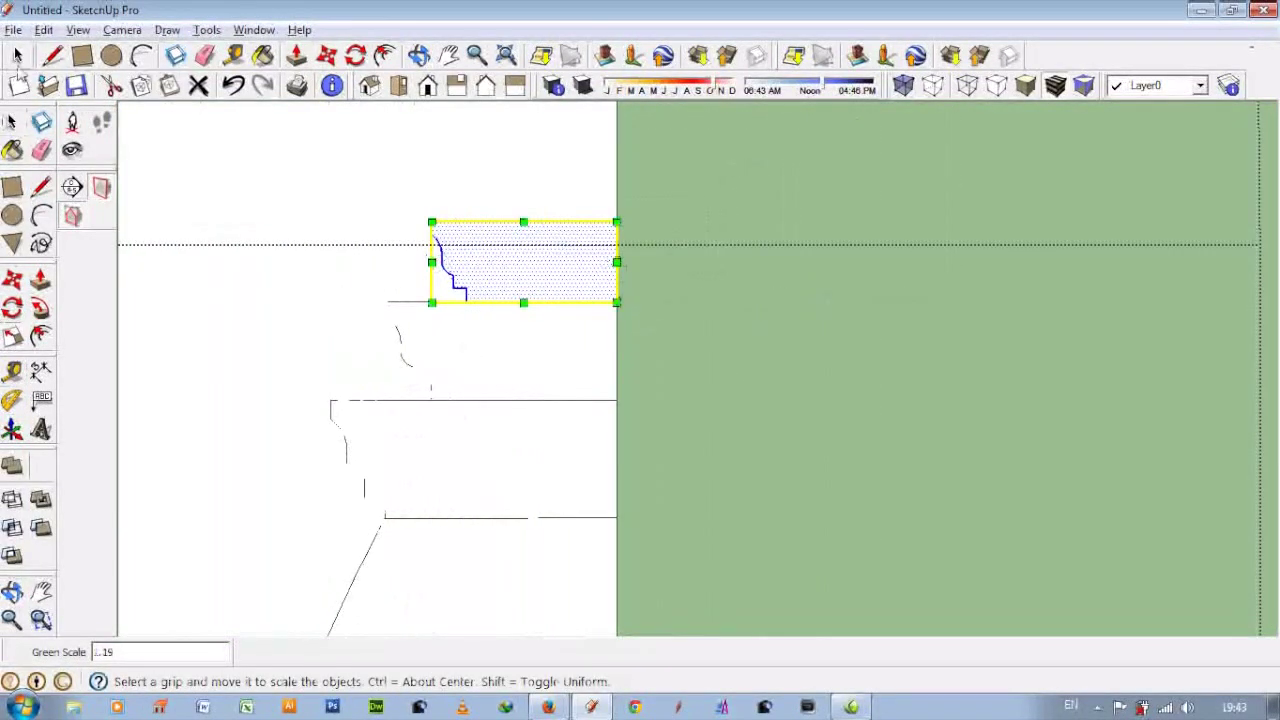
click(17, 57)
click(539, 358)
click(12, 336)
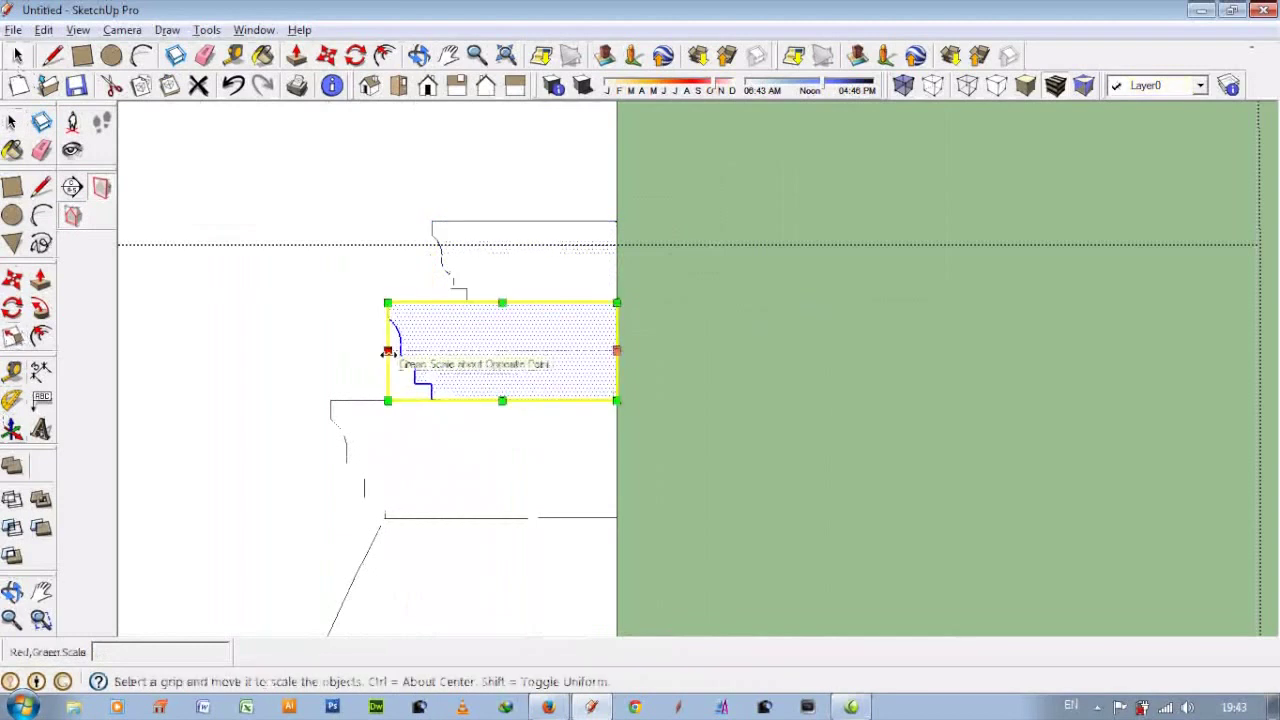
drag(388, 352, 363, 352)
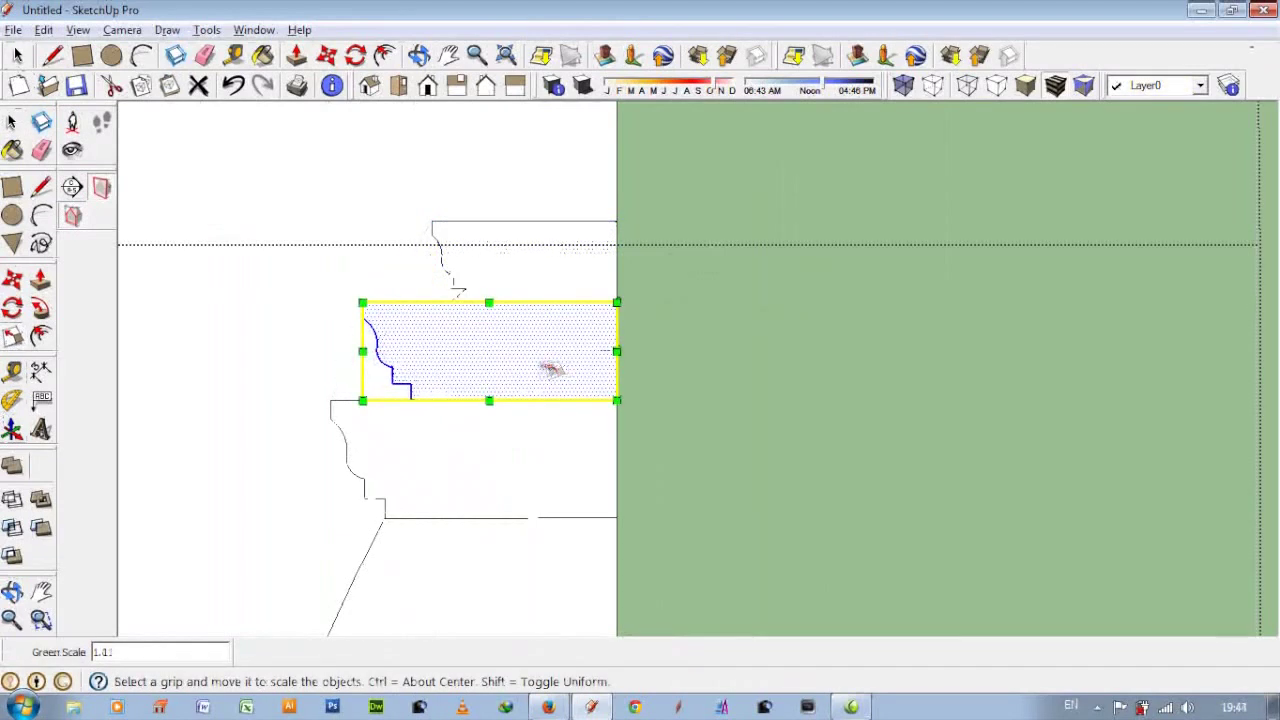
key(ctrl+z)
click(690, 380)
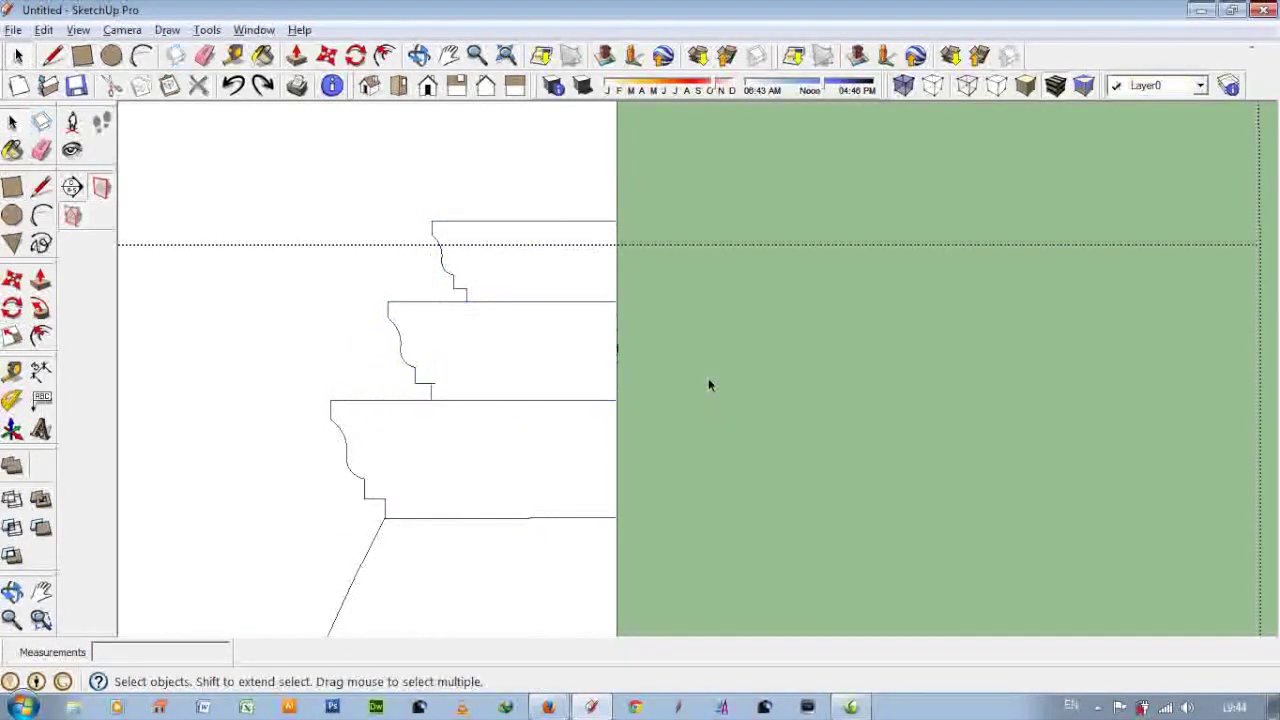
- Erase the dividing edges between the stacked moulding profiles
scroll(653, 420, down, 3)
scroll(630, 480, up, 2)
key(e)
drag(600, 294, 623, 449)
scroll(557, 323, down, 3)
scroll(525, 530, down, 2)
scroll(524, 530, up, 5)
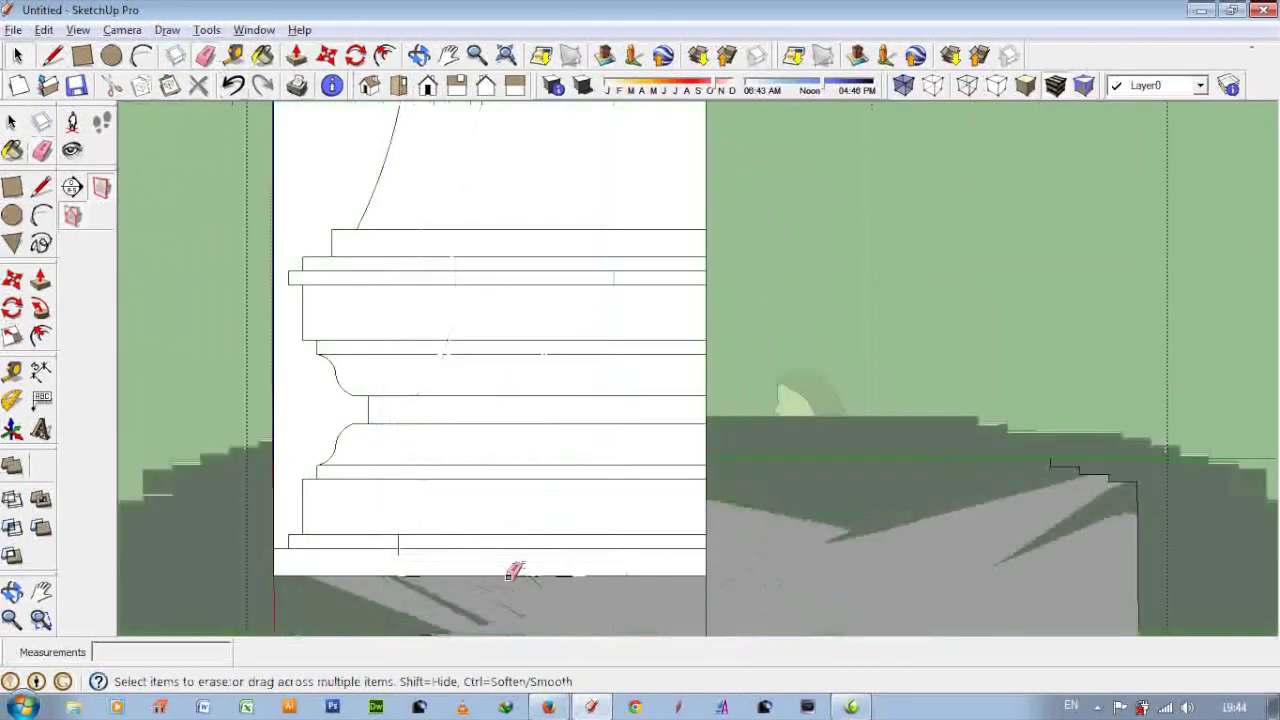
mouse_move(530, 525)
mouse_down()
mouse_move(571, 266)
mouse_move(578, 405)
mouse_up()
scroll(524, 432, up, 2)
scroll(514, 309, down, 2)
scroll(530, 260, up, 2)
- Try a Push/Pull extrusion of the profile face, then cancel it
middle_drag(578, 405, 486, 309)
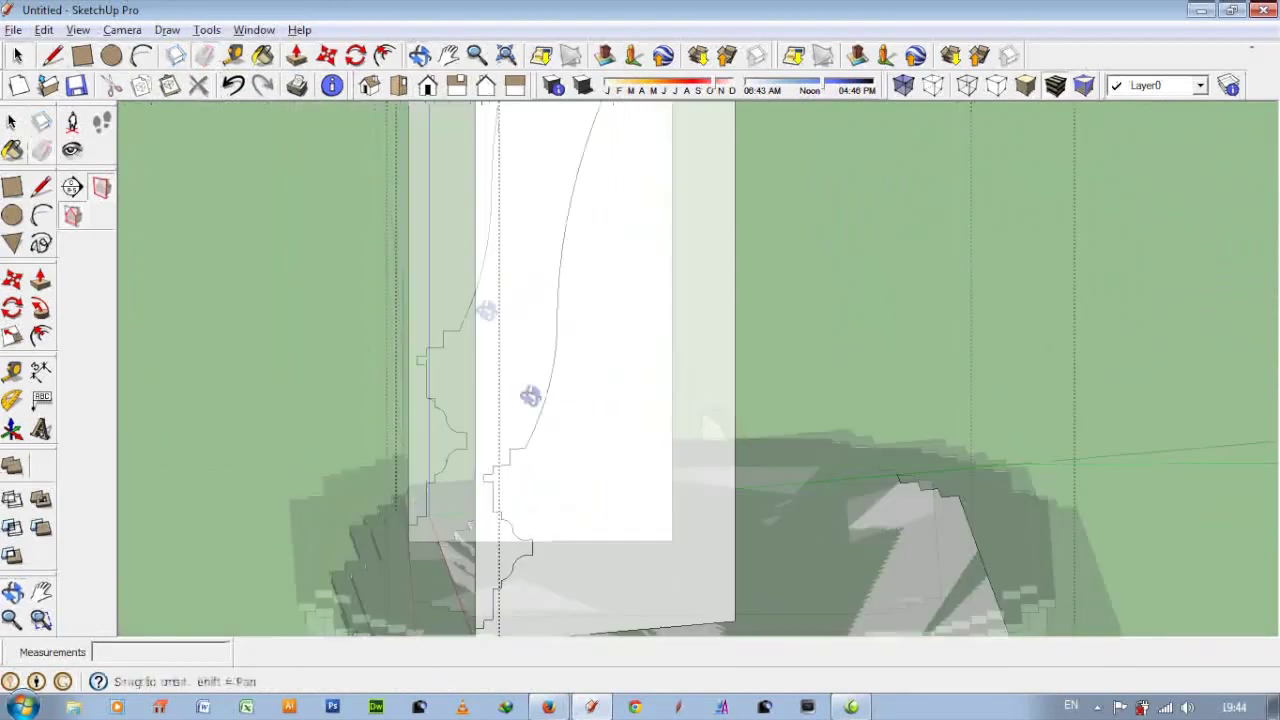
mouse_move(566, 263)
middle_down()
mouse_move(560, 127)
mouse_move(486, 180)
mouse_move(451, 434)
mouse_move(474, 320)
mouse_move(569, 400)
mouse_move(523, 400)
mouse_move(586, 300)
middle_up()
scroll(545, 142, up, 2)
click(632, 173)
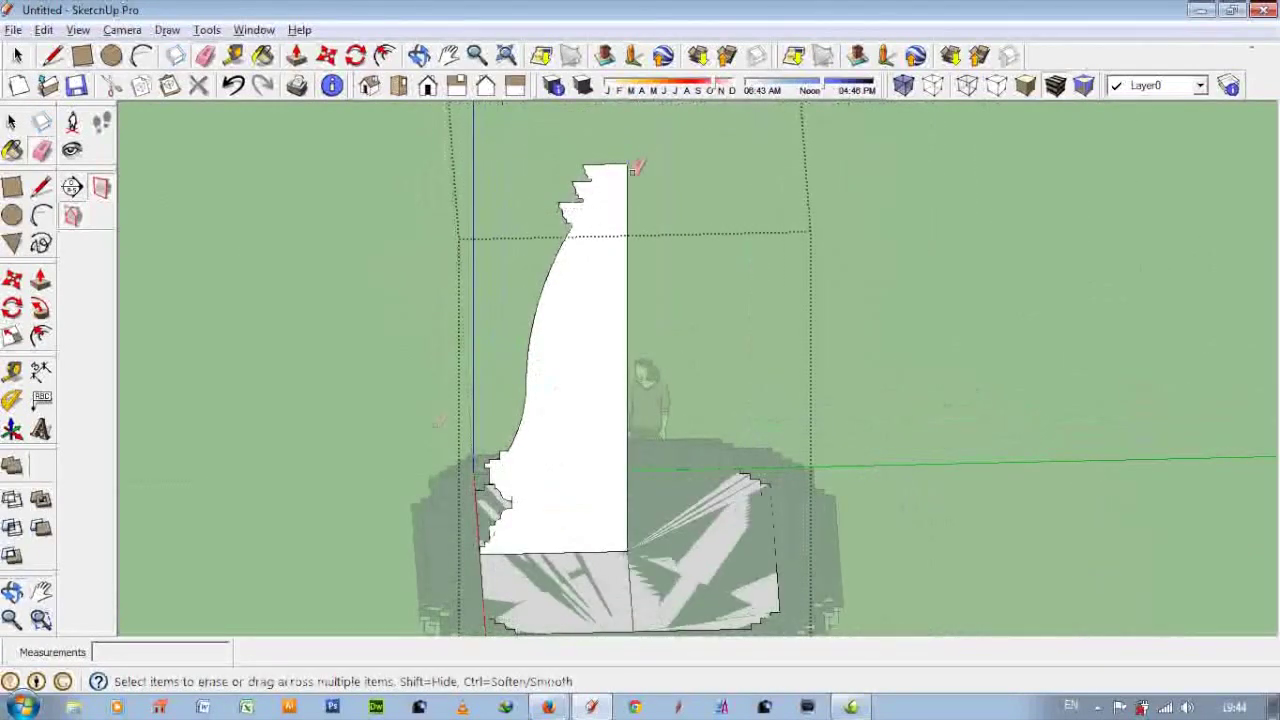
mouse_move(632, 173)
middle_down()
mouse_move(929, 503)
mouse_move(1094, 343)
mouse_move(1097, 224)
mouse_move(743, 434)
mouse_move(760, 440)
middle_up()
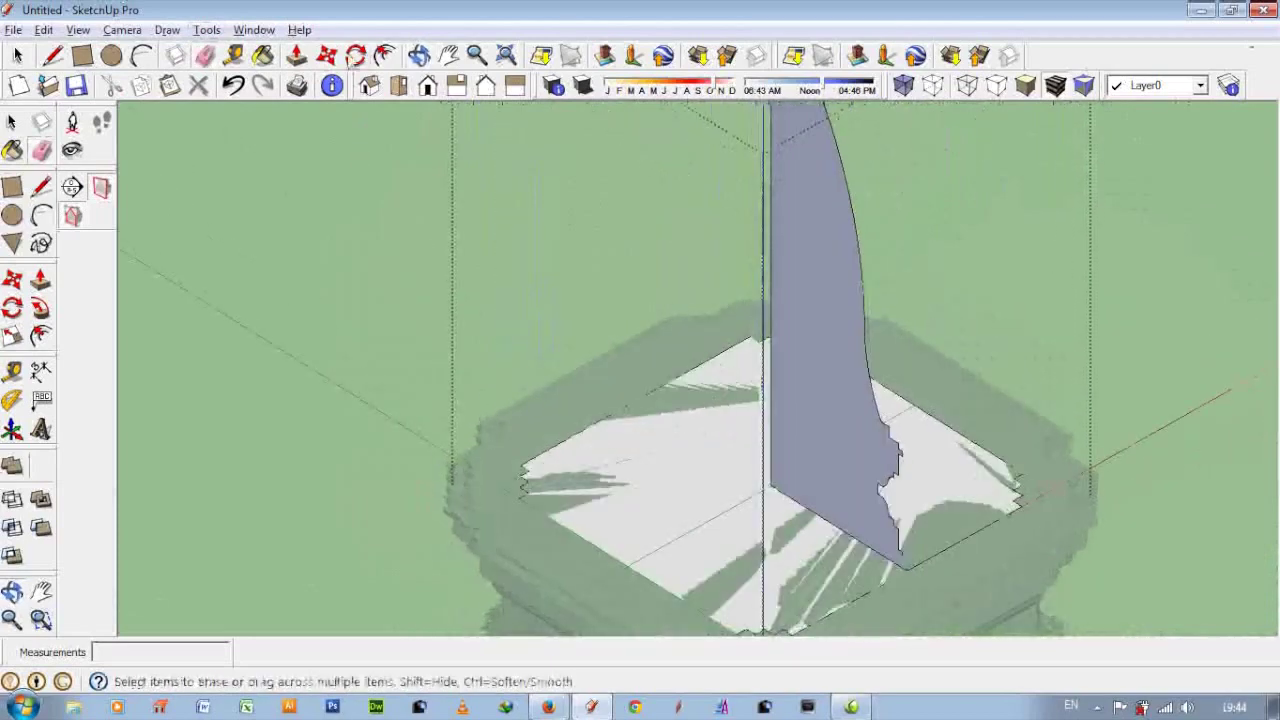
key(p)
drag(844, 462, 632, 578)
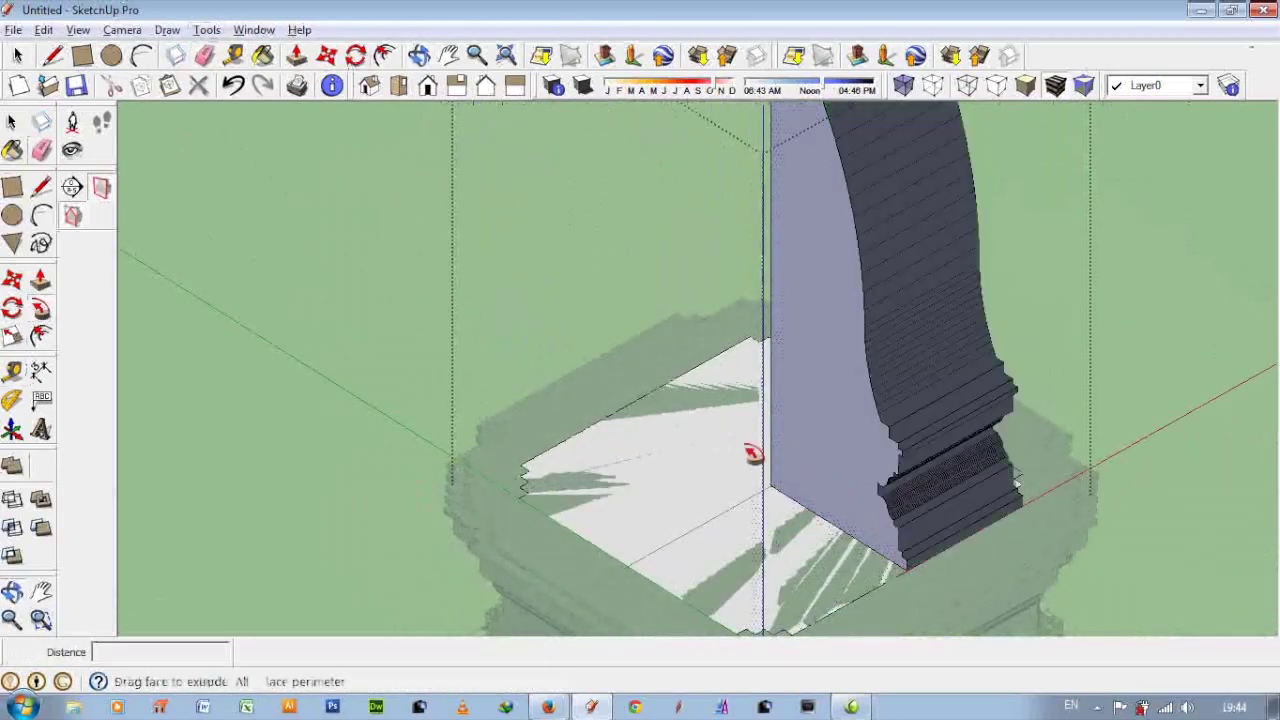
mouse_move(632, 578)
middle_down()
mouse_move(543, 517)
mouse_move(914, 494)
mouse_move(586, 491)
mouse_move(746, 462)
middle_up()
scroll(903, 534, down, 2)
mouse_move(760, 600)
middle_down()
mouse_move(686, 477)
mouse_move(686, 543)
mouse_move(337, 563)
middle_up()
key(Escape)
mouse_move(498, 508)
middle_down()
mouse_move(489, 300)
mouse_move(500, 457)
mouse_move(443, 277)
mouse_move(520, 378)
middle_up()
- Start a cutting line on the profile face's bottom edge
key(l)
scroll(368, 535, up, 2)
click(437, 603)
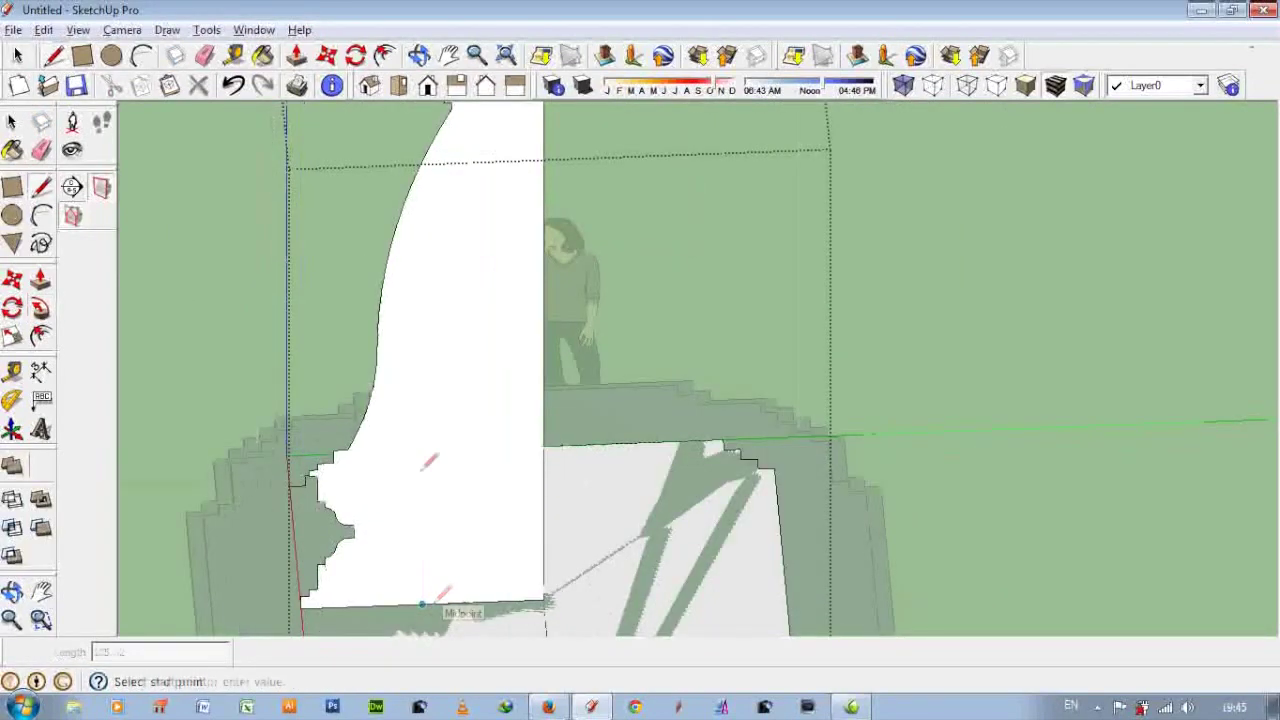
- Cut the profile face diagonally to its top edge and erase the wide right part
scroll(423, 414, down, 2)
scroll(478, 212, up, 1)
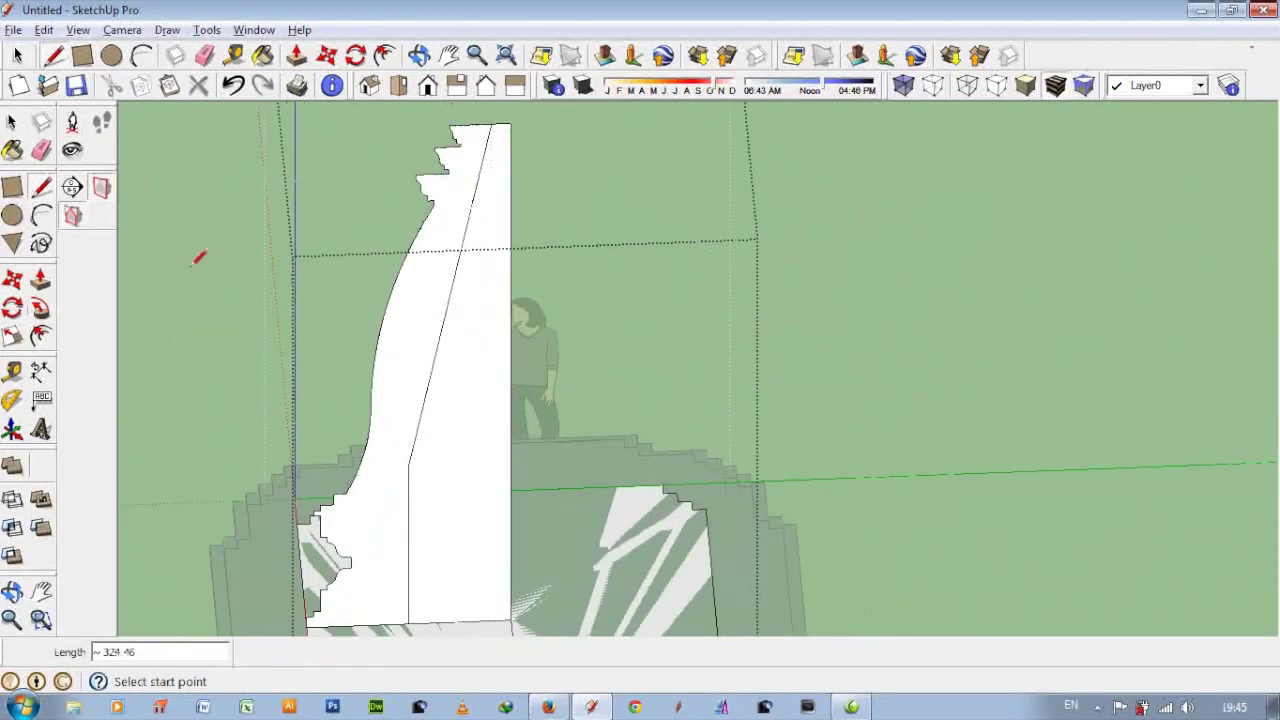
click(203, 57)
click(513, 118)
middle_drag(513, 118, 507, 456)
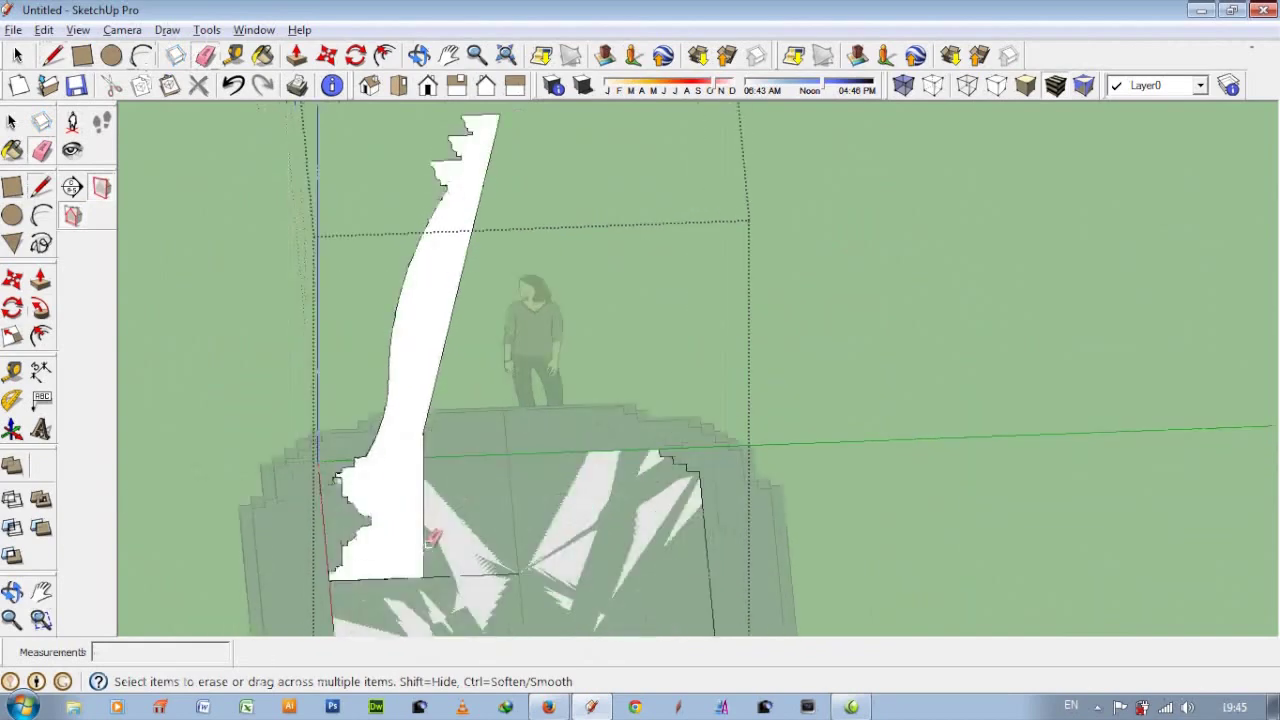
scroll(507, 456, down, 3)
- Begin a Ctrl-copy move of the base's top face with its profile
mouse_move(591, 457)
middle_down()
mouse_move(943, 443)
mouse_move(1071, 420)
middle_up()
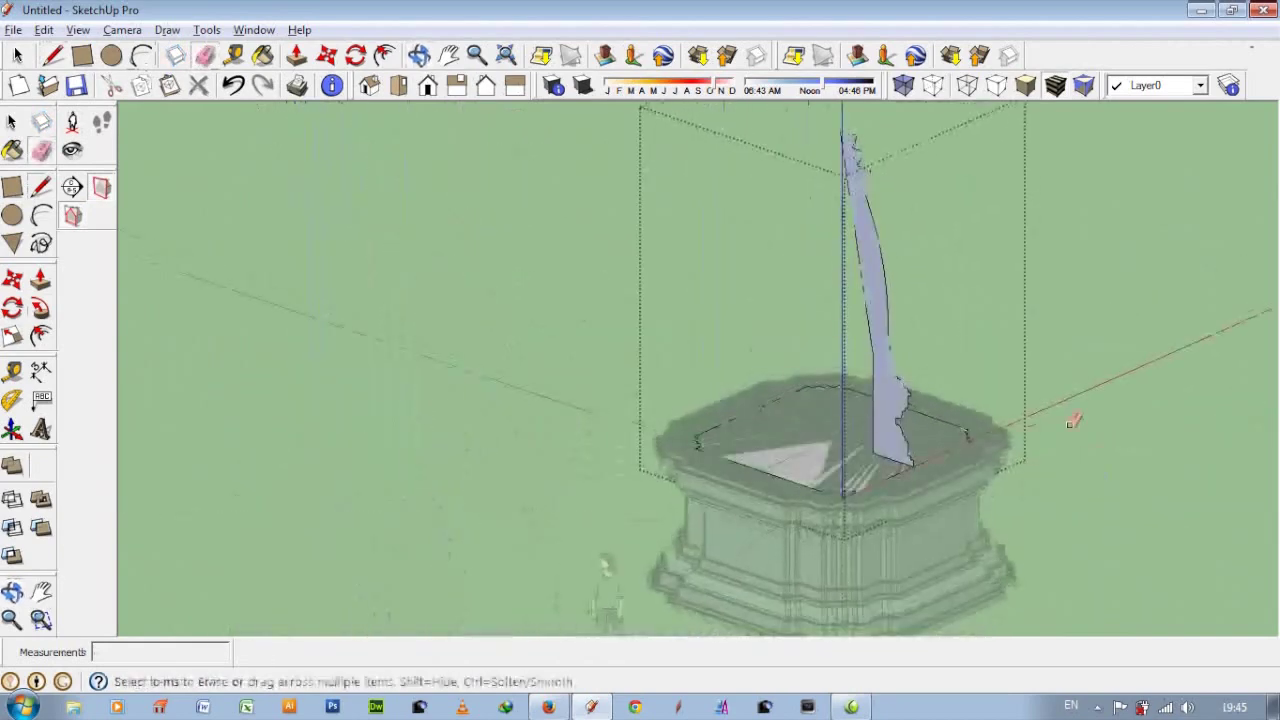
scroll(993, 430, up, 3)
scroll(993, 430, down, 3)
scroll(506, 434, down, 2)
key(m)
key(ctrl)
click(506, 434)
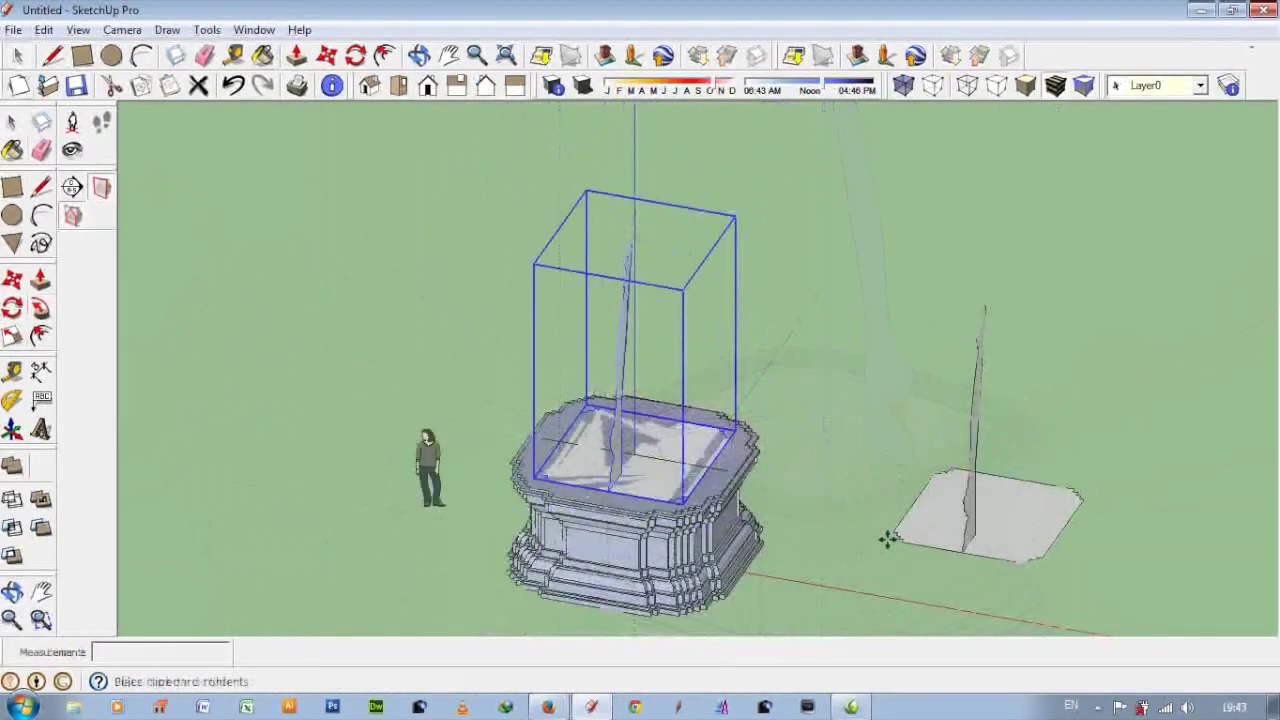
- Finish placing the copied face and profile beside the base
right_click(990, 528)
click(1006, 491)
mouse_move(1006, 491)
middle_down()
mouse_move(848, 480)
mouse_move(342, 242)
middle_up()
- Follow Me the profile around the square face's perimeter to form the dark bell-shaped tier
click(40, 308)
middle_drag(700, 450, 886, 523)
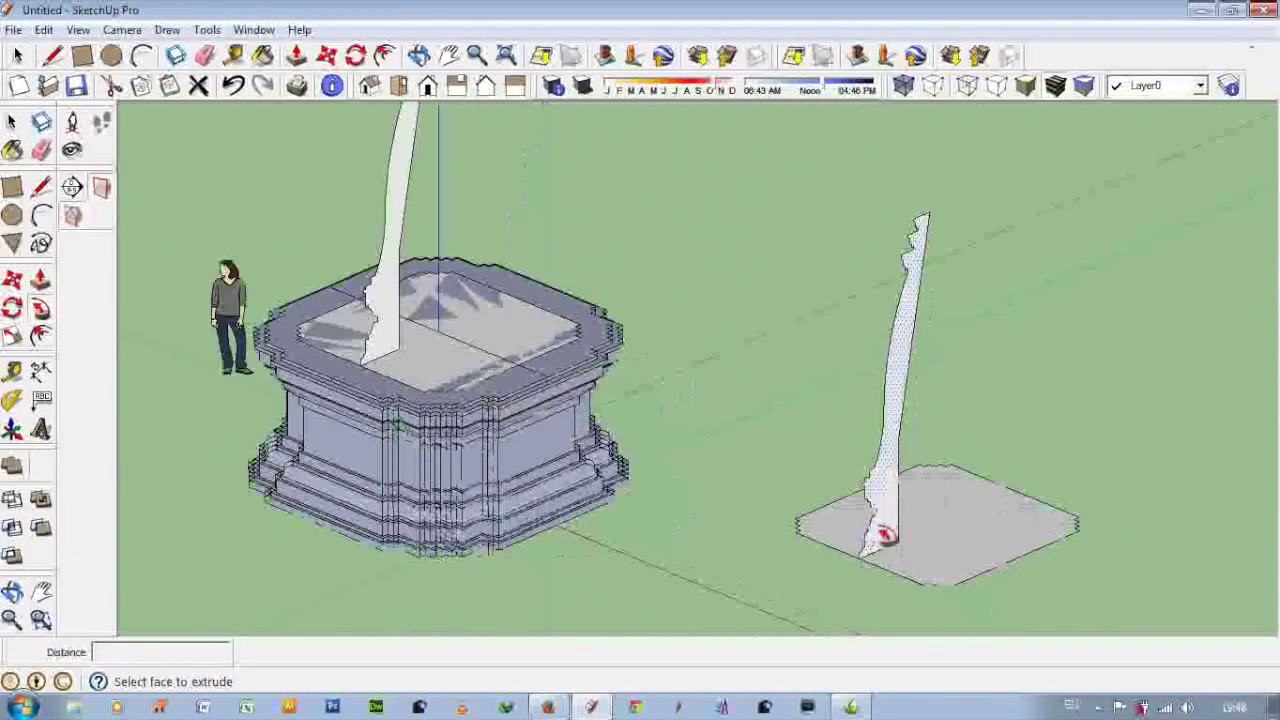
click(890, 525)
click(735, 397)
click(886, 497)
click(990, 458)
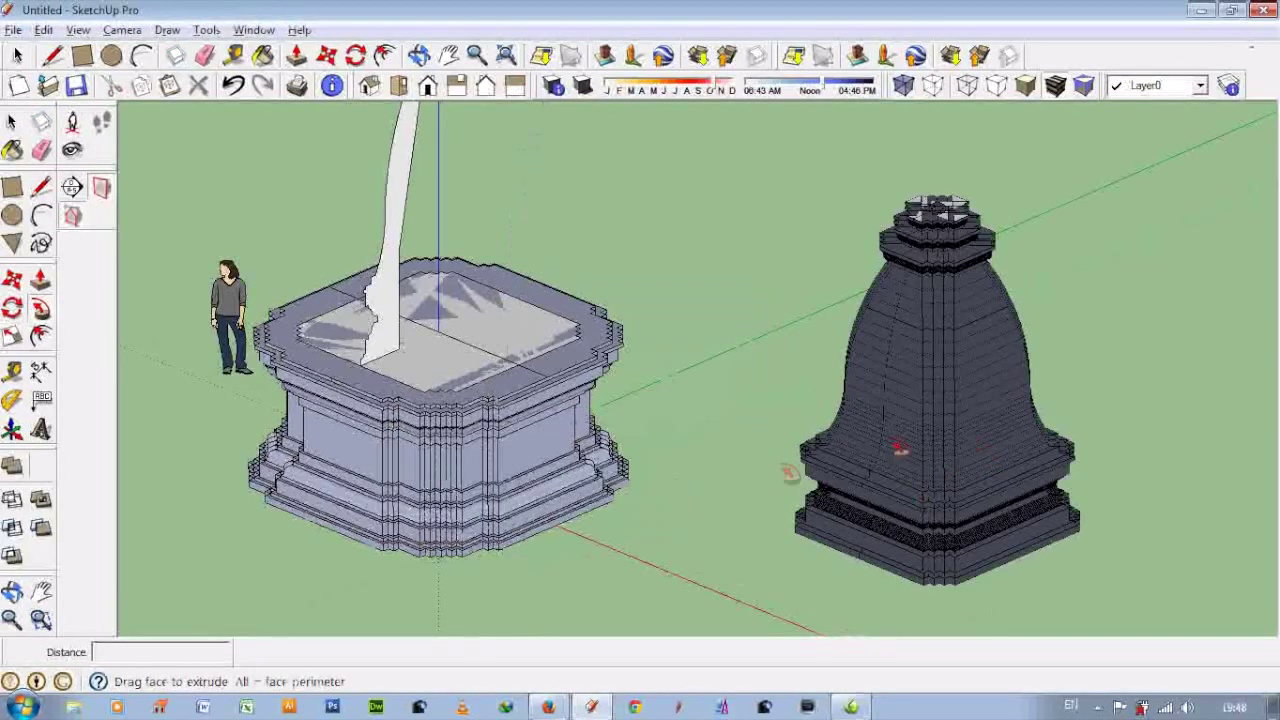
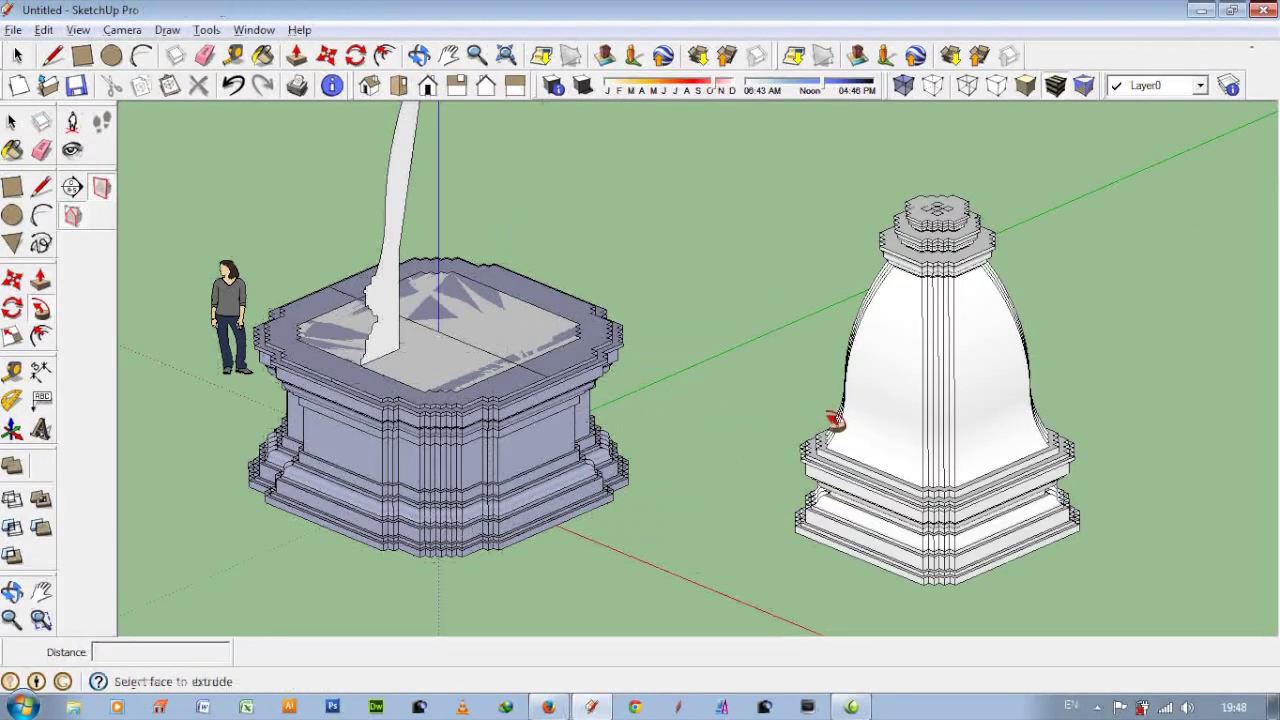
- Select the whole bell dome solid and make it a group
mouse_move(806, 403)
middle_down()
mouse_move(1063, 307)
mouse_move(388, 283)
middle_up()
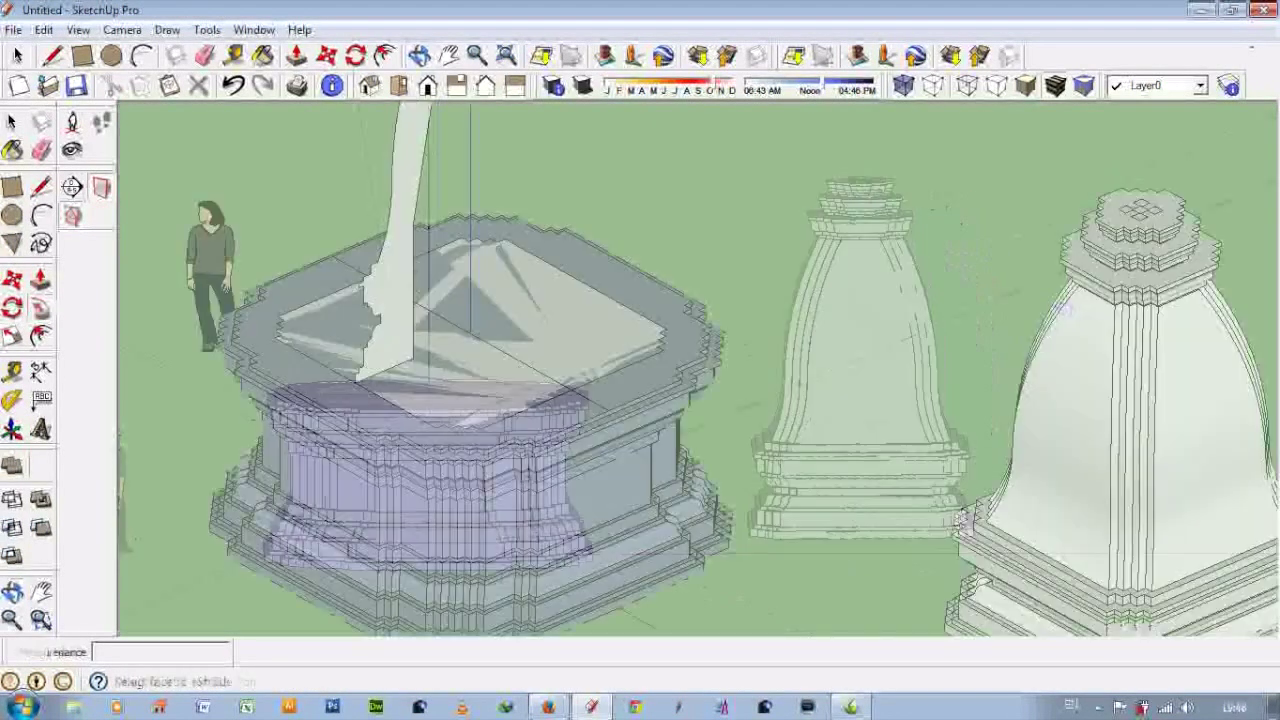
double_click(388, 283)
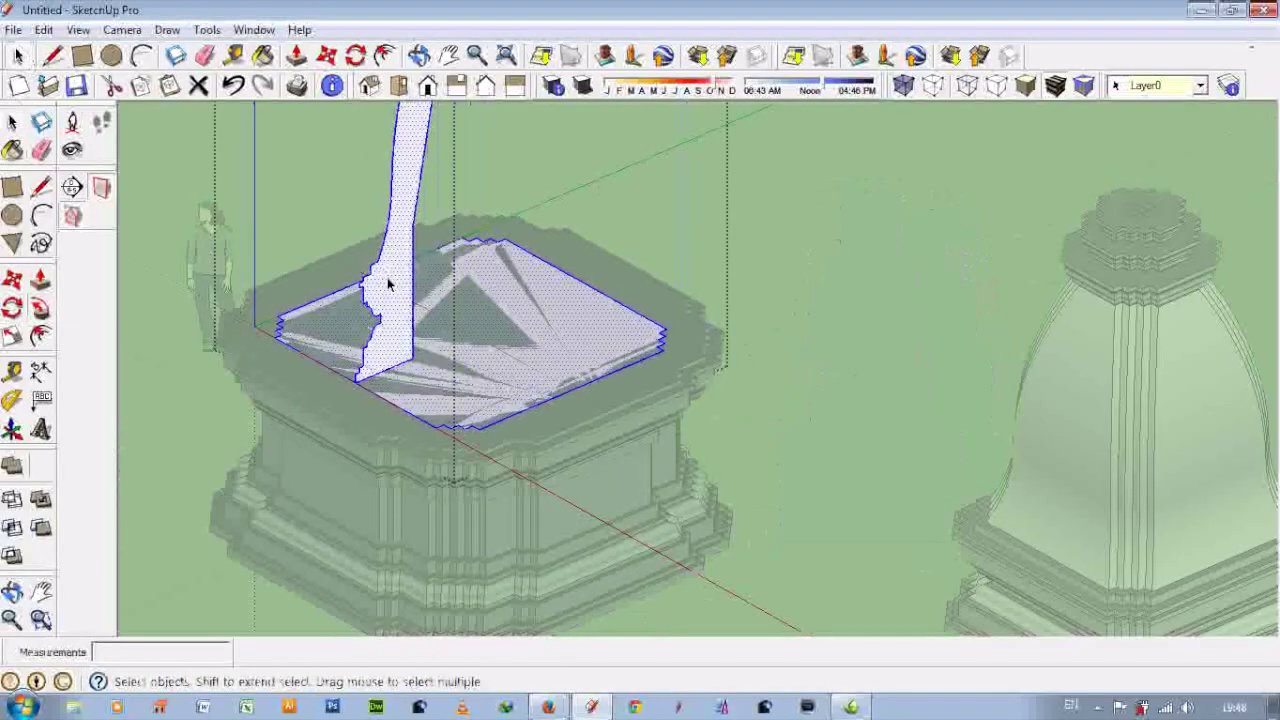
scroll(585, 393, down, 3)
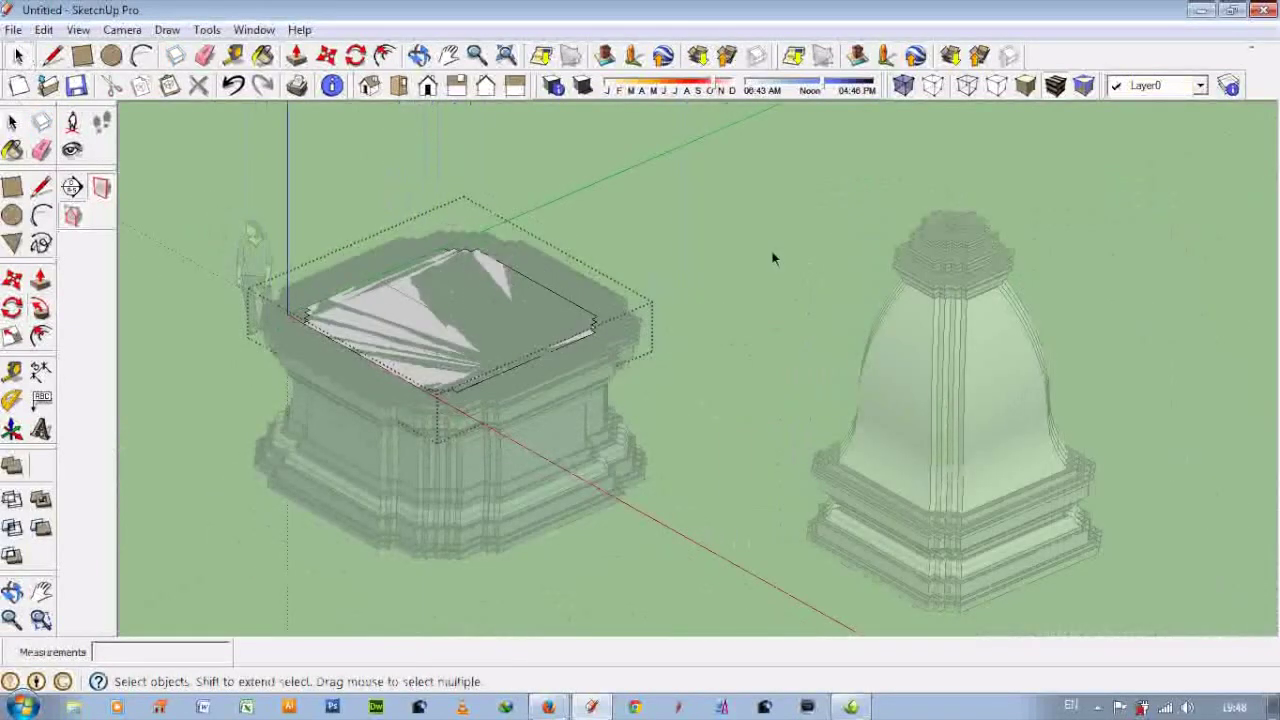
click(772, 259)
scroll(1143, 209, down, 2)
drag(1143, 186, 816, 523)
right_click(945, 350)
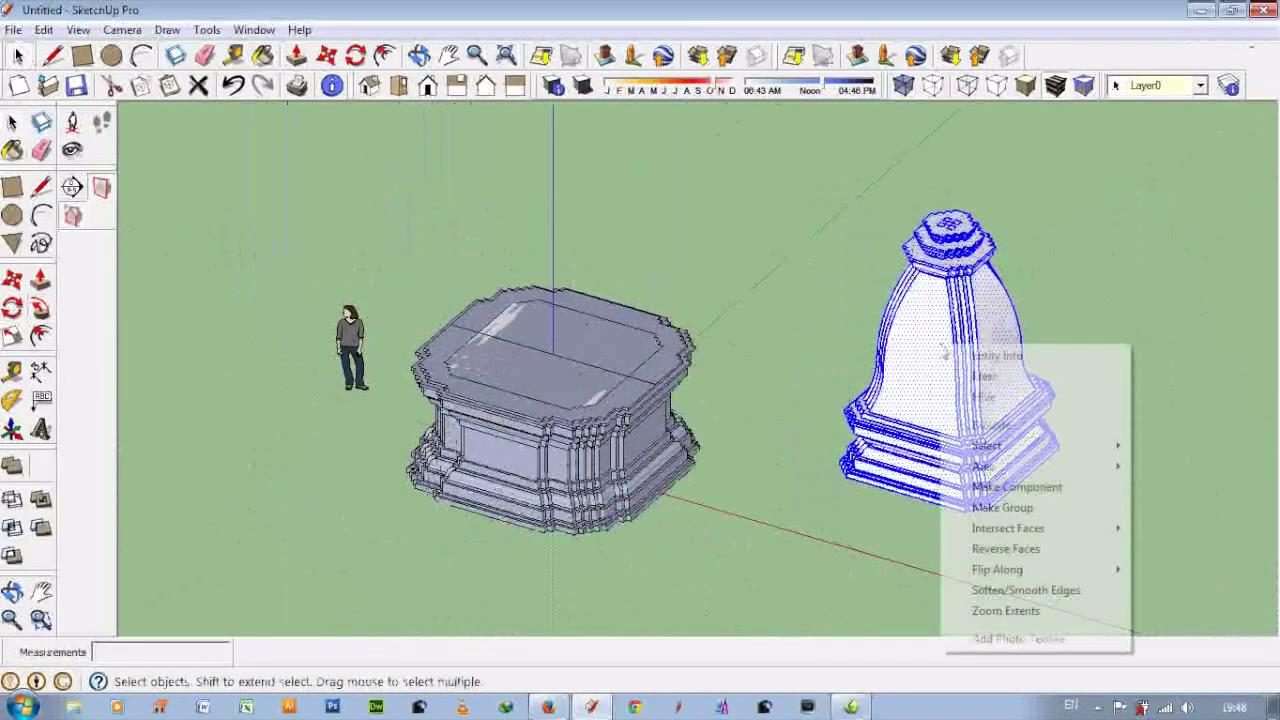
key(g)
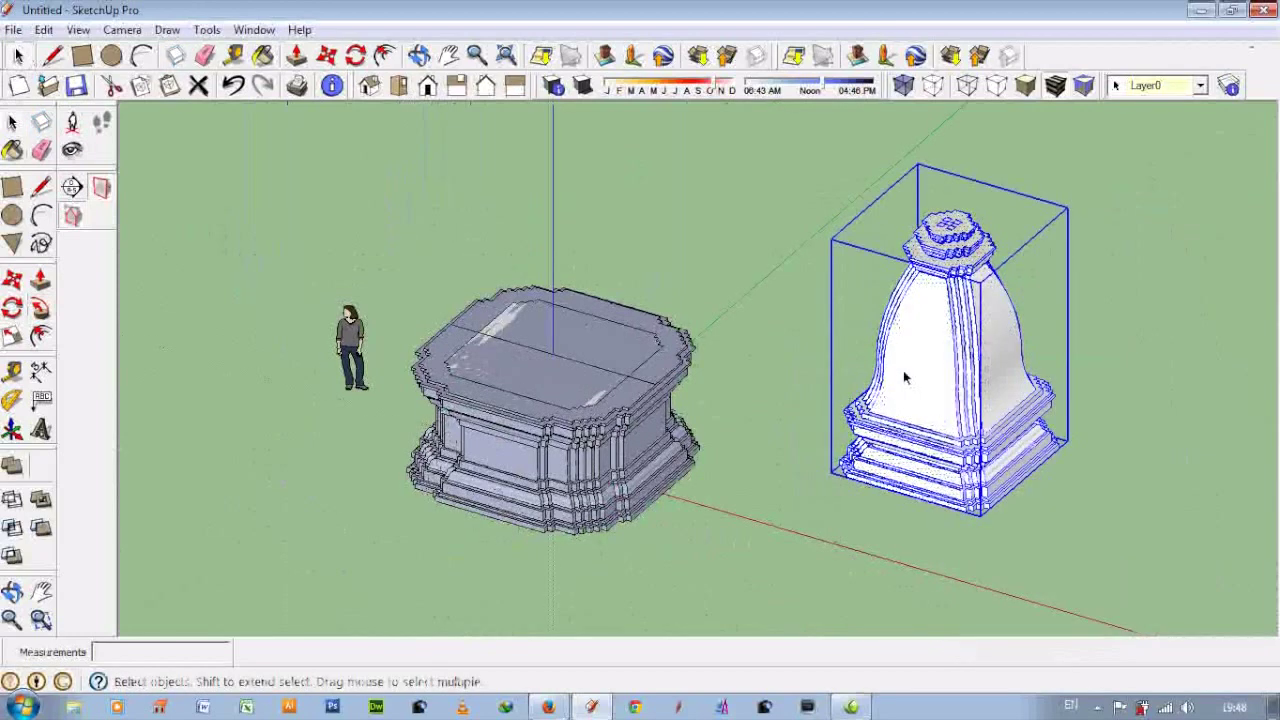
- Inside the base group, paste a copy of the bell onto the base's top
double_click(590, 380)
scroll(569, 376, up, 4)
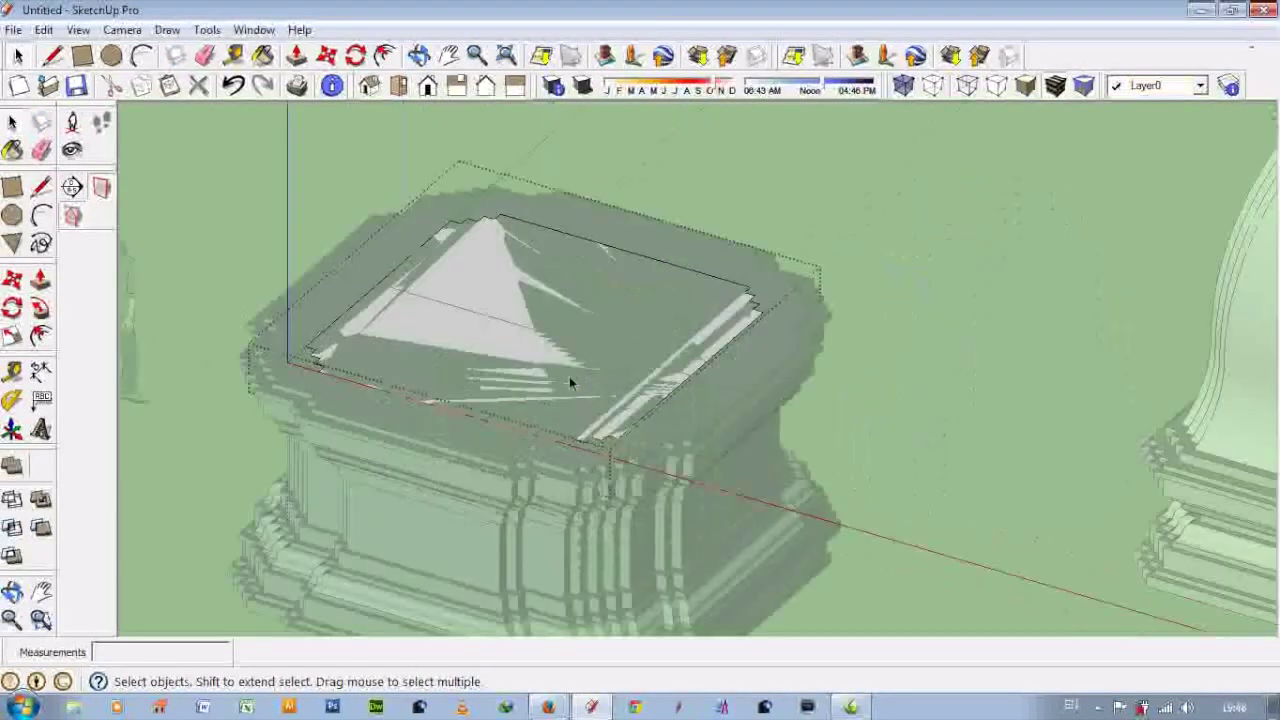
key(ctrl+v)
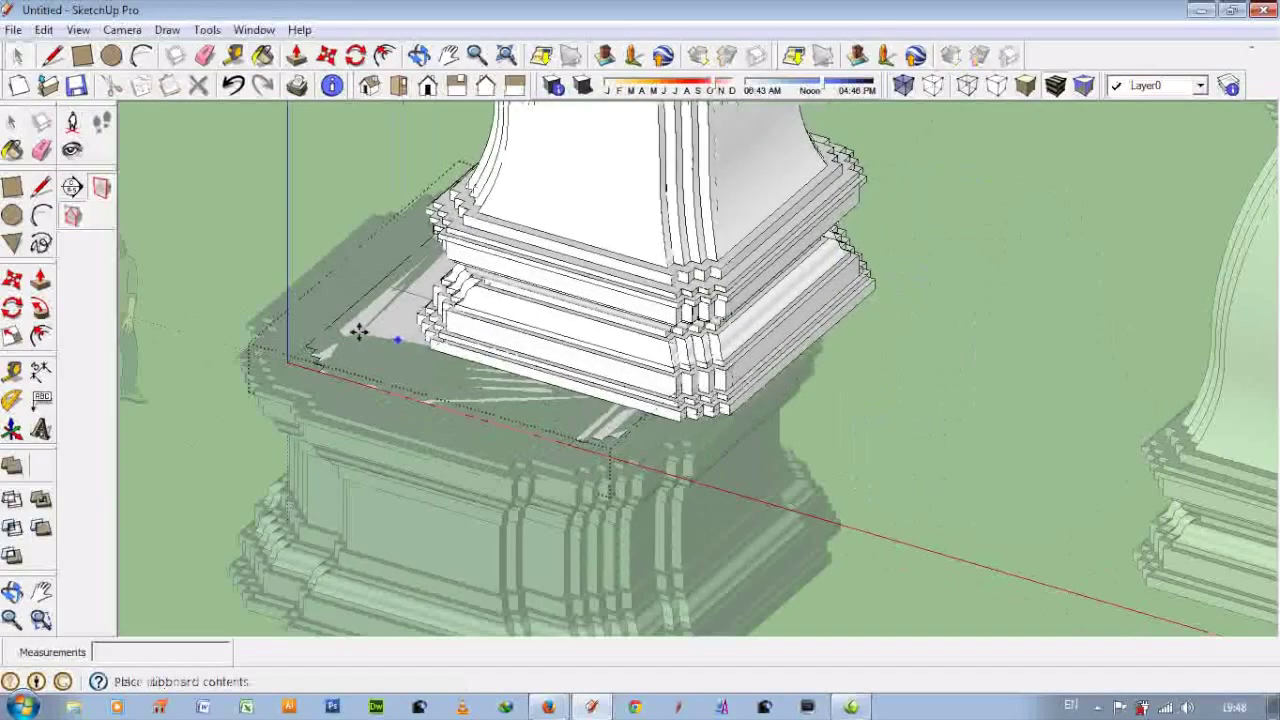
scroll(600, 390, up, 3)
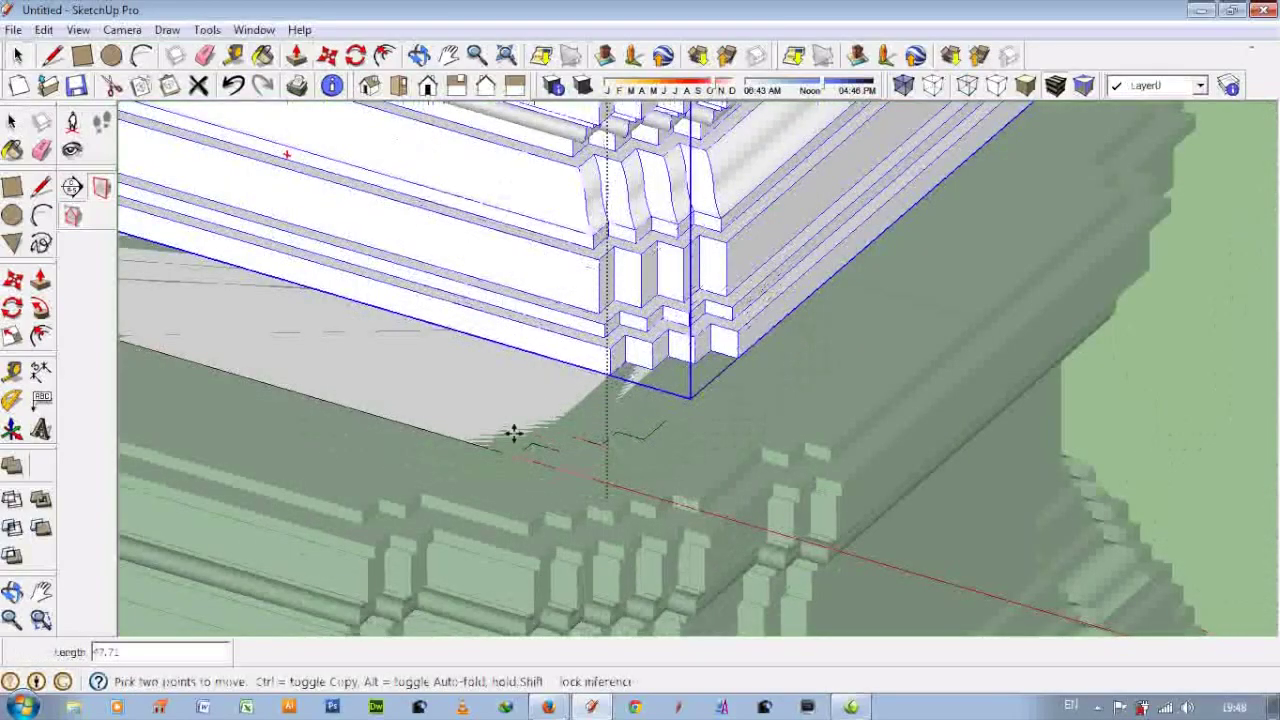
click(521, 459)
- Delete the leftover original bell standing to the right of the stupa
scroll(743, 457, down, 4)
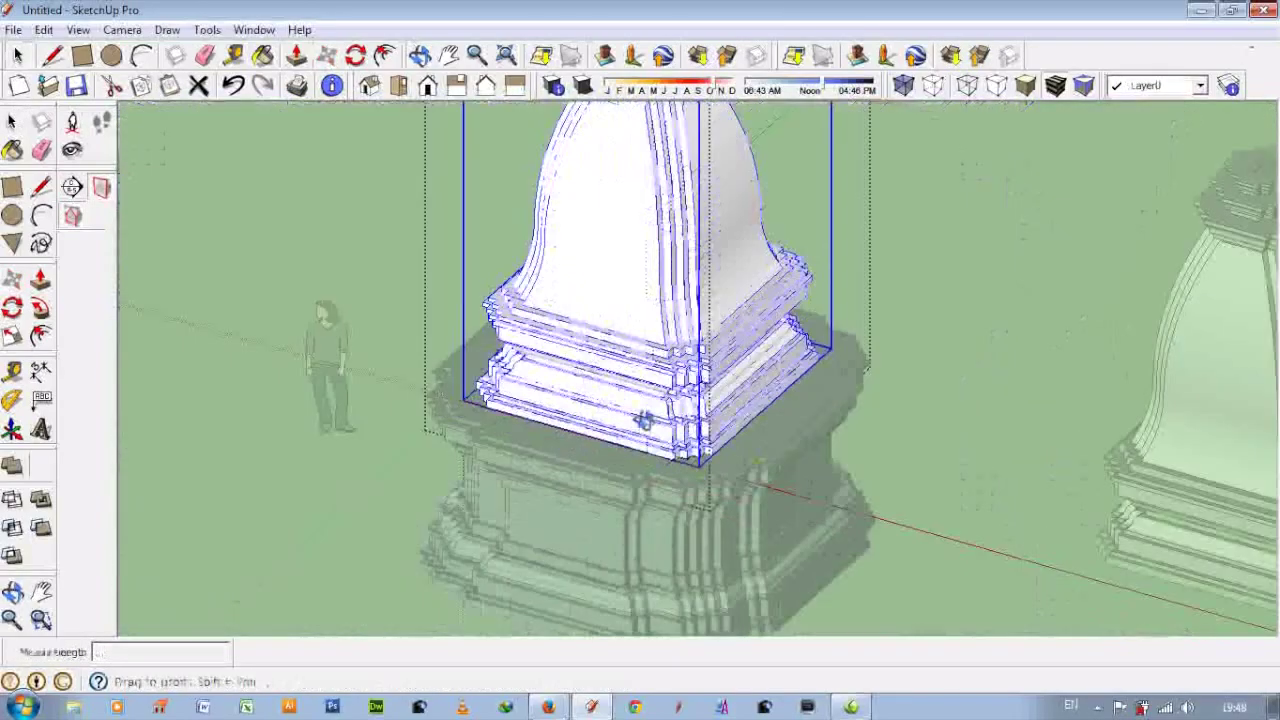
scroll(646, 420, down, 3)
scroll(897, 418, down, 3)
click(805, 390)
key(space)
click(1027, 403)
key(Delete)
middle_drag(880, 490, 729, 251)
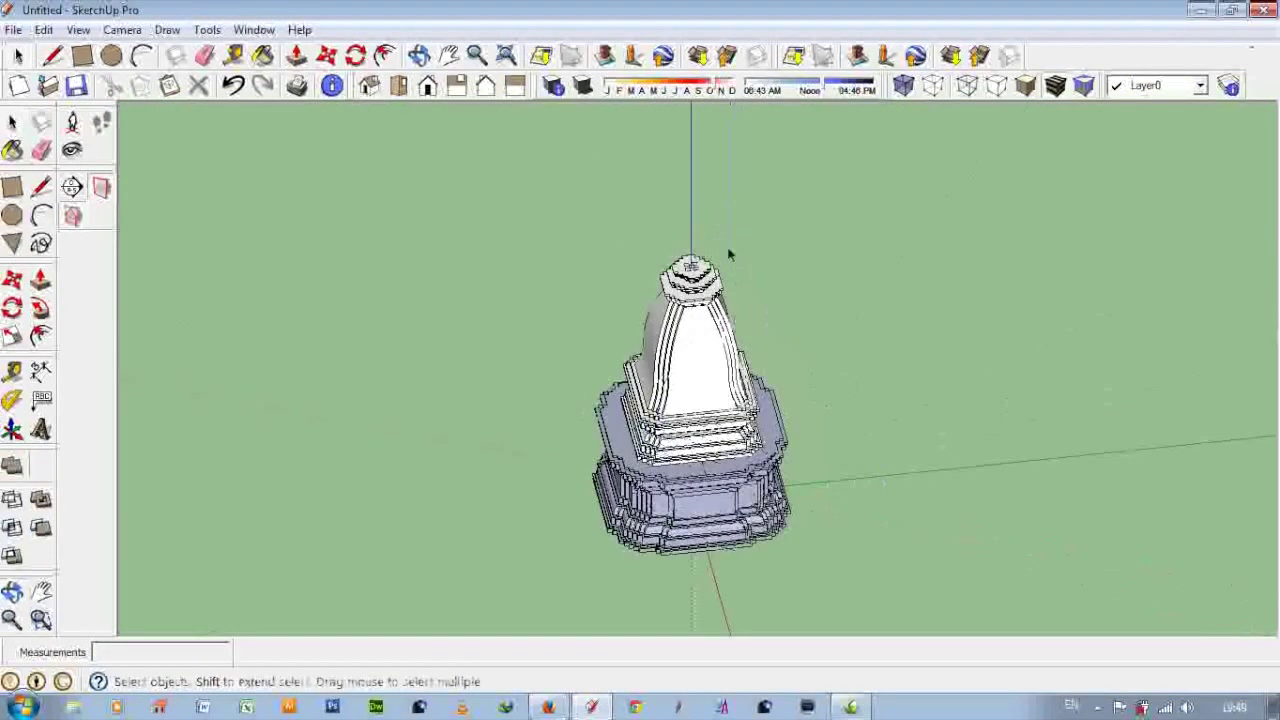
scroll(636, 463, up, 3)
mouse_move(636, 463)
middle_down()
mouse_move(898, 488)
mouse_move(771, 434)
middle_up()
scroll(897, 488, up, 3)
double_click(945, 523)
scroll(457, 363, down, 5)
mouse_move(980, 390)
middle_down()
mouse_move(1050, 392)
mouse_move(657, 251)
middle_up()
scroll(690, 260, down, 3)
scroll(683, 250, up, 5)
scroll(660, 250, up, 5)
double_click(703, 253)
scroll(690, 300, up, 3)
scroll(400, 250, down, 2)
click(151, 194)
scroll(151, 194, down, 2)
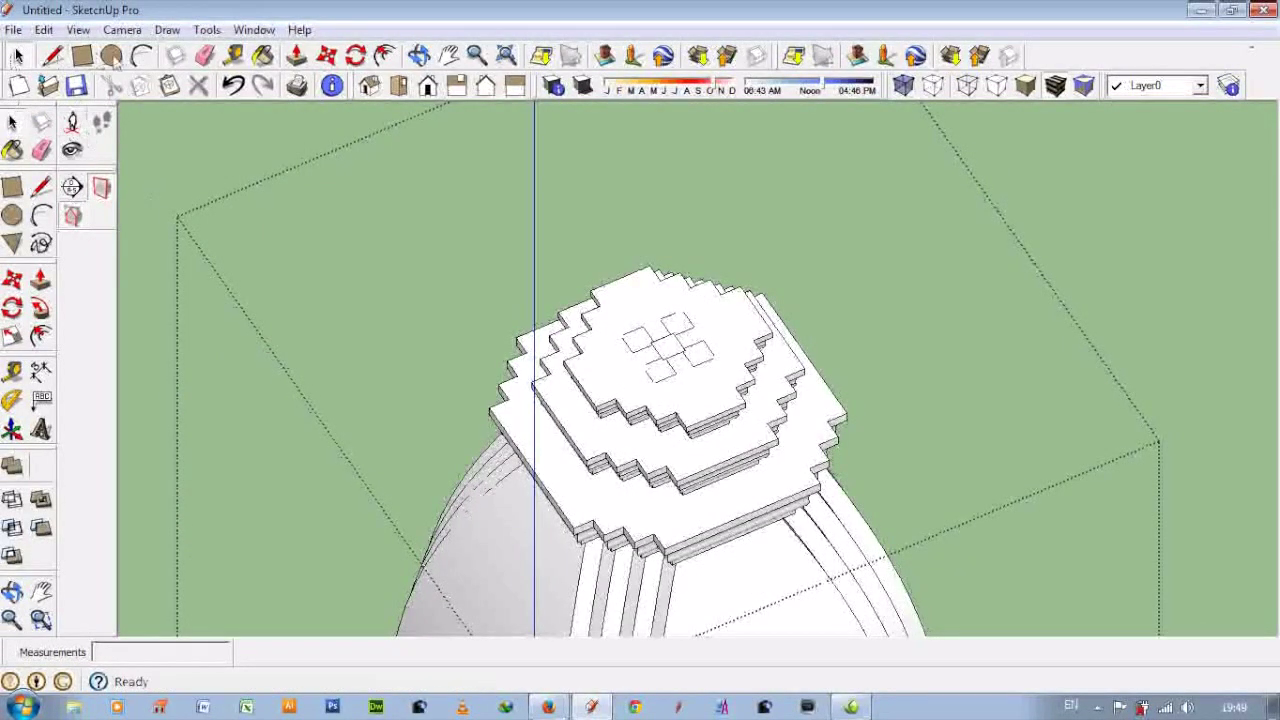
click(52, 56)
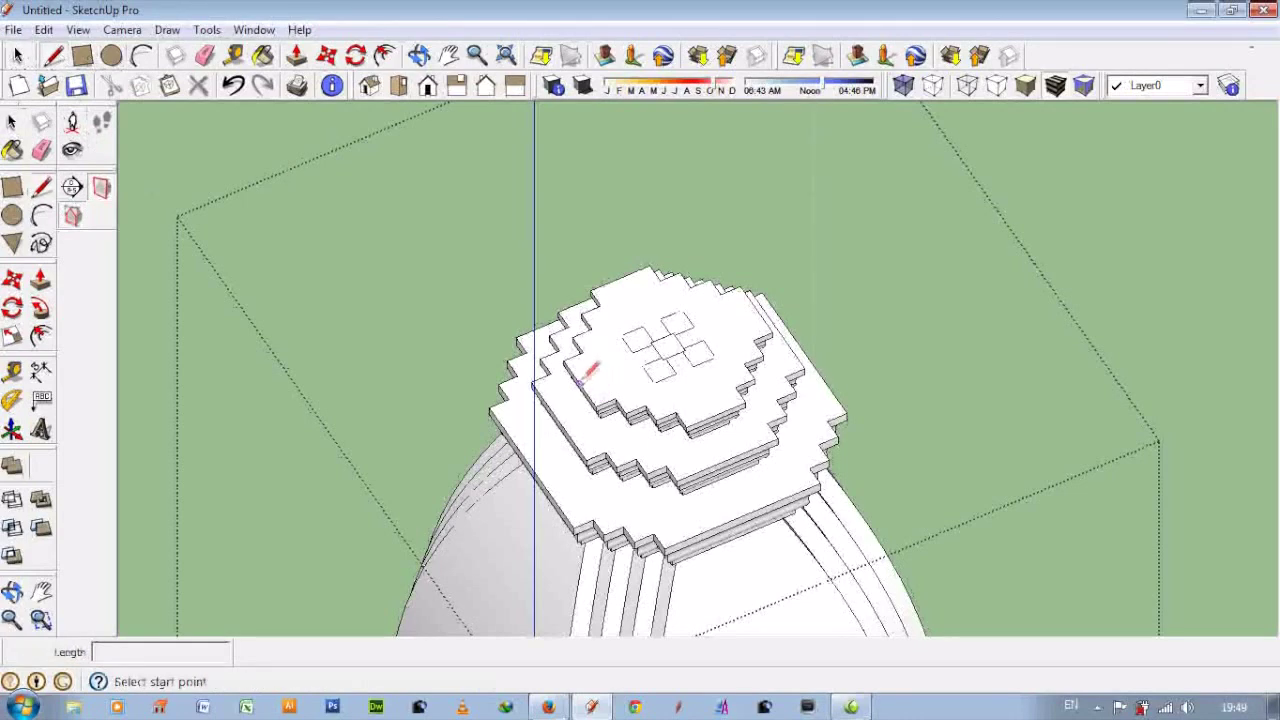
scroll(600, 372, up, 4)
click(676, 360)
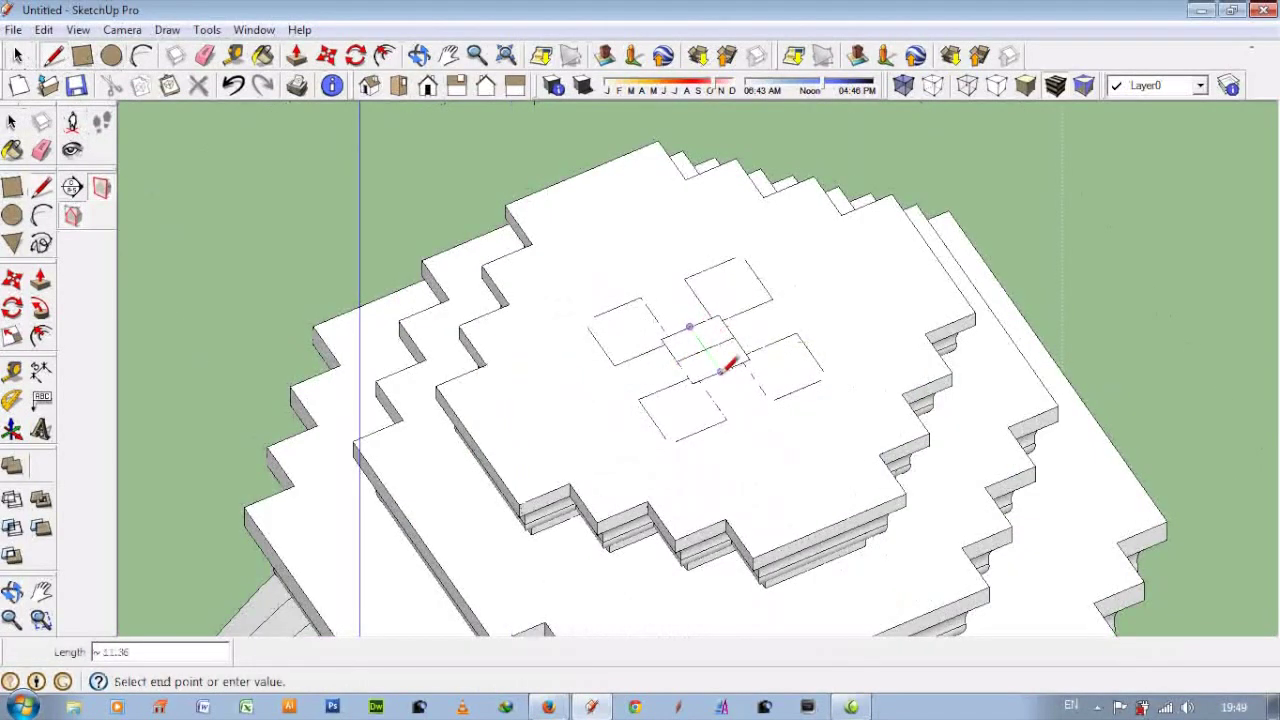
scroll(720, 372, up, 2)
scroll(725, 340, up, 2)
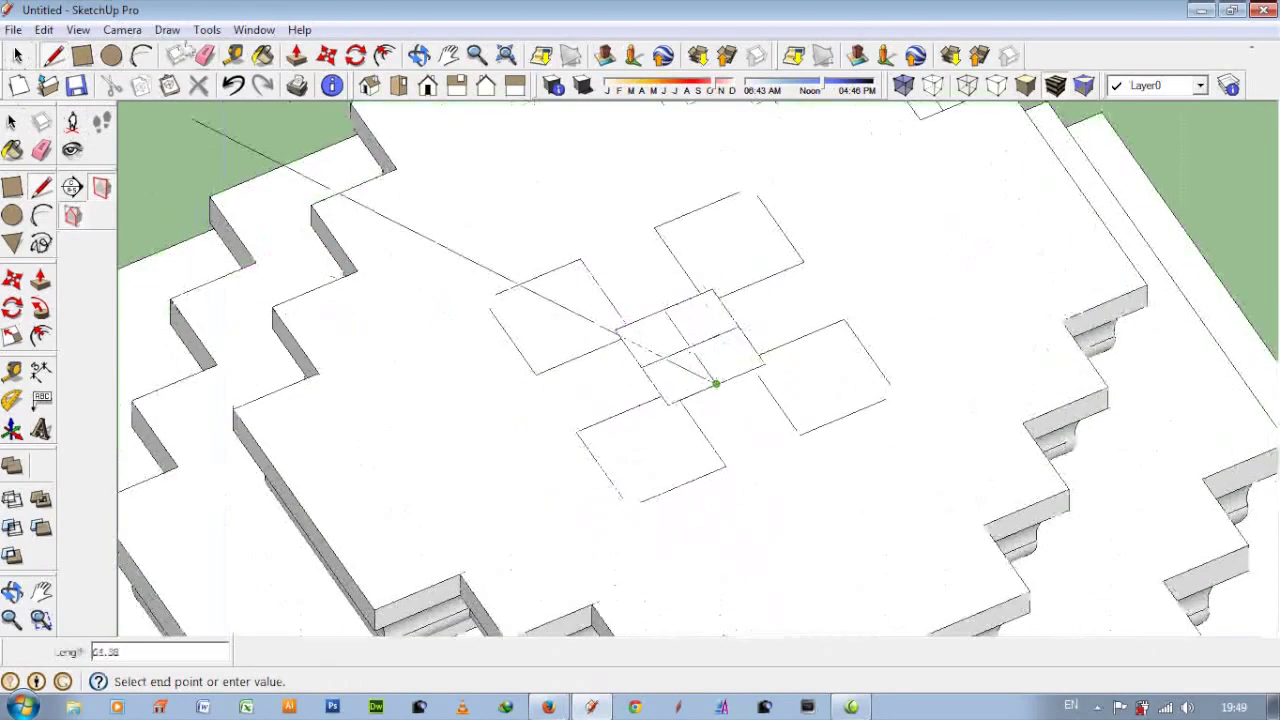
key(e)
key(Delete)
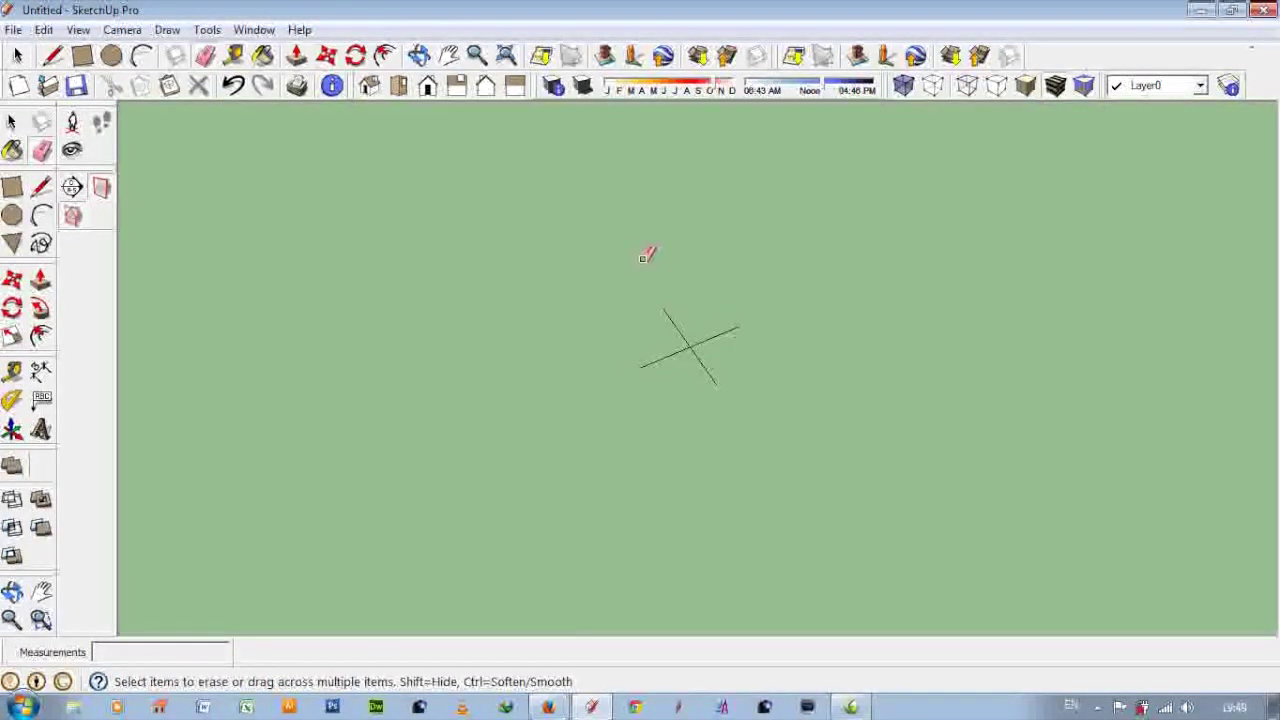
key(ctrl+z)
scroll(590, 402, down, 1)
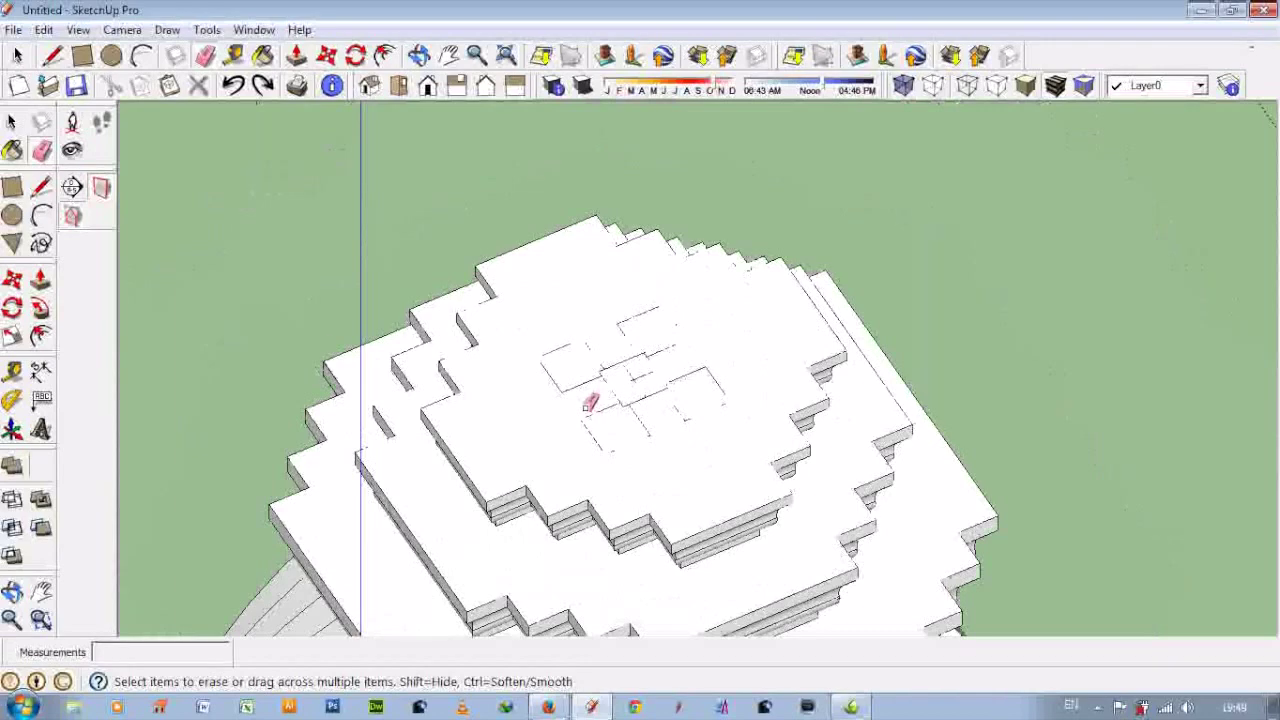
- Draw a circle centred on the bell's crown pattern and make it a group
click(111, 55)
click(633, 379)
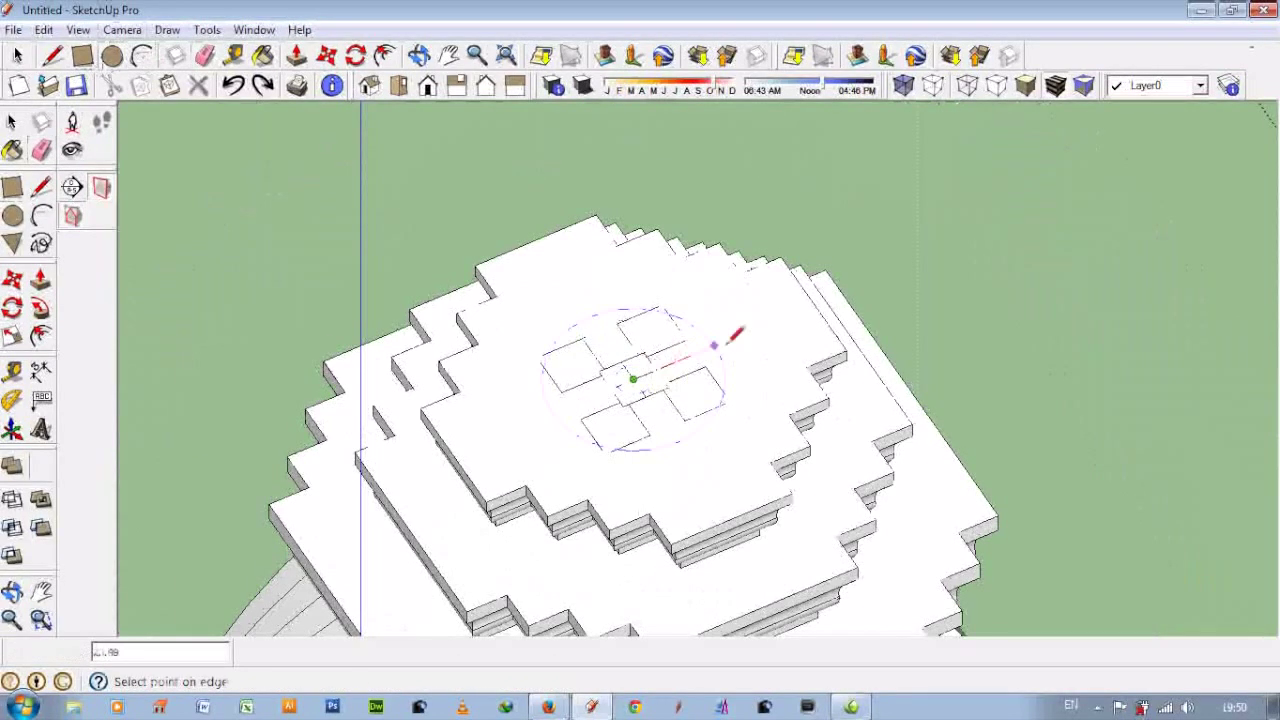
scroll(778, 318, up, 2)
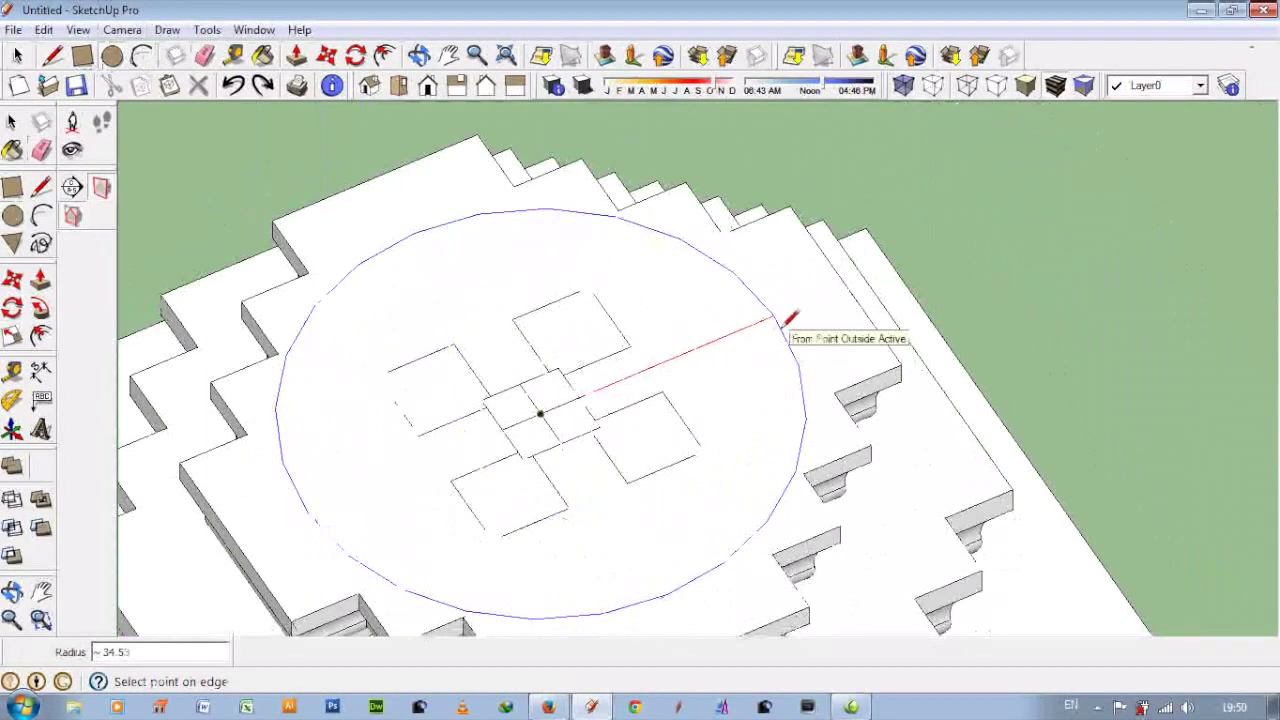
click(784, 322)
key(space)
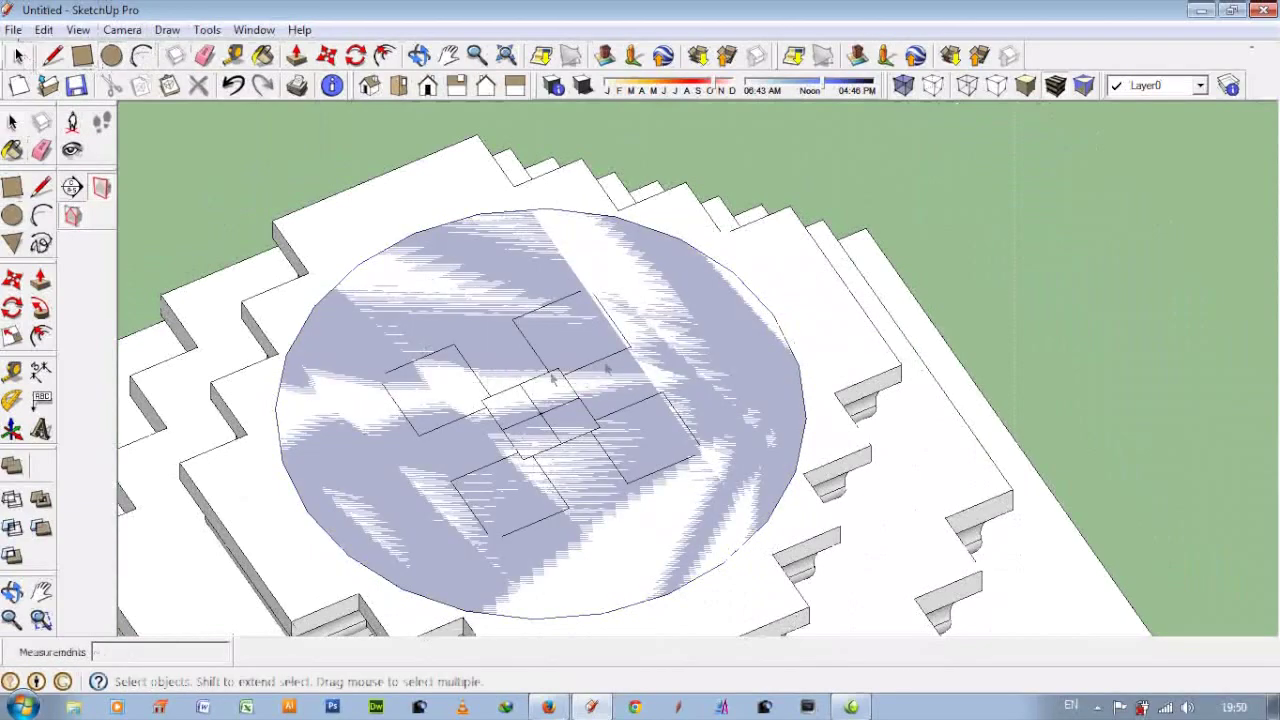
right_click(527, 275)
click(590, 432)
- Inside the circle group, pull the circle up into a thin cylinder
mouse_move(600, 437)
middle_down()
mouse_move(607, 265)
mouse_move(886, 294)
mouse_move(449, 303)
mouse_move(528, 429)
middle_up()
scroll(528, 429, up, 3)
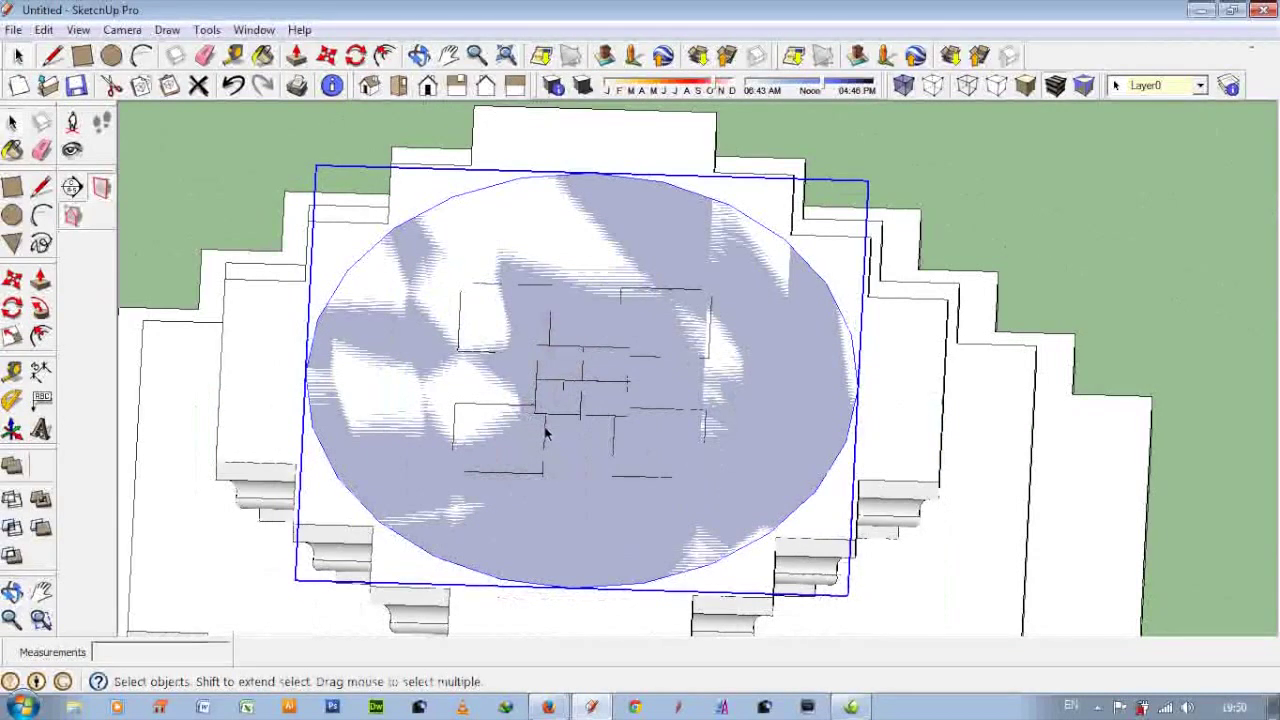
middle_drag(530, 410, 680, 466)
scroll(728, 340, up, 2)
double_click(728, 340)
mouse_move(728, 340)
middle_down()
mouse_move(580, 280)
mouse_move(553, 205)
mouse_move(537, 243)
mouse_move(540, 343)
middle_up()
key(p)
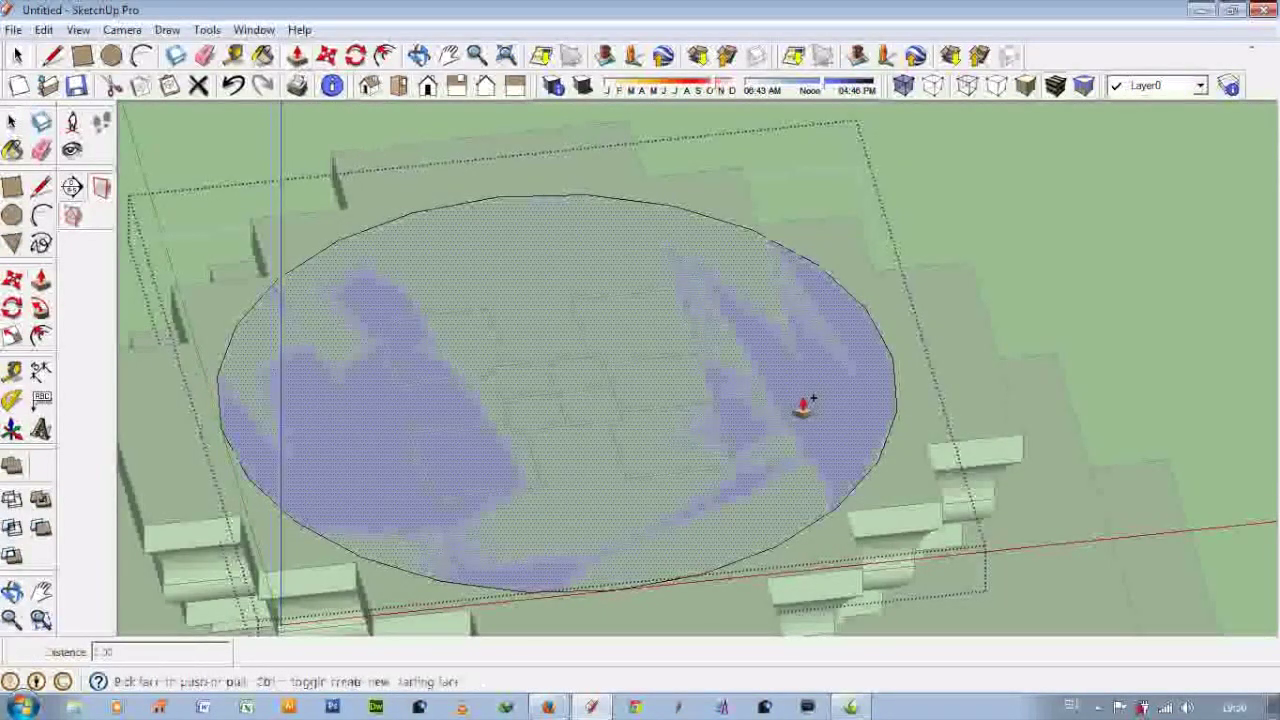
drag(803, 405, 806, 387)
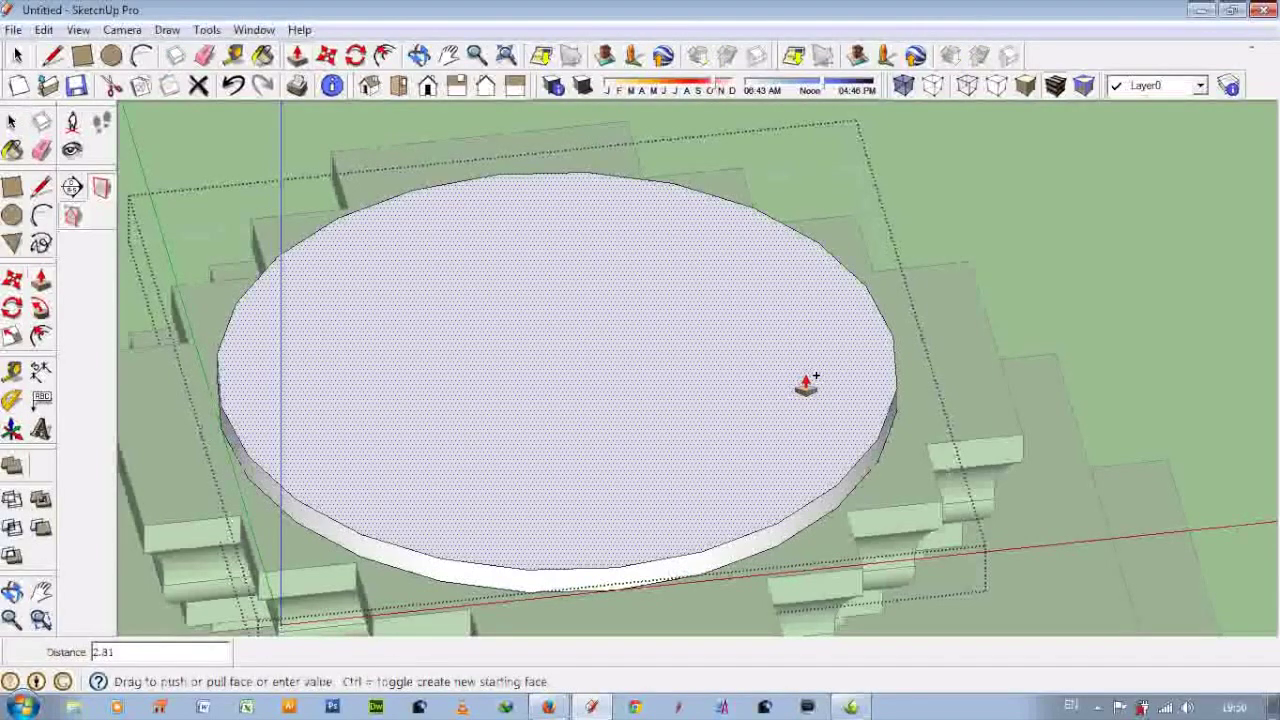
click(806, 387)
- Pull a second tier up from the cylinder's top face
mouse_move(800, 380)
middle_down()
mouse_move(561, 257)
mouse_move(543, 457)
middle_up()
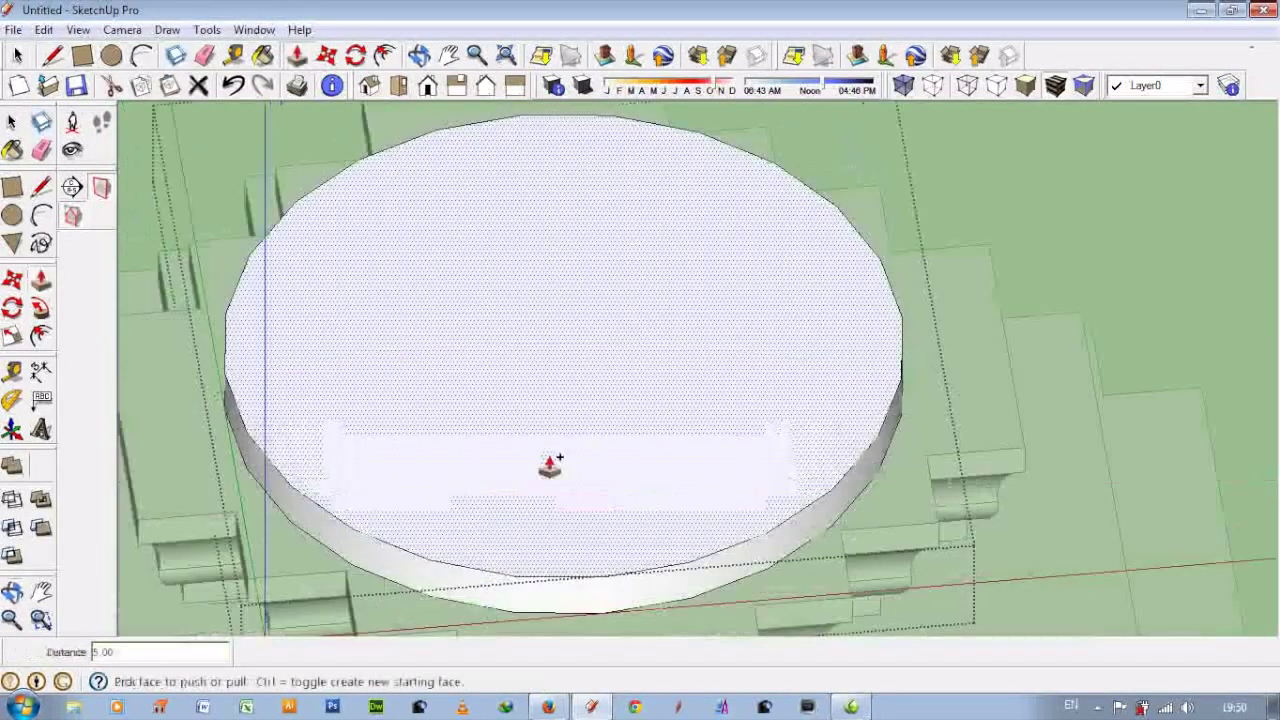
drag(551, 415, 555, 366)
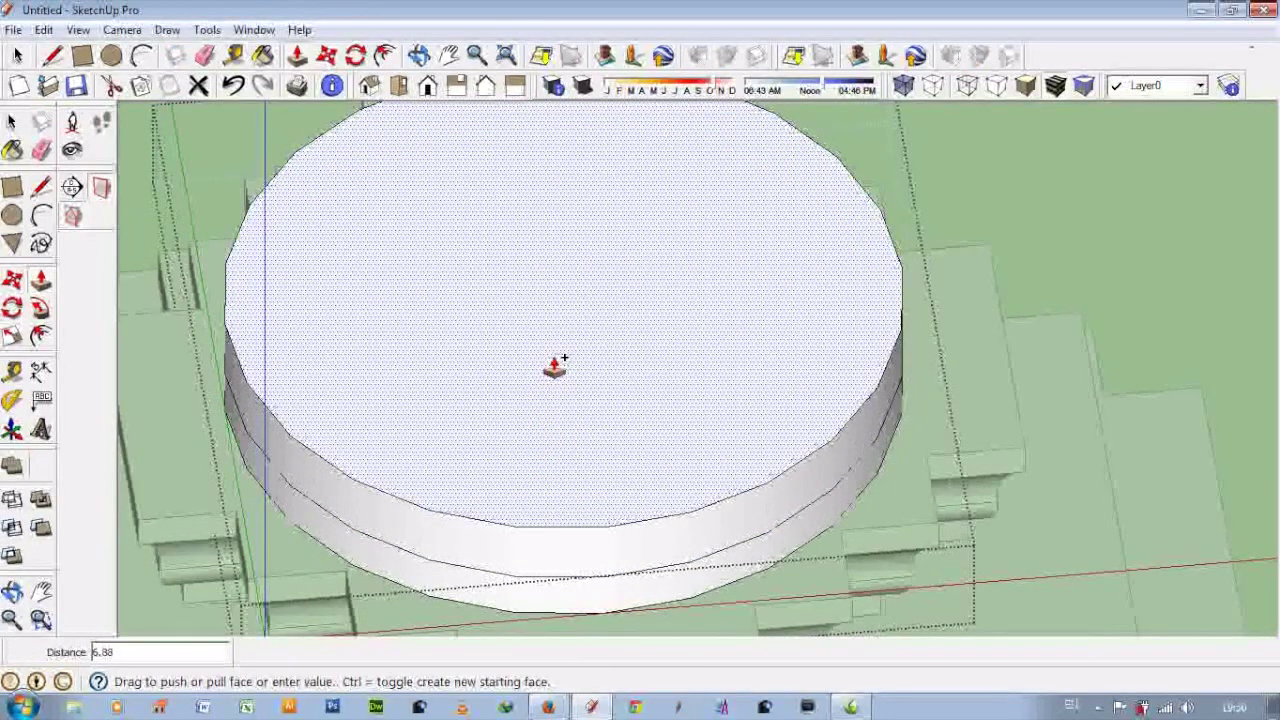
click(557, 366)
middle_drag(560, 363, 168, 147)
- Enlarge the cylinder's top face, scaling it about its centre
key(s)
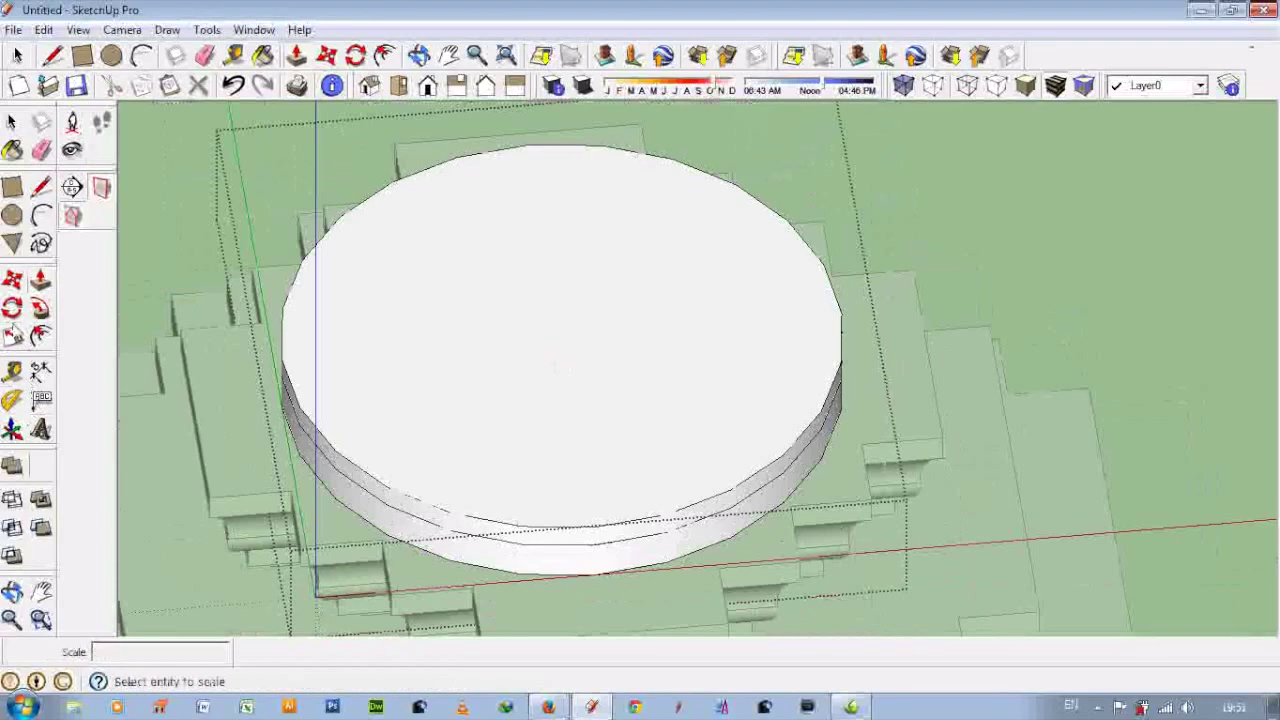
click(568, 365)
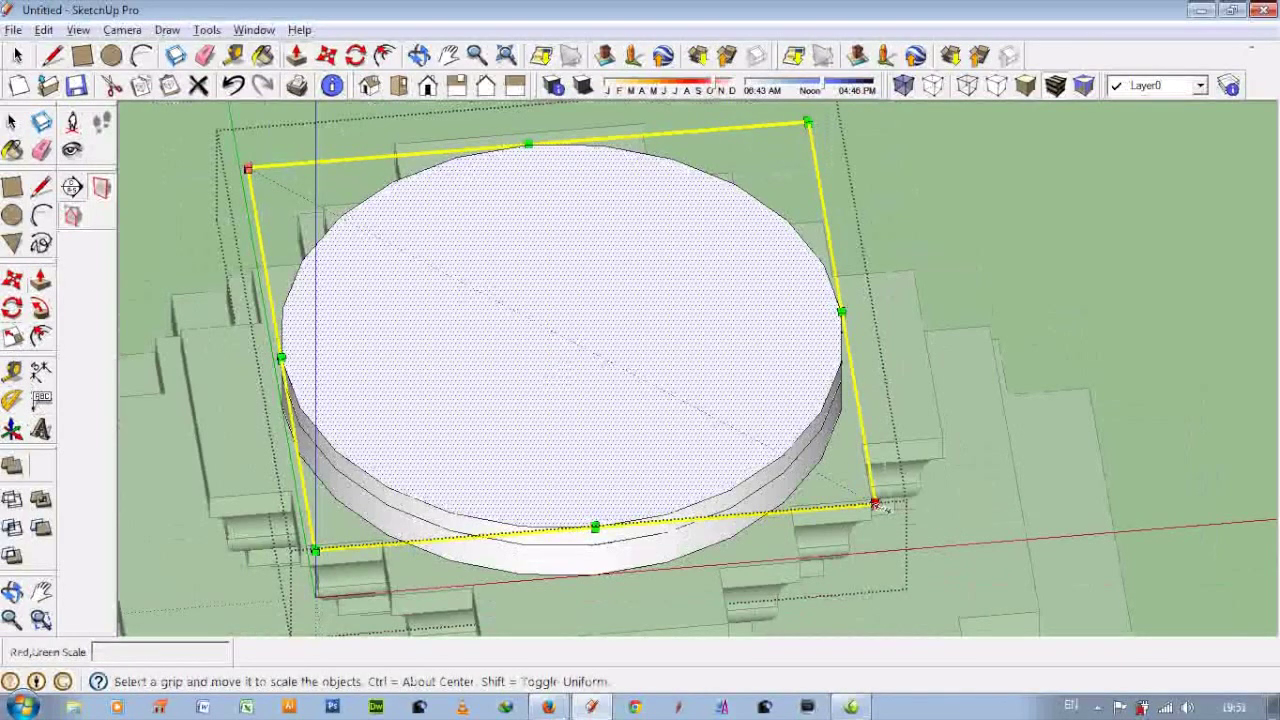
drag(875, 503, 897, 525)
key(ctrl+z)
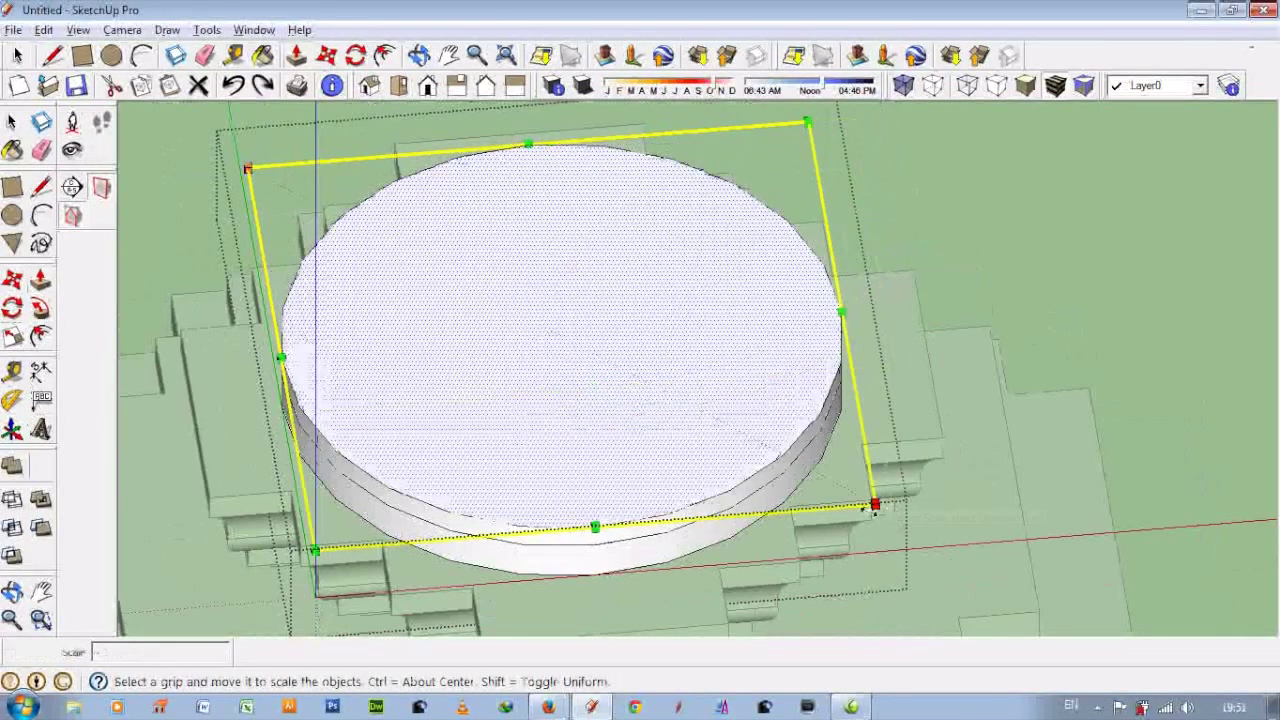
mouse_move(871, 508)
ctrl+mouse_down()
mouse_move(871, 452)
mouse_move(873, 507)
ctrl+mouse_up()
middle_drag(667, 472, 700, 420)
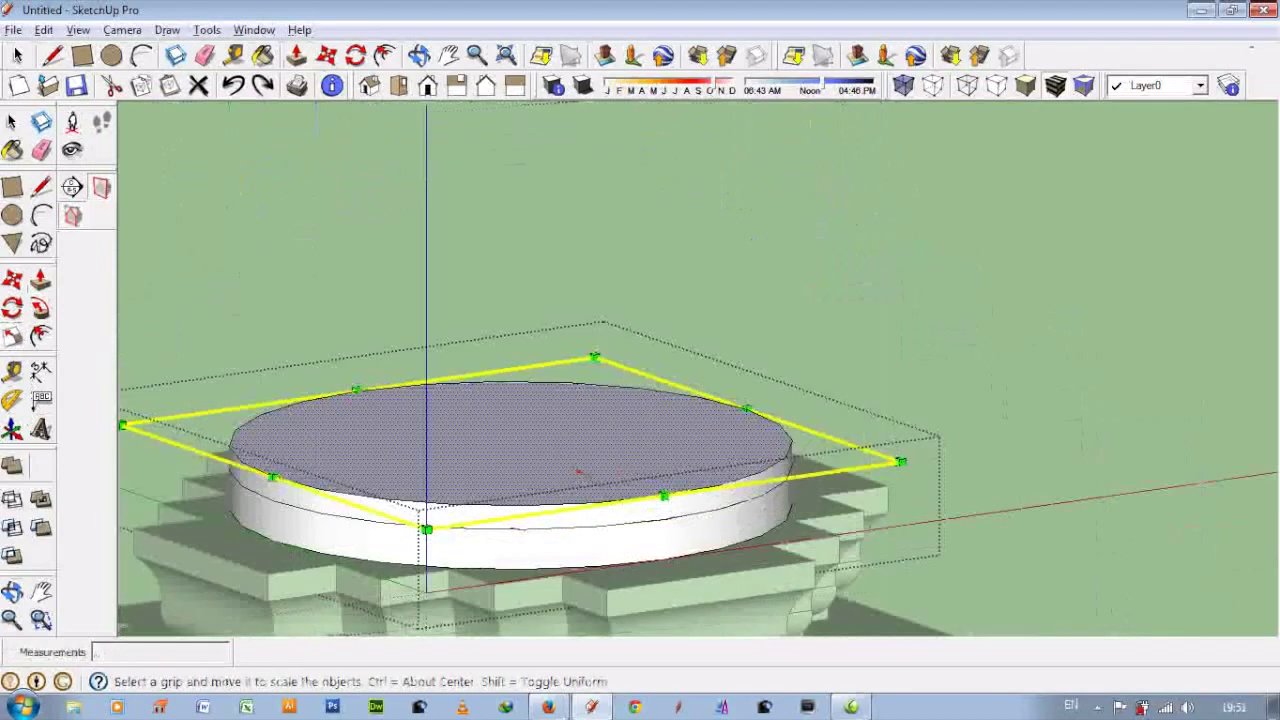
ctrl+drag(901, 462, 931, 470)
middle_drag(931, 470, 562, 428)
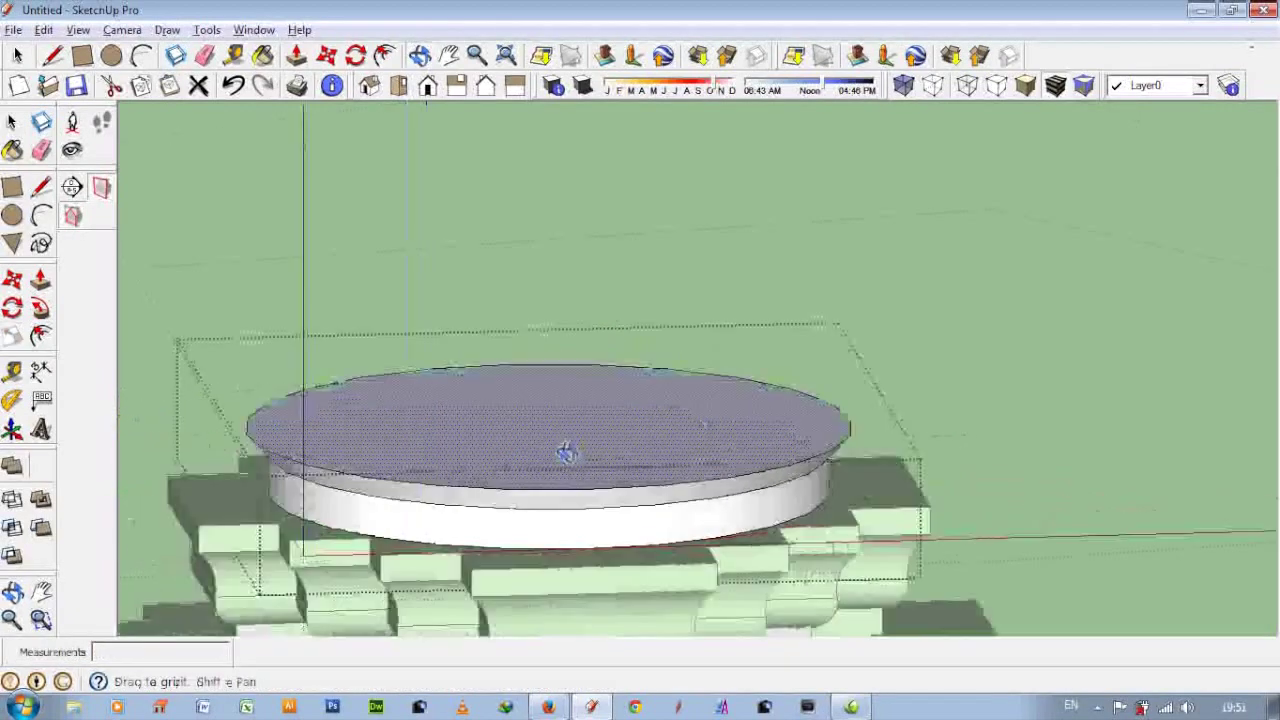
- Pull the enlarged top face up 0.3 into a thin slab
key(p)
click(571, 450)
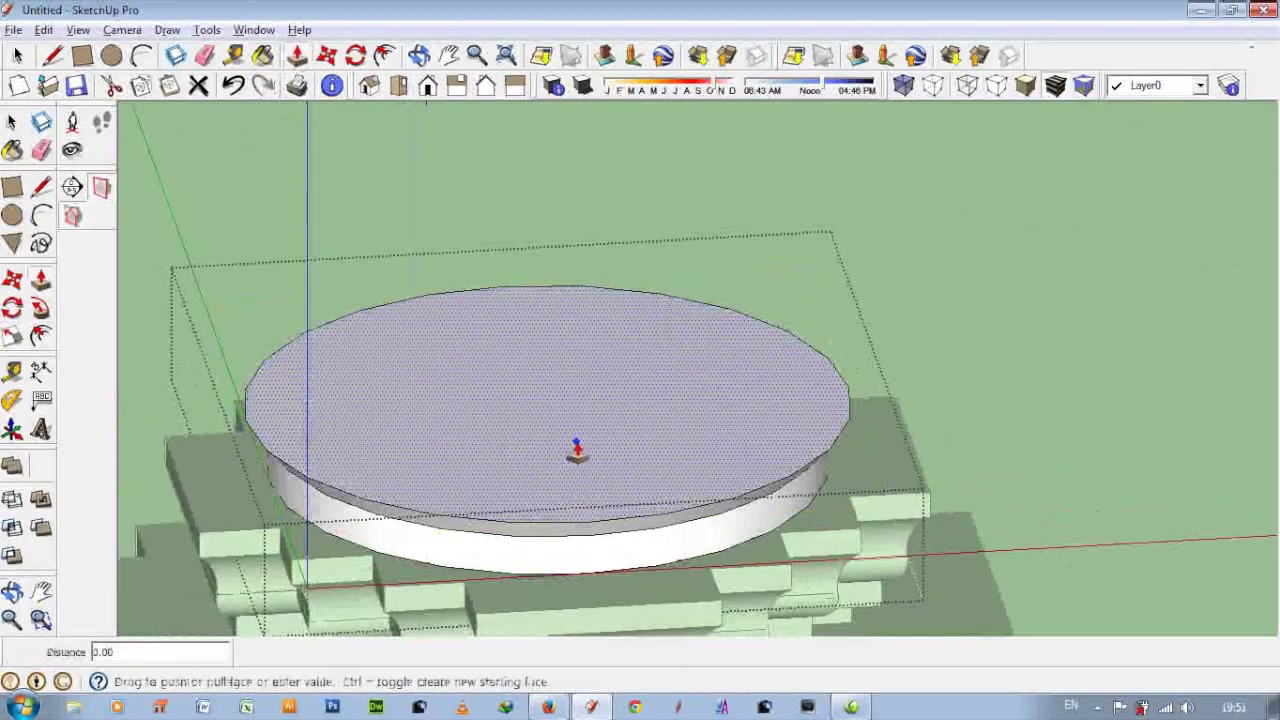
mouse_move(596, 406)
middle_down()
mouse_move(617, 309)
mouse_move(600, 366)
middle_up()
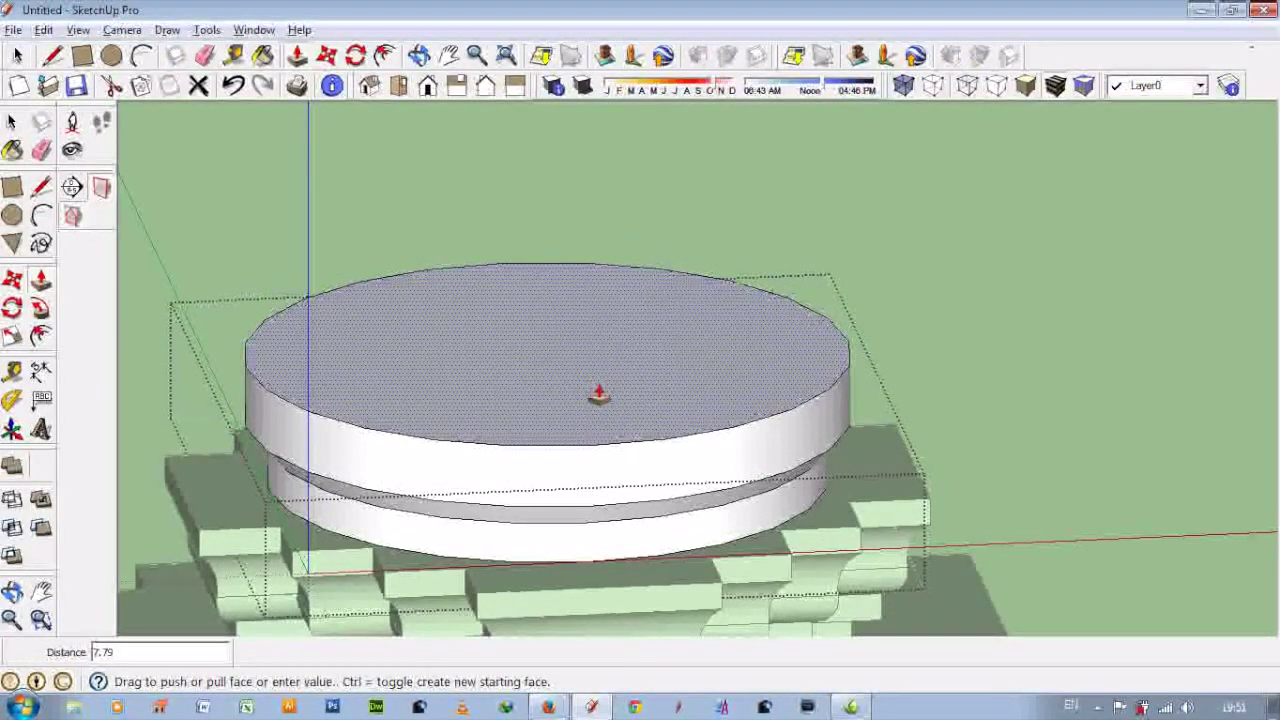
text(0.3)
key(Return)
mouse_move(600, 400)
middle_down()
mouse_move(665, 395)
mouse_move(577, 531)
middle_up()
- Draw a straight line across the disc from edge to edge
key(l)
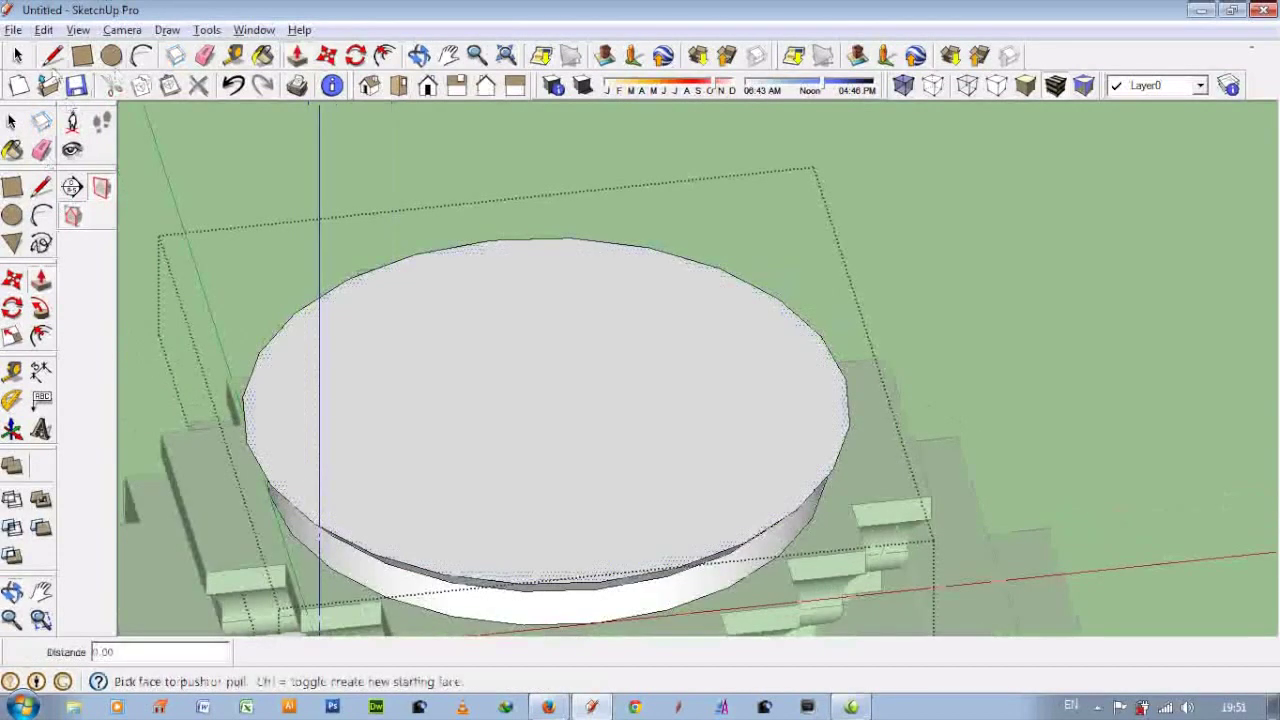
click(246, 436)
click(843, 375)
key(Escape)
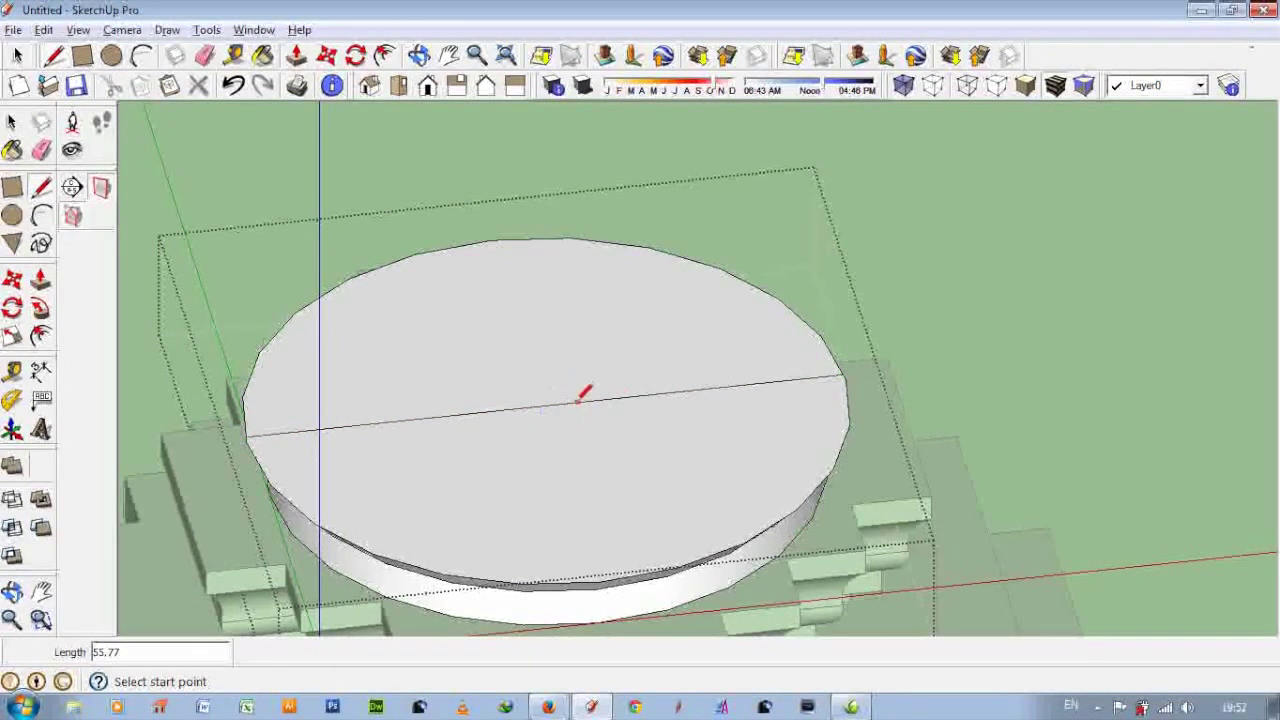
- Add a second line crossing the disc
middle_drag(557, 388, 771, 571)
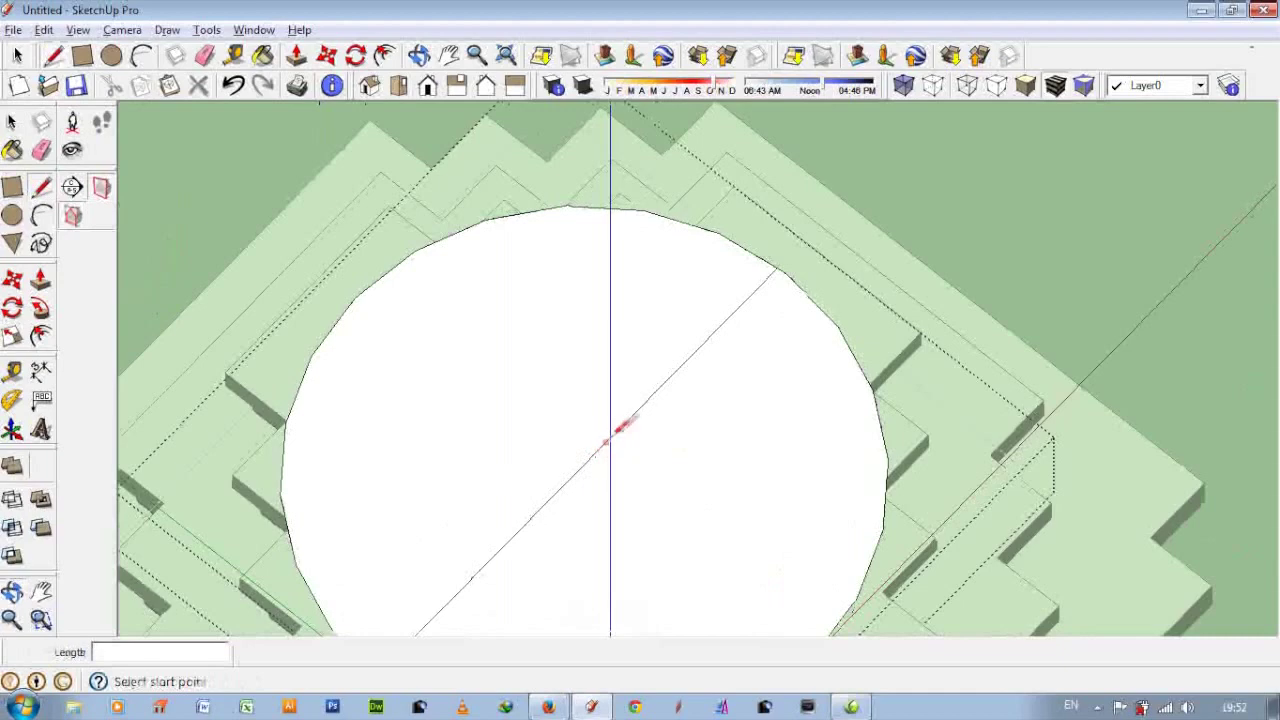
mouse_move(590, 456)
middle_down()
mouse_move(923, 191)
mouse_move(689, 437)
middle_up()
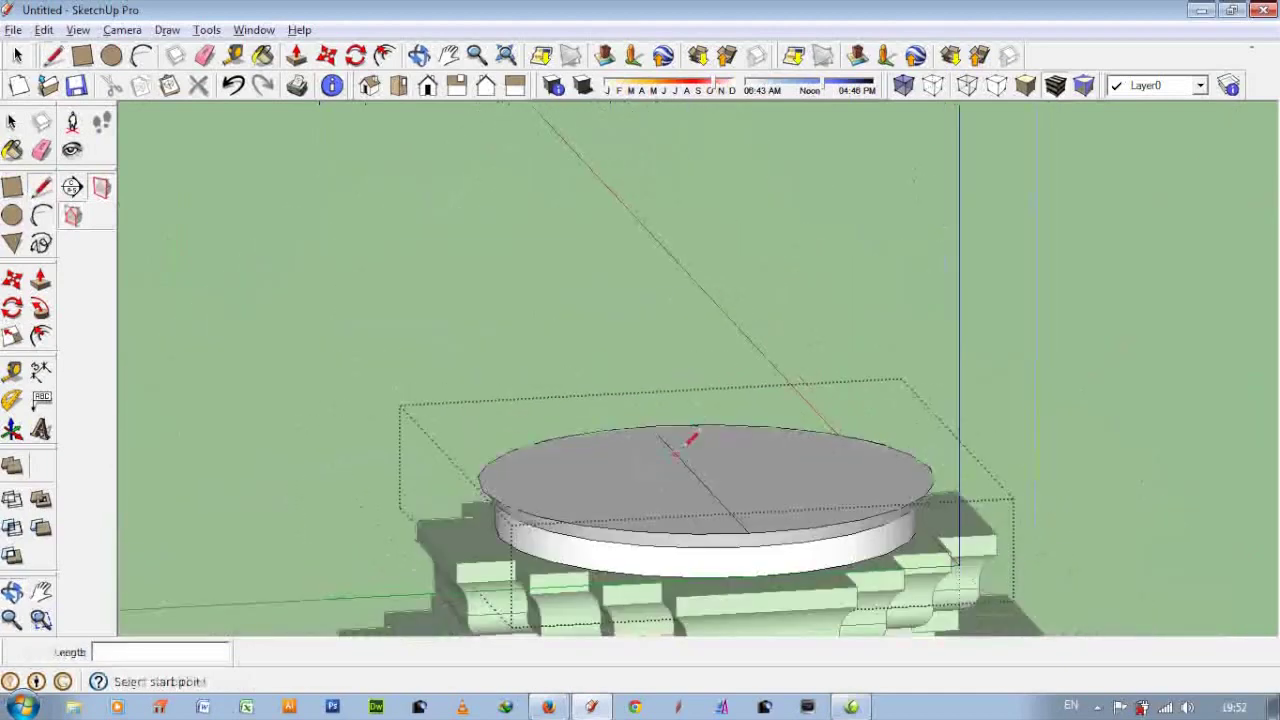
scroll(704, 518, up, 2)
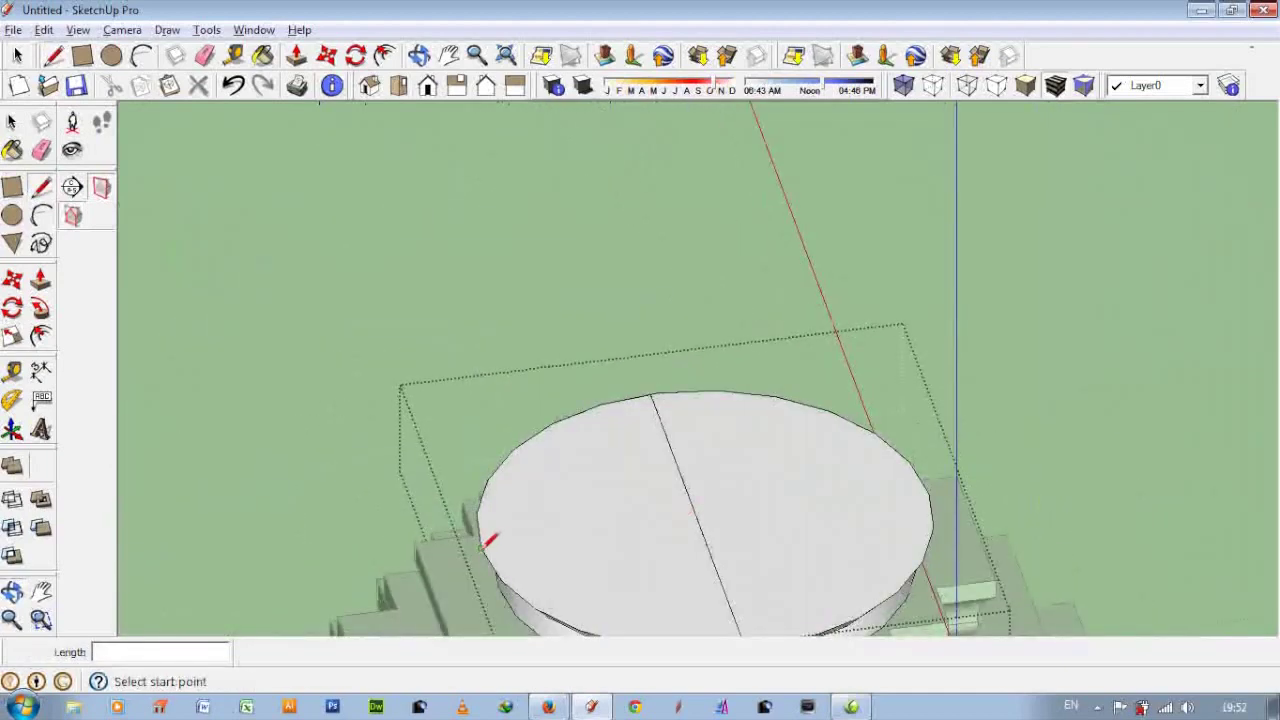
click(938, 487)
mouse_move(938, 487)
middle_down()
mouse_move(763, 480)
mouse_move(557, 423)
mouse_move(403, 497)
middle_up()
scroll(460, 505, up, 3)
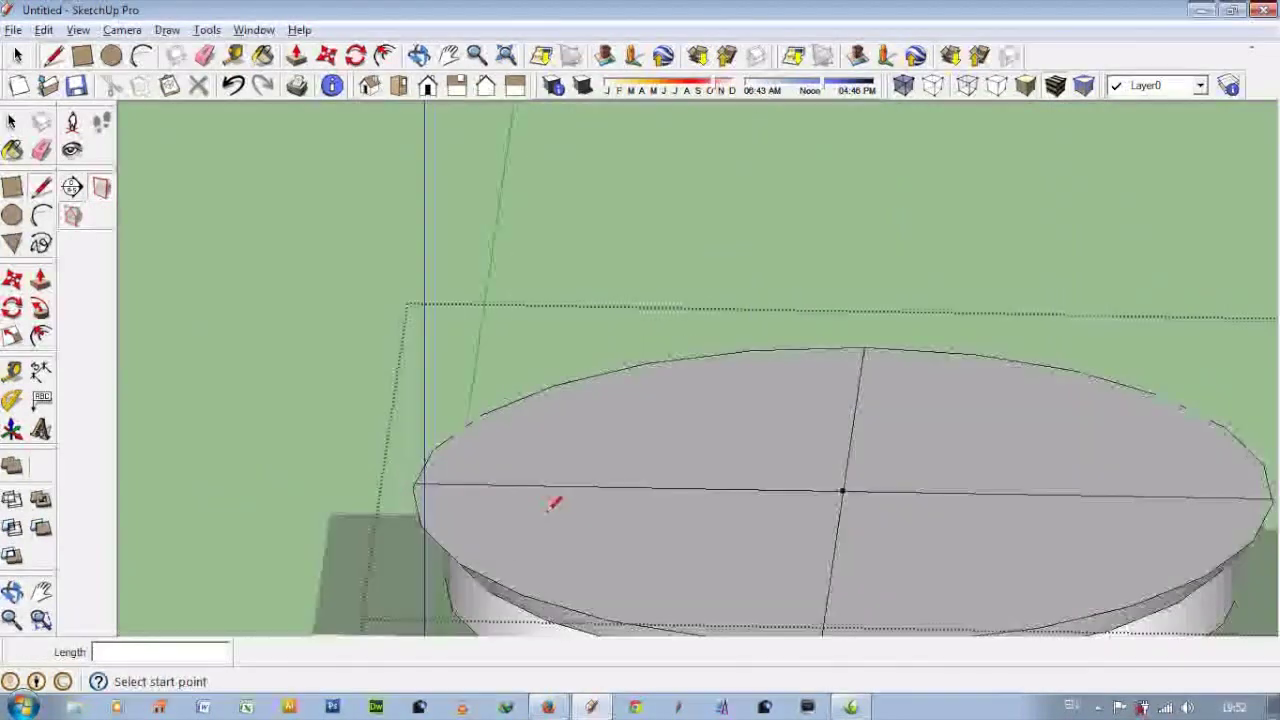
- Draw an upright rectangular face rising from the disc's edge
click(416, 481)
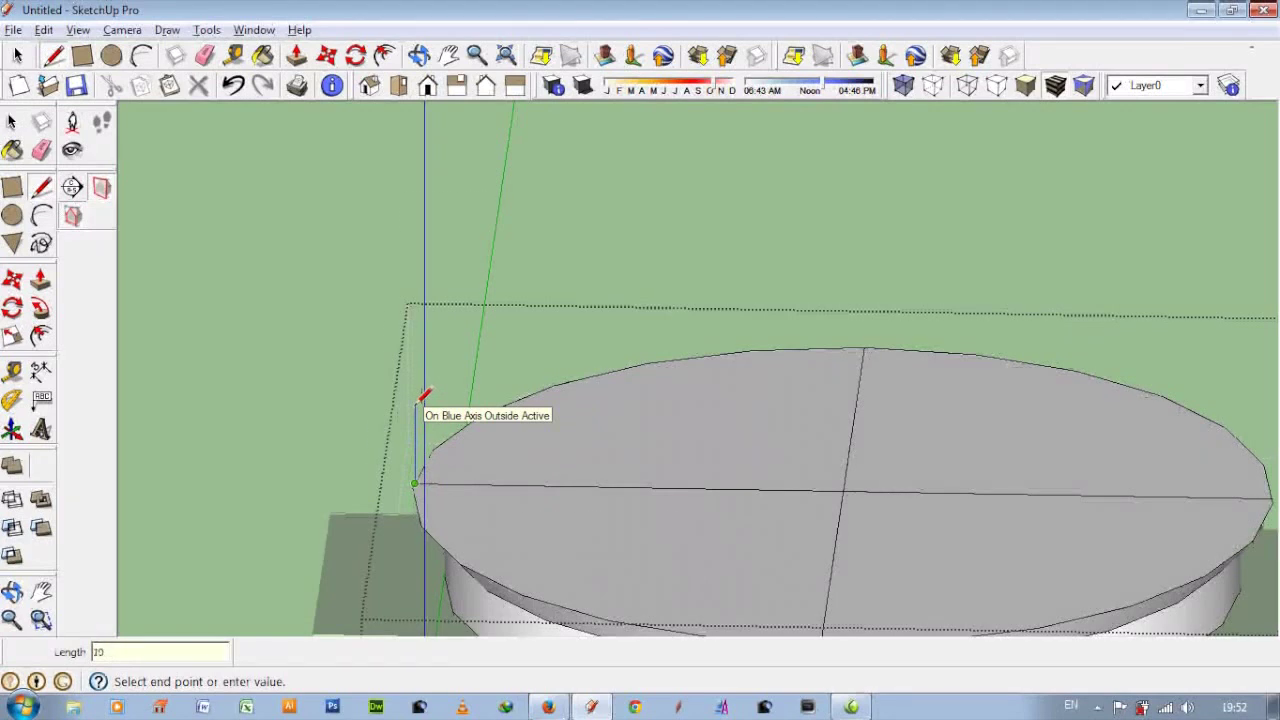
click(416, 376)
click(843, 383)
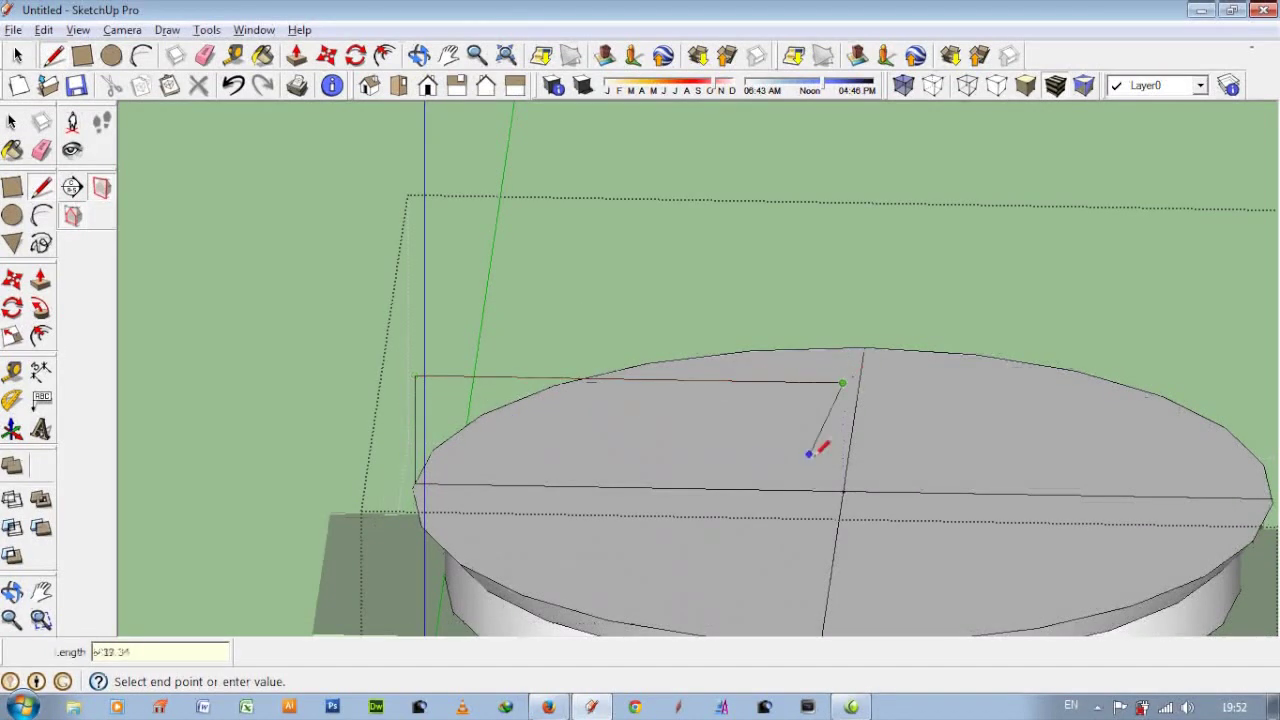
click(843, 487)
- Round the face's outer end with an arc between its top and bottom corners
key(a)
click(416, 376)
click(416, 484)
mouse_move(396, 432)
middle_down()
mouse_move(620, 457)
mouse_move(443, 380)
mouse_move(434, 363)
middle_up()
click(419, 365)
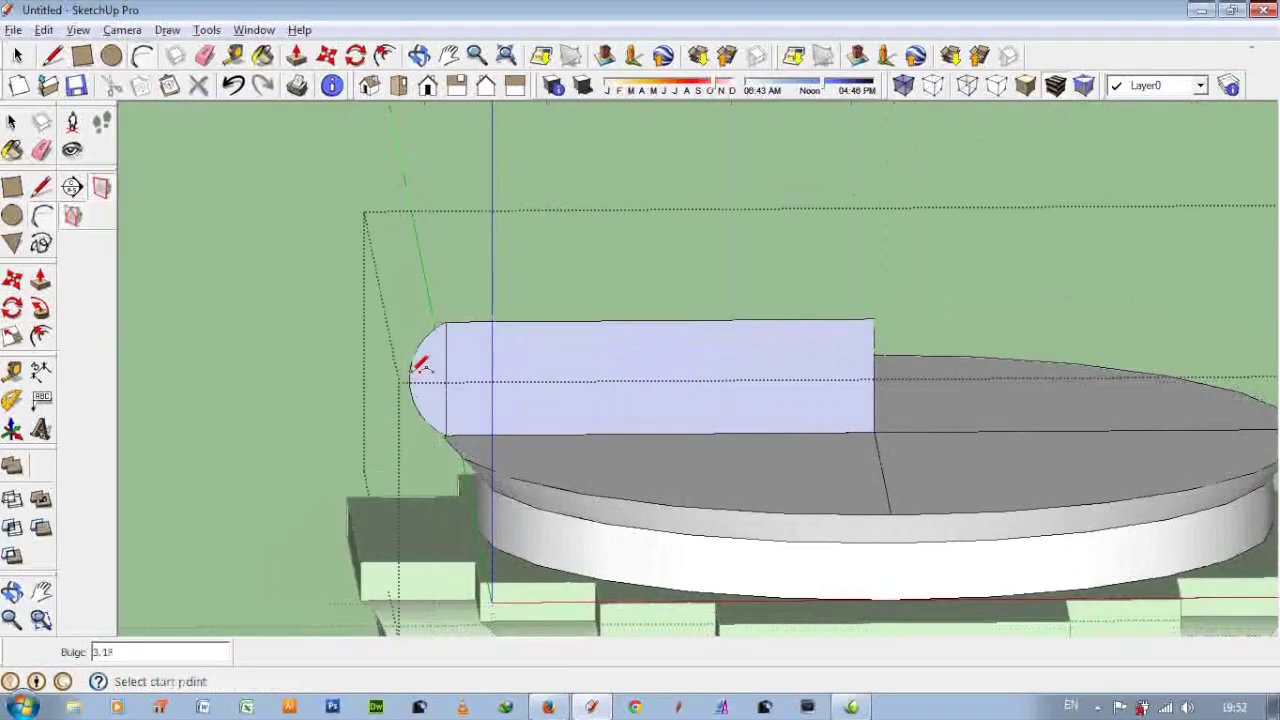
scroll(556, 378, up, 2)
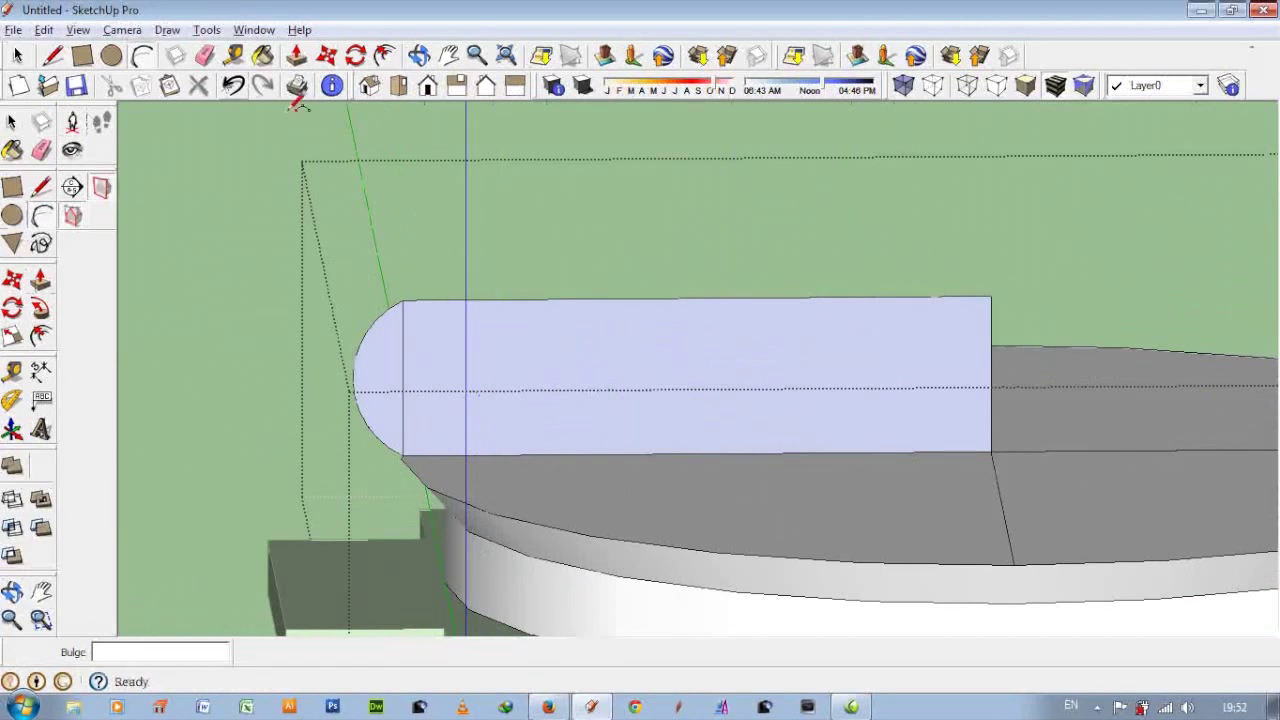
- Add a raised rectangular step along the profile's top edge
click(53, 56)
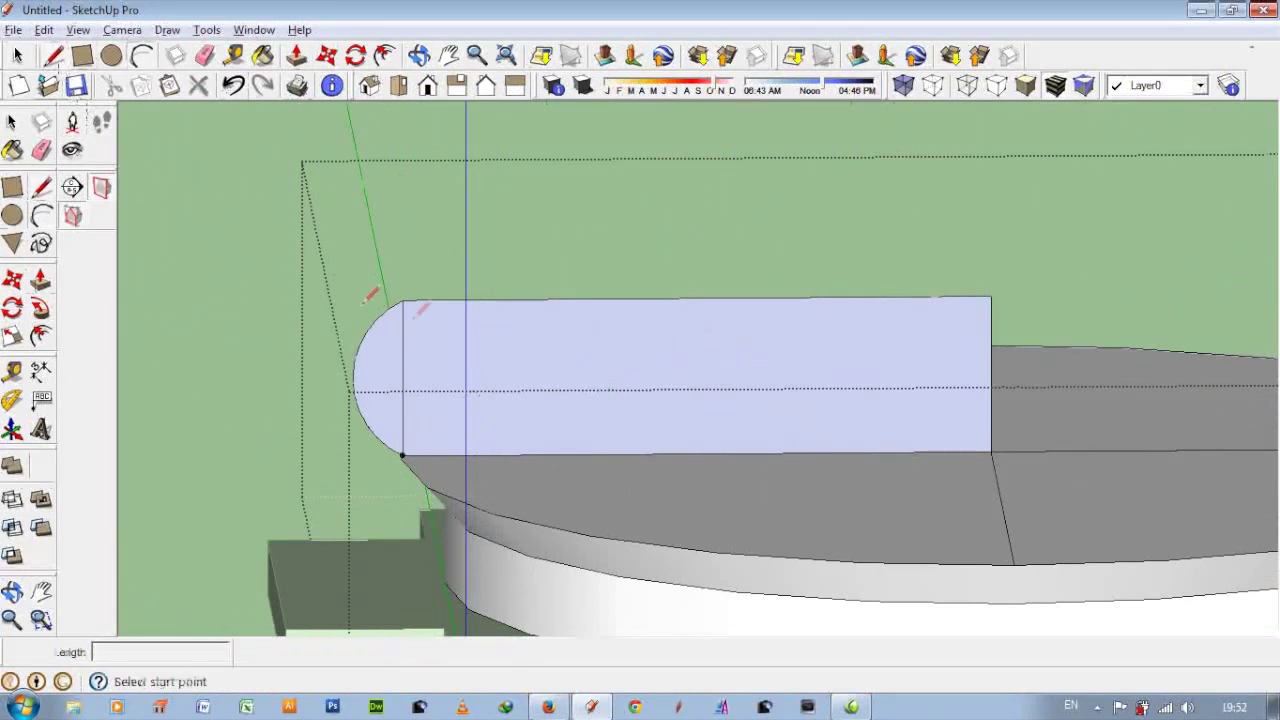
click(413, 297)
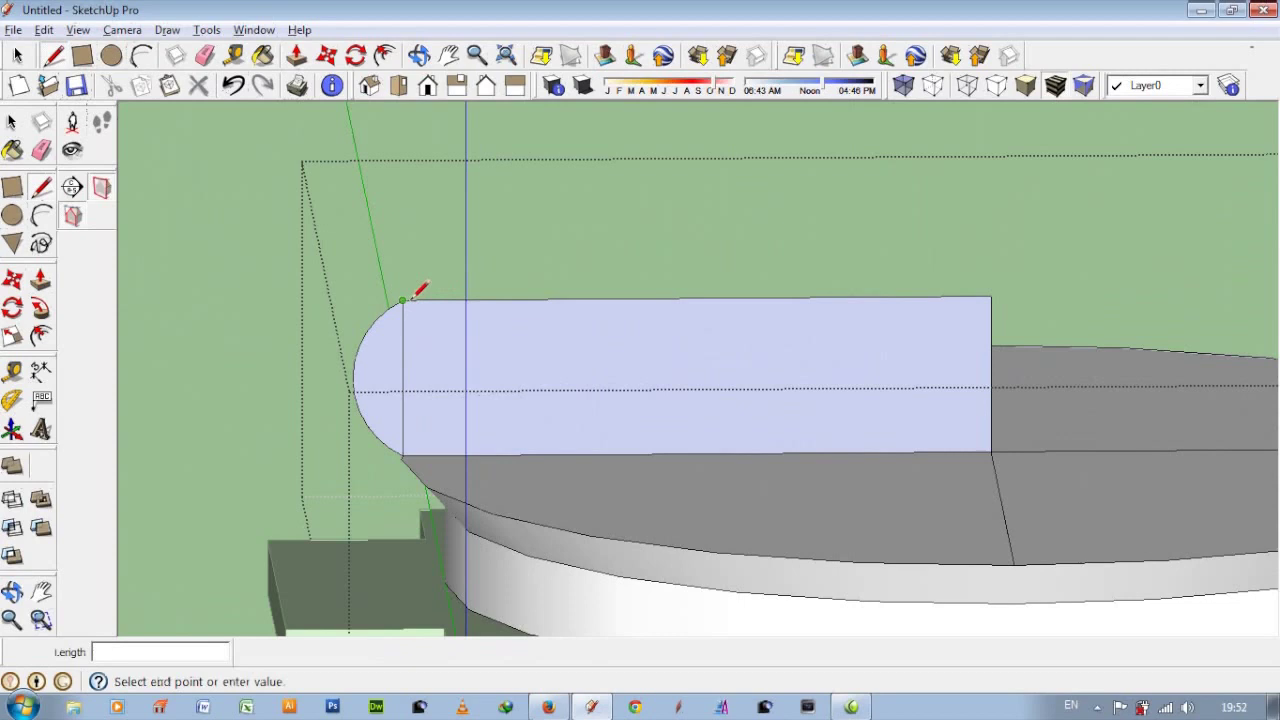
click(464, 298)
click(403, 299)
click(461, 250)
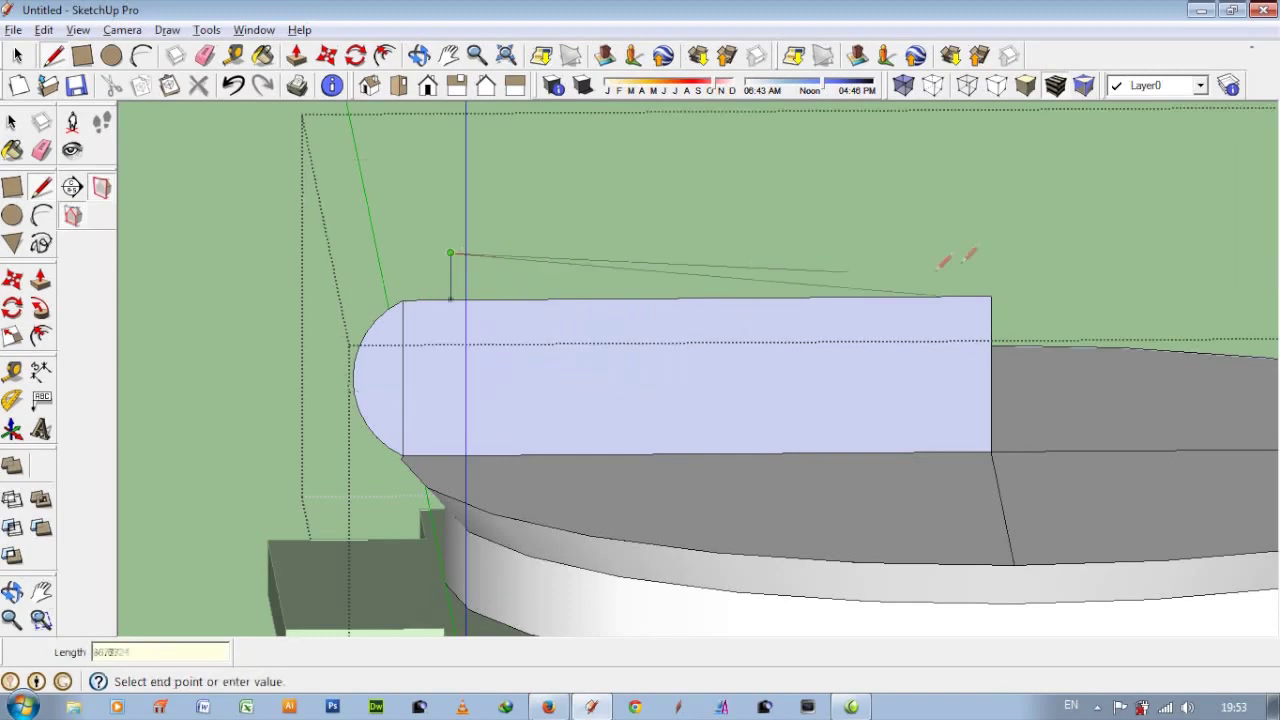
click(991, 295)
middle_drag(586, 363, 580, 314)
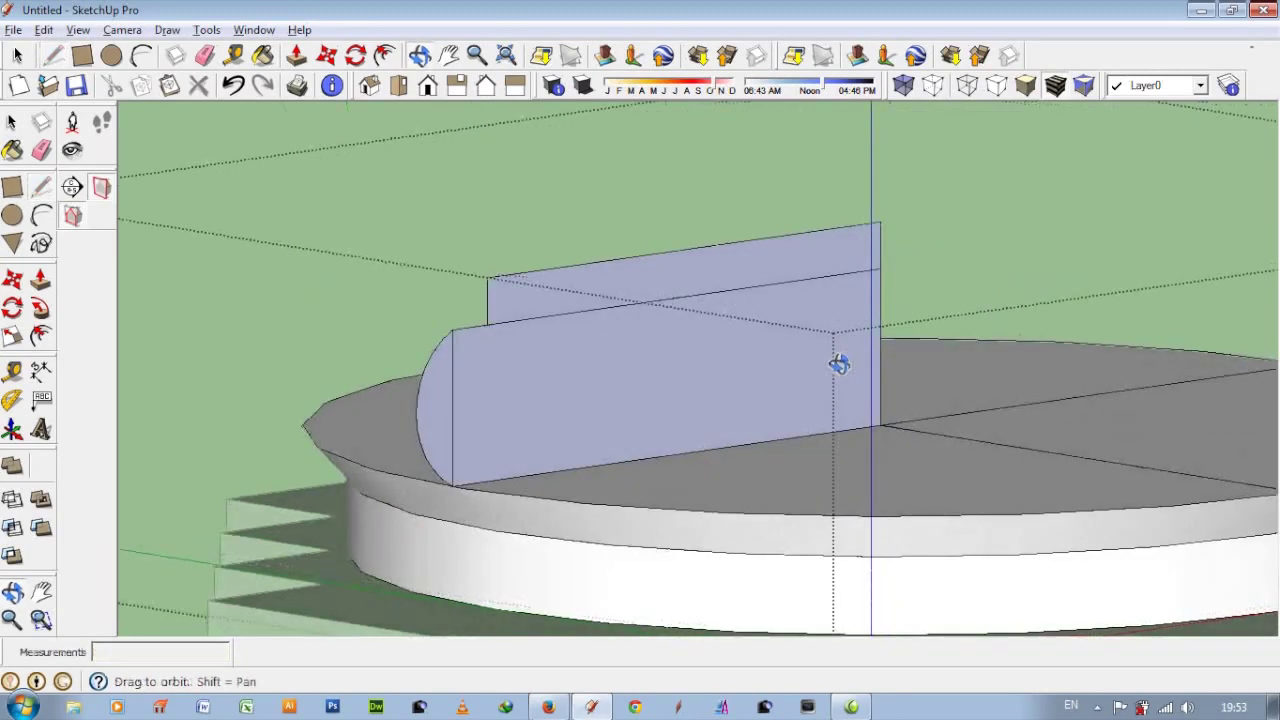
- Split the profile with a vertical line and erase its right part and leftover disc edges
click(588, 248)
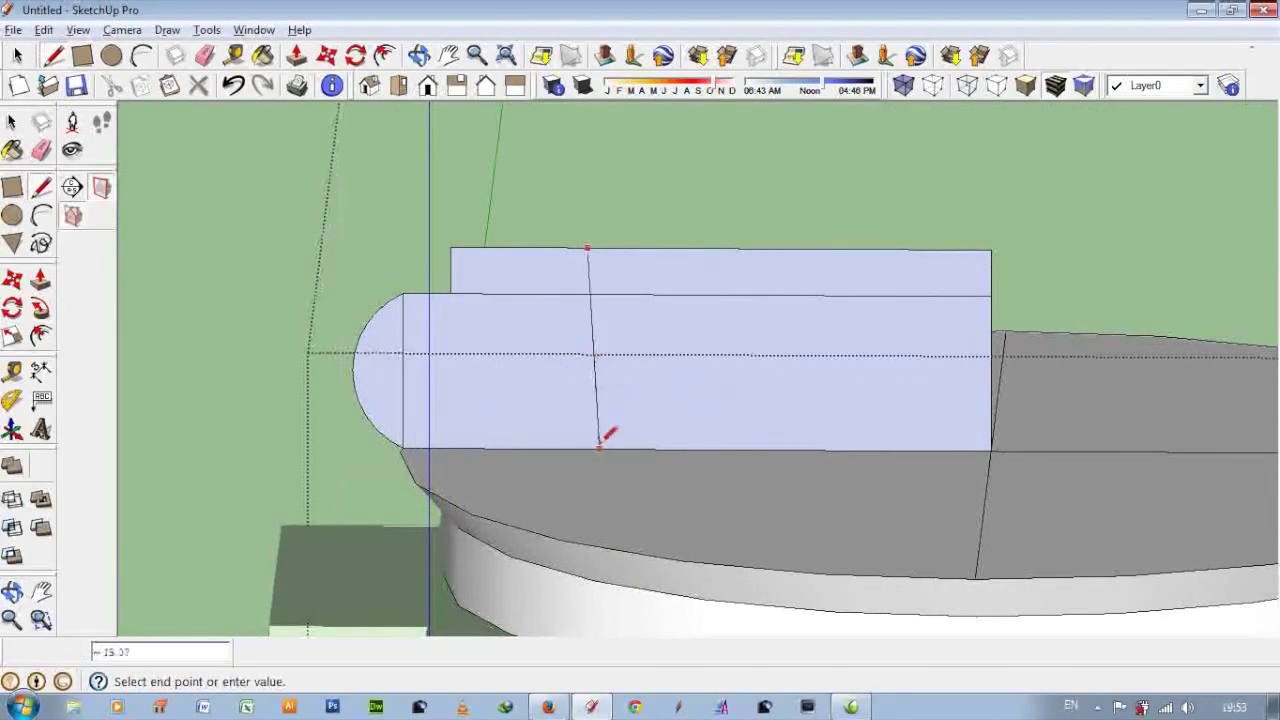
click(588, 447)
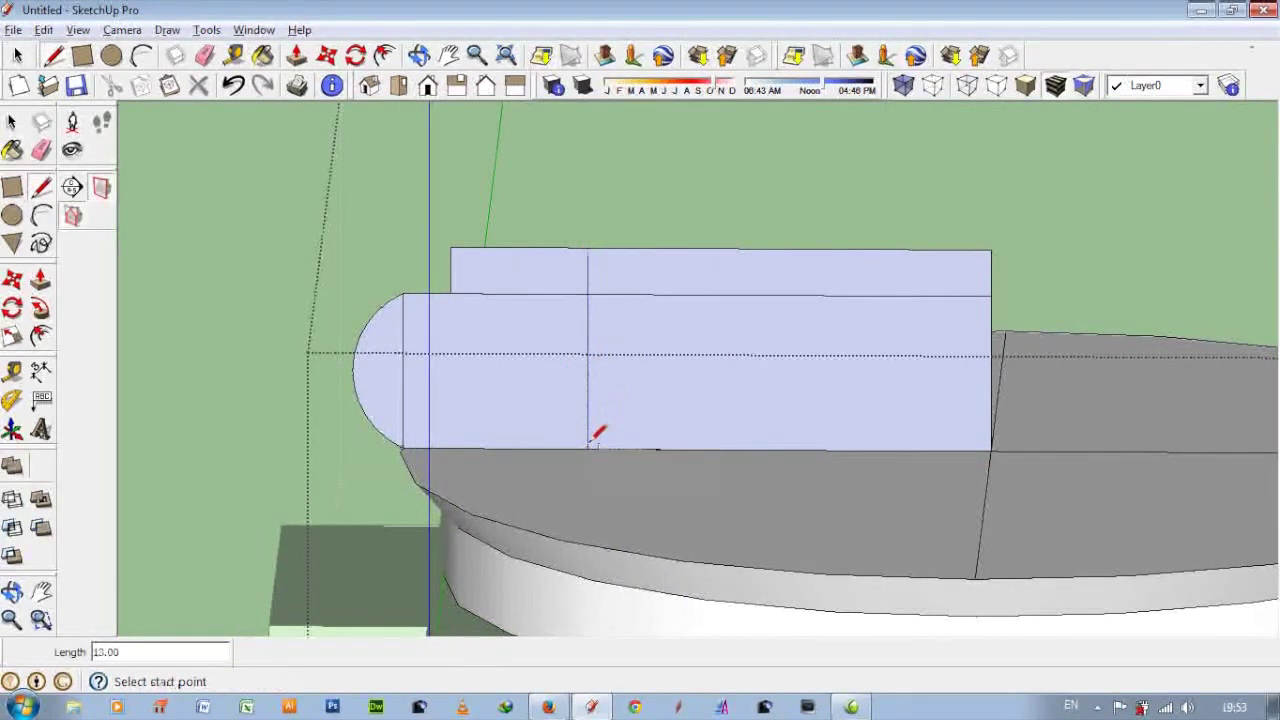
click(205, 55)
drag(580, 287, 970, 268)
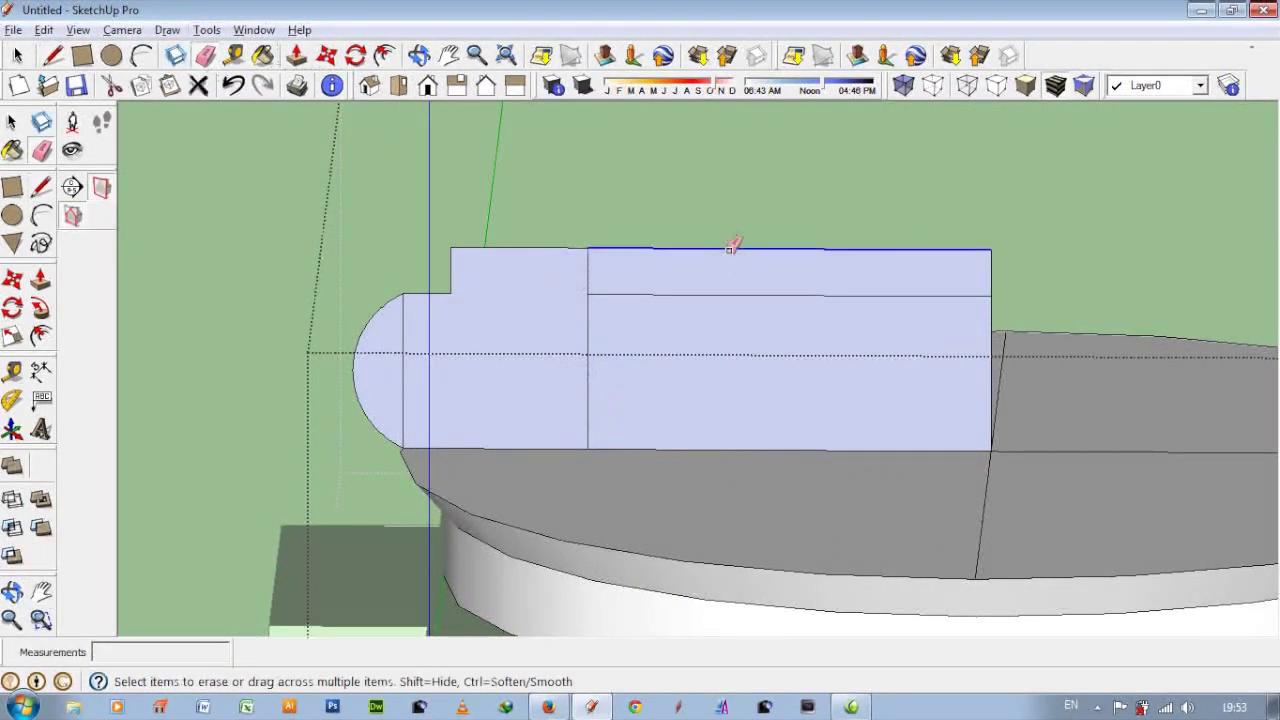
drag(910, 414, 988, 414)
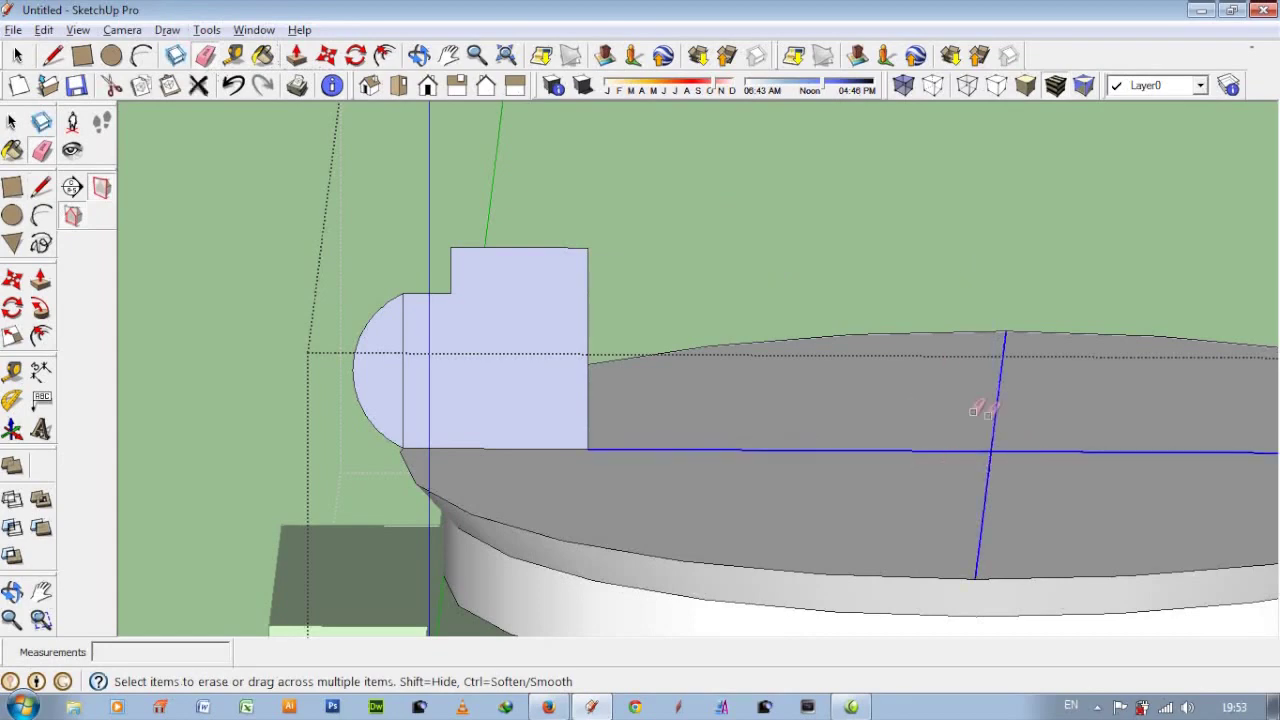
scroll(426, 371, down, 4)
middle_drag(655, 316, 137, 365)
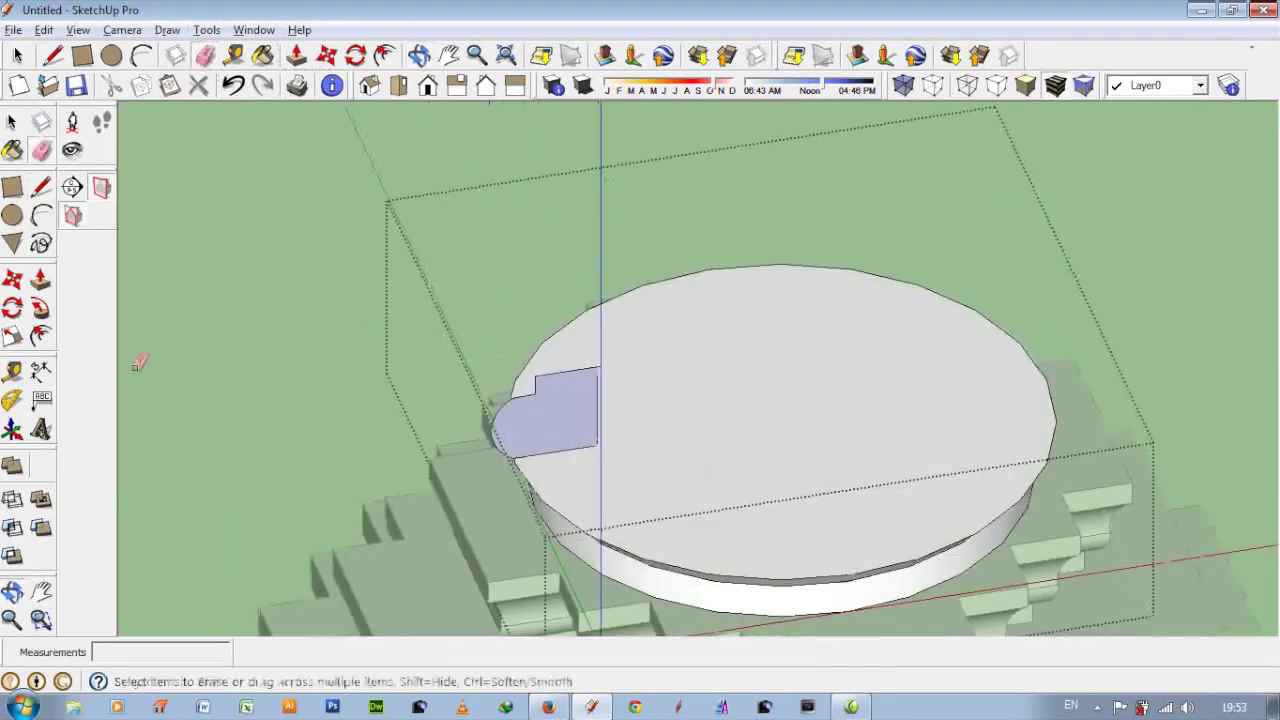
- Push the drum's top face down, leaving a hollow ring
click(40, 280)
middle_drag(700, 400, 886, 471)
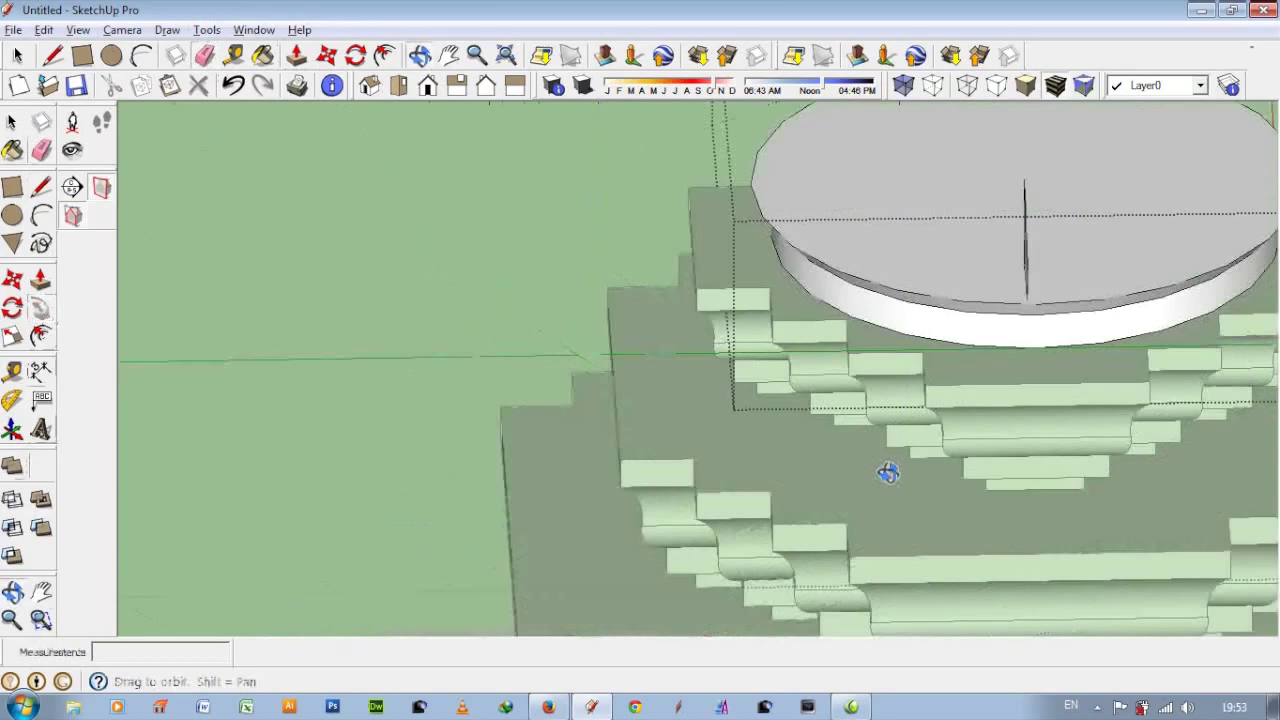
scroll(1013, 153, up, 2)
drag(1014, 140, 983, 263)
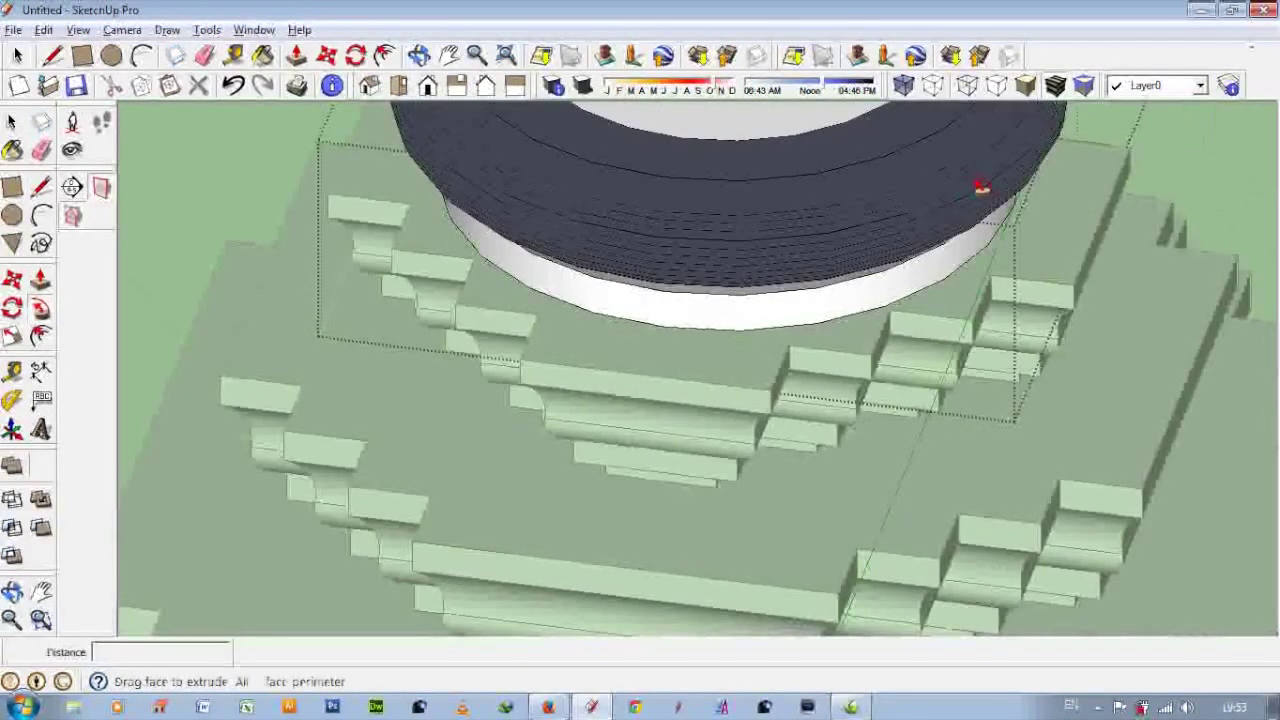
mouse_move(983, 263)
middle_down()
mouse_move(824, 281)
mouse_move(666, 411)
middle_up()
scroll(560, 420, down, 3)
scroll(409, 400, up, 2)
scroll(720, 377, up, 4)
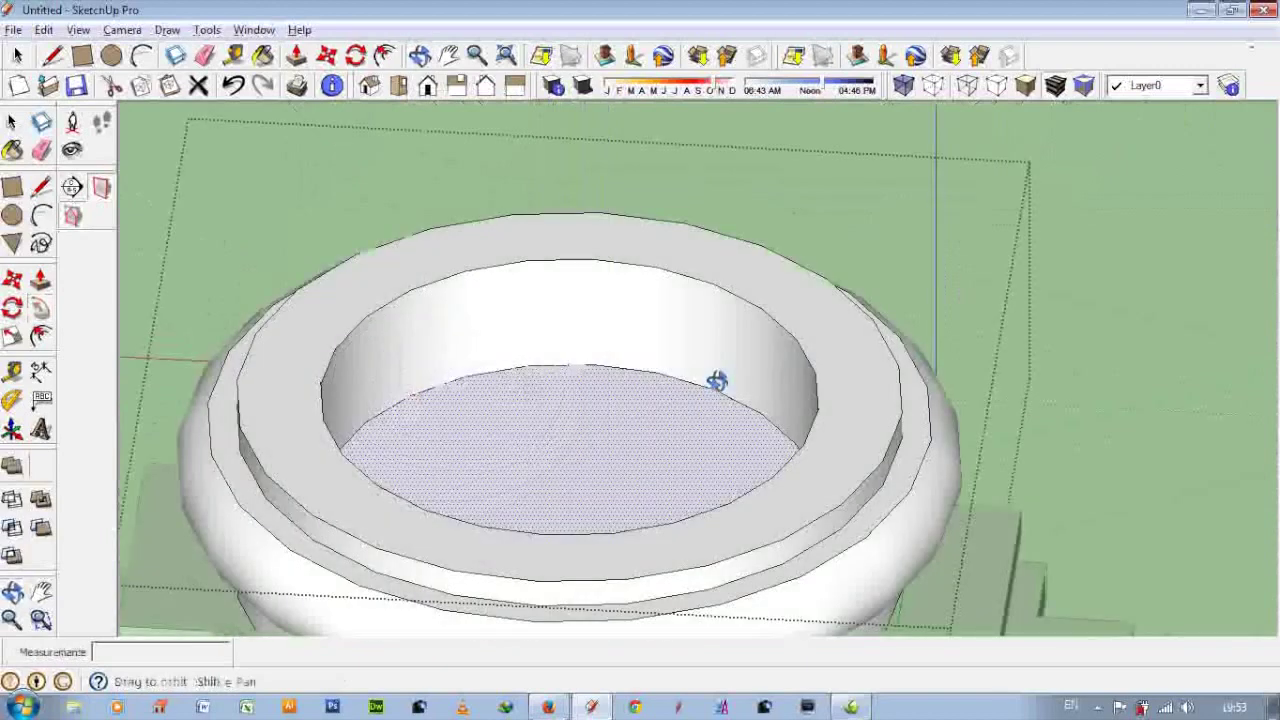
middle_drag(720, 377, 577, 400)
- Raise the recessed face flush with the ring top and delete the inner circle edge
click(296, 56)
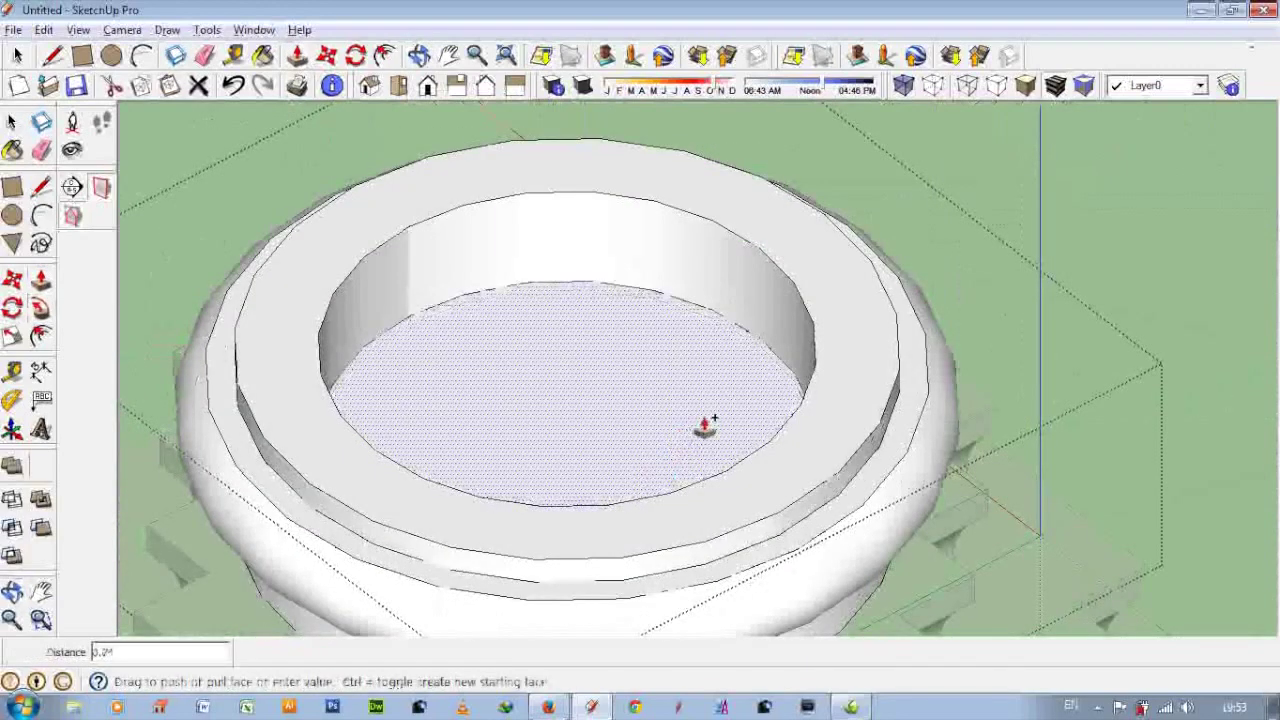
drag(700, 423, 829, 414)
middle_drag(829, 414, 630, 264)
key(space)
click(630, 264)
key(Delete)
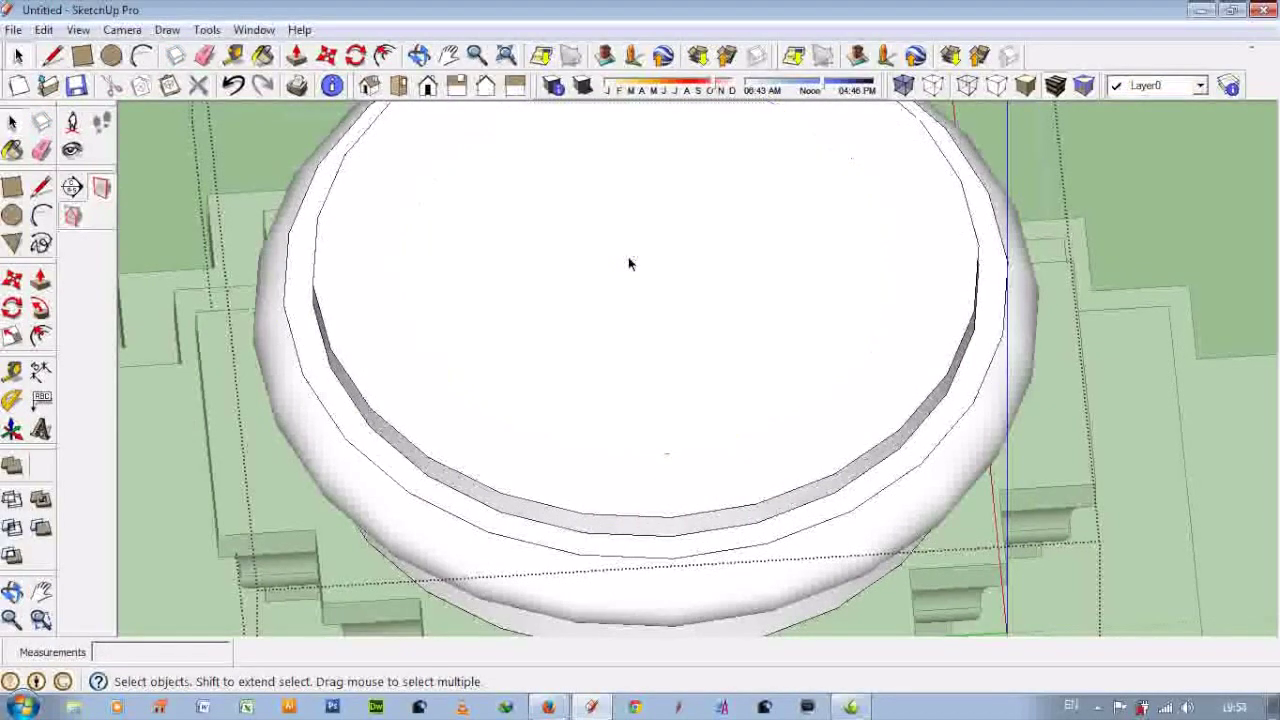
scroll(630, 264, down, 5)
scroll(643, 306, down, 3)
middle_drag(643, 306, 458, 519)
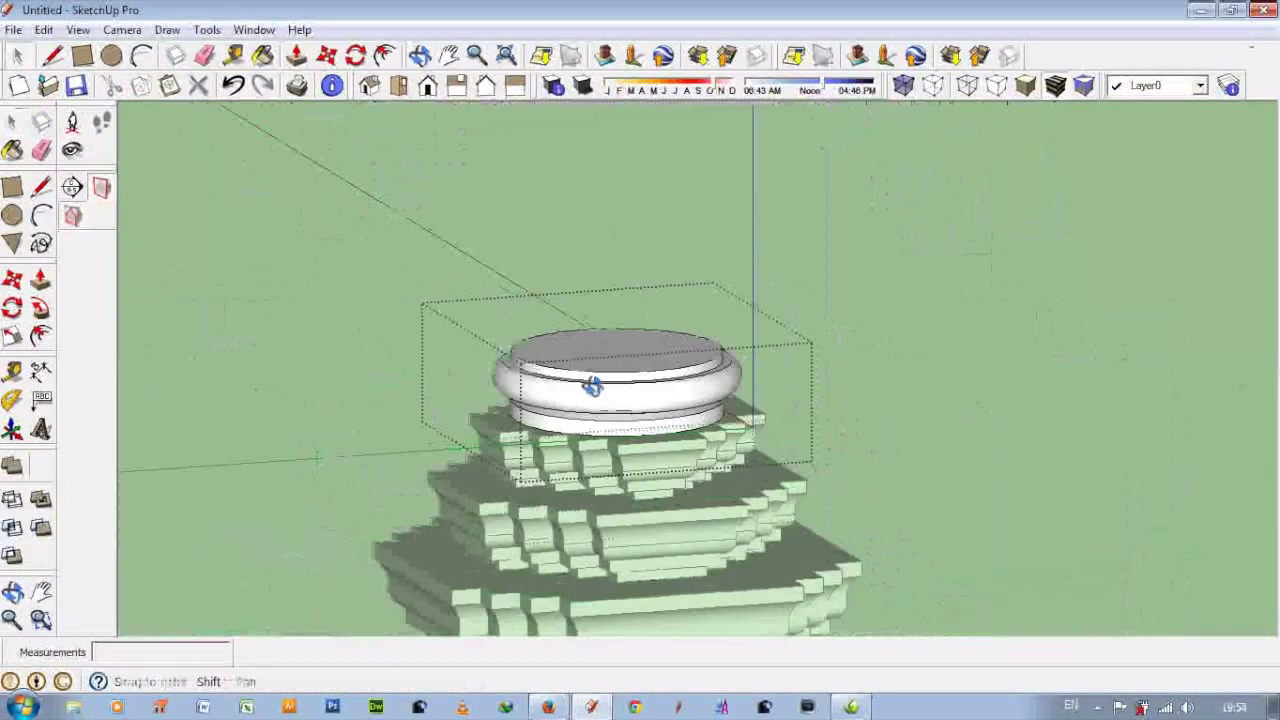
- Select the round moulding group and close in on the top ring's centre
scroll(586, 366, up, 5)
middle_drag(586, 366, 689, 234)
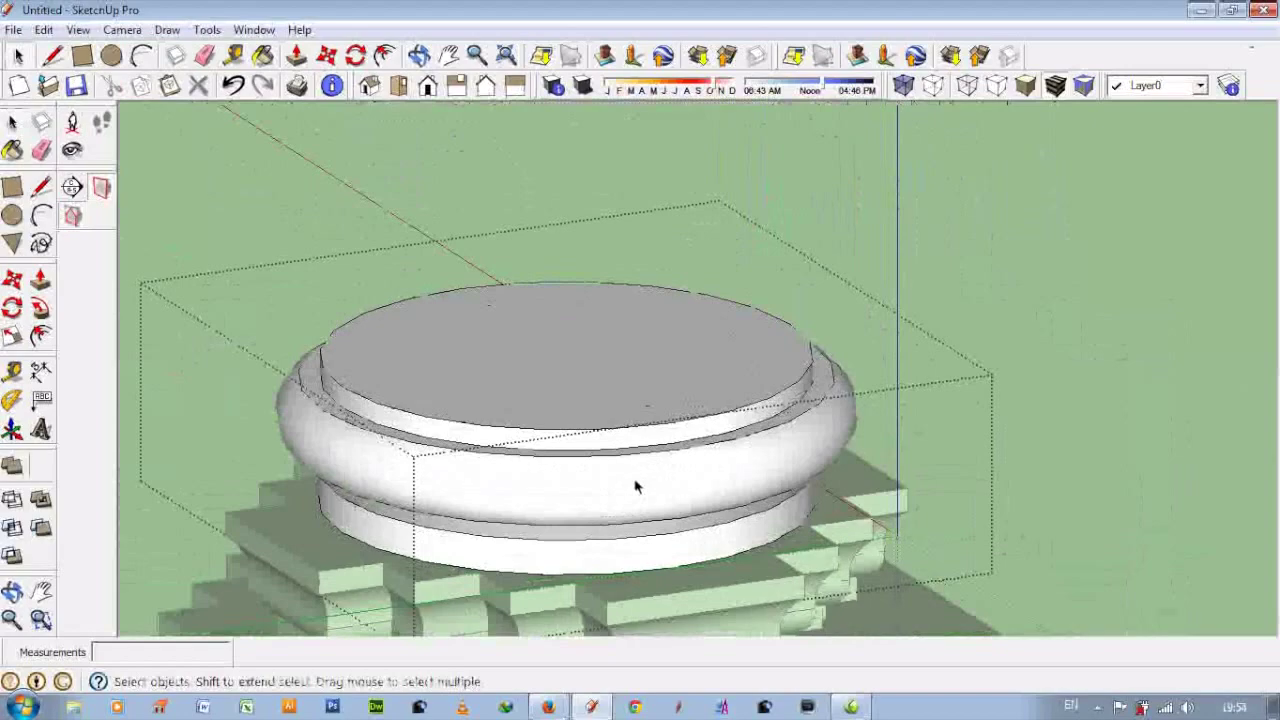
click(957, 278)
mouse_move(957, 278)
middle_down()
mouse_move(560, 508)
mouse_move(671, 237)
middle_up()
click(560, 508)
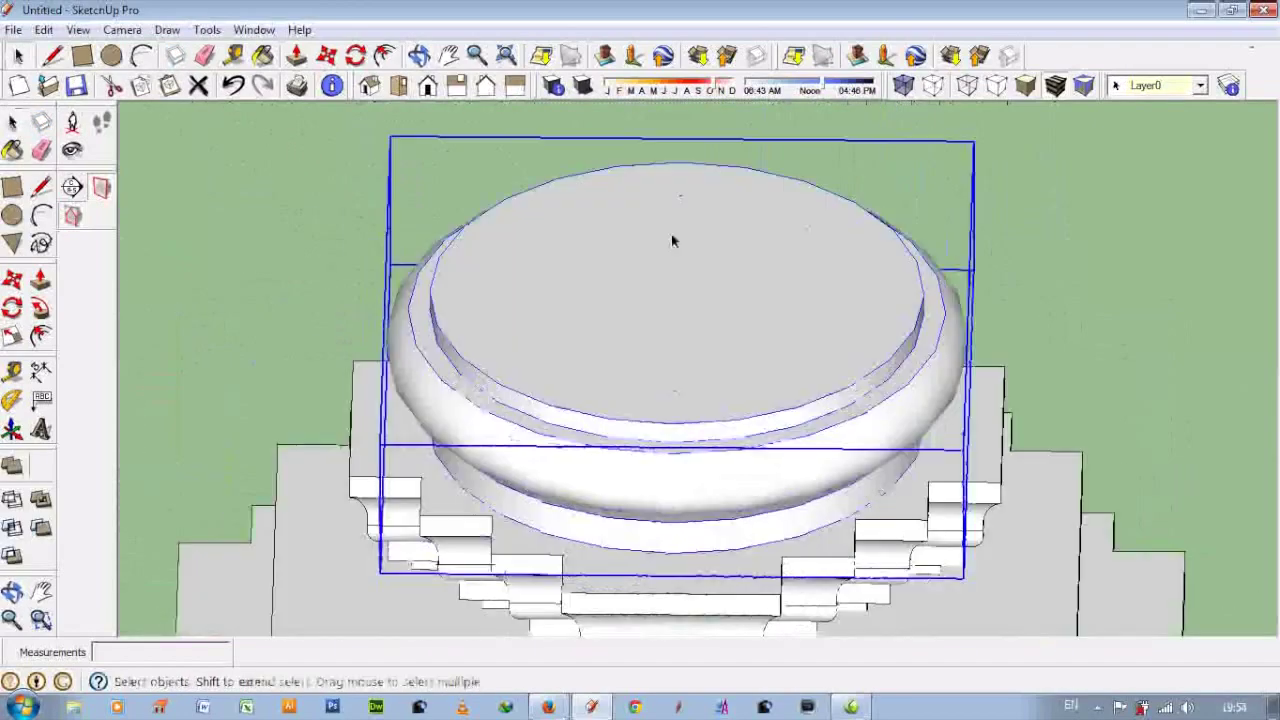
scroll(667, 349, up, 3)
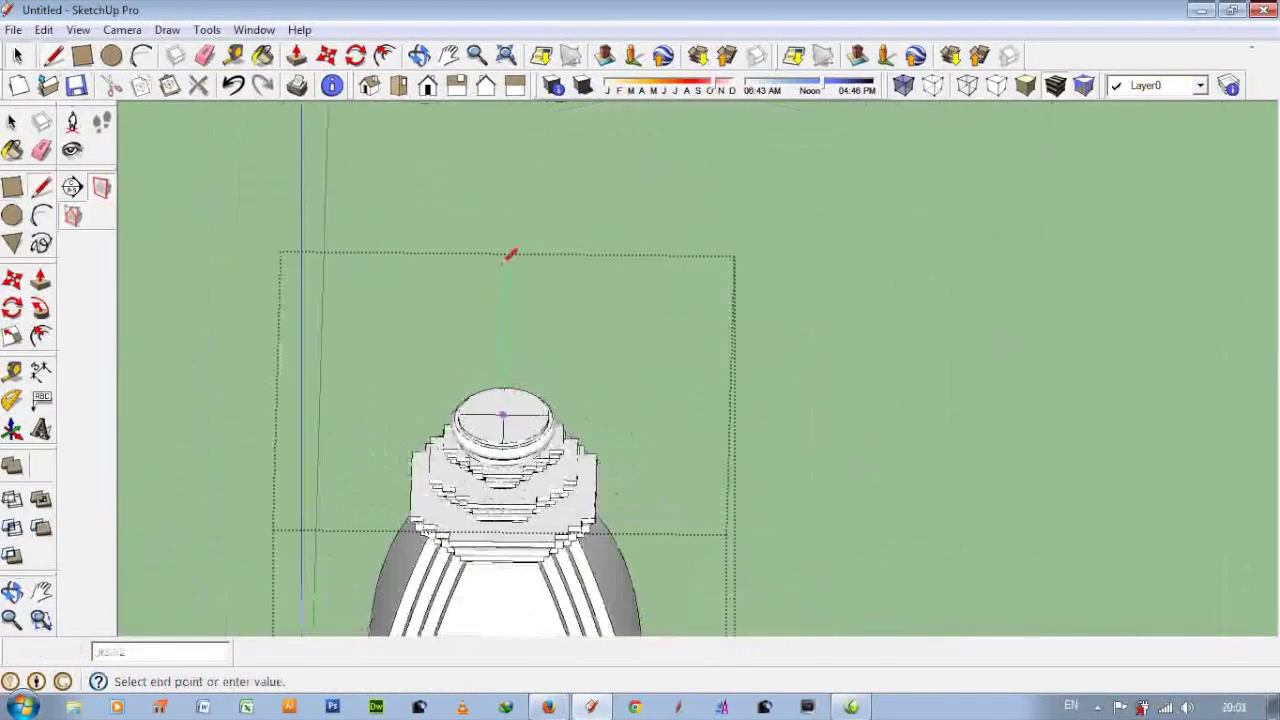
middle_drag(510, 255, 523, 220)
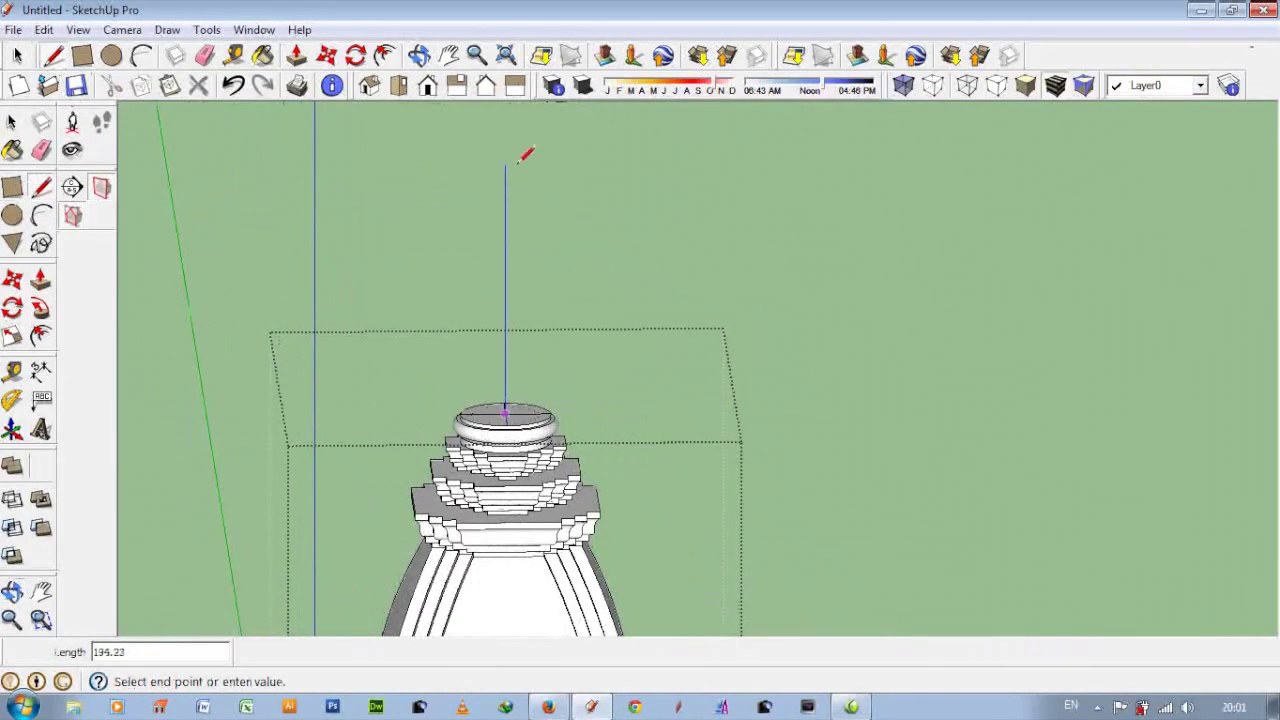
middle_drag(491, 377, 391, 317)
scroll(477, 368, up, 2)
scroll(430, 420, up, 2)
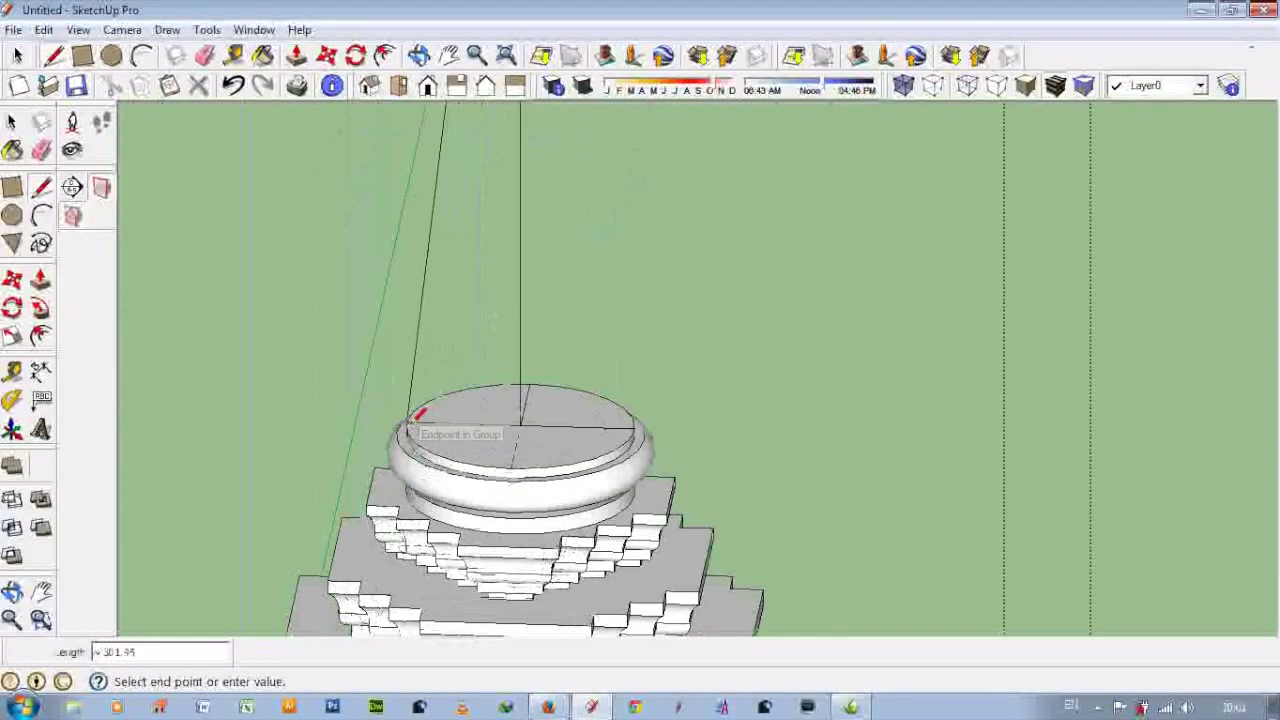
- Close the vertical face at the ring centre and draw horizontal lines across it
click(520, 424)
scroll(470, 417, up, 2)
scroll(363, 411, up, 2)
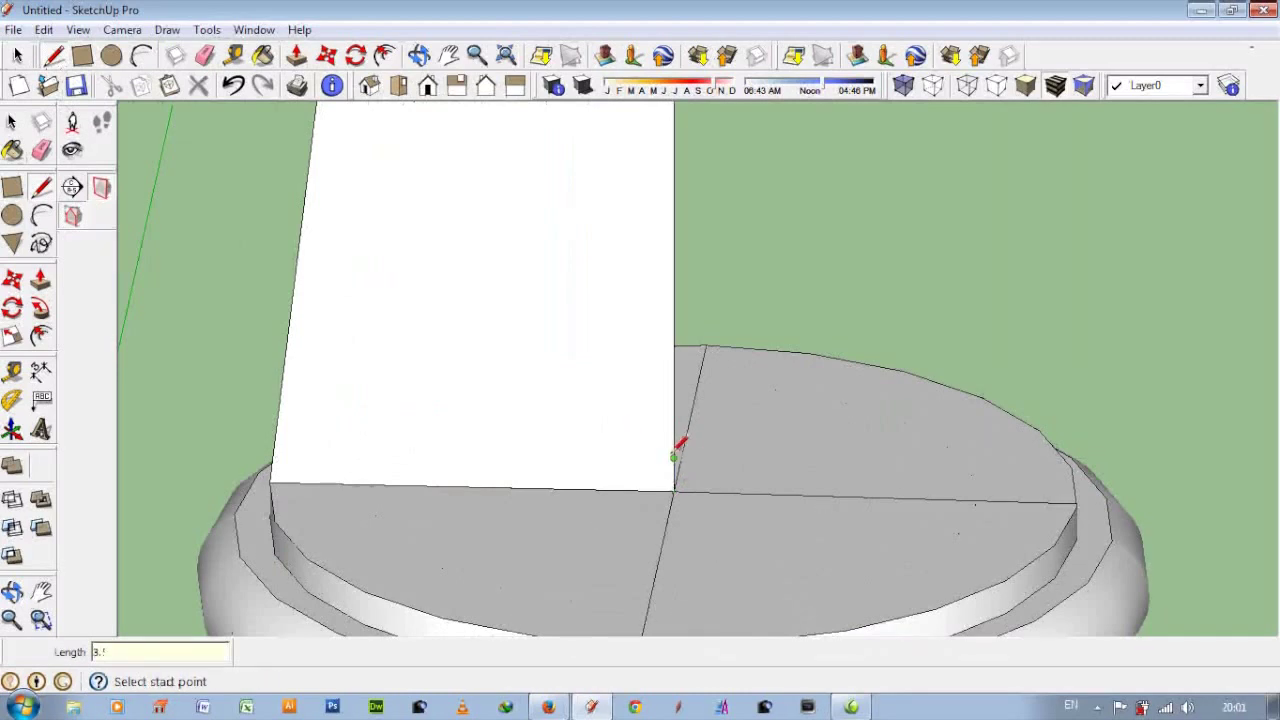
click(673, 457)
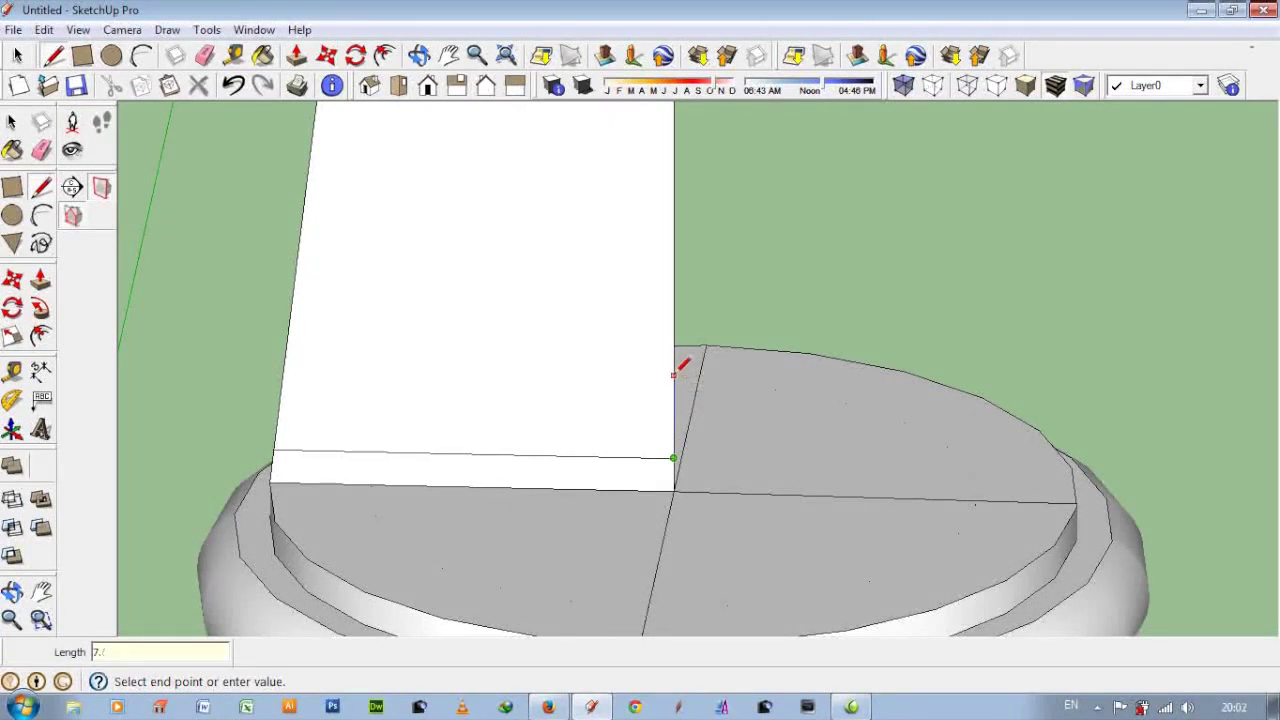
click(674, 383)
click(284, 375)
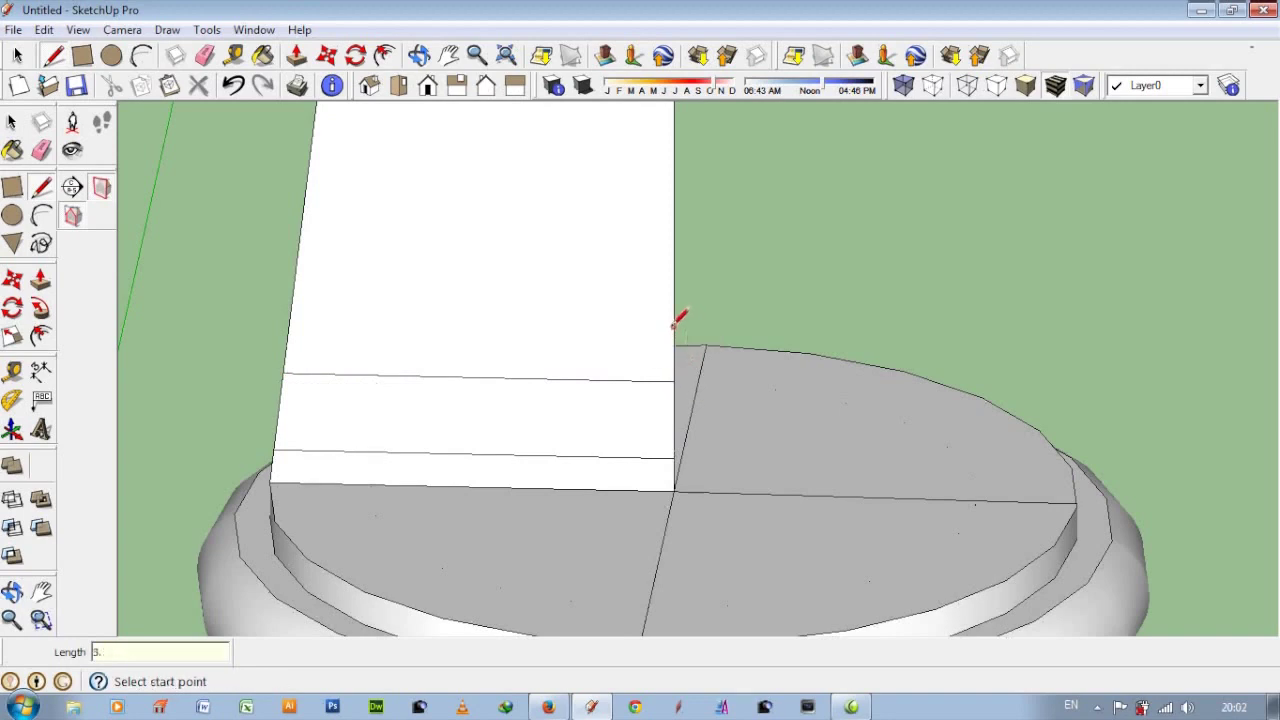
click(674, 347)
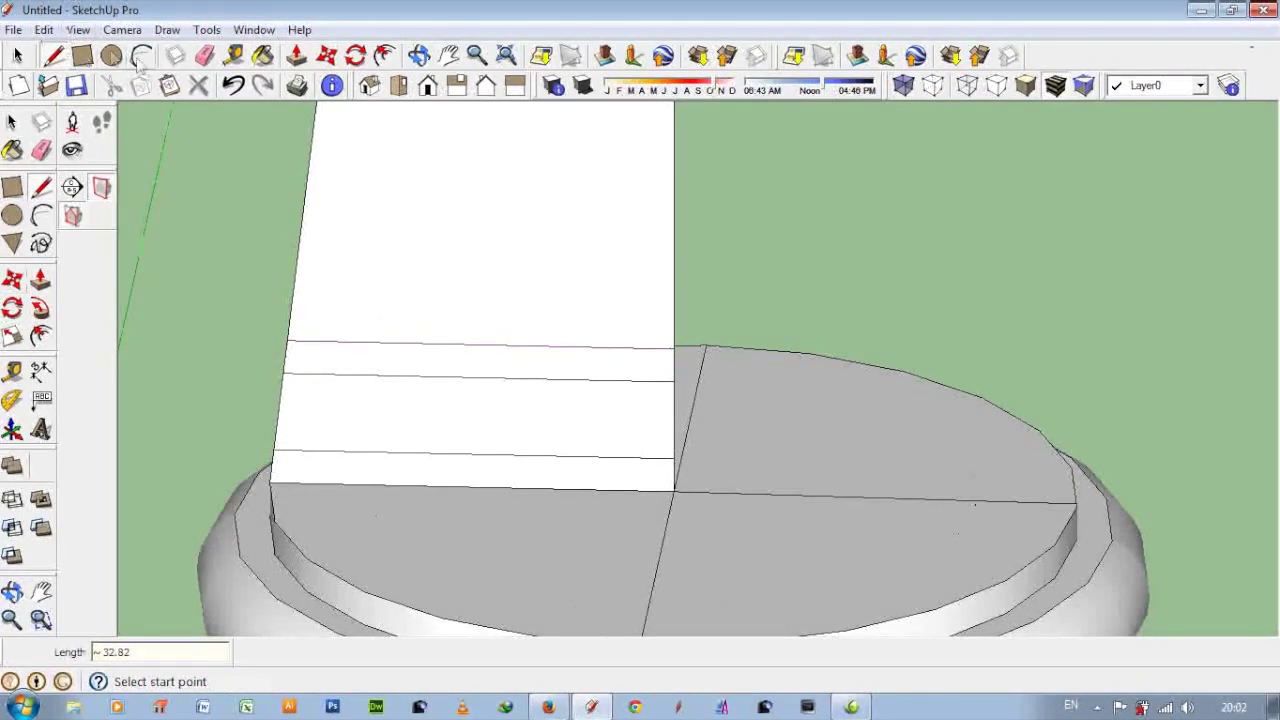
- Draw a half-round arc bulge on the face's left edge with connecting lines
click(141, 56)
scroll(322, 362, up, 2)
click(331, 355)
click(331, 460)
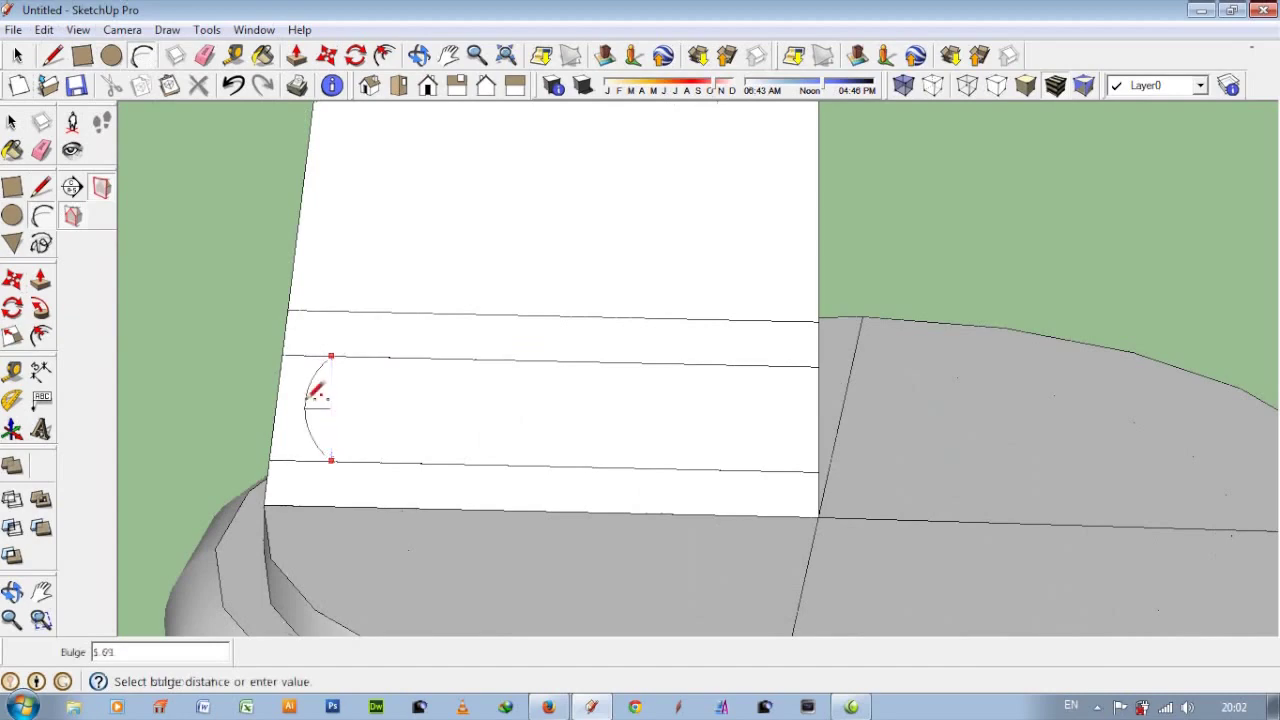
key(l)
click(331, 460)
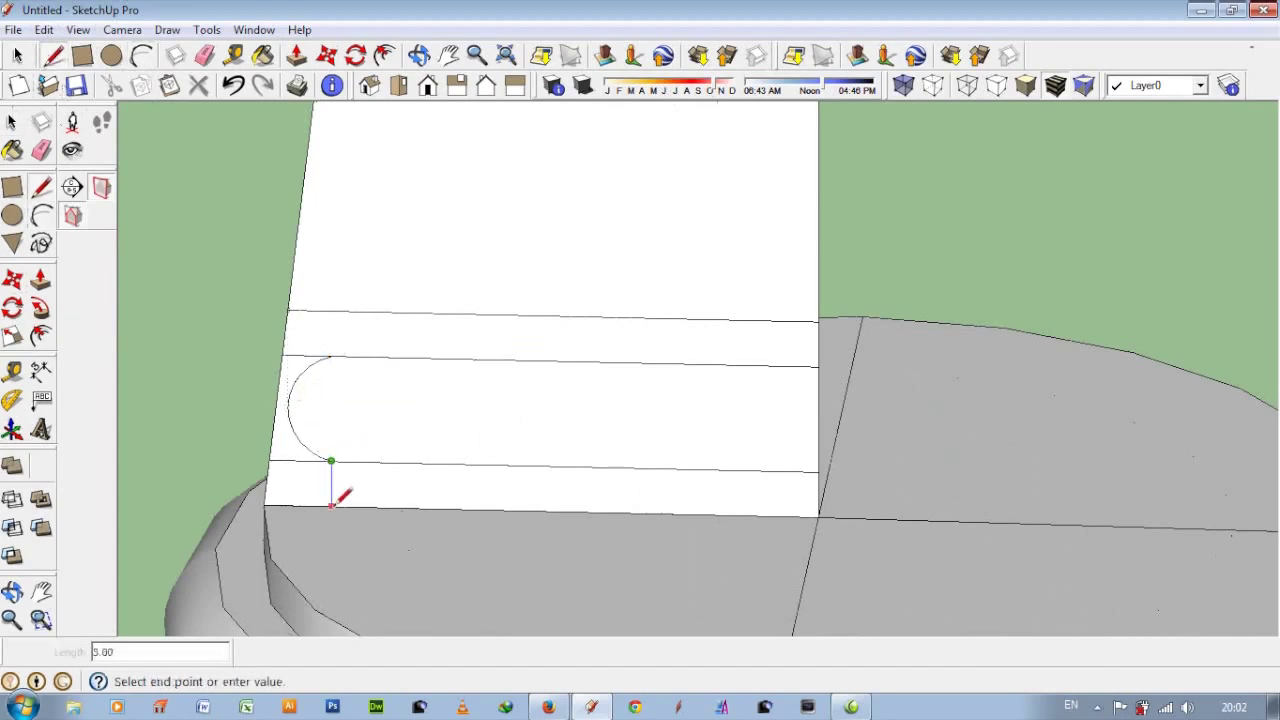
click(331, 356)
- Draw a second arc bulge and a line from its top to the face's right edge
scroll(339, 304, down, 3)
mouse_move(429, 451)
middle_down()
mouse_move(480, 343)
mouse_move(457, 377)
mouse_move(479, 355)
middle_up()
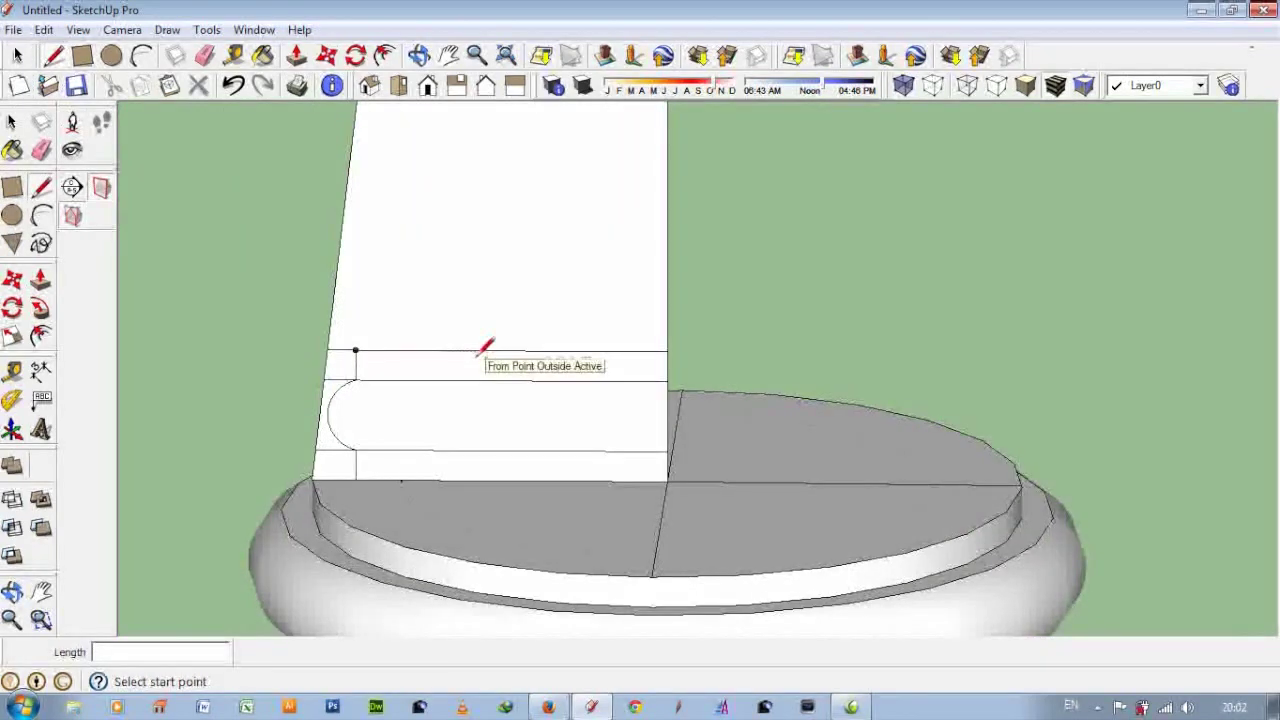
scroll(405, 418, up, 3)
click(140, 57)
click(349, 458)
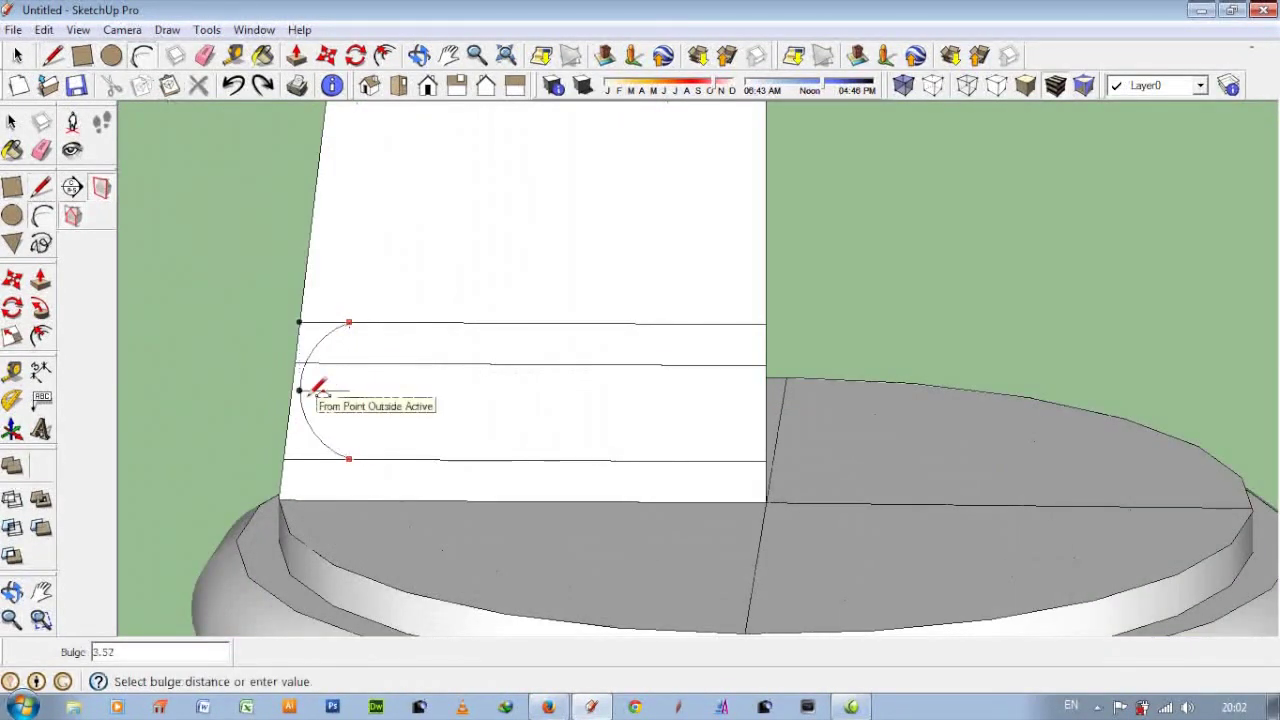
click(301, 390)
click(55, 57)
click(349, 323)
click(765, 283)
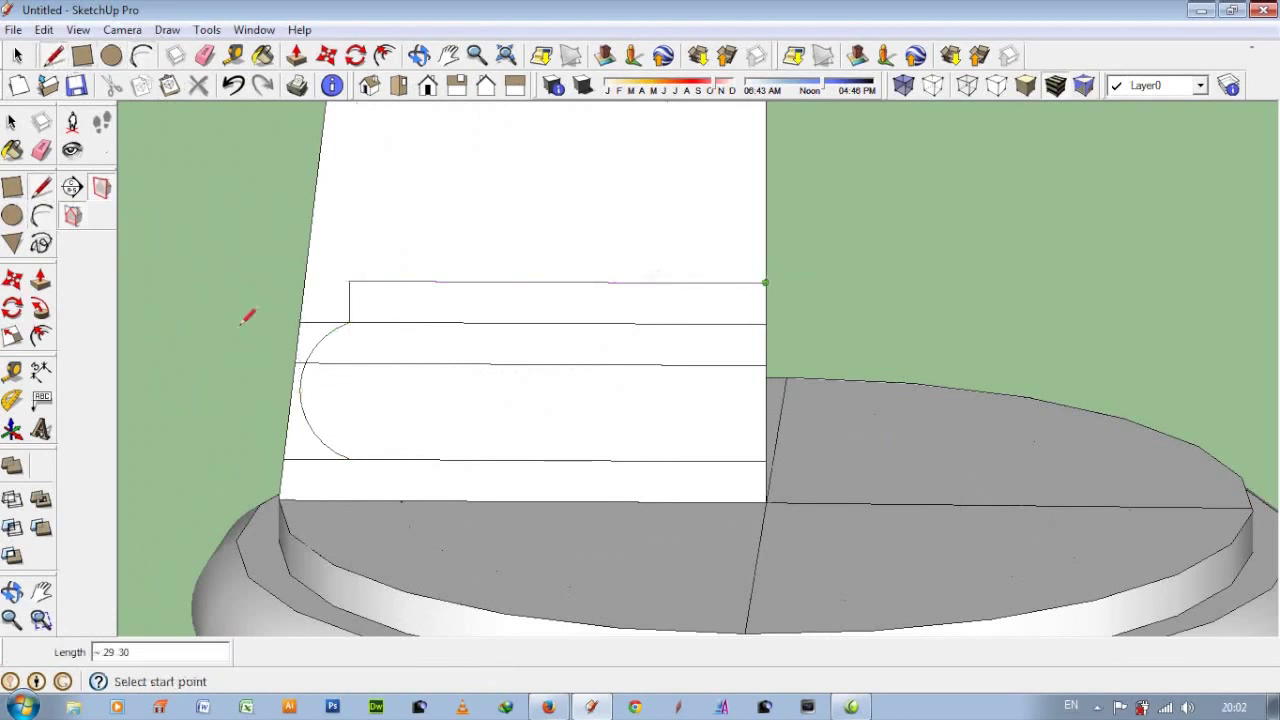
scroll(345, 500, up, 2)
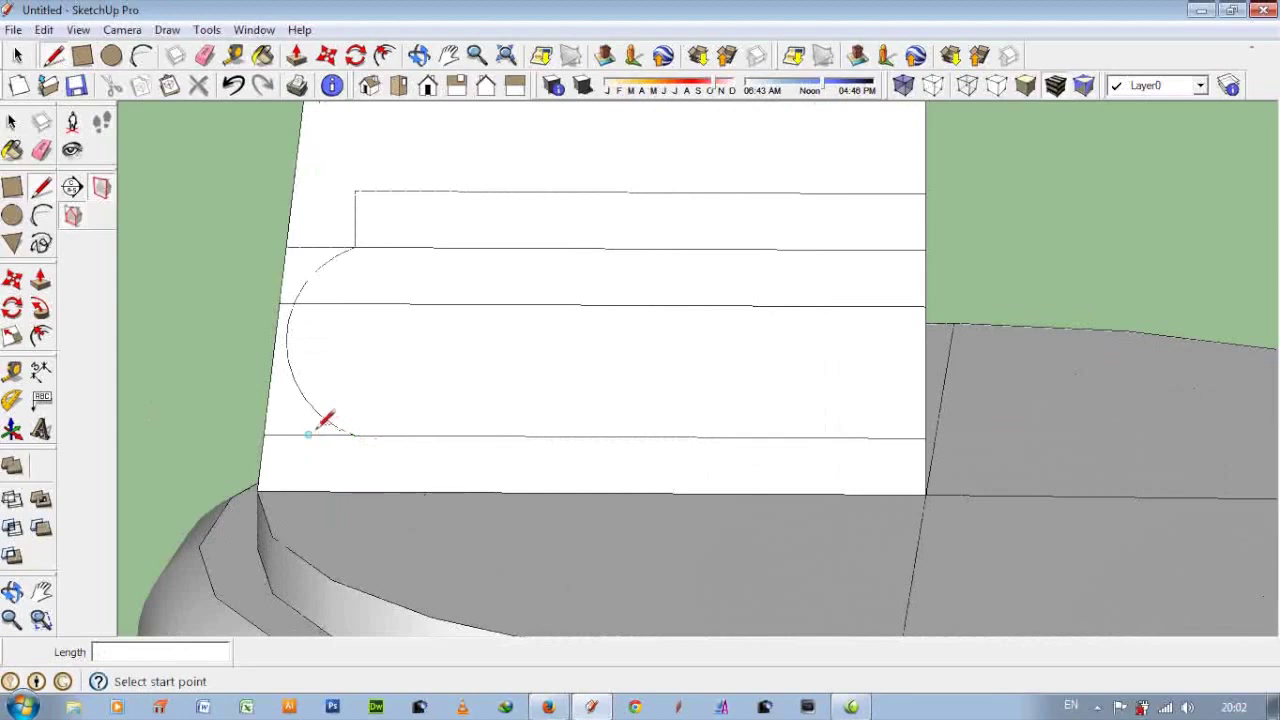
click(309, 490)
- Erase the leftover edges of the ring profile
scroll(309, 490, down, 1)
scroll(309, 490, down, 2)
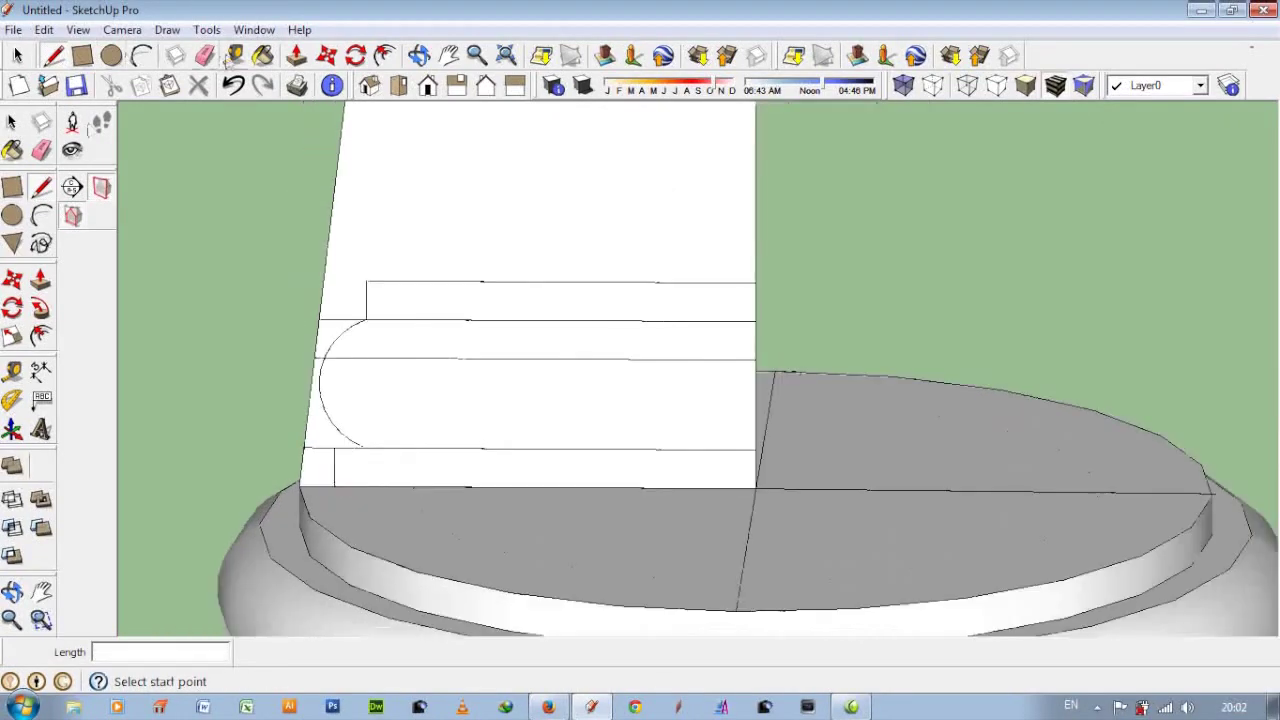
key(e)
drag(578, 460, 576, 440)
scroll(576, 440, down, 2)
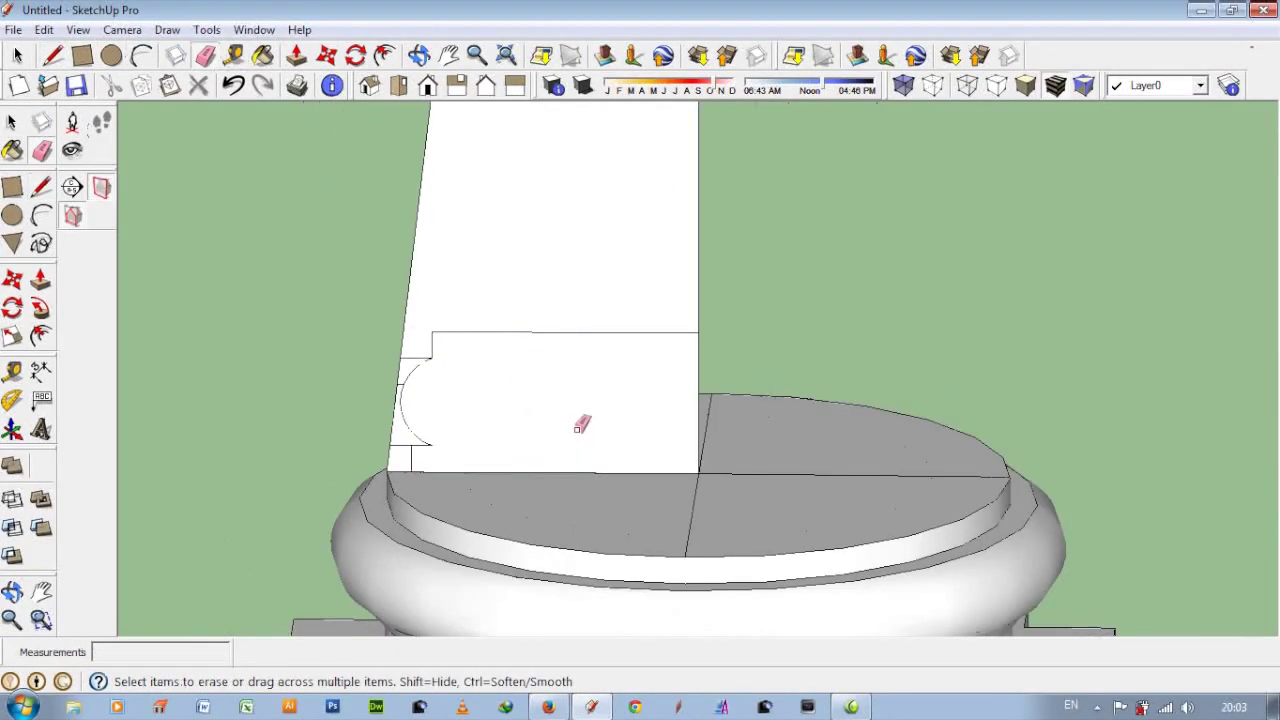
- Copy the rounded profile face and place a copy on top of the stack
key(space)
click(540, 410)
key(ctrl+c)
key(ctrl+v)
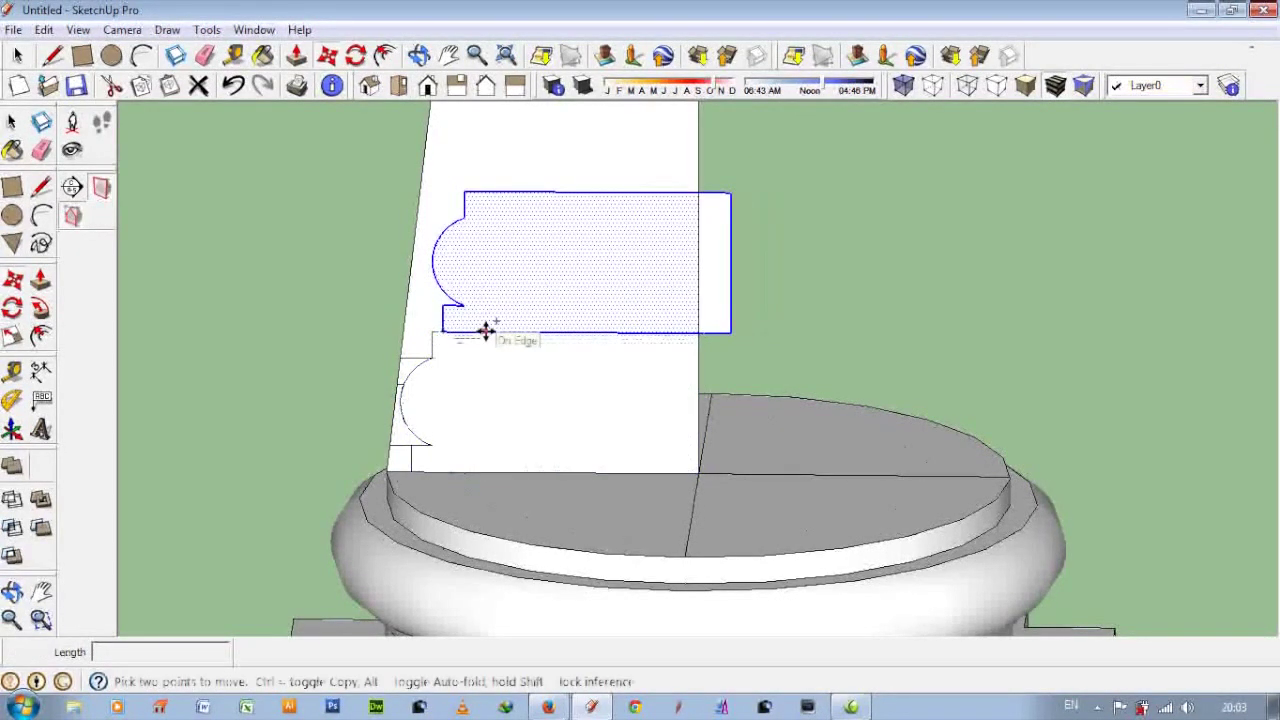
scroll(557, 220, down, 2)
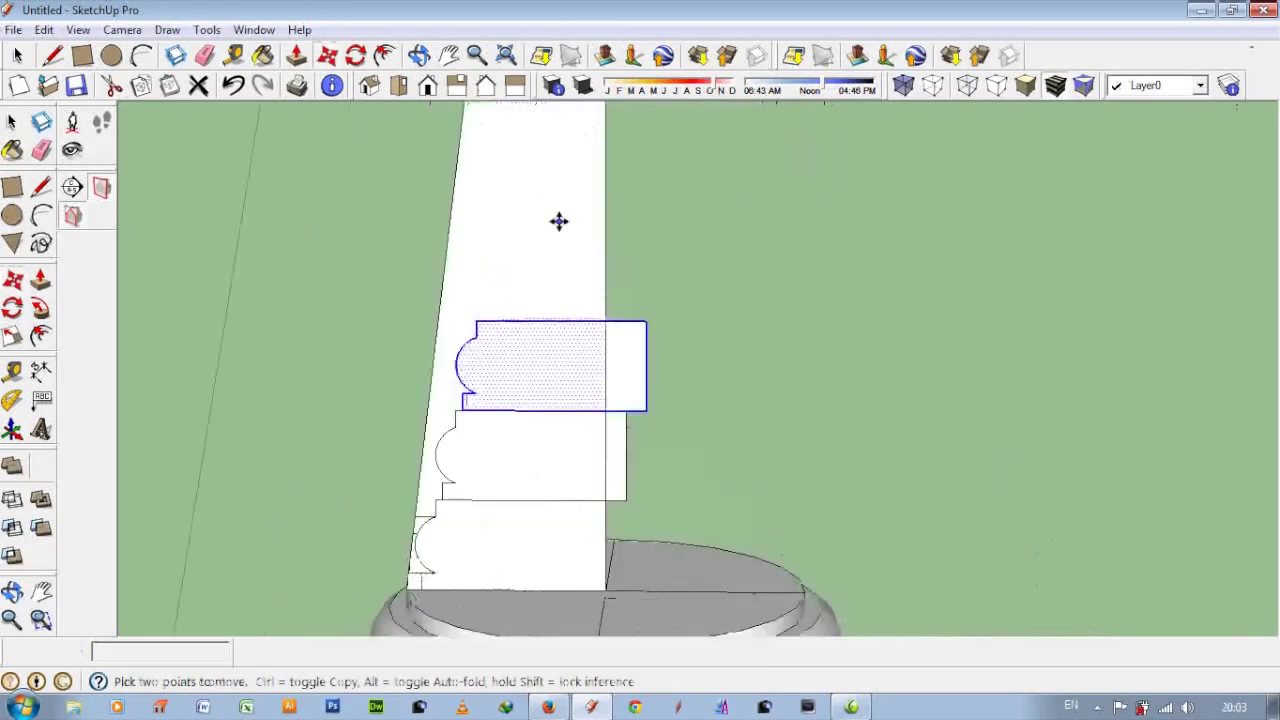
scroll(500, 370, up, 1)
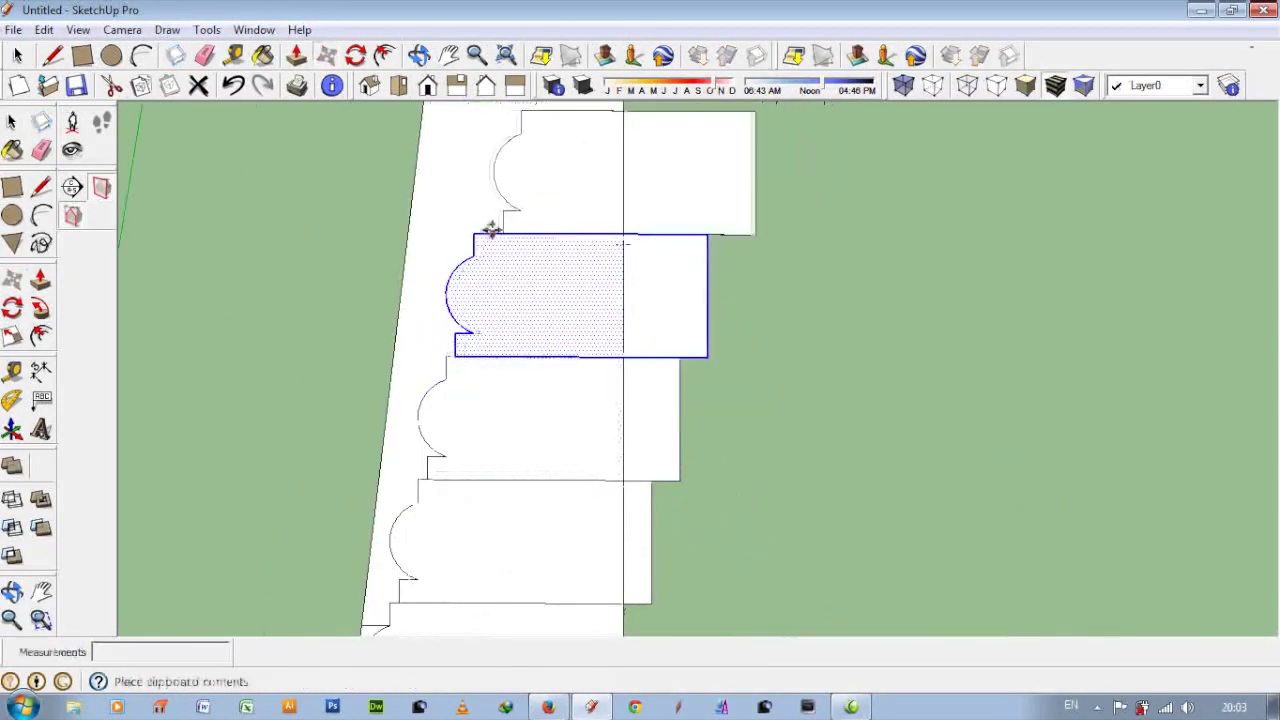
click(491, 232)
- Paste another copy of the profile and place it atop the stack
scroll(519, 510, down, 2)
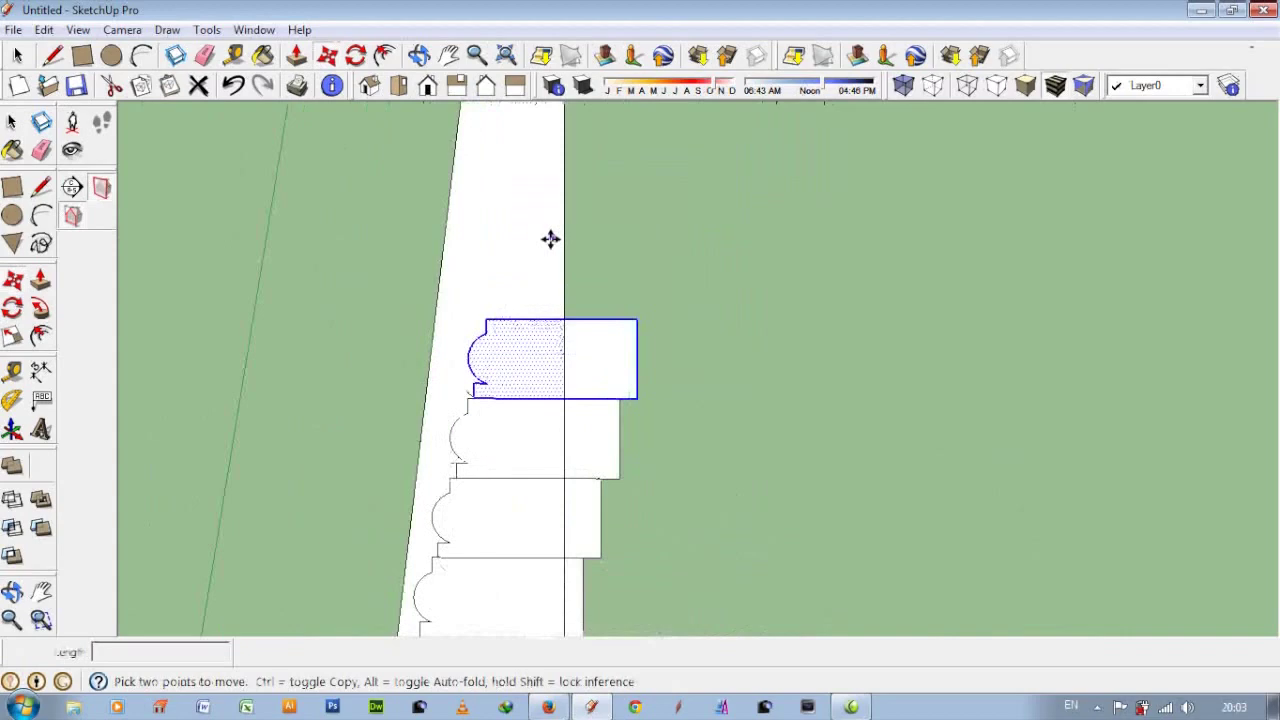
scroll(549, 237, up, 2)
key(ctrl+v)
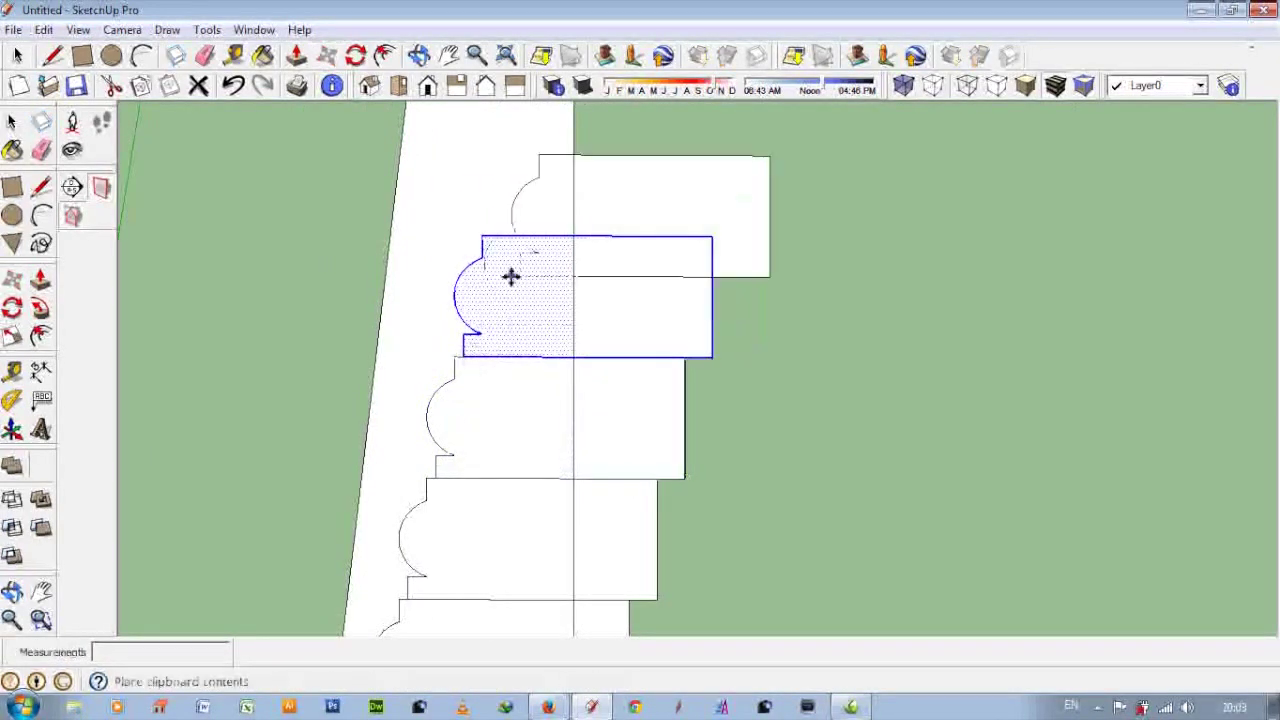
click(486, 234)
scroll(562, 374, down, 3)
scroll(608, 183, up, 2)
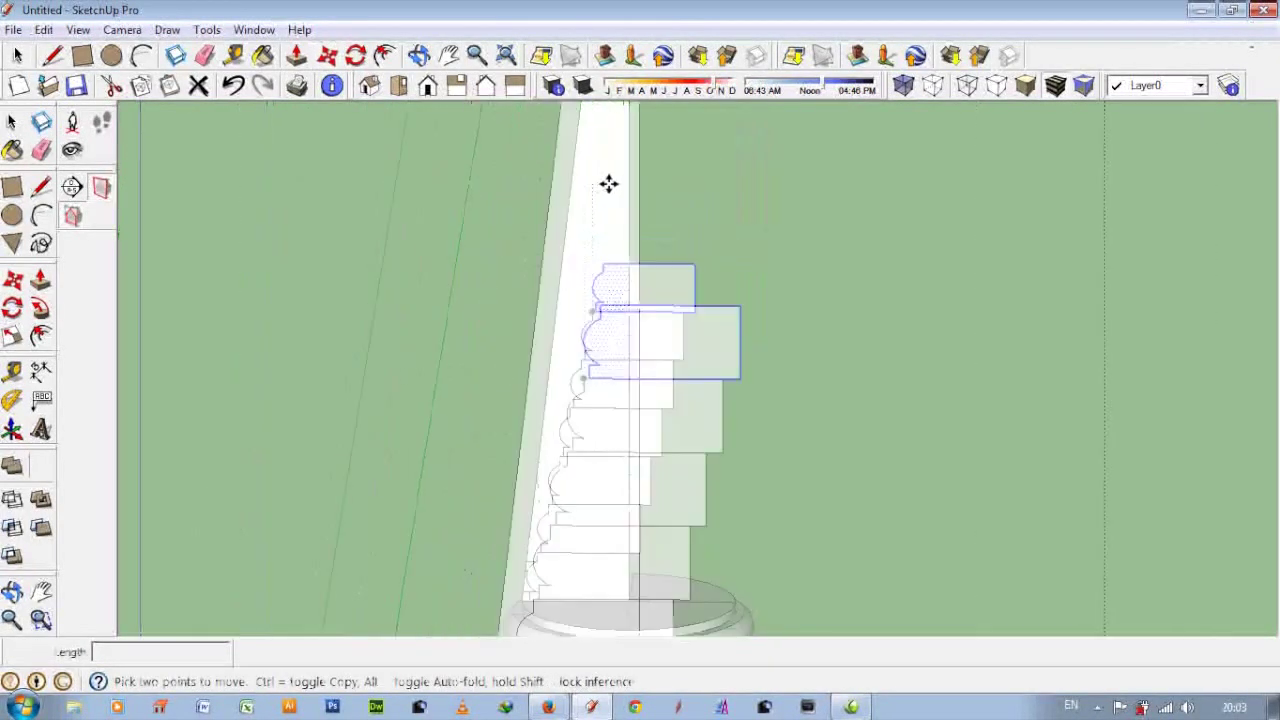
scroll(580, 251, up, 2)
scroll(580, 251, up, 1)
click(53, 56)
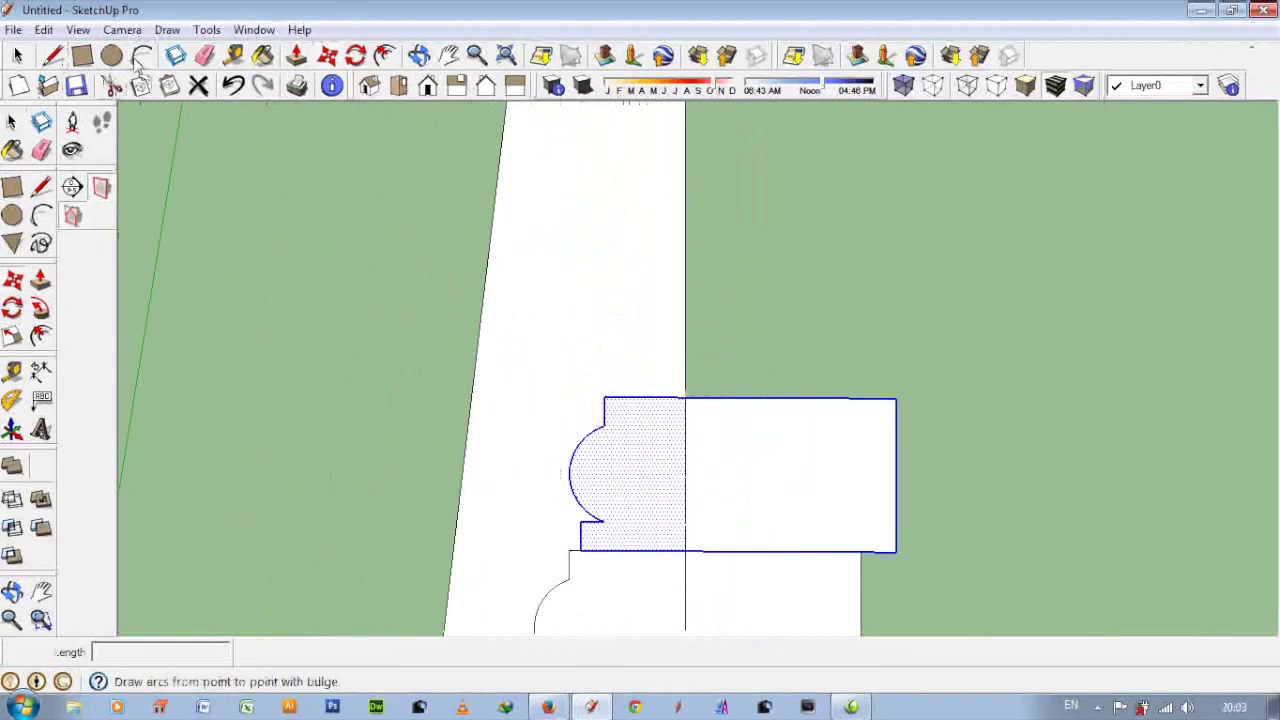
- Draw an arc at the profile corner
click(140, 56)
scroll(551, 351, up, 1)
click(601, 323)
click(620, 372)
scroll(610, 400, down, 1)
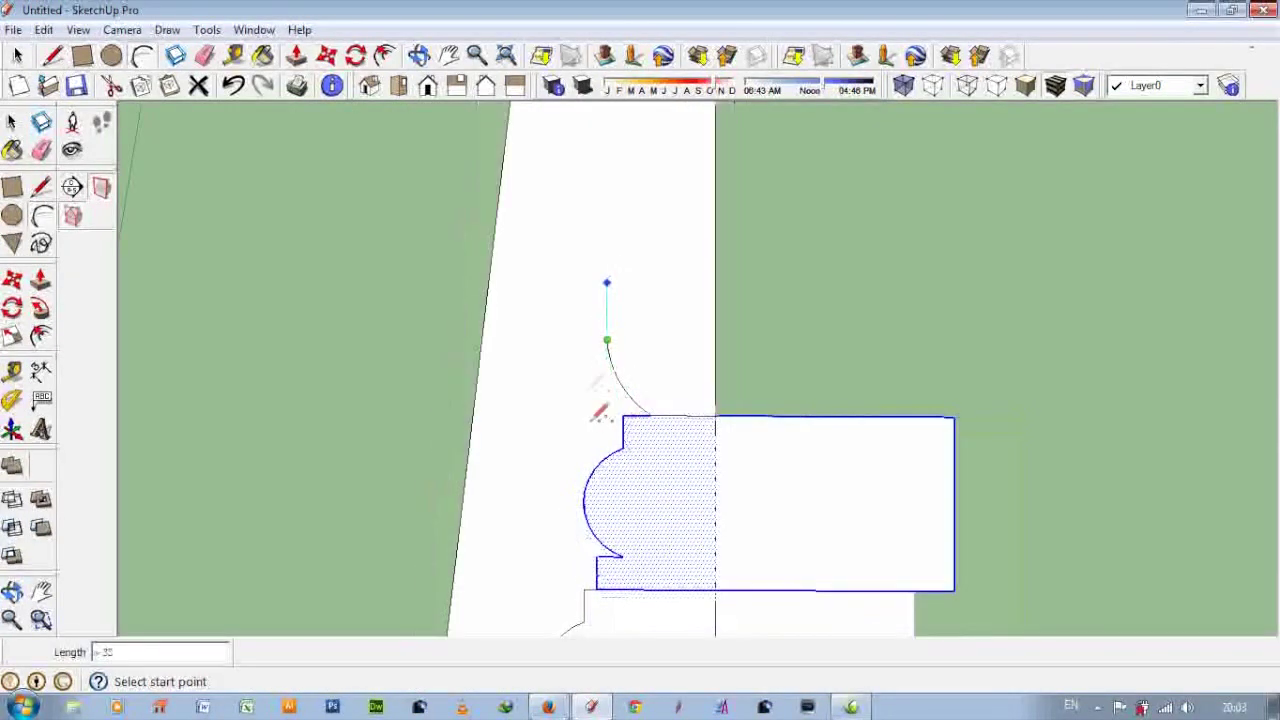
scroll(760, 360, down, 2)
scroll(710, 380, down, 2)
scroll(675, 175, up, 1)
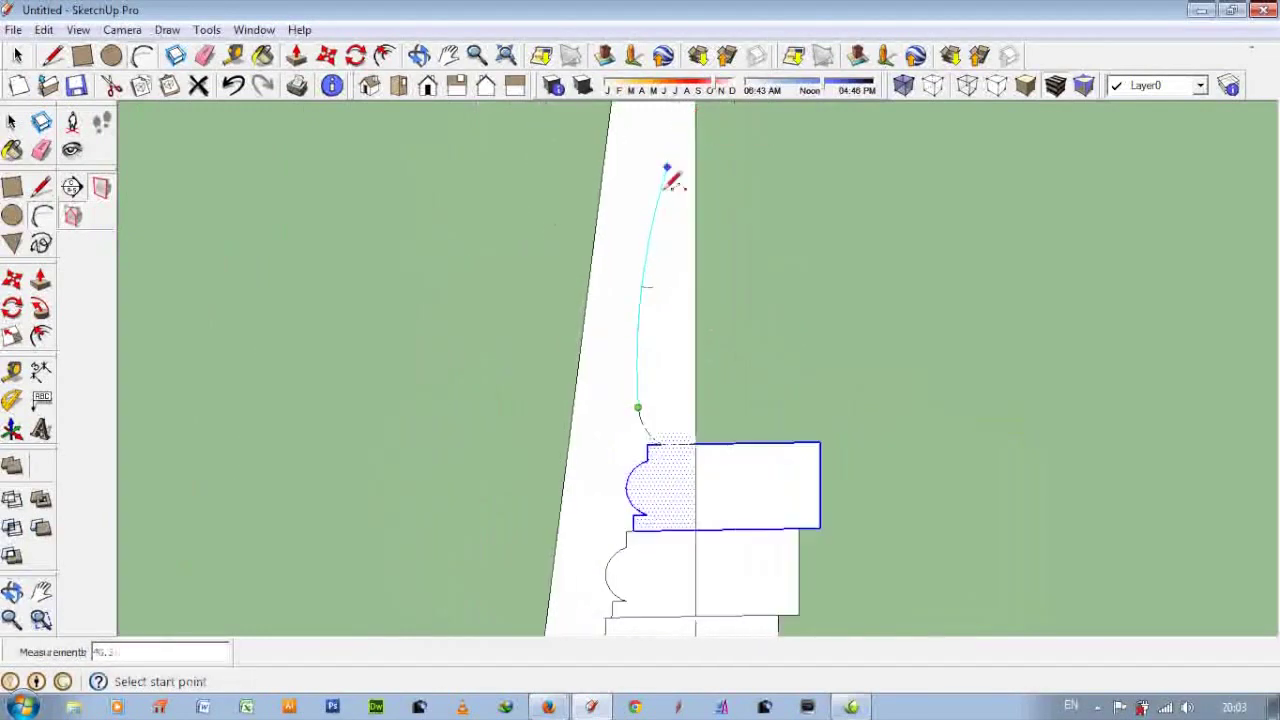
scroll(660, 295, down, 3)
scroll(663, 292, up, 3)
- Draw an arc curving along the spire edge
click(680, 237)
scroll(680, 237, down, 3)
click(657, 500)
scroll(646, 417, up, 2)
click(683, 423)
scroll(600, 350, down, 2)
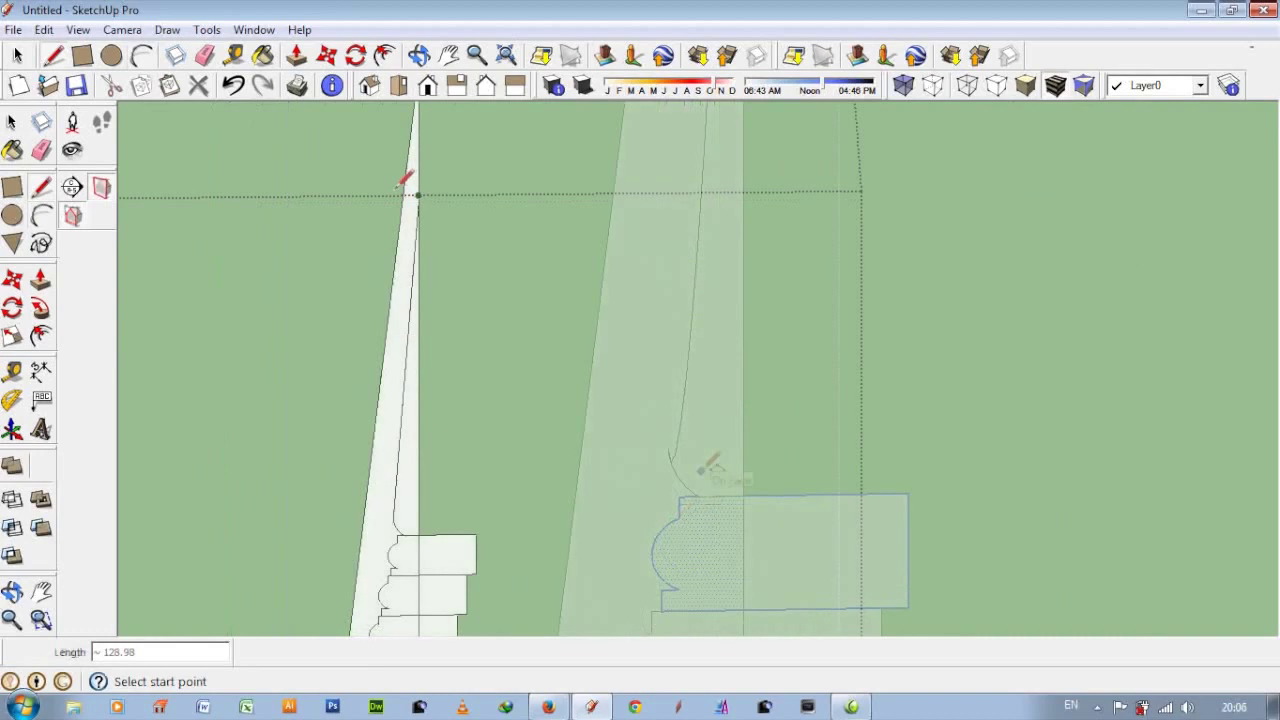
click(204, 55)
scroll(371, 343, down, 2)
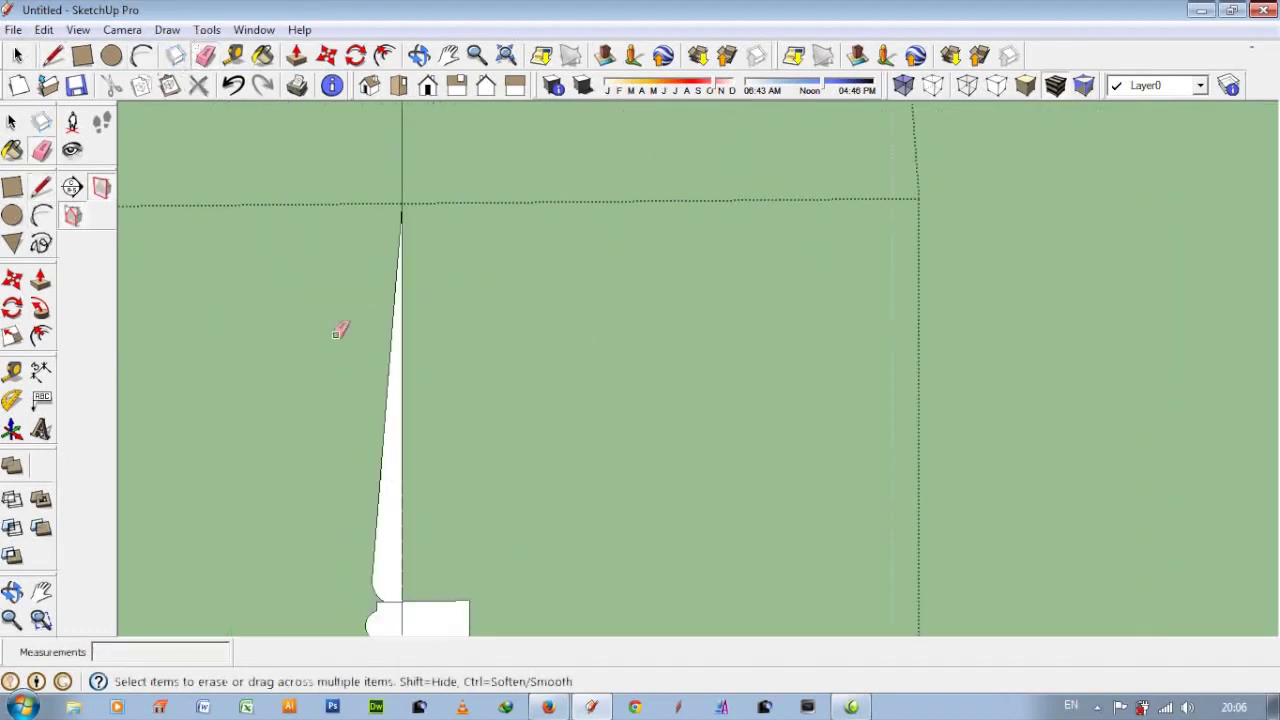
scroll(338, 492, down, 2)
scroll(338, 492, up, 2)
scroll(377, 206, up, 2)
scroll(377, 206, up, 1)
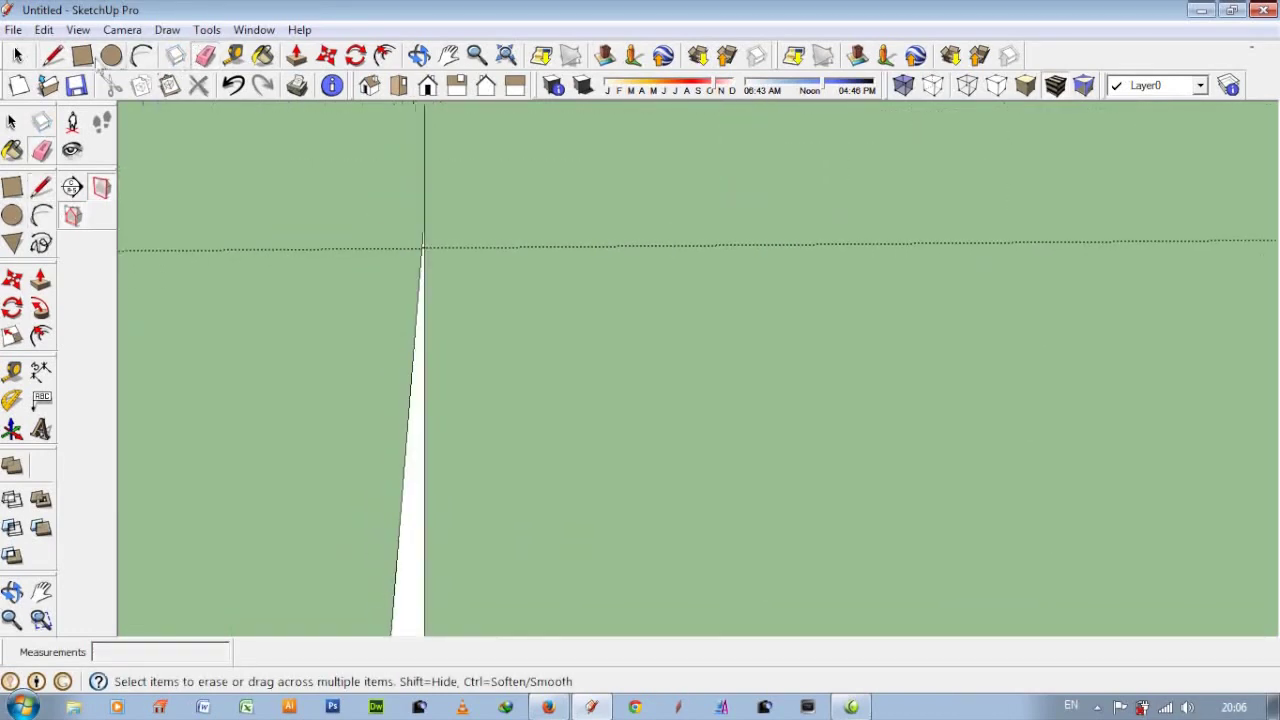
- Draw arcs from low on the spire edge up to the tip, then undo them
click(141, 55)
scroll(406, 491, up, 1)
click(399, 500)
click(368, 440)
click(368, 449)
click(424, 181)
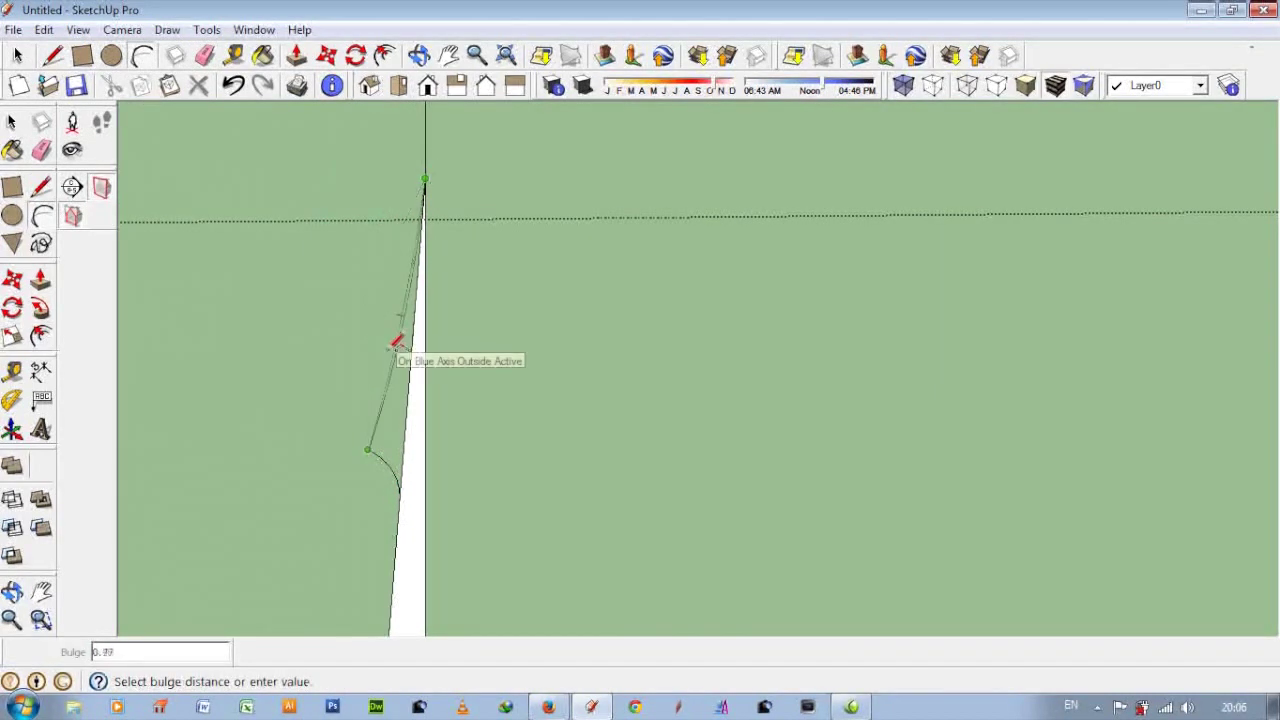
click(399, 341)
key(ctrl+z)
- Redraw two arcs tapering the spire edge toward its tip
middle_drag(443, 391, 440, 428)
click(432, 430)
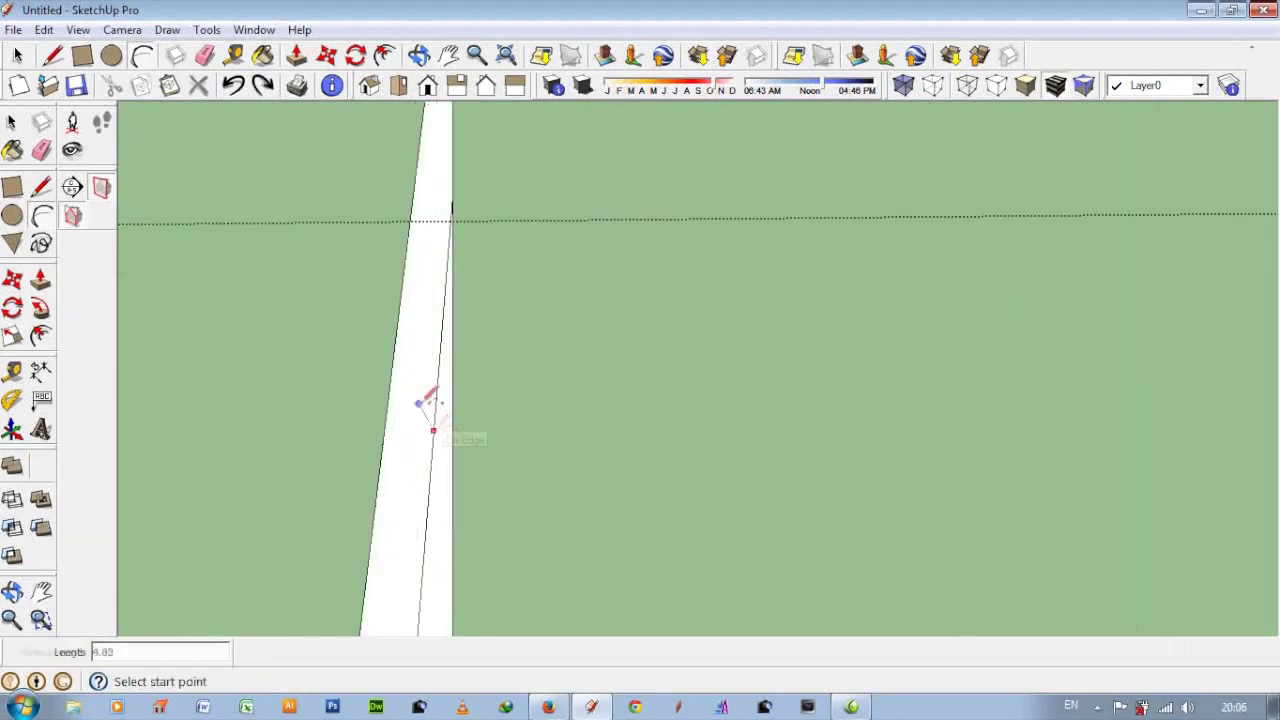
click(412, 386)
mouse_move(422, 408)
middle_down()
mouse_move(486, 157)
mouse_move(482, 318)
middle_up()
click(422, 362)
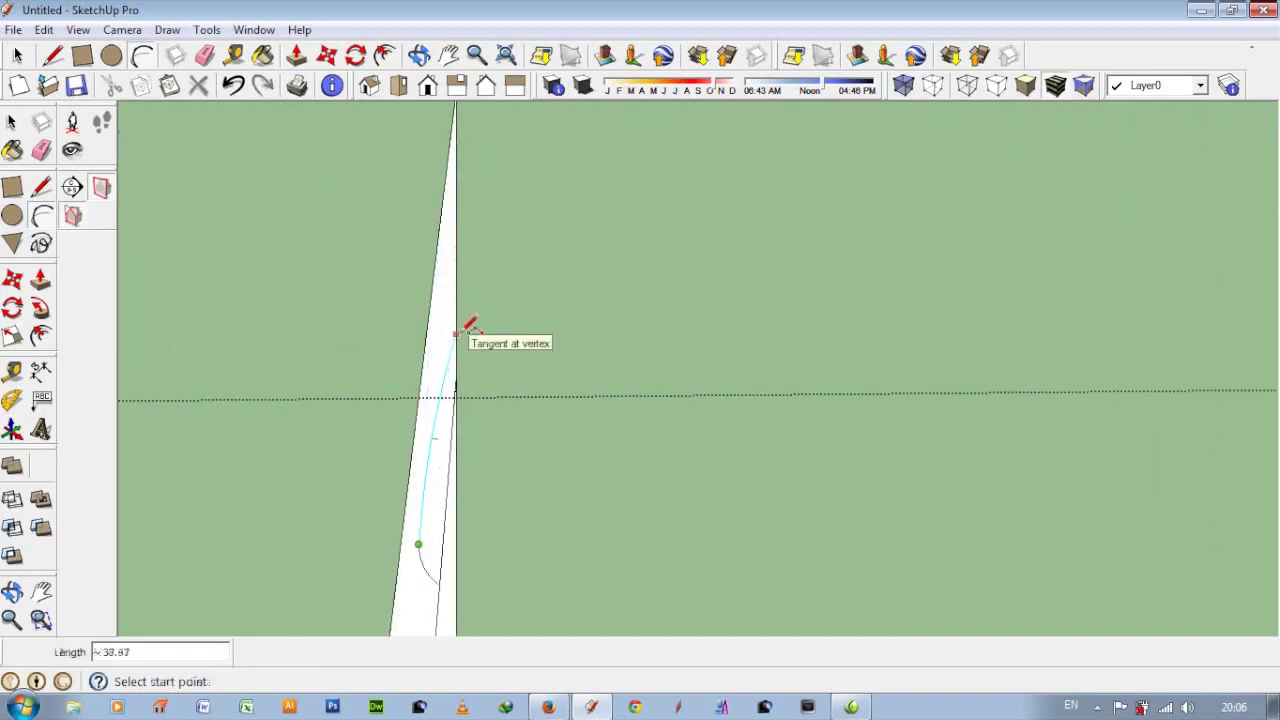
click(462, 333)
click(446, 371)
middle_drag(446, 371, 443, 425)
click(381, 370)
key(e)
scroll(437, 260, down, 3)
mouse_move(497, 240)
middle_down()
mouse_move(362, 416)
mouse_move(437, 351)
mouse_move(326, 300)
mouse_move(400, 371)
mouse_move(390, 535)
mouse_move(414, 400)
middle_up()
- Erase the box edges, the profile's horizontal edges and the small faces beside the arc
drag(414, 349, 586, 426)
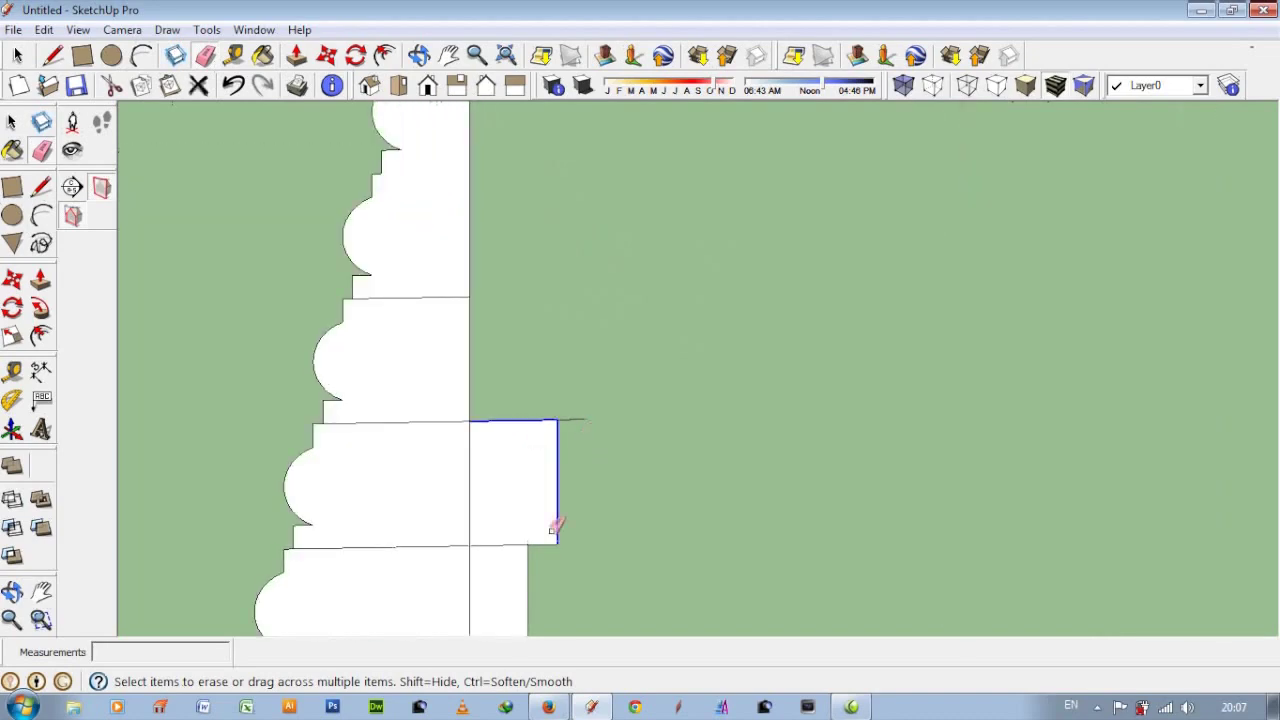
drag(581, 433, 587, 413)
drag(486, 277, 463, 529)
drag(657, 257, 648, 320)
scroll(420, 420, up, 3)
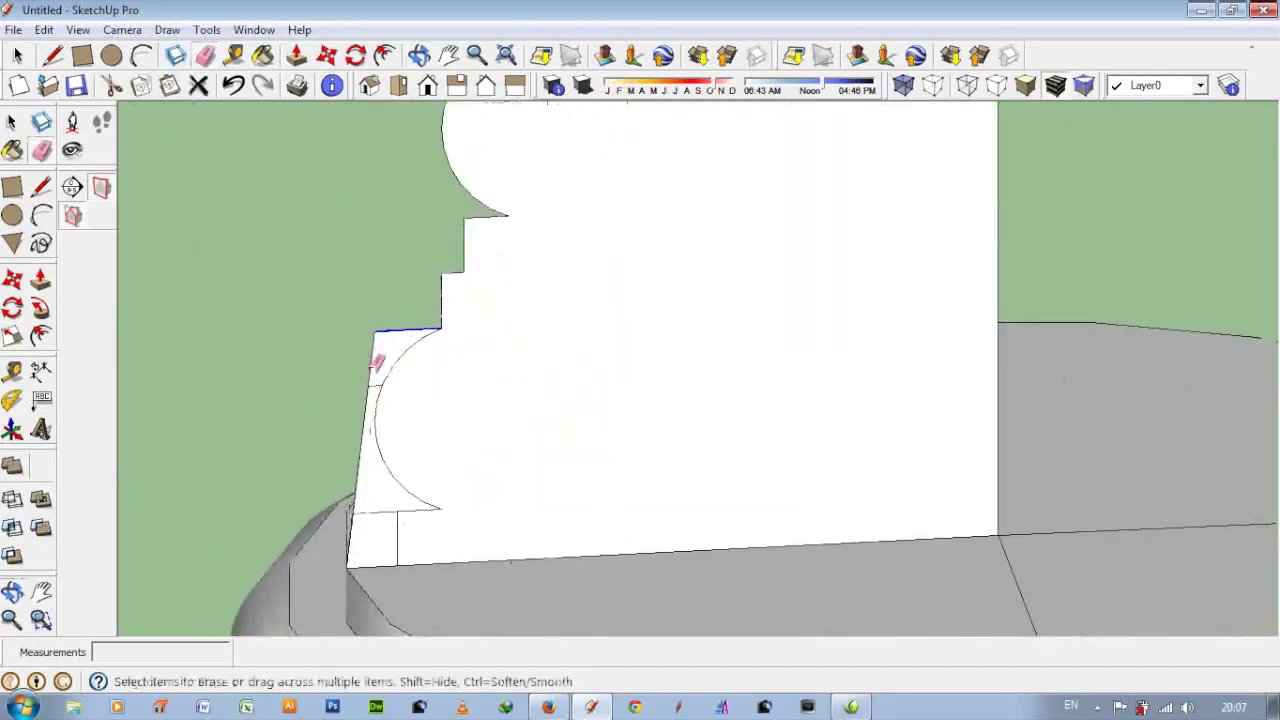
drag(378, 362, 358, 455)
click(357, 512)
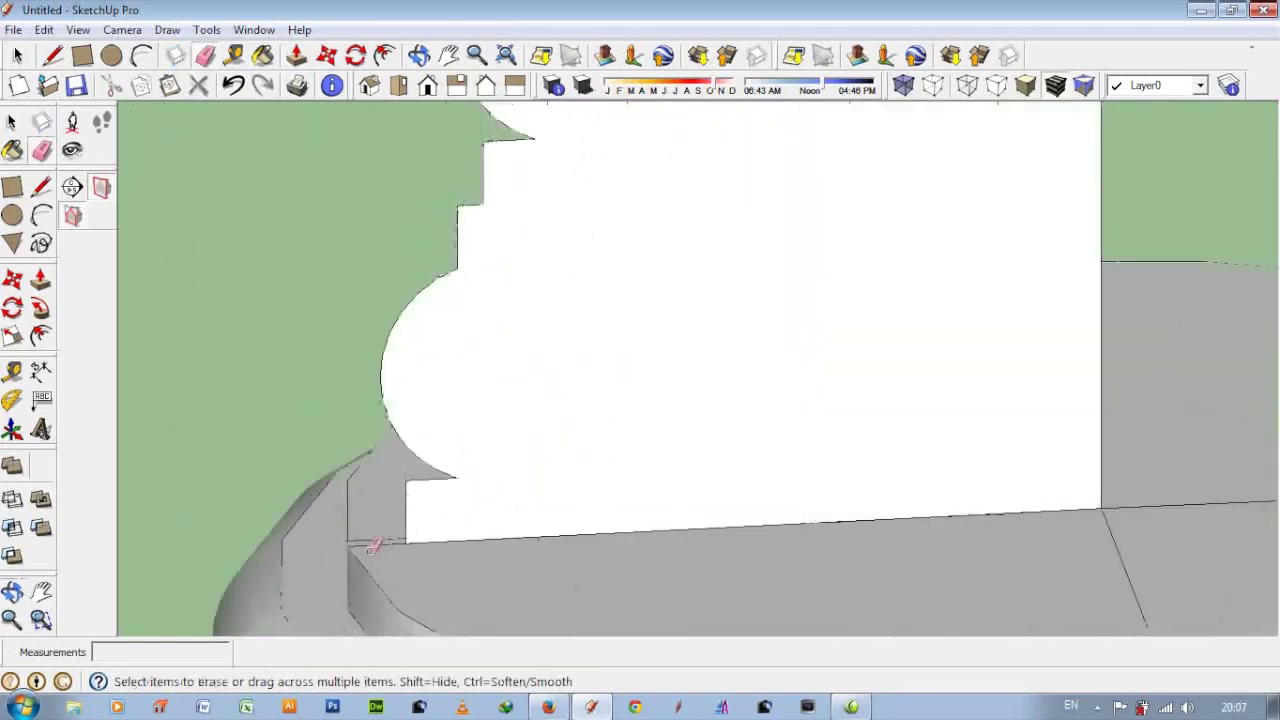
scroll(363, 540, down, 3)
- Orbit around the tower to view its base rim edge-on
mouse_move(397, 600)
middle_down()
mouse_move(634, 464)
mouse_move(823, 609)
mouse_move(686, 634)
mouse_move(557, 606)
mouse_move(897, 633)
middle_up()
scroll(686, 551, up, 3)
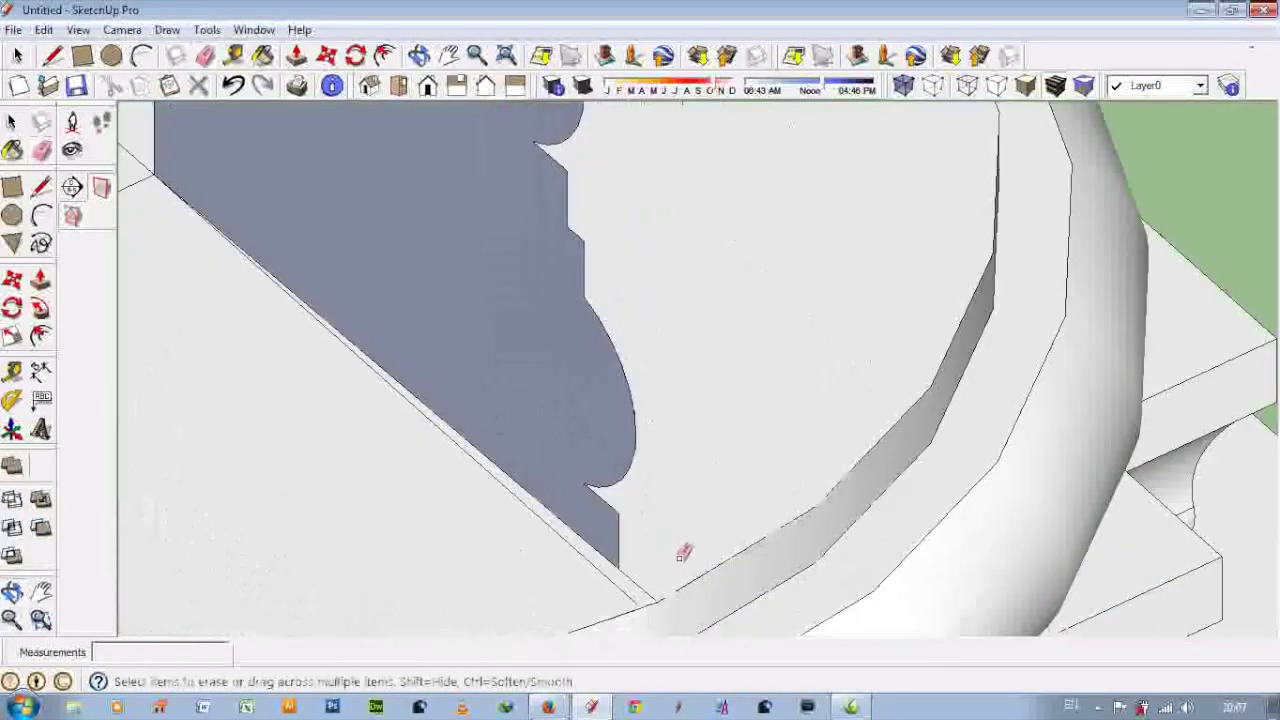
scroll(683, 491, down, 2)
middle_drag(683, 491, 558, 467)
scroll(640, 551, up, 3)
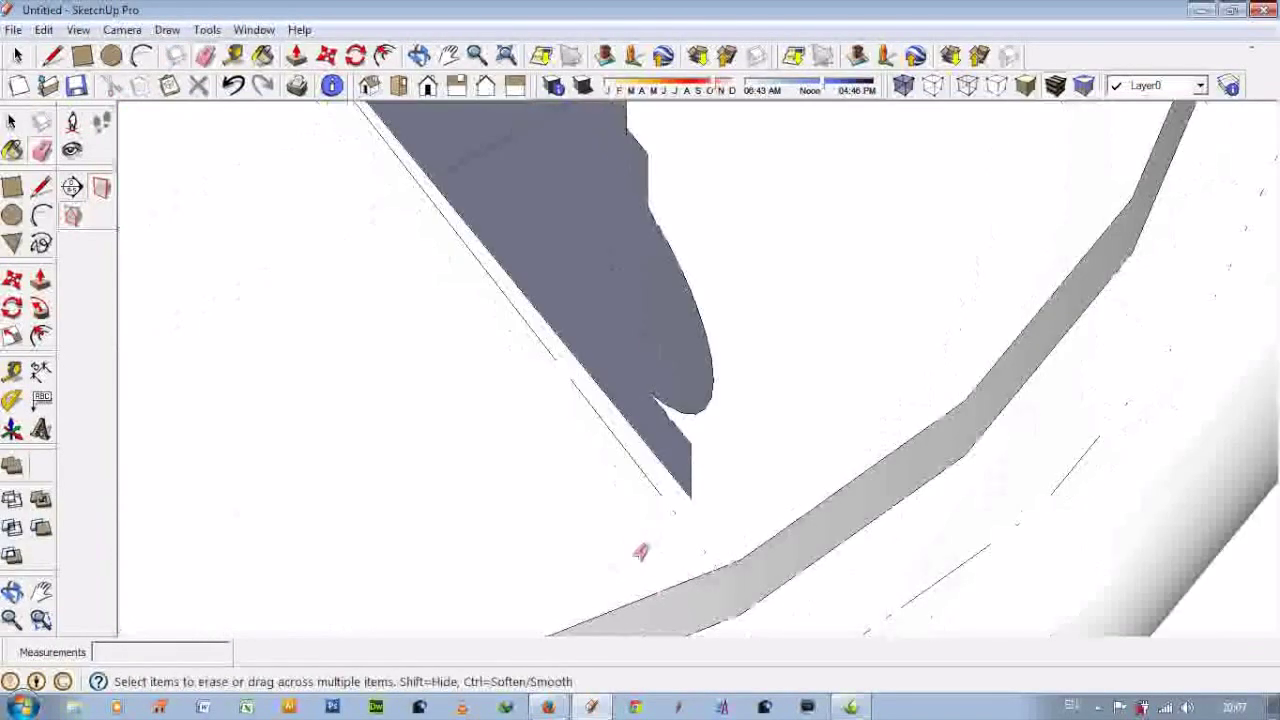
mouse_move(634, 517)
middle_down()
mouse_move(900, 534)
mouse_move(426, 422)
mouse_move(423, 409)
middle_up()
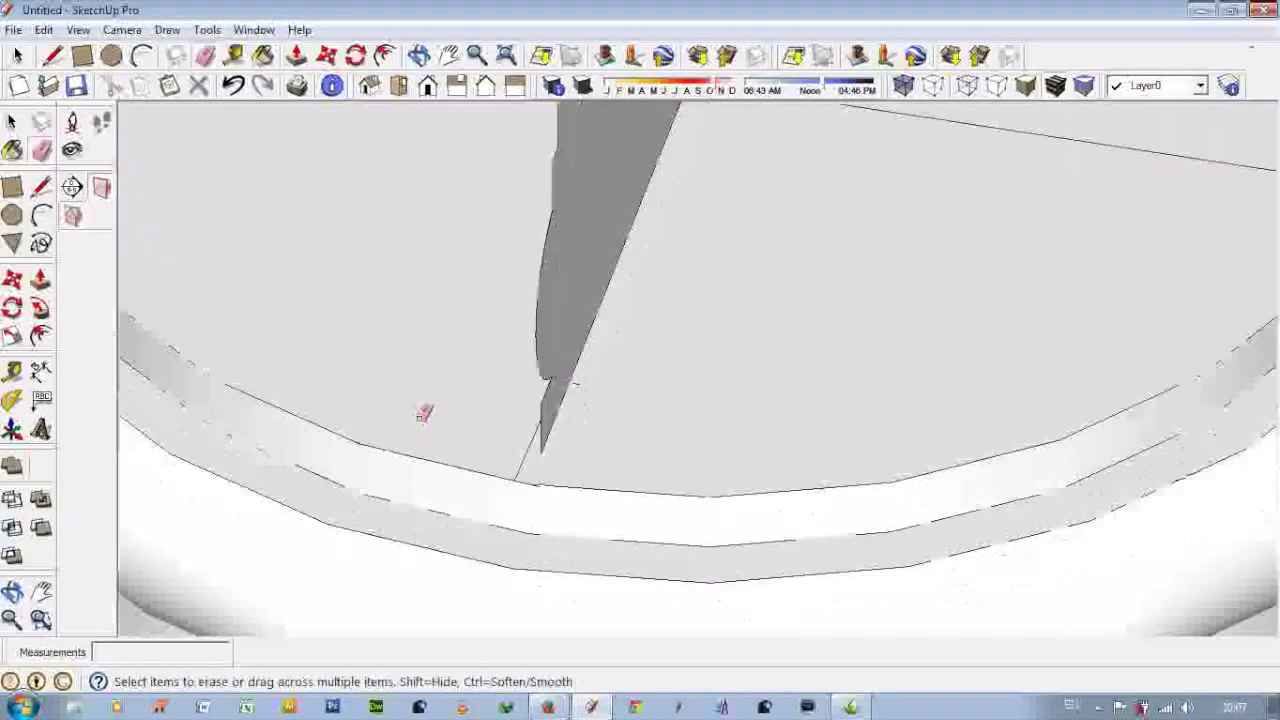
scroll(628, 470, down, 5)
scroll(603, 441, up, 3)
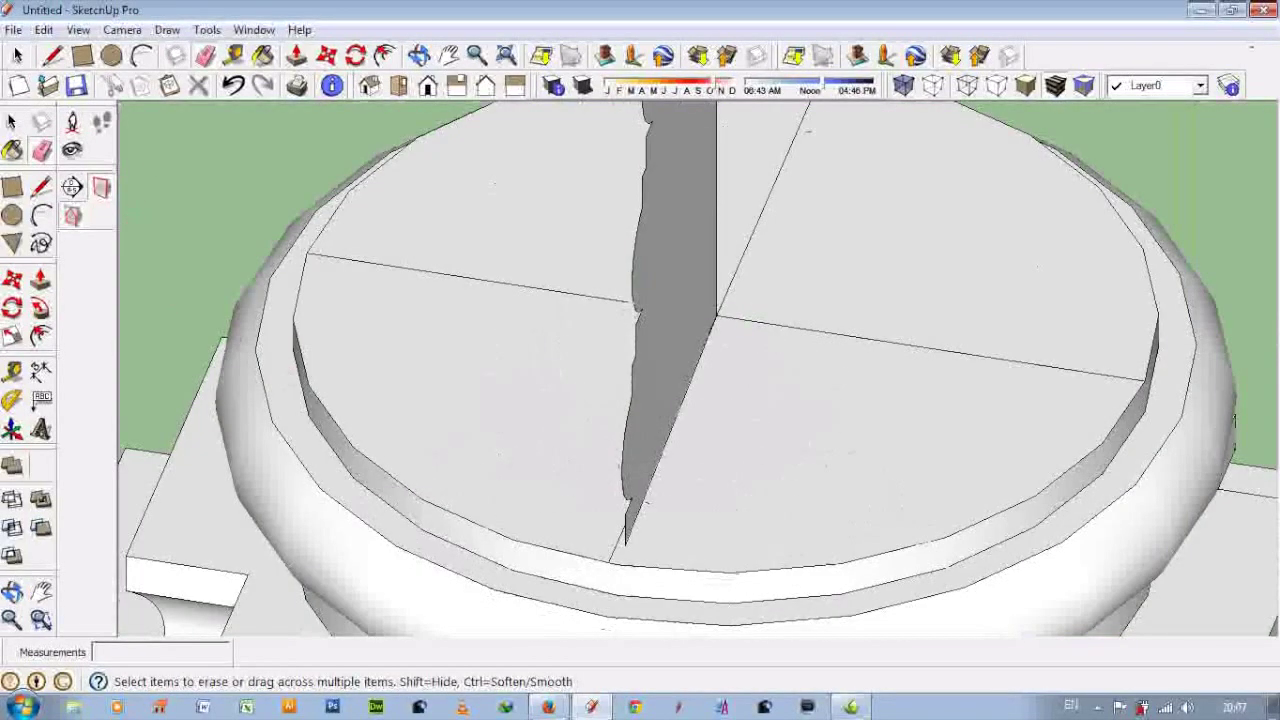
- Draw a circle centred where the guide lines cross, reaching the base rim
key(c)
click(718, 318)
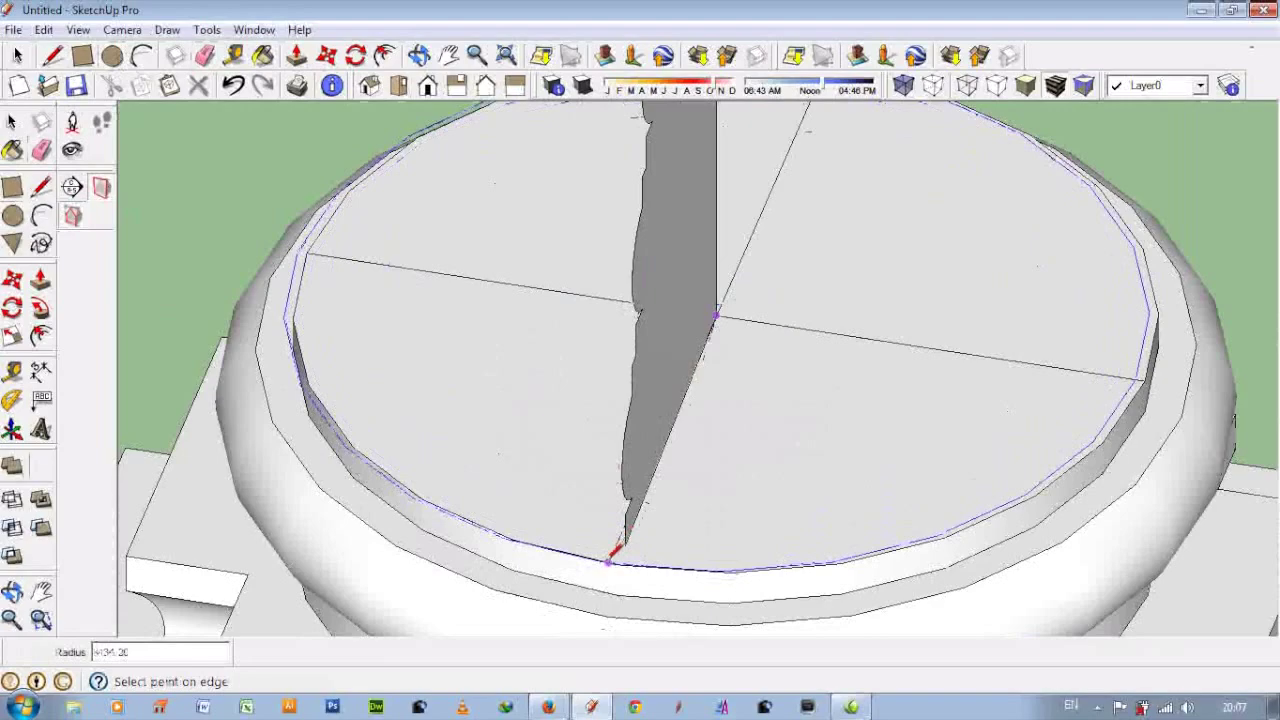
scroll(614, 545, up, 2)
click(640, 522)
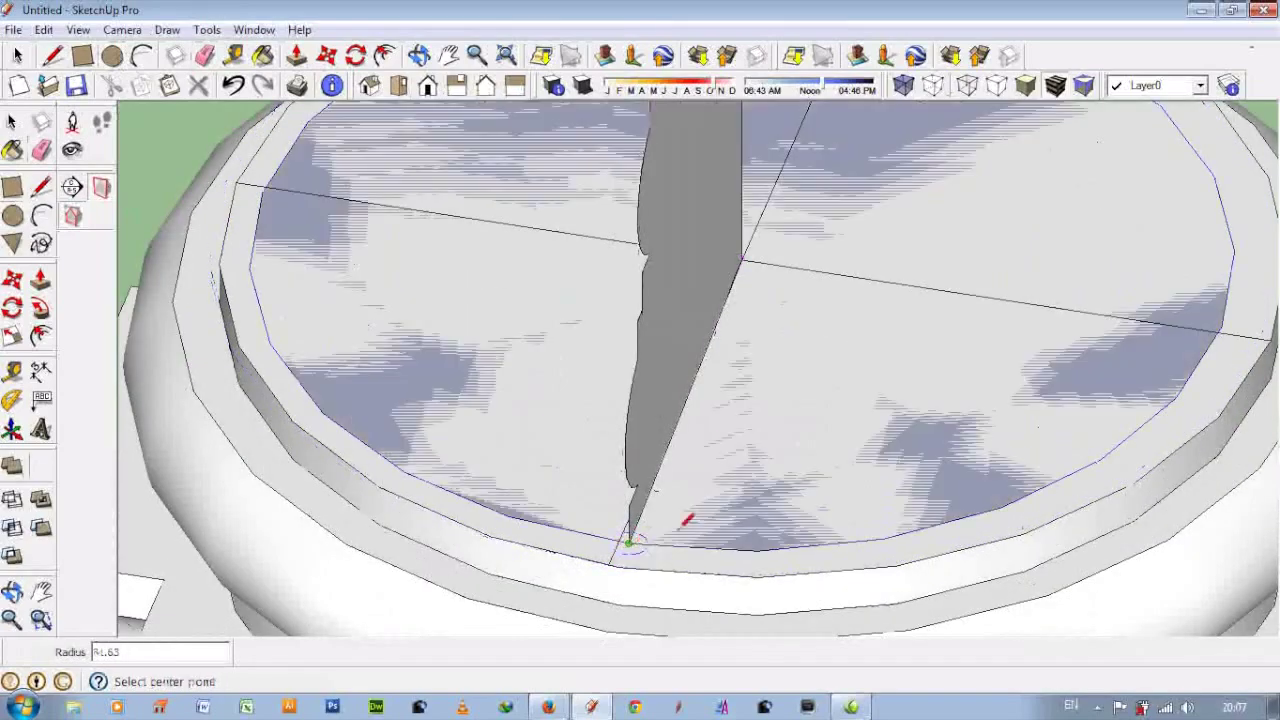
scroll(814, 508, down, 3)
scroll(814, 508, down, 2)
mouse_move(814, 508)
middle_down()
mouse_move(660, 372)
mouse_move(629, 423)
mouse_move(529, 414)
mouse_move(666, 412)
middle_up()
scroll(657, 414, down, 2)
- Try offsetting edges on the tower twice, cancelling each attempt
click(326, 55)
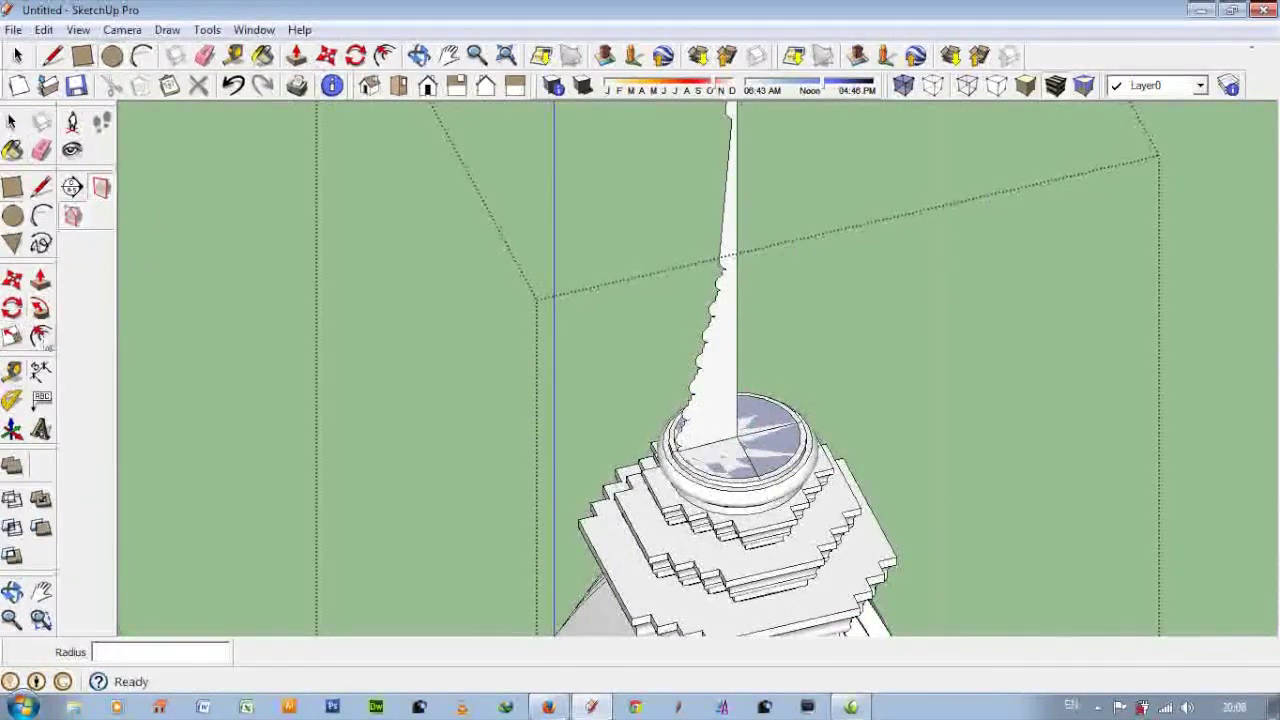
scroll(716, 427, up, 2)
click(718, 408)
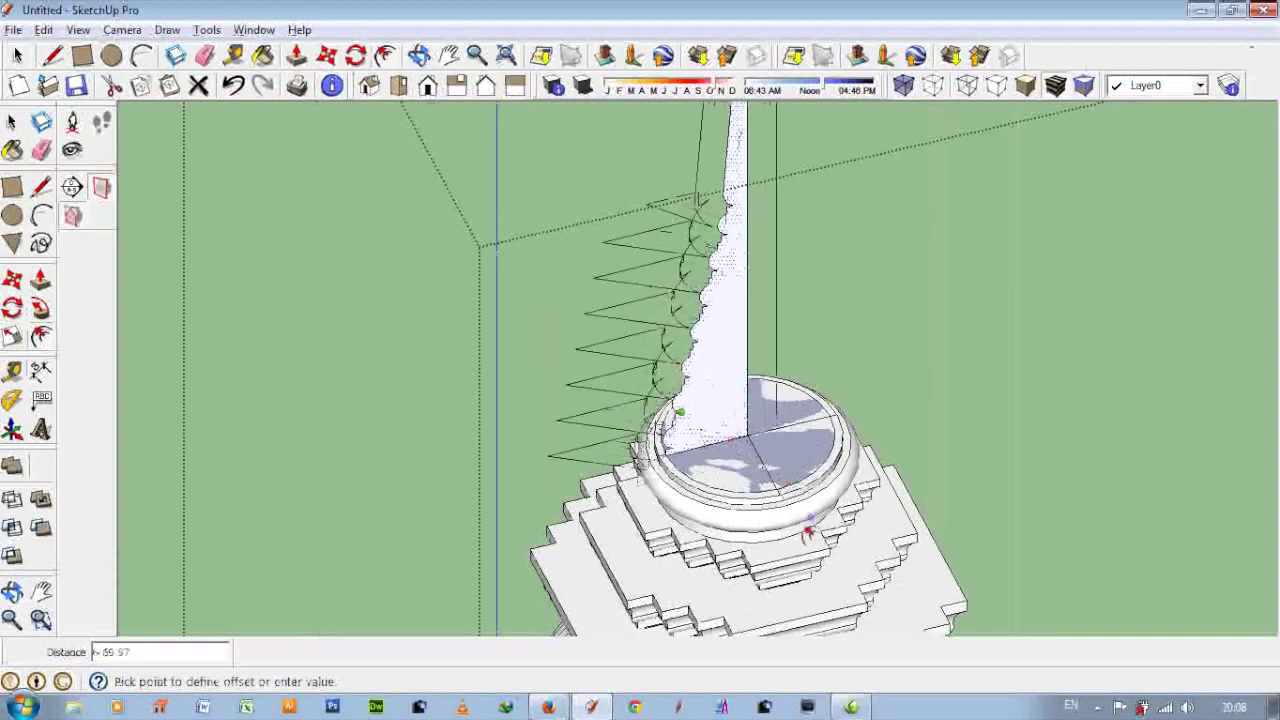
key(Escape)
mouse_move(710, 368)
middle_down()
mouse_move(800, 579)
mouse_move(731, 408)
middle_up()
scroll(835, 457, up, 2)
click(835, 457)
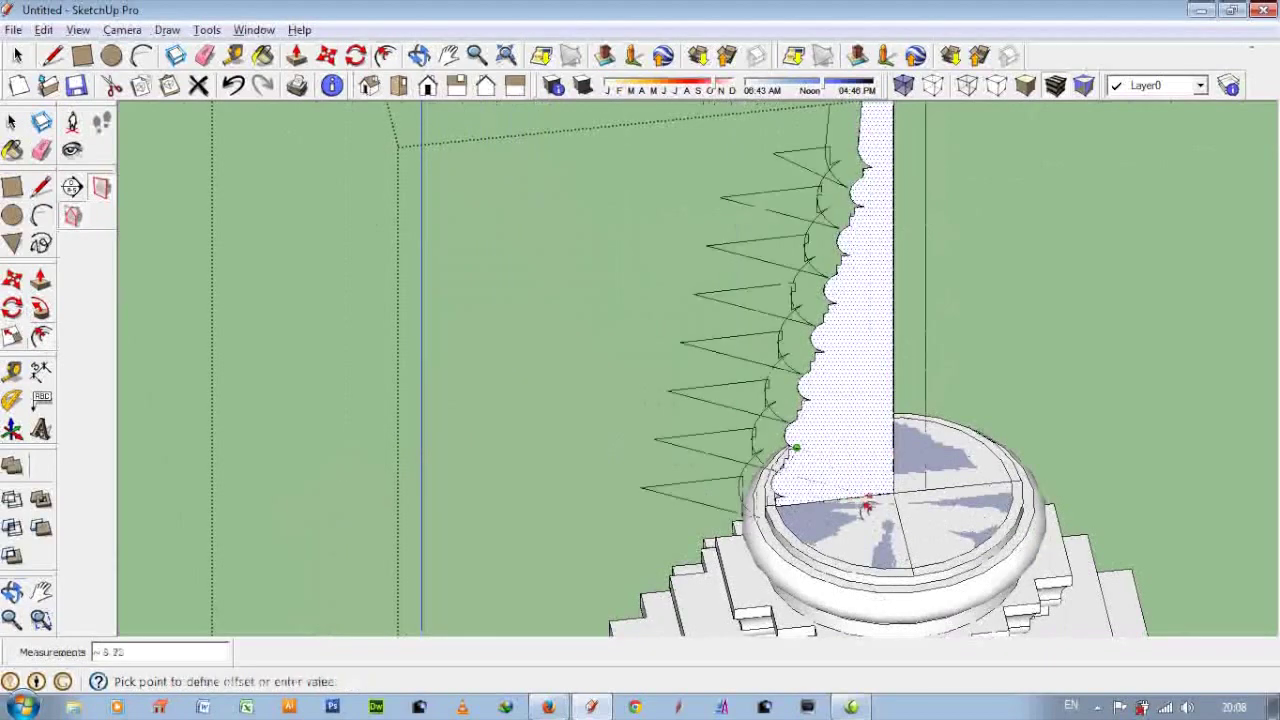
key(Escape)
mouse_move(720, 417)
middle_down()
mouse_move(720, 437)
mouse_move(814, 491)
mouse_move(840, 412)
middle_up()
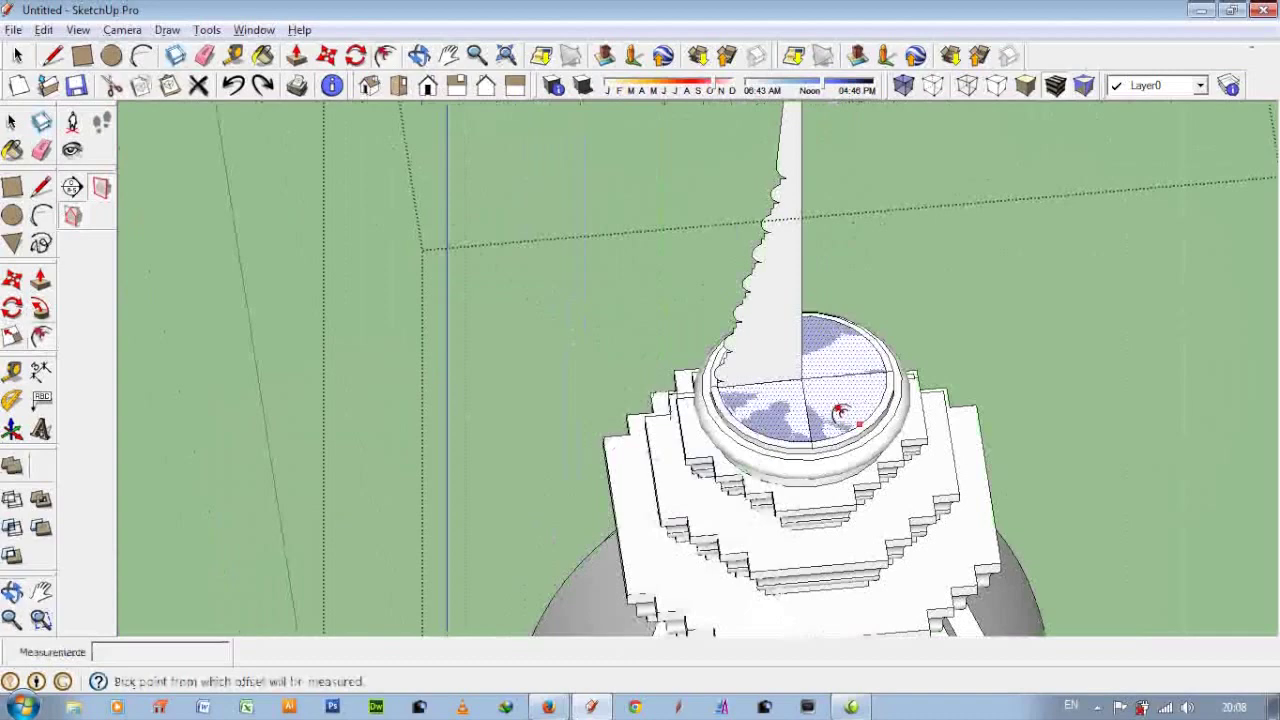
scroll(840, 410, up, 4)
key(space)
click(657, 186)
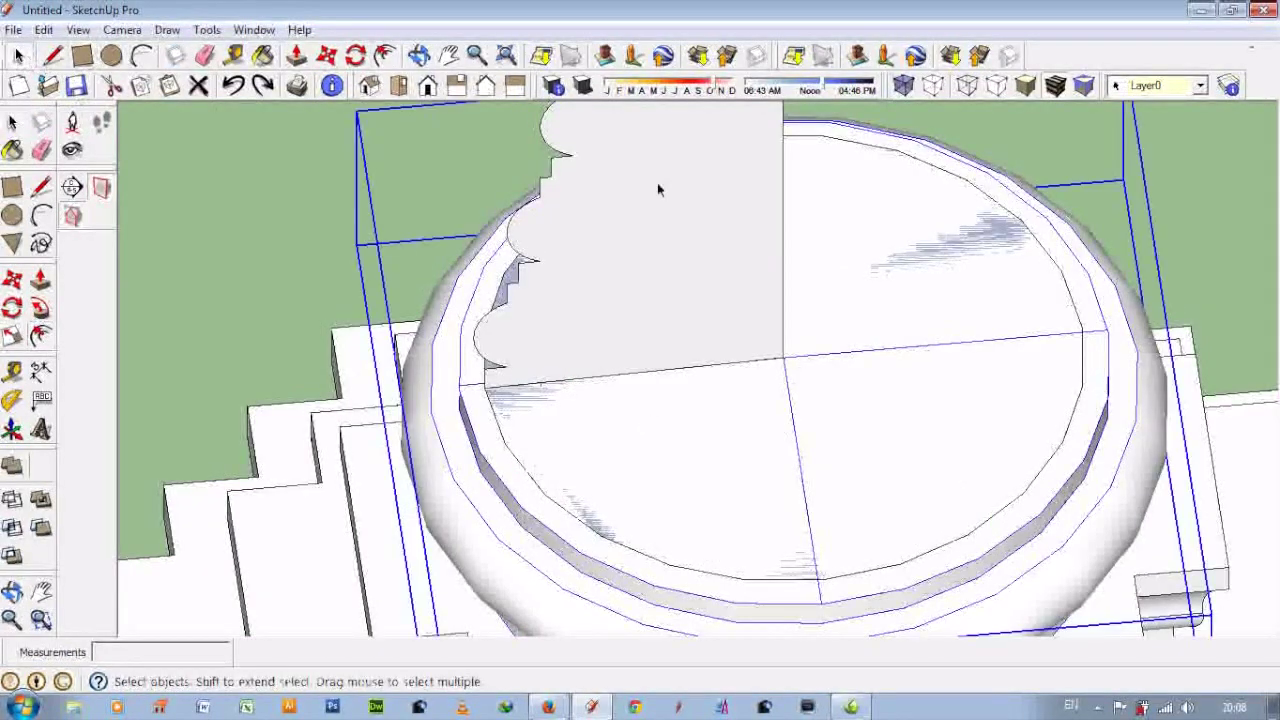
- Copy the spire profile face and round top circle and paste them beside the tower
scroll(617, 414, down, 2)
scroll(620, 380, down, 3)
scroll(625, 345, down, 1)
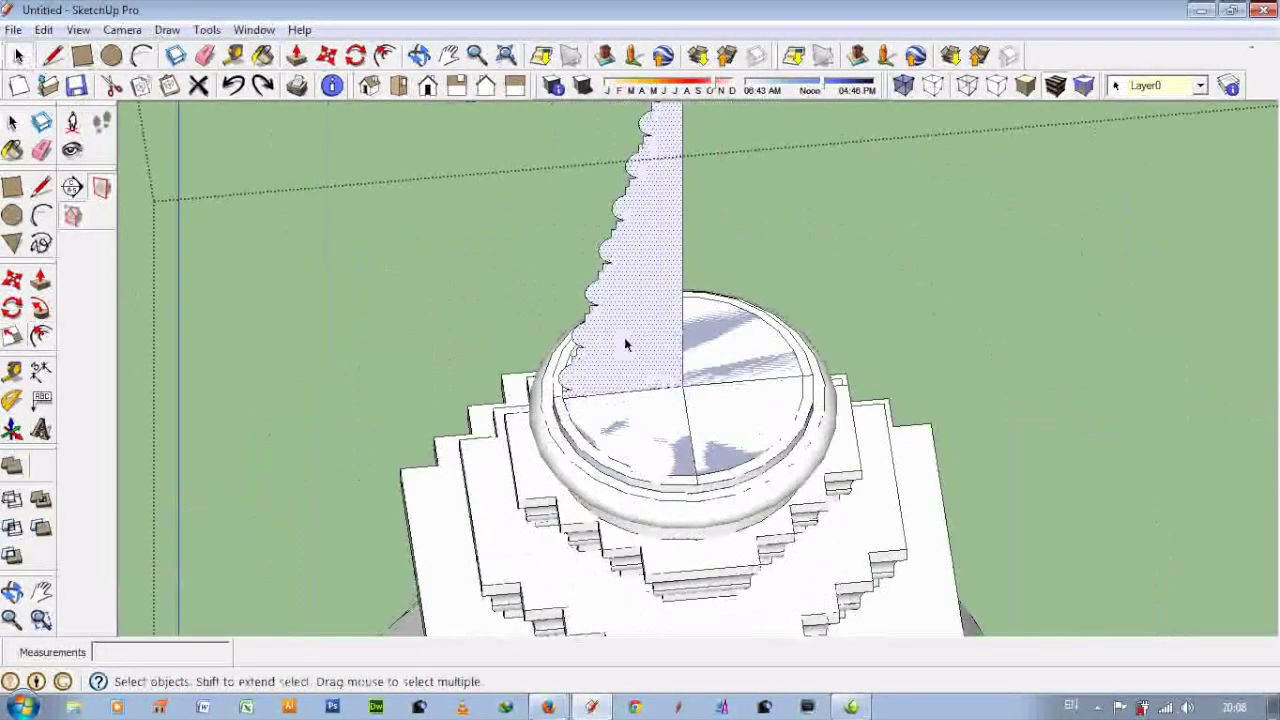
click(625, 345)
shift+click(651, 445)
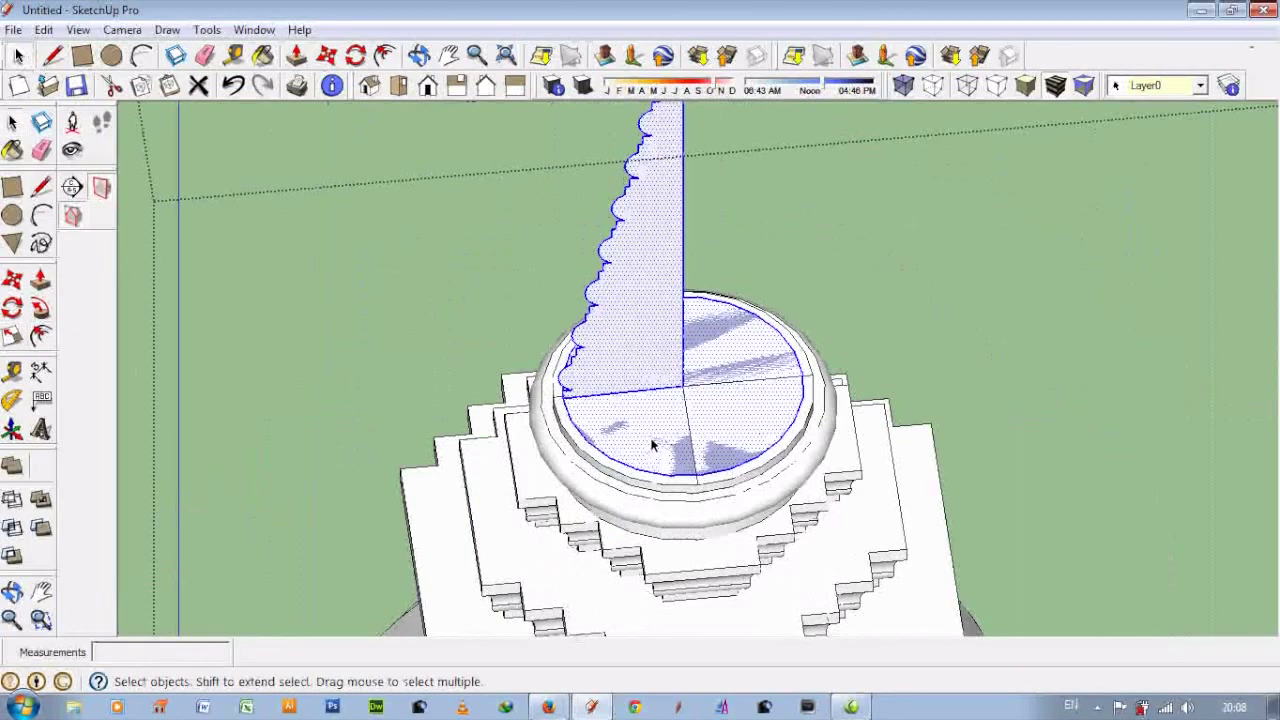
scroll(566, 391, down, 2)
key(ctrl+c)
key(ctrl+v)
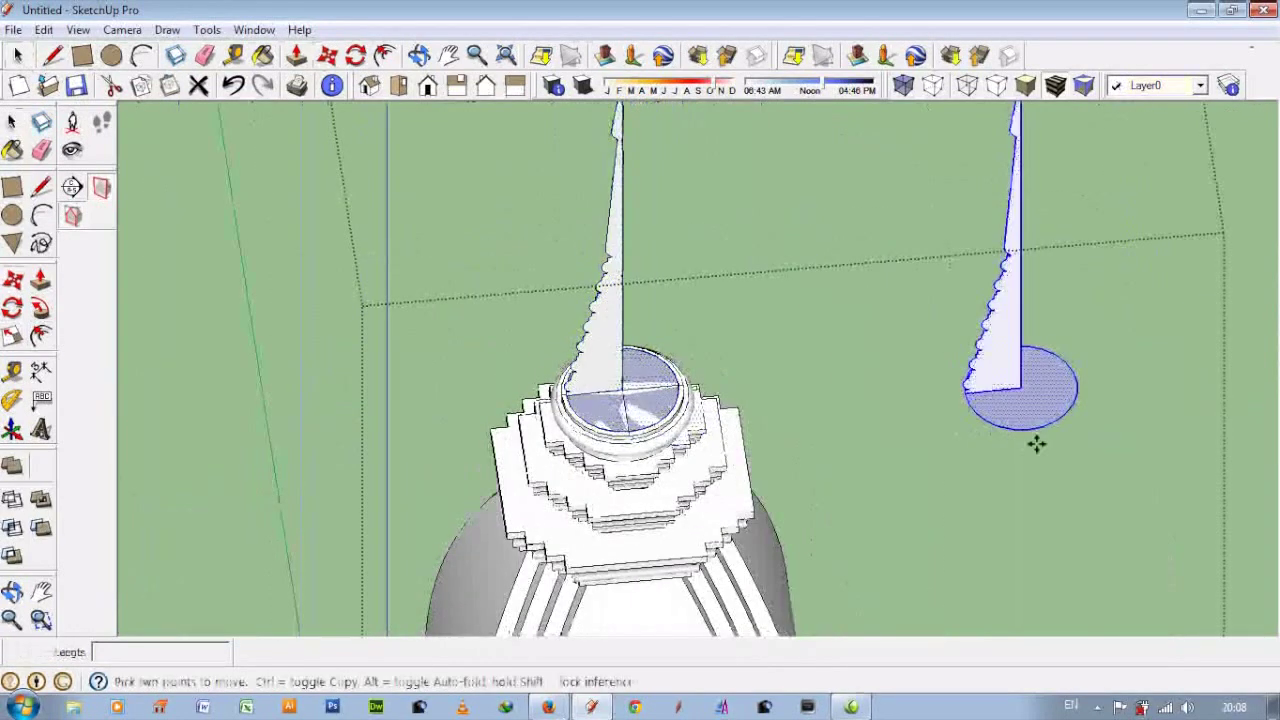
scroll(1037, 443, up, 3)
click(1046, 318)
- Pick the copied profile face with Push/Pull to start extruding it
scroll(1046, 318, up, 2)
key(p)
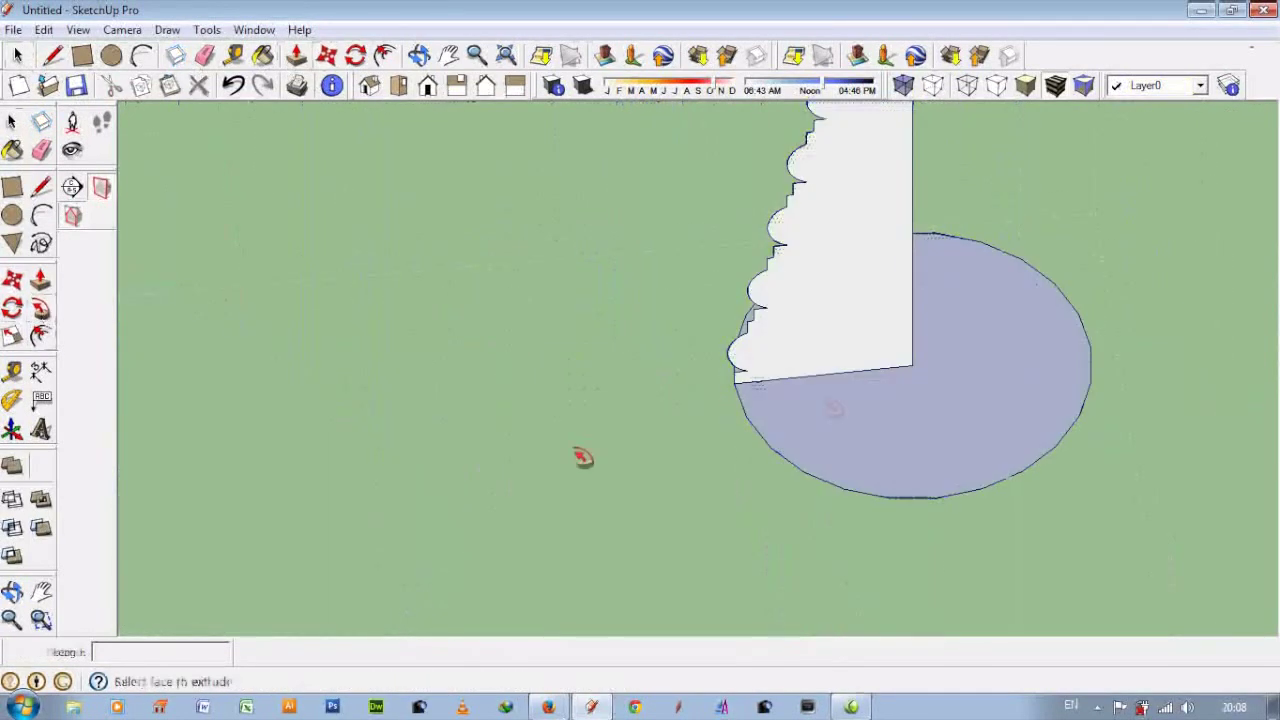
click(835, 337)
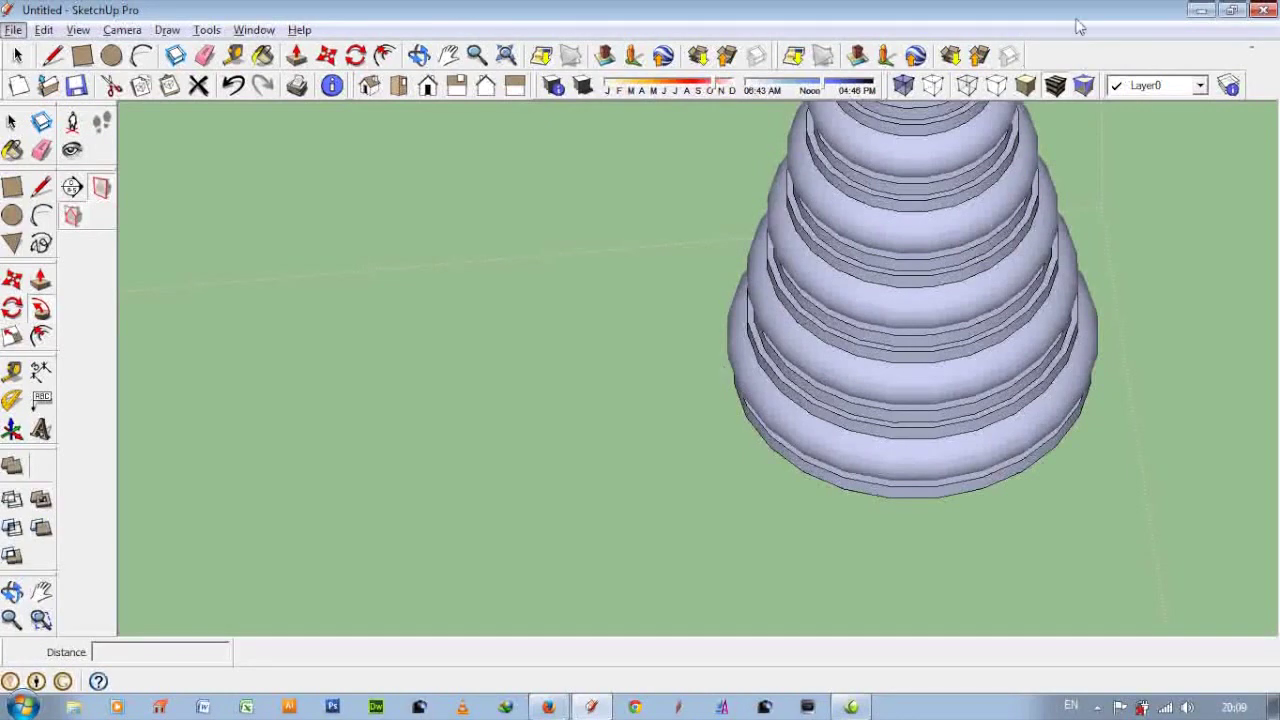
- Undo the spire back to its flat profile and circle, then sweep the profile around the circle with Follow Me
scroll(620, 449, down, 3)
scroll(663, 429, down, 3)
scroll(600, 410, up, 3)
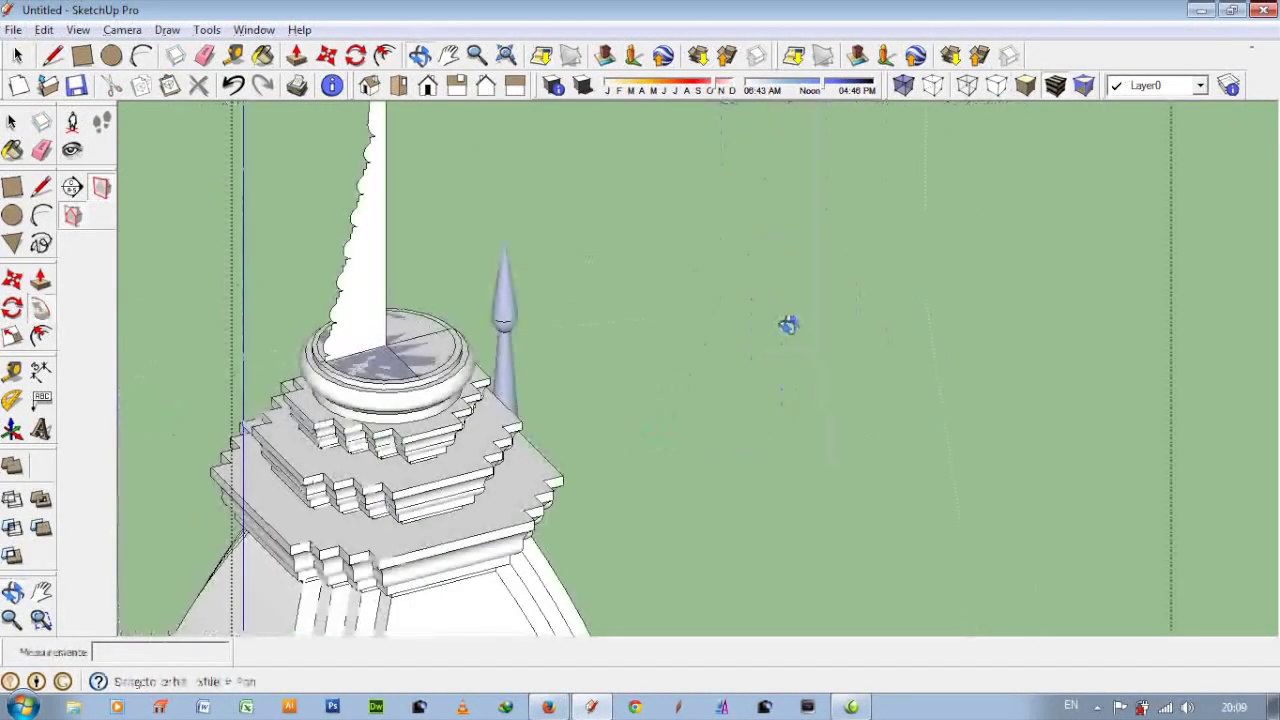
scroll(620, 410, down, 3)
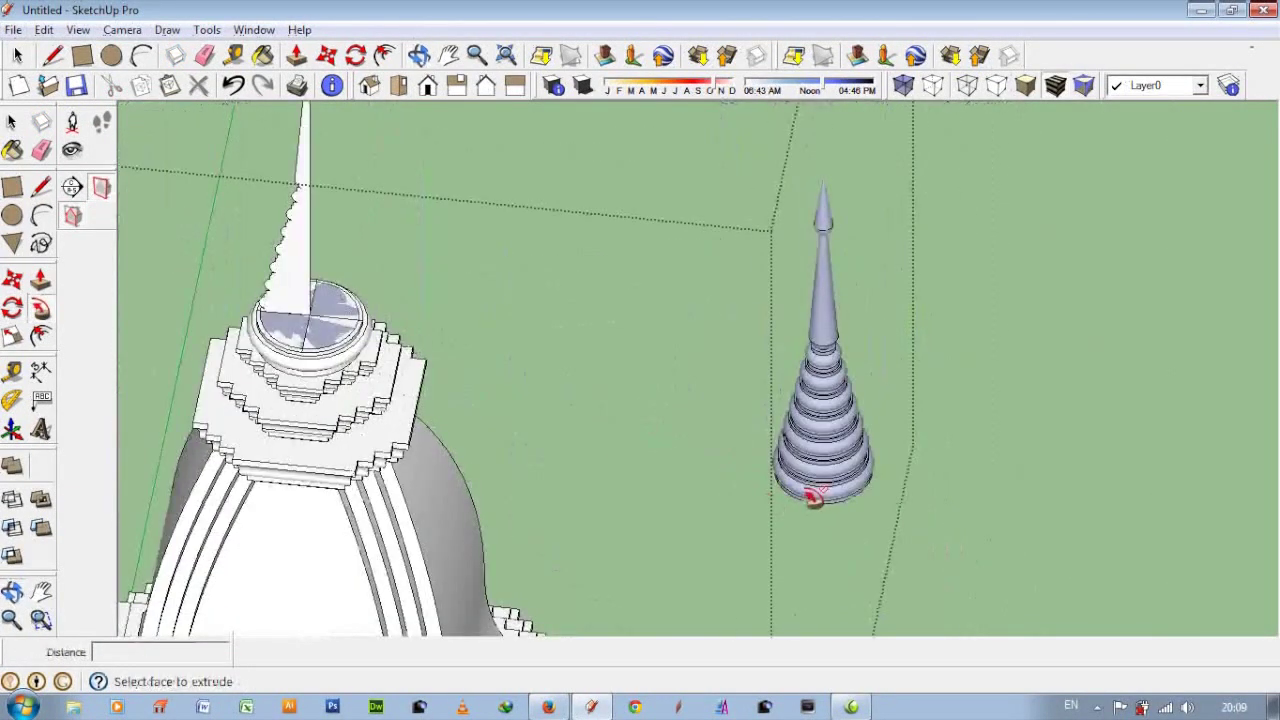
key(ctrl+z)
scroll(812, 470, up, 5)
drag(816, 437, 818, 488)
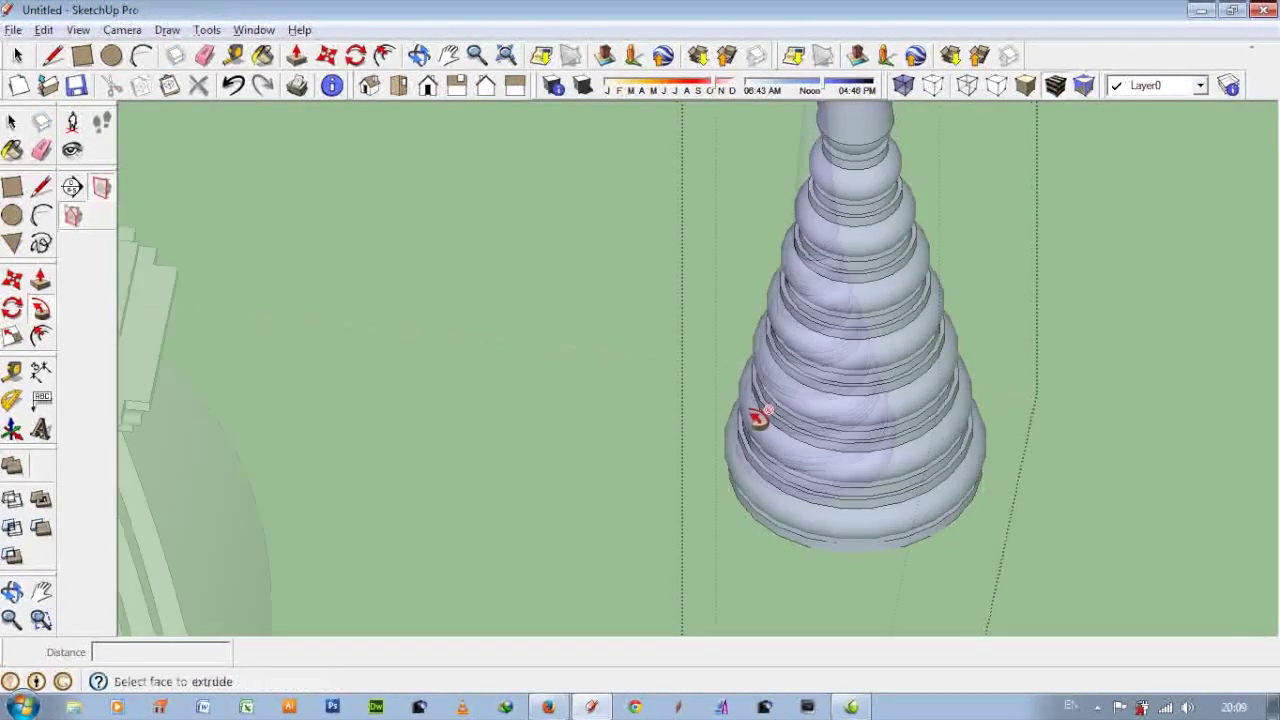
scroll(740, 418, down, 3)
mouse_move(723, 420)
middle_down()
mouse_move(680, 337)
mouse_move(575, 318)
mouse_move(462, 320)
middle_up()
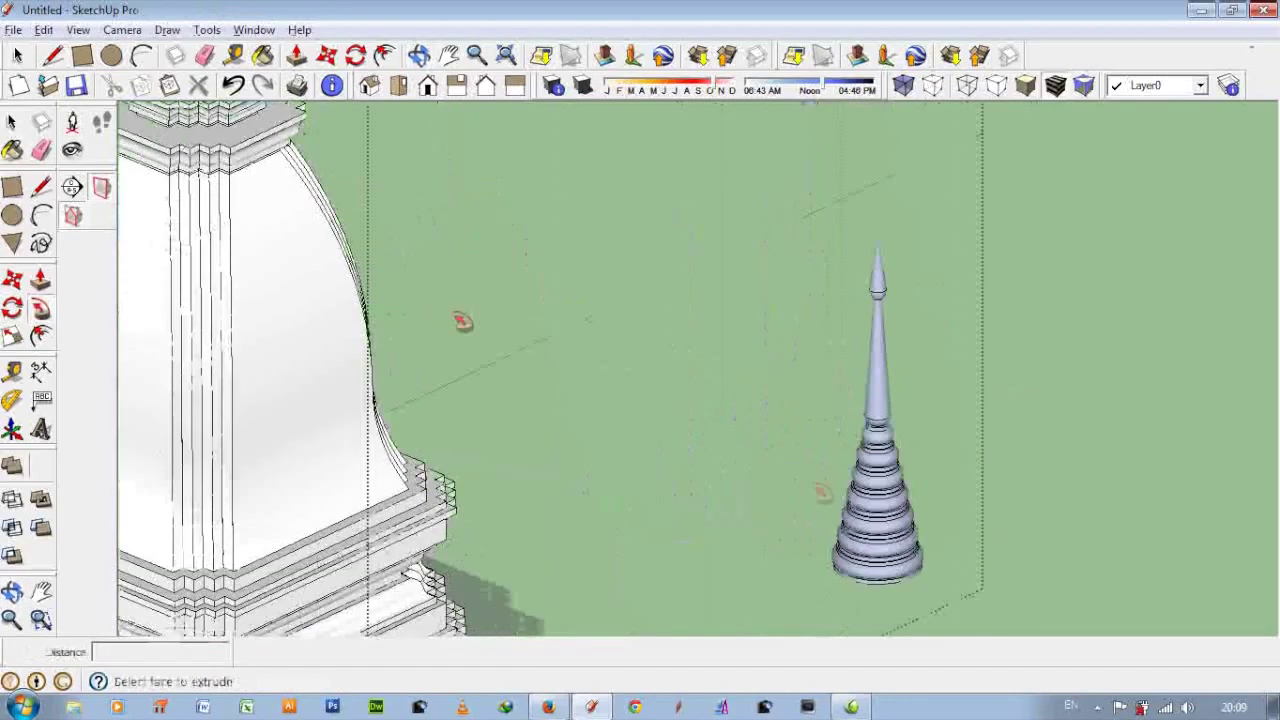
- Undo that sweep, redo the Follow Me sweep around the base circle, and orbit to check the spire
key(ctrl+z)
scroll(600, 520, up, 3)
scroll(430, 540, up, 2)
scroll(510, 480, up, 2)
drag(510, 459, 458, 515)
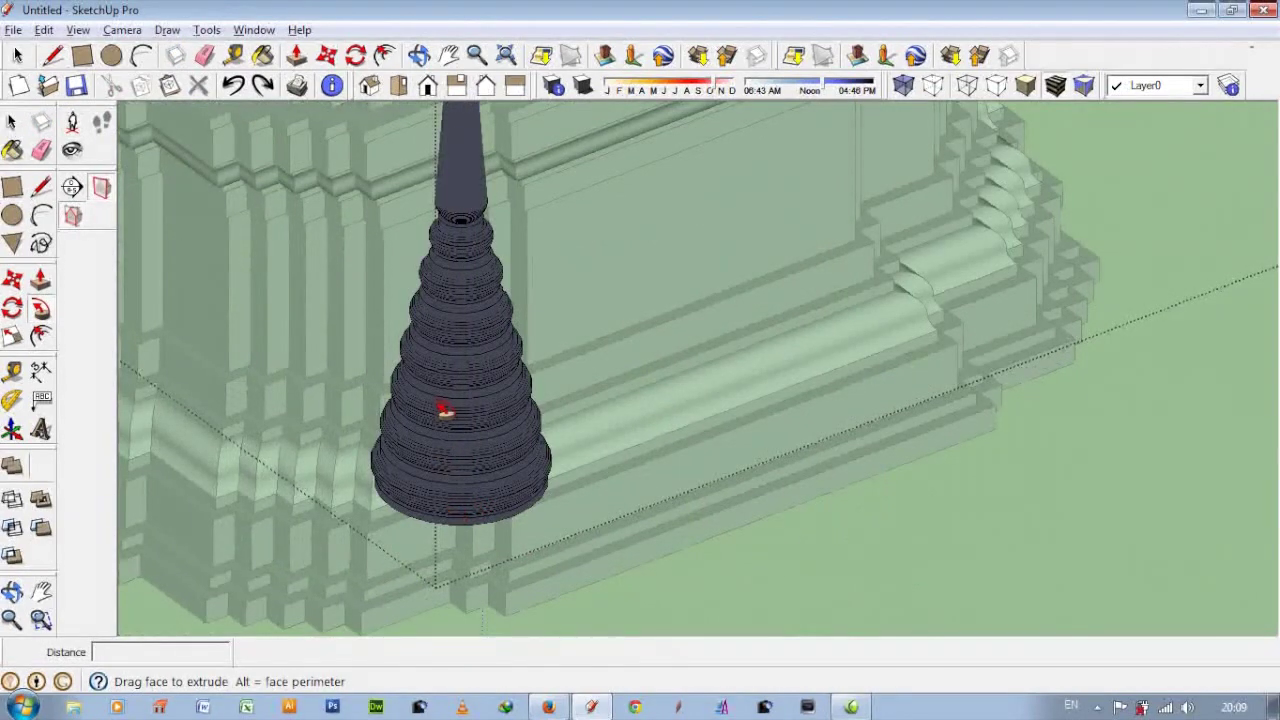
mouse_move(436, 414)
middle_down()
mouse_move(443, 400)
mouse_move(851, 403)
mouse_move(888, 450)
middle_up()
mouse_move(533, 306)
middle_down()
mouse_move(580, 366)
mouse_move(657, 329)
middle_up()
scroll(767, 410, up, 3)
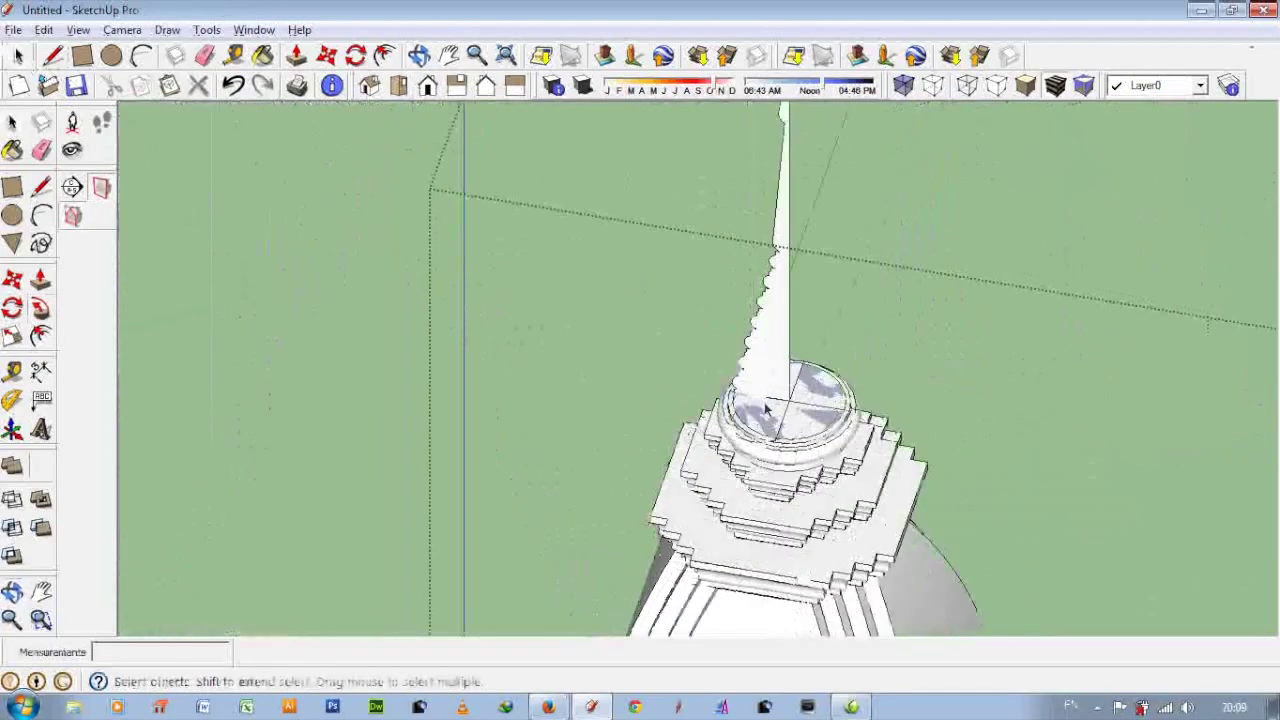
scroll(765, 371, down, 3)
mouse_move(680, 337)
middle_down()
mouse_move(849, 423)
mouse_move(1190, 203)
middle_up()
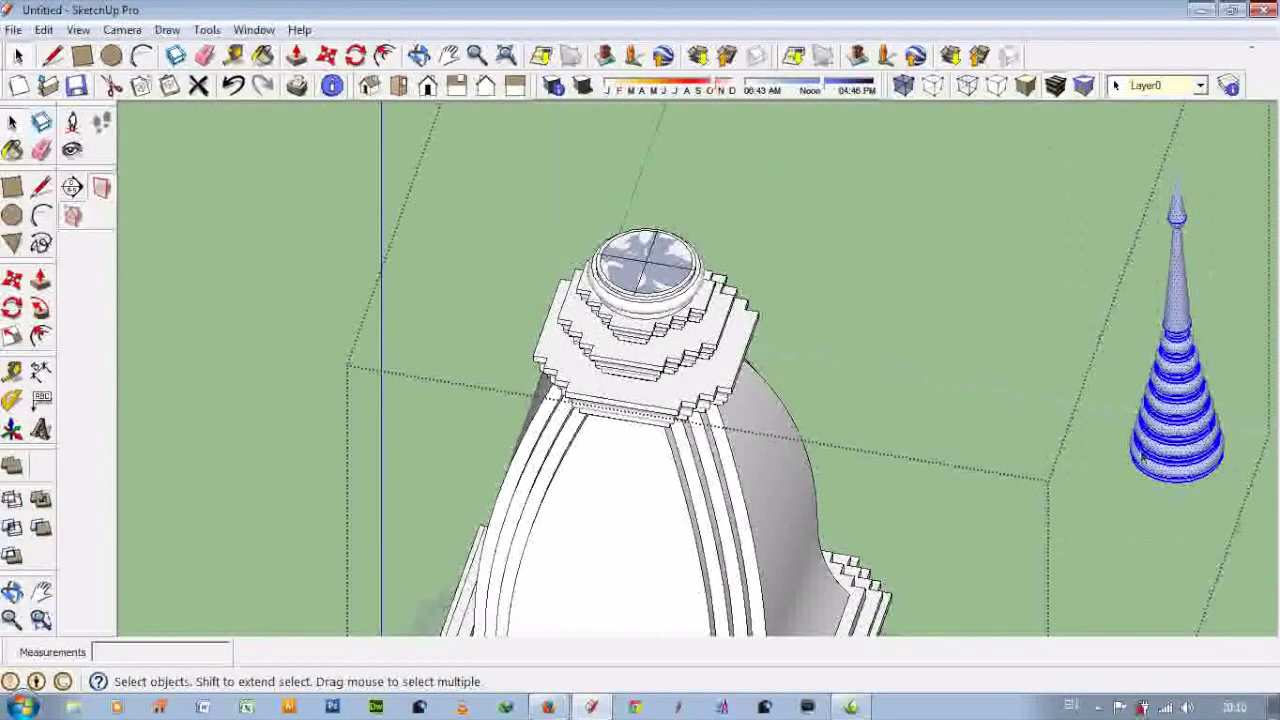
- Move the spire by its base point onto the stupa's top ring
right_click(1143, 452)
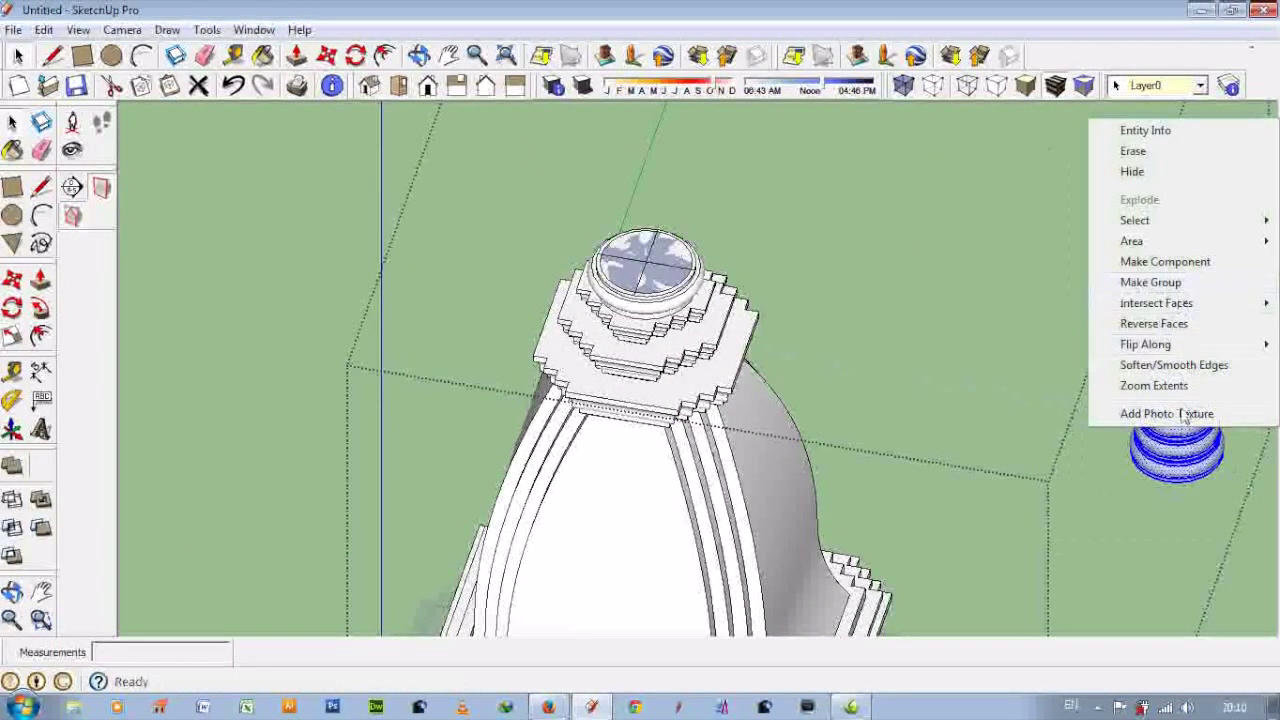
key(Escape)
key(m)
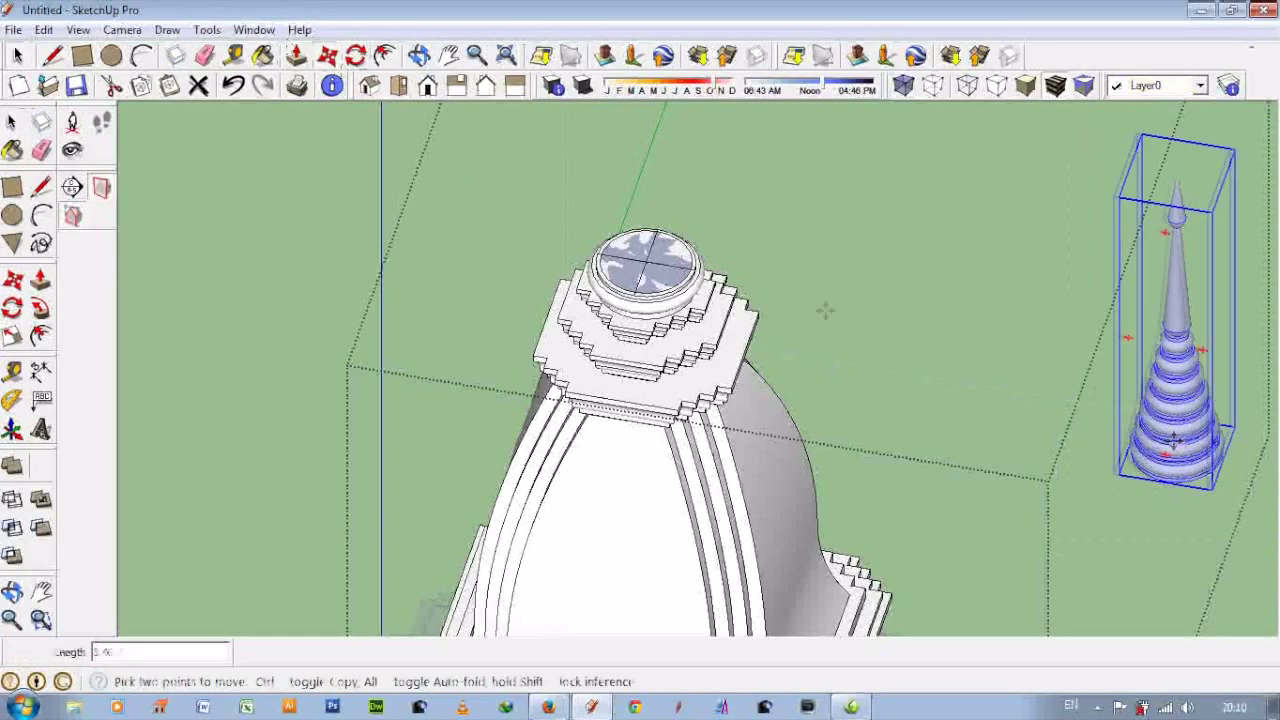
click(823, 306)
click(641, 270)
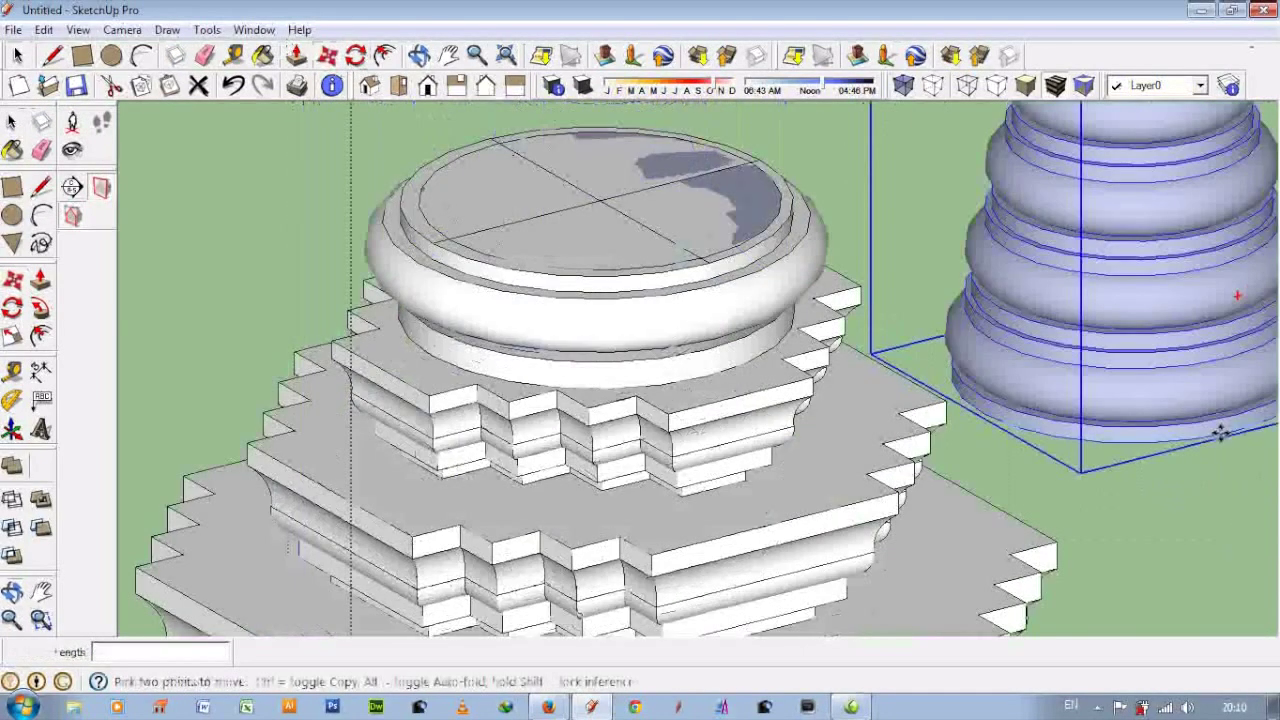
click(1230, 432)
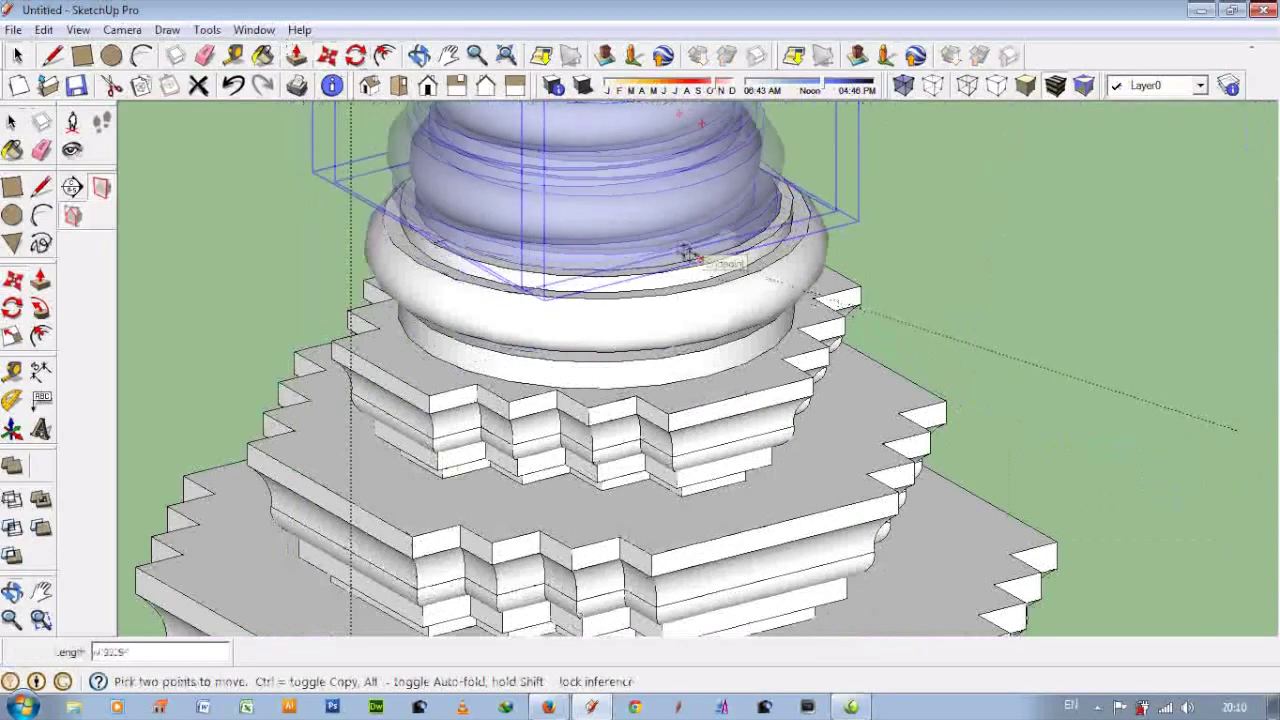
- Orbit and zoom to inspect where the spire meets the ring
scroll(697, 251, up, 5)
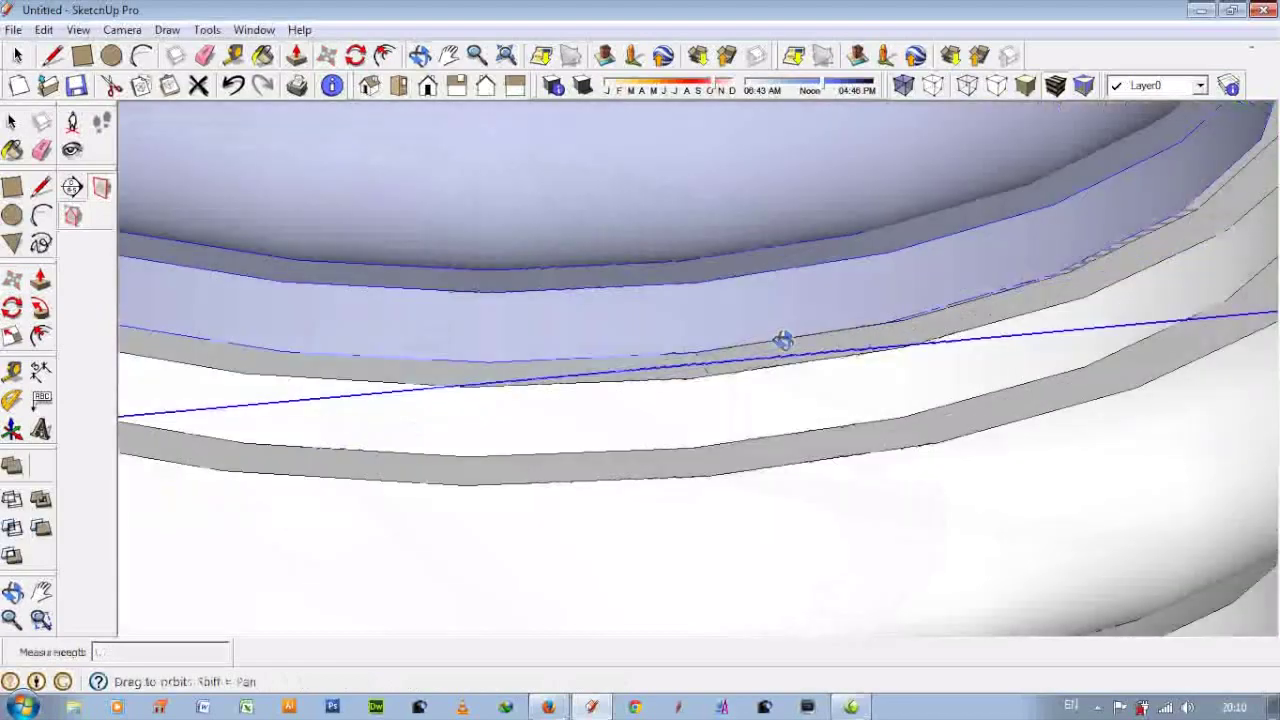
scroll(783, 340, down, 5)
mouse_move(417, 337)
middle_down()
mouse_move(886, 389)
mouse_move(916, 362)
middle_up()
scroll(862, 390, up, 6)
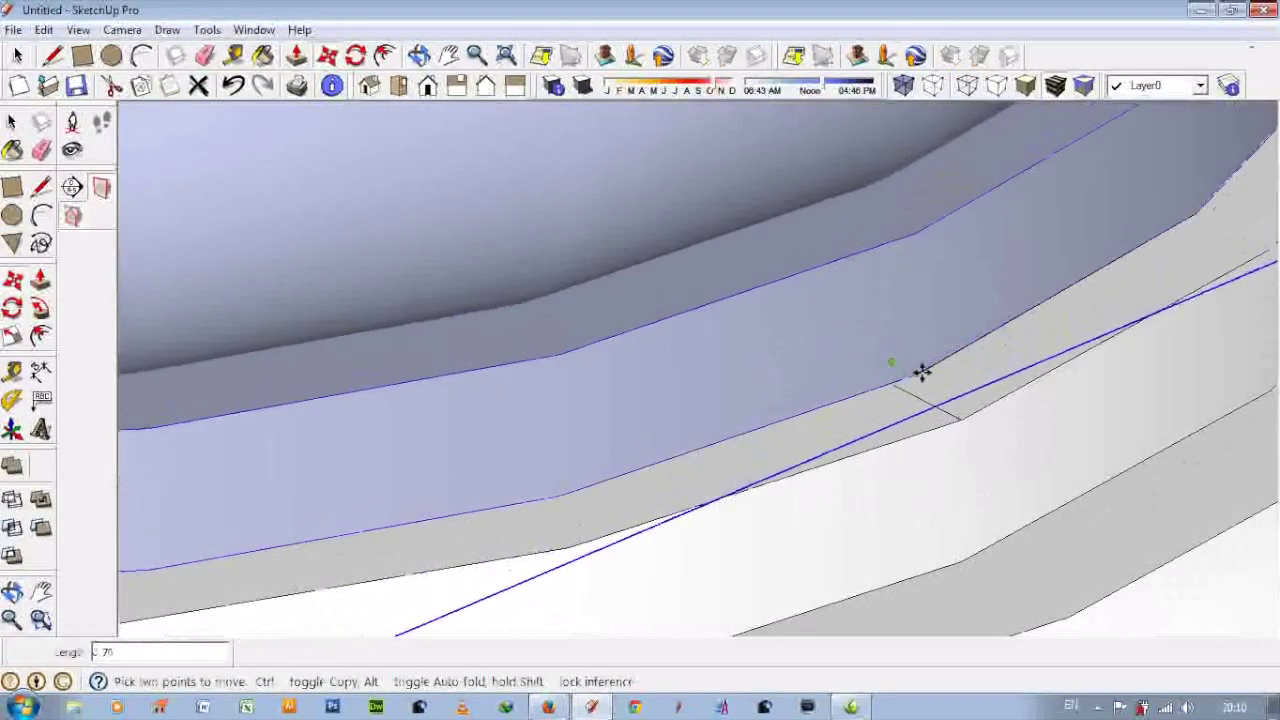
scroll(889, 437, down, 5)
scroll(491, 337, down, 4)
scroll(609, 415, down, 3)
scroll(609, 415, down, 3)
- View the whole stupa from slightly above, then open Paint Bucket's material collections list
middle_drag(531, 457, 909, 546)
scroll(686, 483, up, 3)
scroll(686, 483, up, 3)
mouse_move(686, 483)
middle_down()
mouse_move(457, 432)
mouse_move(886, 480)
mouse_move(517, 480)
middle_up()
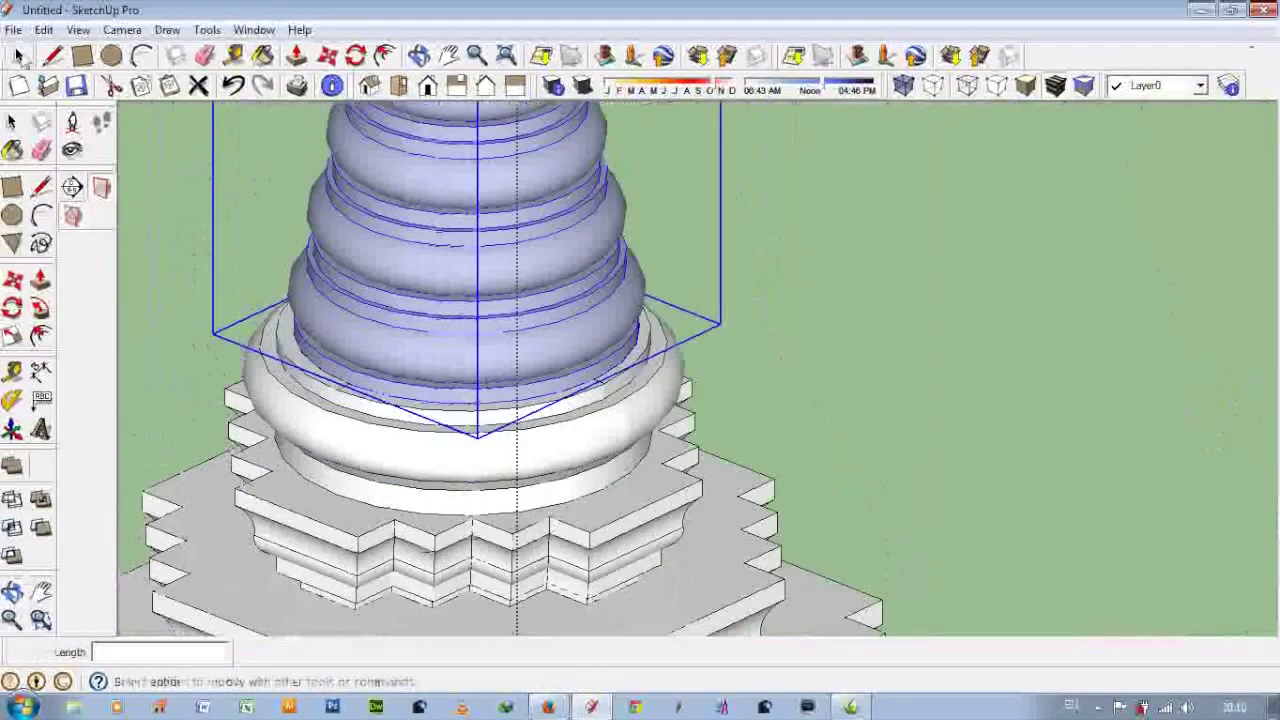
scroll(966, 354, down, 4)
scroll(841, 314, down, 2)
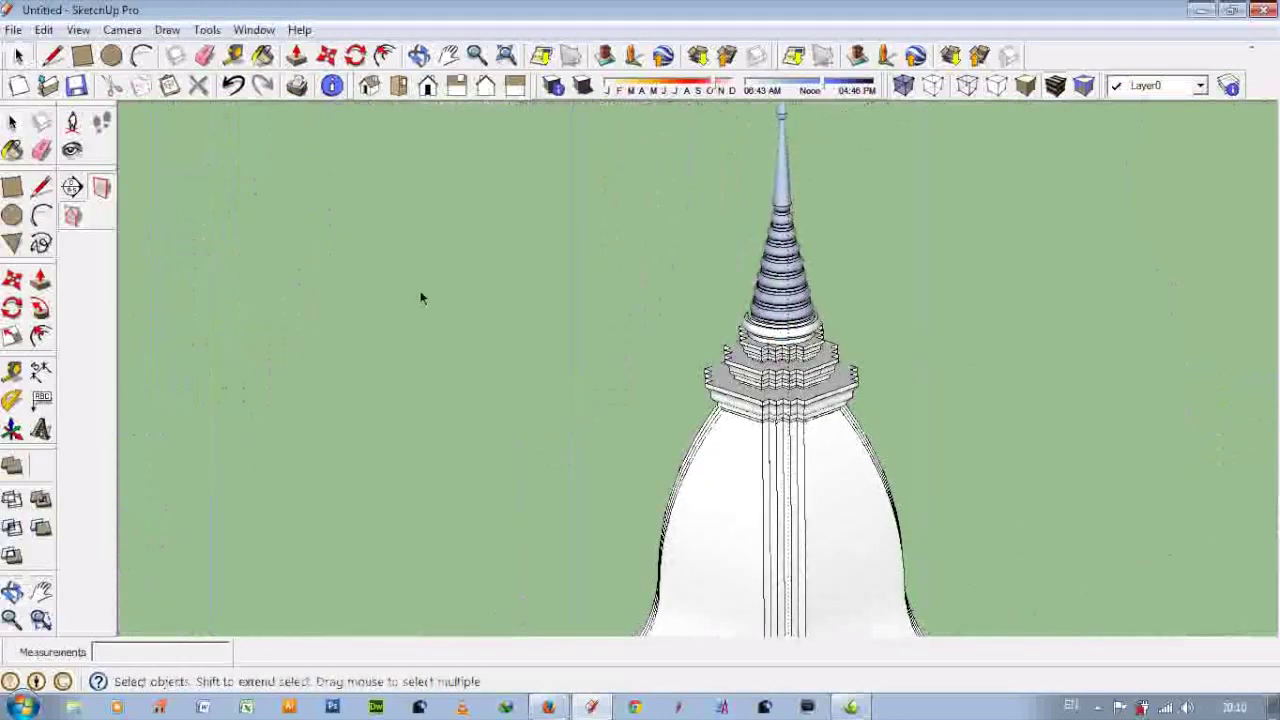
scroll(422, 295, down, 3)
mouse_move(423, 289)
middle_down()
mouse_move(549, 417)
mouse_move(360, 354)
middle_up()
scroll(305, 418, up, 3)
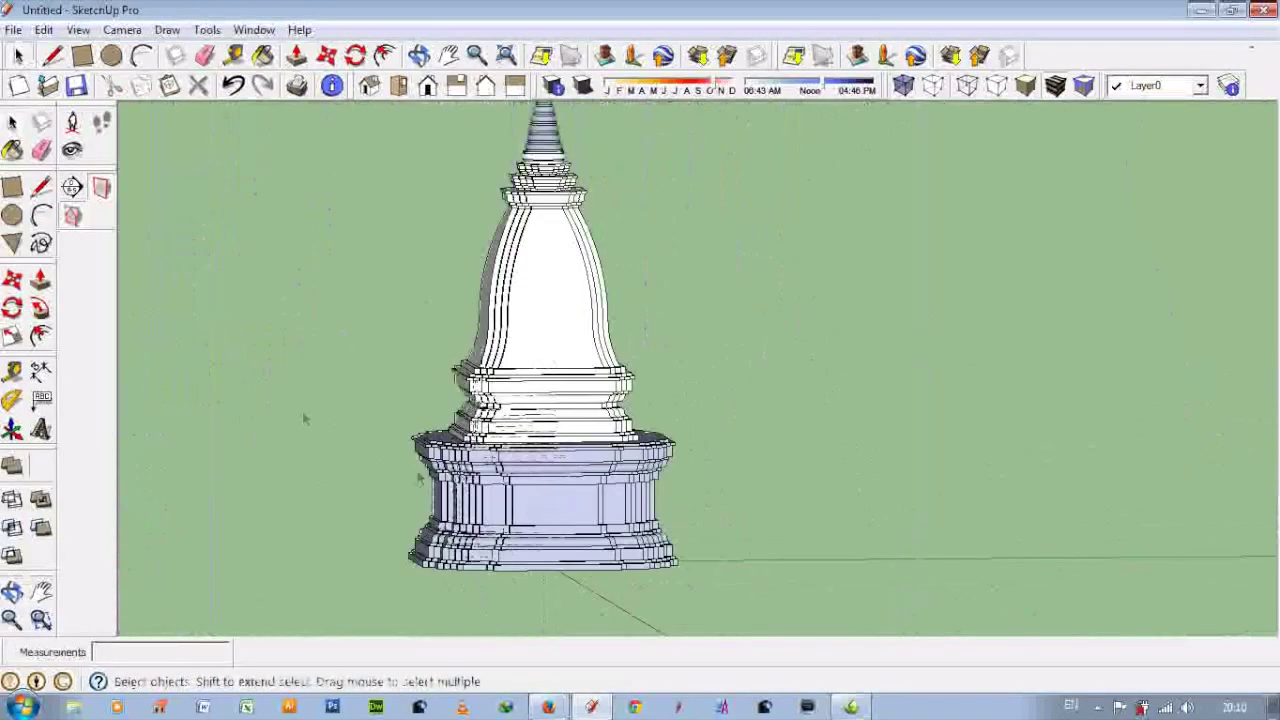
middle_drag(305, 418, 738, 497)
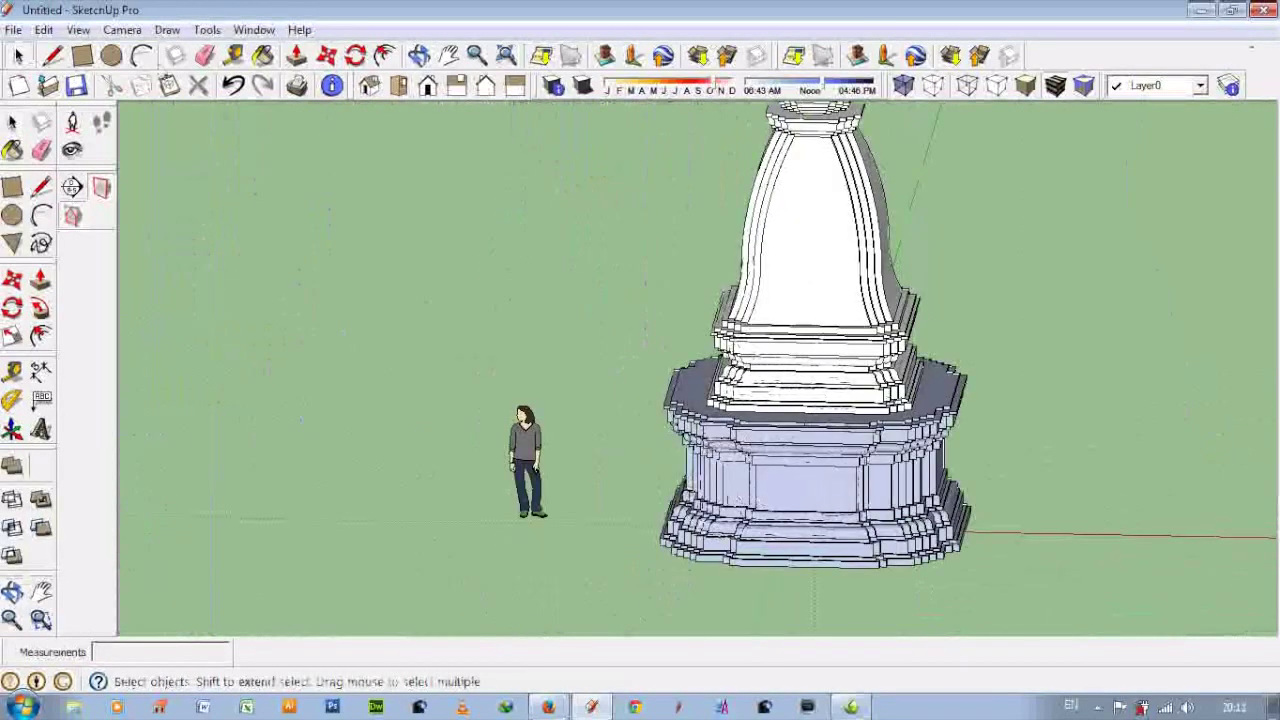
key(b)
click(180, 256)
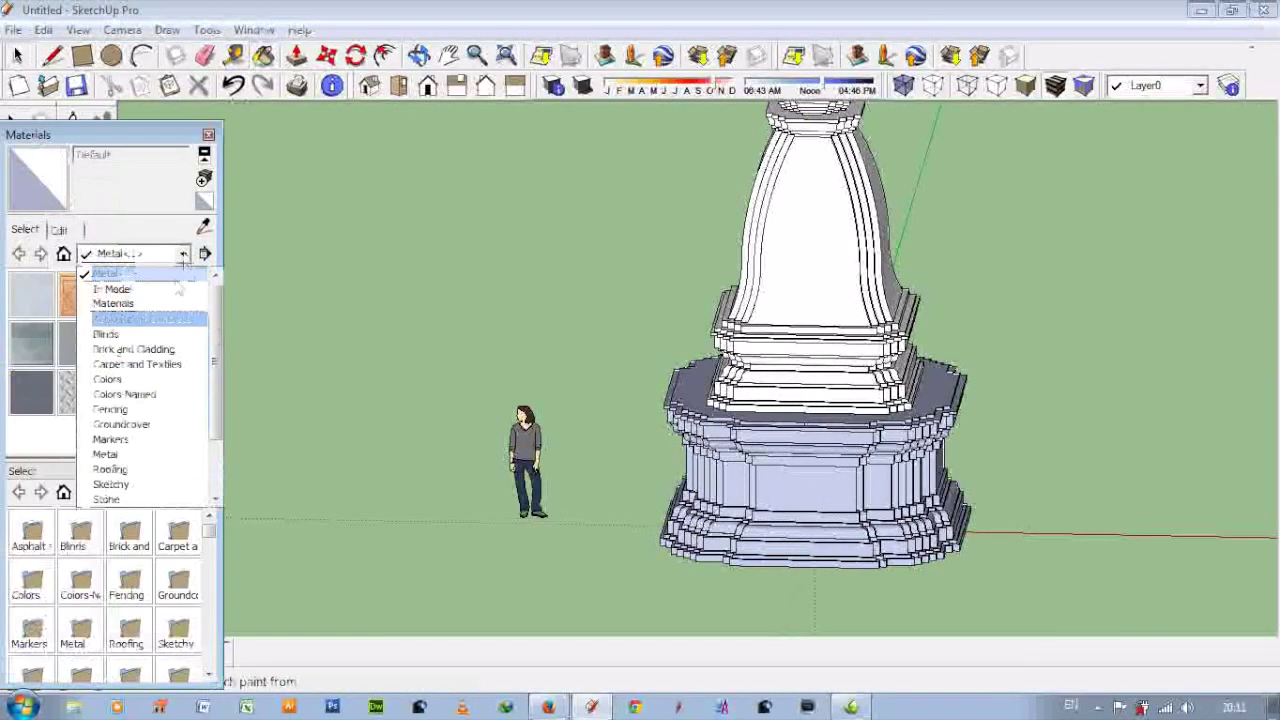
- Pick Stone_Brushed_Khaki from the Stone collection and paint the stupa base and upper body
click(112, 469)
click(183, 254)
click(112, 409)
click(184, 256)
click(112, 410)
click(183, 254)
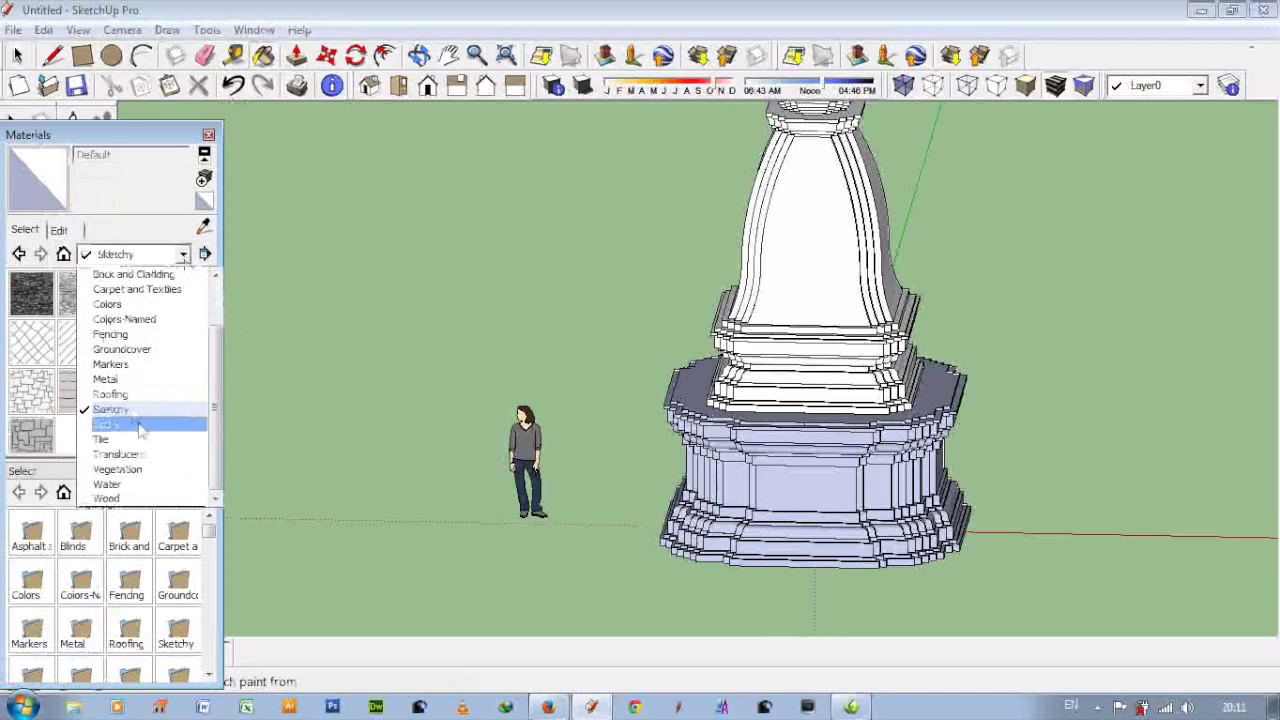
click(108, 425)
click(18, 308)
click(781, 484)
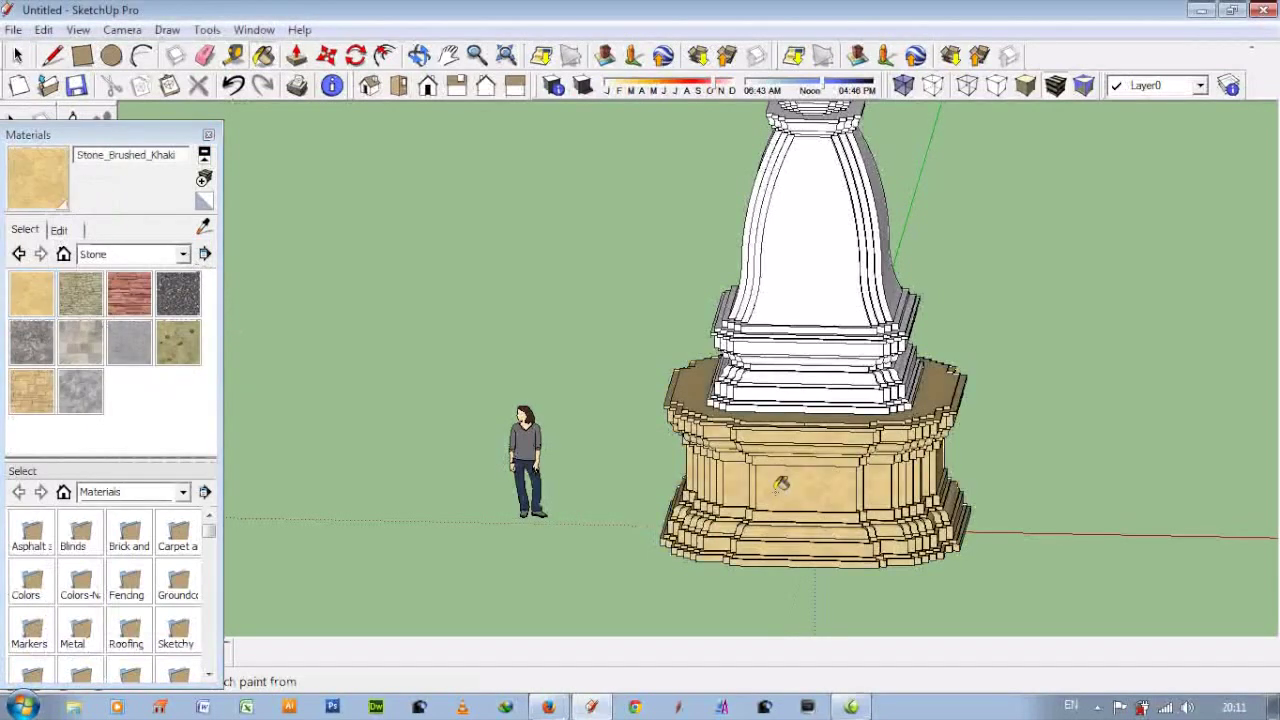
click(800, 385)
- Close the Materials panel, view the khaki stupa and its shadow, and adjust the shadow time
middle_drag(800, 385, 934, 308)
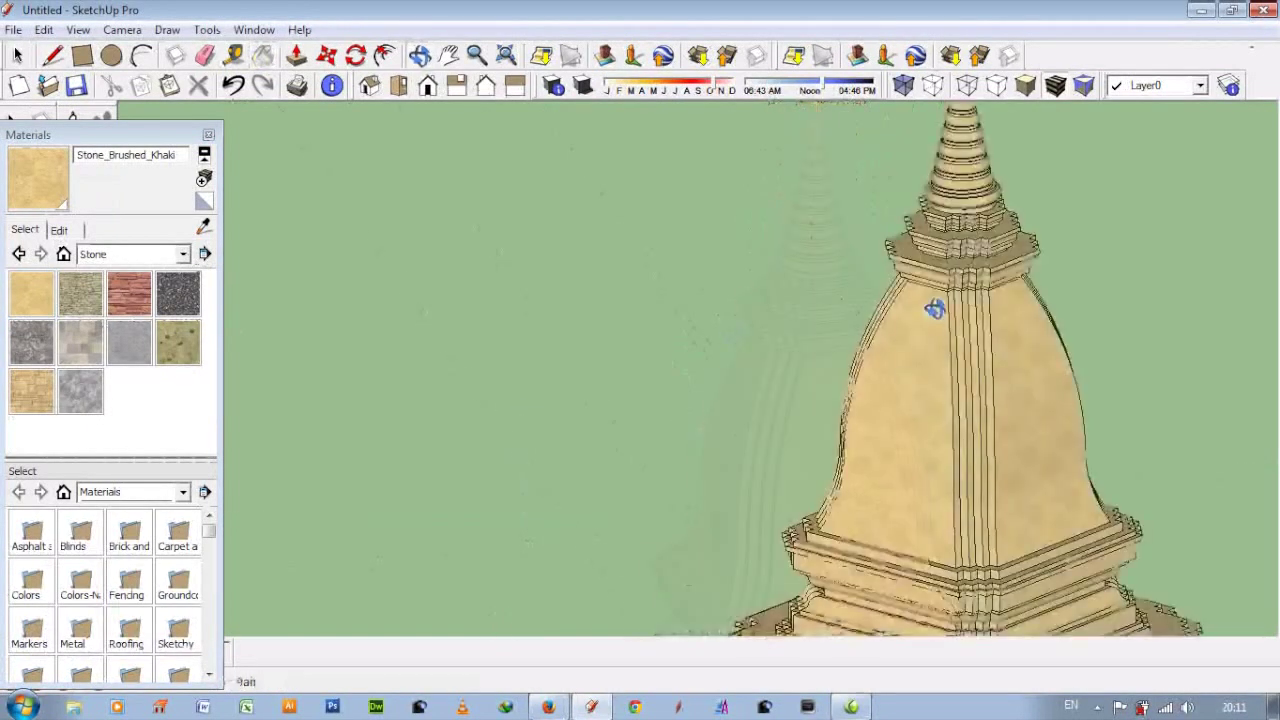
scroll(934, 308, down, 5)
scroll(900, 525, up, 5)
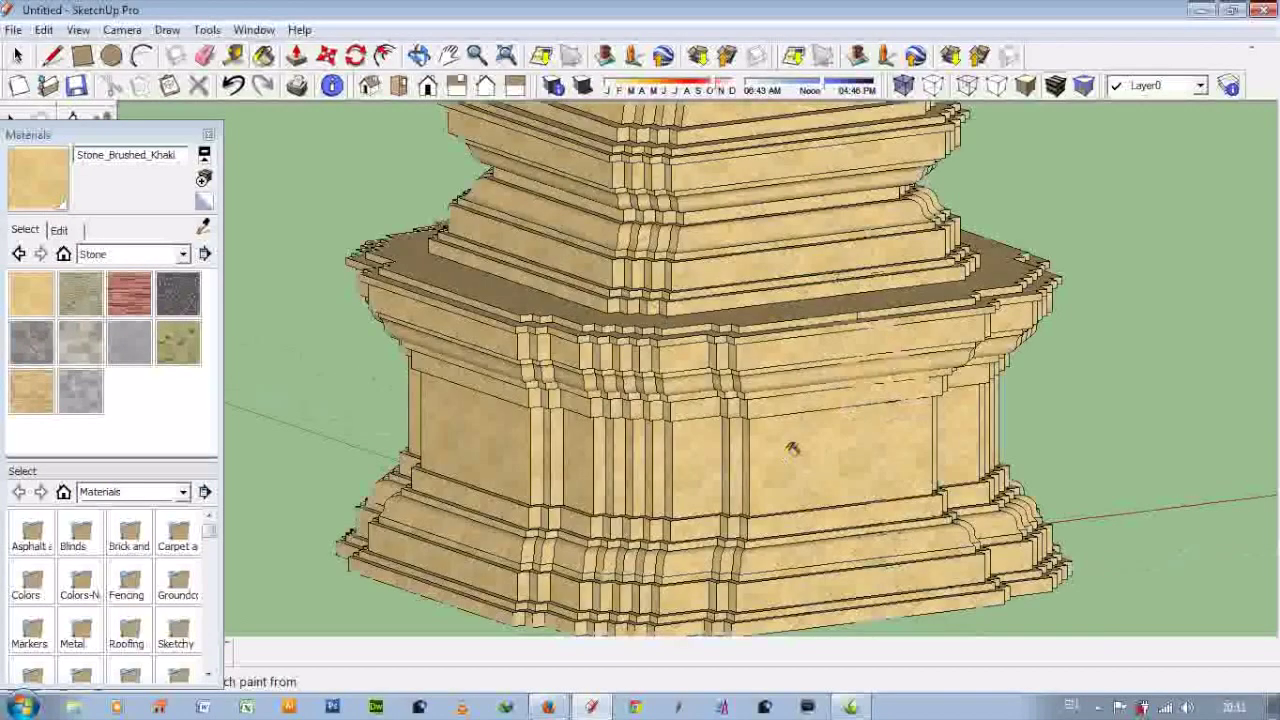
click(208, 134)
scroll(849, 363, down, 2)
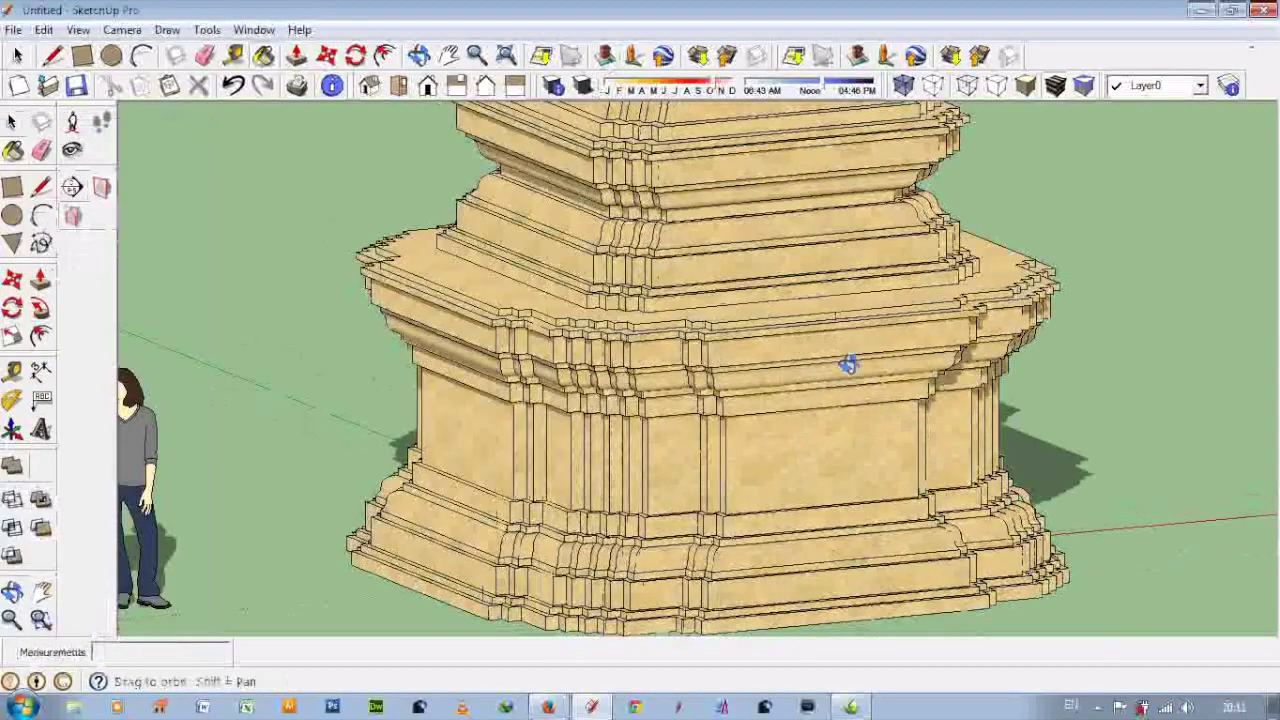
middle_drag(849, 363, 329, 380)
scroll(788, 413, down, 5)
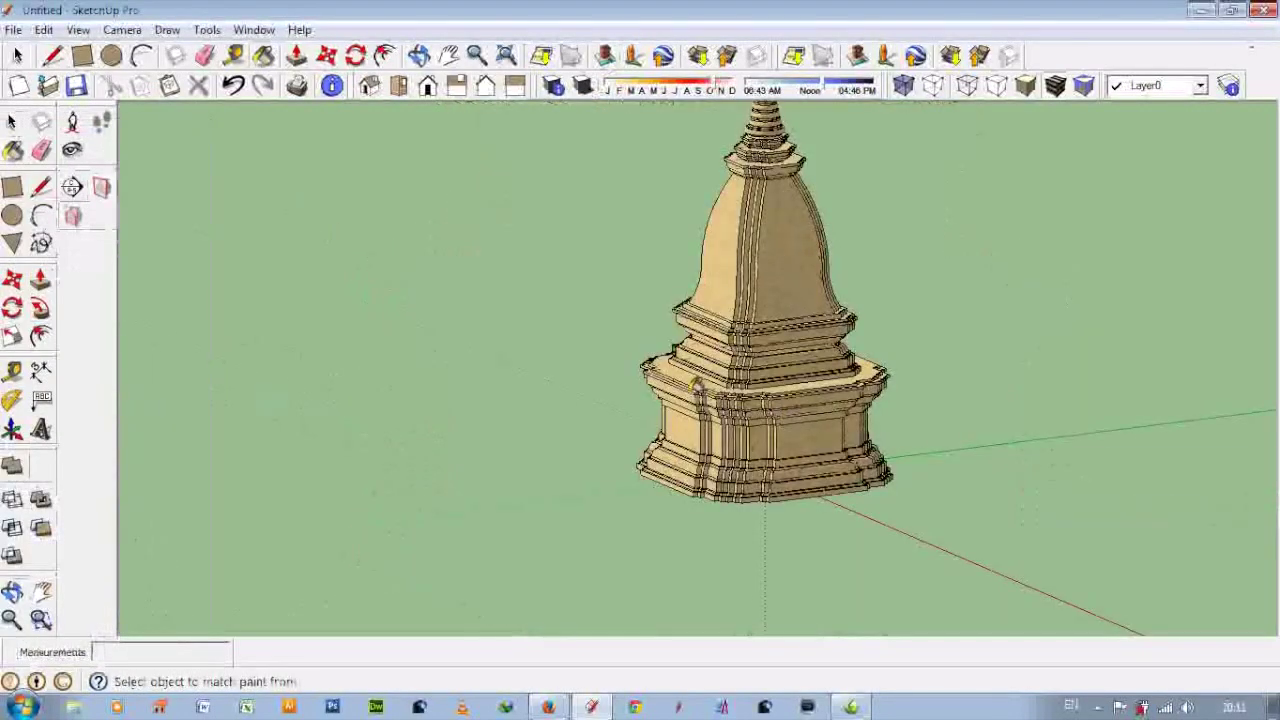
middle_drag(697, 385, 826, 423)
scroll(826, 423, down, 3)
scroll(971, 220, up, 3)
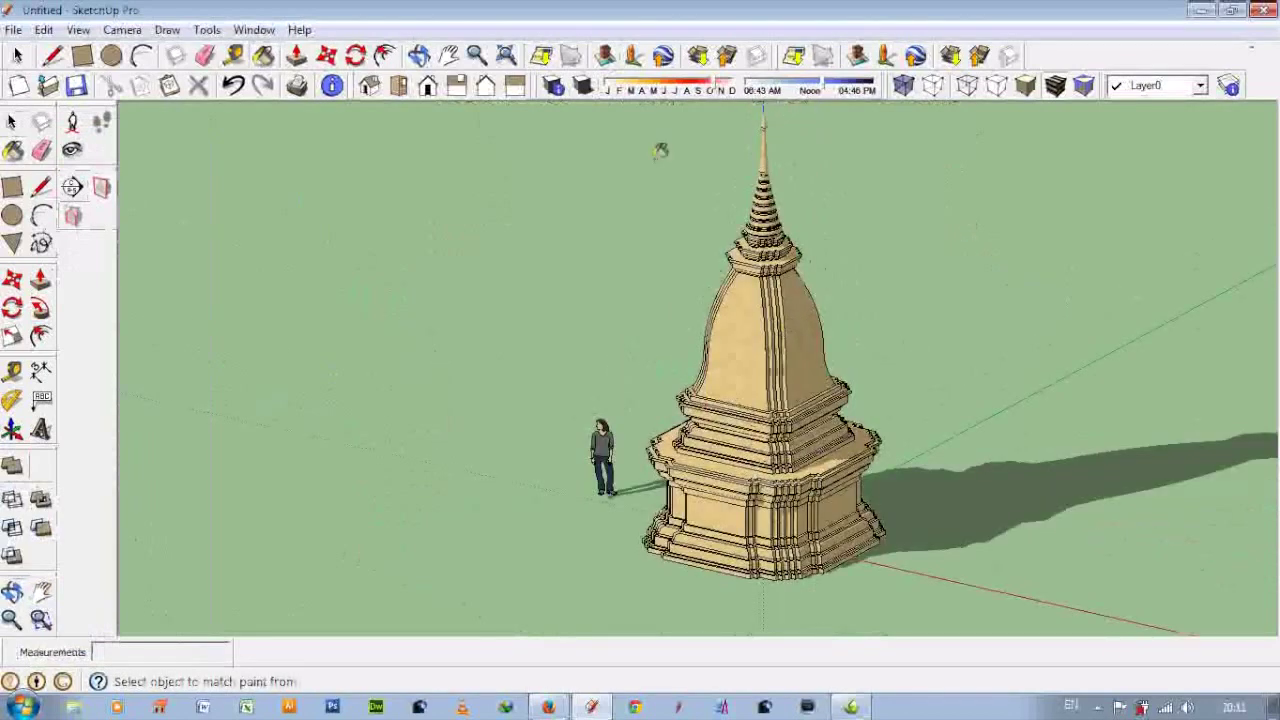
drag(820, 92, 832, 92)
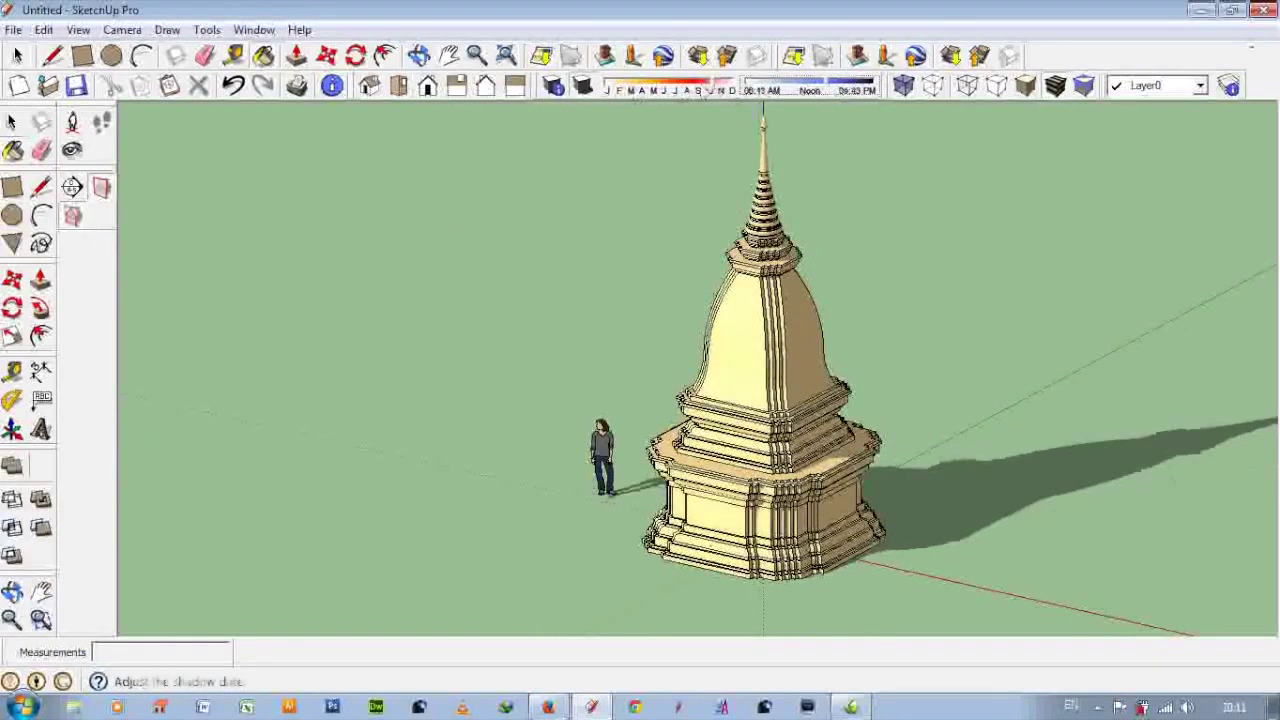
- Move the shadow date slider earlier in the year
drag(718, 90, 688, 90)
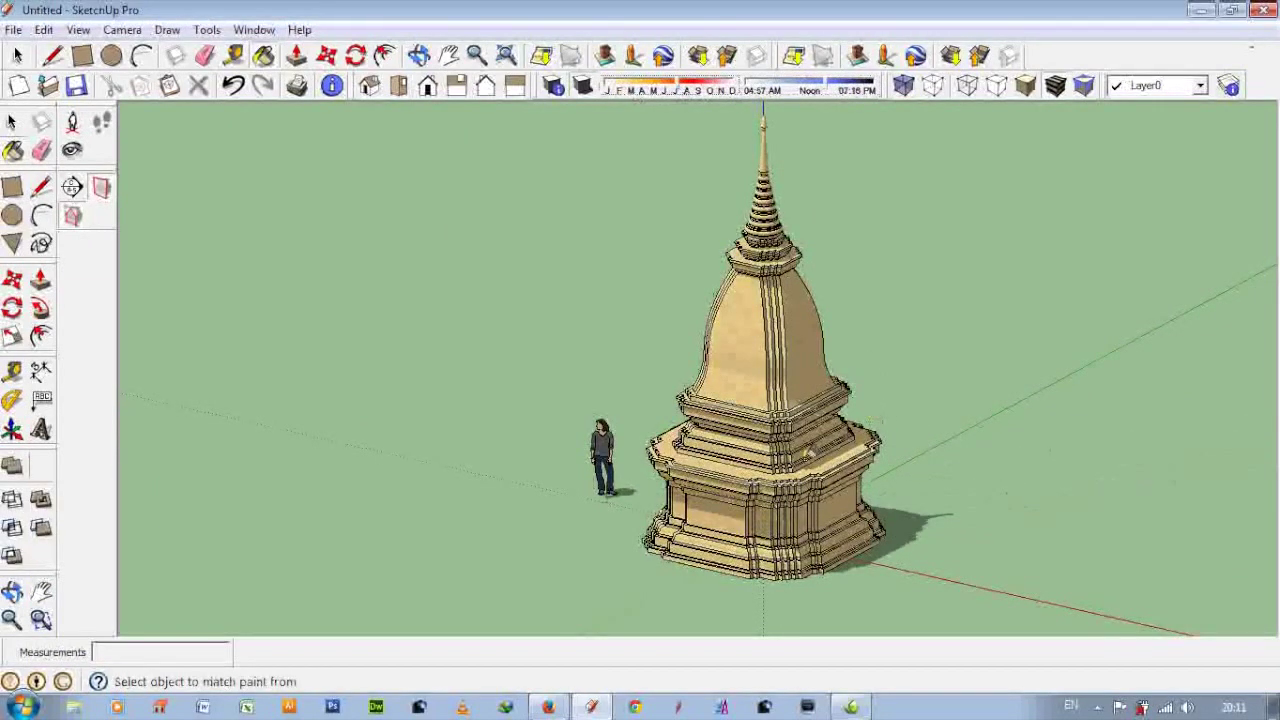